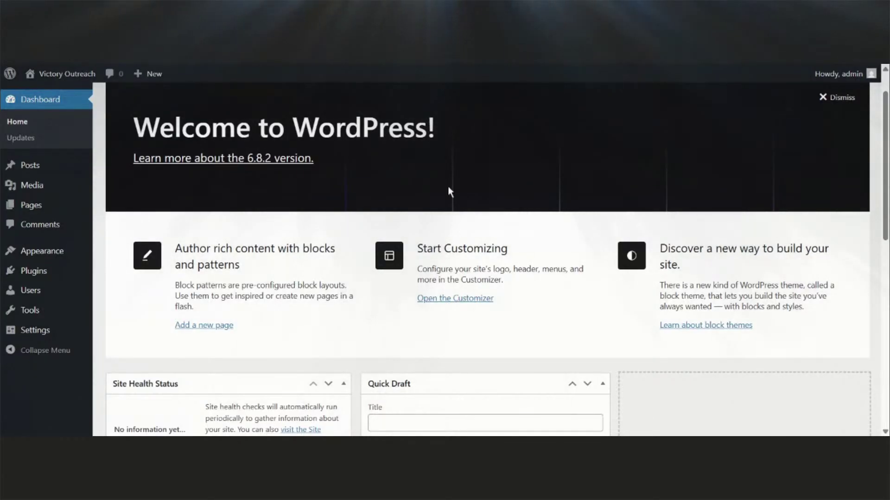
Look over the WordPress dashboard overview and the site's existing posts and pages lists.
scroll(403, 196, down, 6)
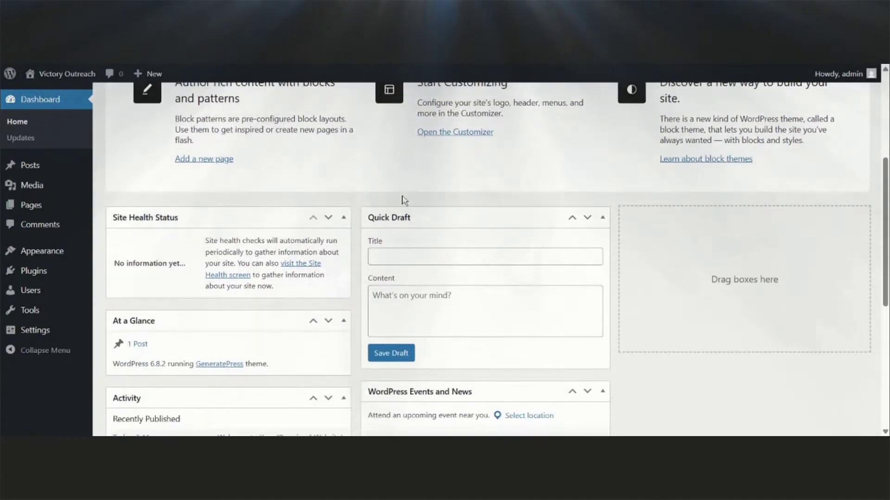
scroll(402, 199, down, 3)
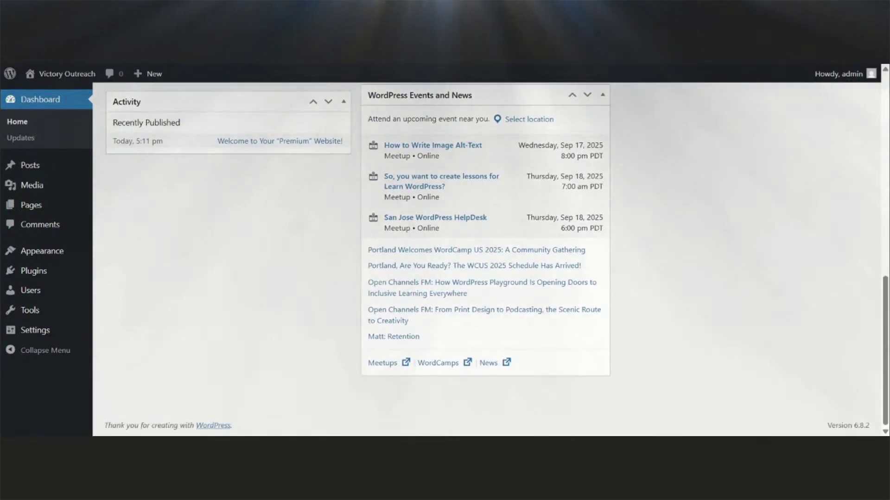
scroll(402, 200, up, 9)
click(30, 164)
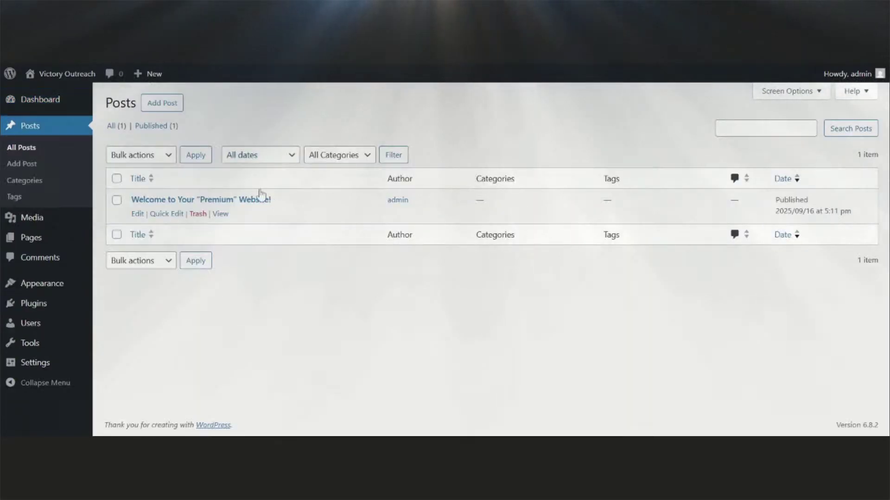
click(32, 237)
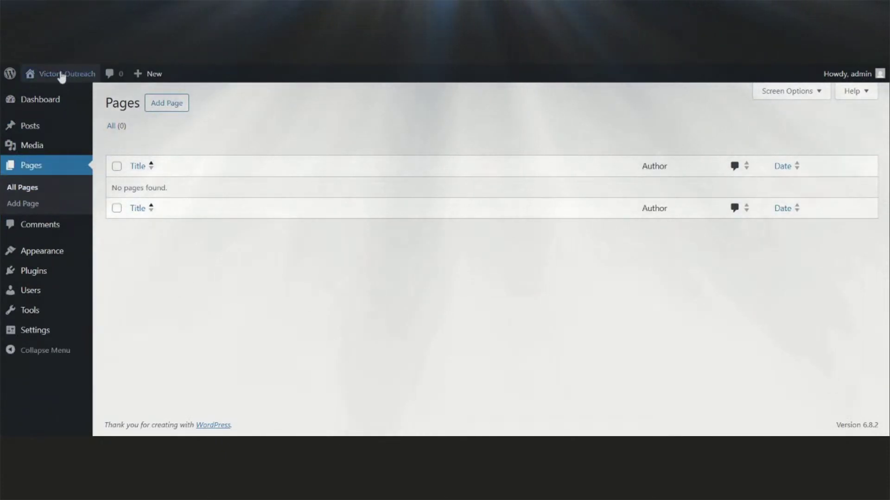
Visit the Victory Outreach site and look over its front page.
mouse_move(67, 77)
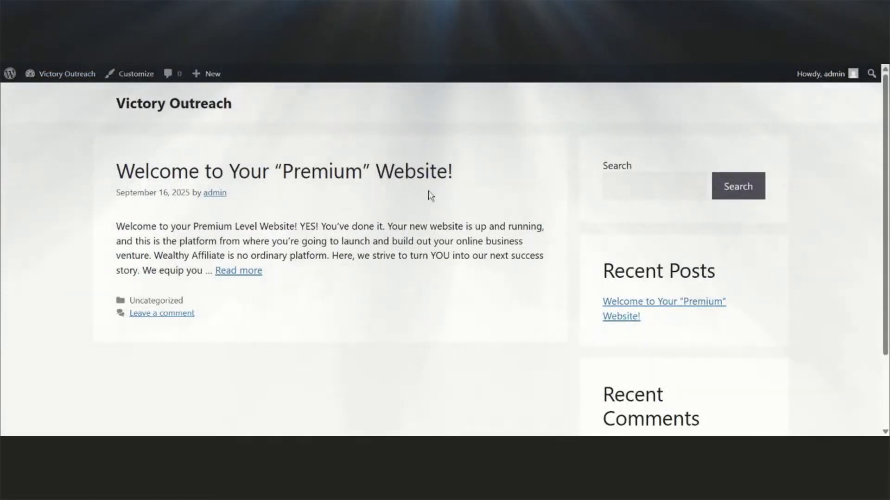
scroll(431, 196, down, 3)
scroll(431, 196, up, 3)
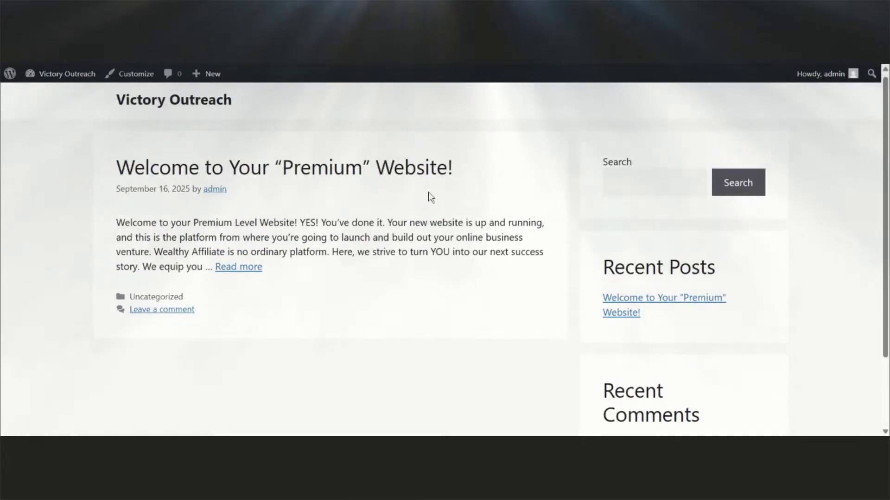
scroll(431, 196, down, 2)
scroll(431, 197, up, 2)
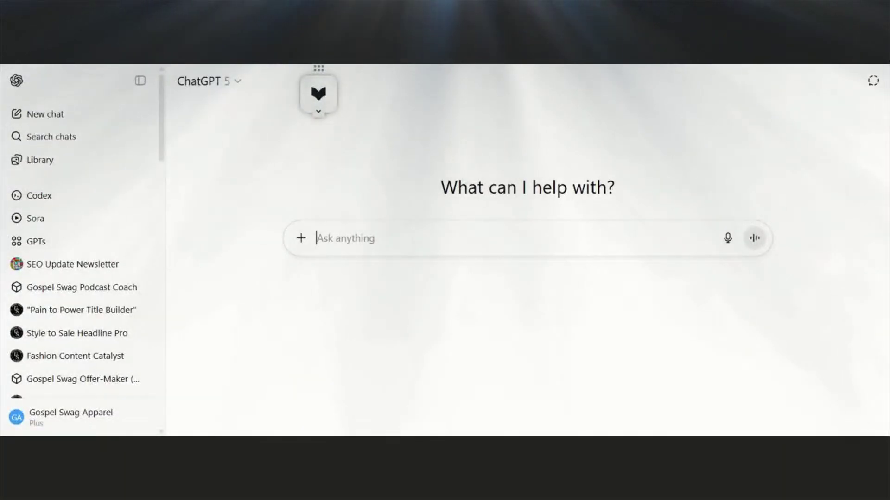
In ChatGPT, start a prompt with "Hey I would like to build a nice website for my church".
text(Hey I)
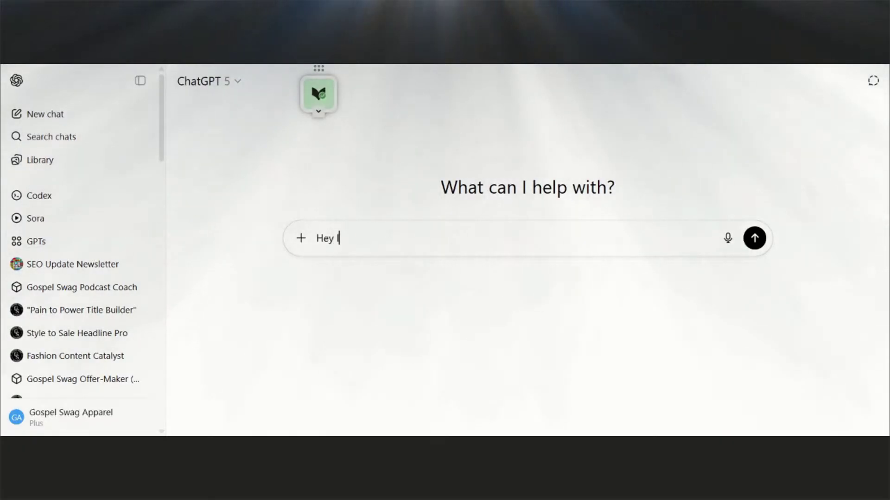
text( would like to )
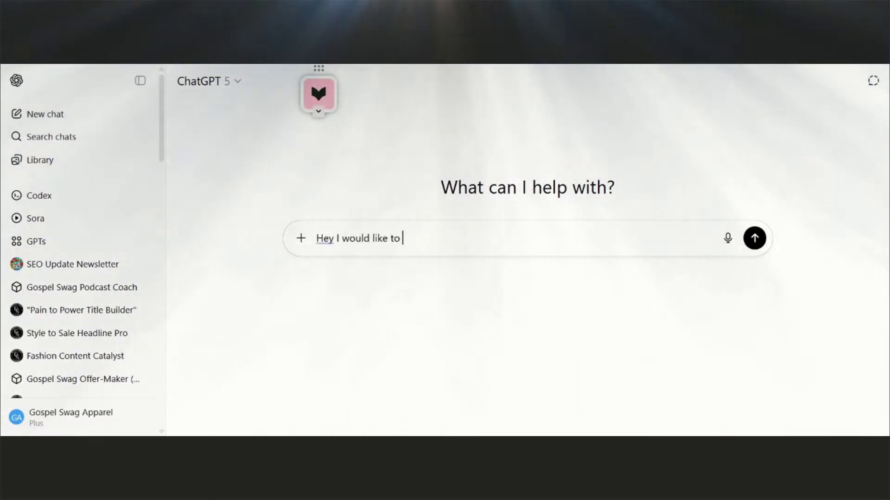
text(build a nic)
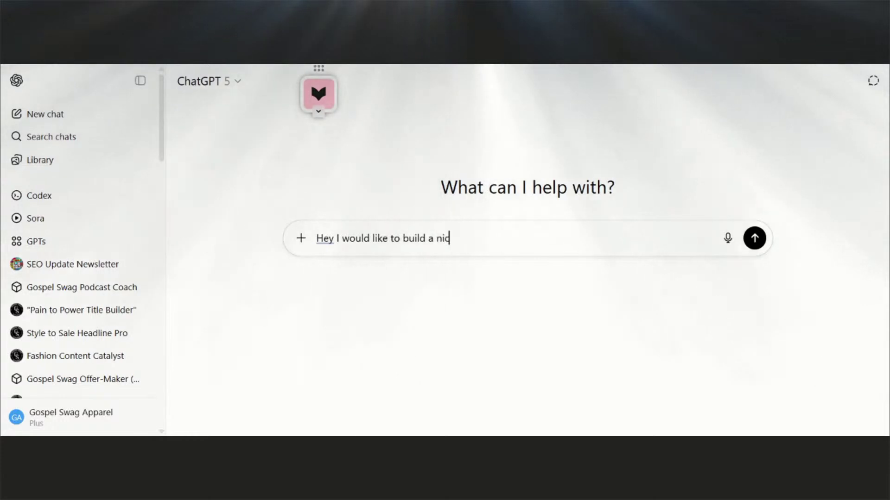
text(e website fo)
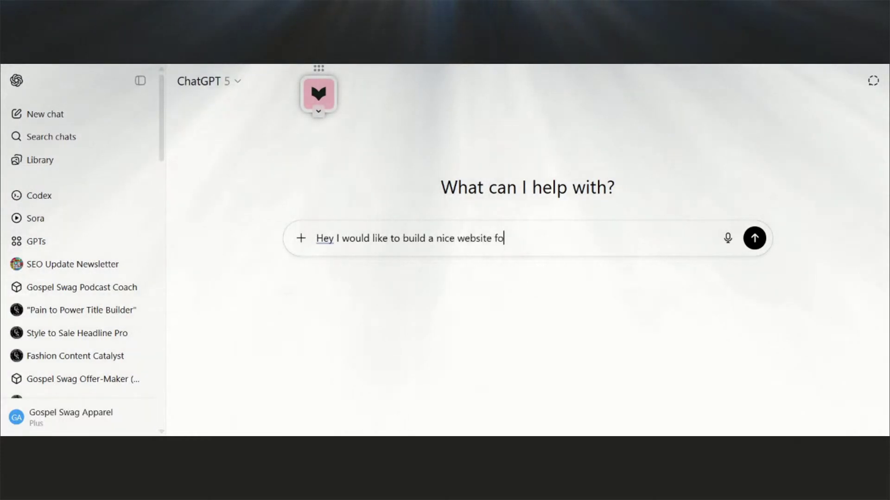
text(r my church)
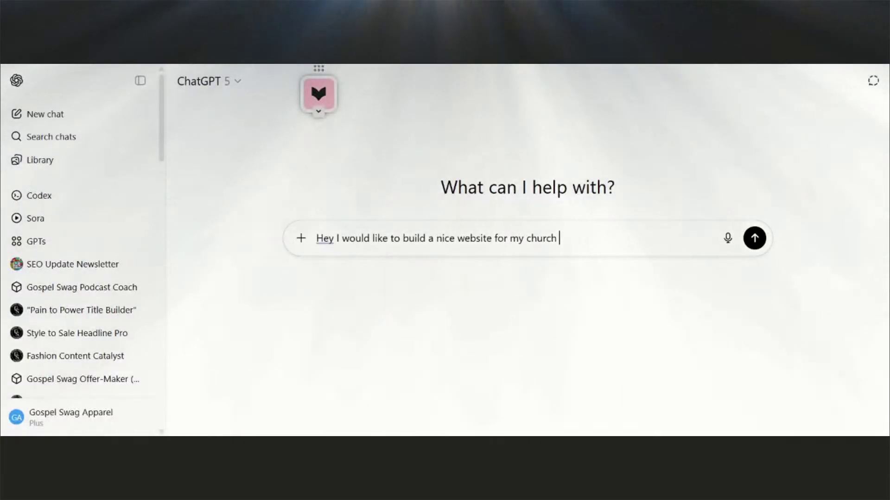
Add the sentence "The name of the Church is Victory Outreach." to the prompt.
text( The )
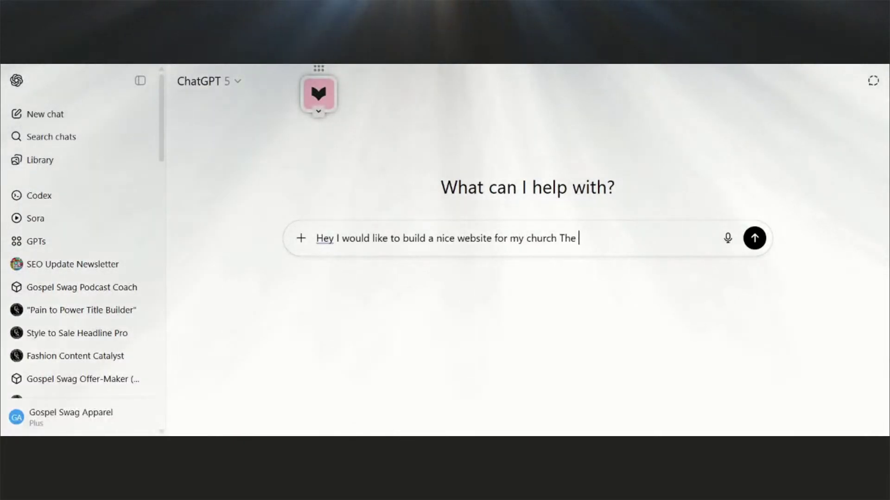
text(name of the C)
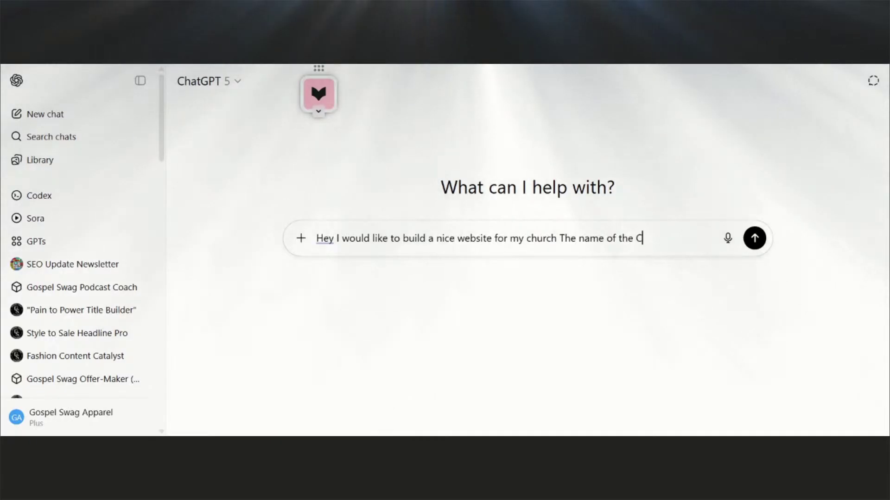
text(hurch if Vic)
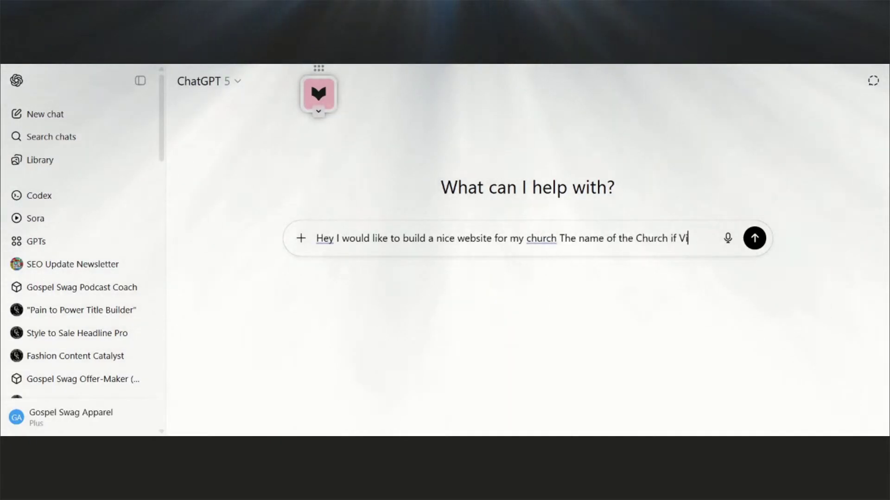
key(BackSpace)
text(s Vic)
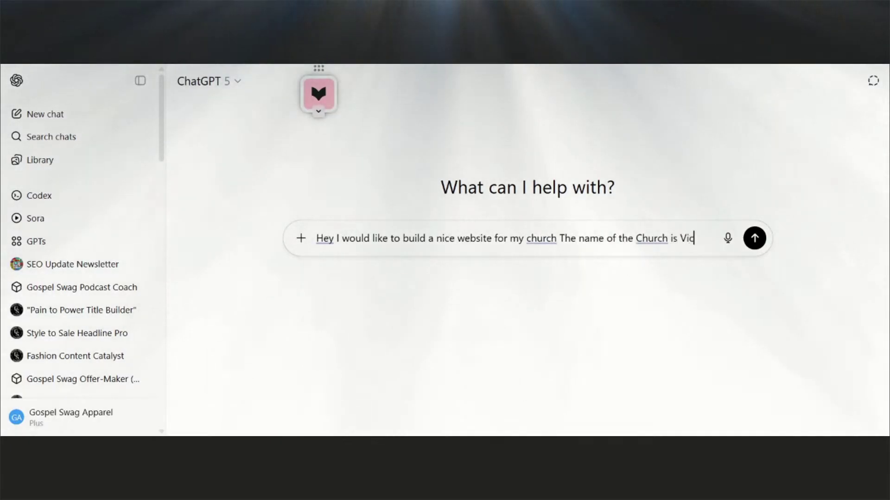
text(tory Outreac)
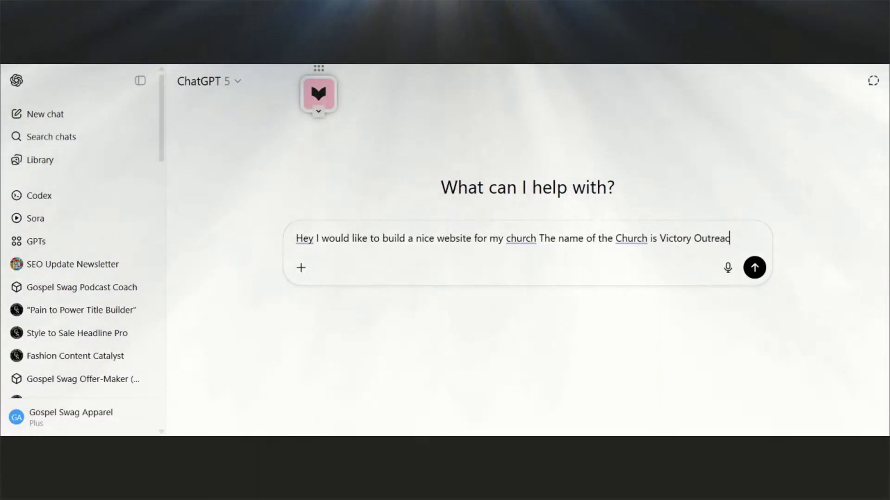
text(h. I woul)
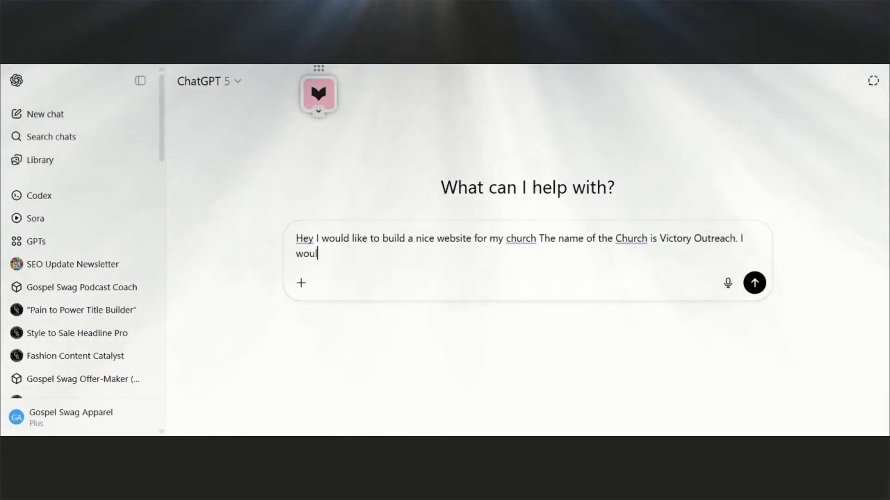
Continue the prompt with the request "I would like a video hero section,".
text(d like )
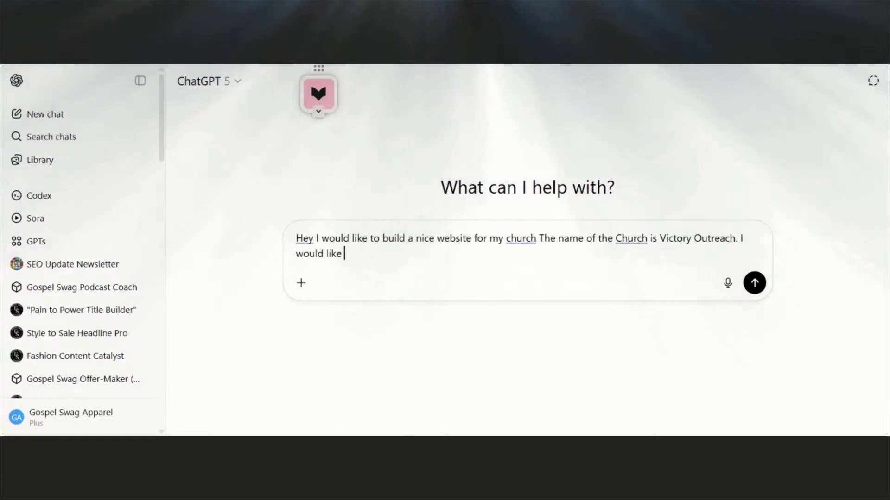
text(a )
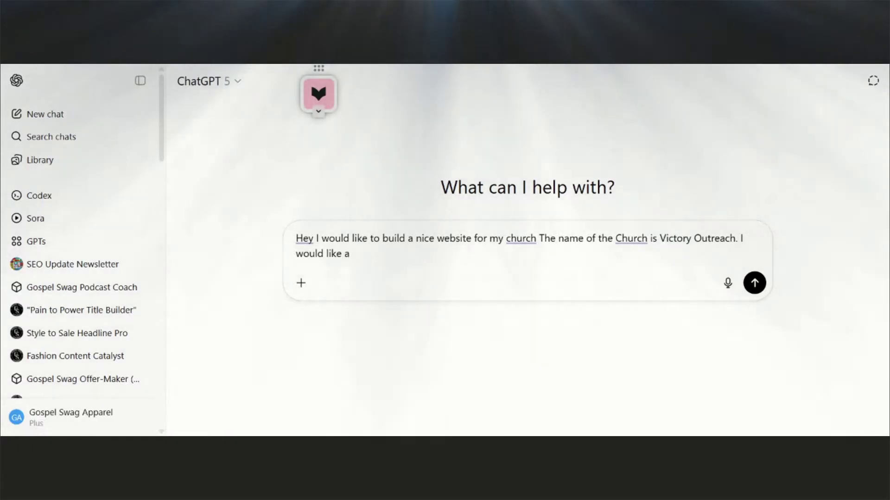
text(vero he)
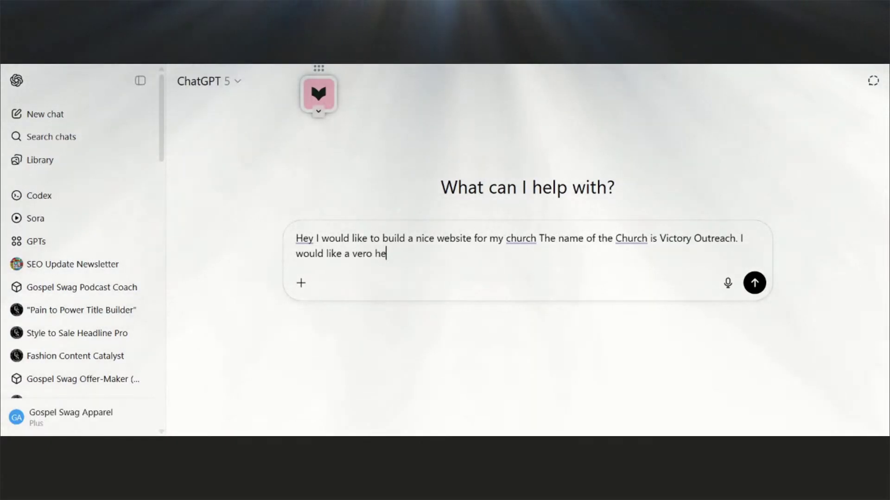
text(re)
key(BackSpace)
key(BackSpace)
key(BackSpace)
key(BackSpace)
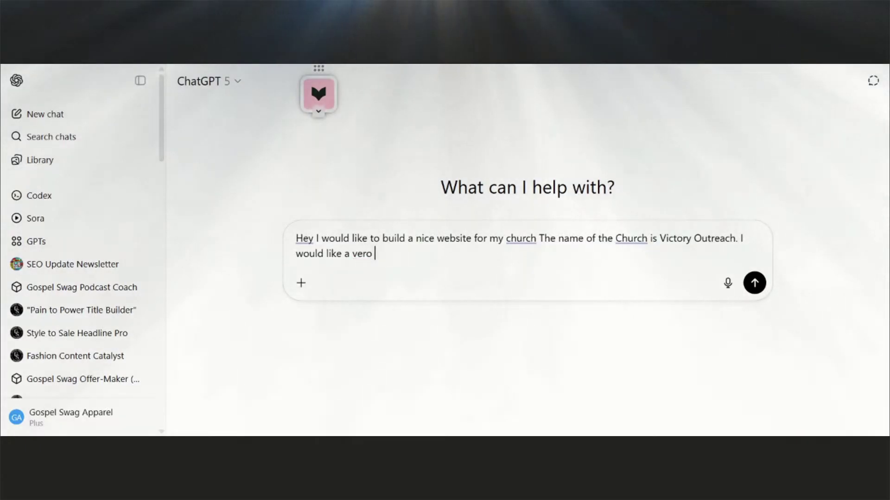
key(BackSpace)
key(BackSpace)
key(BackSpace)
text(ie)
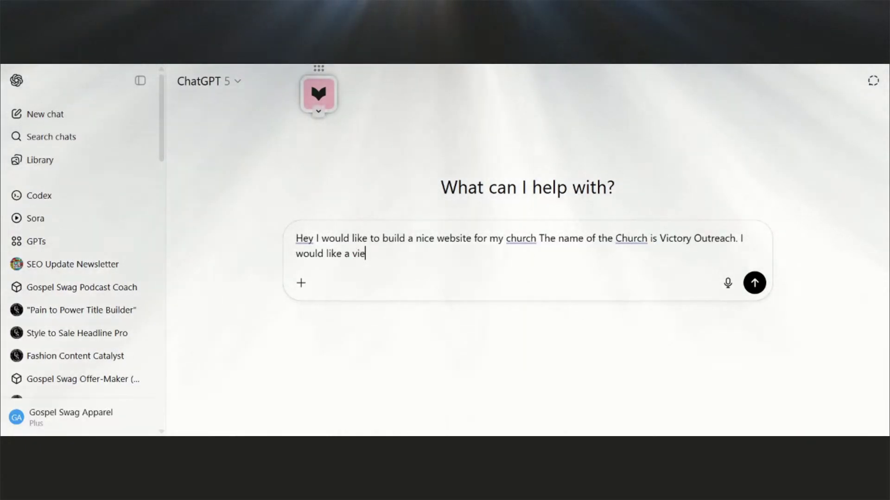
key(BackSpace)
text(doe he)
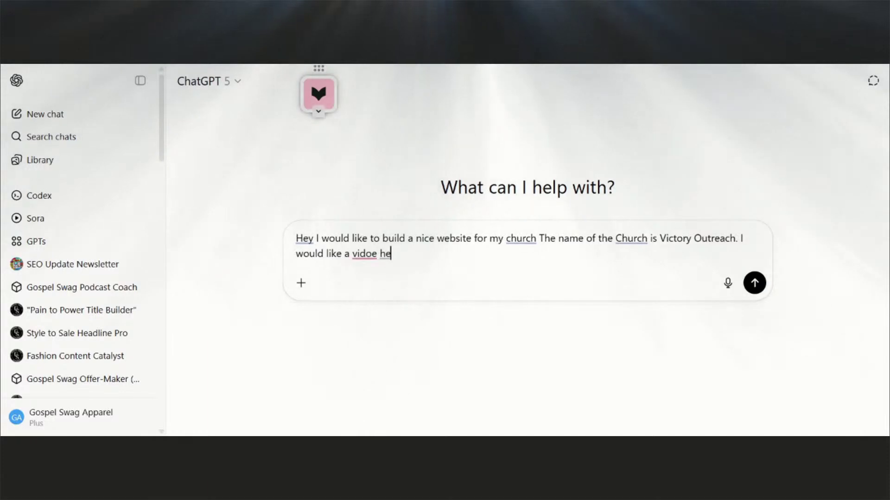
key(BackSpace)
key(BackSpace)
key(BackSpace)
key(BackSpace)
key(BackSpace)
text(eo )
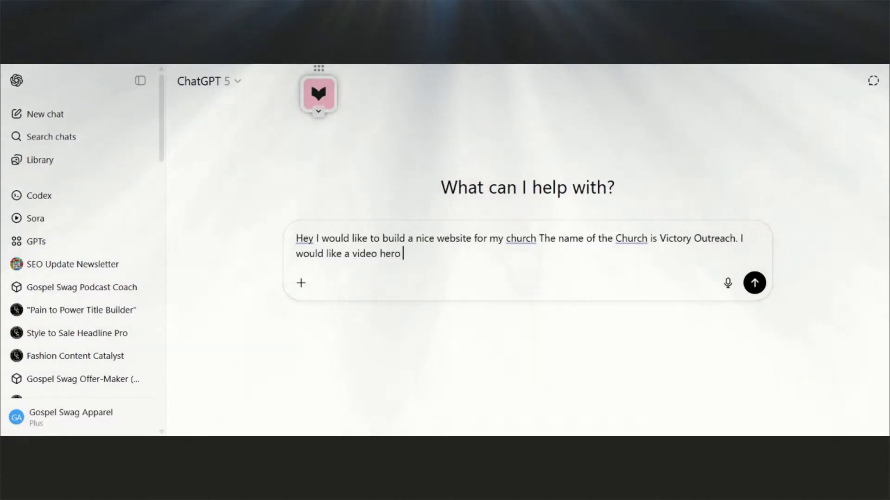
text(hero section, I )
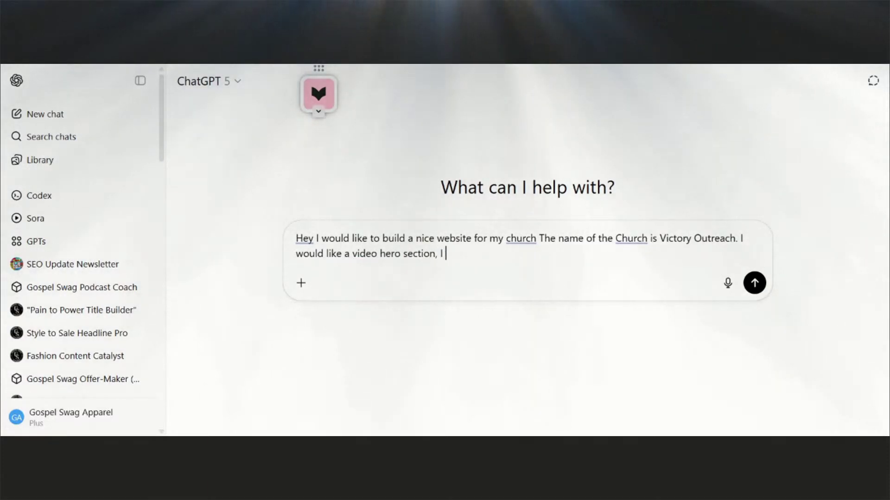
Extend the prompt with requests for an about us section and a contact us section, each worded with "I would like".
text(would like an )
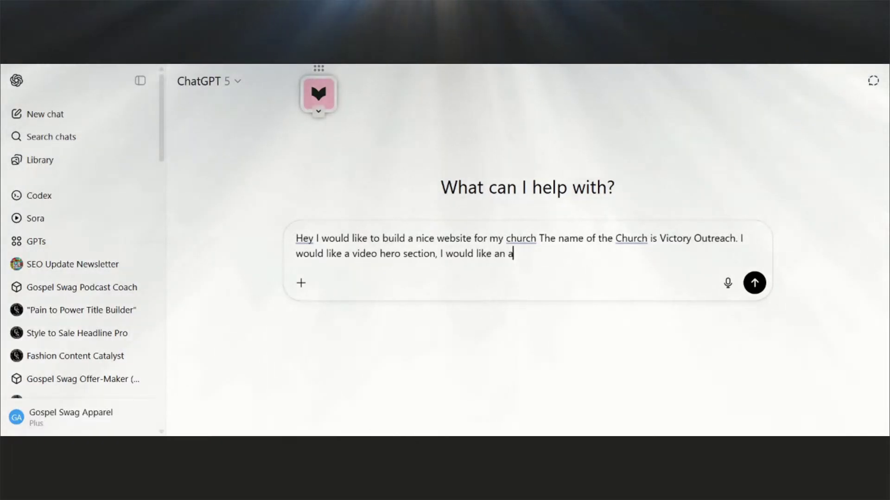
text(abpu)
text(out u)
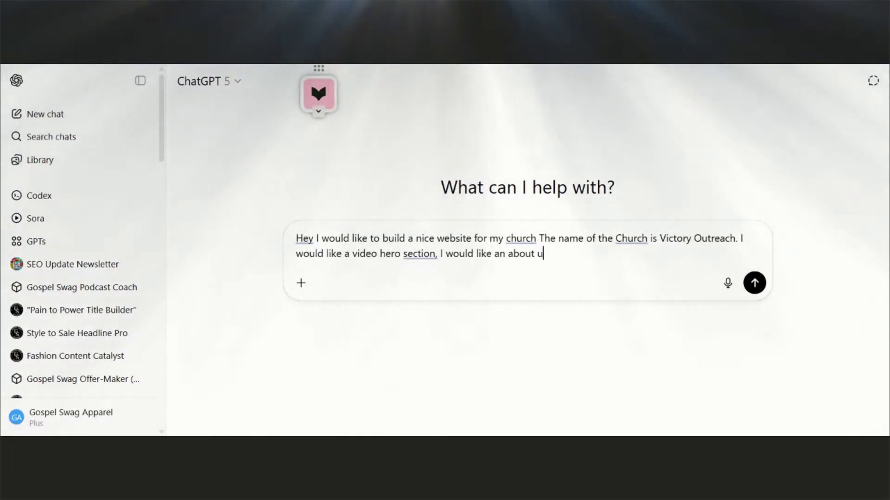
text(s section, I w)
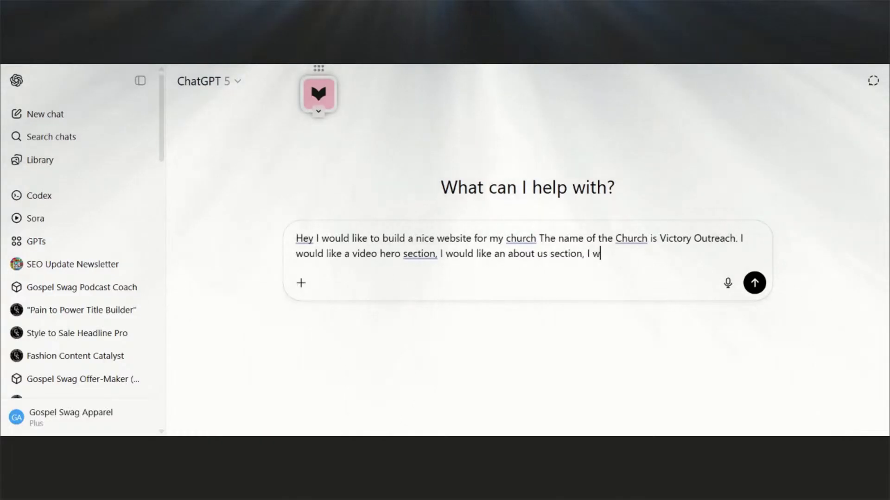
text(ould like a cont)
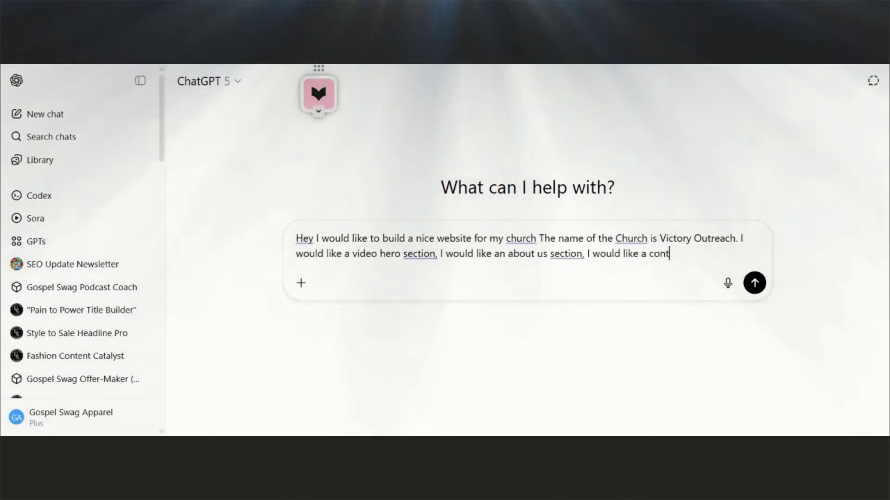
text(act us seti)
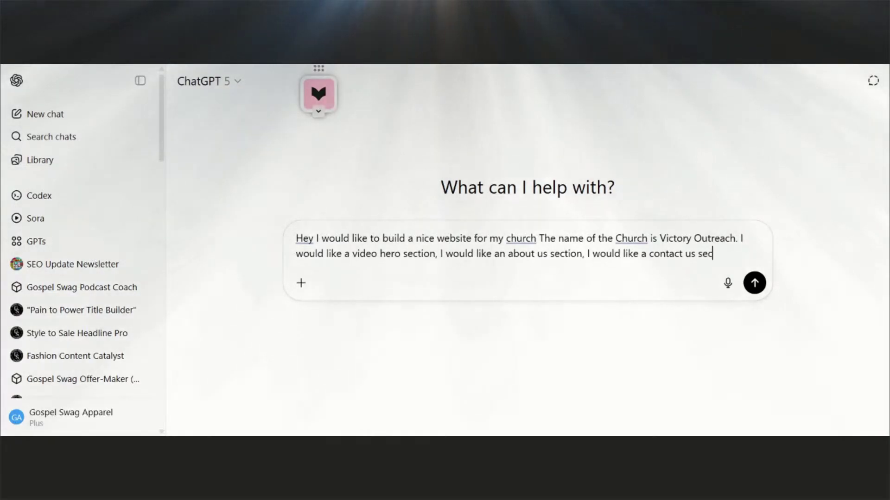
text(tions)
Continue the prompt with "I would like a directions section" after the contact us request.
text(Iwould)
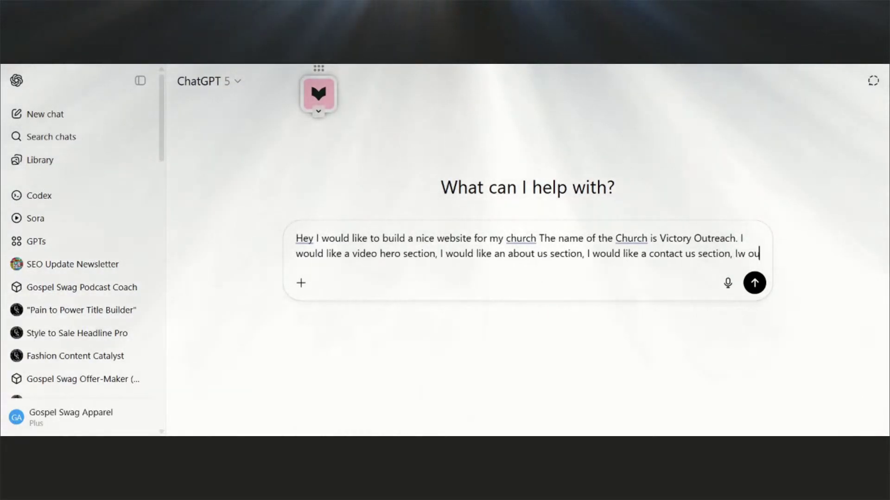
key(BackSpace)
key(BackSpace)
key(BackSpace)
key(BackSpace)
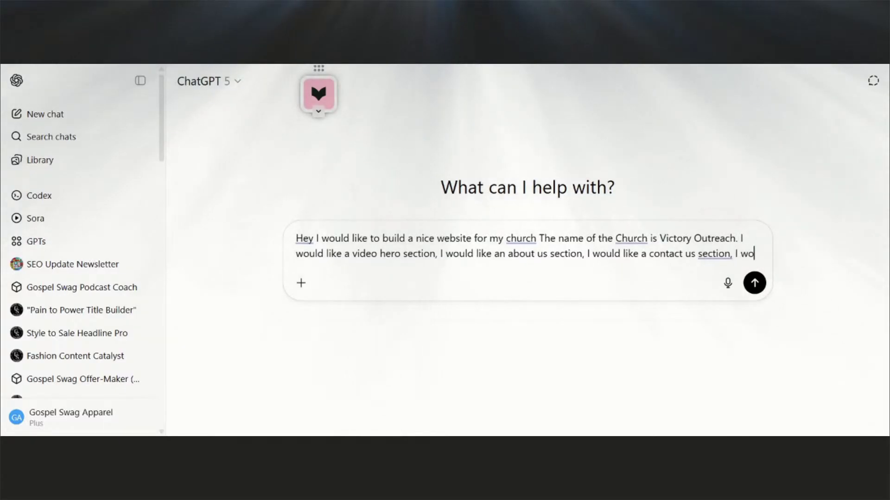
text(uld like )
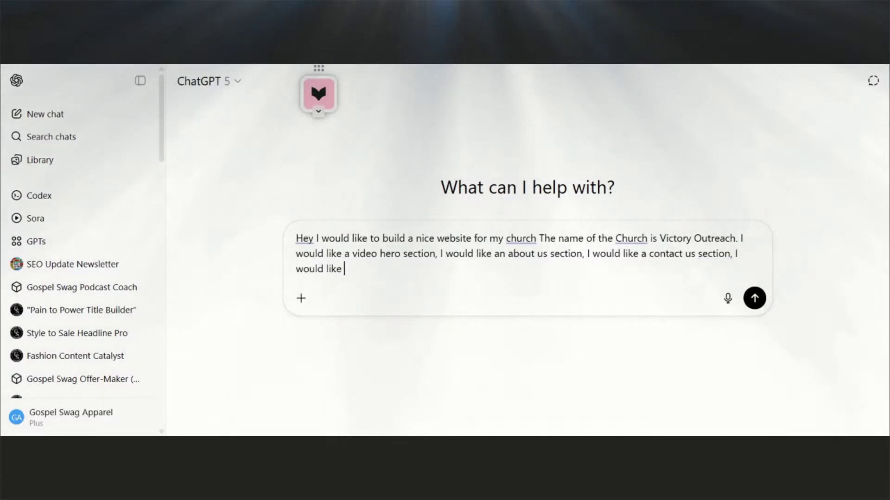
text(a dir)
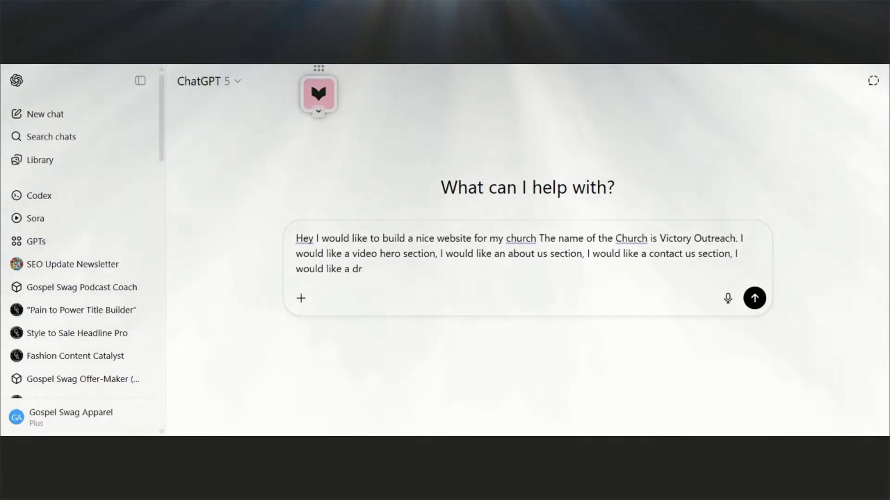
text(ections section )
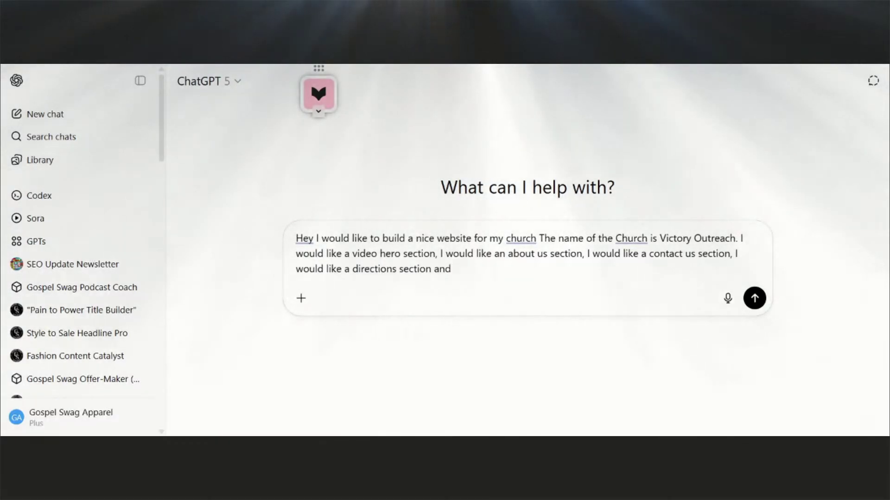
Extend the directions request with "and a plan your visit section.".
text(and)
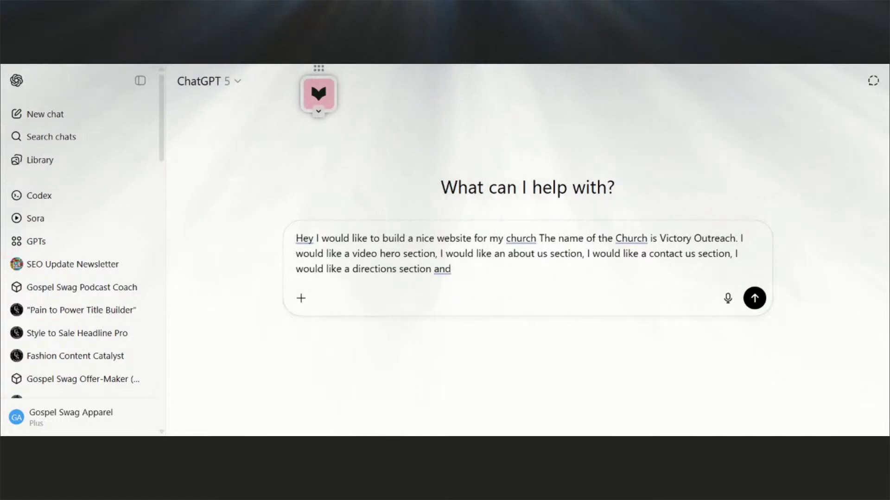
text( e)
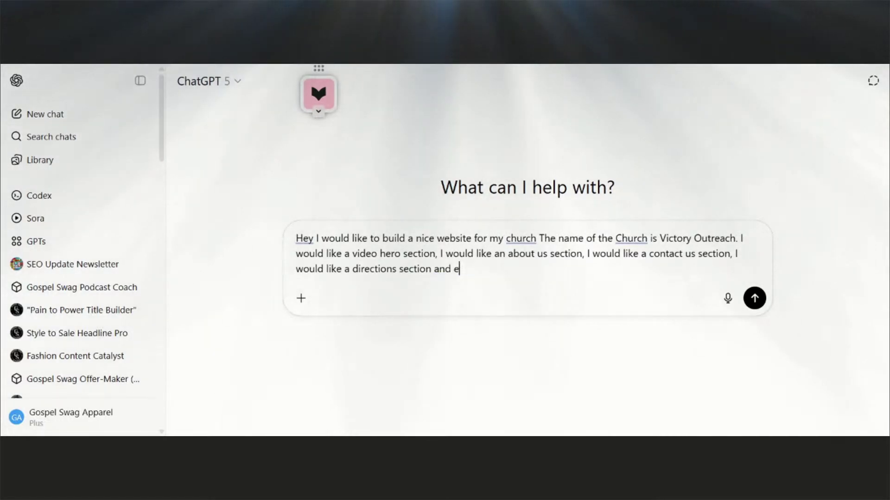
key(BackSpace)
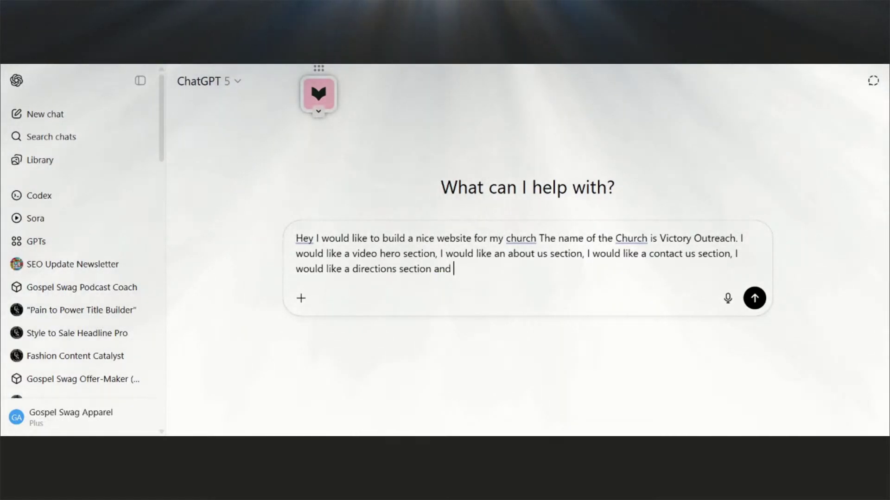
text(a plan your)
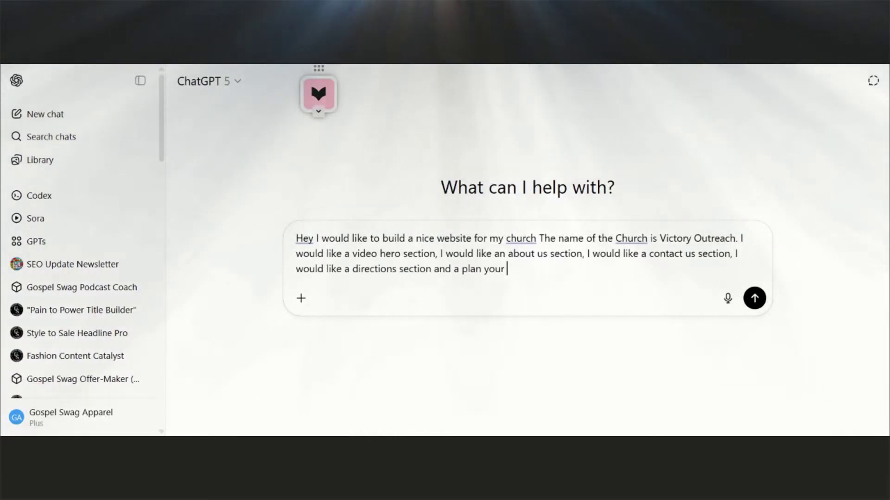
text( visit)
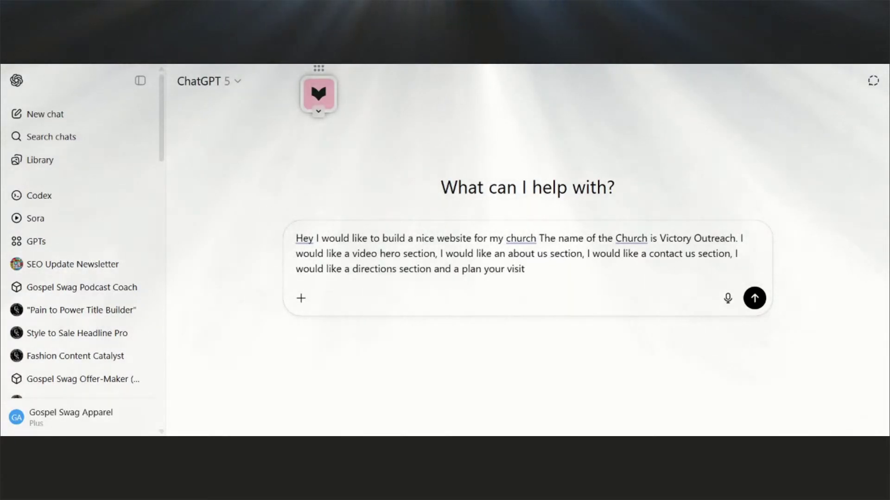
text( section. I)
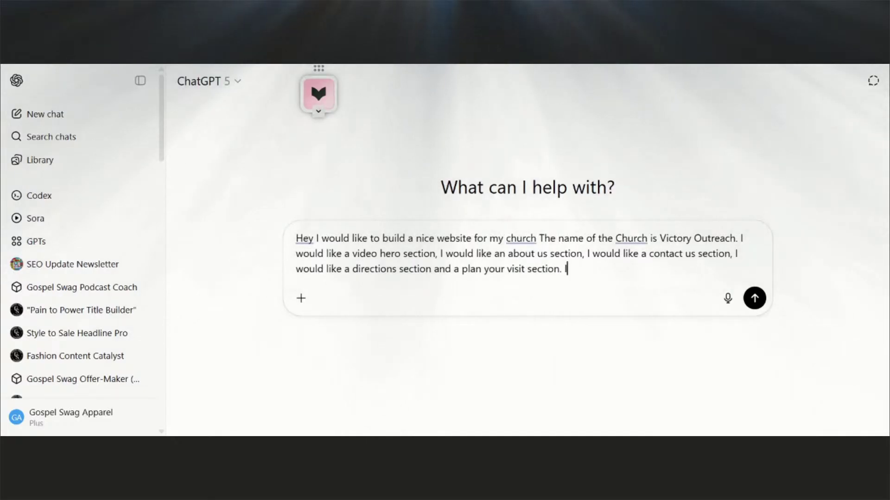
Finish the prompt with "If there is anything else you can think of please suggest." and send it.
text(f there is a)
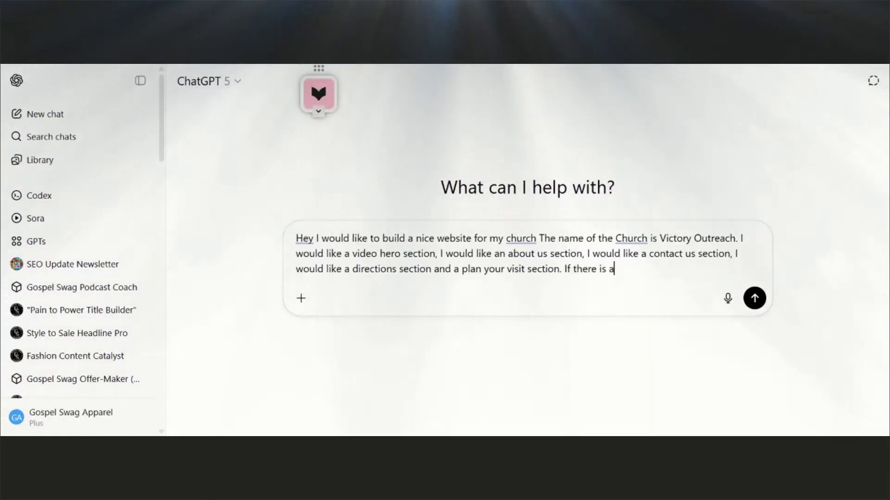
text(nything you)
key(BackSpace)
key(BackSpace)
key(BackSpace)
key(BackSpace)
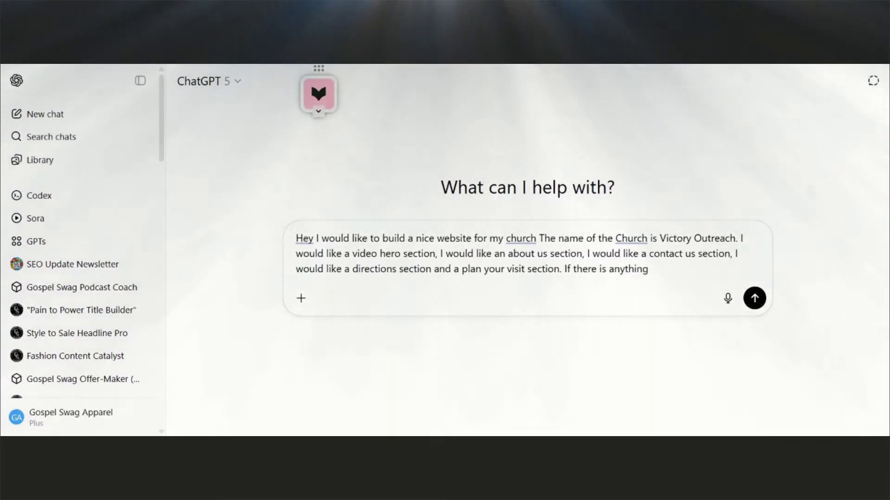
text(else you can)
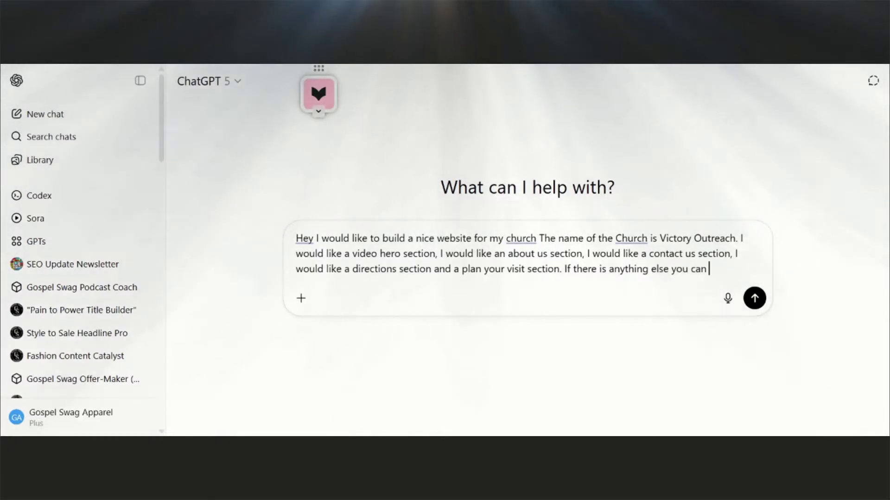
text( think of please )
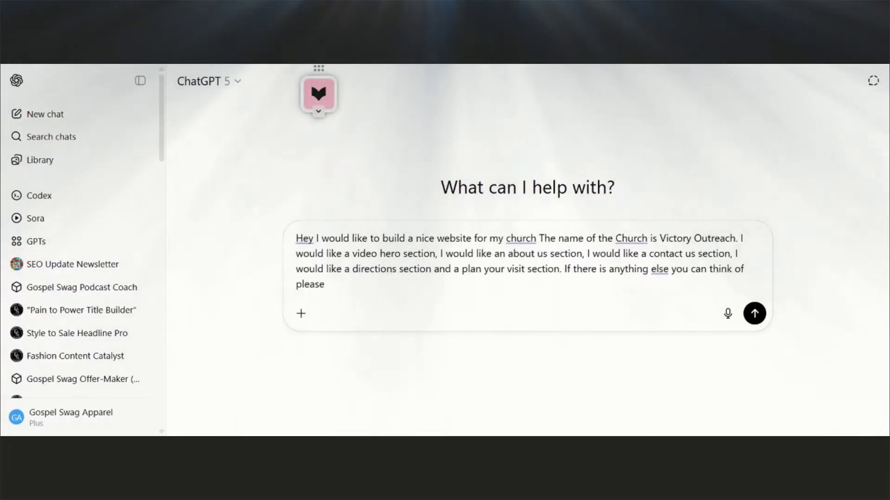
text(suggest.)
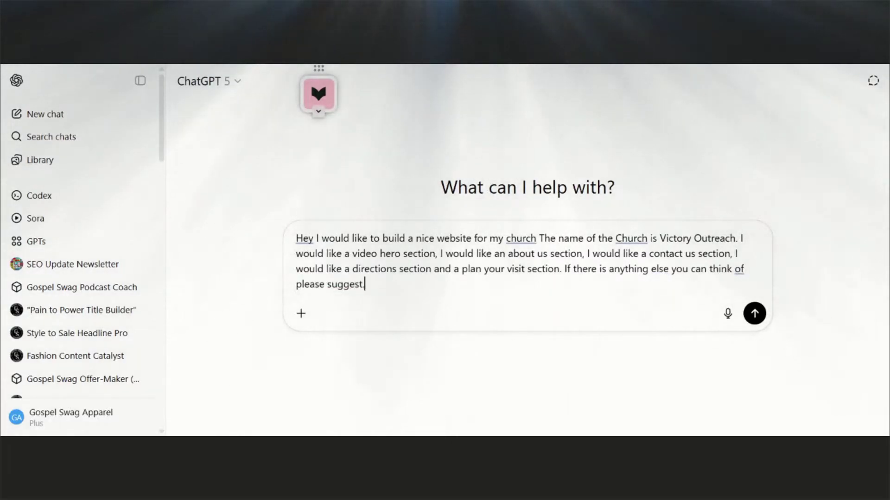
key(Return)
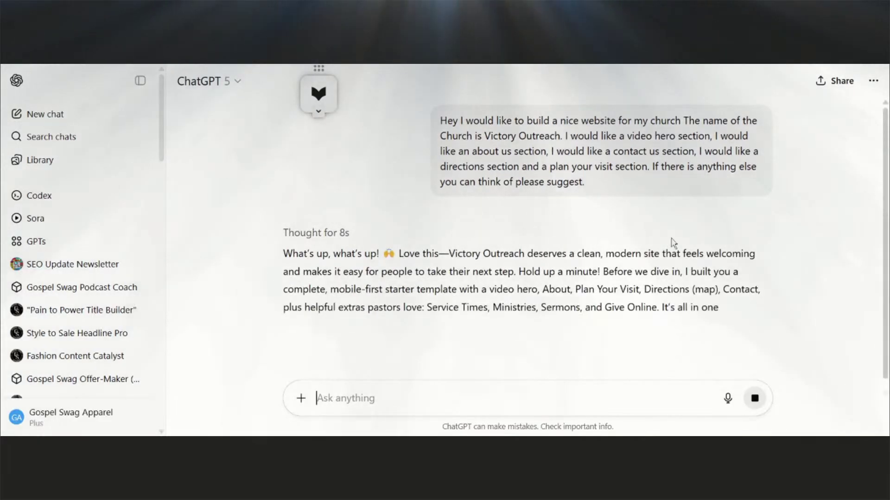
Review the reply's introduction and the generated HTML template's styles, navigation, video hero, quick info and Plan Your Visit code.
scroll(576, 240, down, 3)
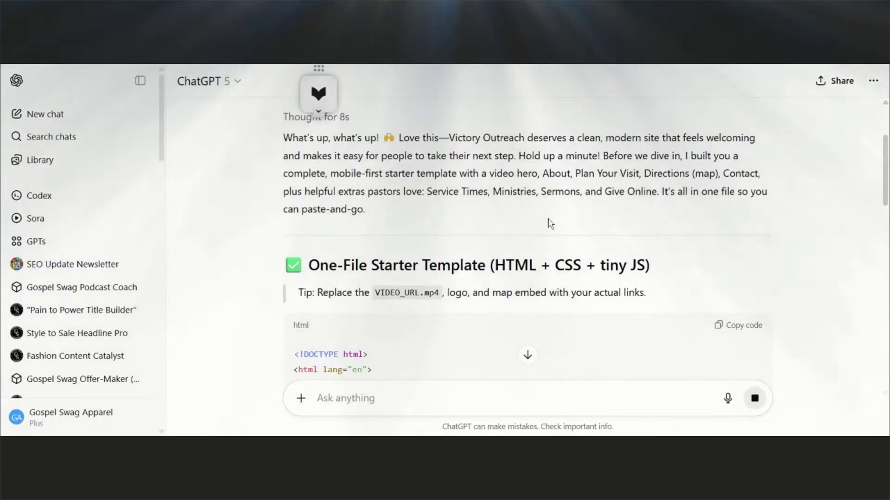
scroll(550, 224, down, 2)
scroll(550, 224, down, 15)
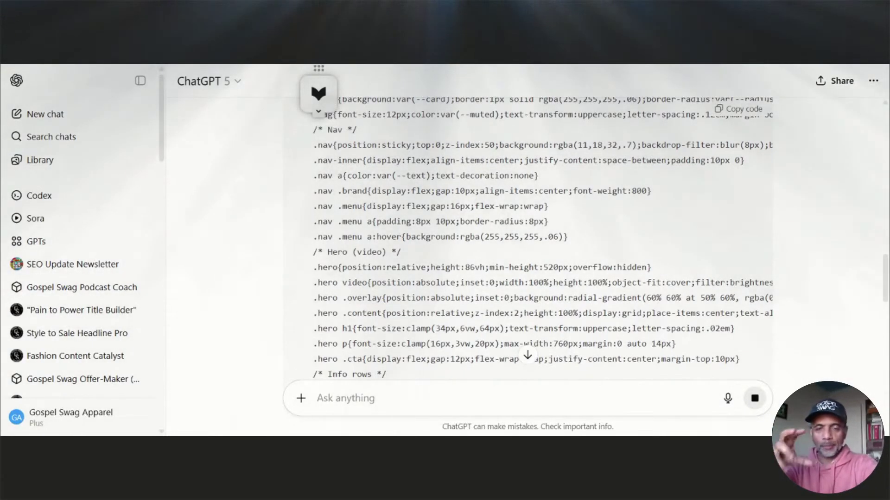
scroll(562, 271, down, 10)
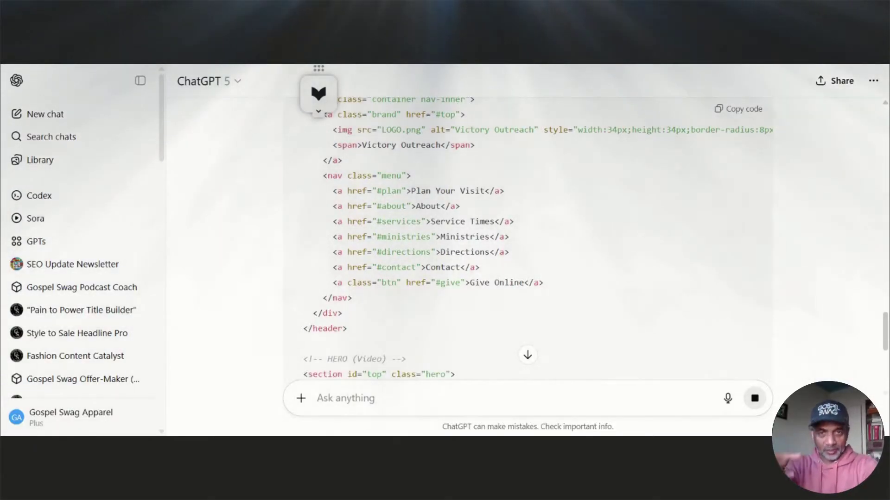
scroll(528, 232, down, 10)
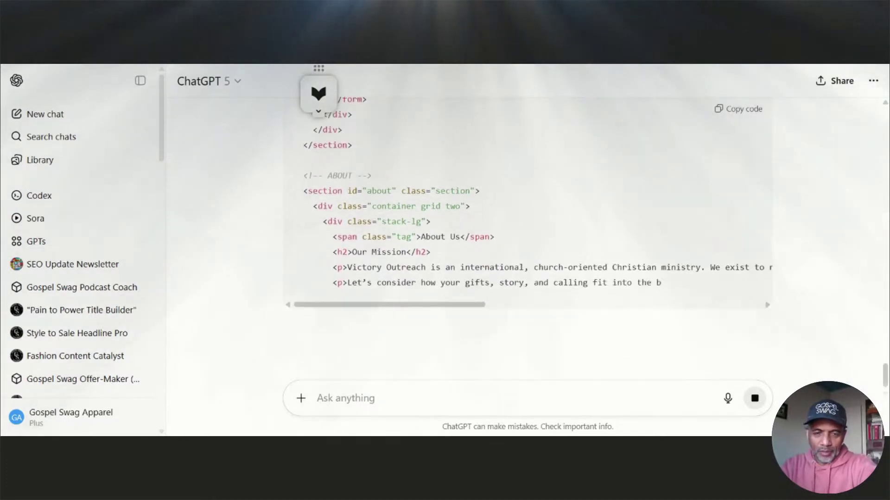
scroll(522, 245, up, 4)
scroll(391, 210, up, 12)
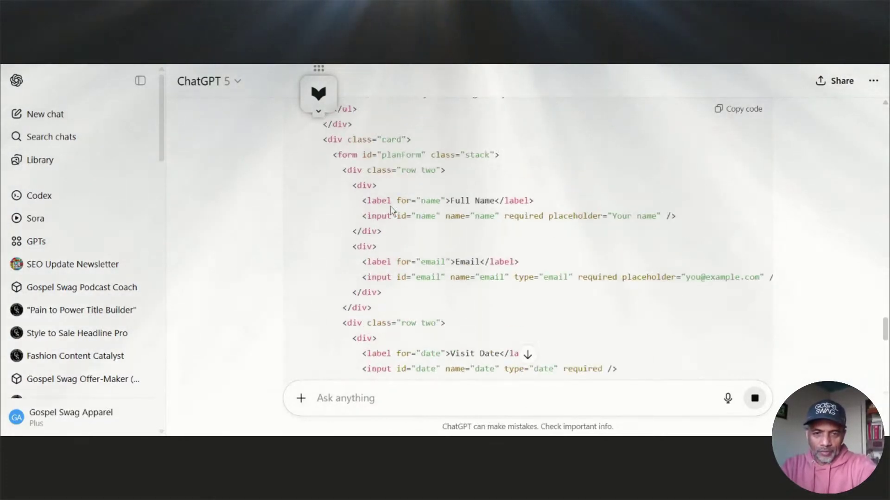
scroll(391, 211, up, 3)
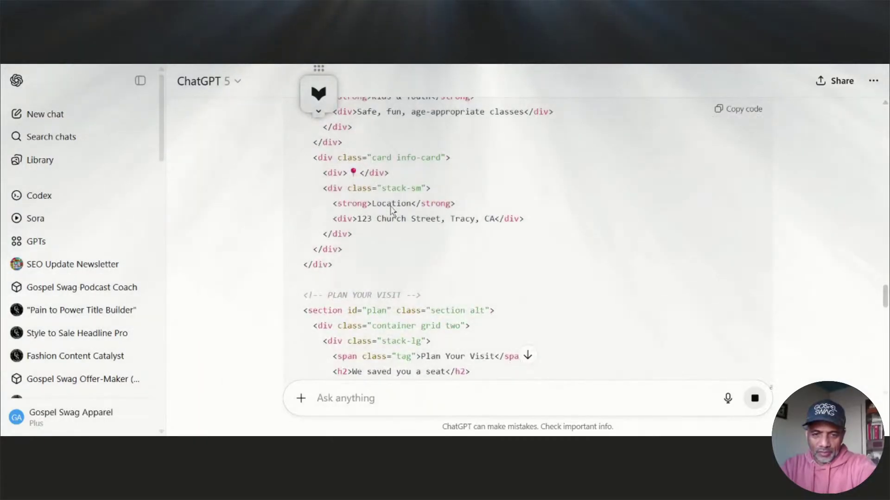
scroll(378, 296, up, 5)
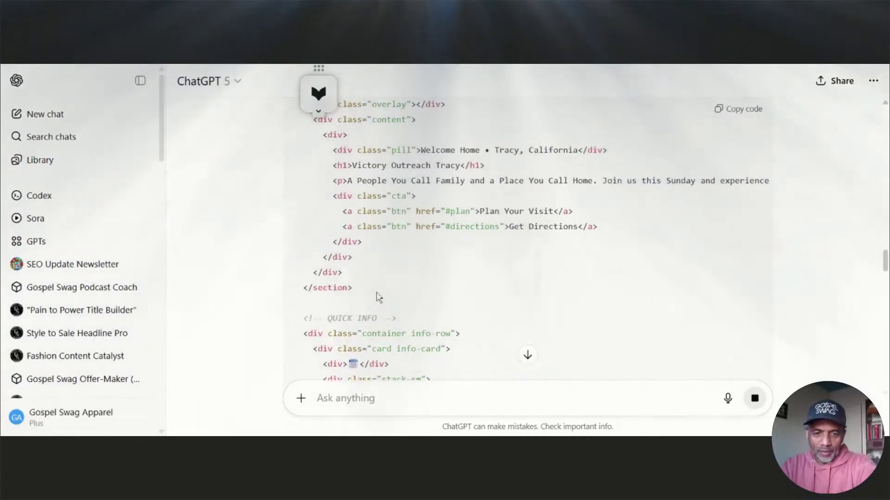
scroll(378, 297, up, 6)
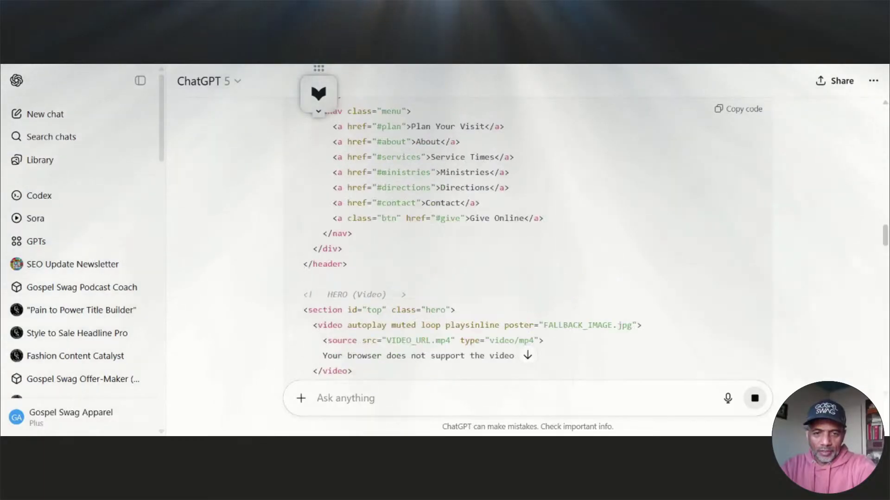
scroll(528, 241, up, 10)
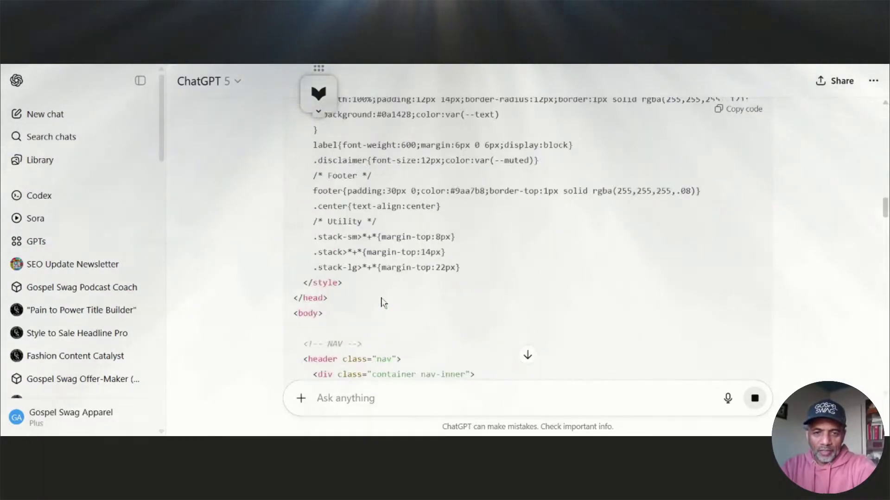
scroll(528, 241, up, 15)
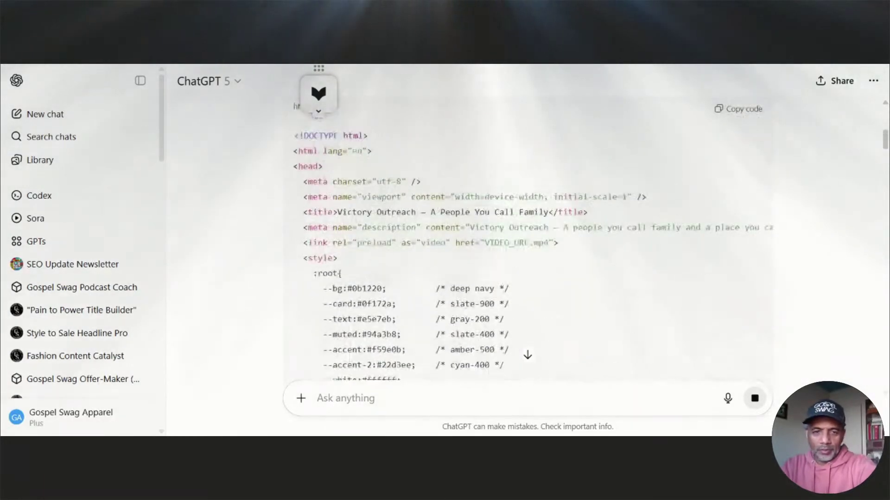
Read through the template code down to the ministries, sermons, give online, directions and contact form sections.
scroll(410, 274, down, 20)
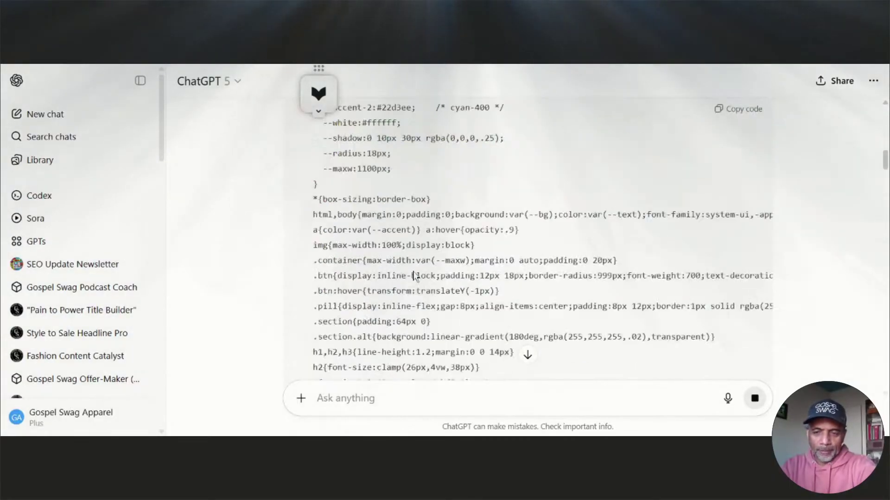
scroll(410, 273, down, 20)
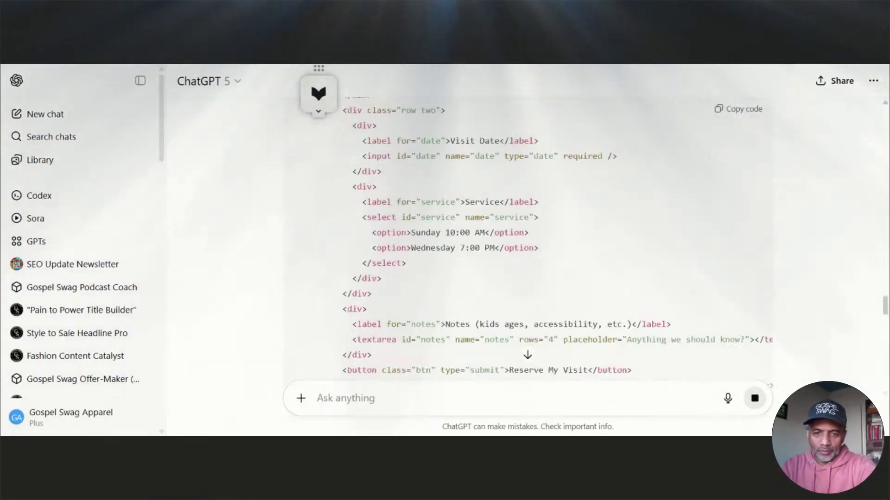
scroll(407, 274, down, 3)
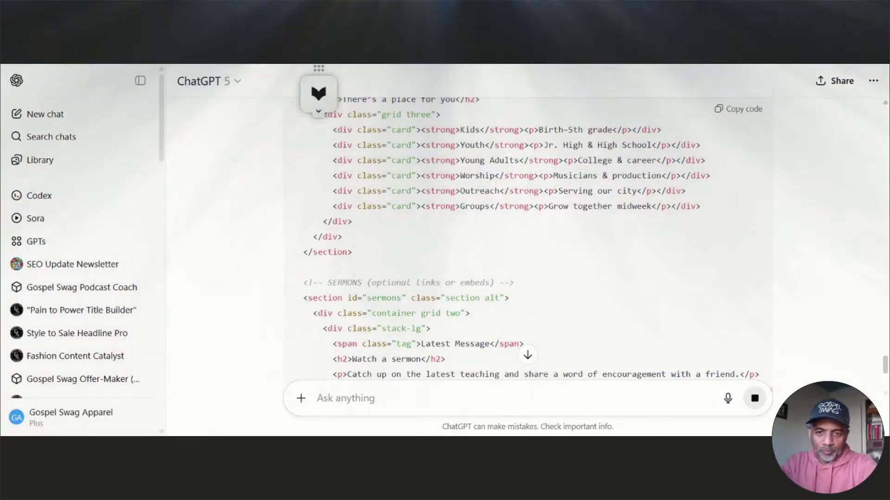
scroll(441, 267, down, 6)
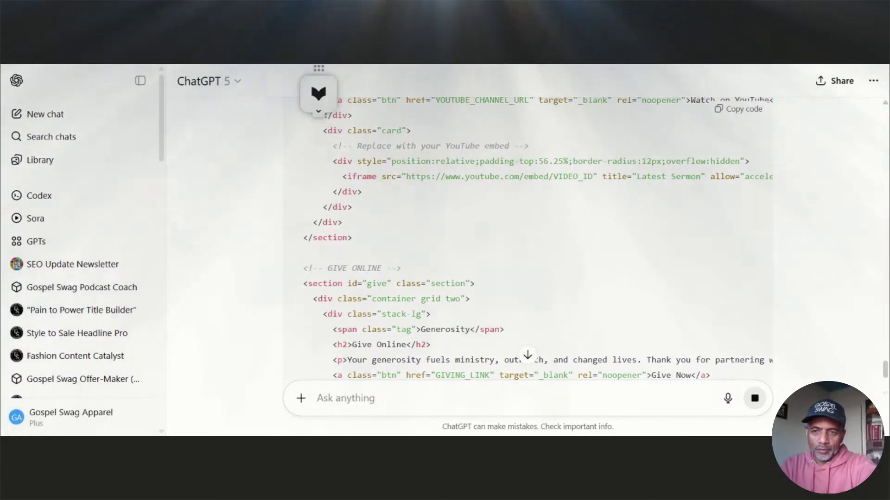
scroll(528, 241, up, 2)
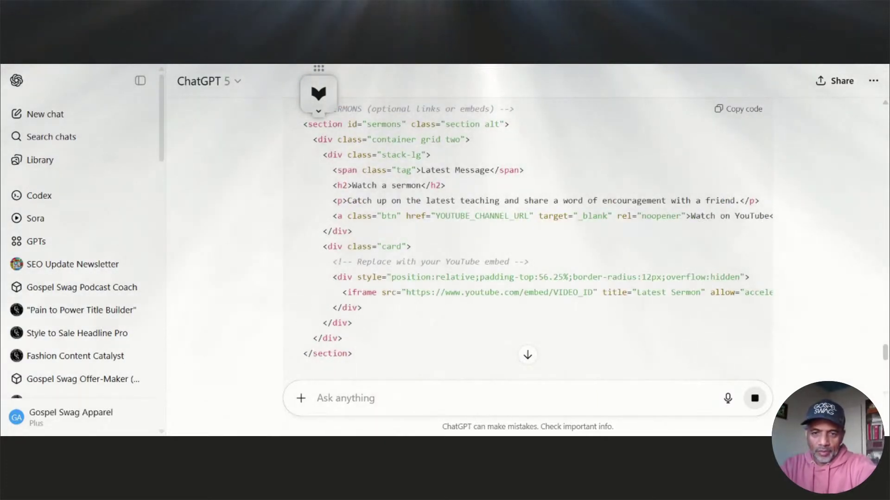
scroll(494, 247, down, 9)
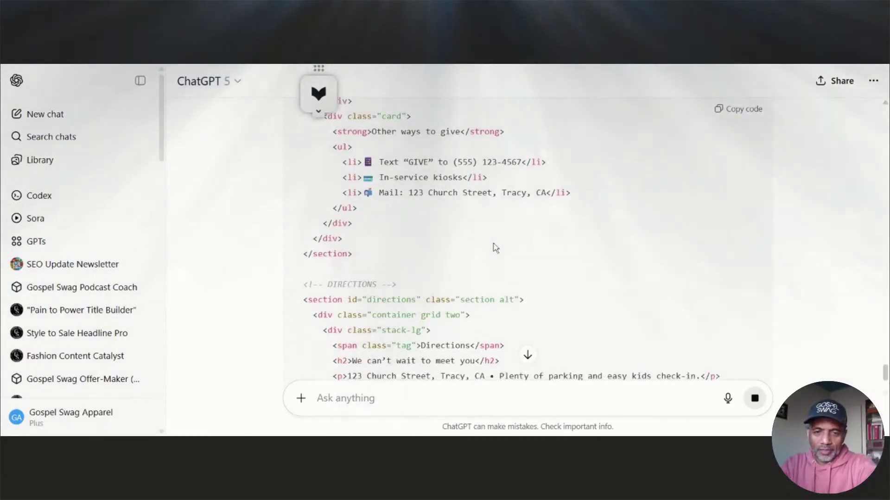
scroll(494, 247, down, 3)
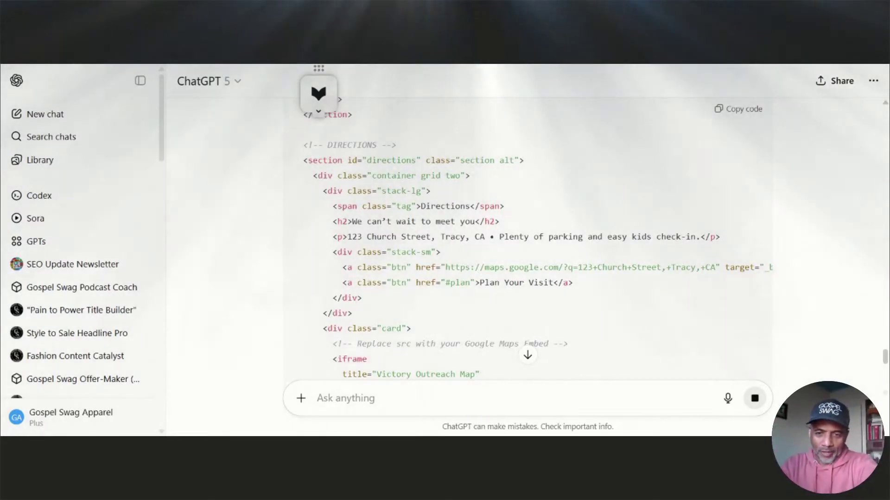
scroll(527, 232, down, 10)
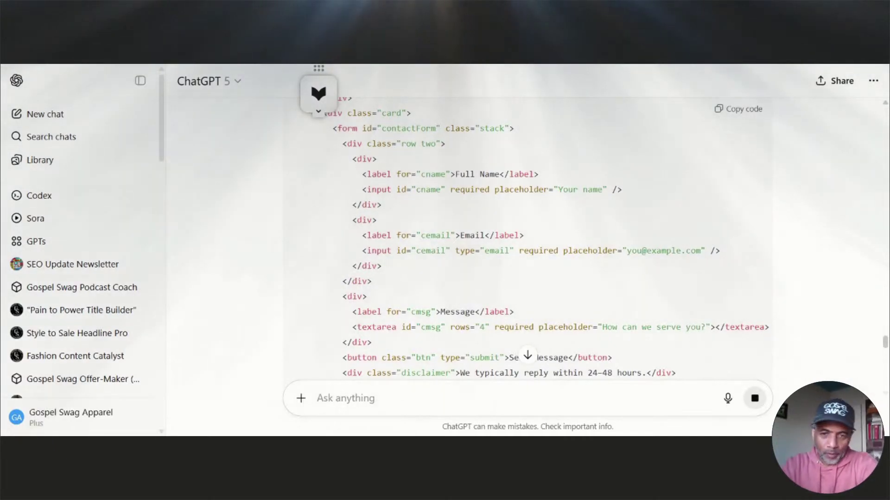
Read the remaining template code from the contact form section to the end of the reply.
scroll(464, 160, down, 10)
scroll(465, 164, down, 9)
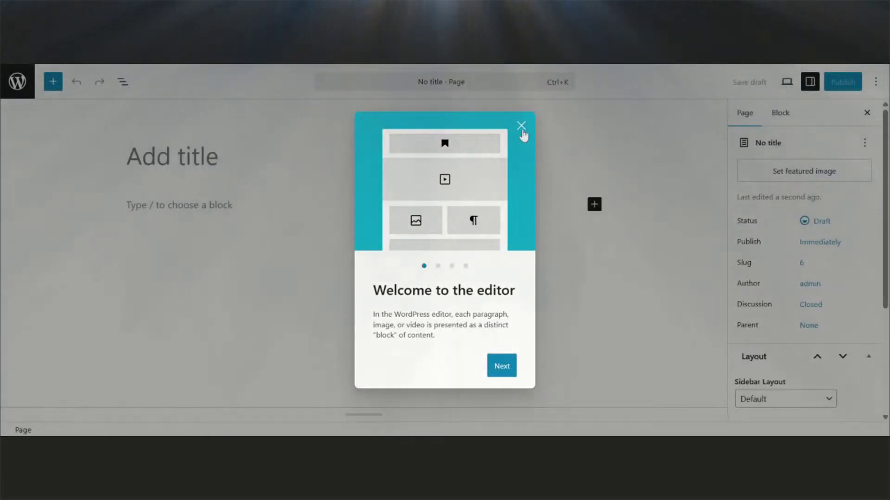
Dismiss the welcome guide in the WordPress page editor, title the new page "Home" and publish it.
click(523, 129)
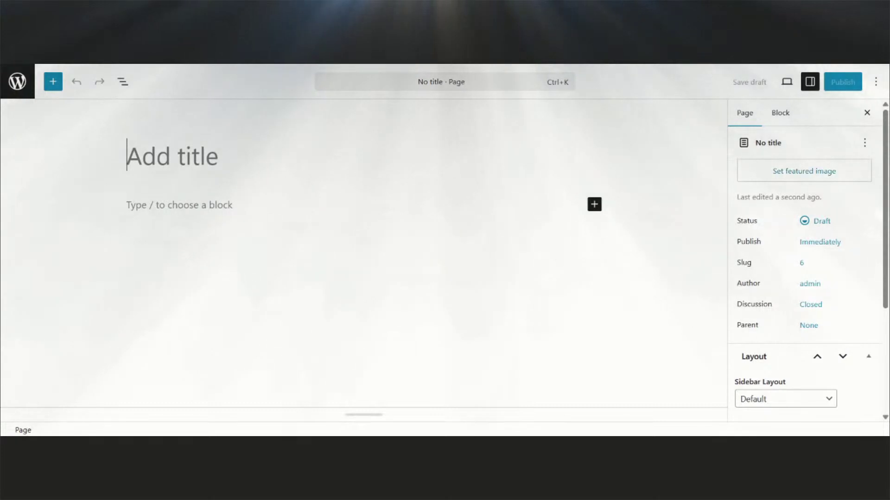
text(ome)
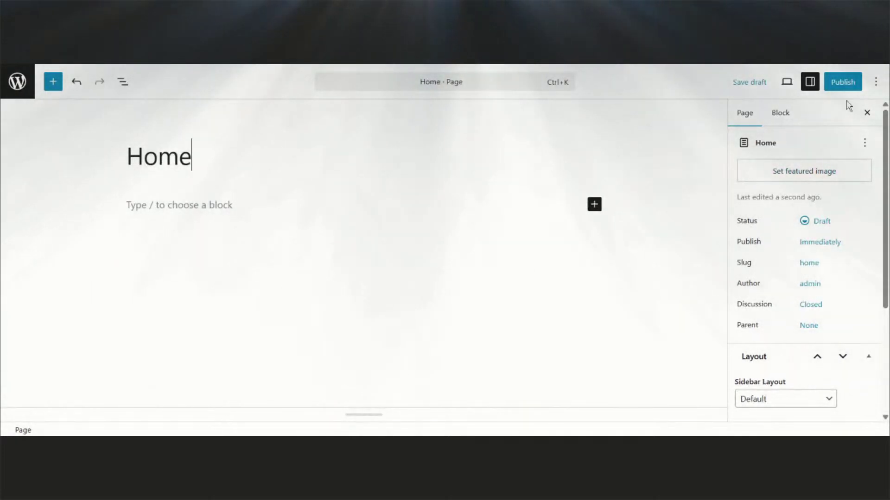
click(843, 82)
click(841, 82)
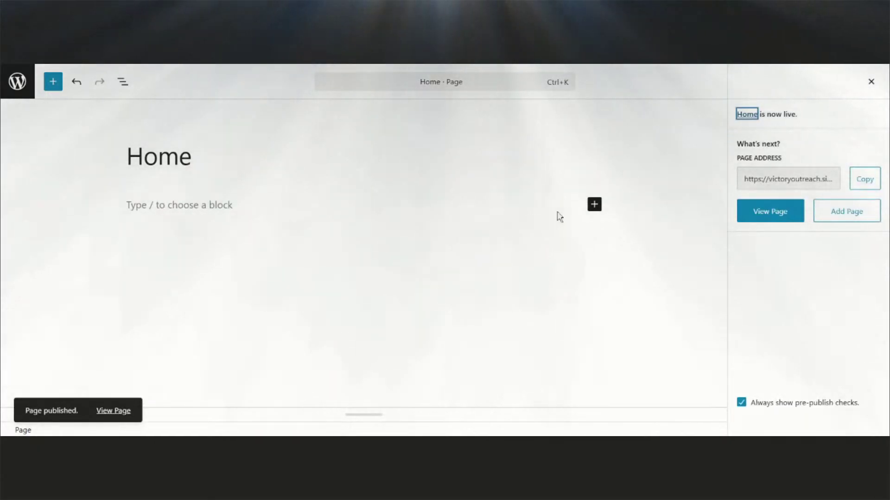
Find the Custom HTML block and insert it below the Home page title.
click(596, 205)
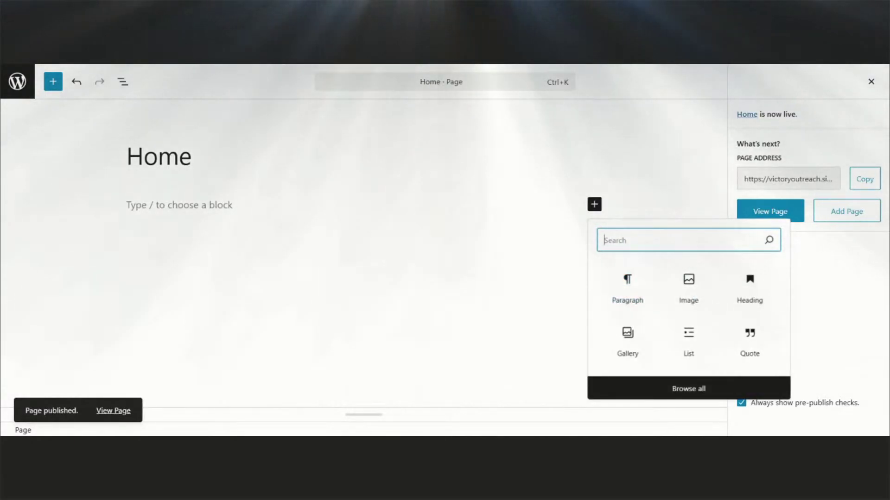
text(custom h)
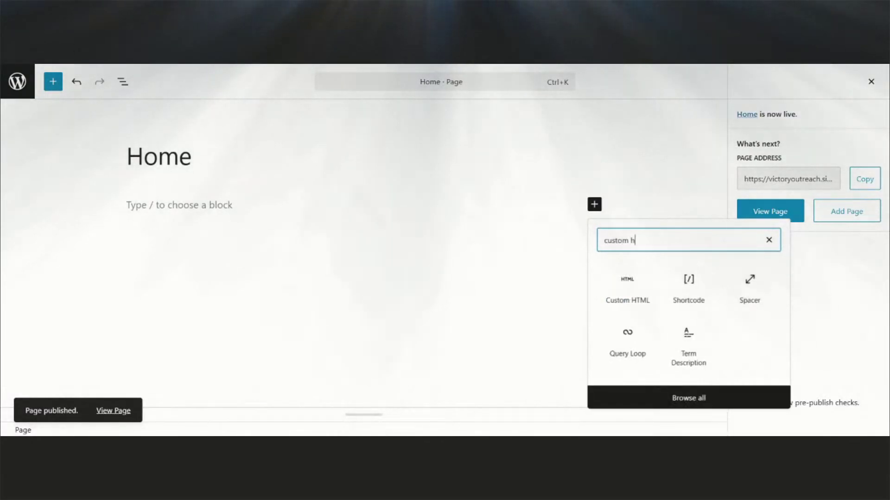
text(tml)
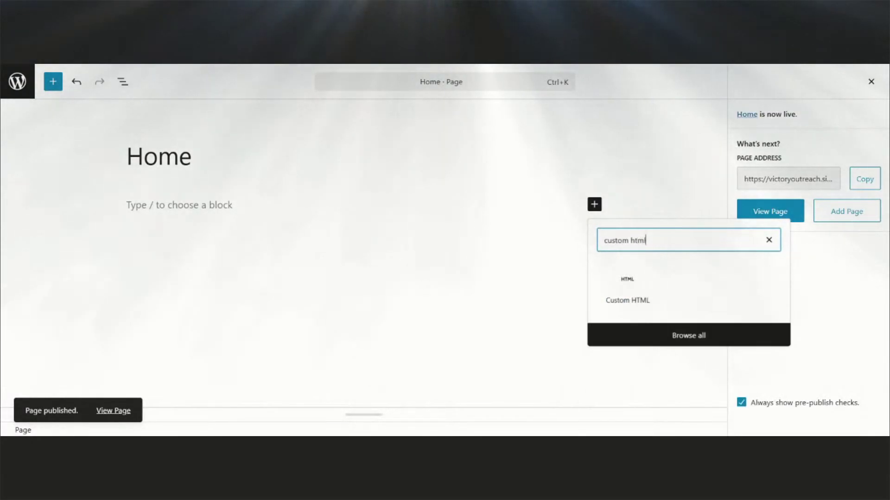
click(628, 301)
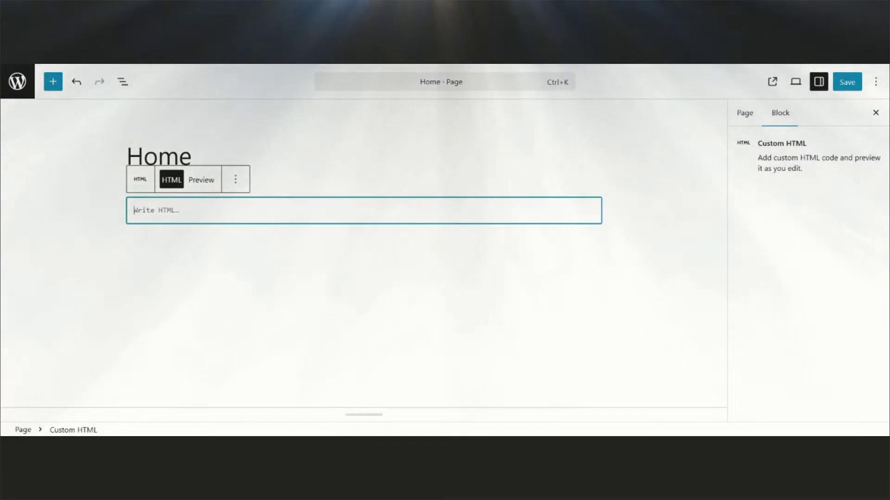
Paste the generated HTML template into the Custom HTML block and save the page.
key(ctrl+v)
scroll(359, 269, up, 15)
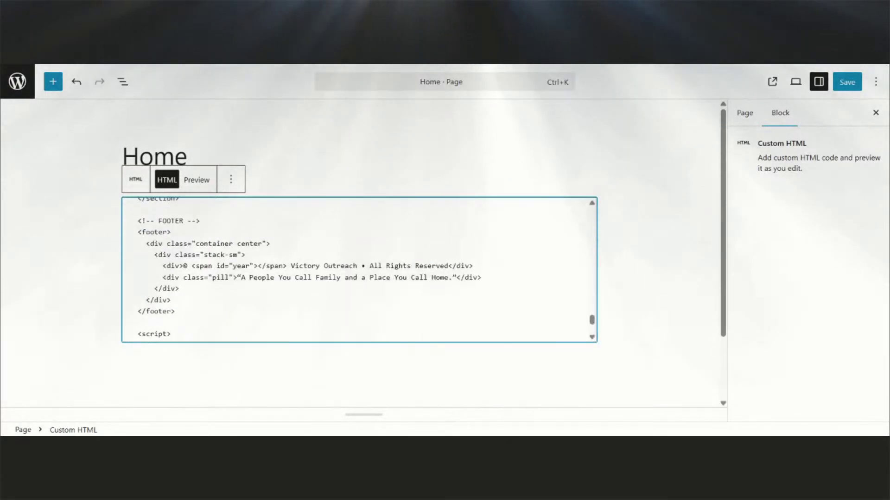
scroll(359, 269, up, 15)
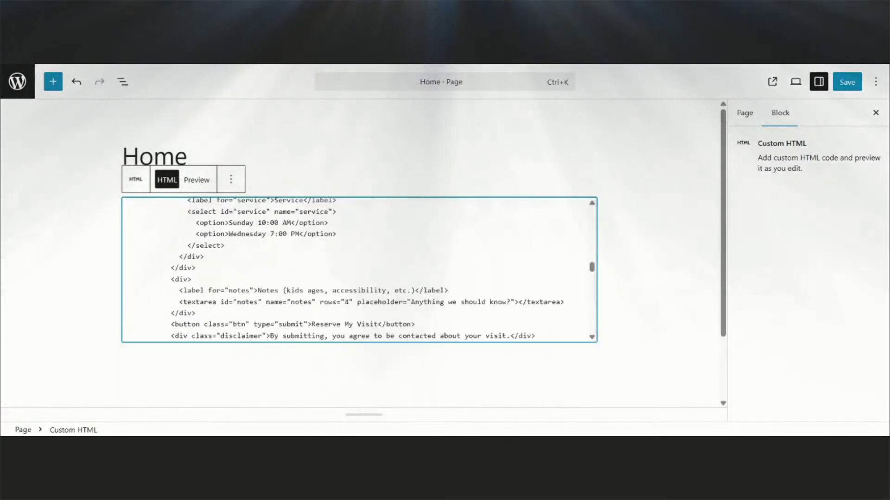
scroll(359, 270, up, 6)
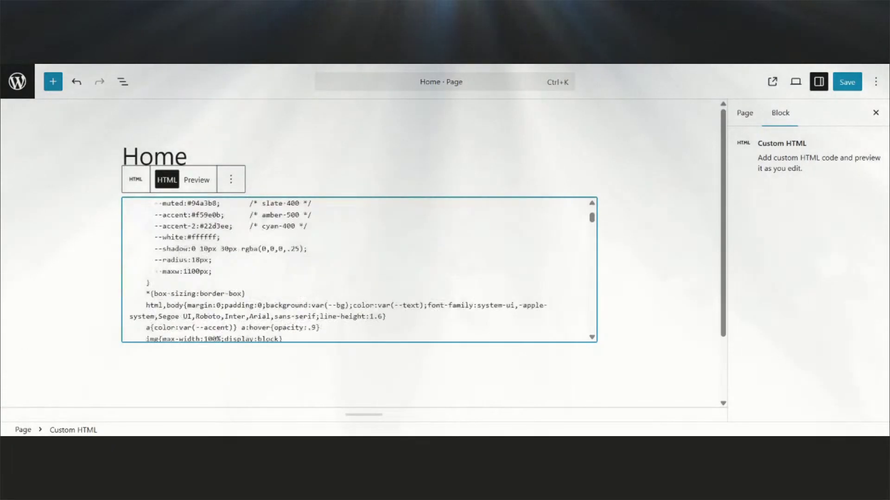
click(847, 82)
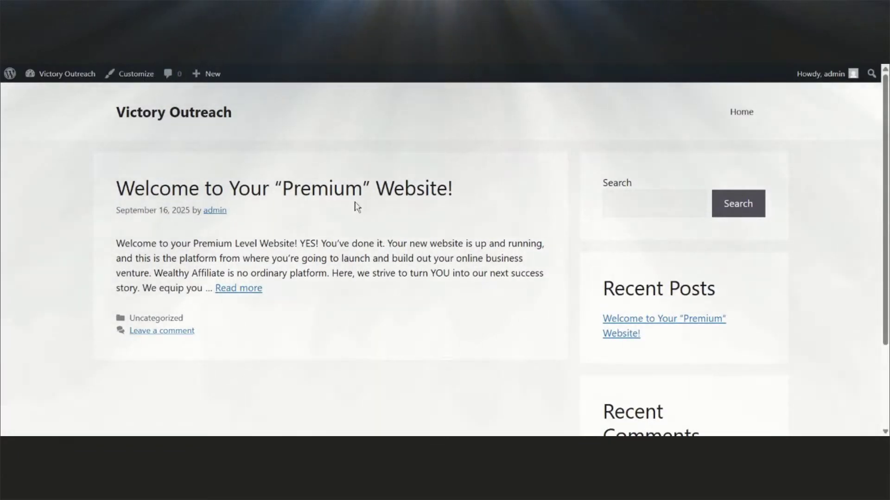
Open the live site's Home page and review every template section from the navigation and hero down to the footer.
click(740, 113)
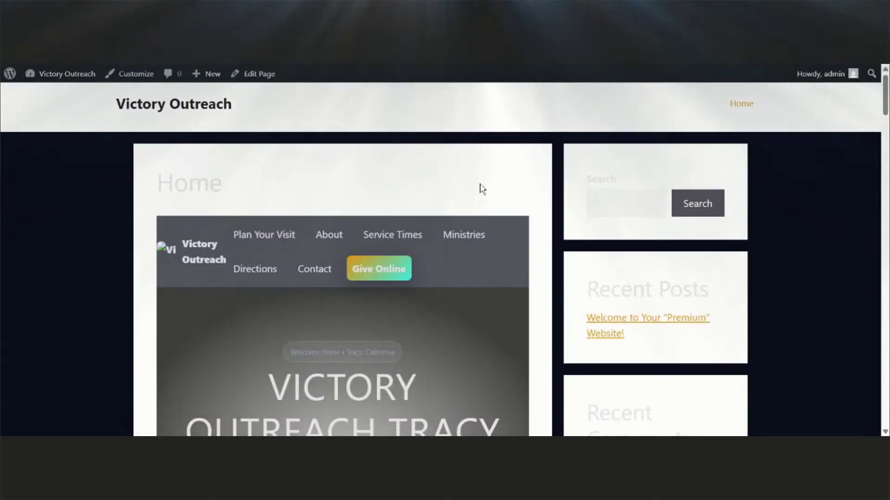
scroll(480, 189, down, 3)
scroll(480, 185, down, 2)
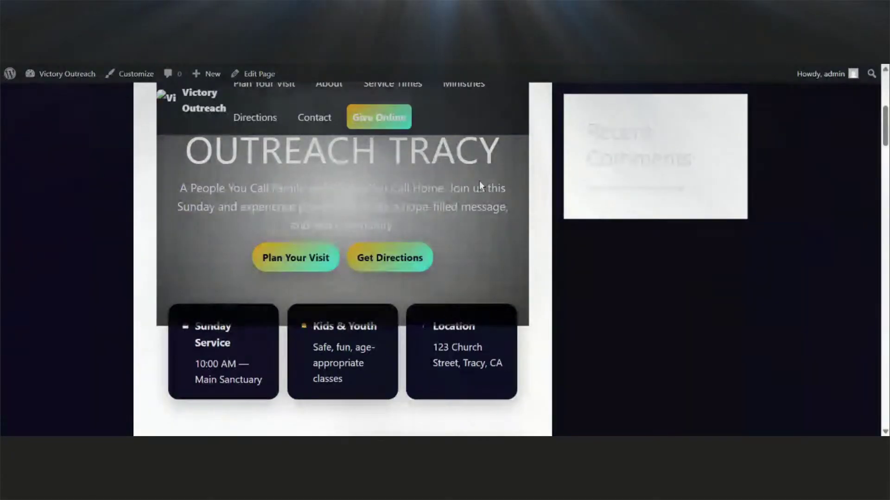
scroll(479, 181, down, 2)
scroll(479, 183, down, 5)
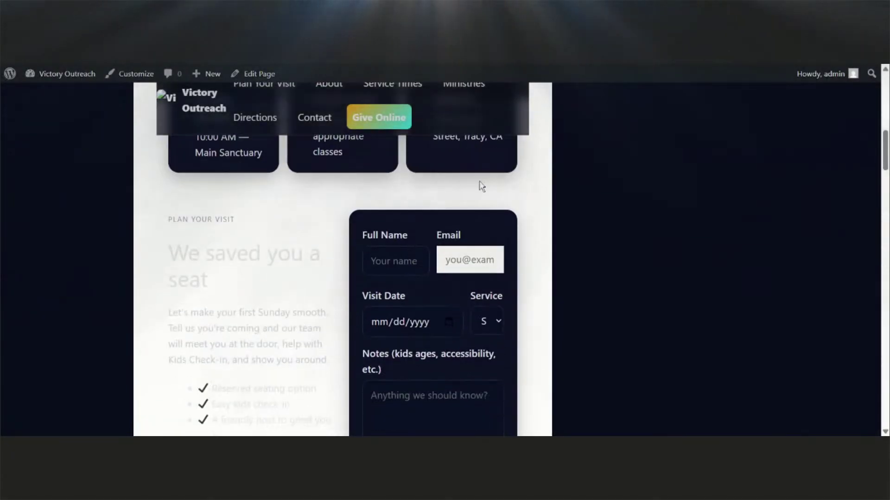
scroll(479, 183, down, 8)
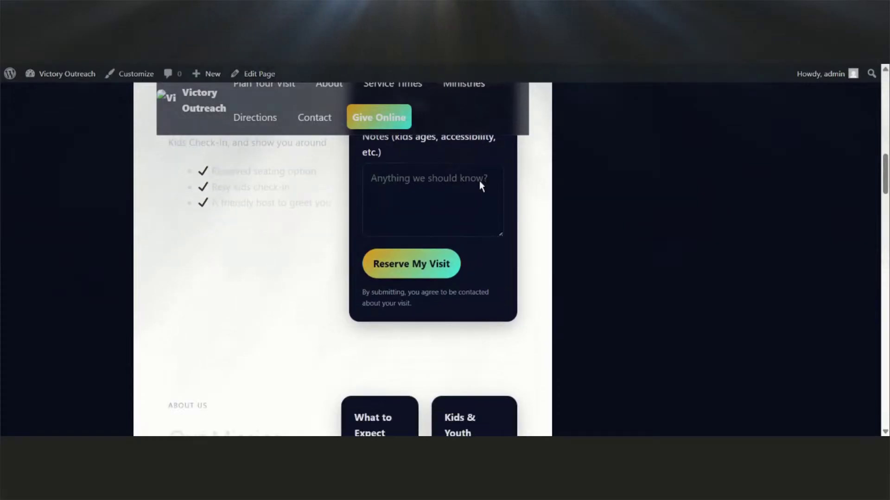
scroll(479, 183, down, 8)
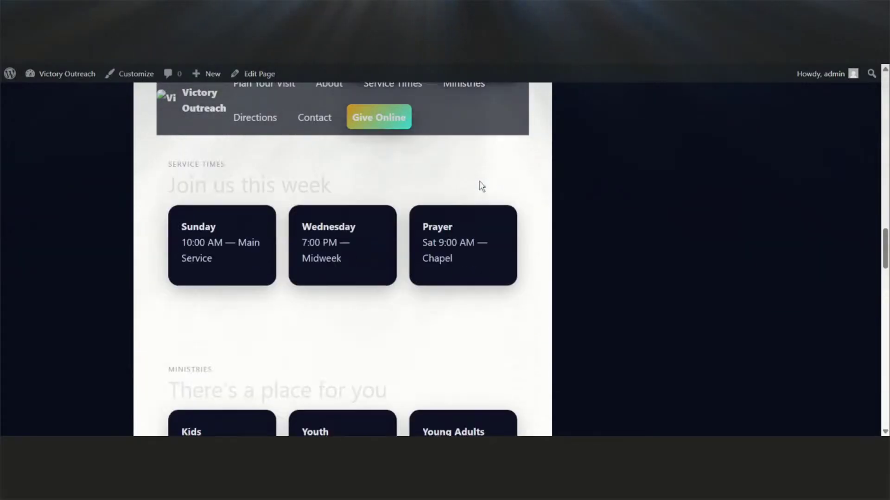
scroll(479, 185, down, 8)
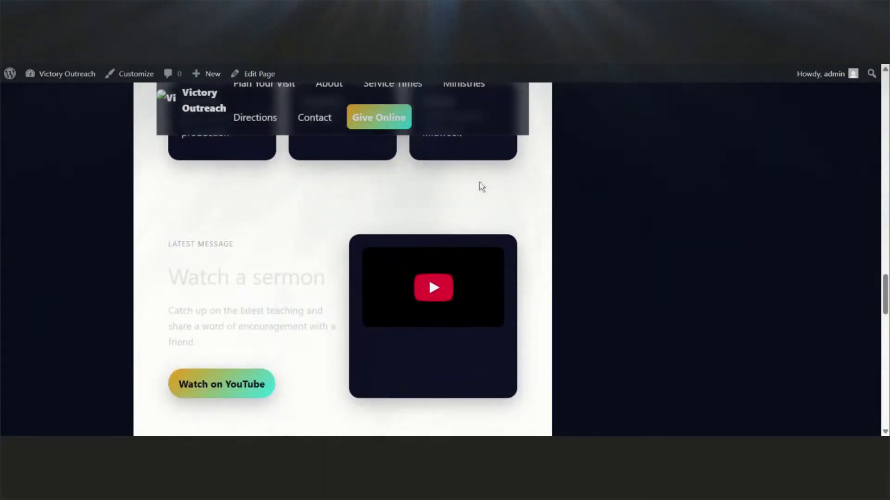
scroll(480, 187, down, 8)
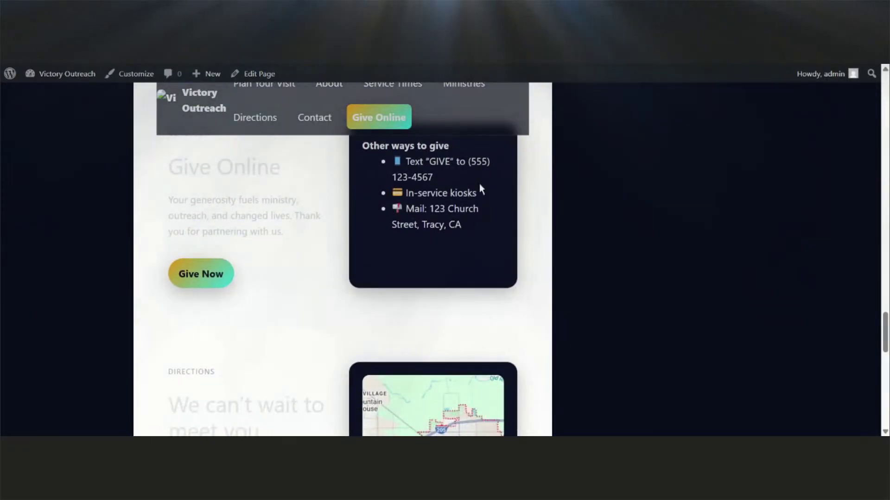
scroll(482, 187, down, 3)
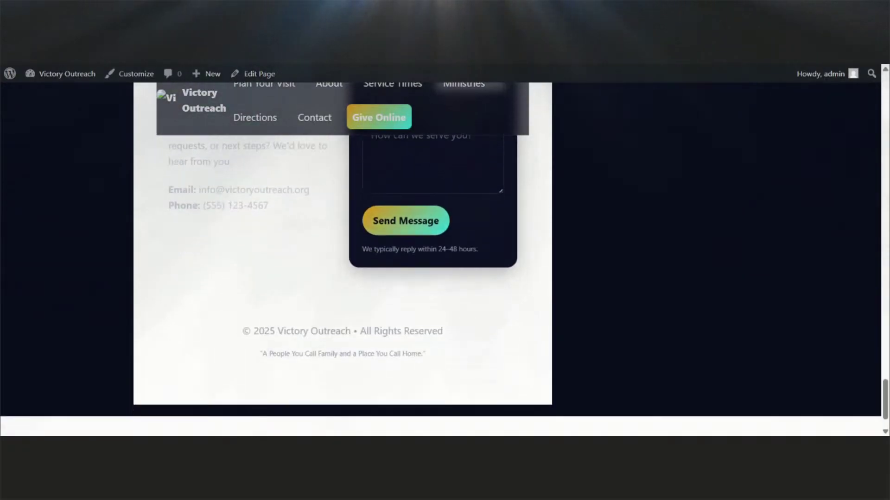
Re-examine the live Home page's navigation, hero, sidebar widgets and Plan Your Visit section for layout and readability.
scroll(481, 189, up, 7)
scroll(374, 259, up, 10)
scroll(353, 255, up, 10)
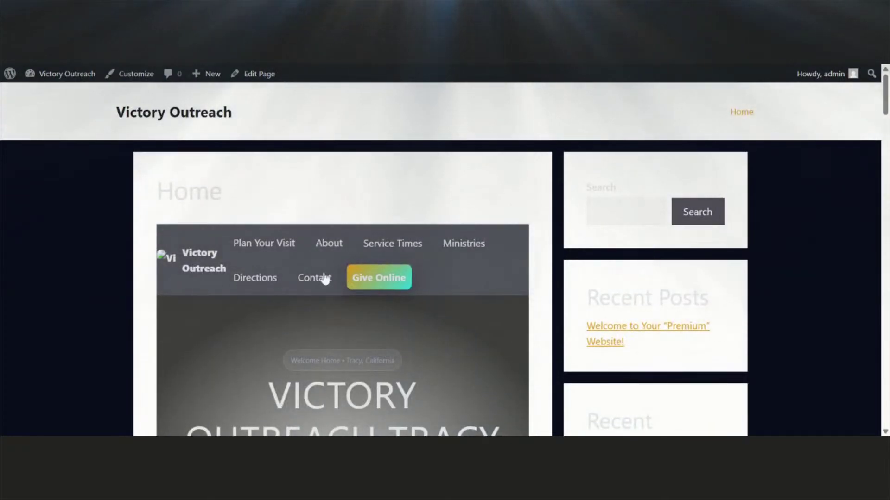
scroll(324, 278, down, 3)
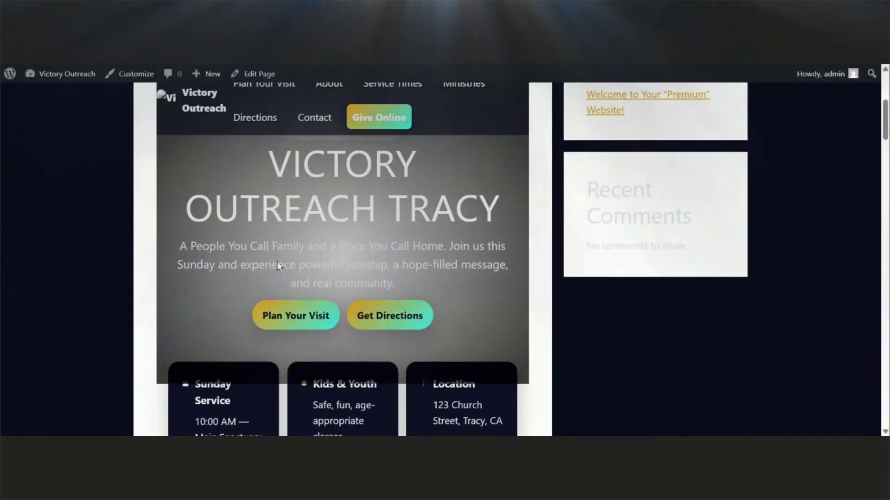
scroll(277, 265, down, 5)
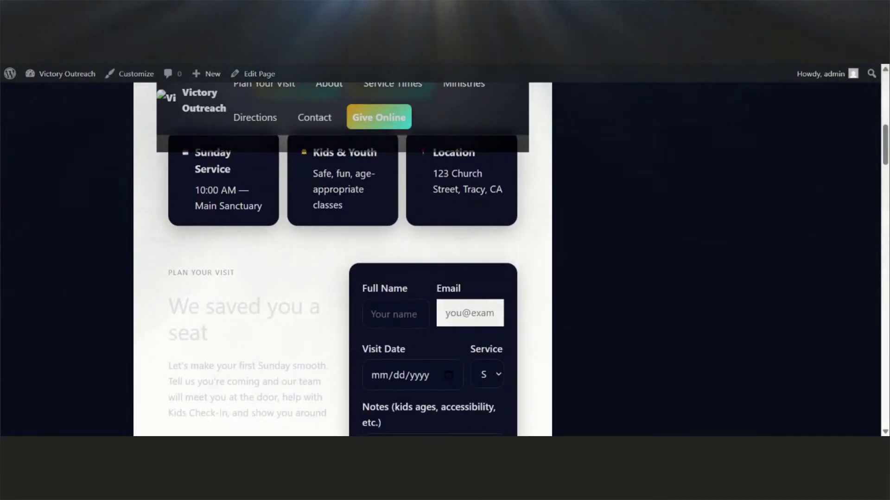
scroll(342, 259, down, 3)
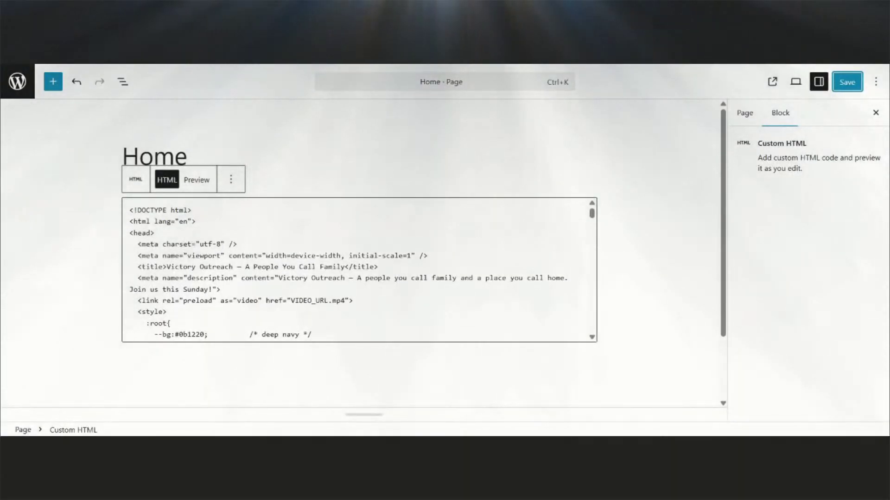
scroll(306, 268, down, 3)
scroll(306, 269, up, 3)
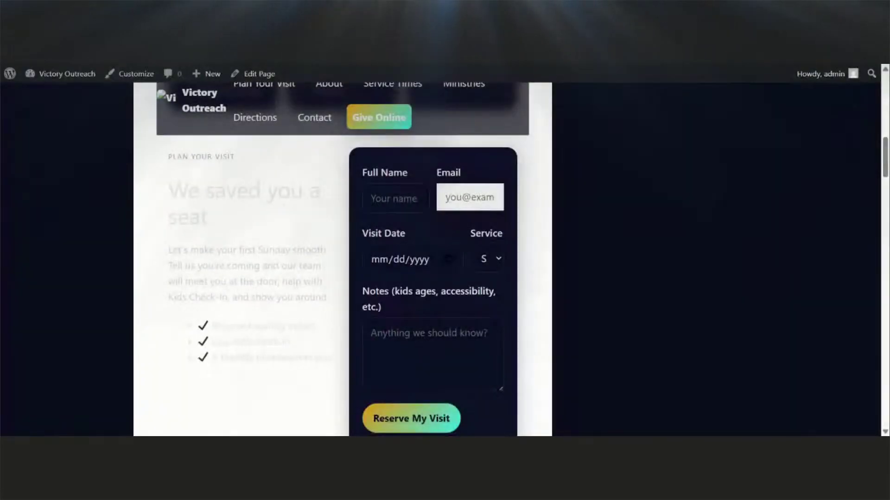
scroll(343, 278, up, 10)
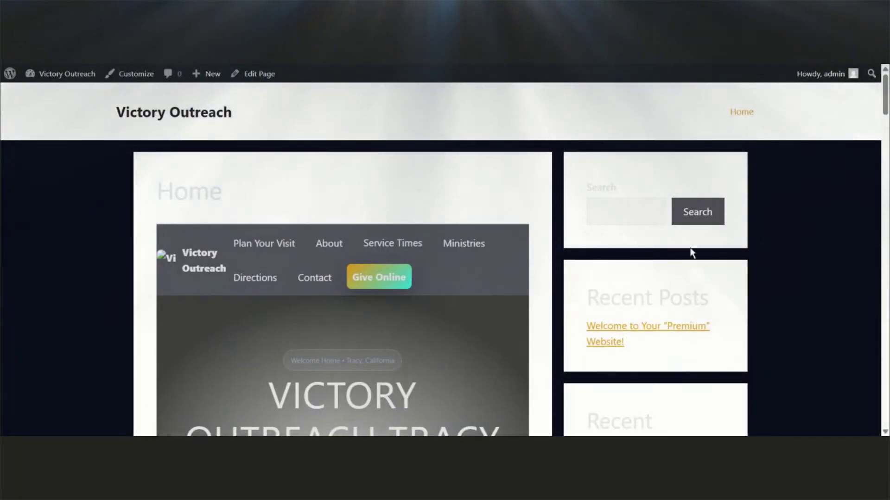
scroll(417, 241, down, 3)
scroll(643, 249, up, 3)
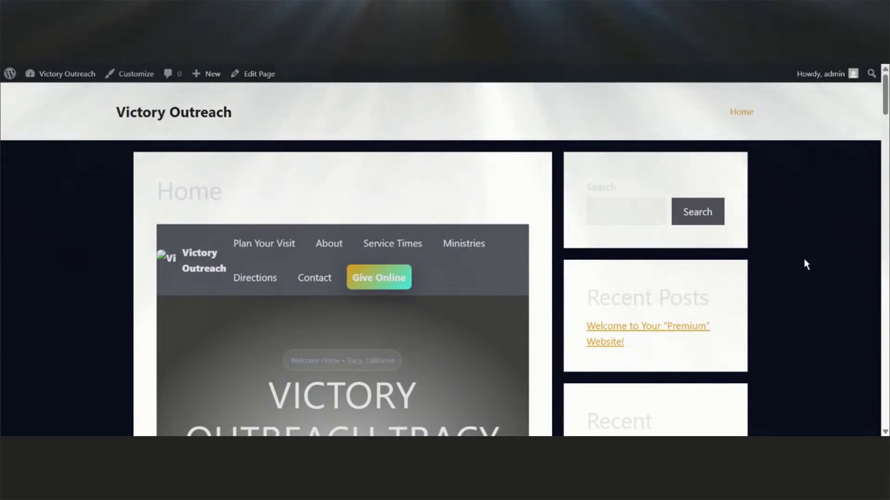
scroll(324, 283, down, 5)
click(274, 273)
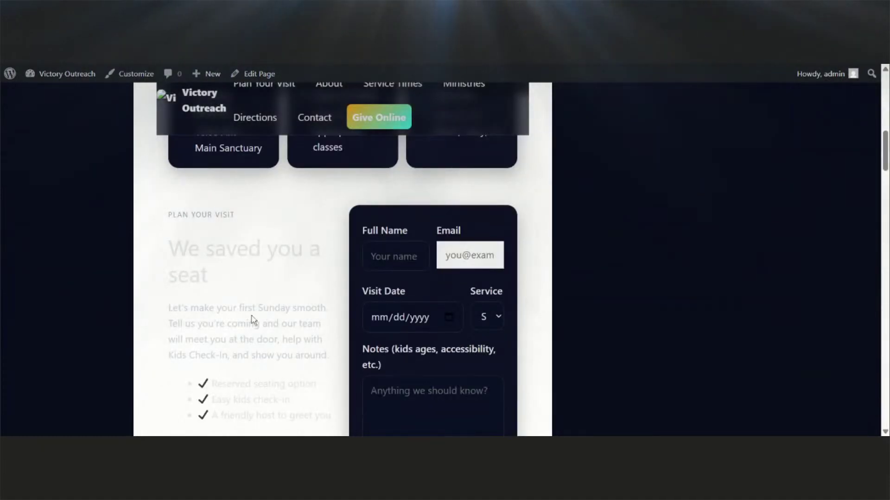
scroll(147, 69, up, 15)
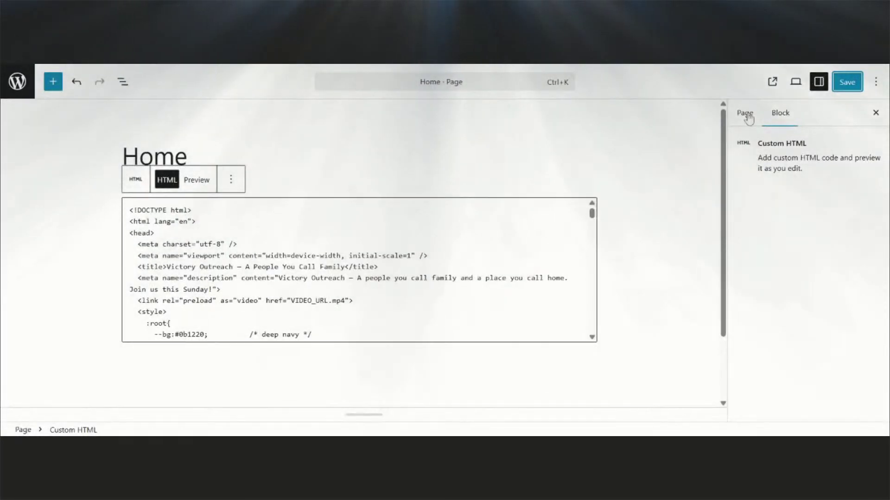
Set the Home page's layout to No Sidebars with a Full Width content container, and disable the content title.
click(746, 115)
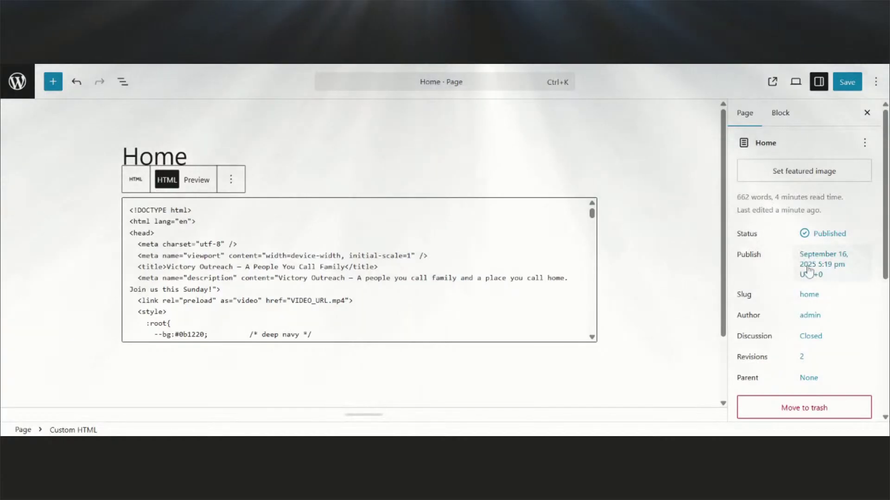
scroll(808, 269, down, 5)
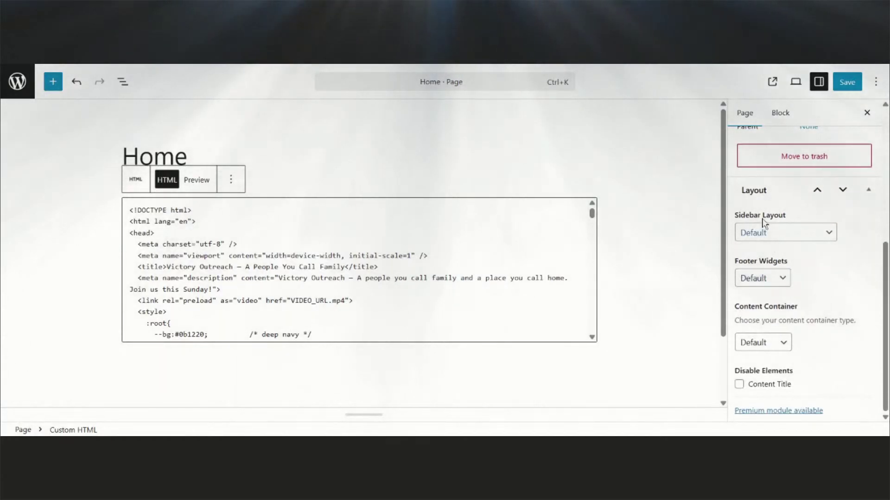
click(806, 233)
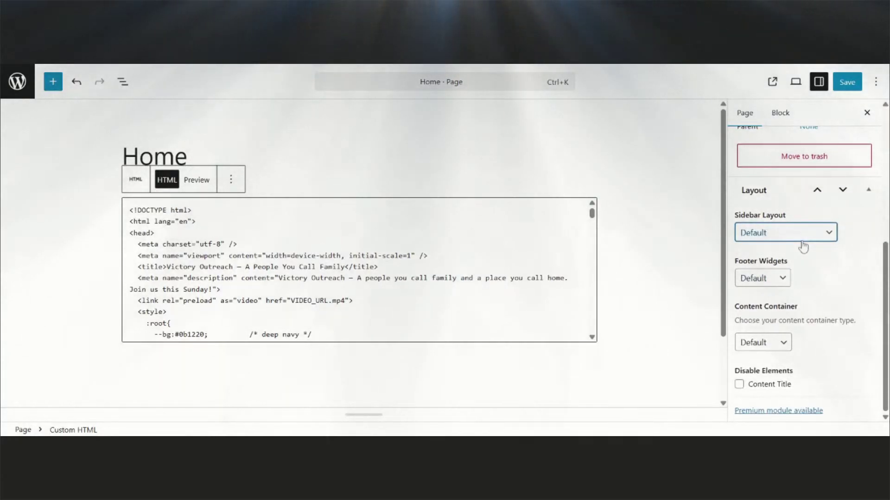
click(803, 248)
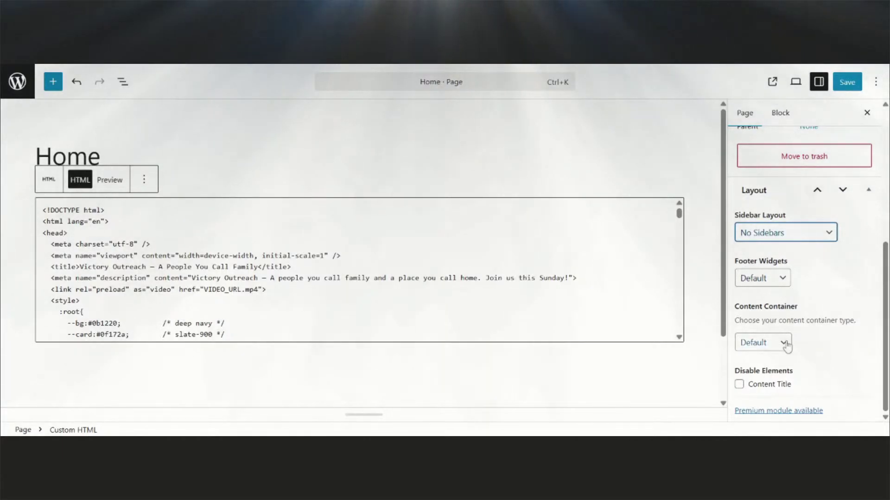
click(786, 345)
click(776, 379)
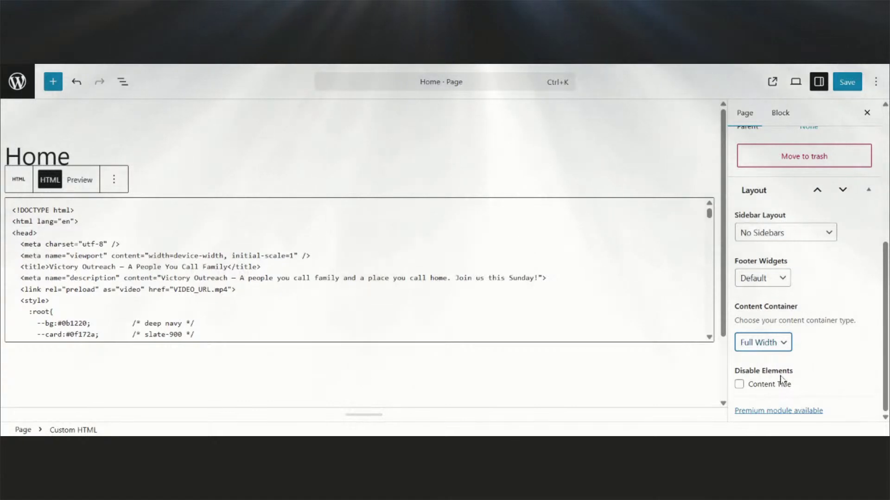
click(739, 385)
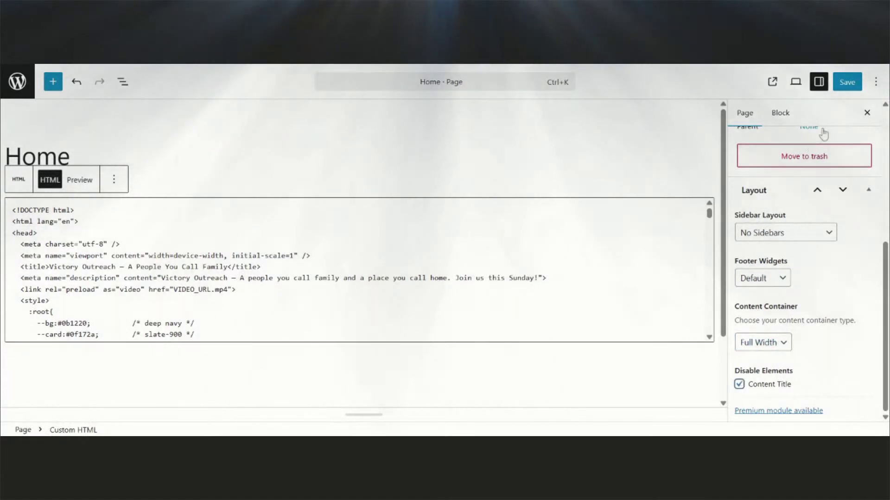
Save the Home page with its new layout settings.
click(848, 83)
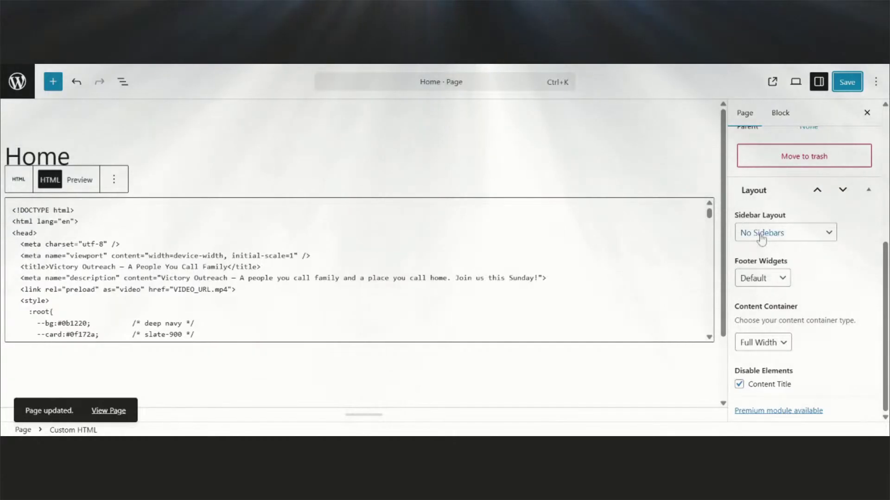
click(848, 82)
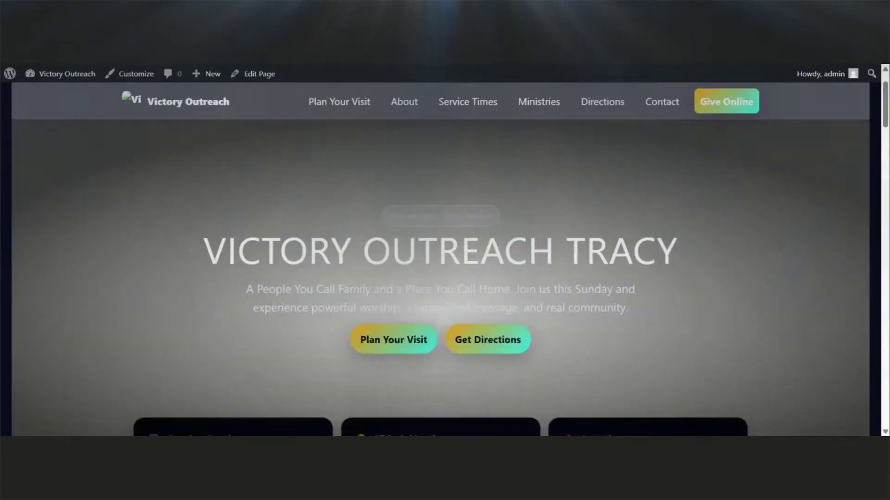
Review the live Home page's hero, info cards, visit form, service times, ministries and sermon sections for layout and text contrast.
scroll(271, 225, down, 3)
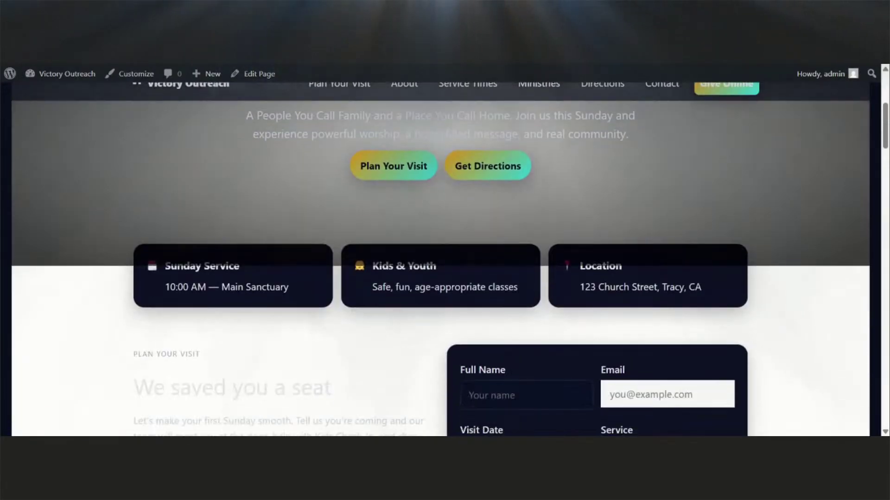
scroll(332, 279, down, 4)
scroll(333, 278, down, 6)
scroll(334, 277, down, 9)
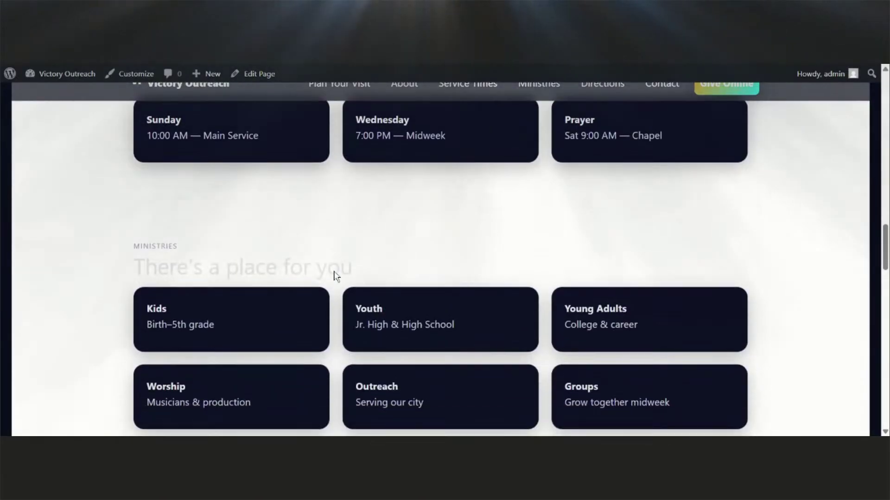
scroll(334, 274, down, 3)
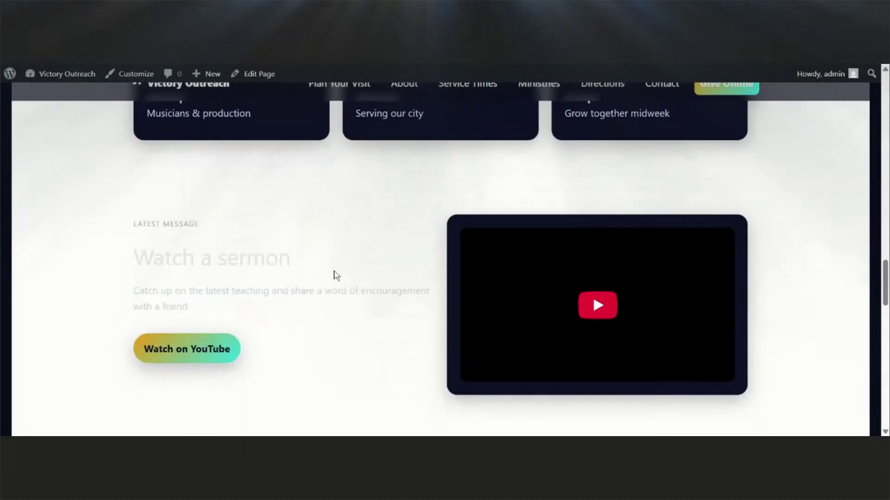
scroll(333, 274, up, 3)
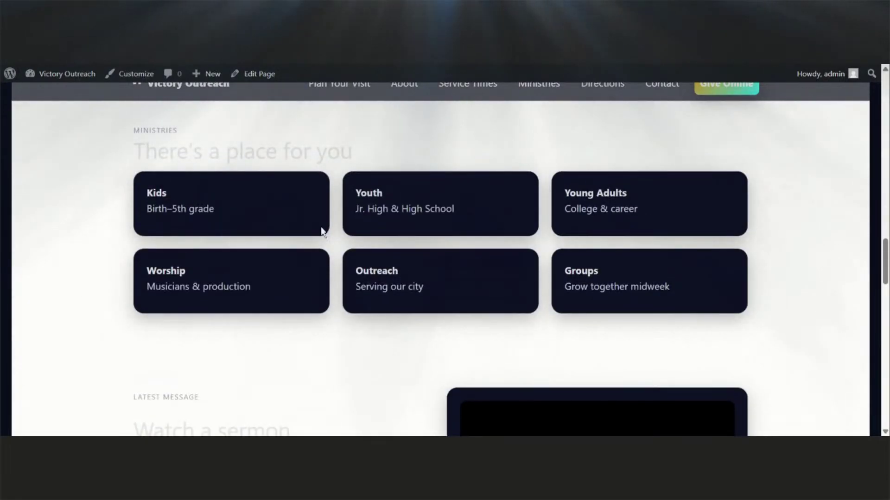
scroll(323, 232, up, 20)
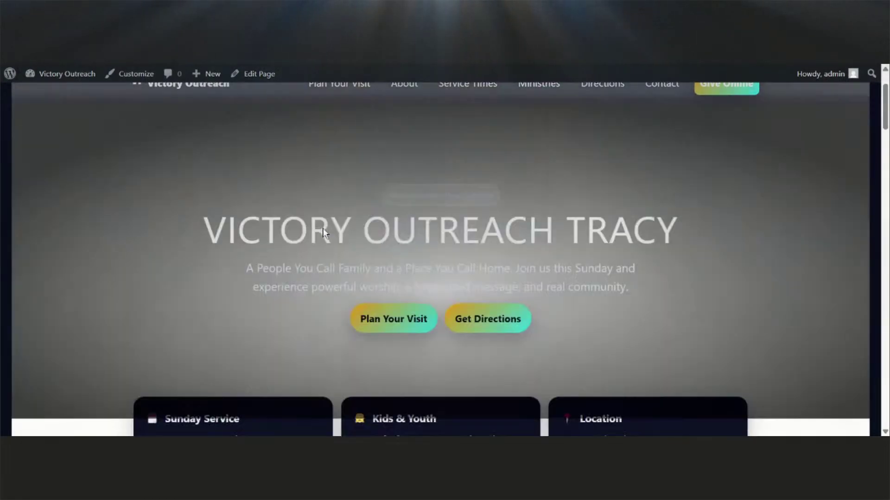
scroll(322, 232, up, 2)
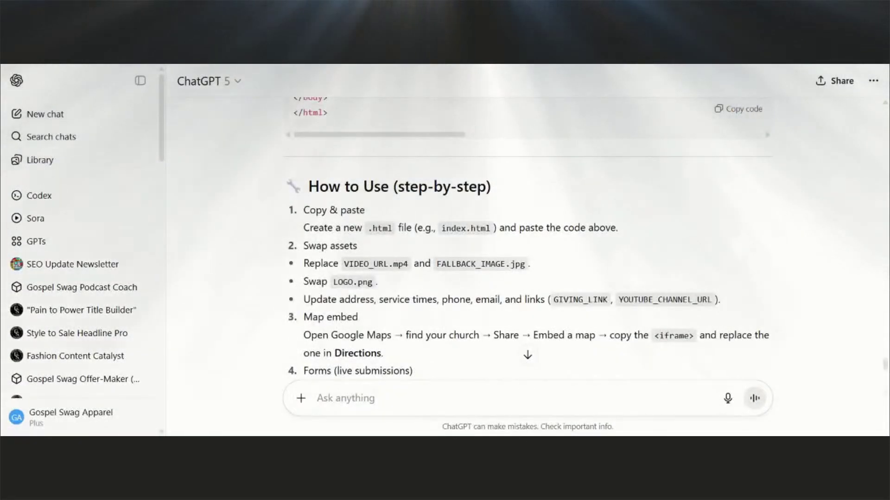
Switch to ChatGPT and send: "The site looks good but the text is white on a white background. The video hero section is good but some sections have white on white".
text(The )
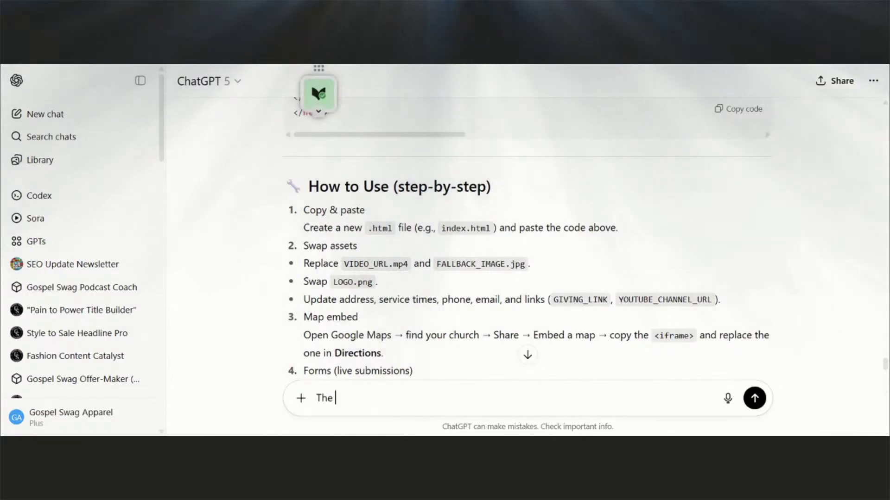
text(site looks b)
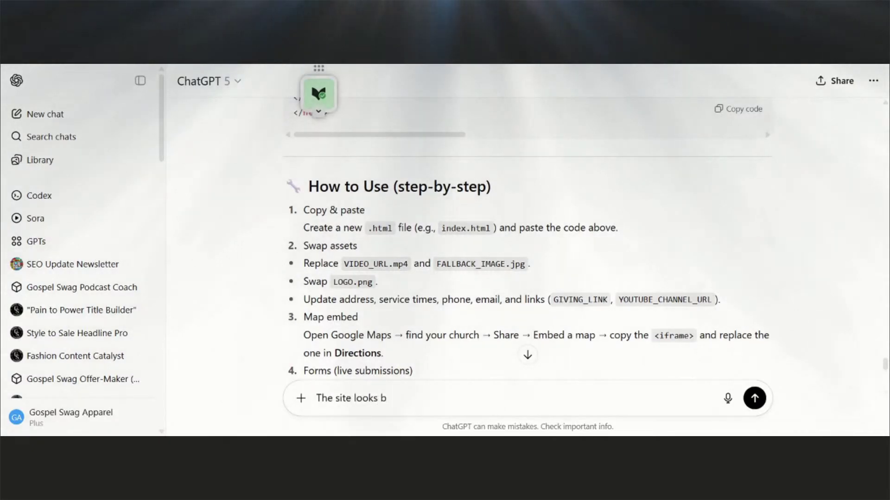
key(BackSpace)
text(good but the )
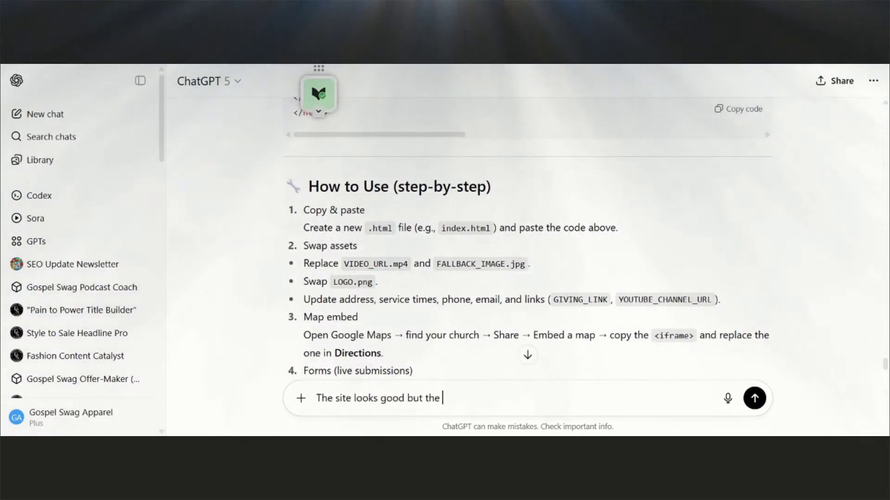
text(tex)
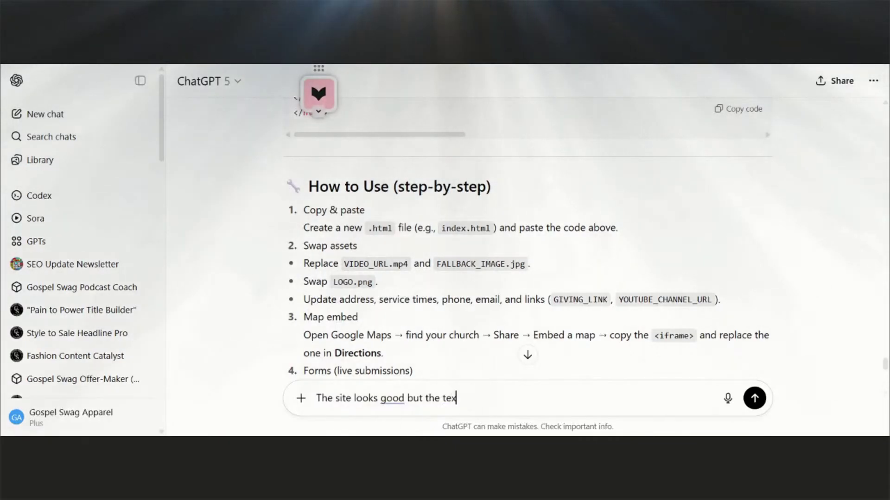
text(t is white on a )
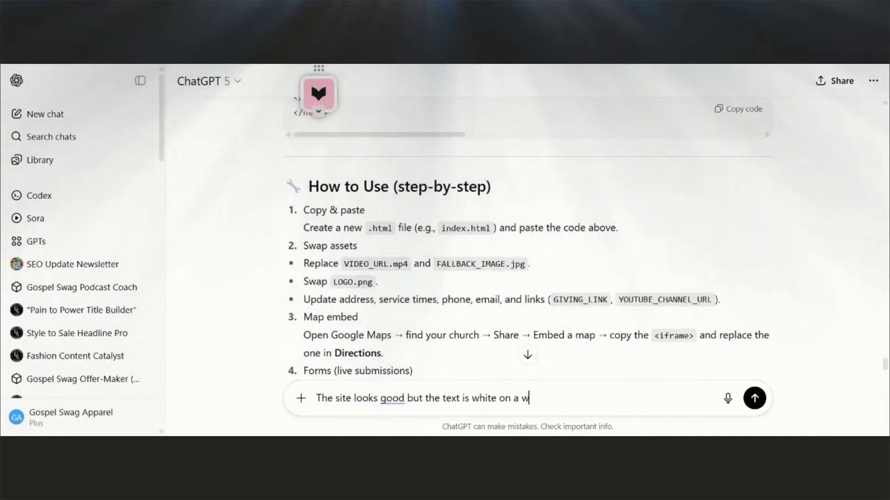
text(white backg)
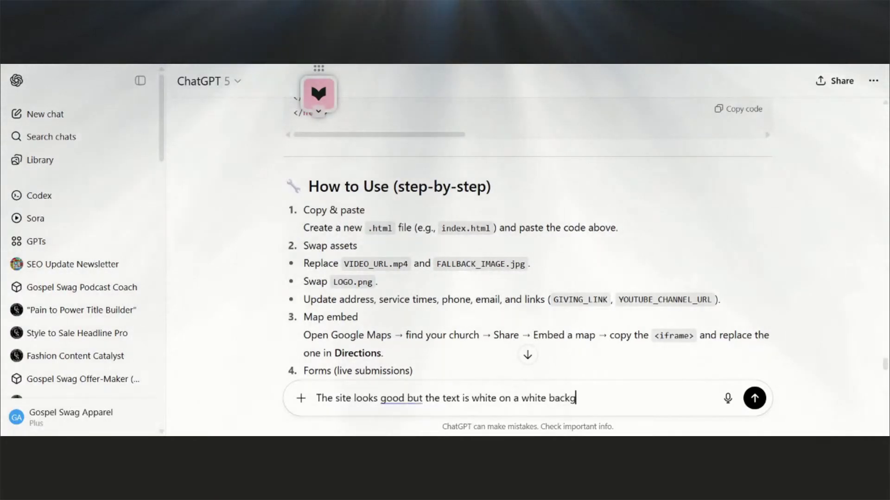
text(round. T)
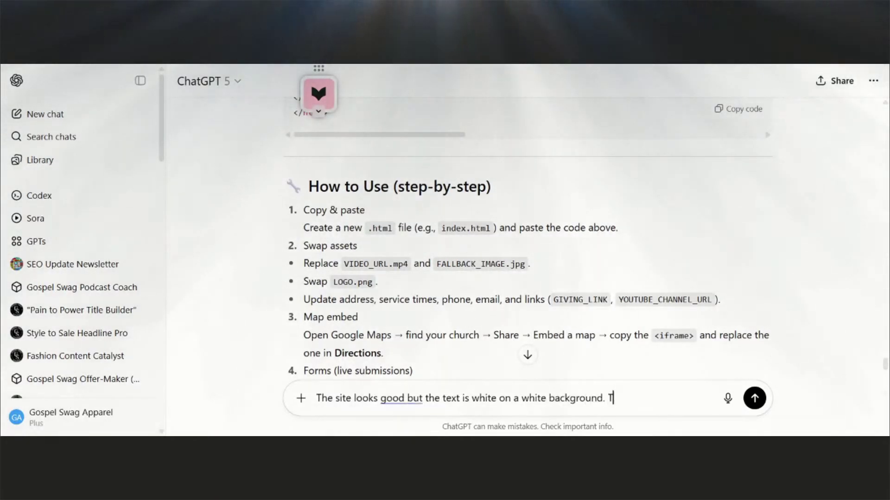
text(he video hero section s)
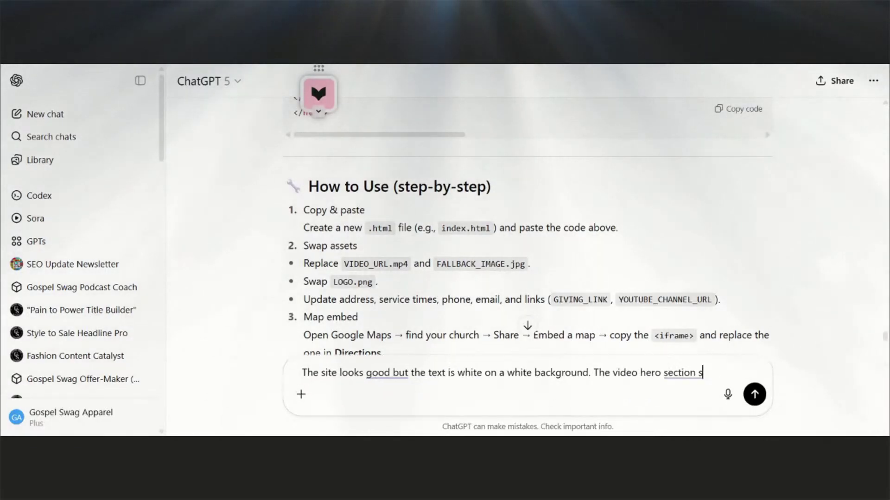
key(BackSpace)
text(is go)
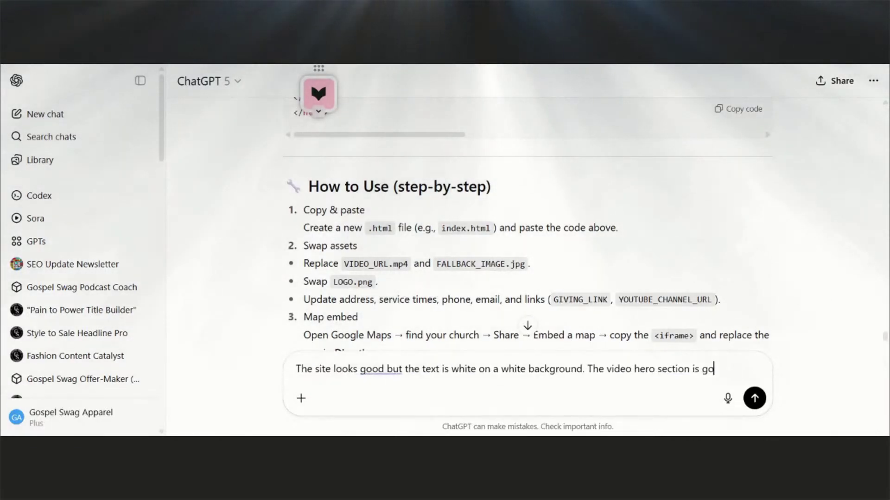
text(od but some)
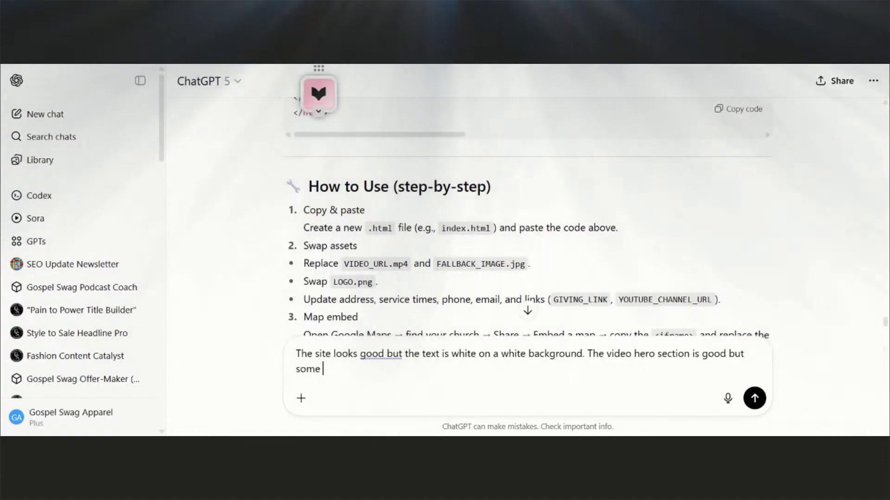
text( secti)
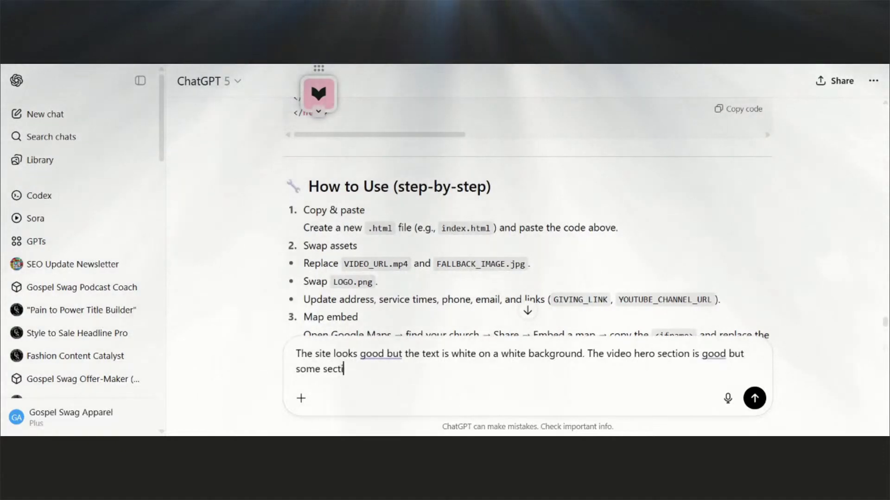
text(ons have w)
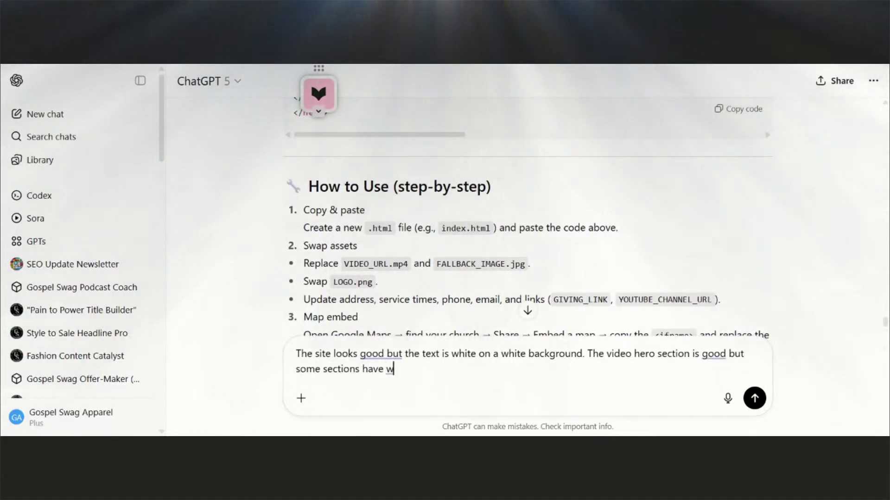
text(hite on th)
key(BackSpace)
key(BackSpace)
text(h)
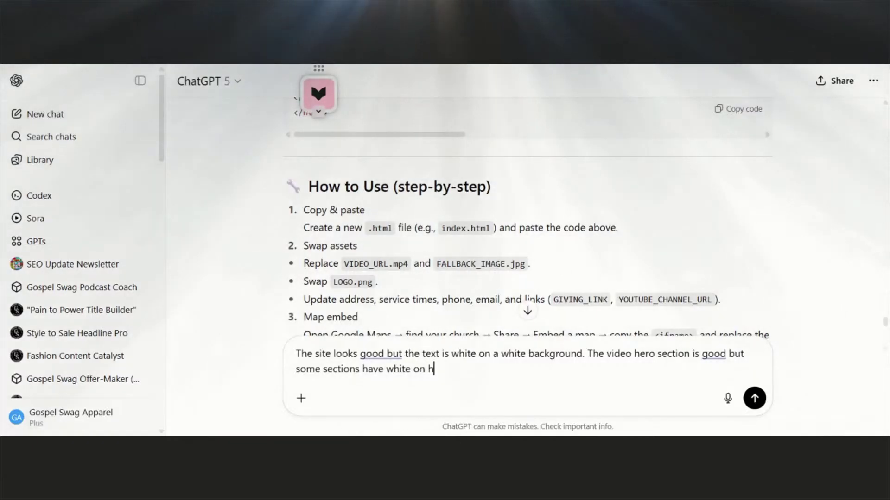
text(ite)
key(Return)
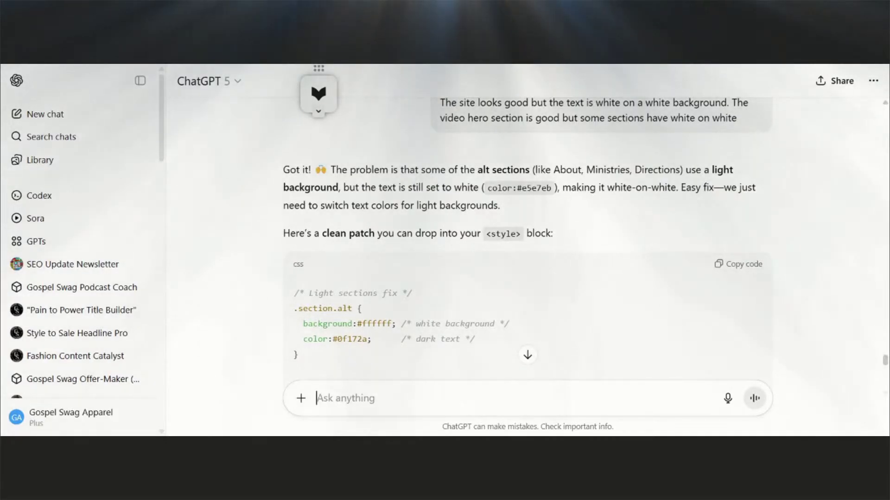
Read the suggested CSS patch and reply to the offer of corrected full code with "yes and also please print each section with its own html".
scroll(496, 230, down, 5)
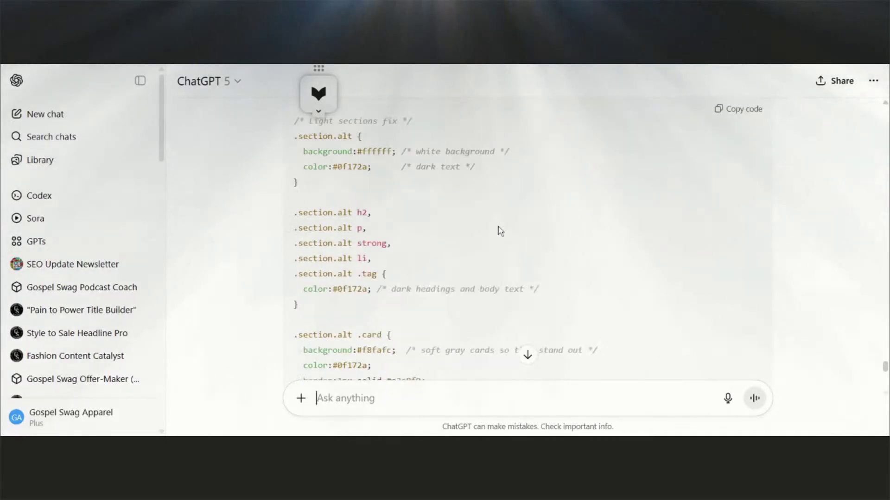
scroll(498, 230, up, 4)
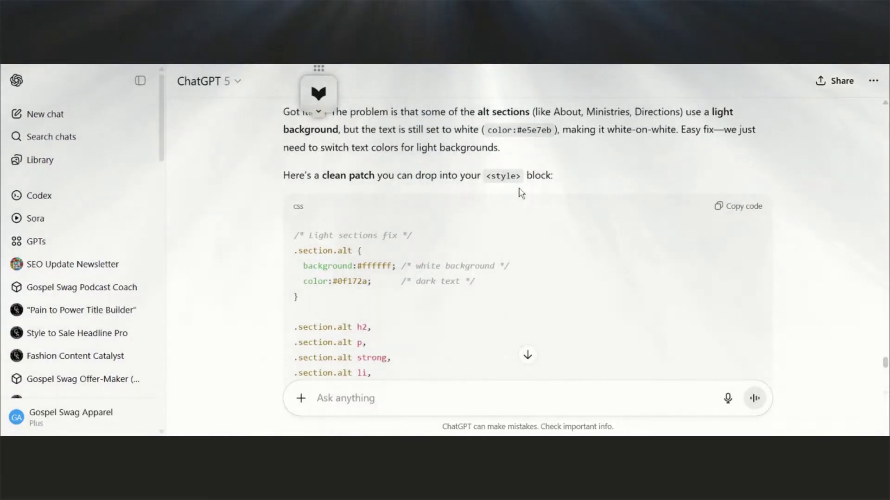
scroll(528, 207, down, 6)
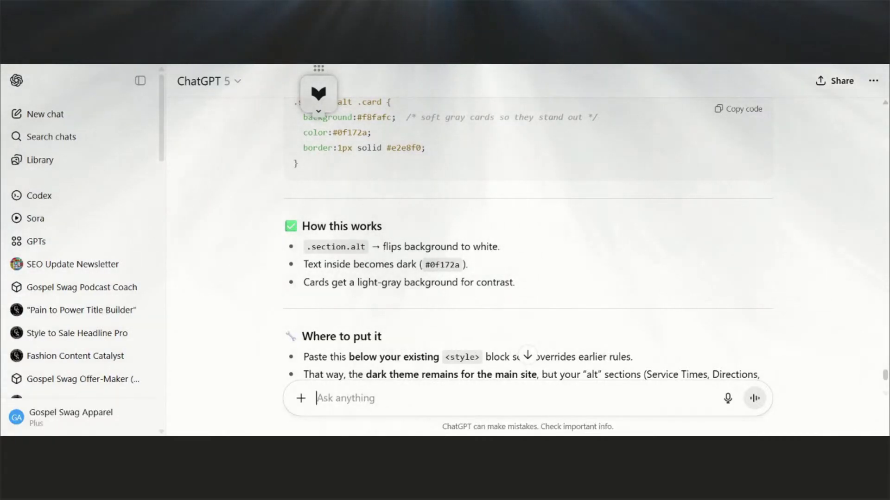
scroll(325, 311, down, 2)
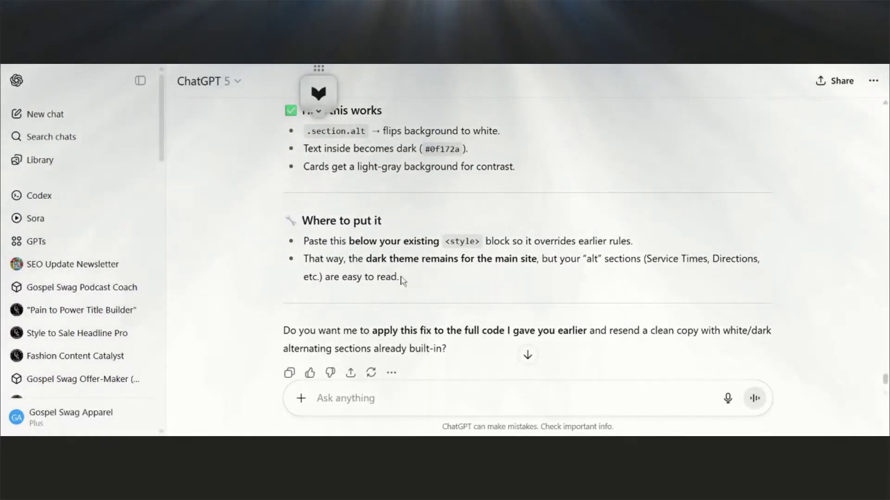
scroll(403, 279, down, 2)
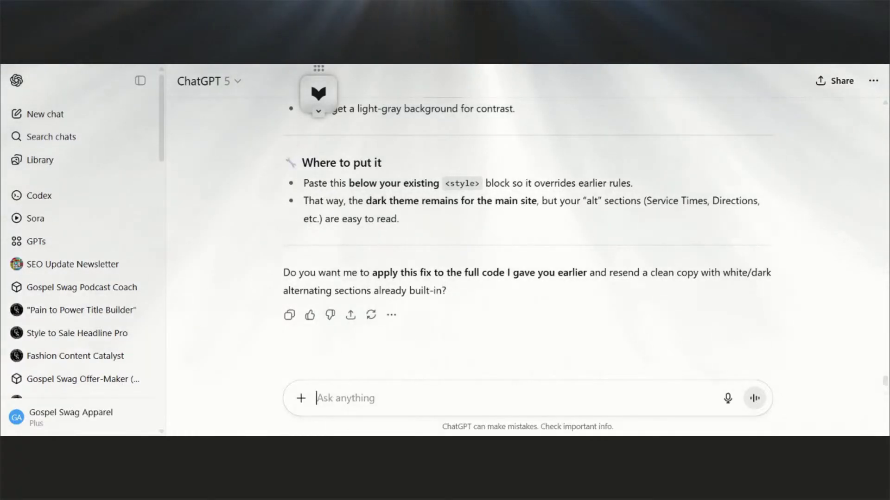
text(yes and al)
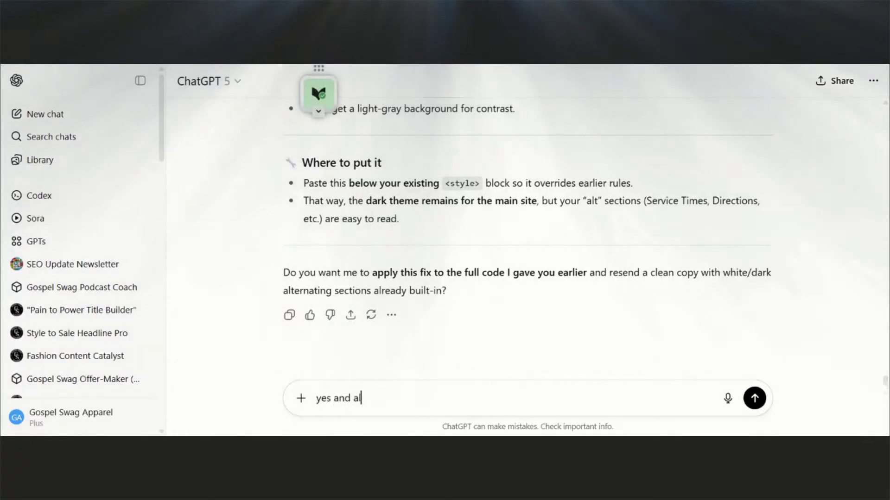
text(so please )
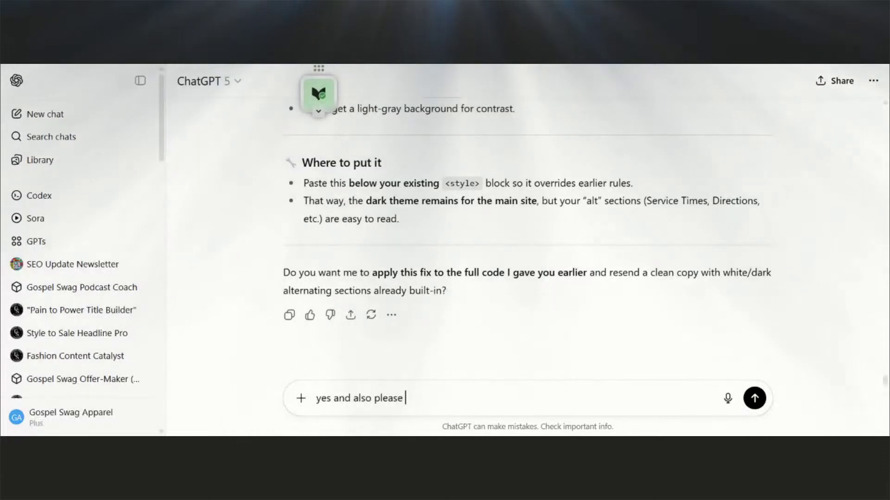
text(prin)
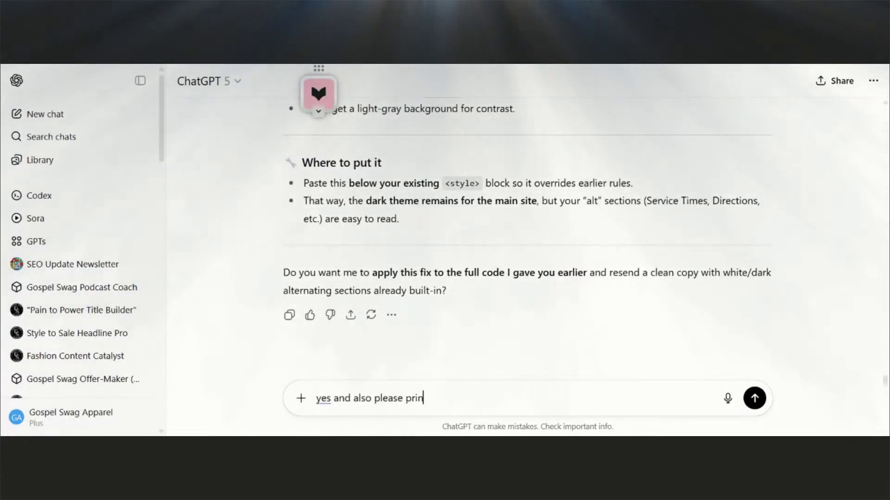
text(t each section)
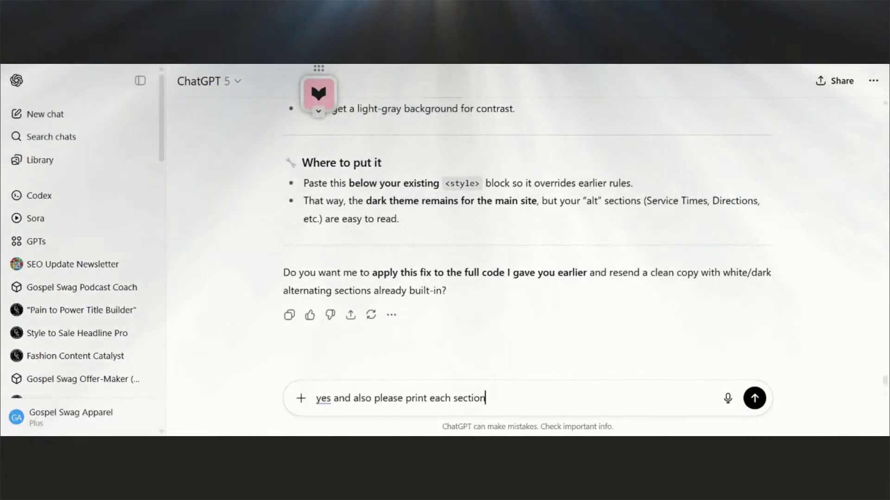
text( wit h is)
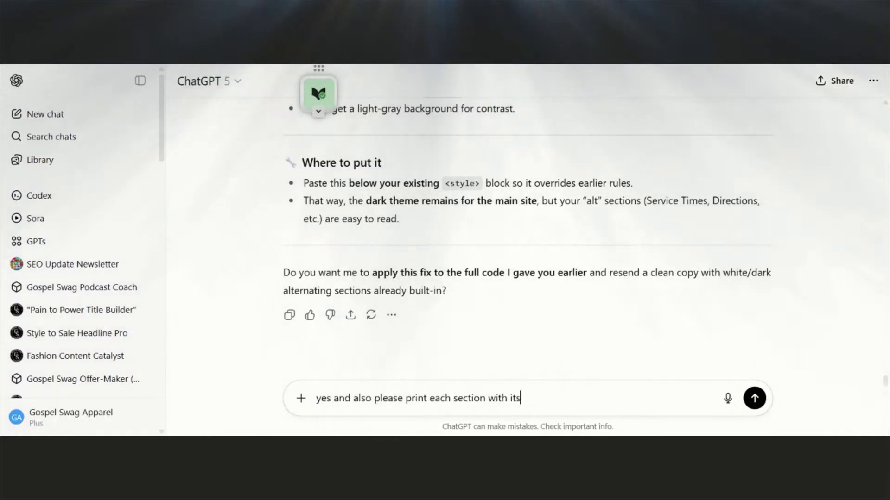
text( own )
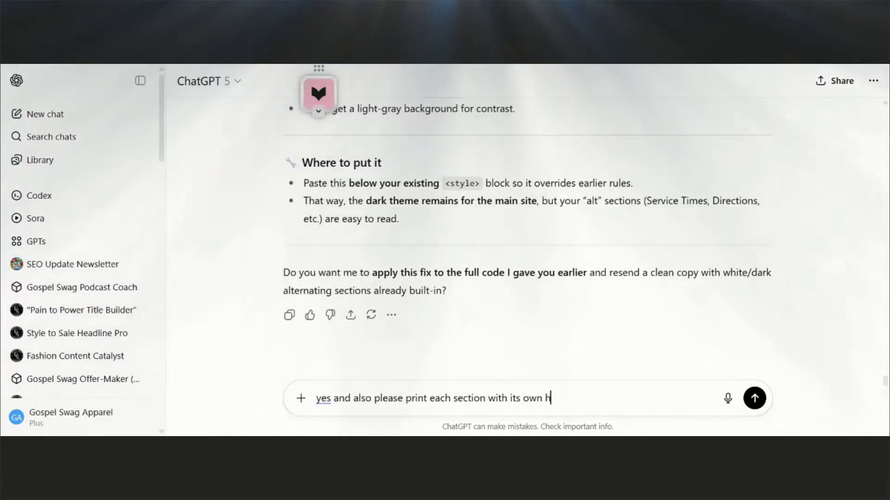
text(htl)
key(BackSpace)
text(ml)
key(Return)
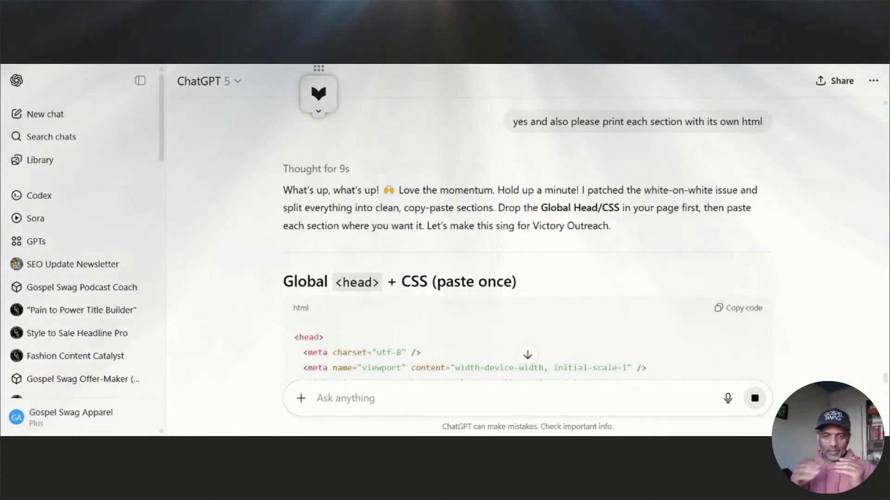
scroll(445, 218, down, 5)
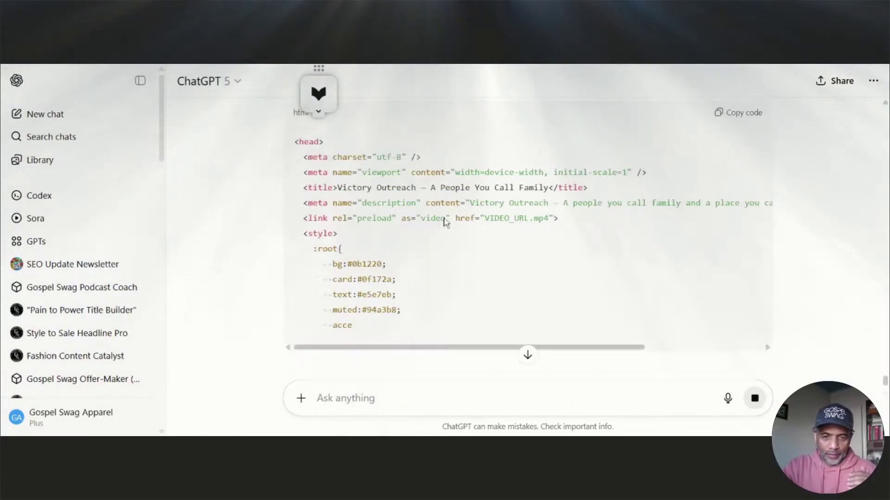
Read the opening of ChatGPT's sectioned reply and the global head and CSS code it is generating.
scroll(448, 213, up, 4)
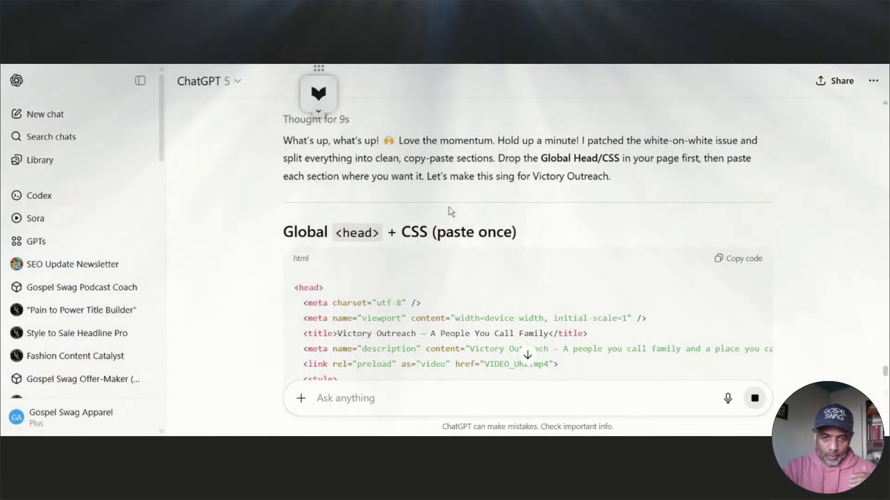
scroll(397, 249, down, 2)
scroll(527, 231, down, 5)
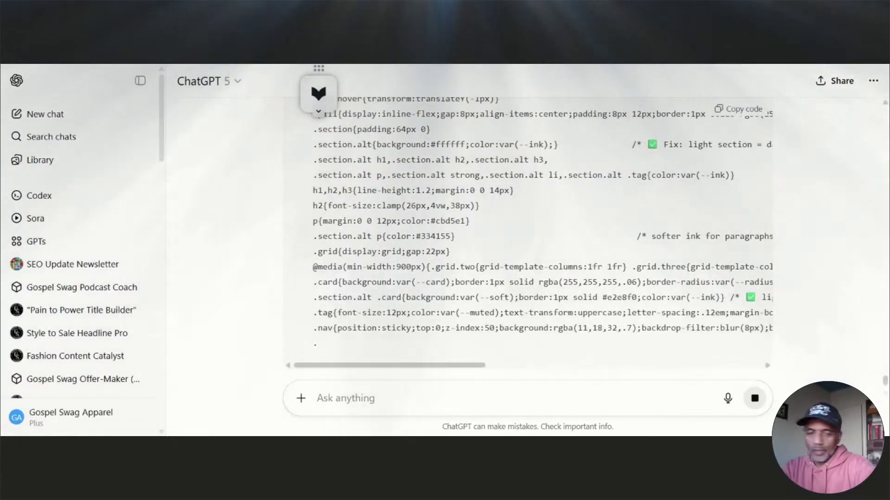
scroll(528, 231, up, 3)
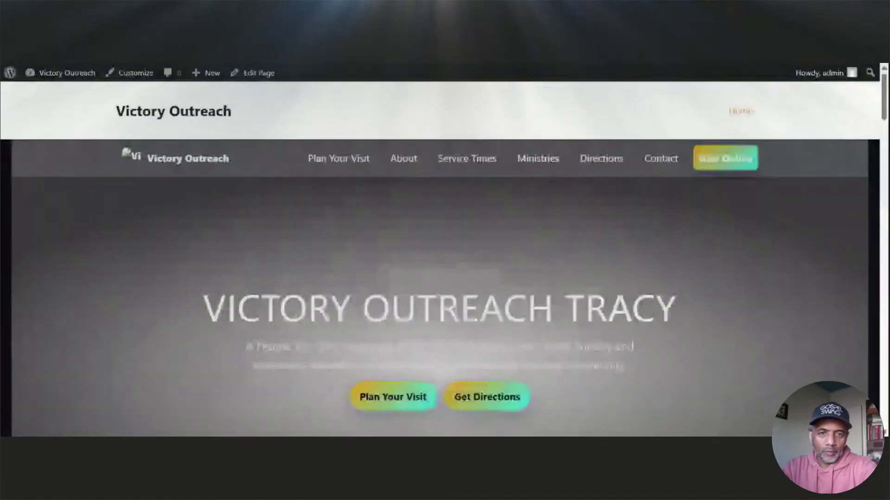
Switch to the live Home page and test its Plan Your Visit and About navigation links, checking the text contrast in those sections.
click(323, 163)
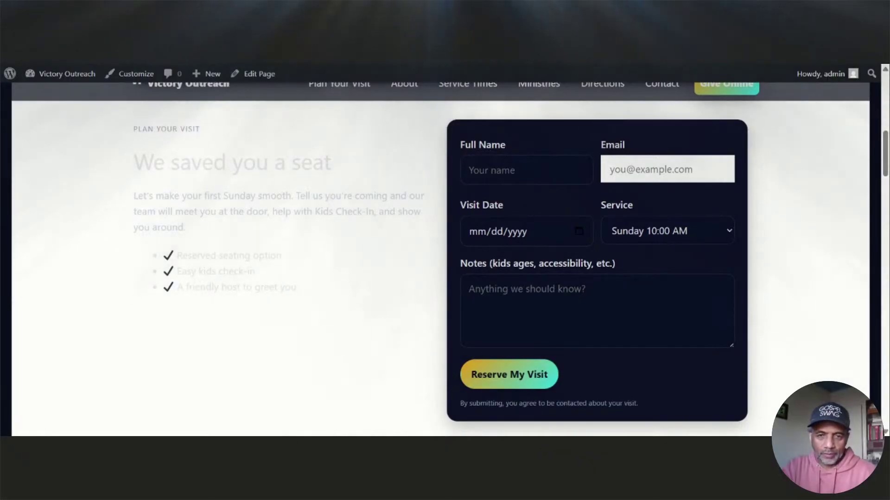
scroll(401, 108, up, 2)
click(402, 93)
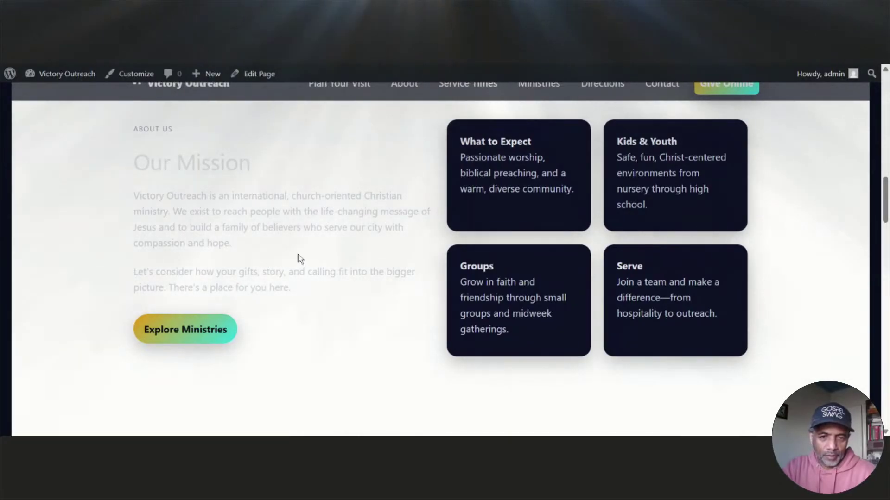
scroll(321, 242, up, 5)
scroll(307, 248, down, 6)
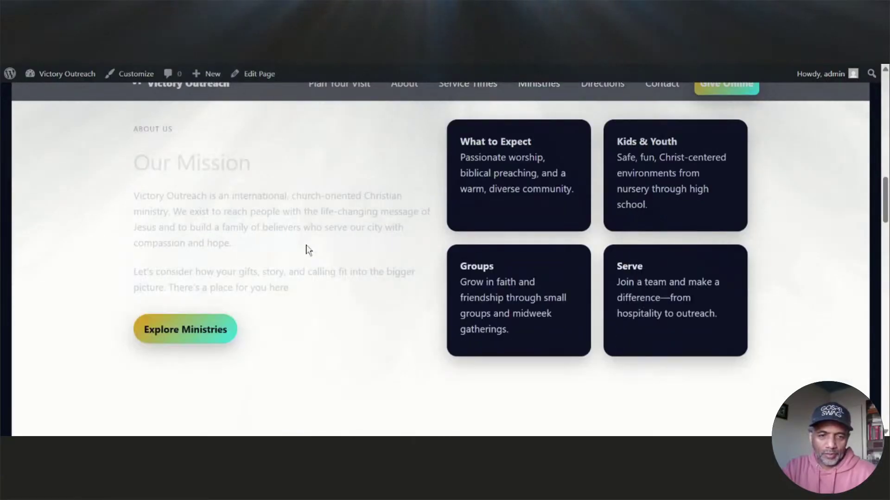
scroll(337, 213, up, 10)
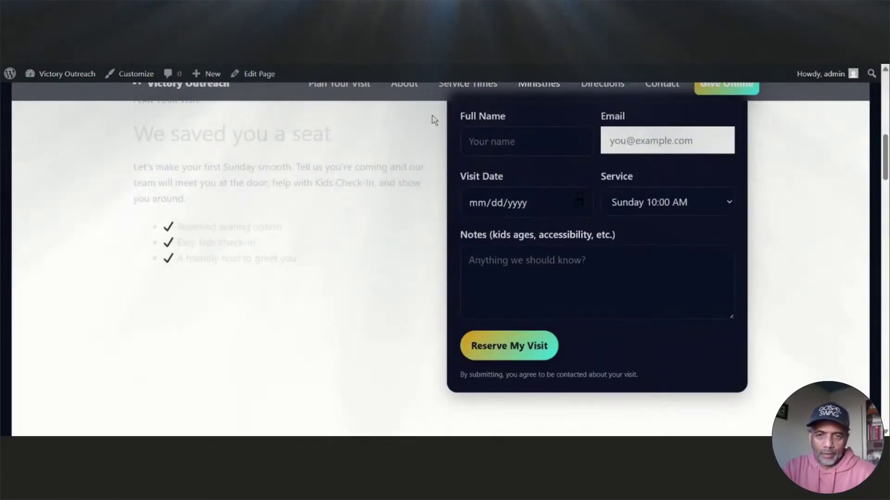
scroll(437, 119, up, 5)
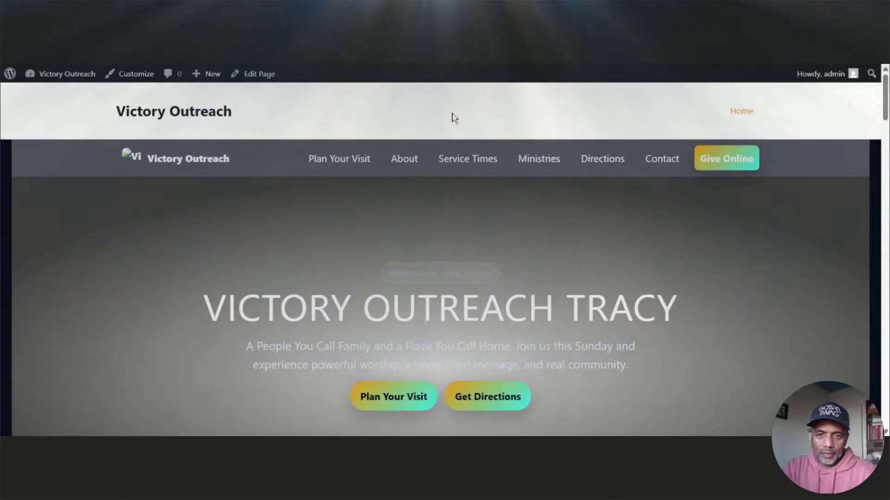
scroll(453, 117, down, 2)
scroll(453, 119, up, 3)
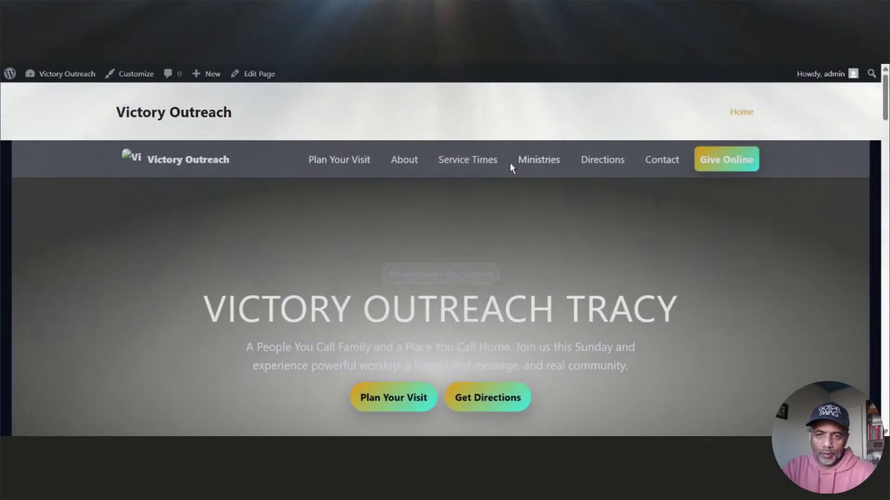
Test the Ministries, Directions, Contact and Plan Your Visit navigation links and inspect the sections they lead to.
click(538, 160)
scroll(558, 149, up, 3)
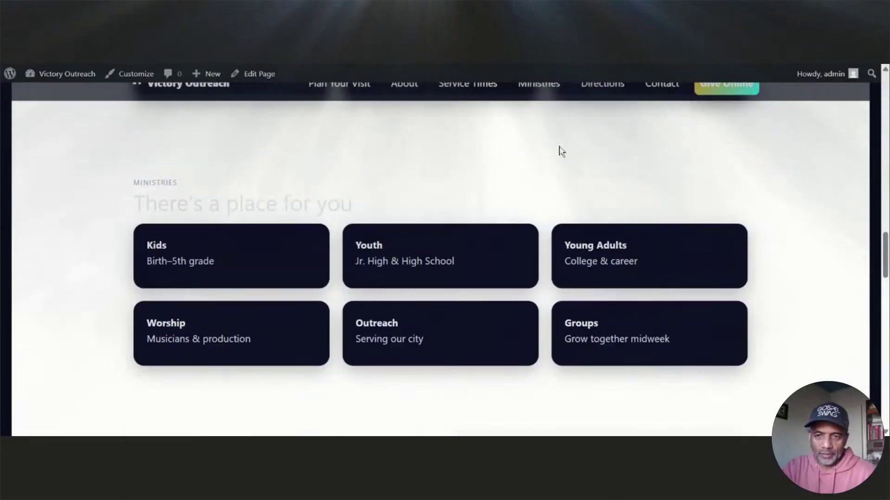
click(600, 95)
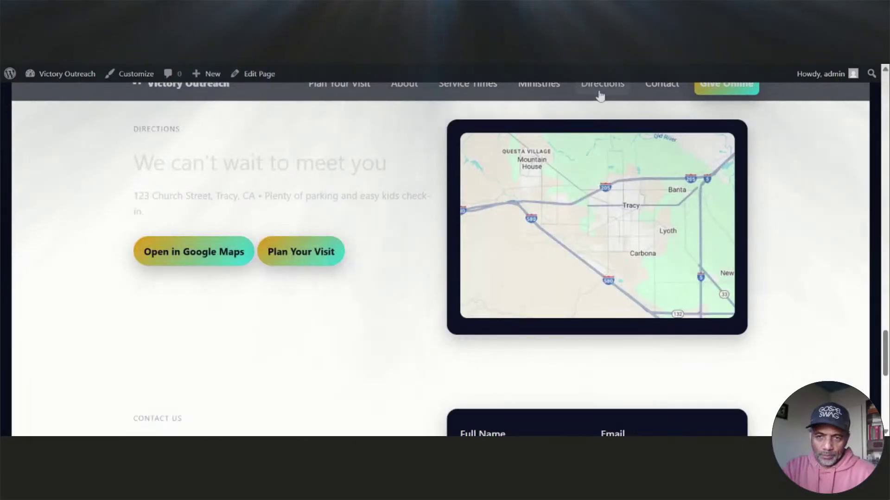
scroll(625, 156, up, 5)
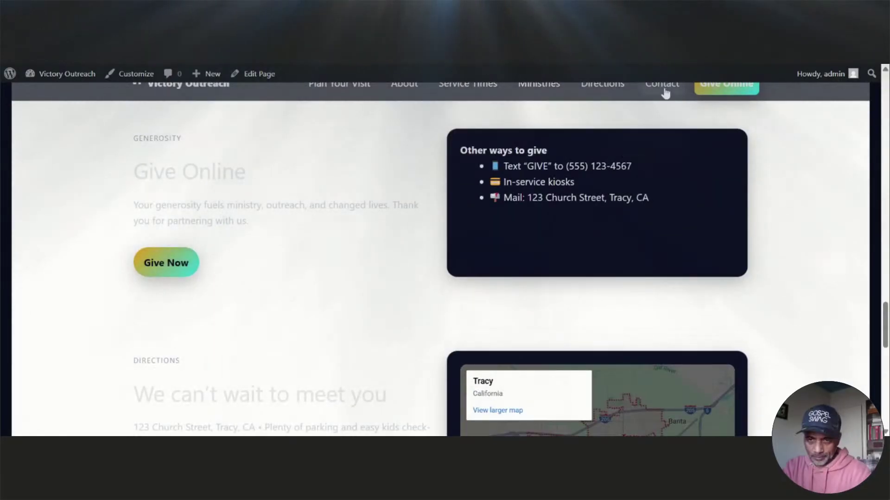
click(664, 91)
scroll(537, 225, up, 6)
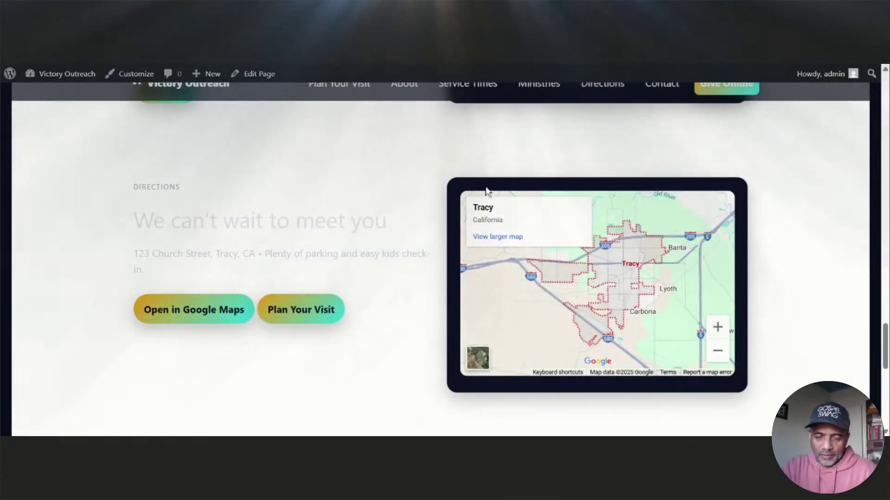
scroll(363, 249, down, 5)
scroll(363, 249, down, 1)
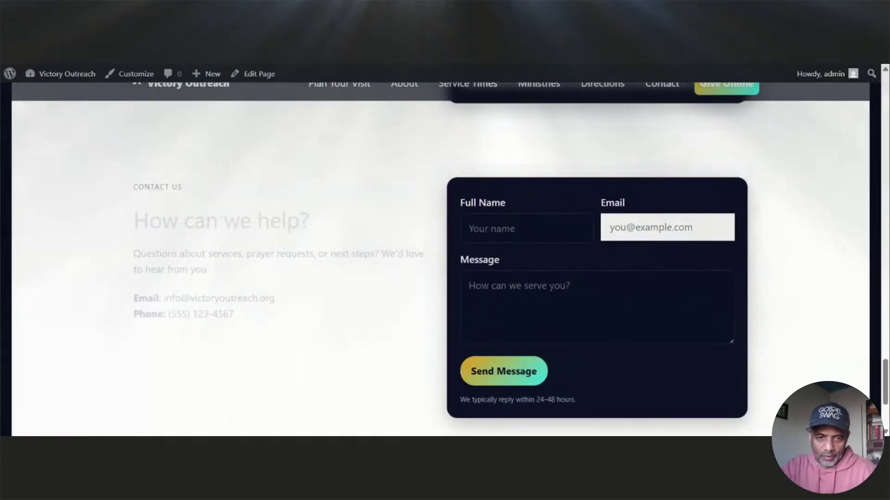
click(362, 94)
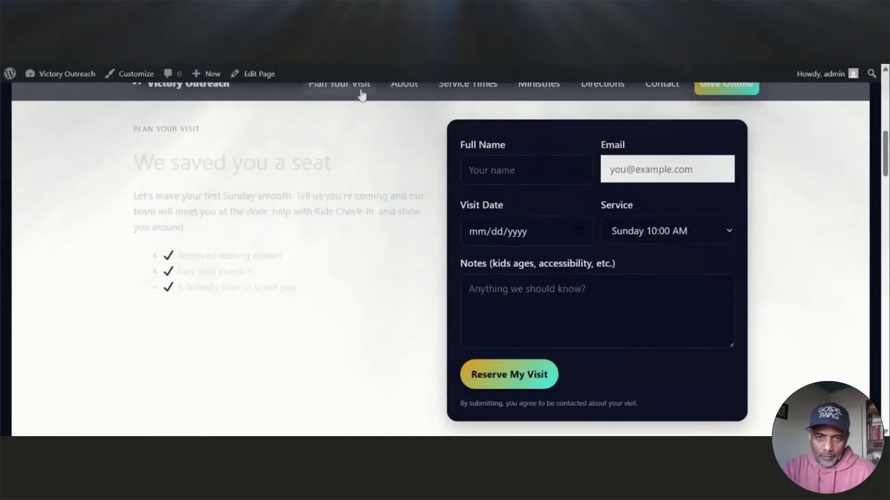
click(655, 93)
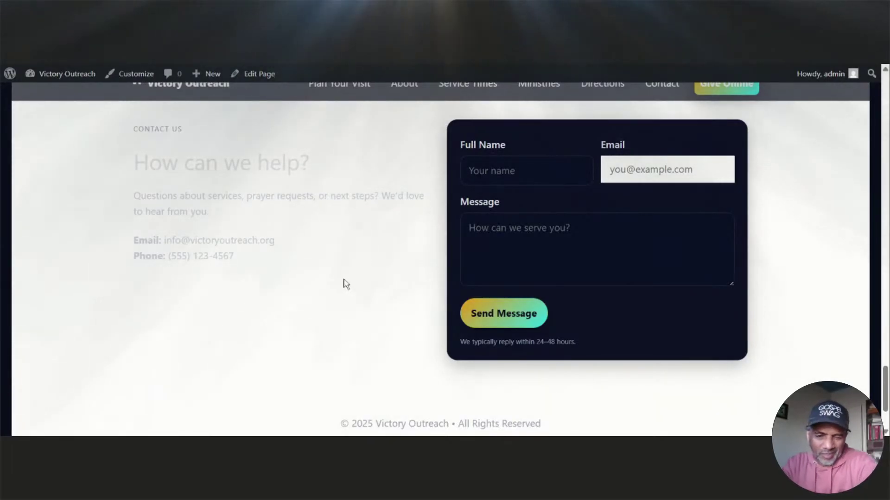
Return to ChatGPT and review the separate HTML blocks for the video hero, quick info row, Plan Your Visit and About sections.
scroll(306, 180, up, 6)
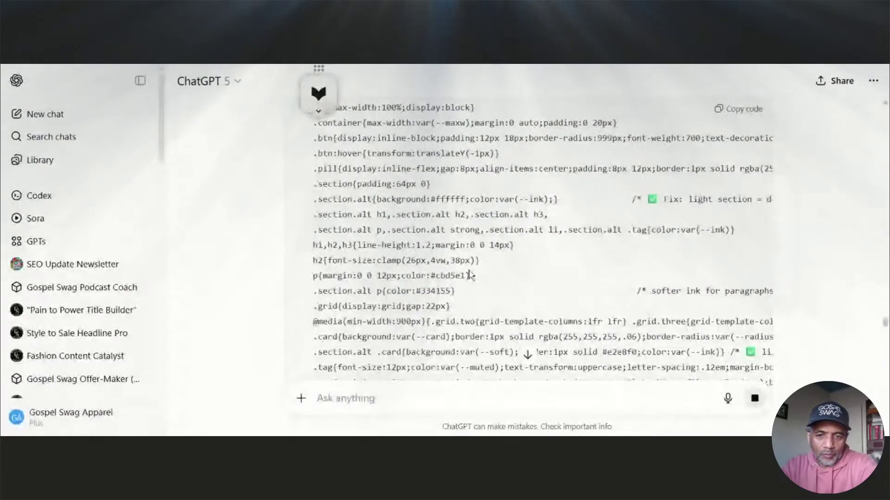
scroll(467, 209, down, 10)
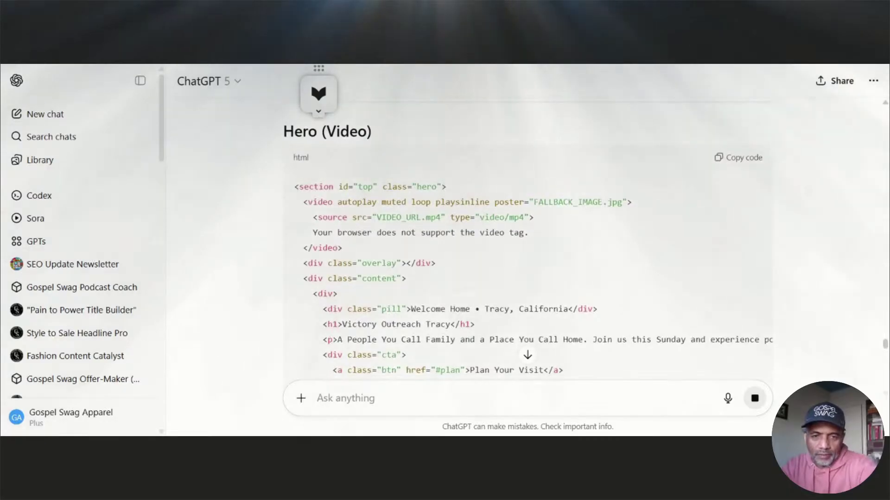
scroll(527, 232, down, 4)
scroll(467, 222, down, 6)
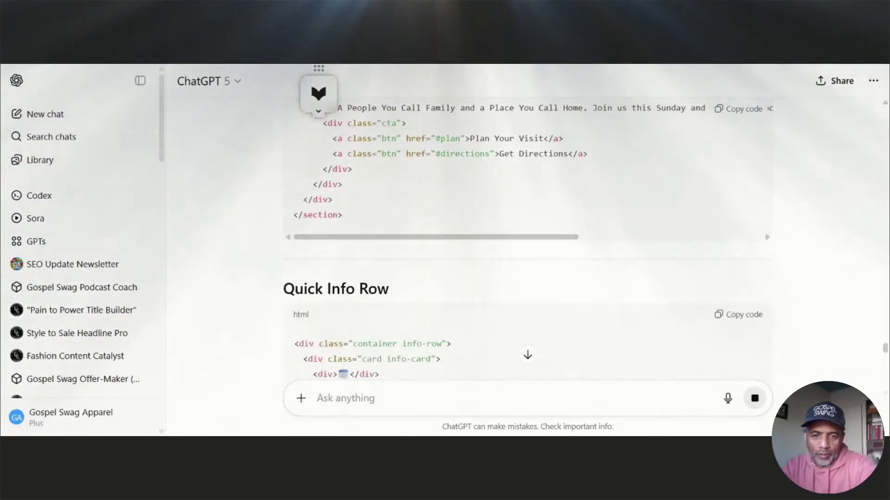
scroll(467, 221, down, 5)
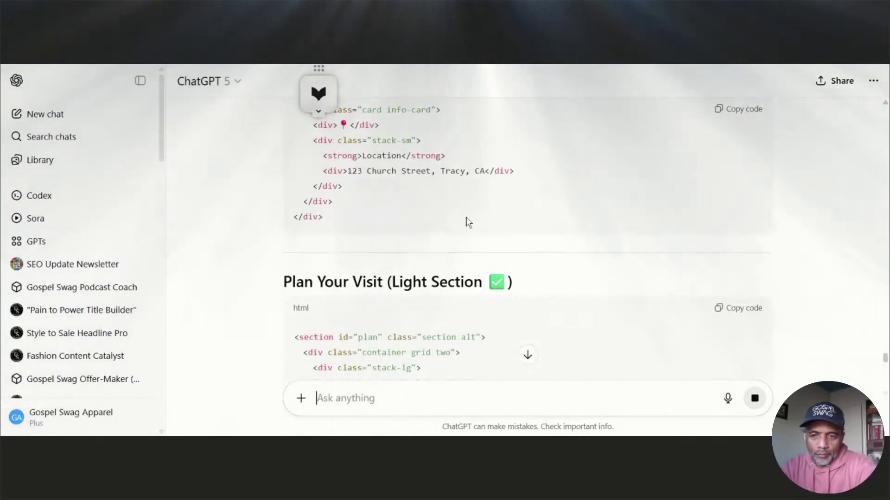
scroll(338, 217, down, 3)
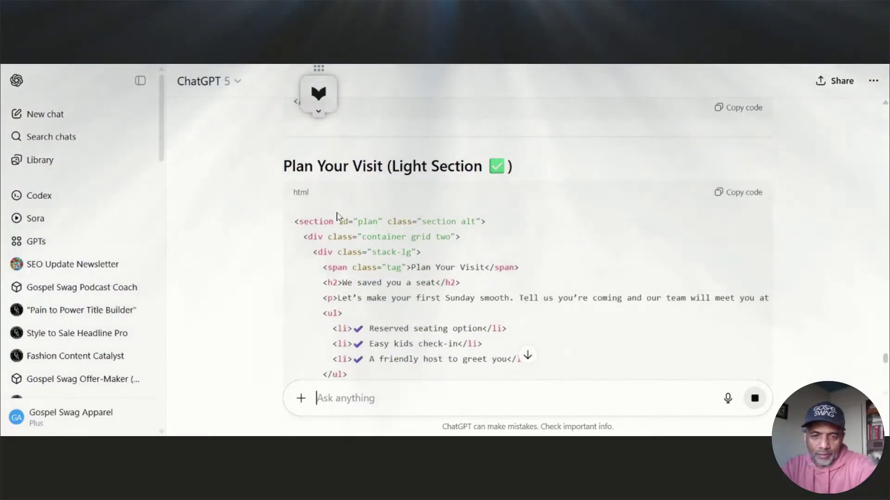
scroll(456, 194, down, 13)
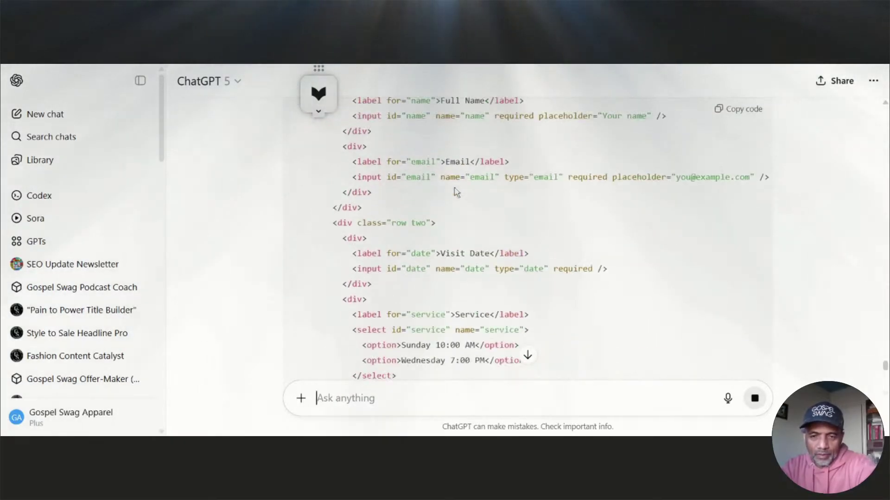
scroll(456, 192, down, 13)
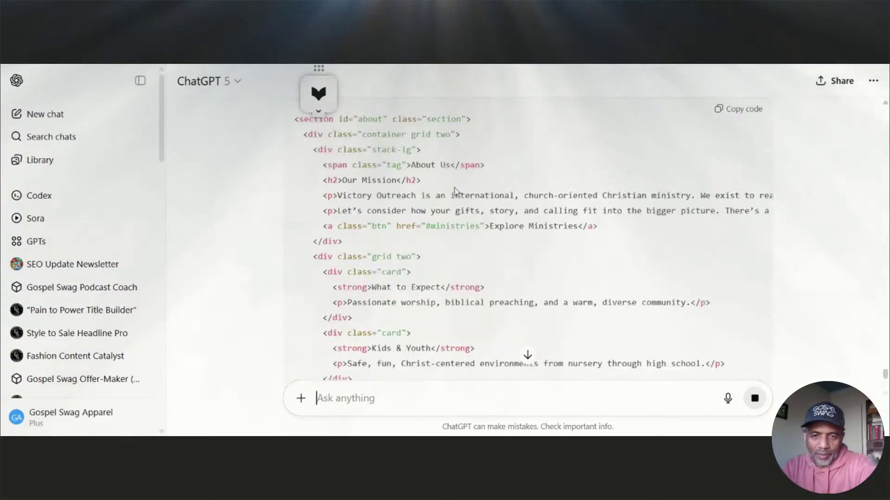
scroll(457, 194, down, 3)
Copy the "Global <head> + CSS (paste once)" code block and look through it to its end.
scroll(457, 194, up, 20)
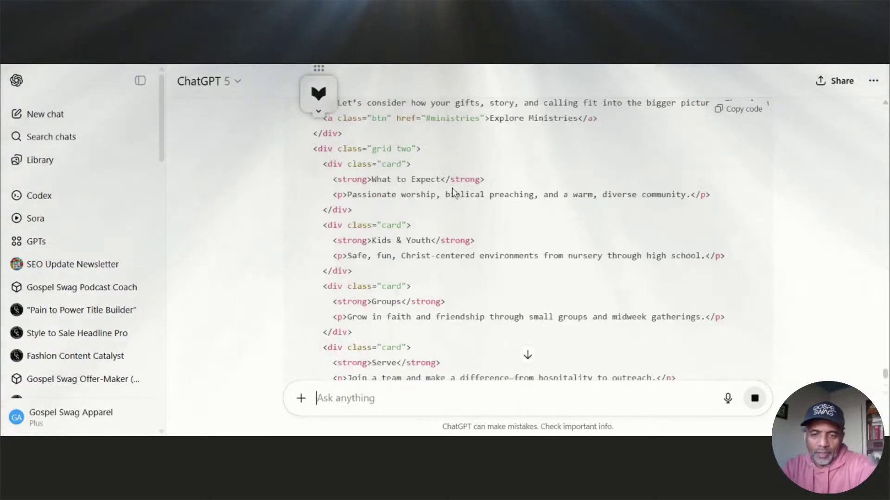
scroll(351, 228, up, 15)
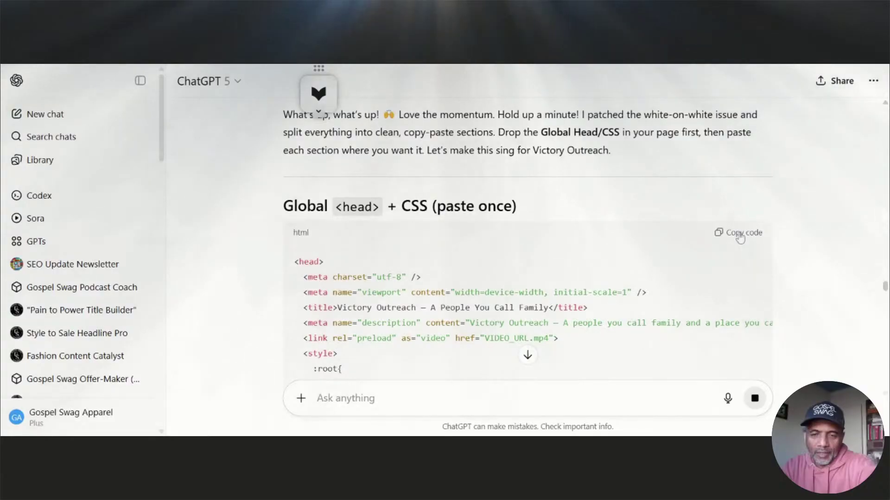
click(740, 236)
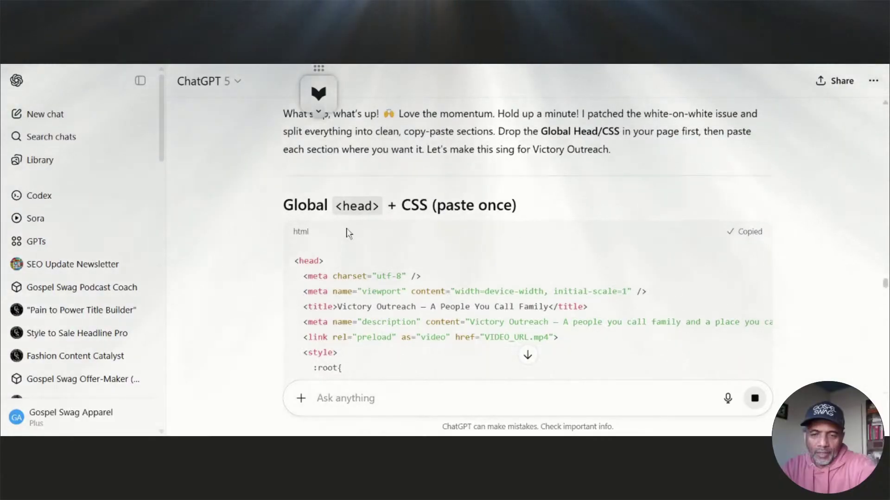
scroll(348, 233, down, 10)
scroll(528, 241, down, 5)
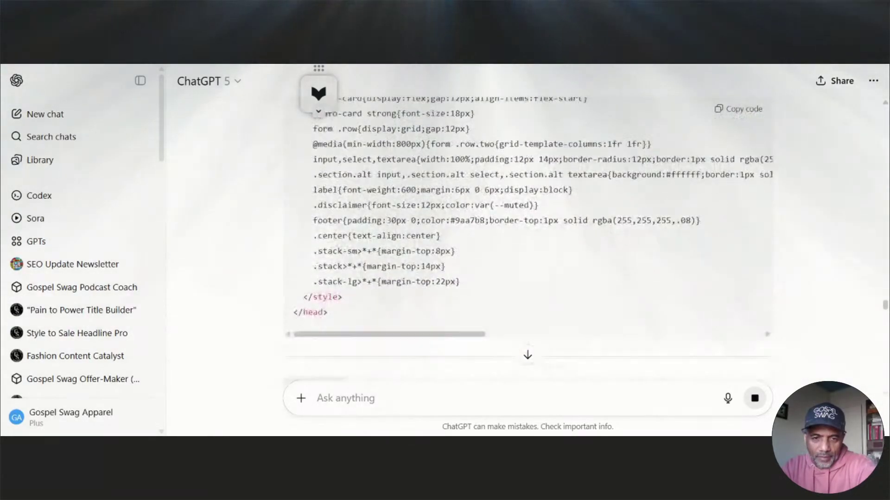
scroll(528, 241, up, 10)
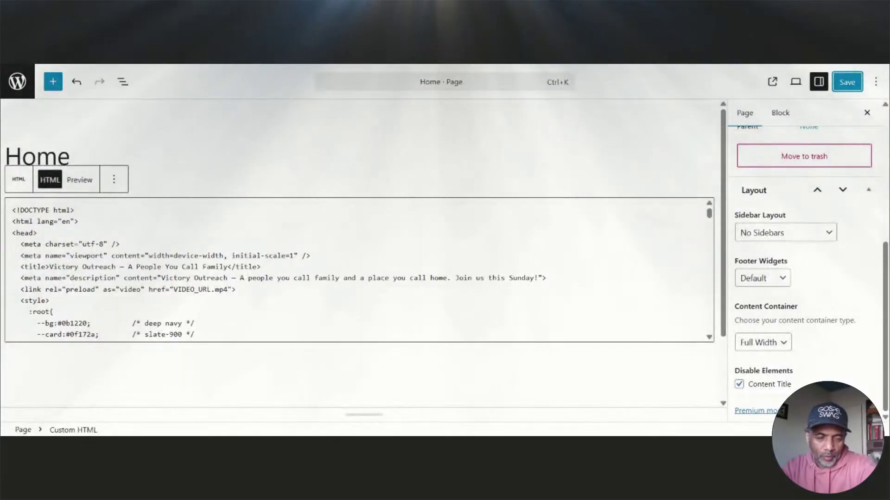
Replace all code in the WordPress Home page's Custom HTML block with the copied global head and CSS code, and save the page.
click(352, 301)
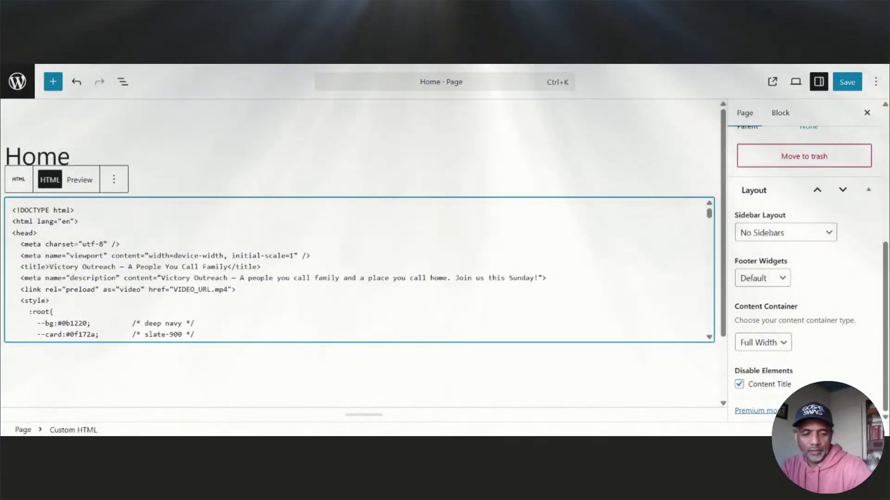
key(ctrl+a)
key(Delete)
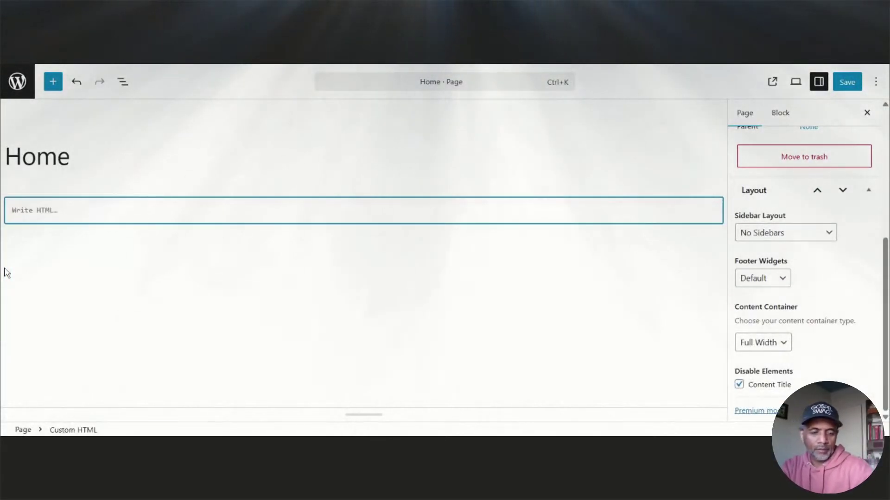
key(ctrl+v)
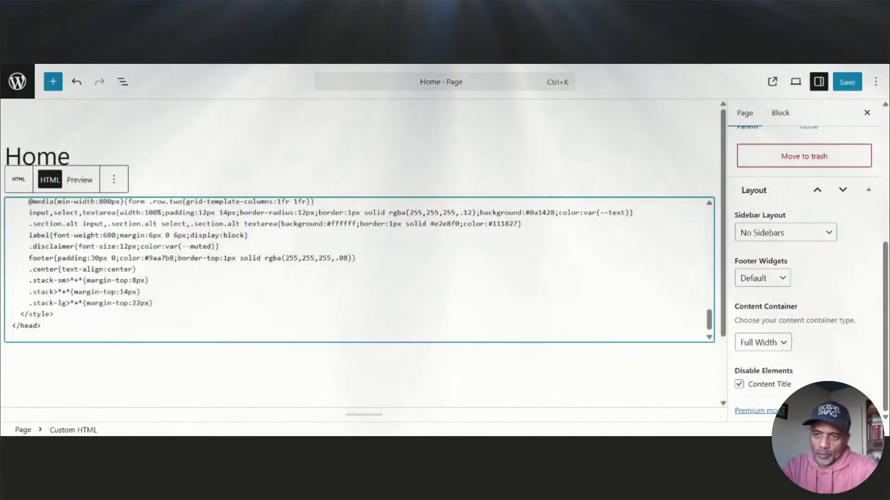
click(848, 84)
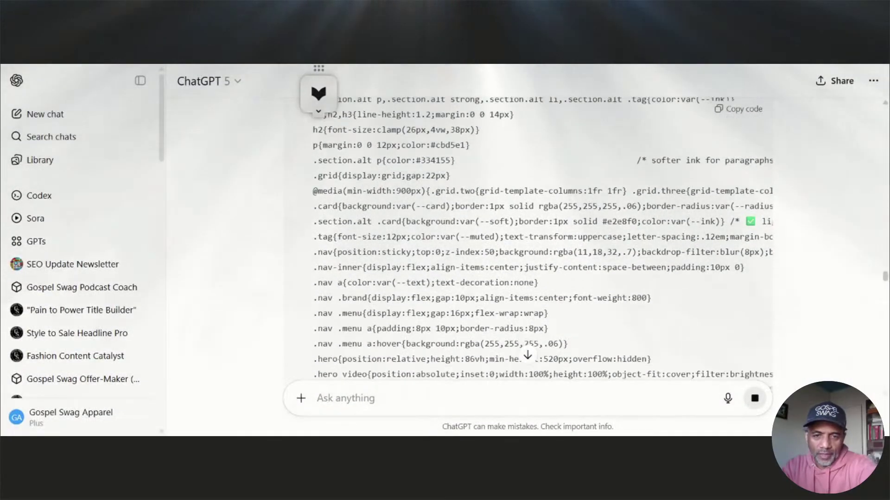
Copy the "<header> — Navigation" code block from ChatGPT and return to the WordPress Home page editor.
scroll(693, 245, down, 5)
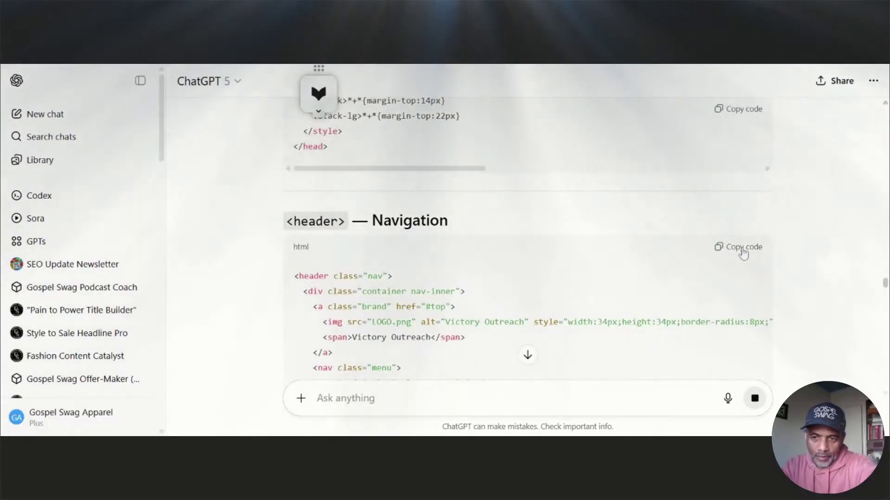
click(743, 249)
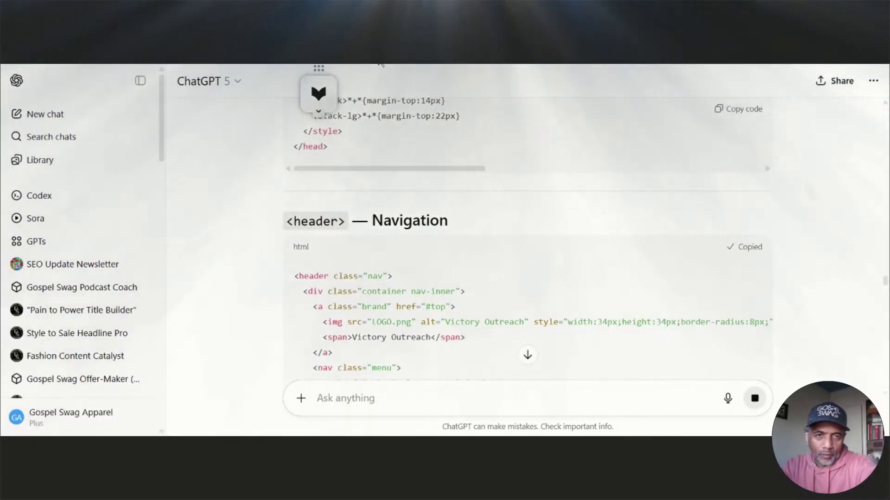
key(alt+Tab)
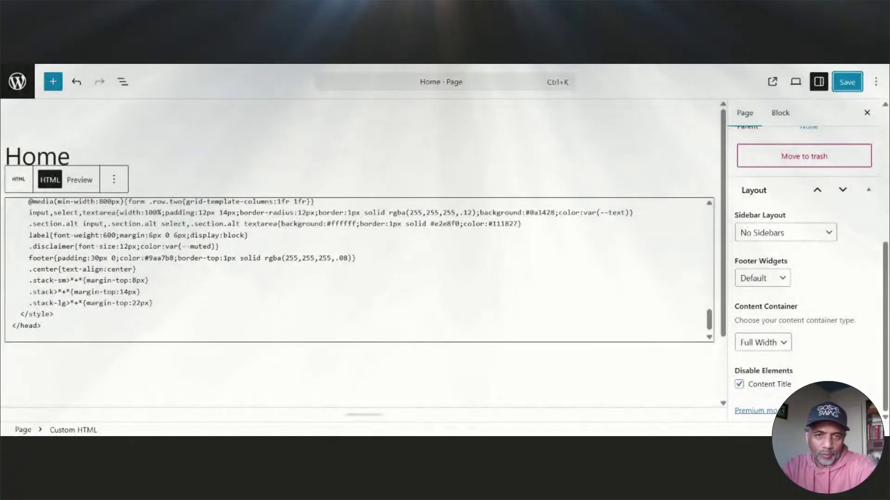
Add a Custom HTML block below the CSS block, paste the copied navigation code into it, and save the page.
scroll(260, 287, down, 1)
click(249, 367)
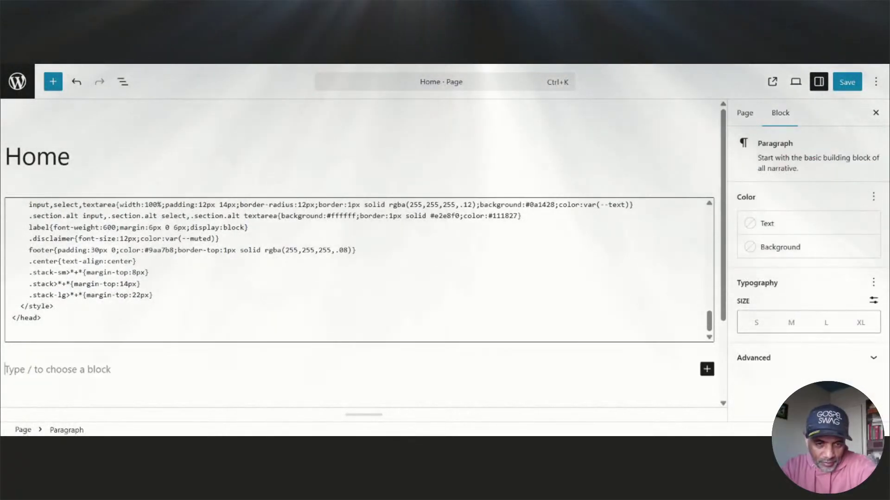
click(707, 369)
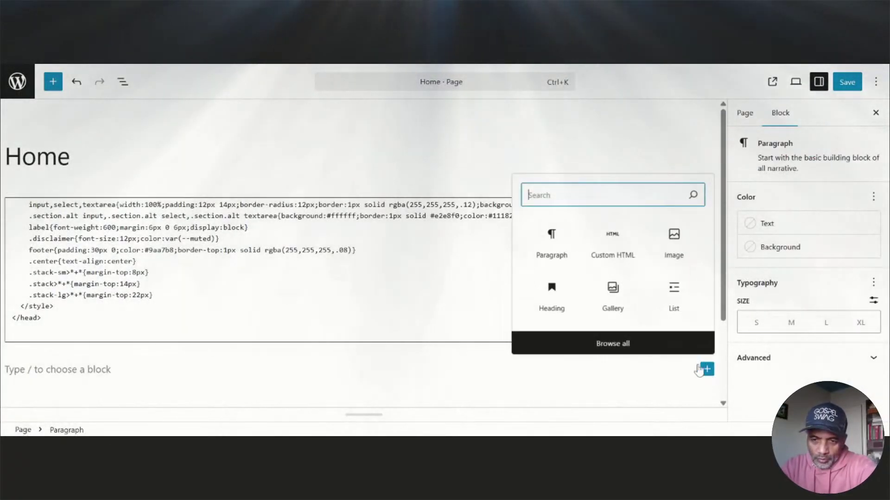
click(611, 254)
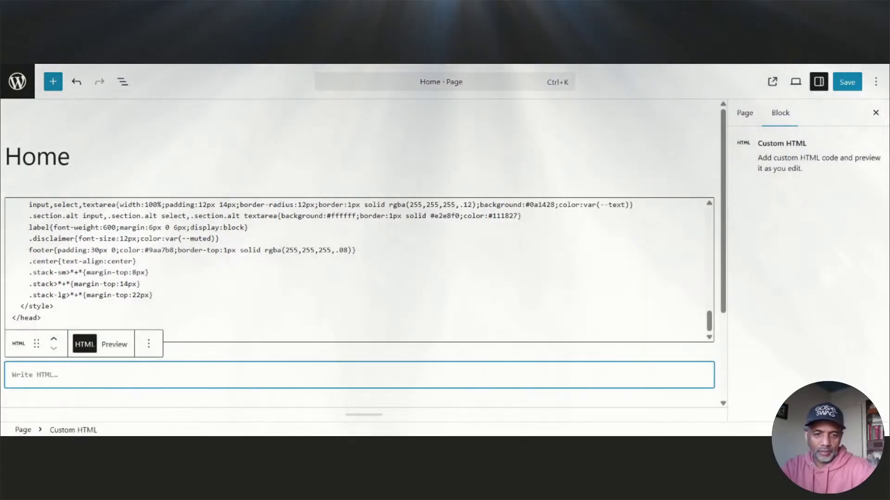
key(ctrl+v)
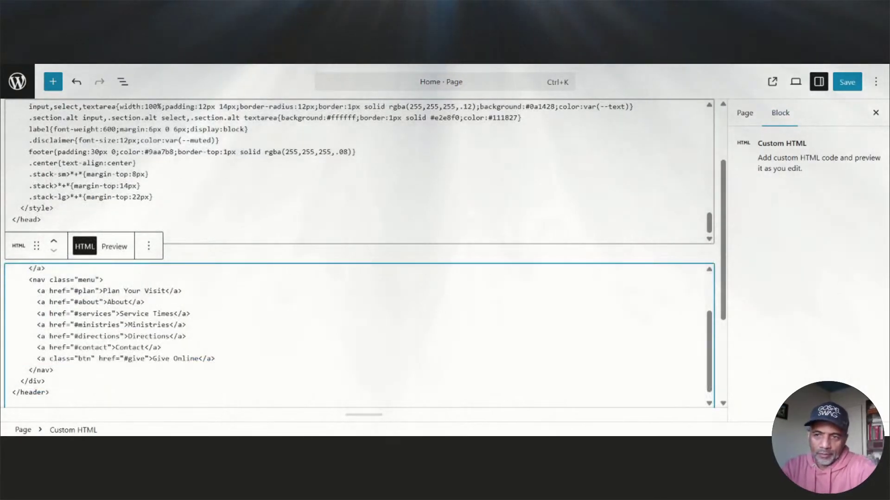
click(845, 82)
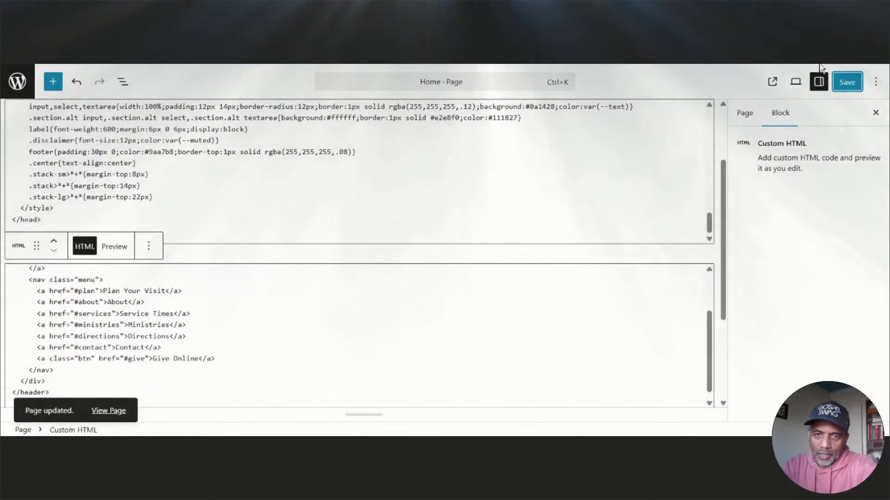
View the published Home page, and check the logo image line of the navigation code in ChatGPT.
click(108, 411)
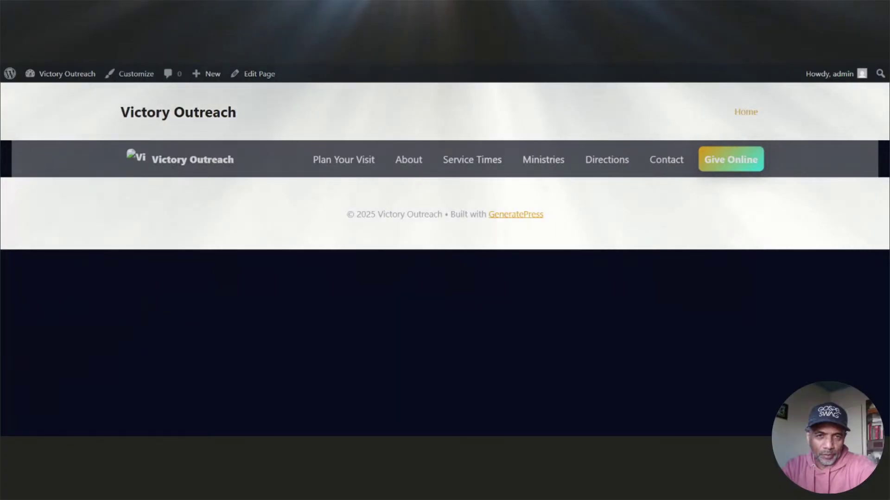
key(alt+Tab)
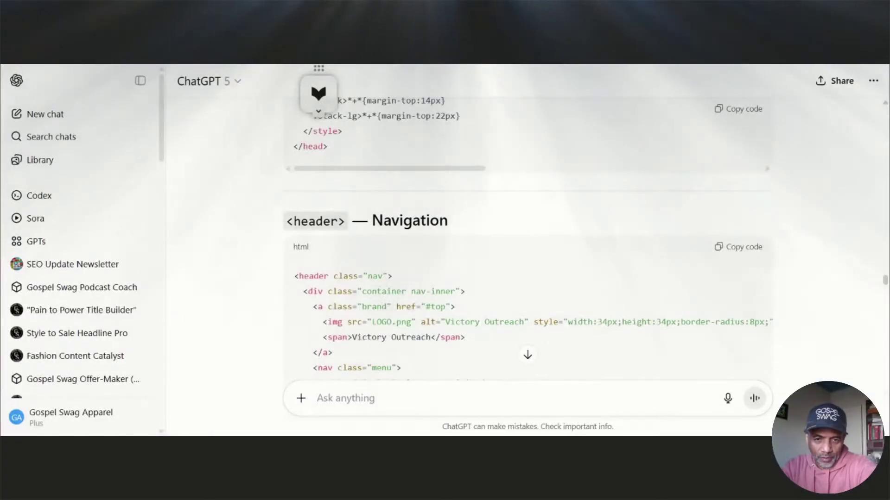
scroll(527, 241, down, 2)
scroll(439, 202, down, 5)
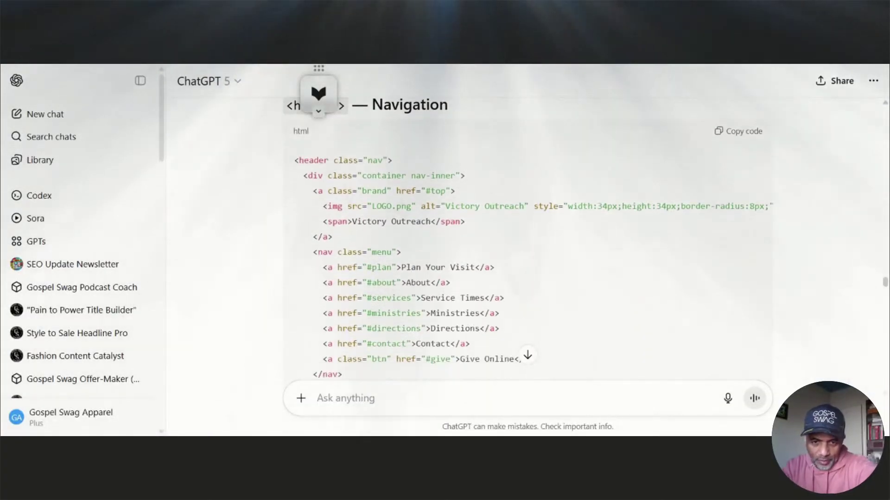
scroll(440, 203, up, 4)
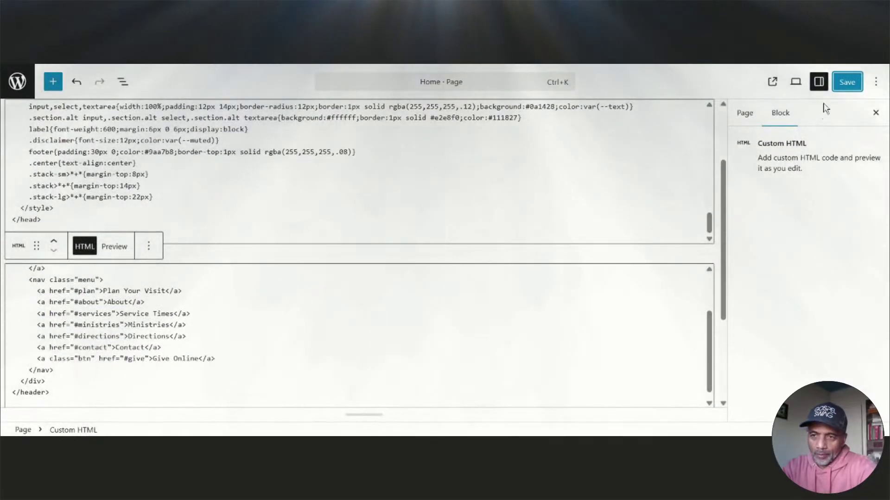
Upload the logo image Pastor-Dre-Favicon.png to the WordPress Media Library and refresh the library.
click(841, 83)
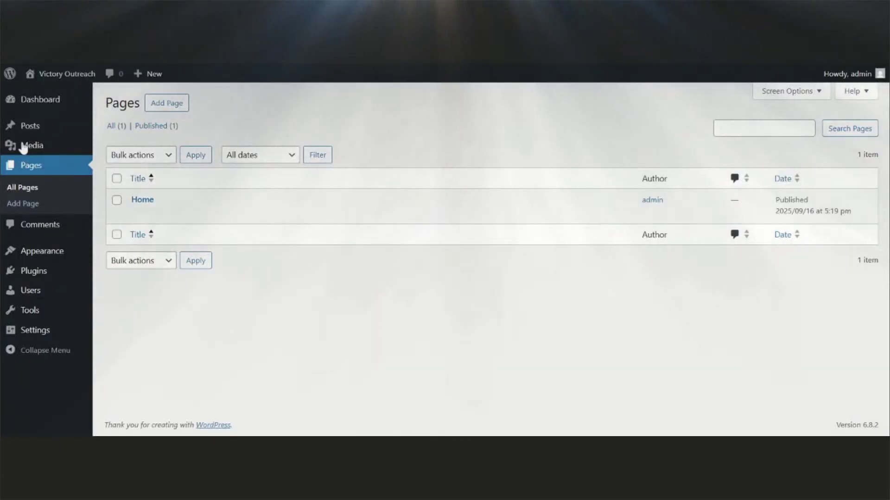
mouse_move(13, 145)
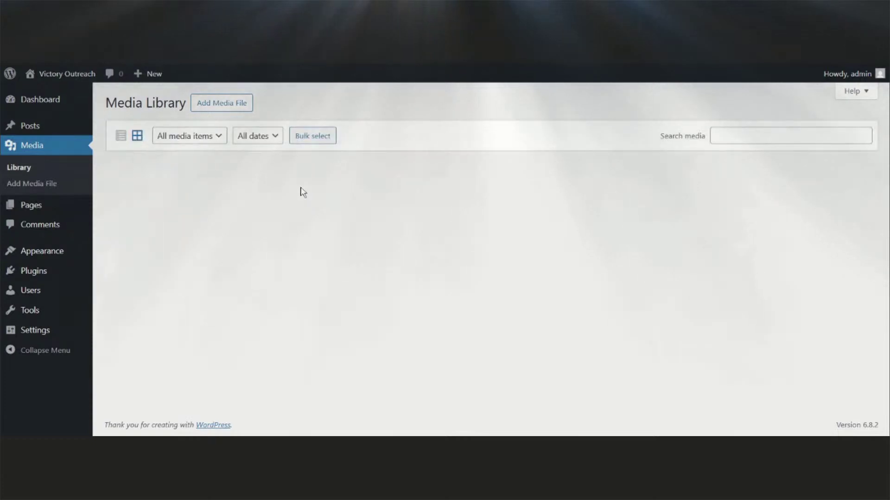
click(244, 106)
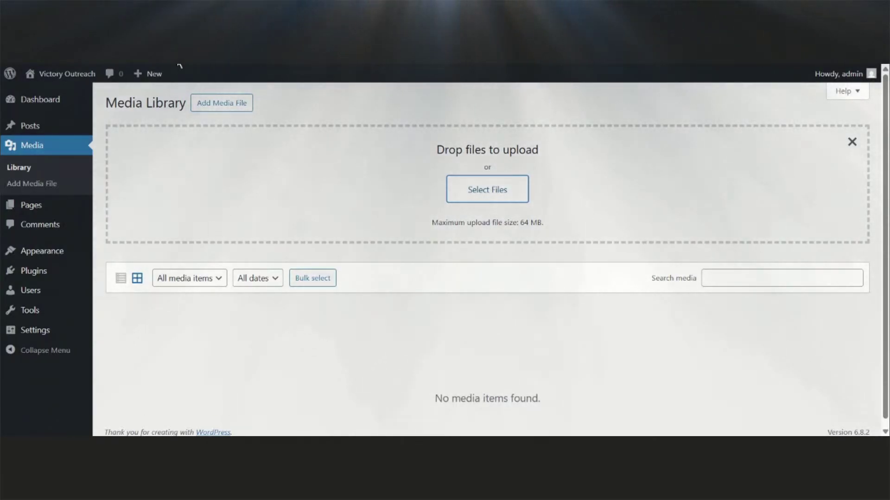
key(F5)
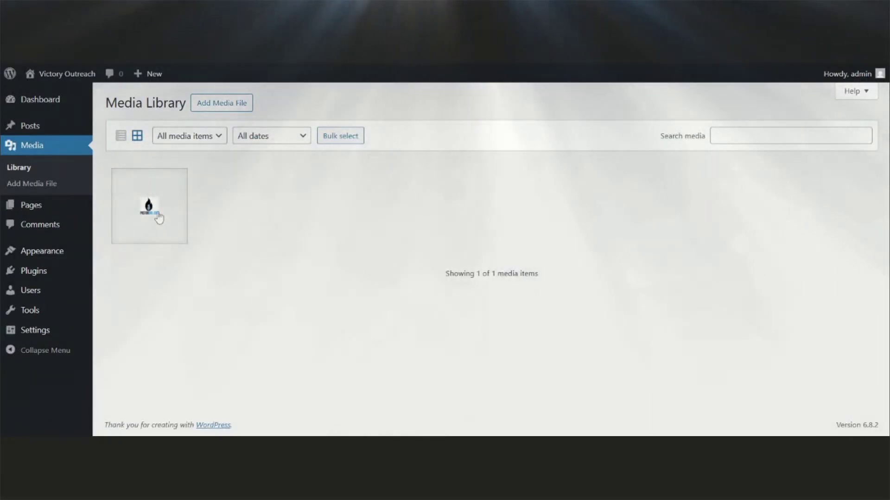
Copy the file URL of the uploaded favicon image from its attachment details, and close the details.
click(158, 217)
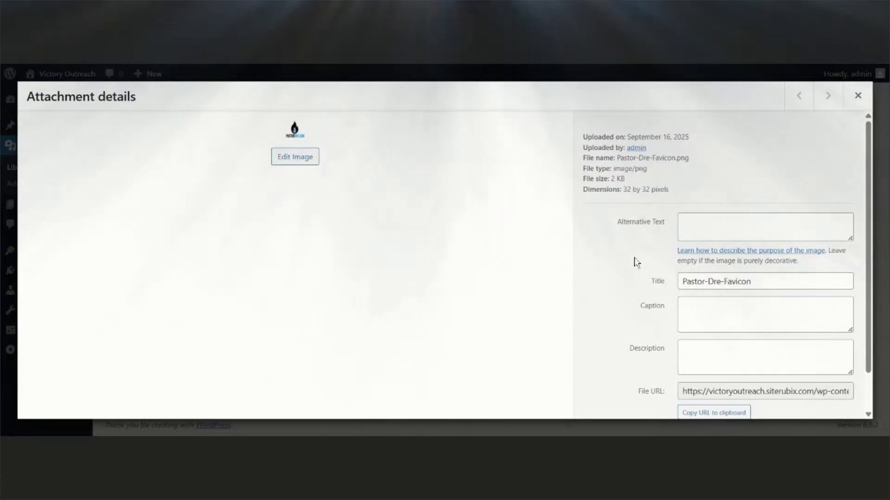
click(857, 97)
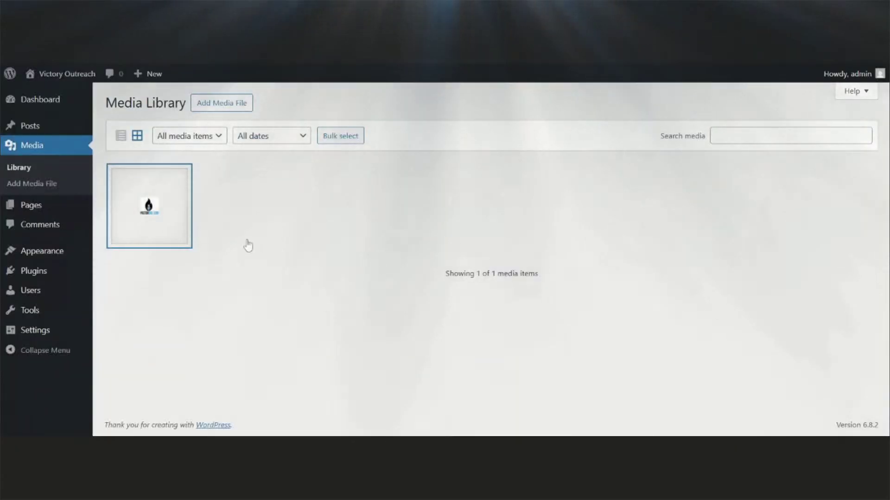
click(149, 201)
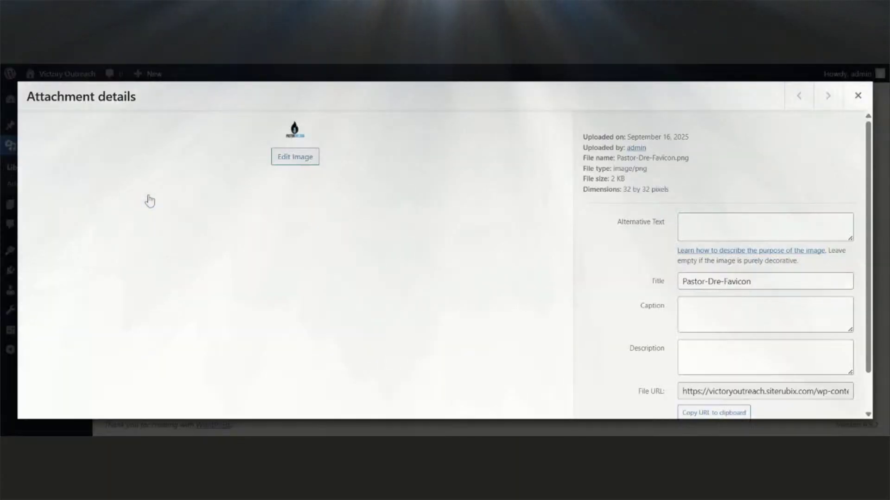
scroll(718, 278, down, 2)
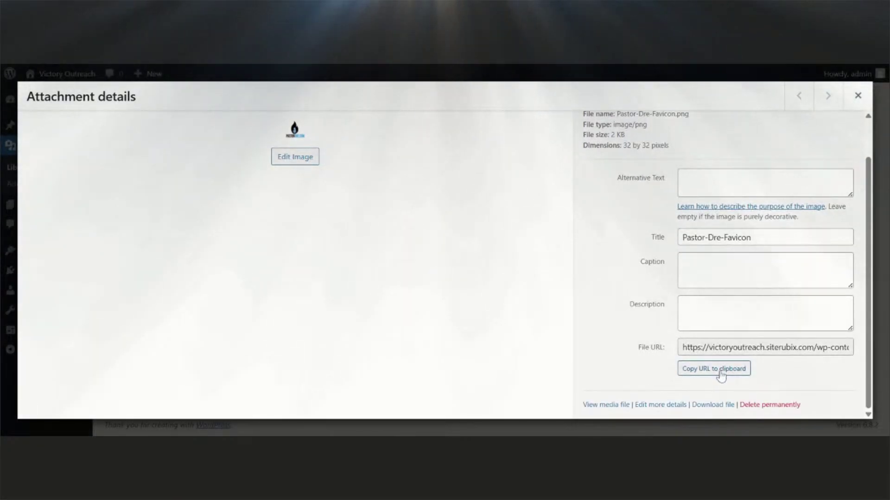
click(721, 373)
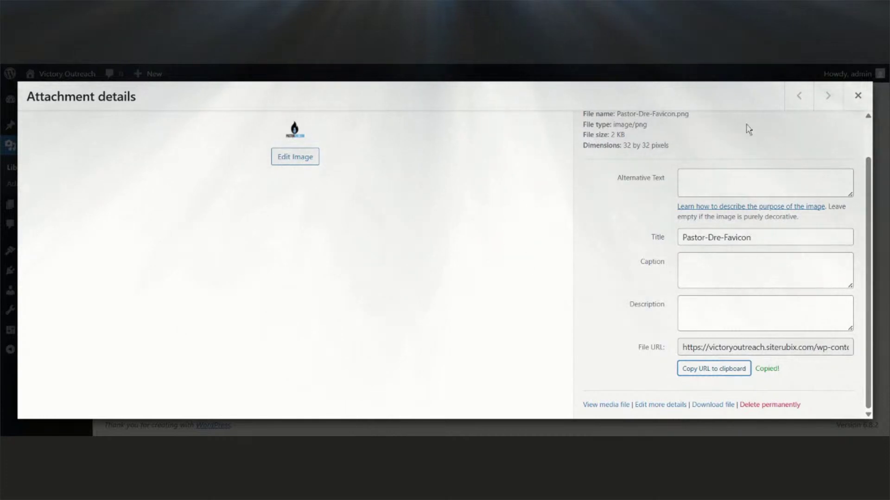
click(857, 96)
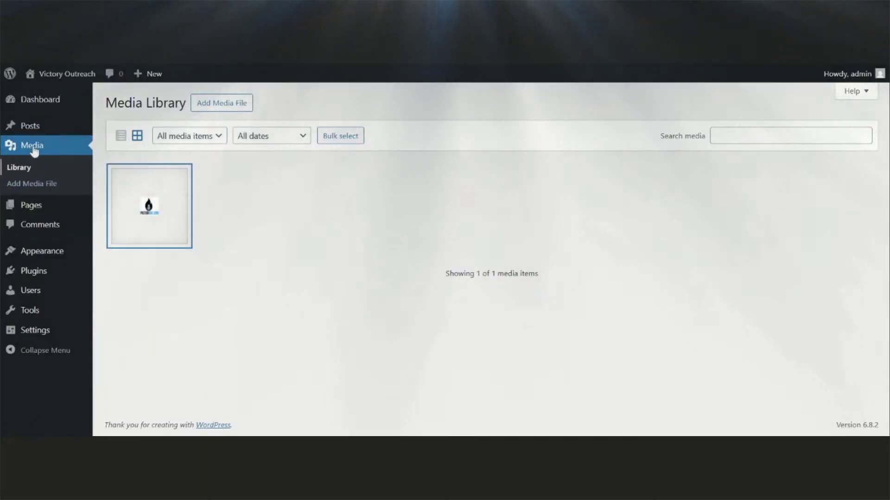
Reopen the Home page for editing, replace LOGO.png in the navigation block's image source with the copied favicon URL, and save.
click(32, 207)
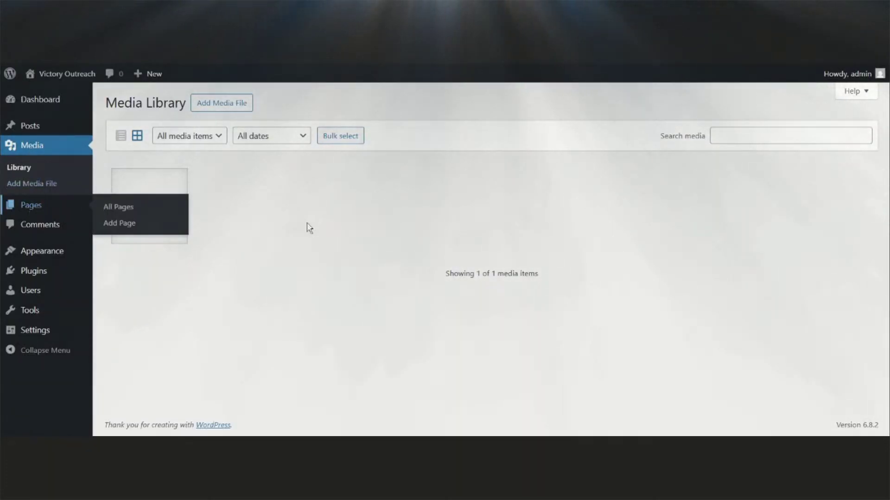
click(137, 214)
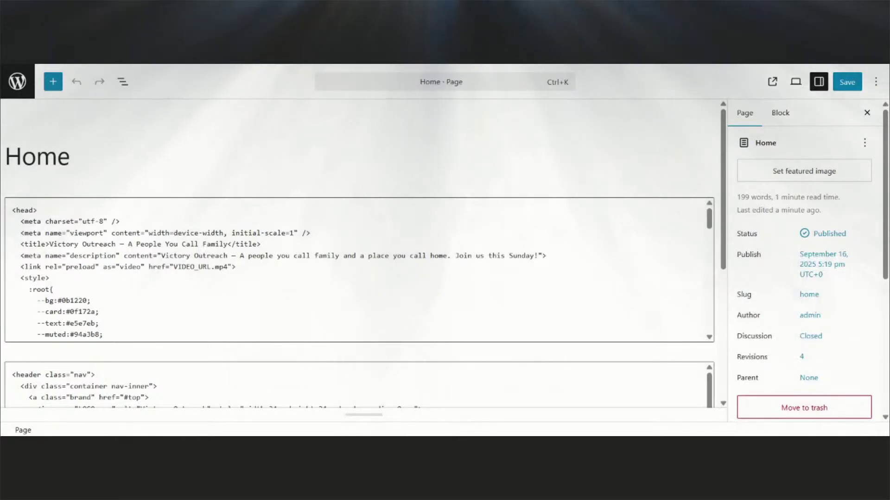
scroll(149, 324, down, 5)
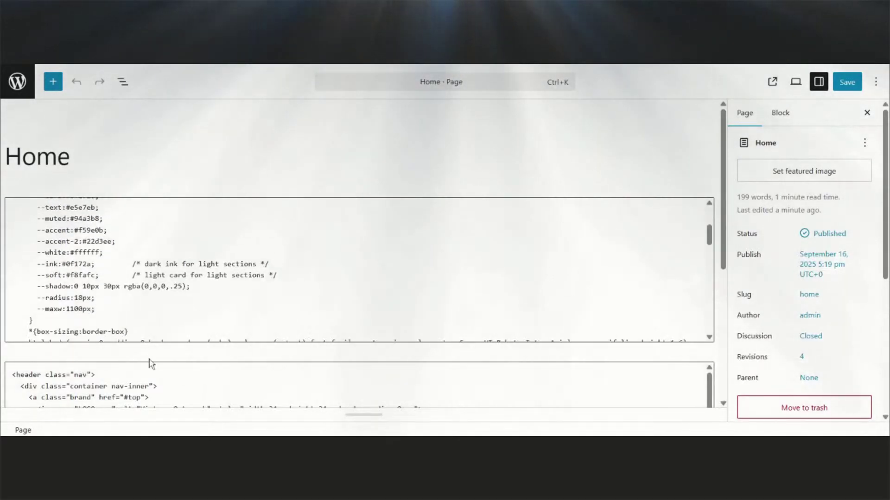
scroll(359, 357, down, 3)
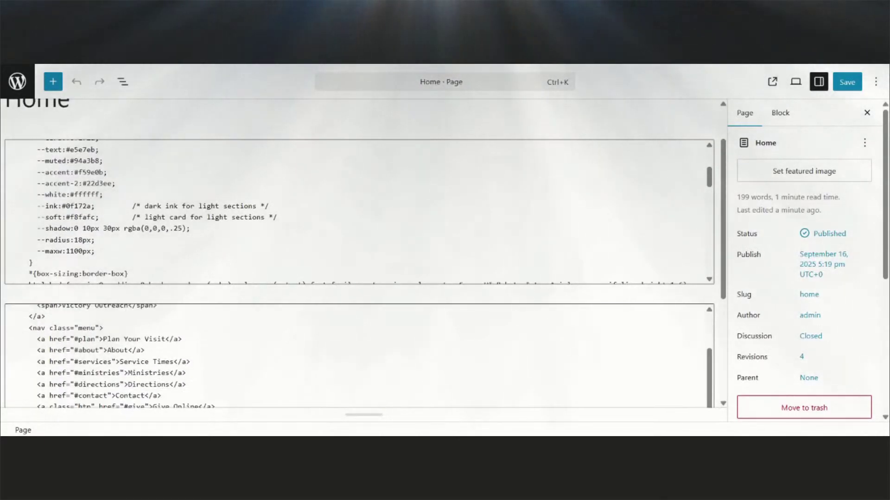
scroll(359, 357, up, 3)
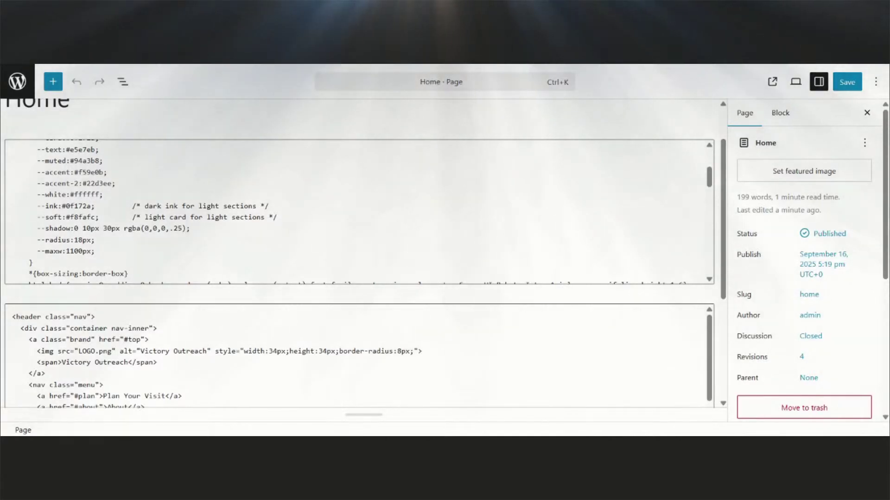
click(95, 351)
double_click(95, 351)
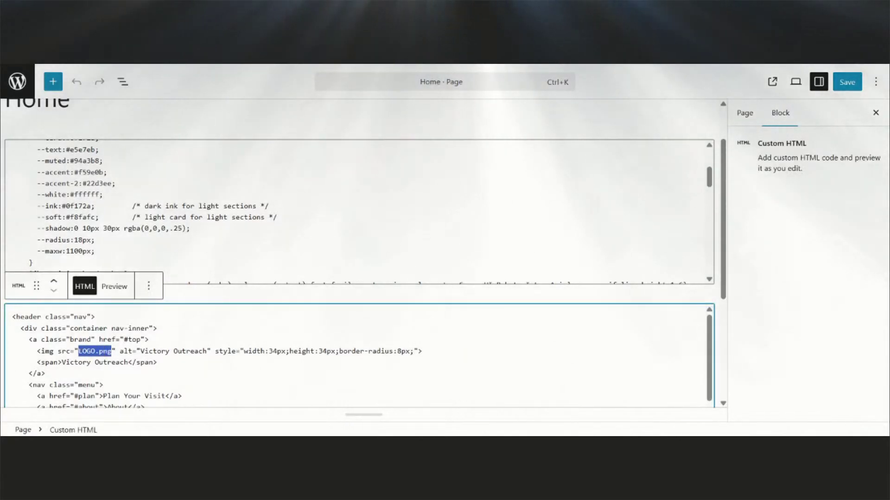
text(https://victoryoutreach.siterubix.com/wp-content/uploads/2025/09/Pastor-Dre-Favicon.png)
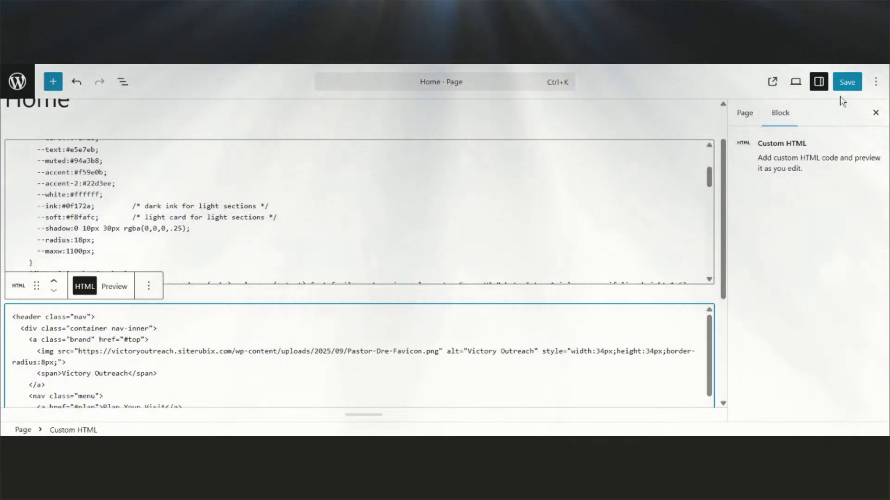
click(847, 82)
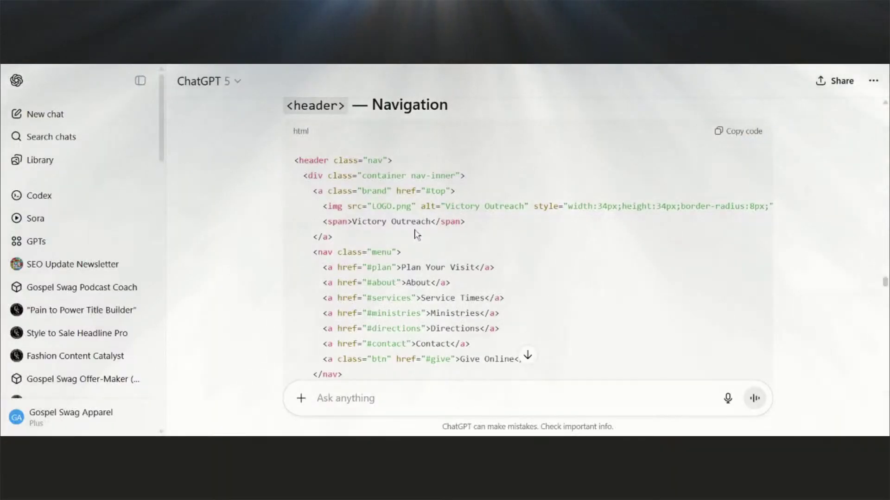
Copy the "Hero (Video)" code block from ChatGPT and return to the WordPress Home page editor.
scroll(416, 241, down, 4)
scroll(416, 241, down, 3)
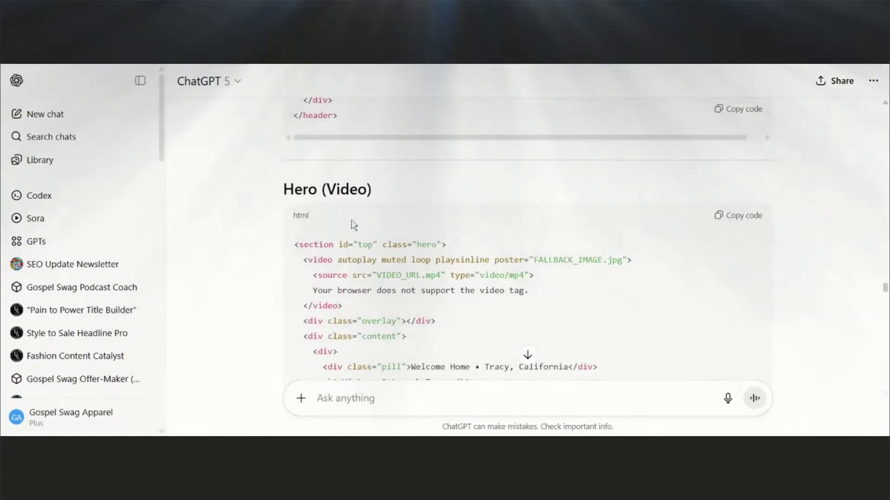
click(737, 222)
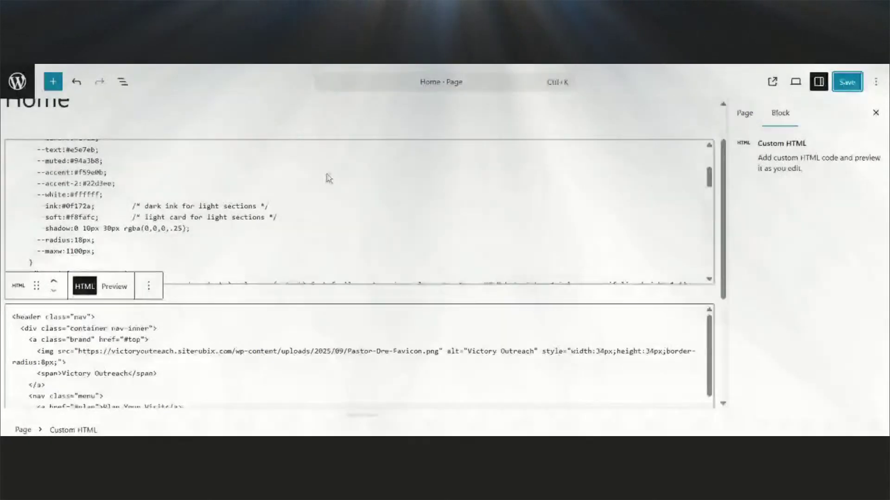
Add a Custom HTML block below the navigation block, paste the video hero code into it, and save the page.
scroll(328, 179, down, 5)
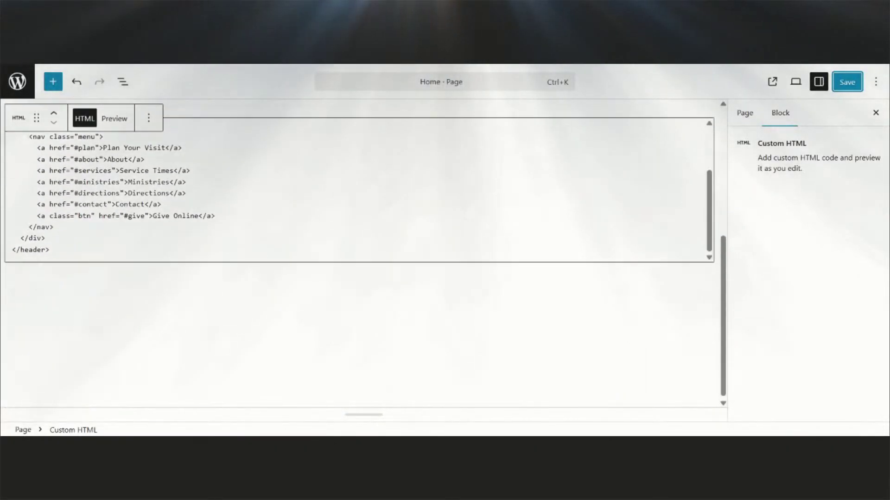
click(580, 278)
click(314, 280)
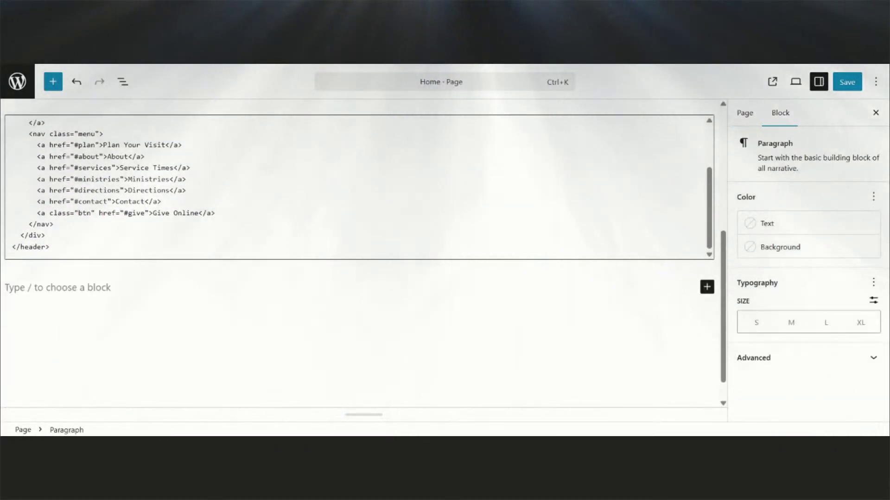
click(706, 287)
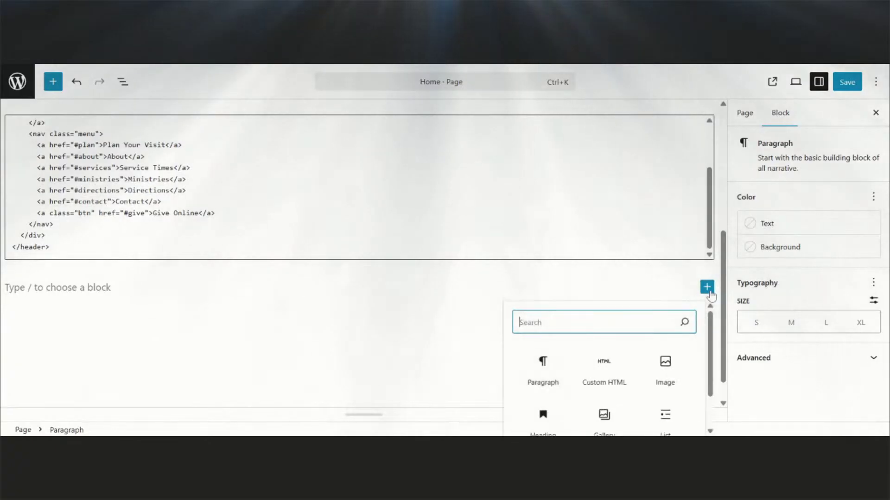
click(602, 363)
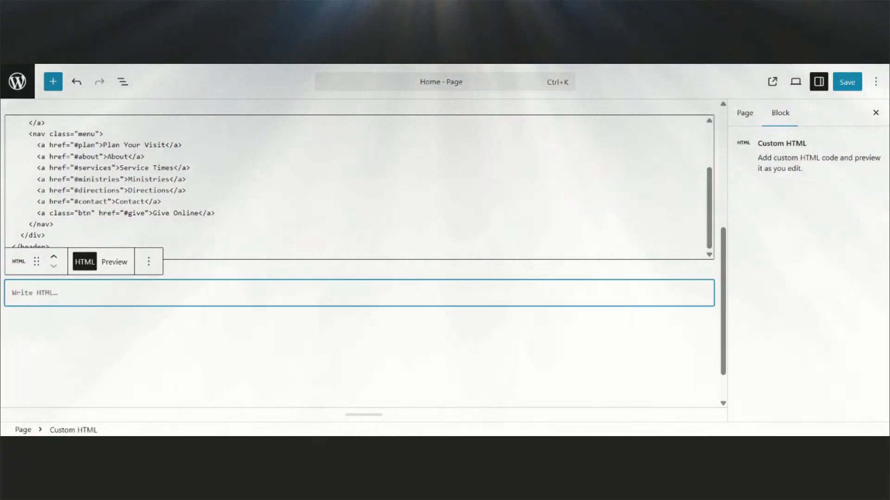
key(ctrl+v)
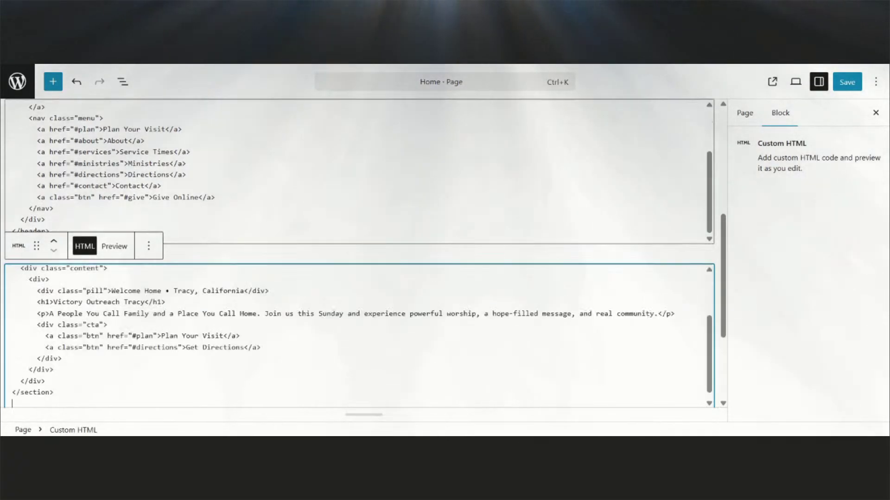
click(854, 81)
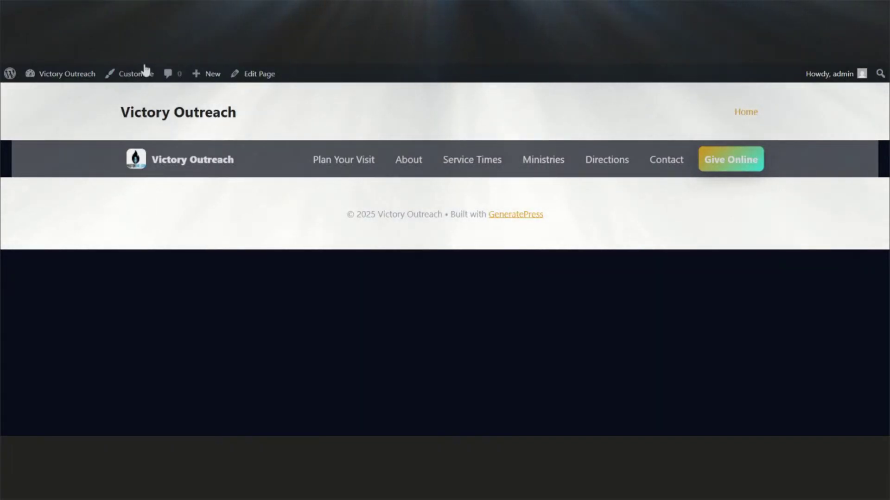
Examine the video hero section below the navigation on the live Home page.
scroll(458, 187, down, 2)
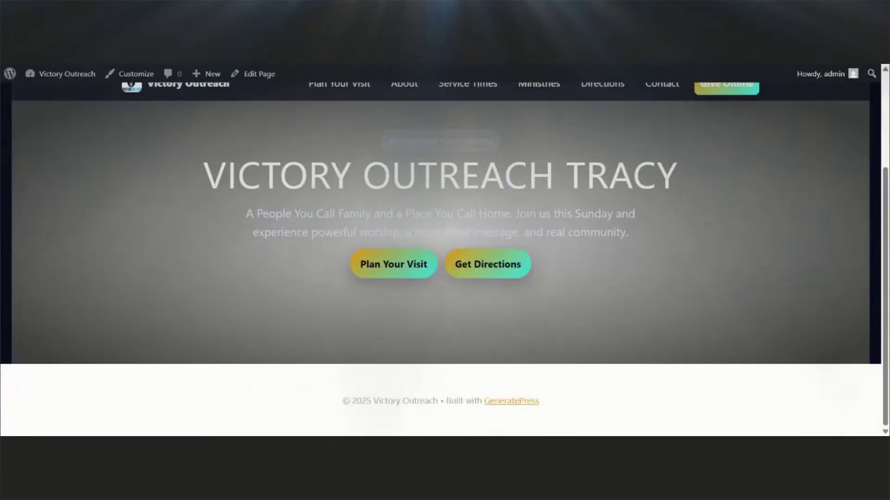
scroll(568, 280, up, 3)
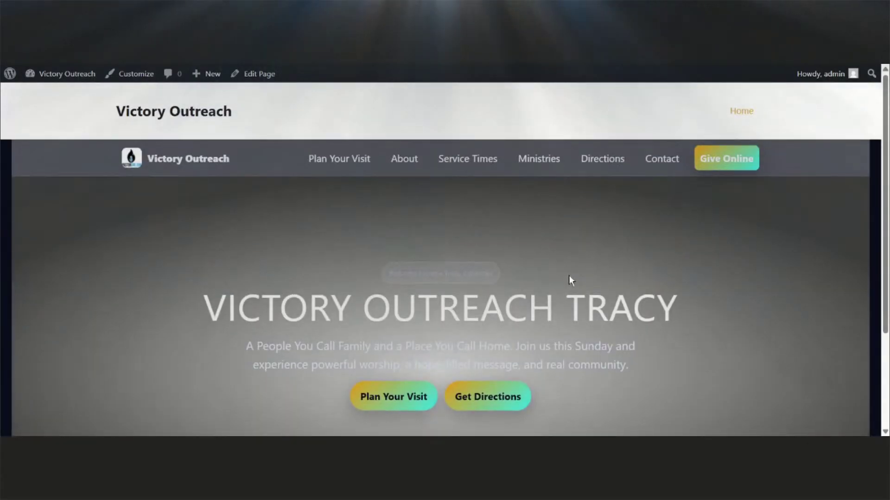
scroll(568, 275, down, 3)
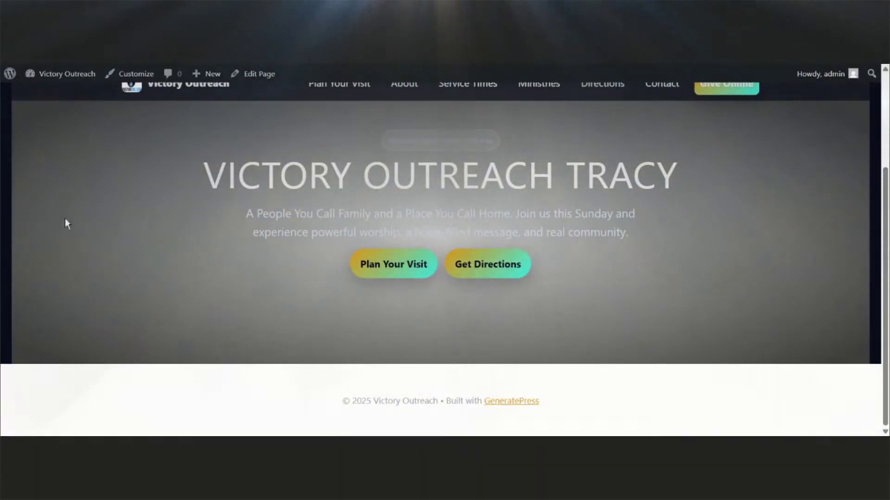
scroll(109, 204, up, 3)
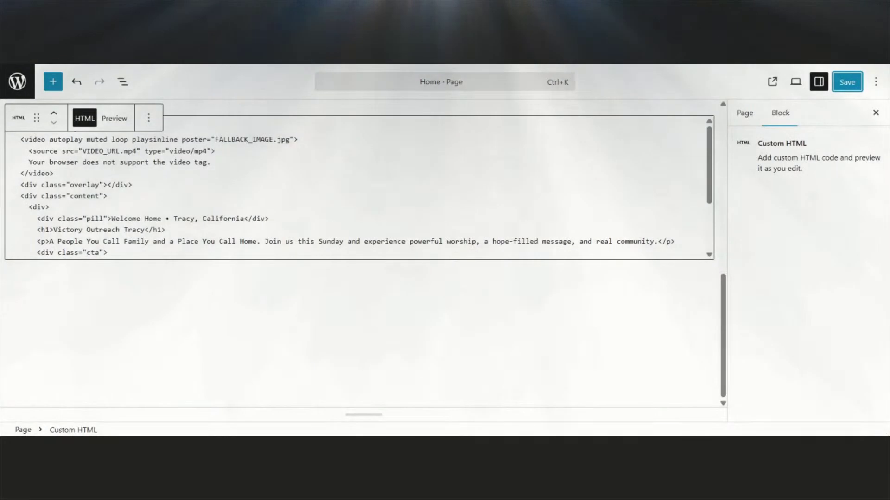
Review the Home page's Custom HTML blocks, checking the hero code's video source and poster placeholders.
scroll(359, 255, up, 5)
scroll(359, 255, down, 4)
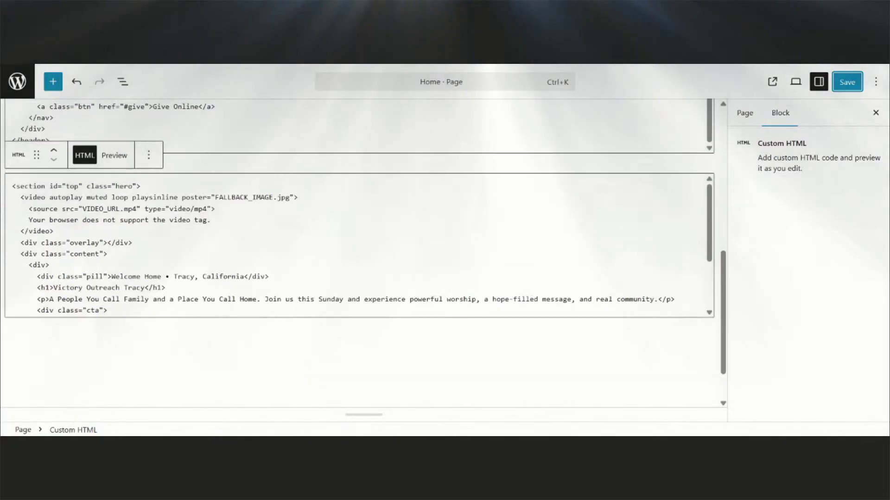
scroll(359, 255, up, 6)
scroll(359, 206, down, 6)
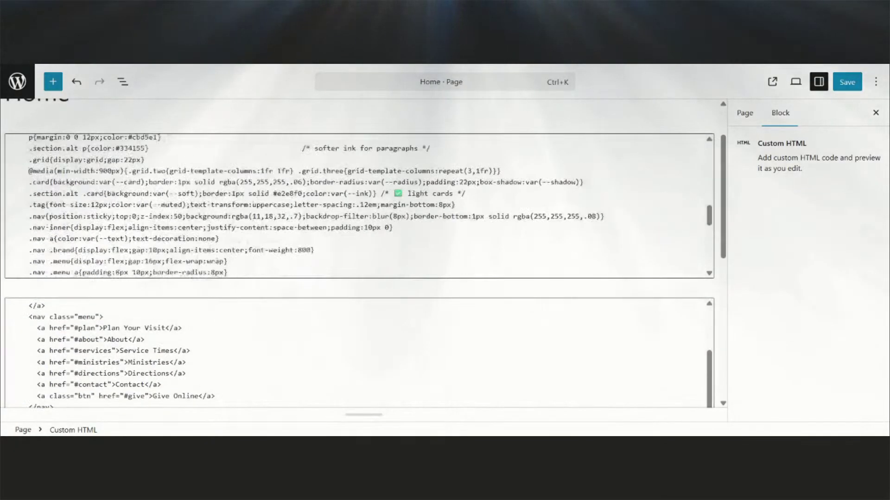
scroll(359, 255, down, 8)
scroll(359, 255, up, 3)
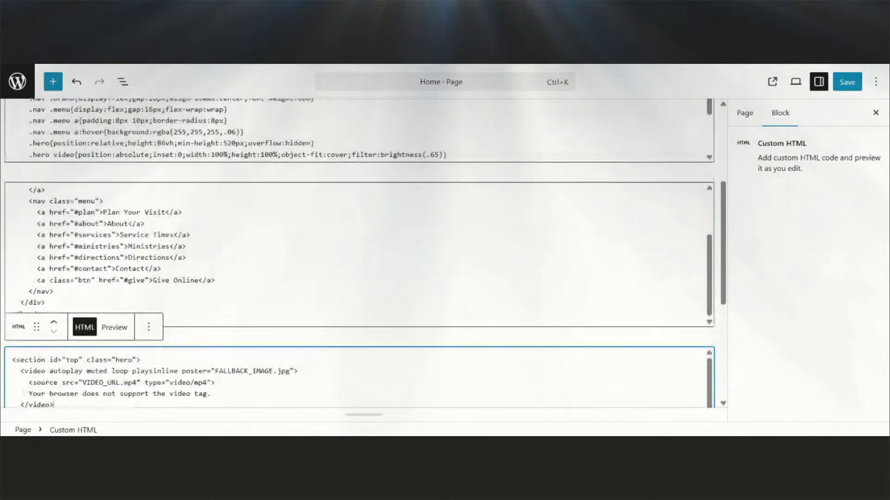
scroll(359, 255, down, 4)
scroll(359, 208, down, 3)
scroll(359, 209, up, 5)
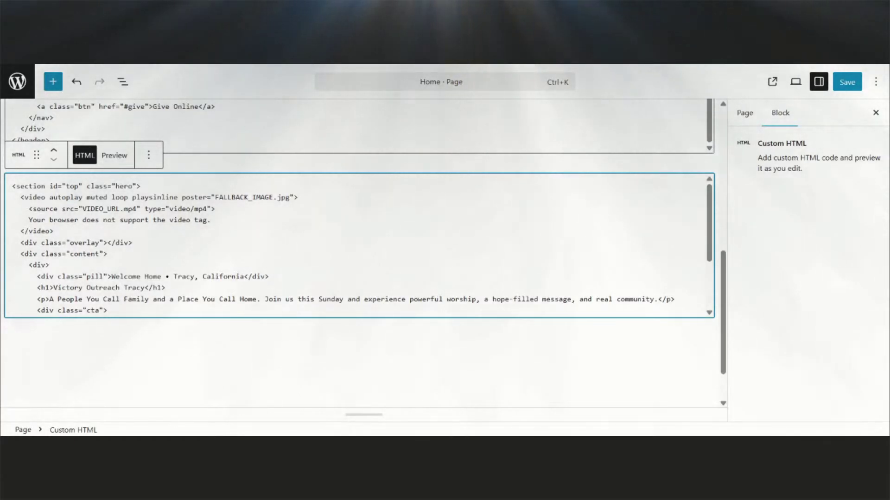
Upload the video hands-lifted-in-worship.mp4 to the WordPress Media Library.
click(31, 95)
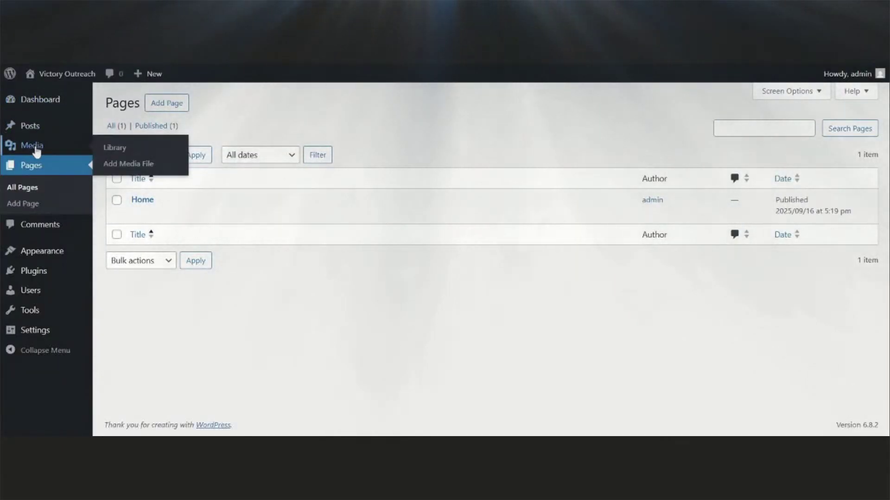
click(33, 146)
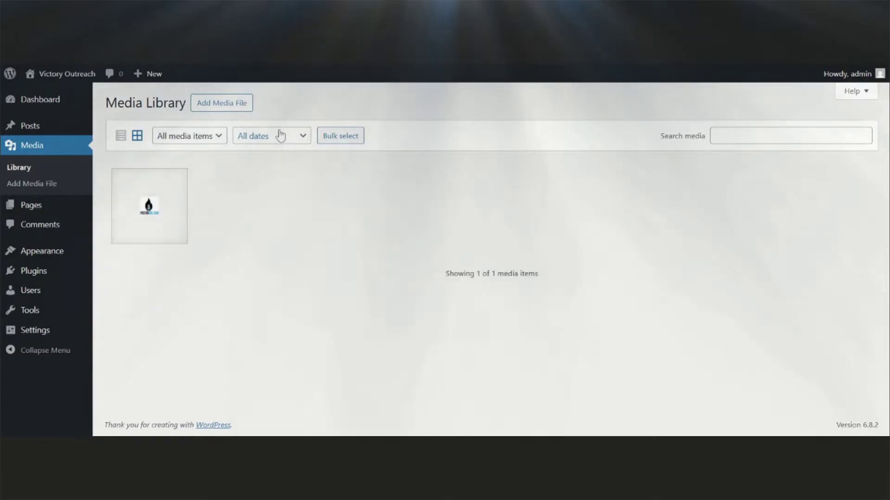
click(236, 108)
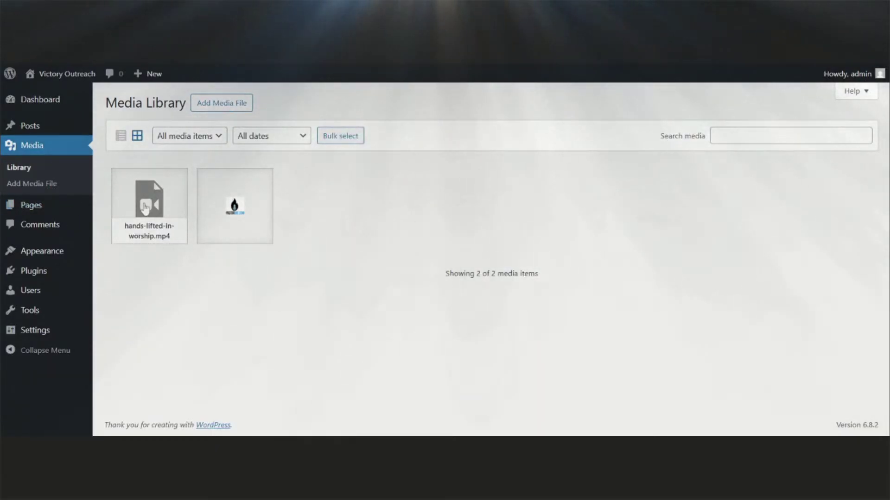
Preview the uploaded hands-lifted-in-worship.mp4 video, copy its file URL from the attachment details, and close them.
click(173, 190)
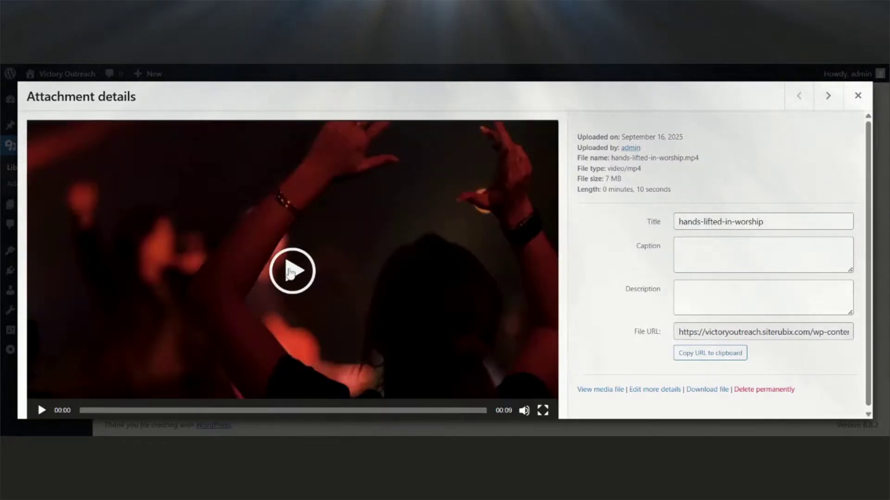
click(291, 271)
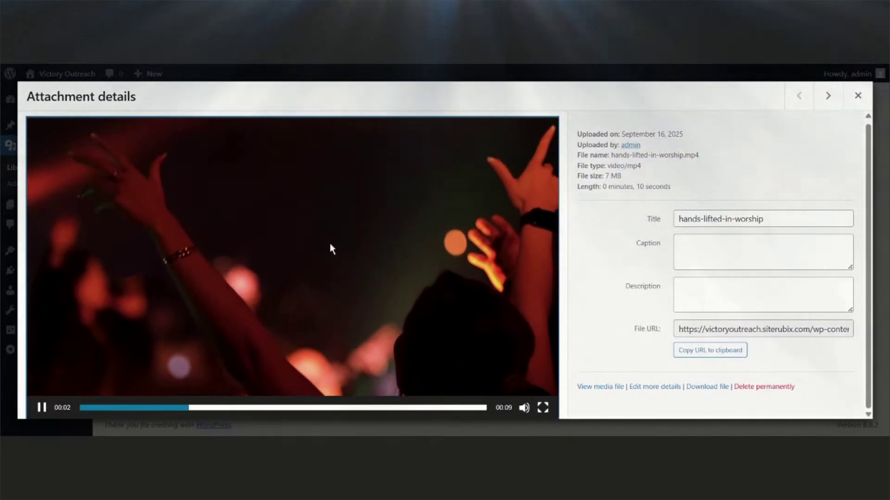
click(330, 245)
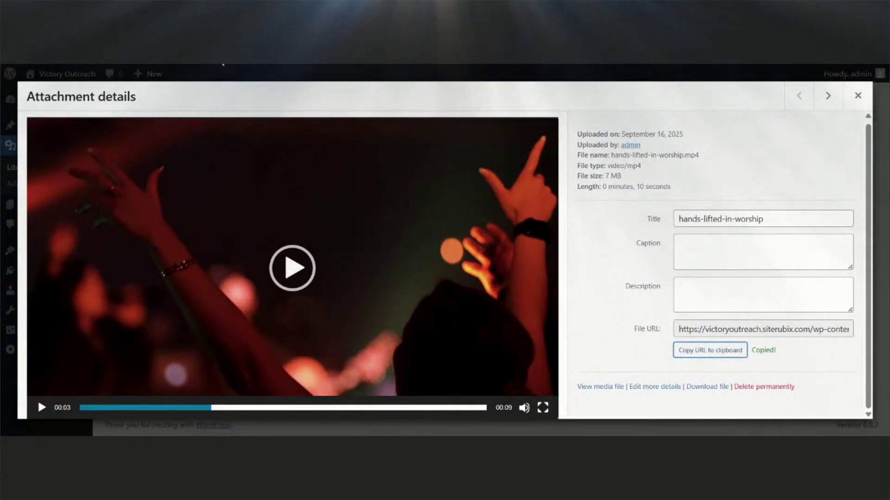
click(858, 96)
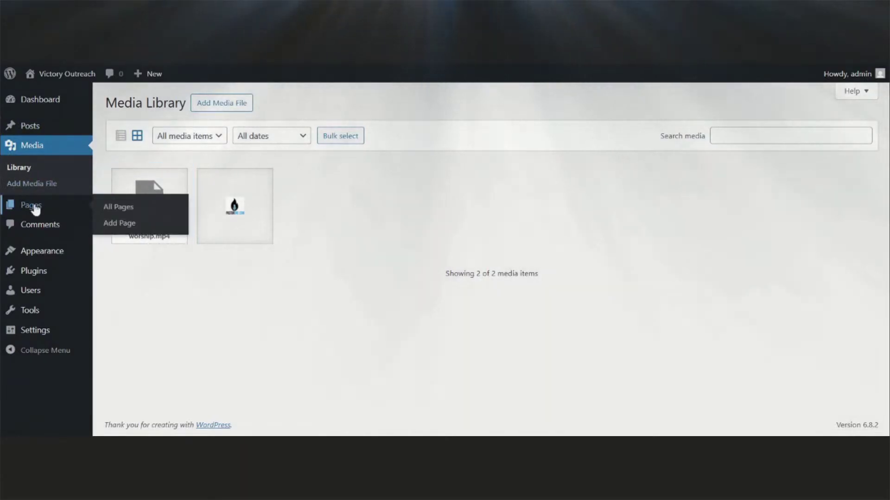
Reopen the Home page for editing, replace VIDEO_URL.mp4 in the hero block's video source with the copied hands-lifted-in-worship.mp4 URL, and save.
click(32, 205)
click(137, 214)
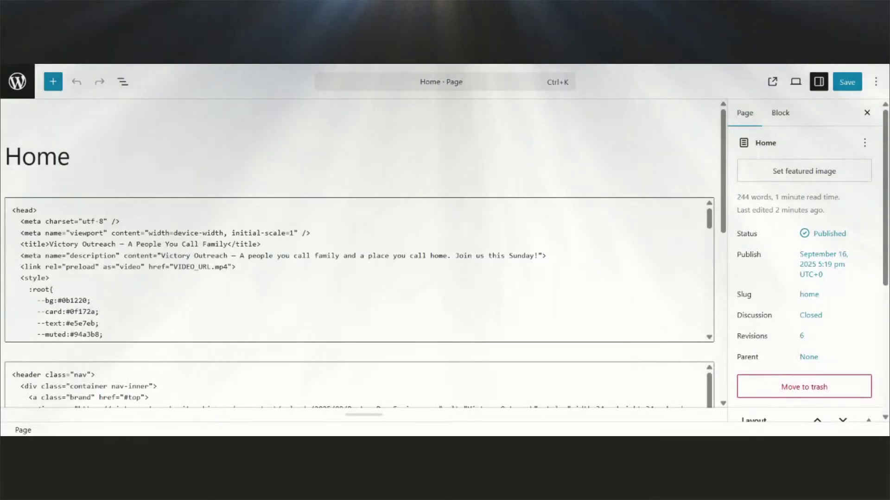
scroll(314, 268, down, 1)
scroll(359, 269, down, 2)
drag(724, 166, 714, 326)
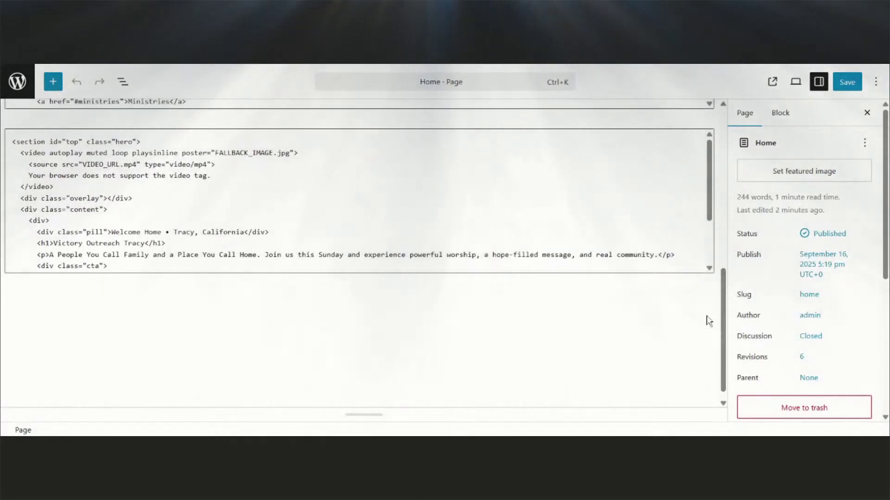
drag(82, 175, 136, 165)
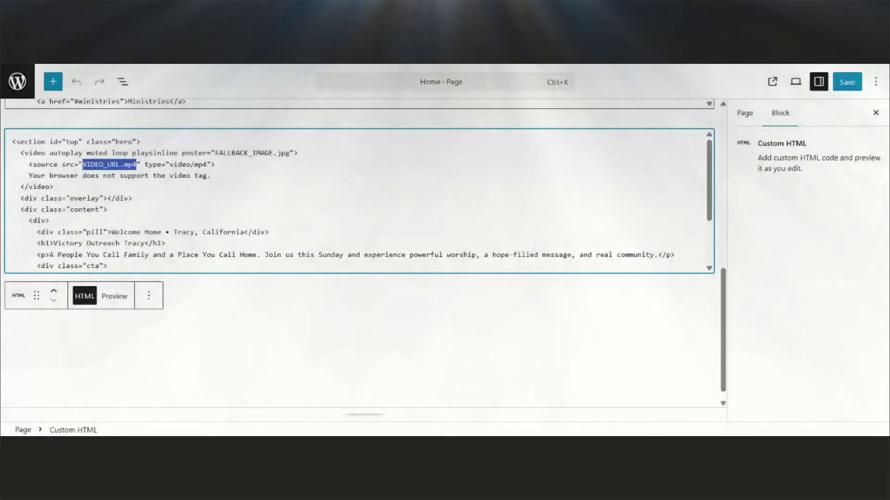
text(https://victoryoutreach.siterubix.com/wp-content/uploads/2025/09/hands-lifted-in-worship.mp4)
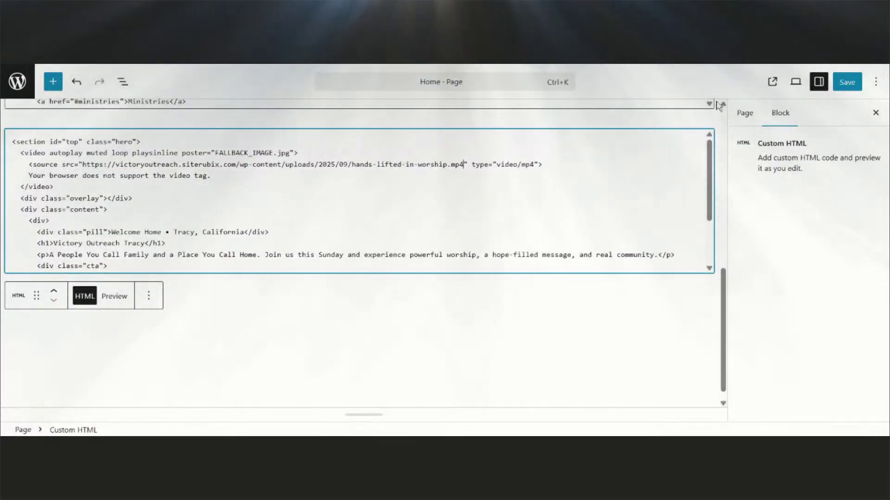
click(846, 83)
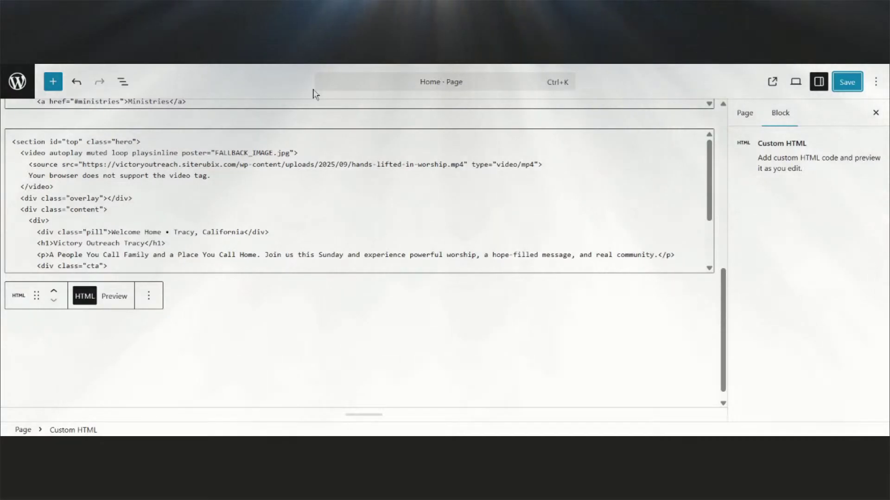
click(848, 84)
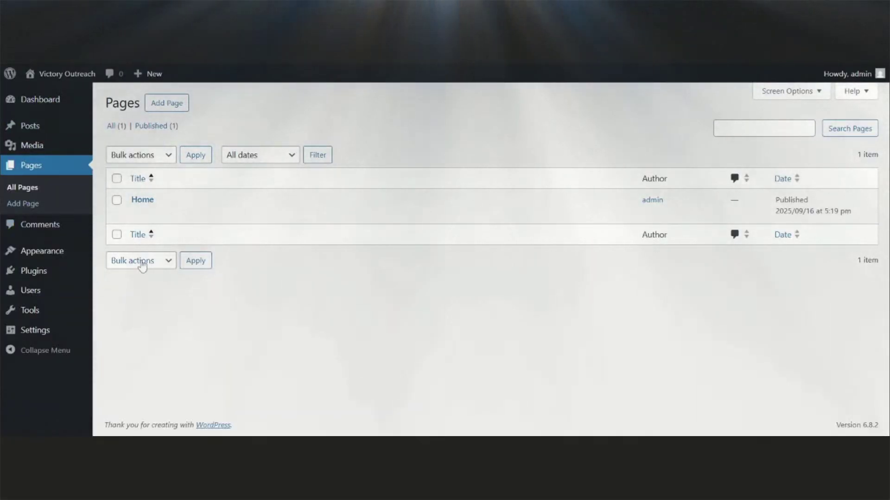
Play the hands-lifted-in-worship.mp4 video from its Media Library attachment details, and close the details.
mouse_move(41, 150)
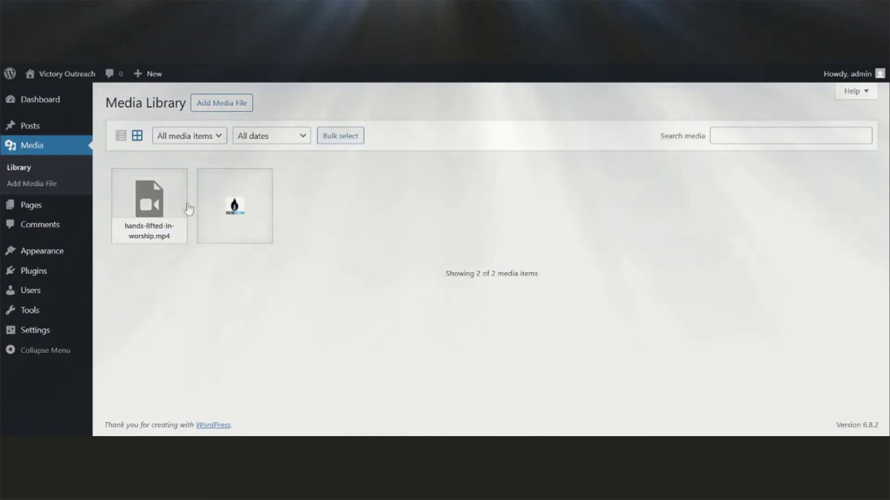
click(176, 208)
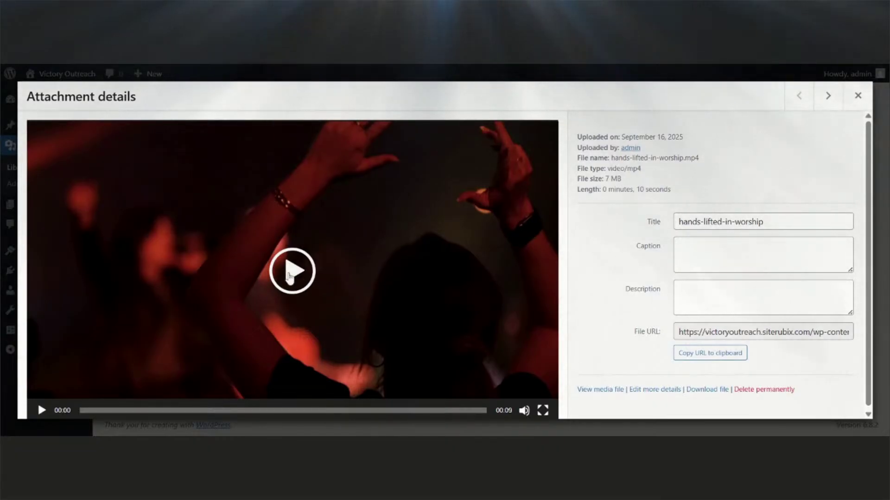
click(289, 277)
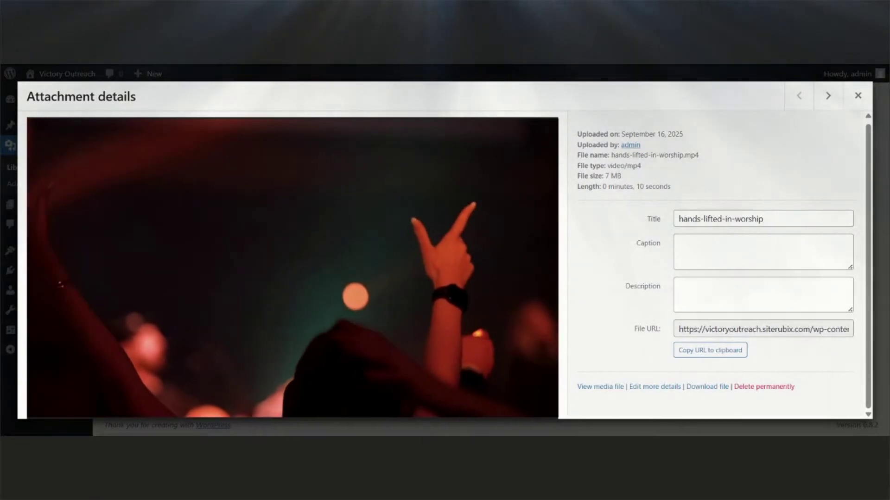
click(857, 96)
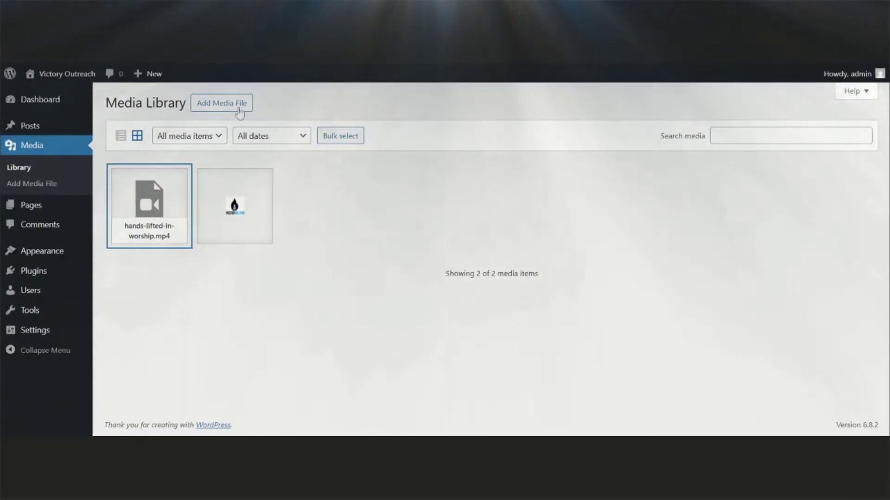
Upload the image church-worship.png to the Media Library, copy its file URL from the attachment details, and close them.
click(214, 104)
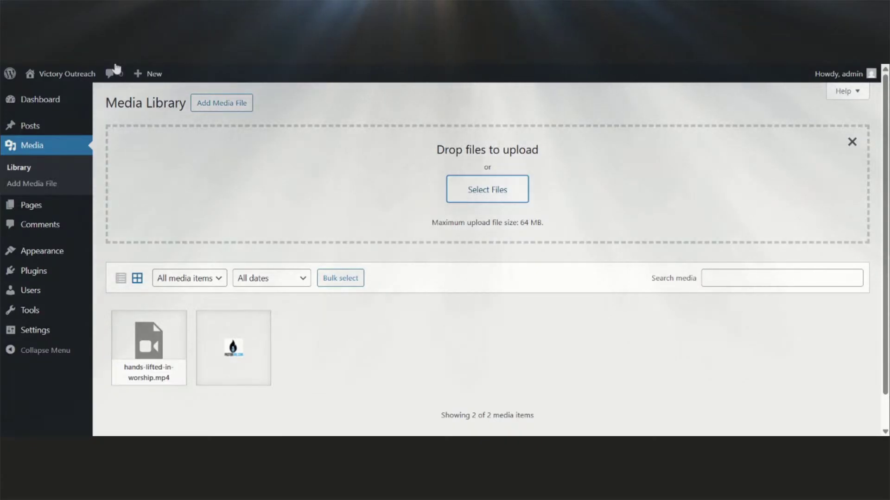
key(F5)
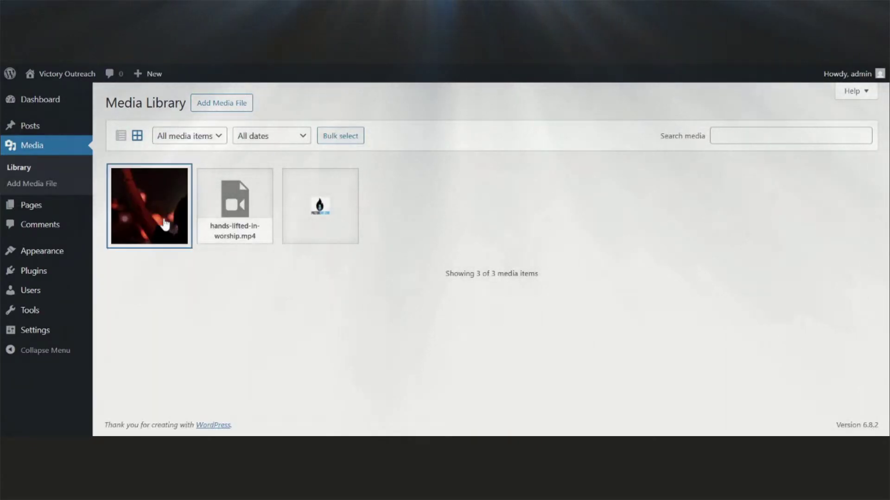
click(164, 224)
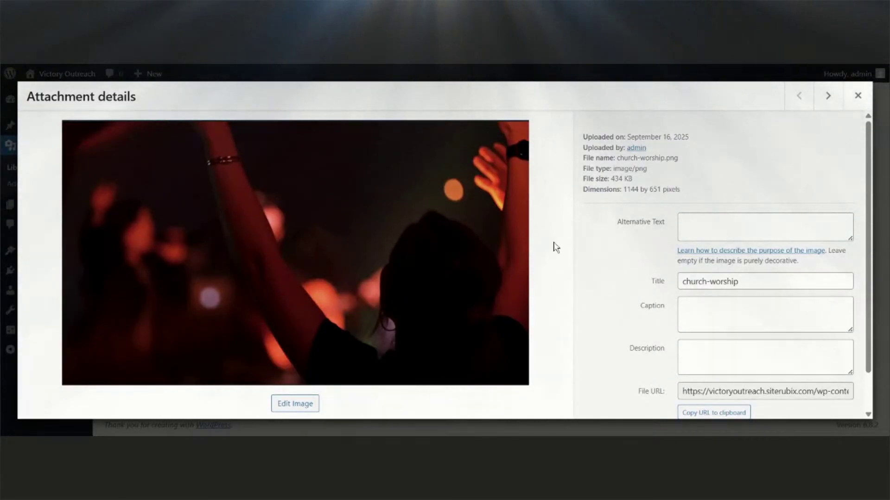
scroll(717, 400, down, 1)
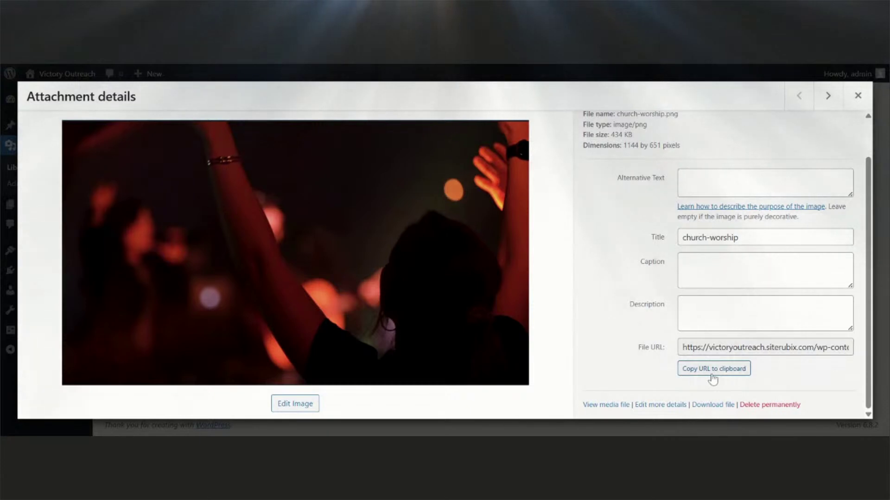
click(712, 379)
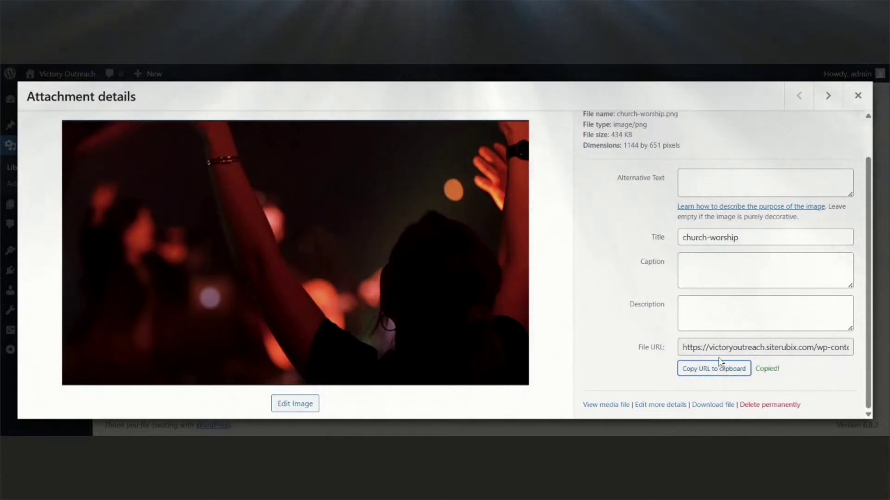
click(860, 104)
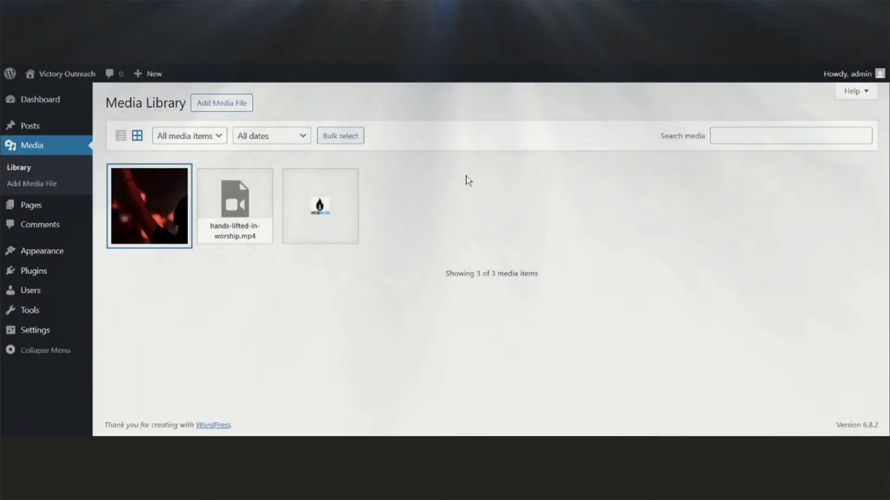
Open the Home page for editing from the list of all pages.
mouse_move(39, 210)
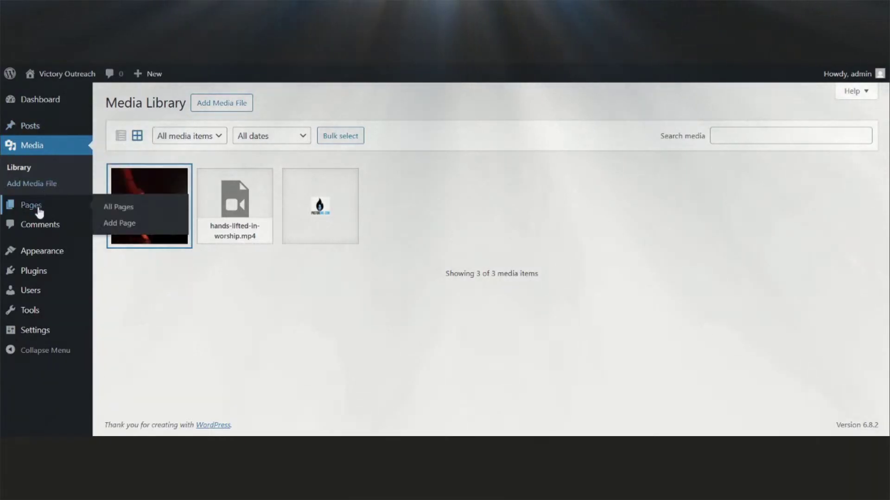
click(119, 206)
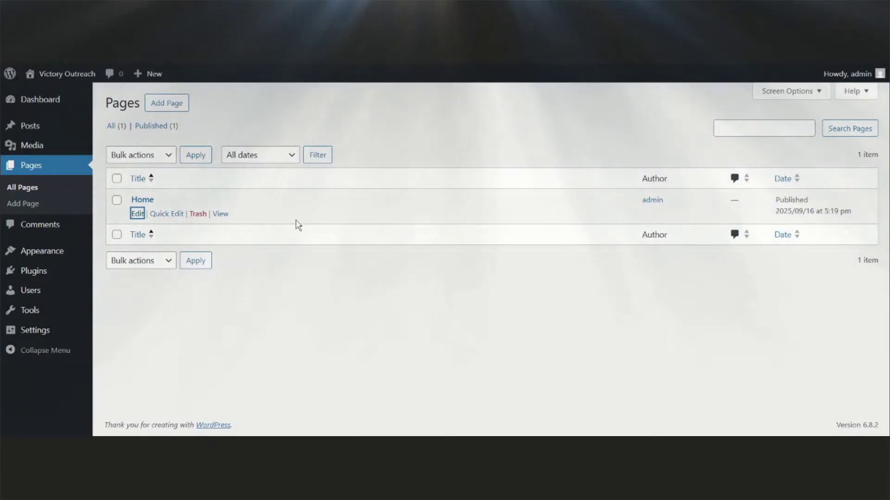
key(Return)
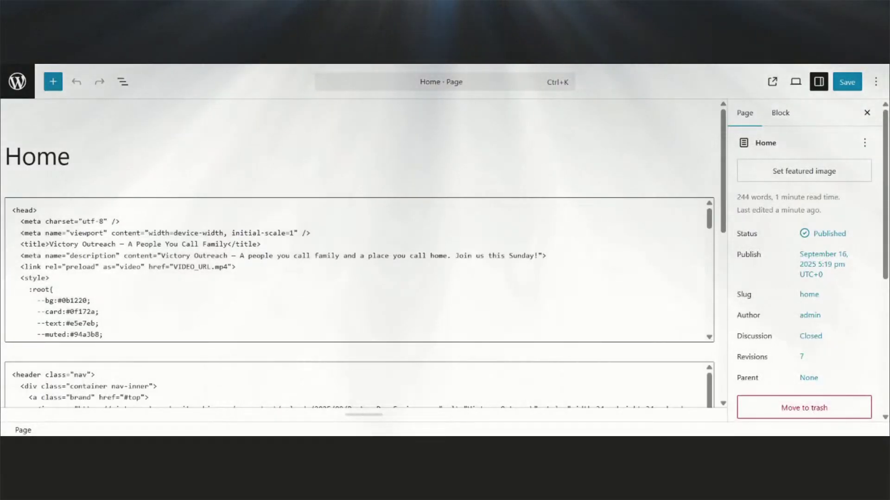
Replace FALLBACK_IMAGE.jpg in the hero block's video poster attribute with the copied church-worship.png URL, and save the page.
scroll(359, 270, down, 5)
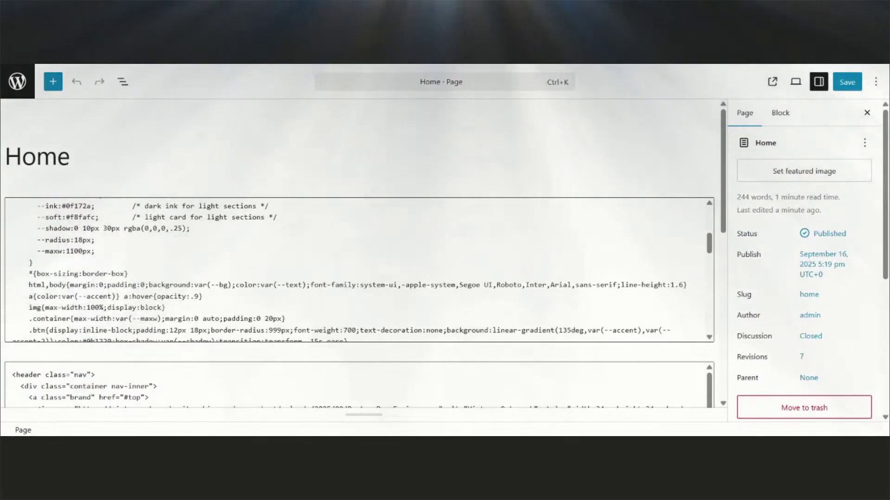
scroll(290, 349, down, 5)
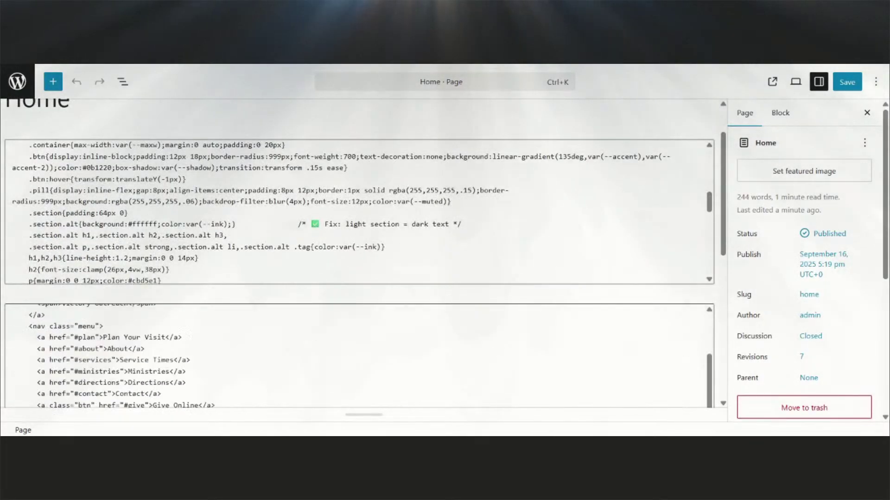
scroll(359, 255, down, 10)
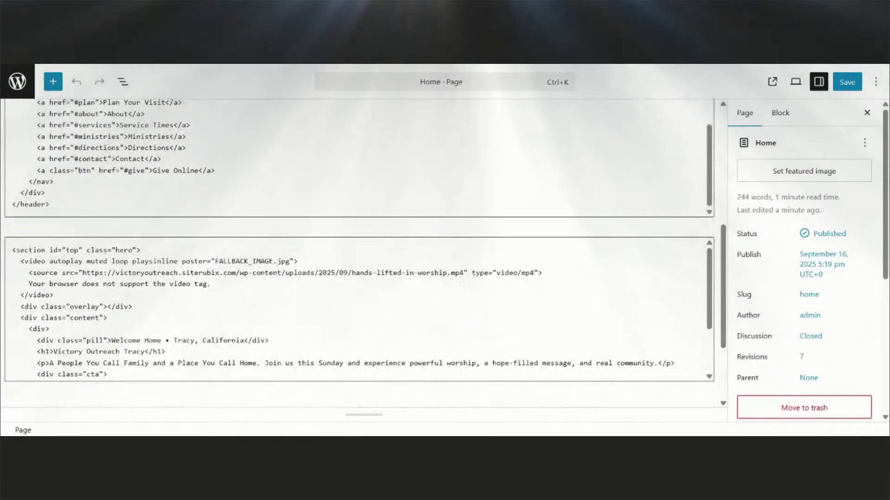
scroll(359, 309, down, 2)
scroll(359, 309, up, 2)
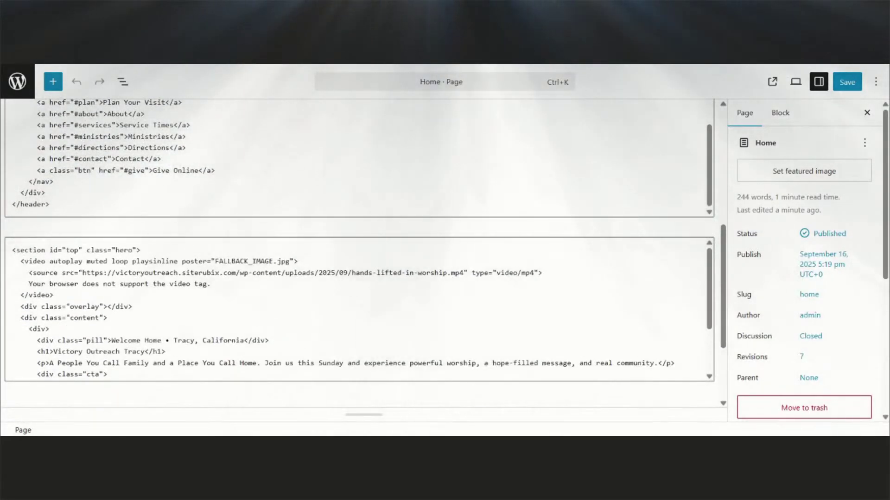
scroll(359, 310, down, 3)
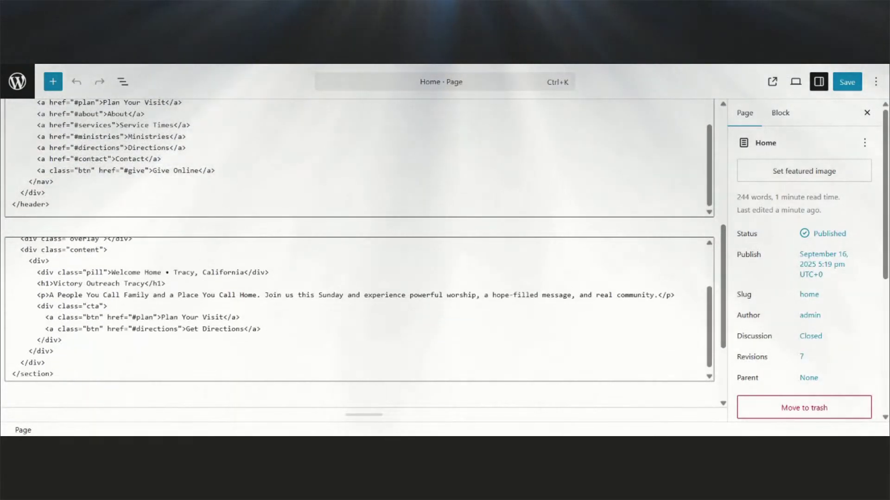
scroll(359, 310, down, 3)
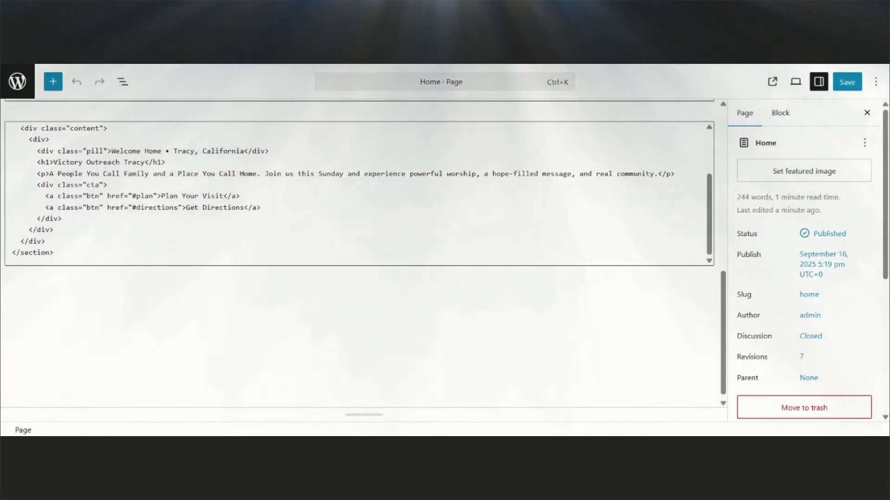
scroll(359, 195, up, 3)
scroll(359, 232, up, 3)
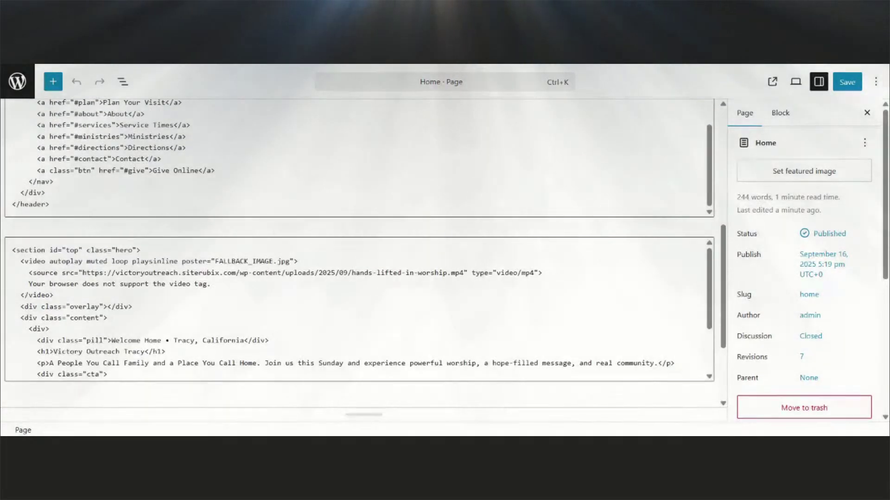
drag(141, 249, 289, 261)
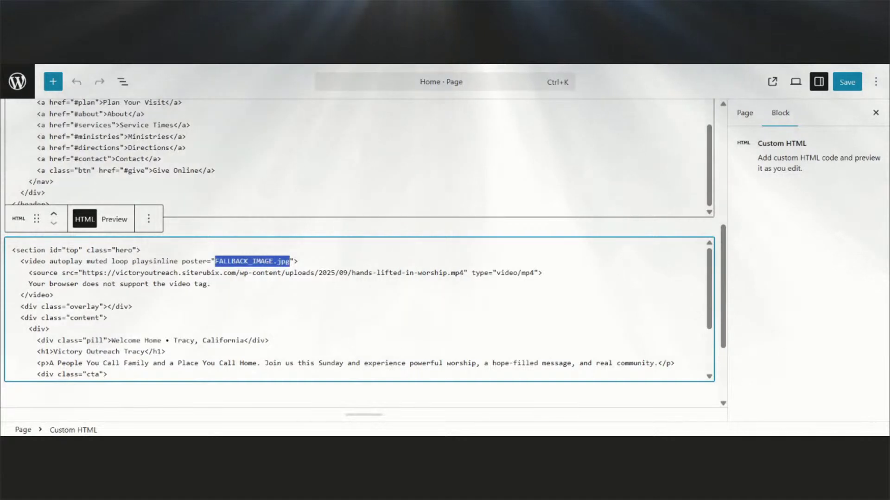
key(ctrl+v)
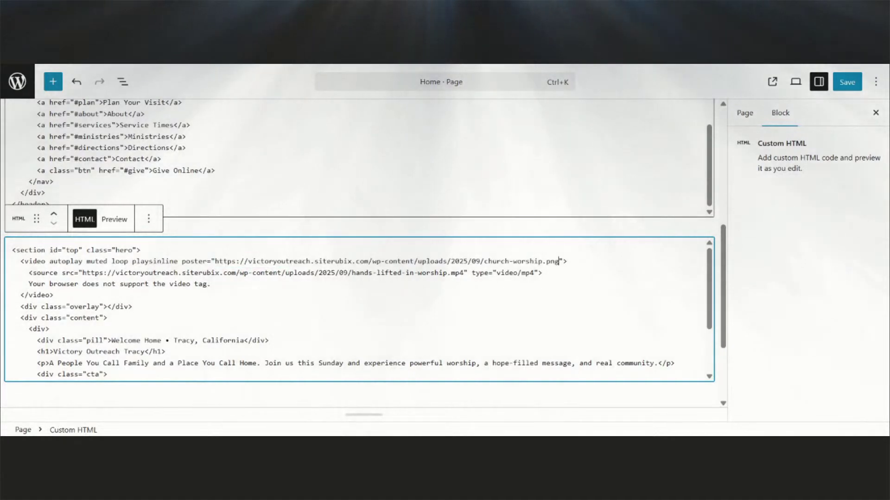
click(847, 82)
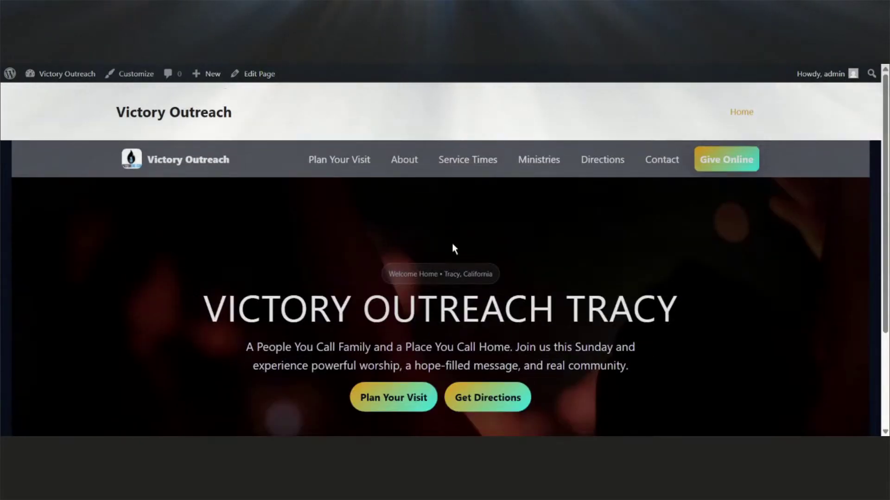
Review the live Home page from the header and hero video down to the footer, and reload it.
scroll(756, 304, down, 3)
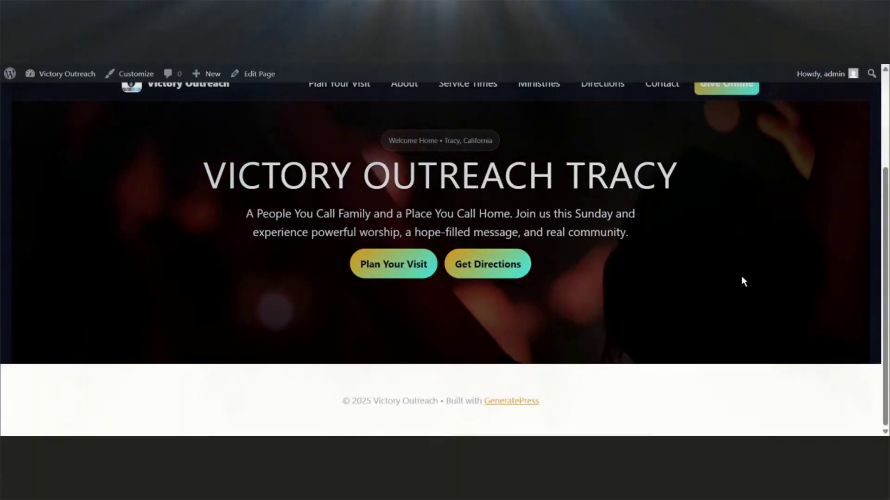
scroll(741, 277, up, 3)
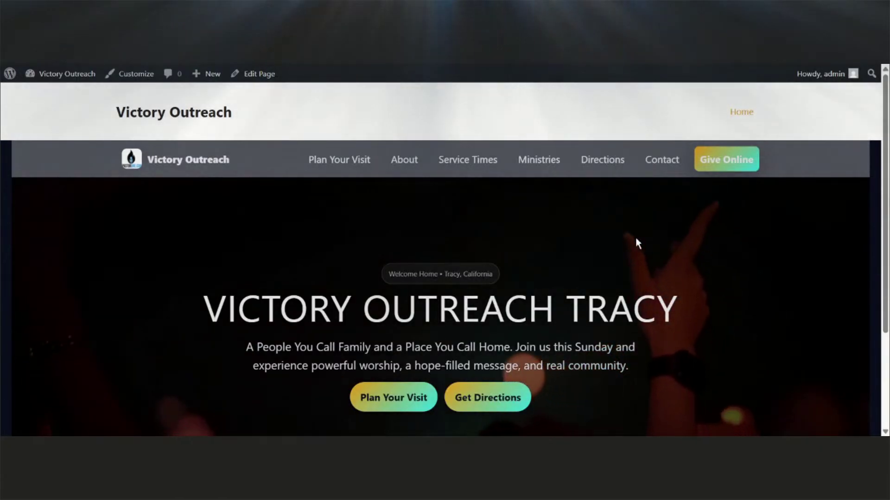
scroll(635, 239, down, 3)
key(F5)
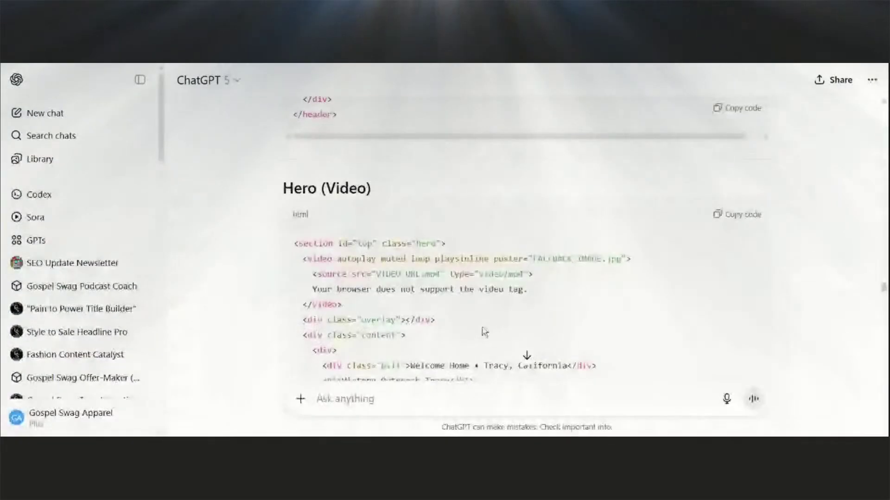
Switch to ChatGPT and copy the HTML code of the Quick Info Row section.
scroll(486, 329, down, 6)
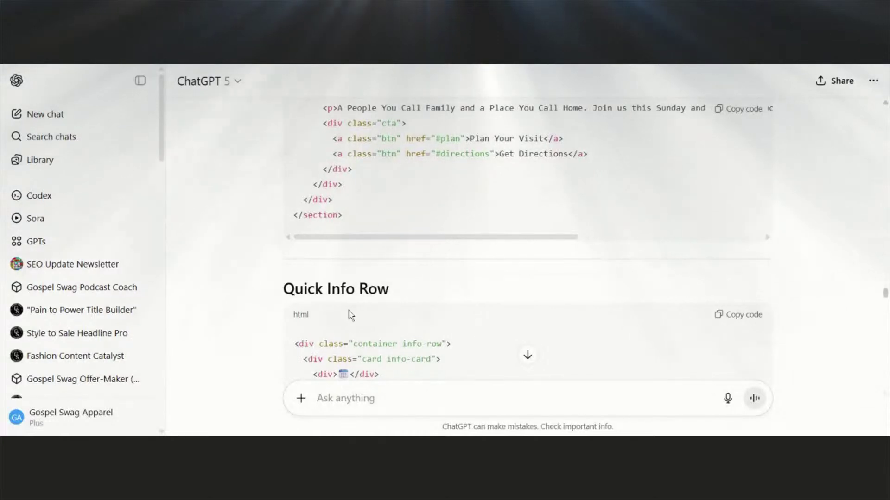
scroll(478, 282, down, 3)
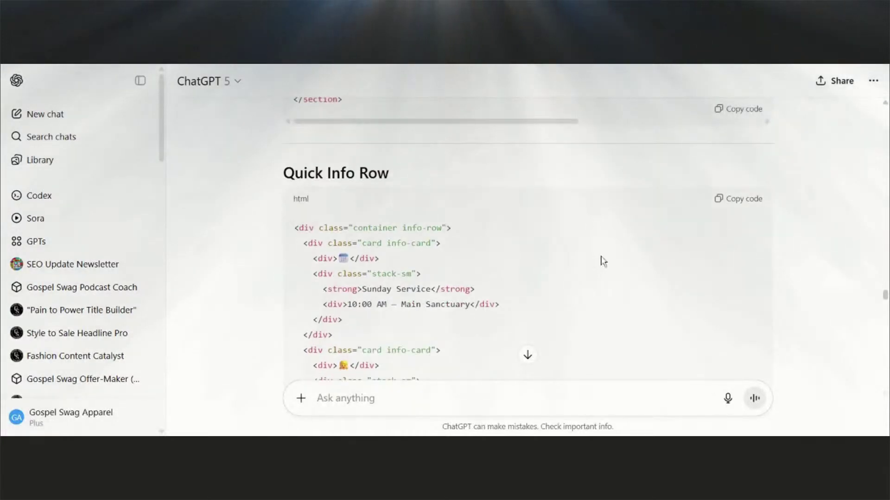
click(735, 204)
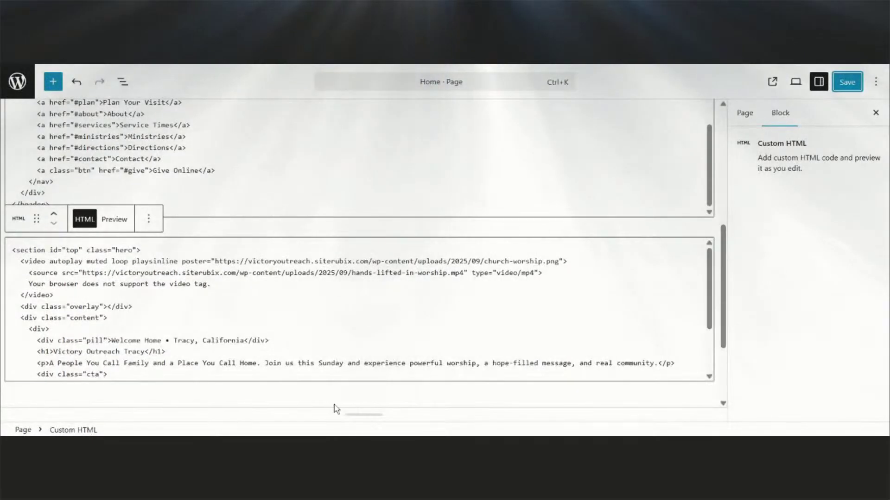
Switch to the WordPress editor, add a Custom HTML block below the hero block, paste the Quick Info Row code, and save the page.
scroll(357, 353, down, 3)
click(377, 404)
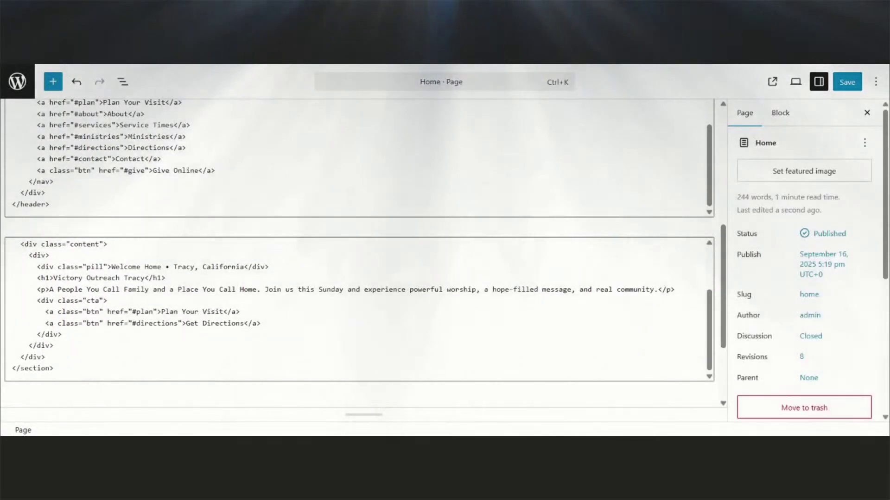
scroll(667, 345, down, 2)
click(478, 364)
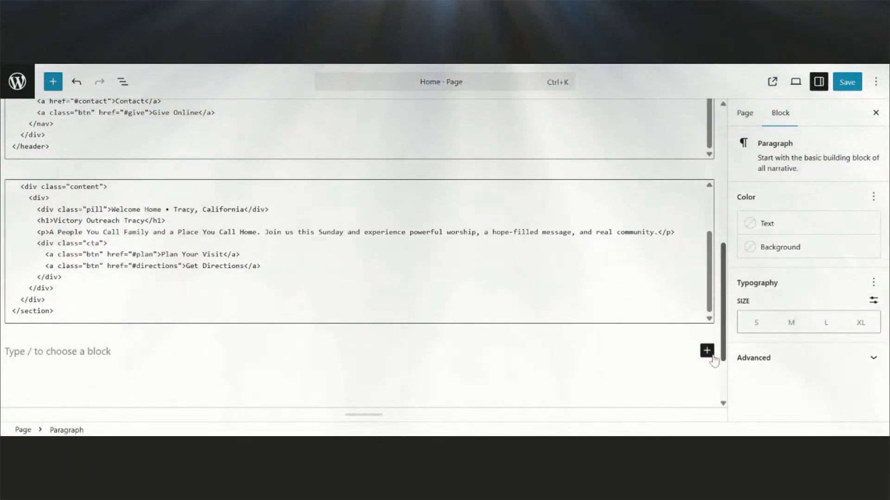
click(707, 351)
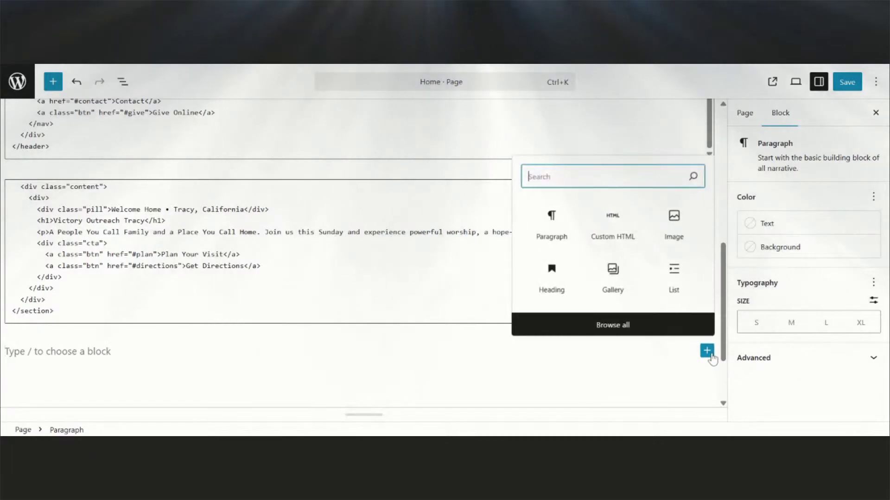
click(632, 230)
key(ctrl+v)
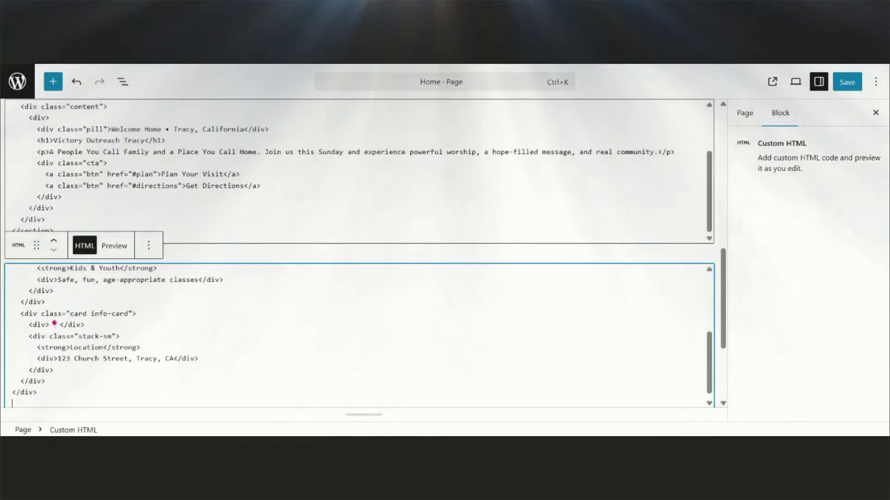
click(844, 83)
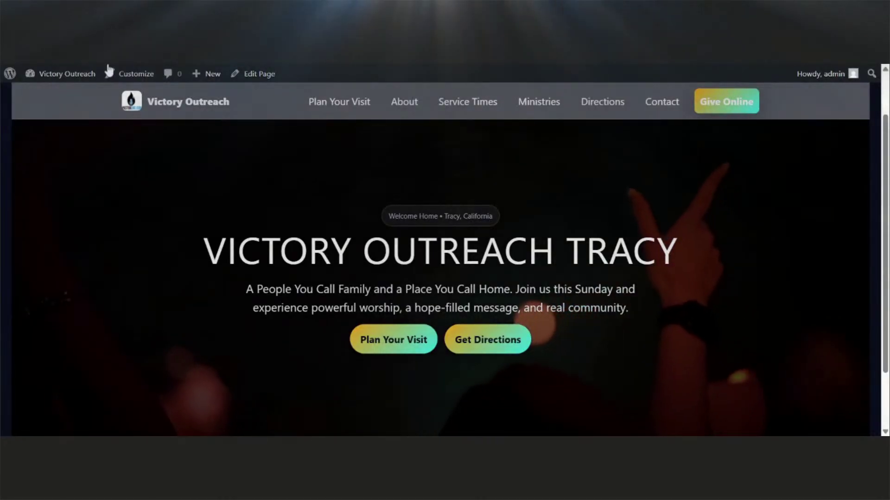
Check how the quick info cards below the hero video display on the live Home page.
scroll(500, 235, down, 3)
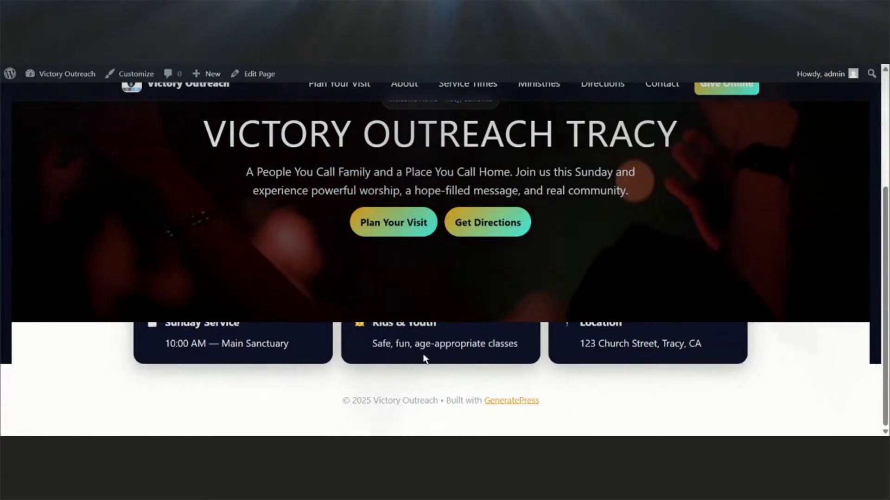
scroll(423, 358, up, 2)
scroll(423, 358, down, 2)
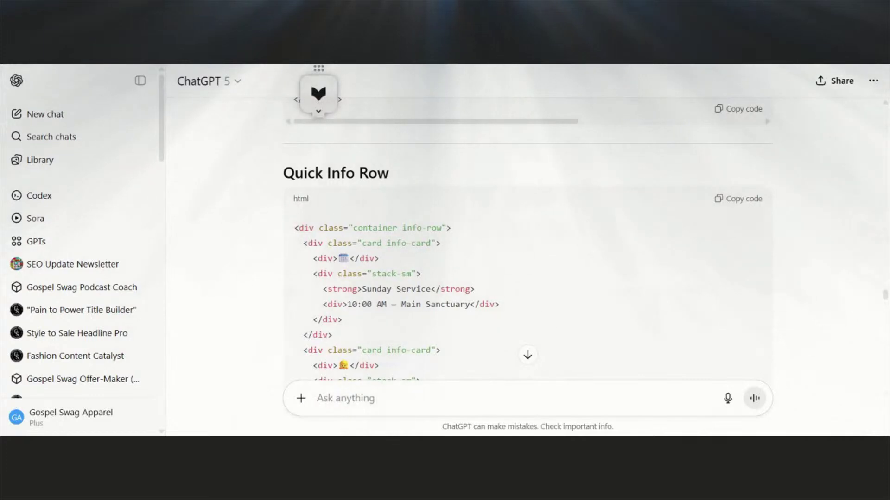
Write to ChatGPT "In the quick info row part of it is hiding behind the video hero section".
text(In the )
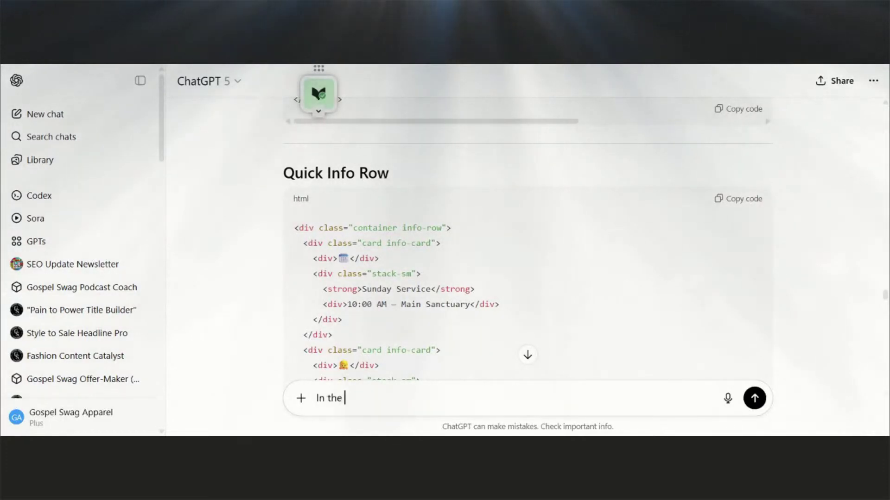
text(quick i)
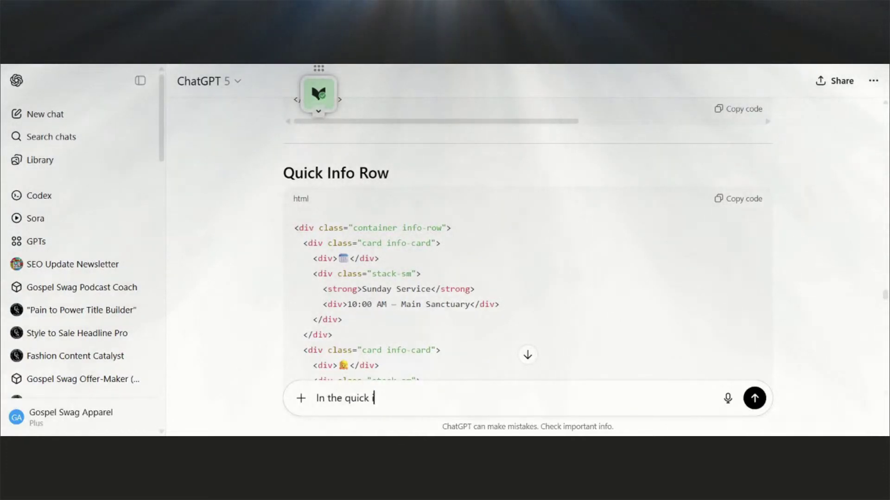
text(nfo row )
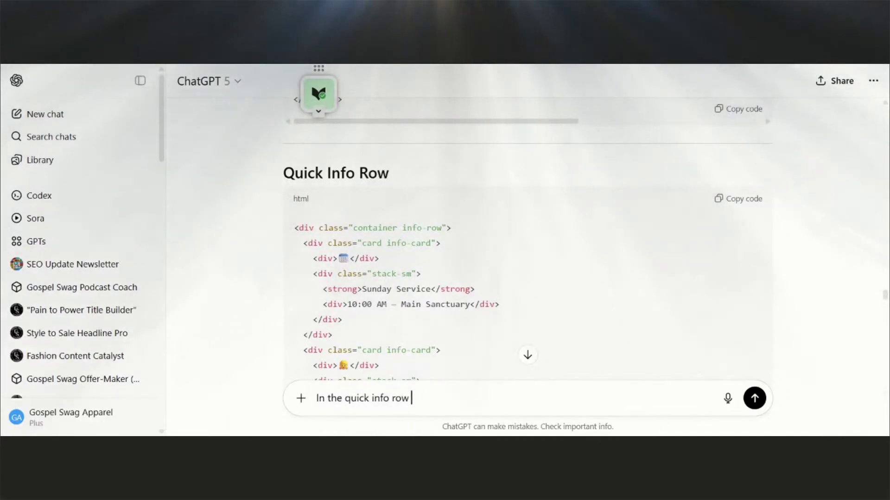
text(it is )
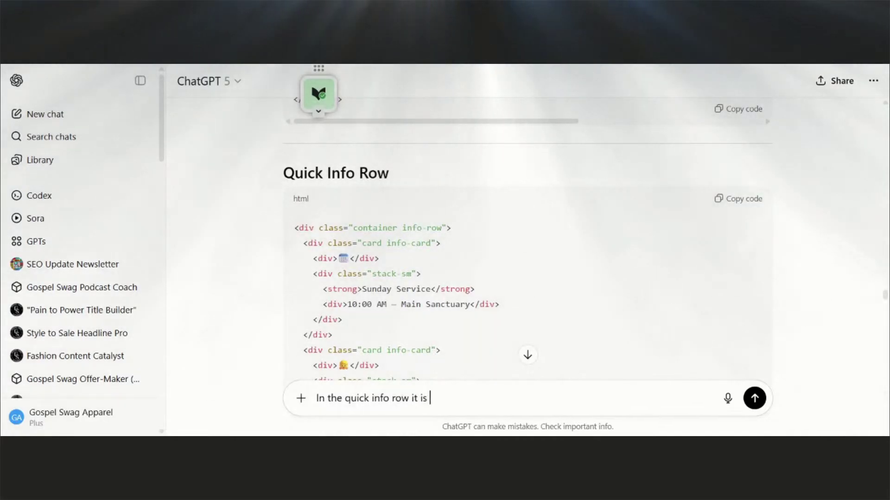
text(hidi)
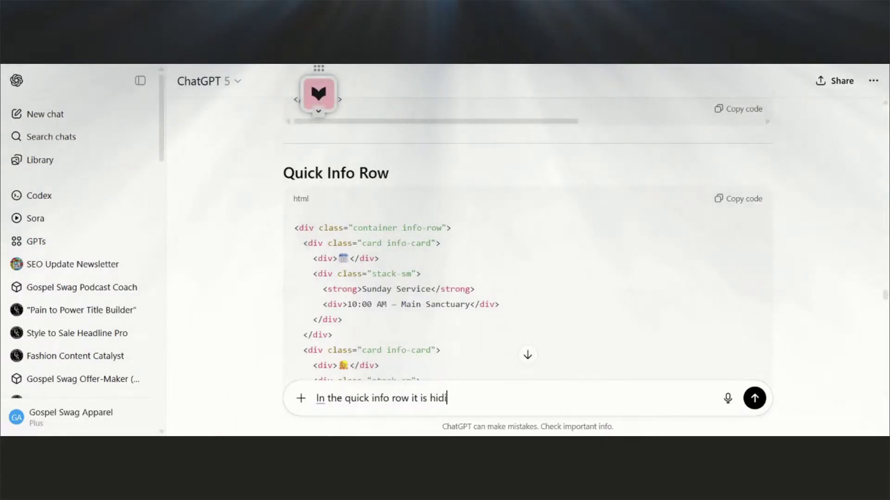
text(ng b)
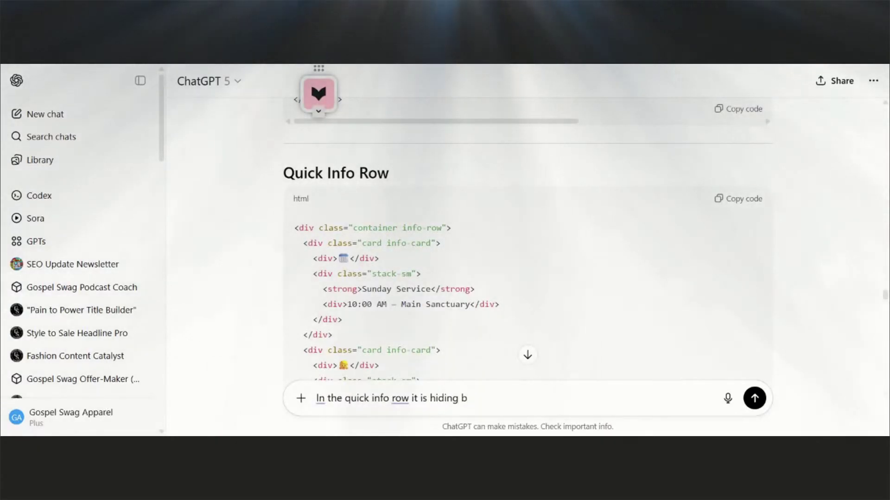
key(BackSpace)
key(BackSpace)
key(BackSpace)
key(BackSpace)
key(BackSpace)
key(BackSpace)
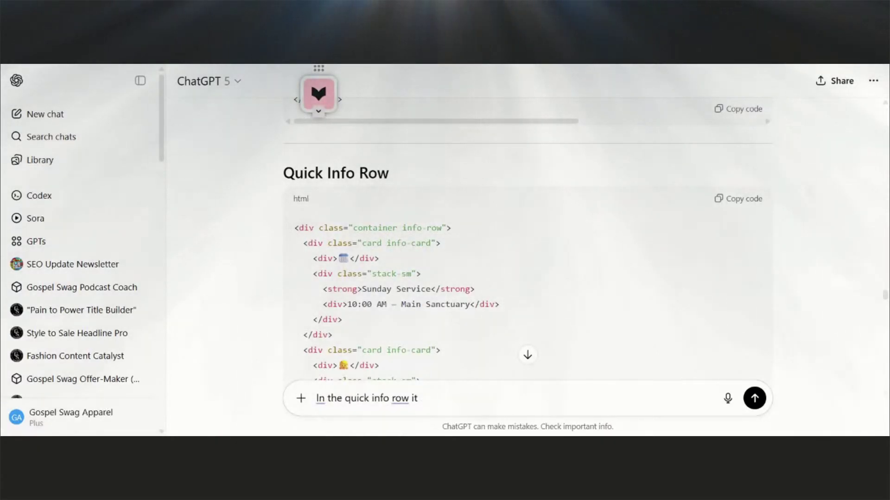
key(BackSpace)
text(t of)
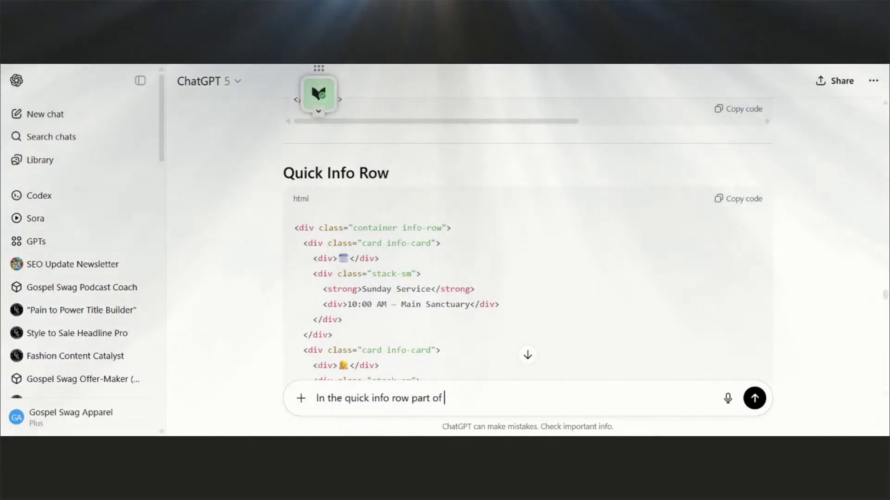
text( it is hd)
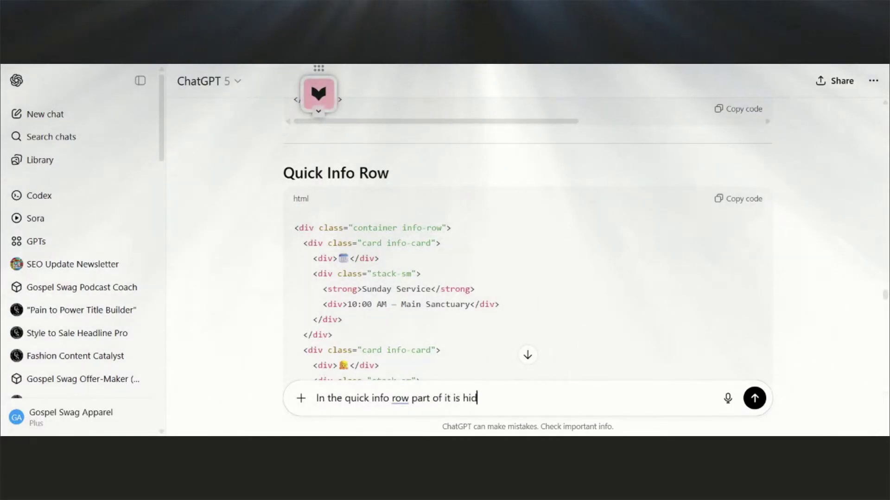
text(ing behind th)
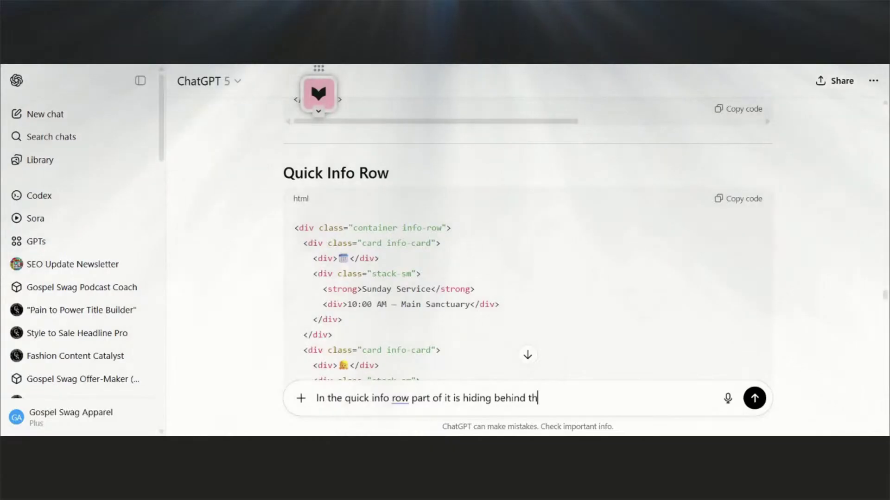
text(e di)
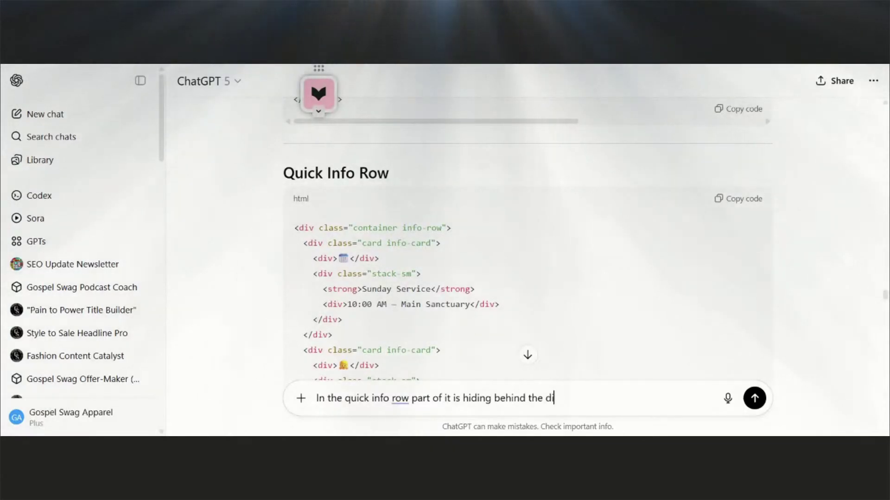
key(BackSpace)
key(BackSpace)
text(video her)
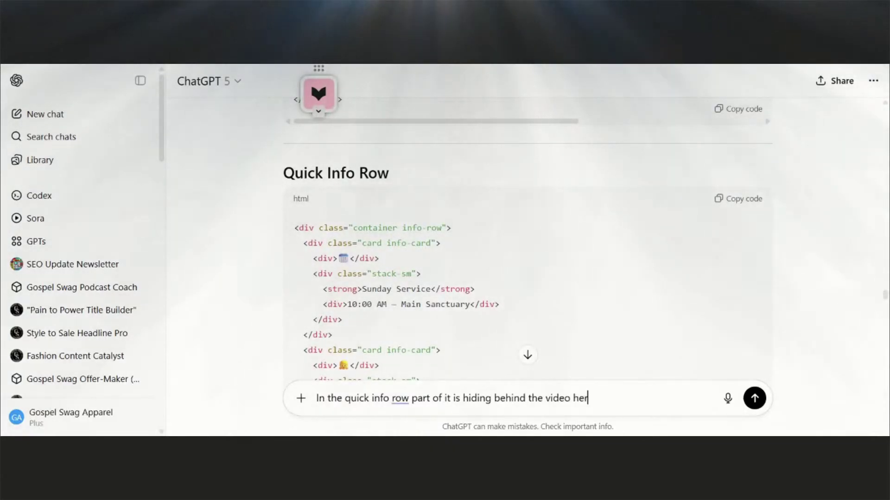
text(o section)
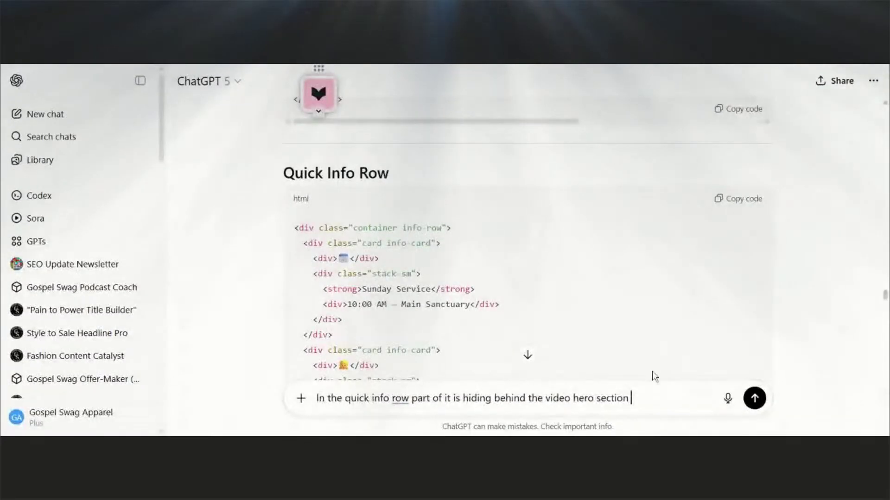
Add "Here is a screenshot" to the message, paste the screenshot of the page, and send it.
text(Here is )
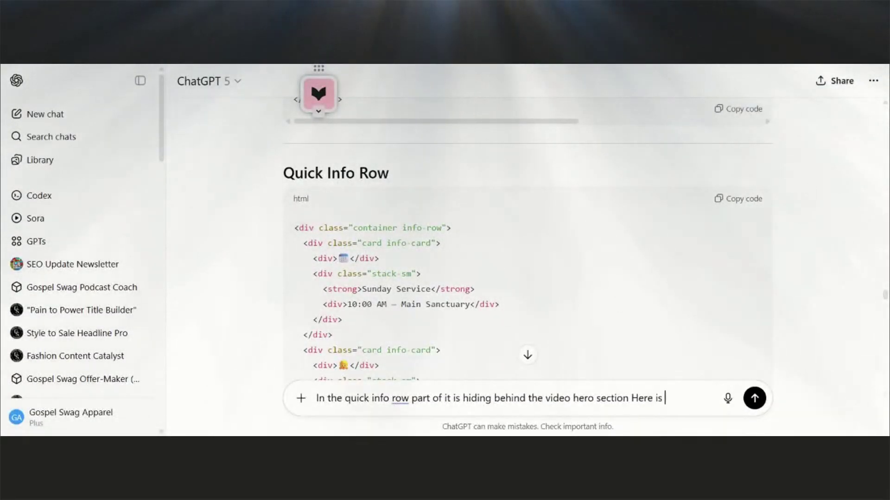
text(a scree)
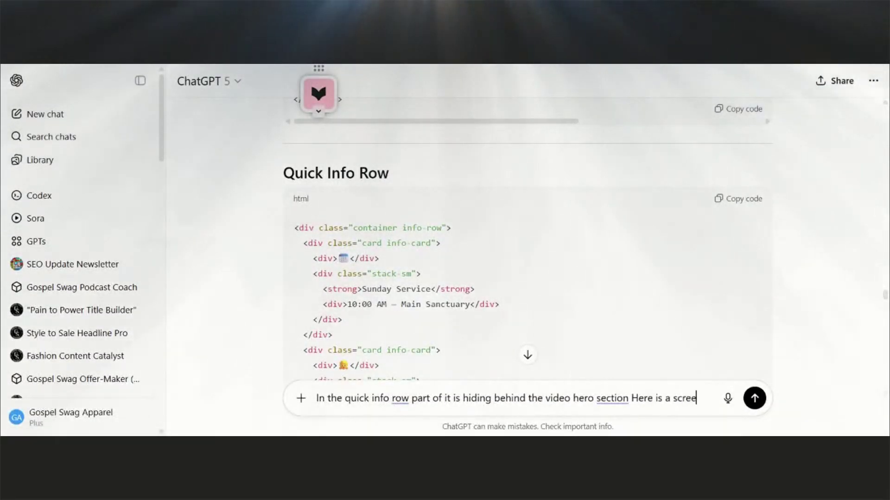
text(nshot)
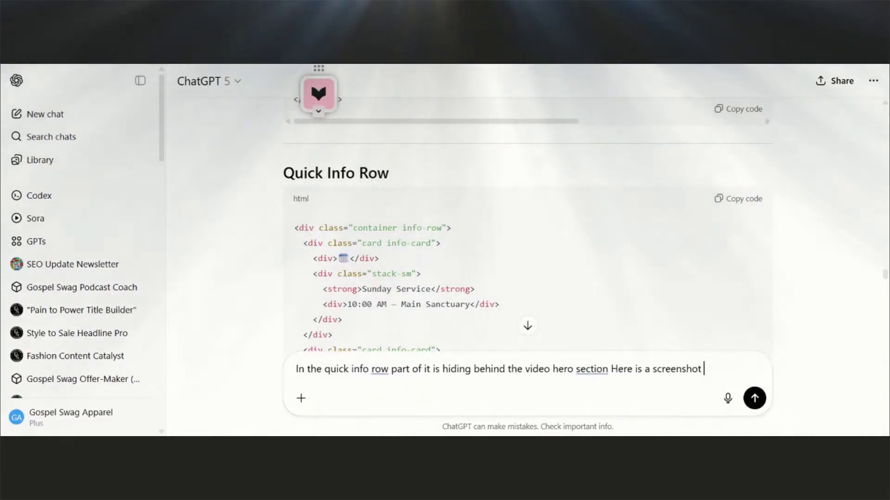
key(ctrl+v)
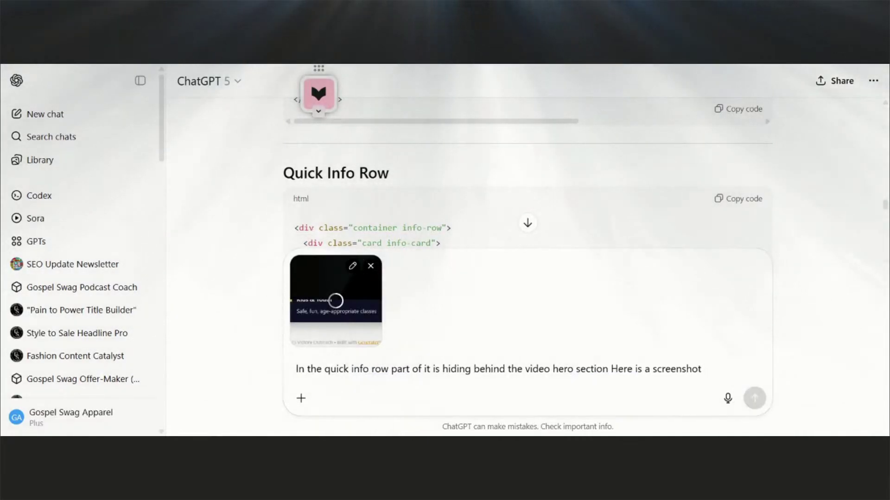
key(Return)
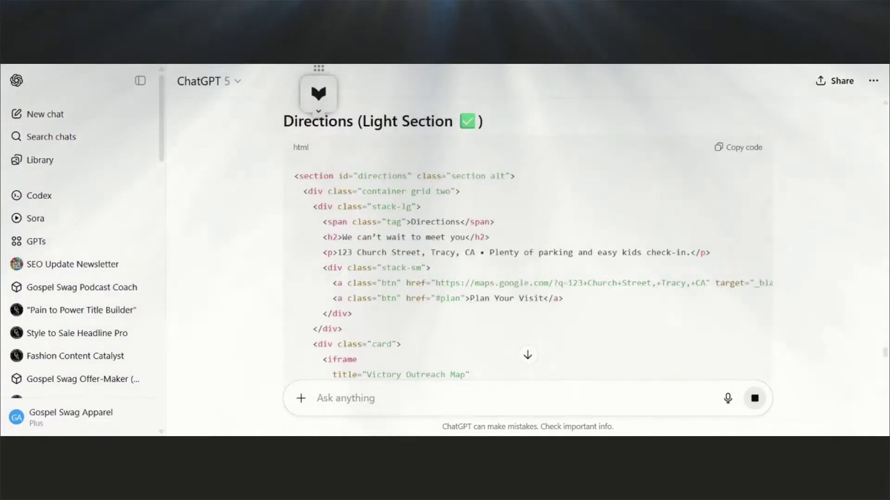
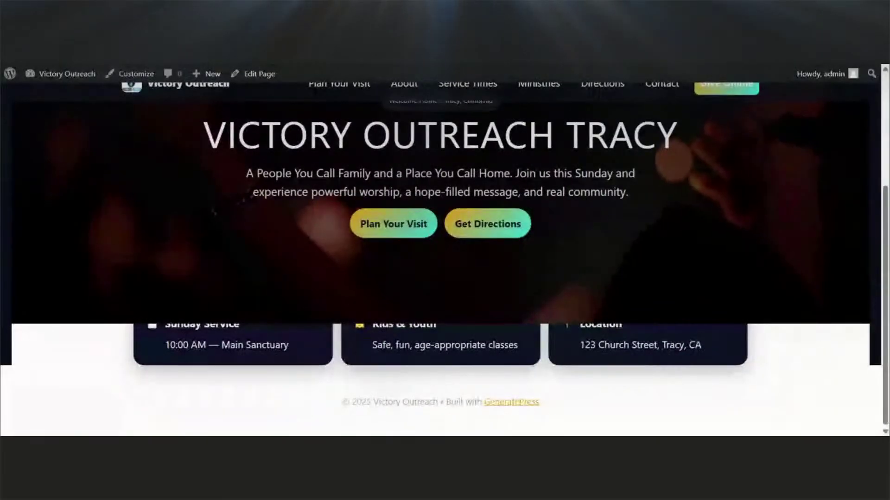
Read ChatGPT's two fixes for the clipped Quick Info Row and copy the CSS code of Option A.
scroll(440, 250, up, 4)
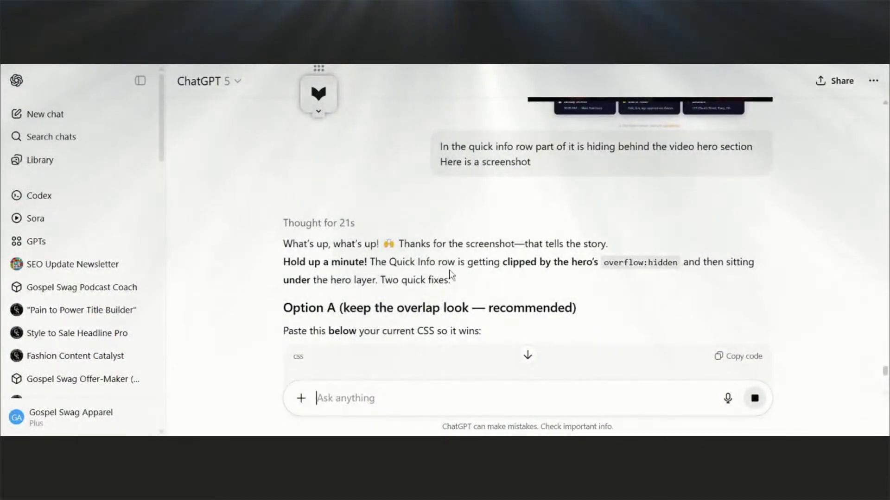
scroll(501, 254, down, 3)
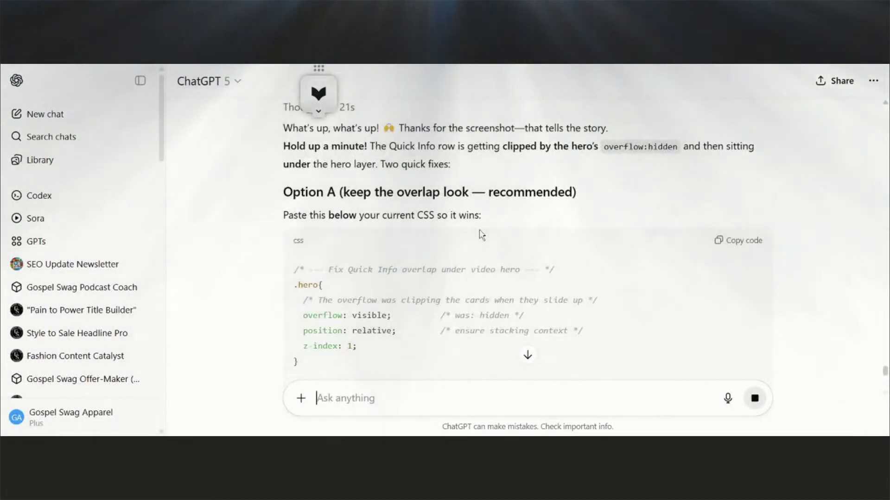
scroll(482, 235, up, 1)
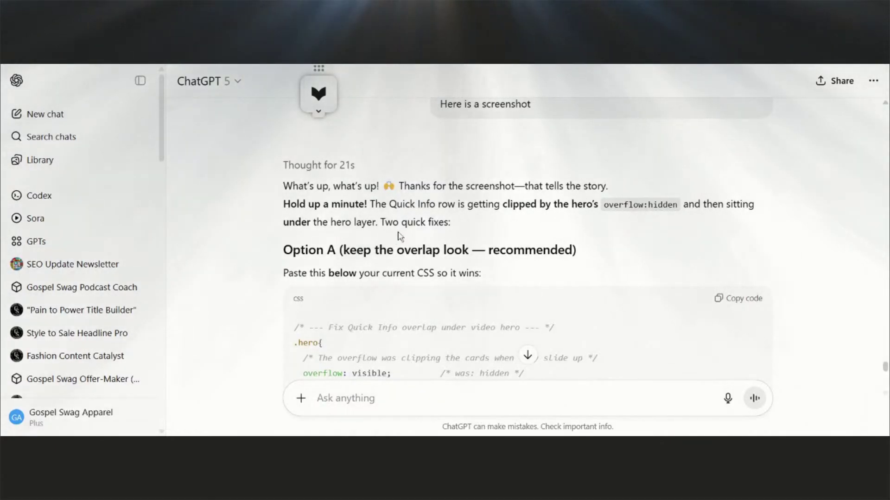
scroll(492, 229, down, 3)
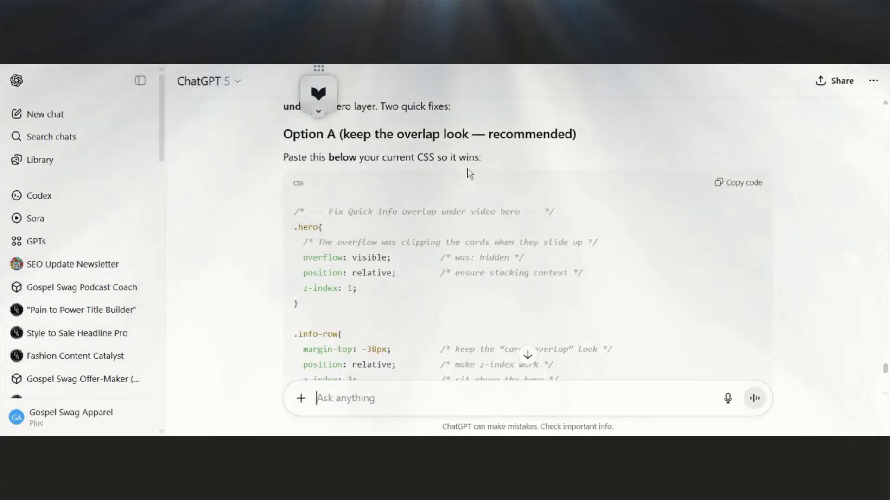
scroll(527, 222, down, 3)
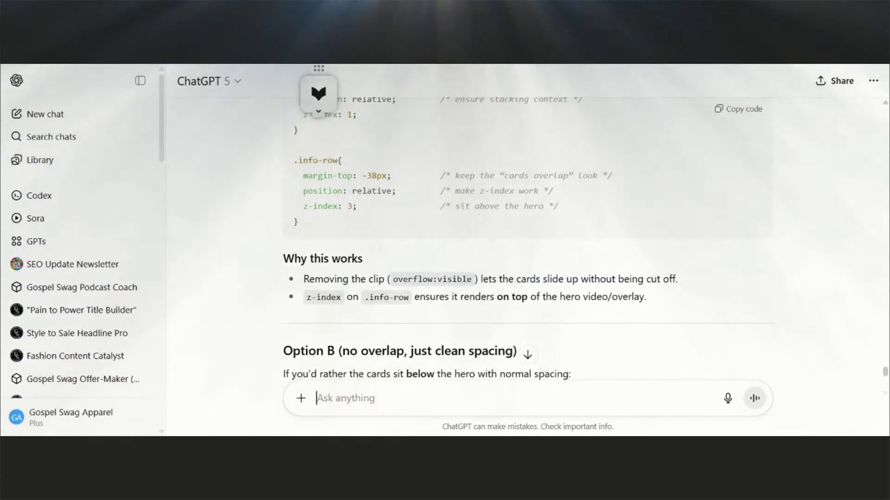
scroll(527, 232, up, 5)
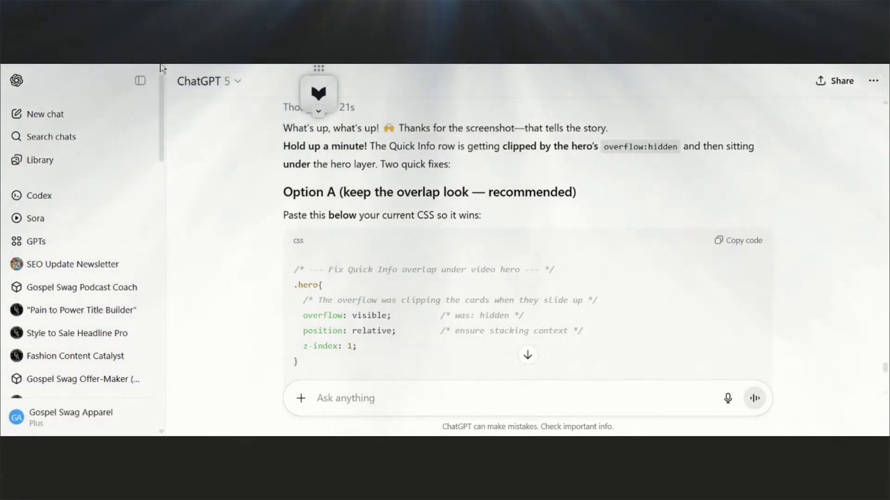
Switch to WordPress, leave the page editor, paste the Quick Info overlap fix into the customizer's Additional CSS, and publish it.
key(alt+Tab)
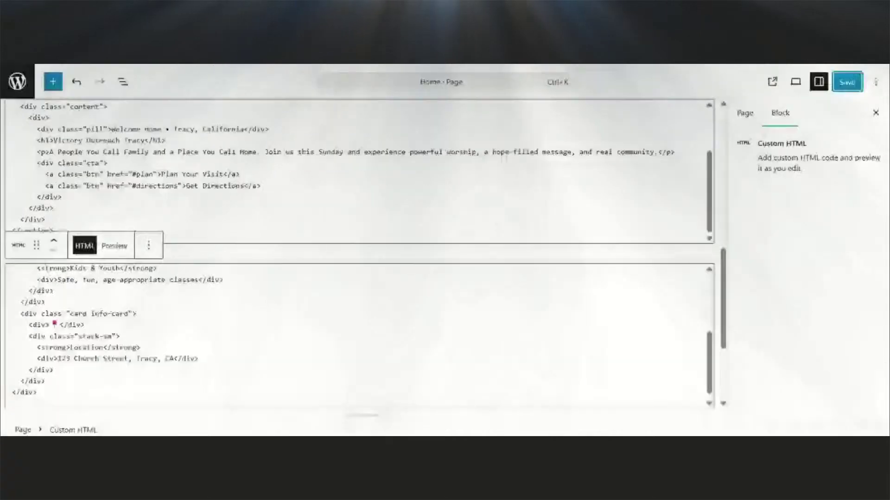
click(19, 83)
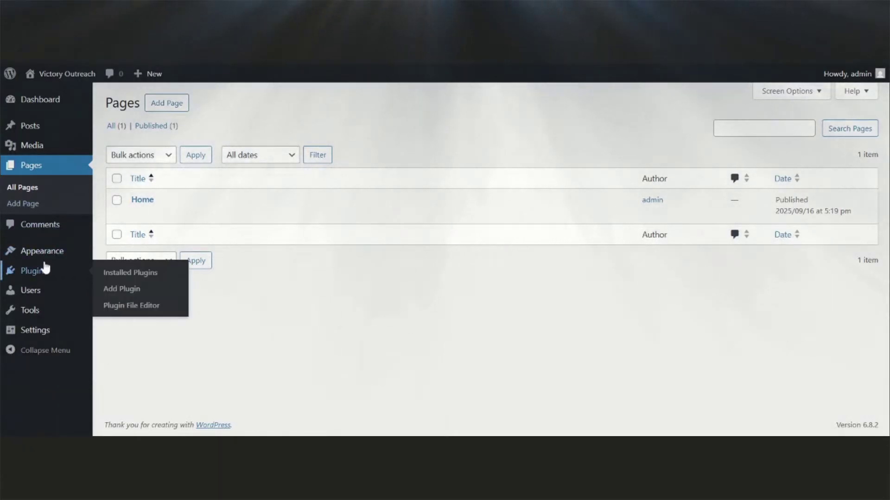
mouse_move(42, 260)
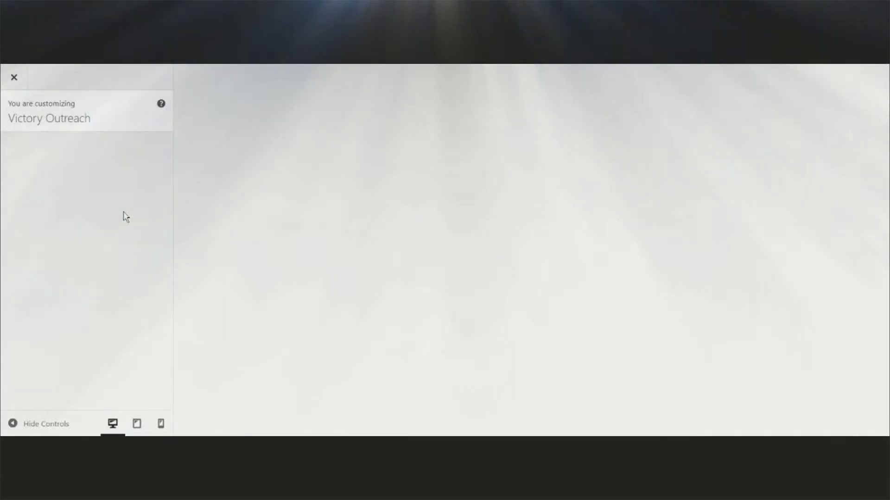
scroll(127, 218, down, 1)
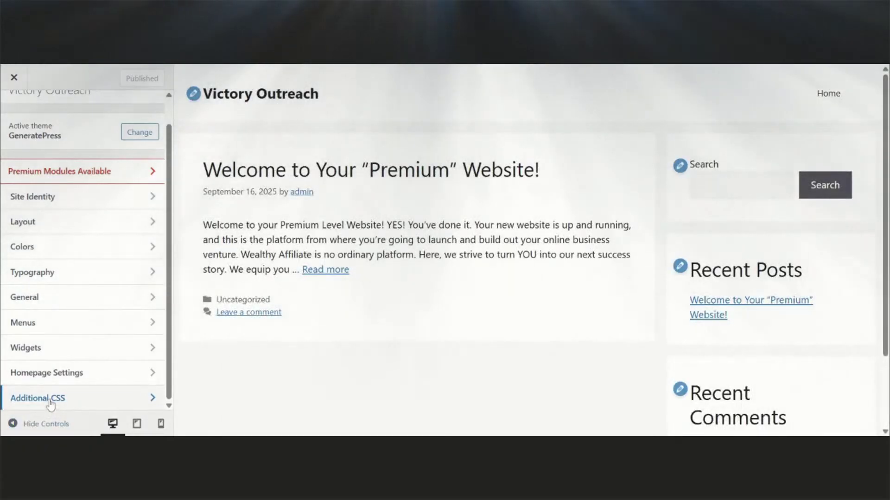
click(51, 403)
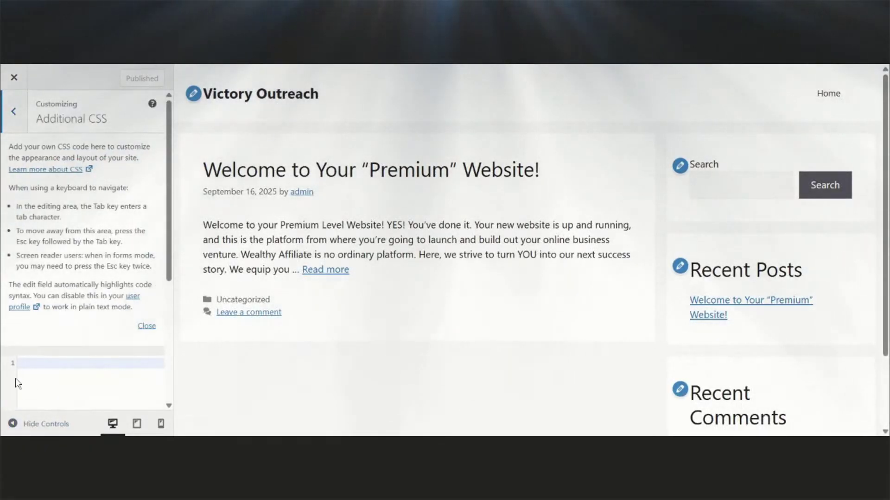
text(/* --- Fix Quick Info overlap under video hero --- */ .hero{   /* The overflow was clipping the cards when they slide up */   overflow: visible;          /* was: hidden */   position: relative;         /* ensure stacking context */   z-index: 1; }  .info-row{   margin-top: -38px;          /* keep the "cards overlap" look */   position: relative;         /* make z-index work */   z-index: 3;                 /* sit above the hero */ })
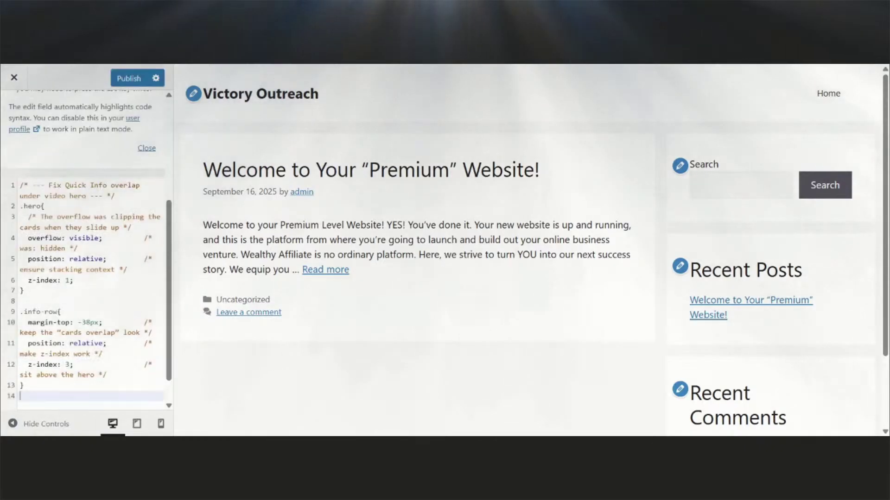
click(125, 79)
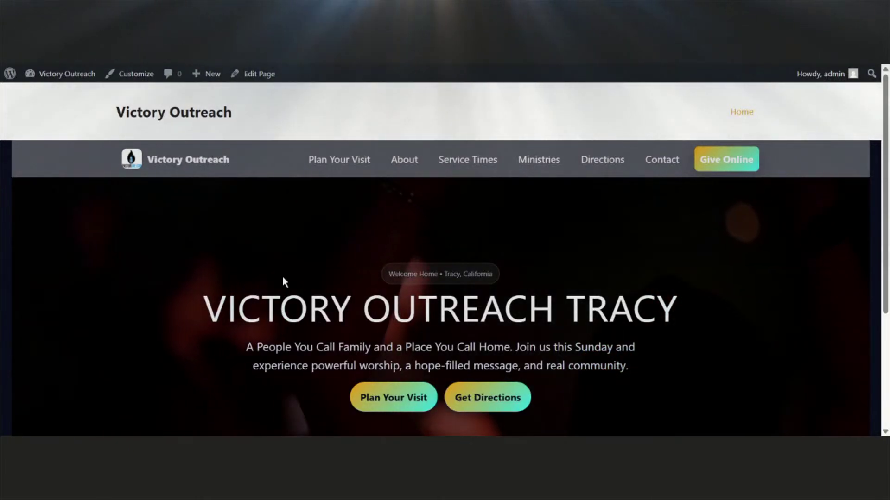
Check on the live Home page how the quick info cards overlap the hero video with the CSS fix applied.
scroll(299, 259, down, 3)
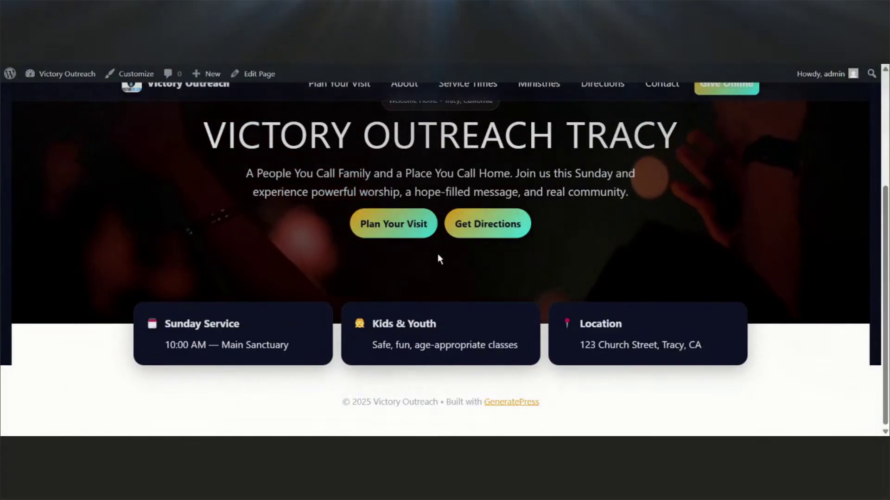
scroll(437, 255, up, 3)
scroll(438, 258, down, 3)
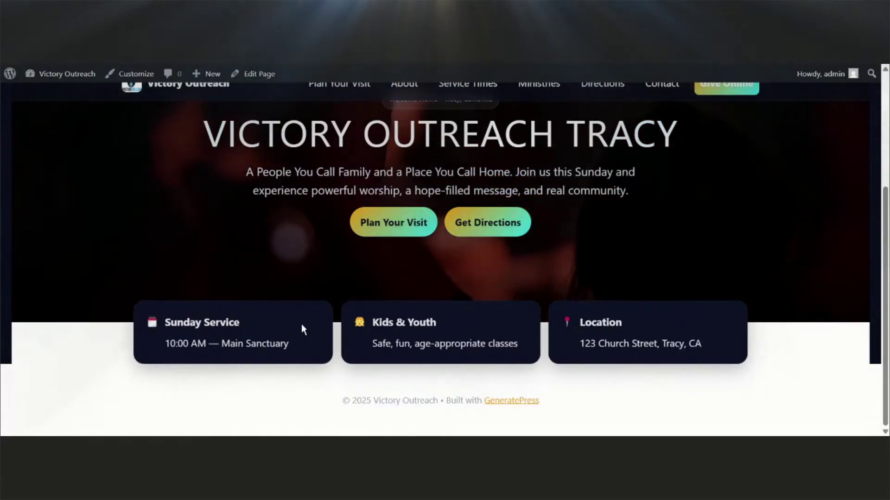
scroll(301, 324, up, 3)
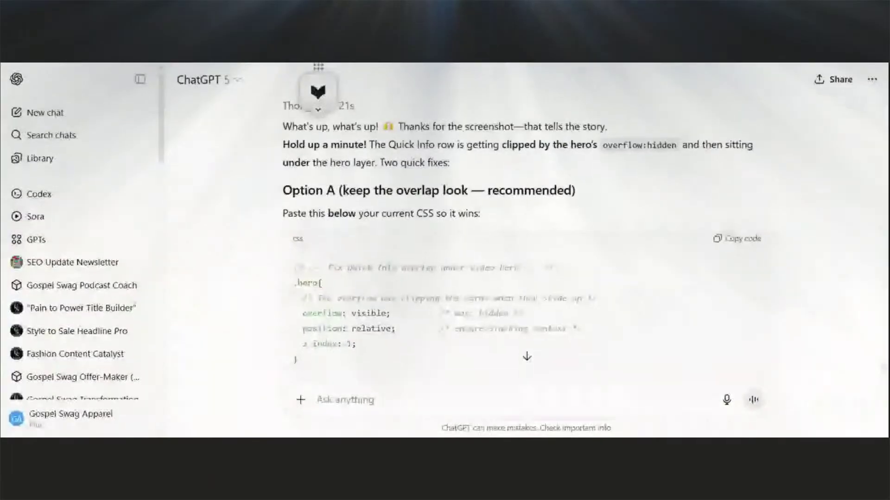
Find the Plan Your Visit (Light Section) block in the ChatGPT conversation and copy its HTML code.
scroll(527, 231, down, 5)
scroll(498, 290, down, 20)
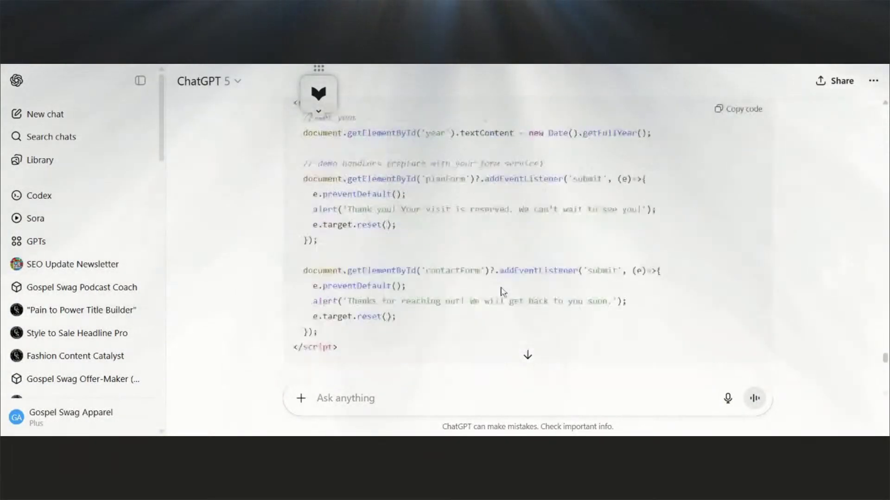
scroll(498, 290, up, 15)
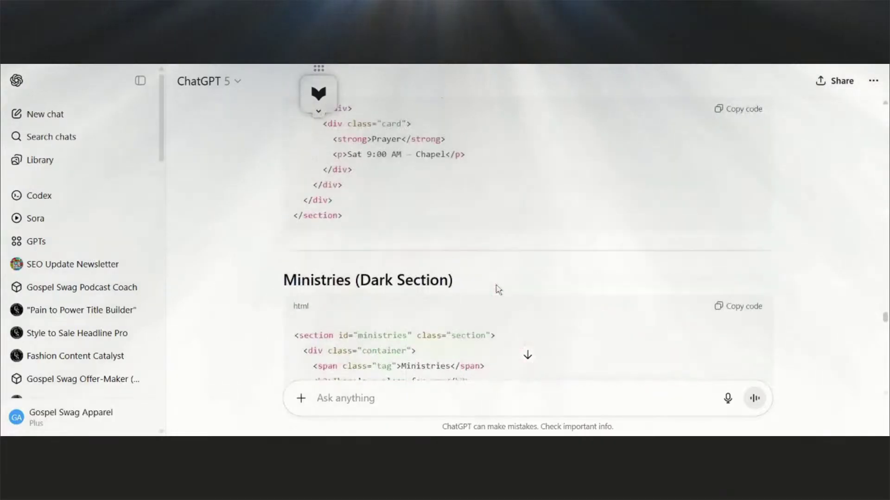
scroll(497, 289, up, 5)
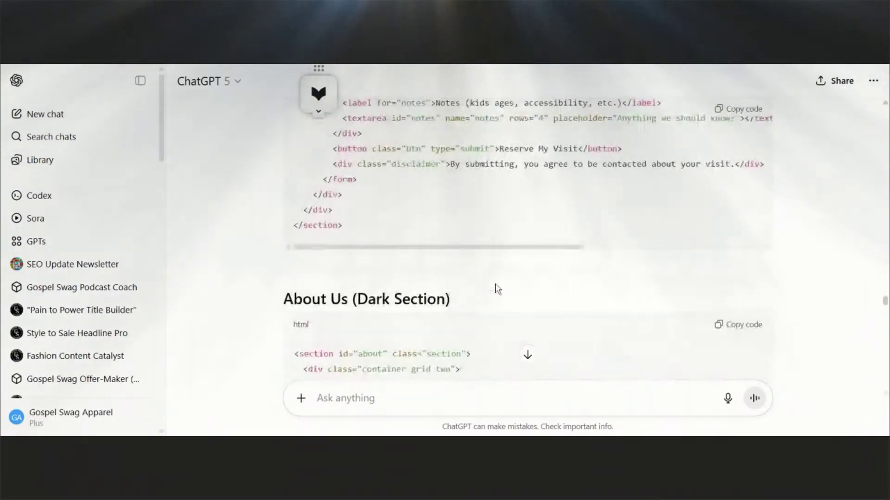
scroll(497, 290, up, 15)
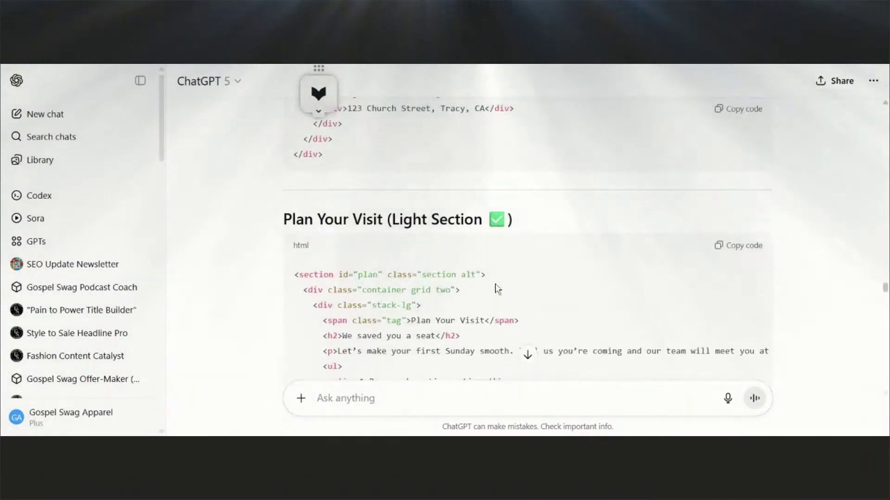
scroll(497, 289, up, 3)
scroll(497, 288, down, 12)
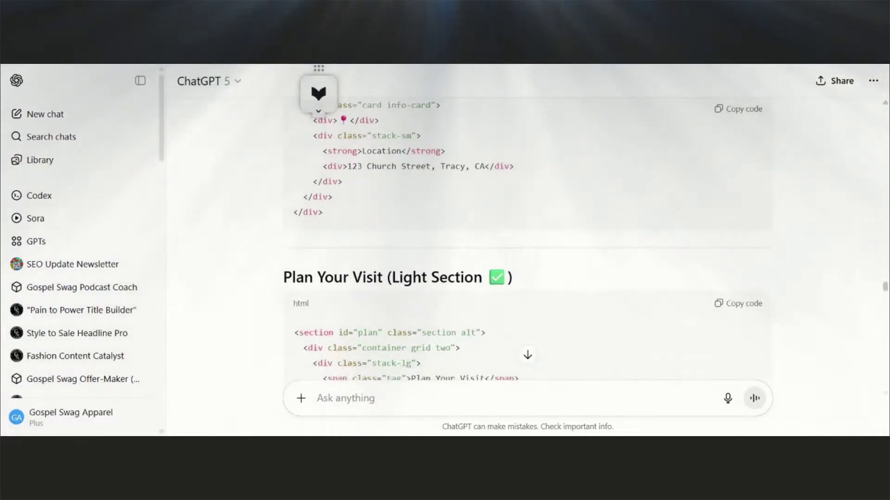
Switch to WordPress, open the Home page for editing, and save it with the Plan Your Visit HTML in a new Custom HTML block at the end.
click(412, 64)
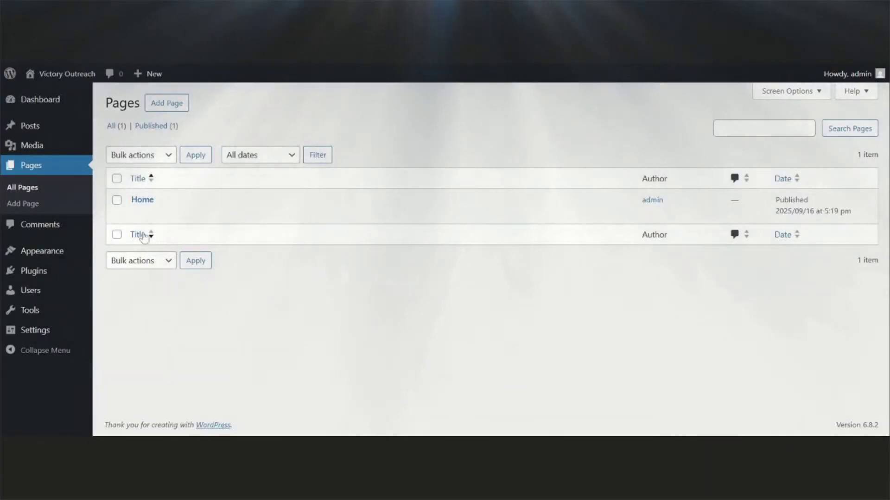
click(138, 214)
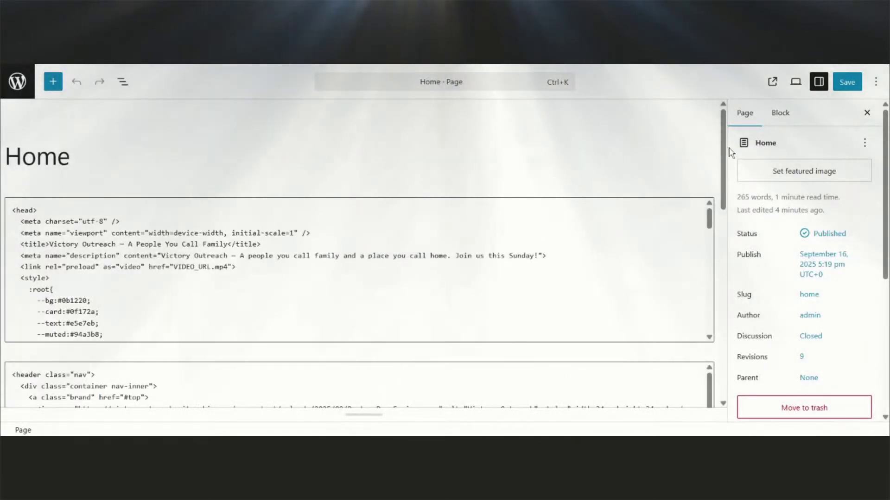
drag(729, 151, 733, 355)
click(352, 333)
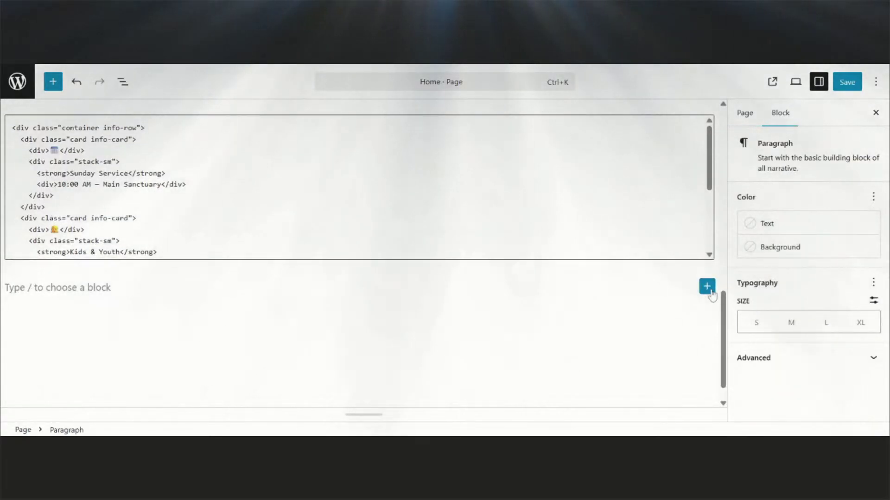
click(707, 286)
click(612, 369)
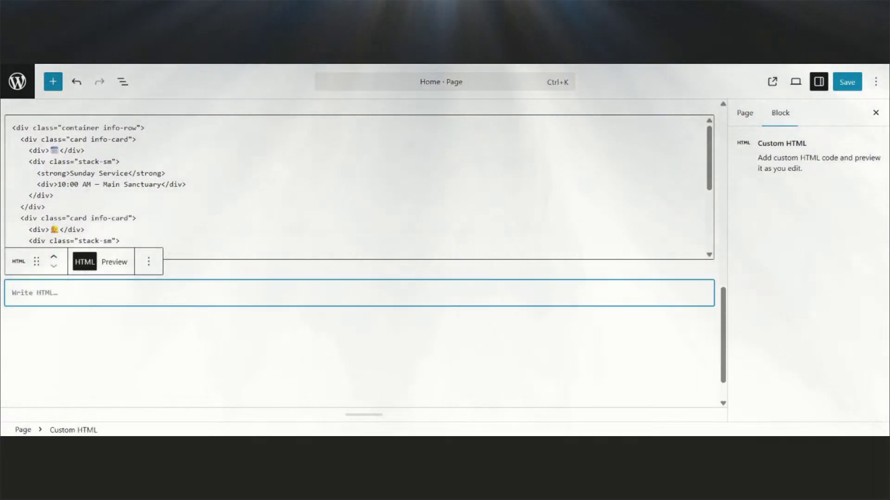
key(ctrl+v)
click(847, 82)
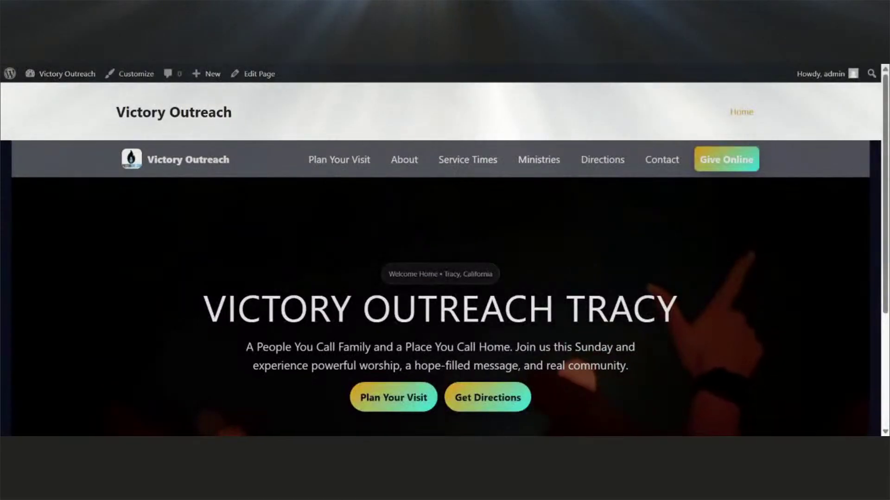
Reload the live Home page and examine the Plan Your Visit section and its form below the quick info cards.
scroll(228, 116, down, 4)
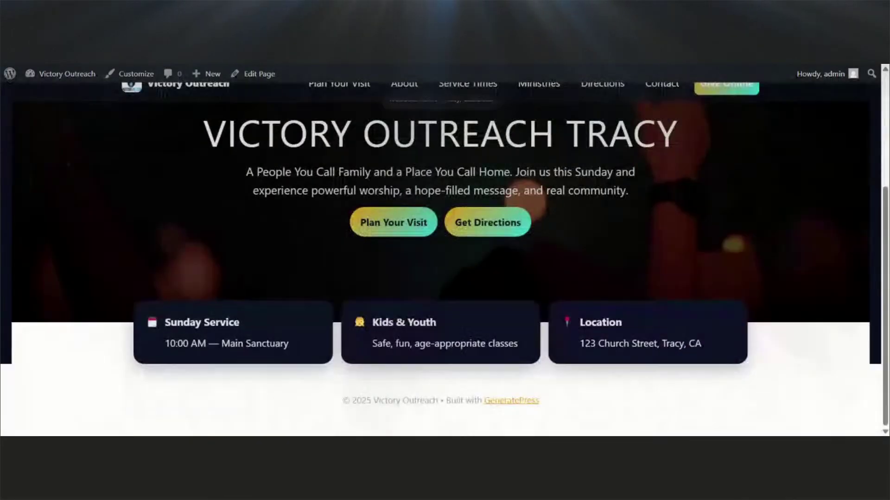
scroll(357, 223, up, 4)
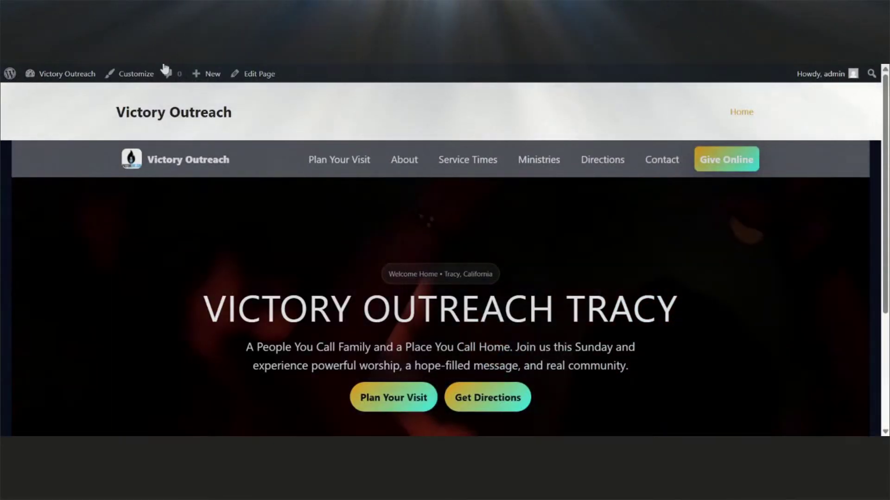
scroll(411, 236, down, 4)
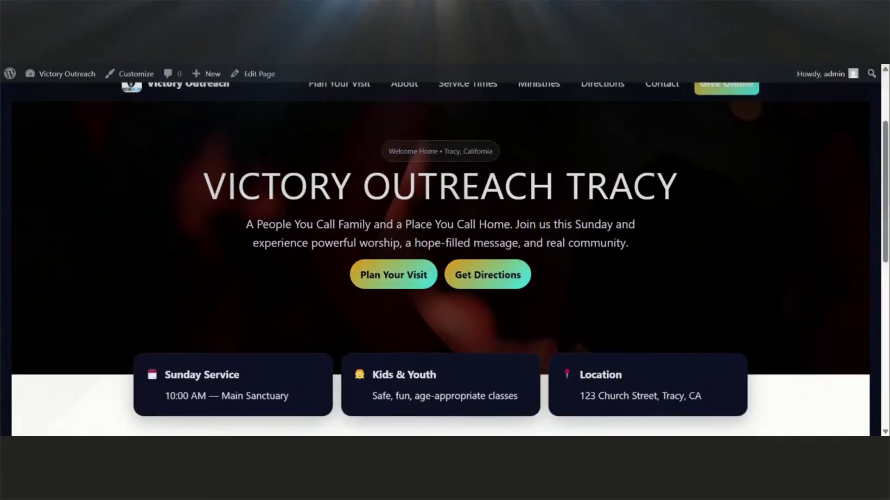
scroll(412, 238, down, 4)
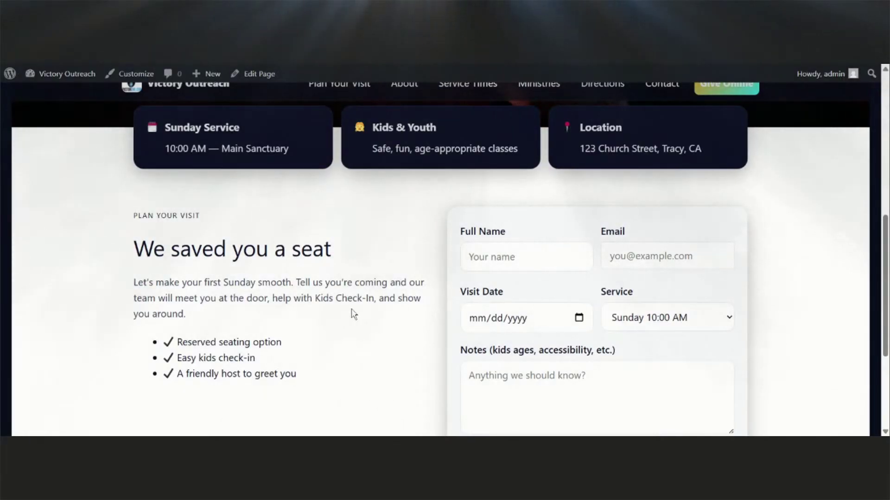
scroll(262, 324, down, 3)
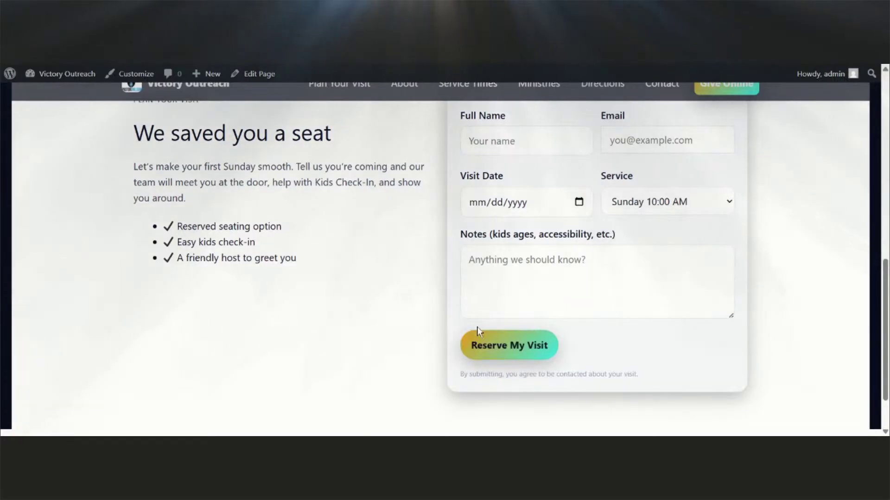
scroll(468, 336, up, 5)
scroll(545, 291, down, 5)
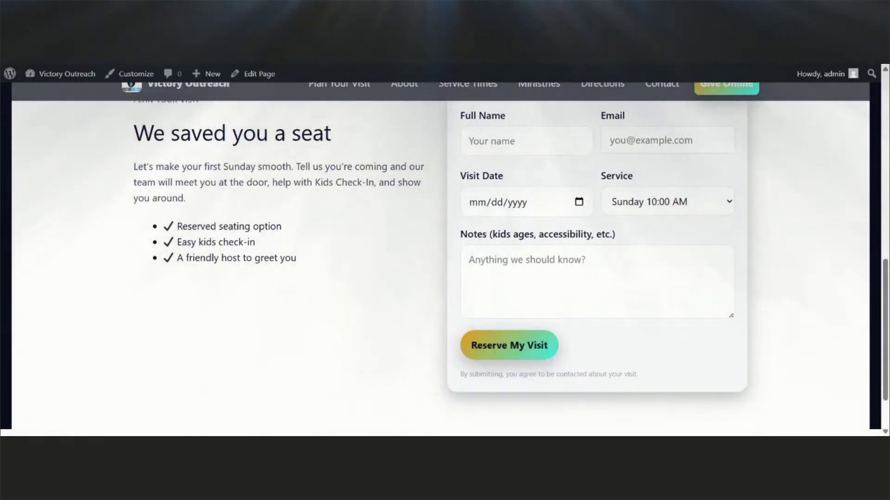
scroll(546, 293, up, 6)
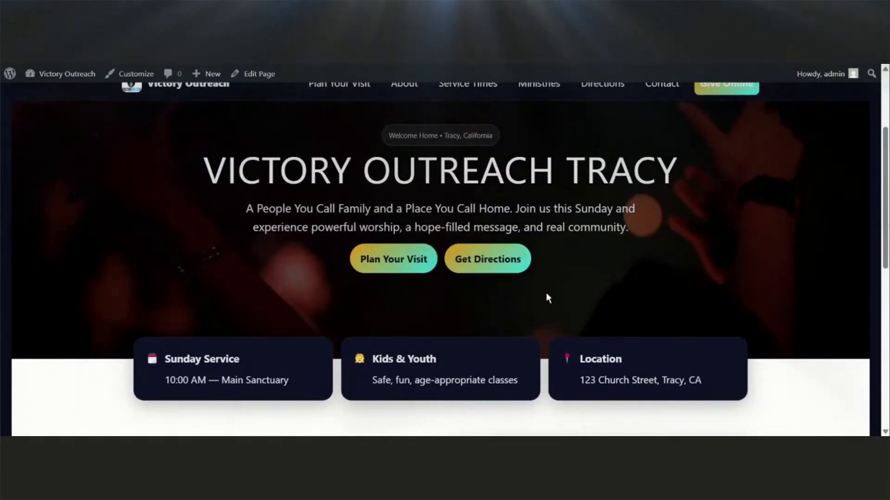
scroll(546, 293, down, 6)
scroll(546, 293, up, 2)
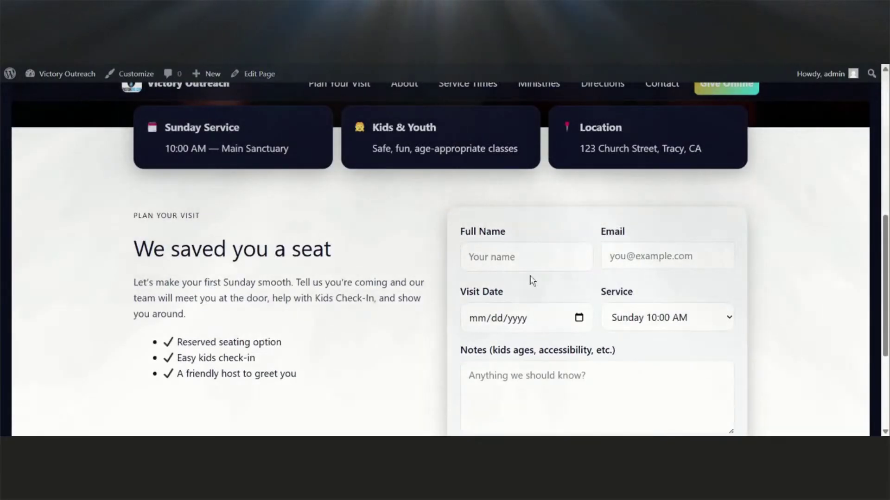
scroll(531, 280, down, 3)
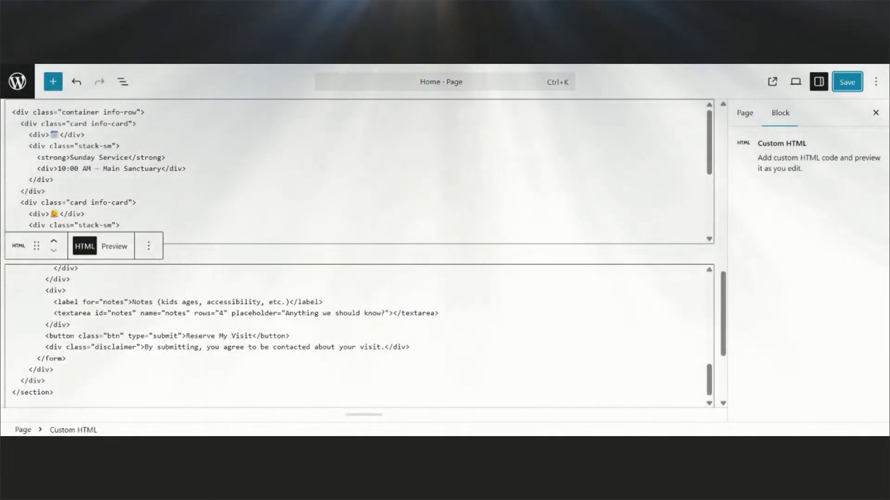
Return to the ChatGPT conversation and copy the HTML code of the About Us (Dark Section) block.
scroll(357, 167, down, 5)
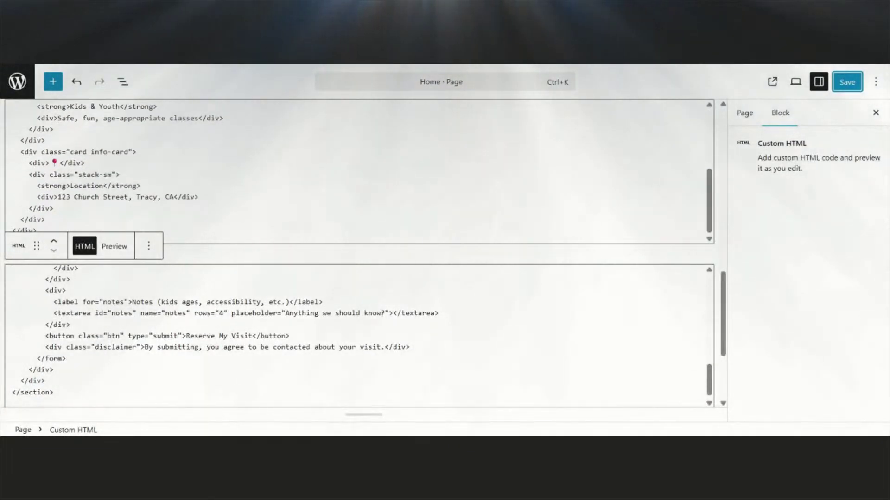
scroll(357, 336, down, 1)
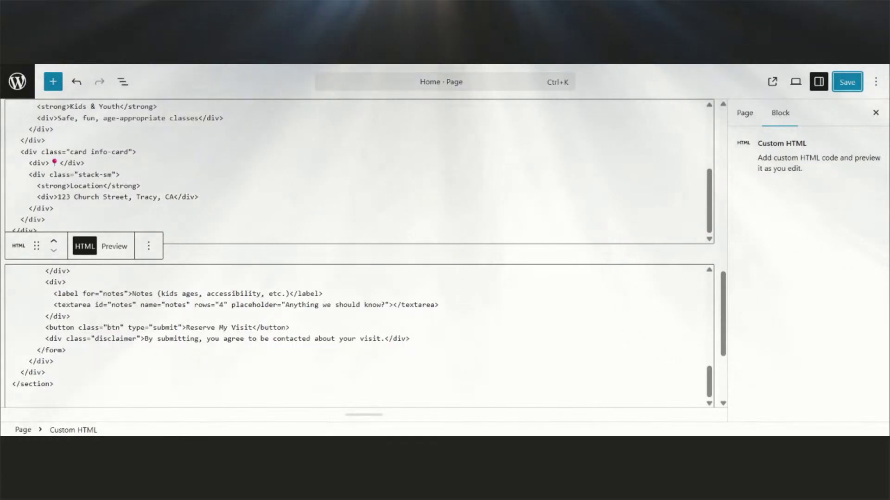
key(alt+Tab)
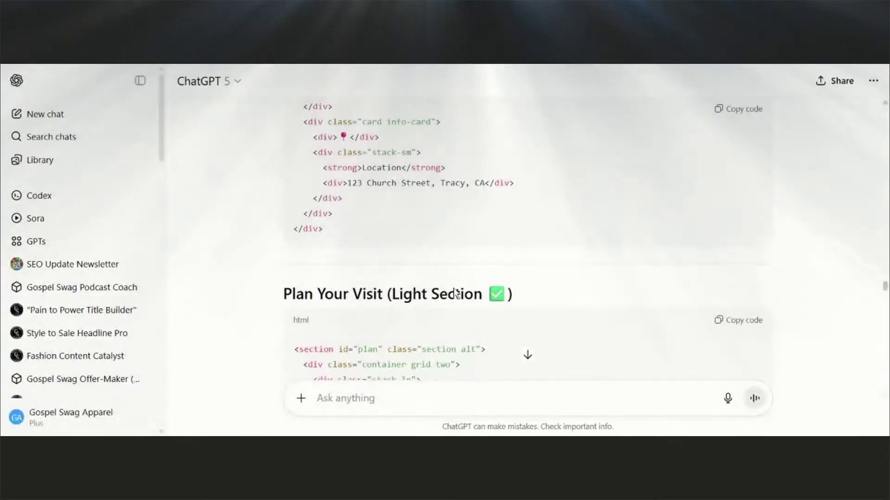
scroll(454, 291, down, 2)
scroll(454, 290, down, 9)
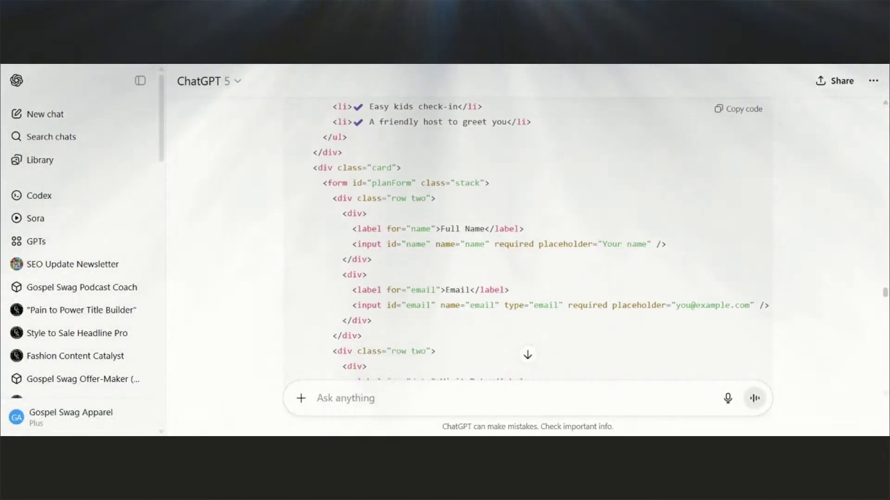
scroll(449, 270, down, 10)
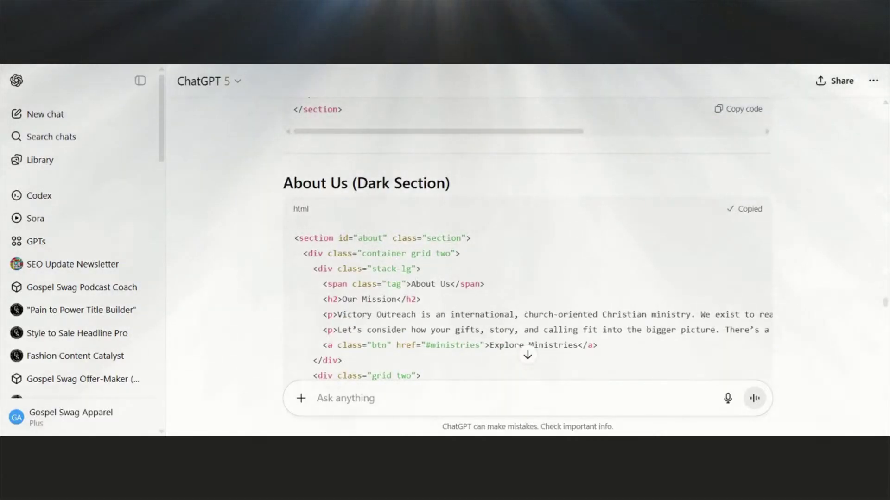
Switch to the WordPress editor, paste the About Us HTML into a new Custom HTML block below the Plan Your Visit block, and save the page.
key(alt+Tab)
scroll(583, 260, down, 1)
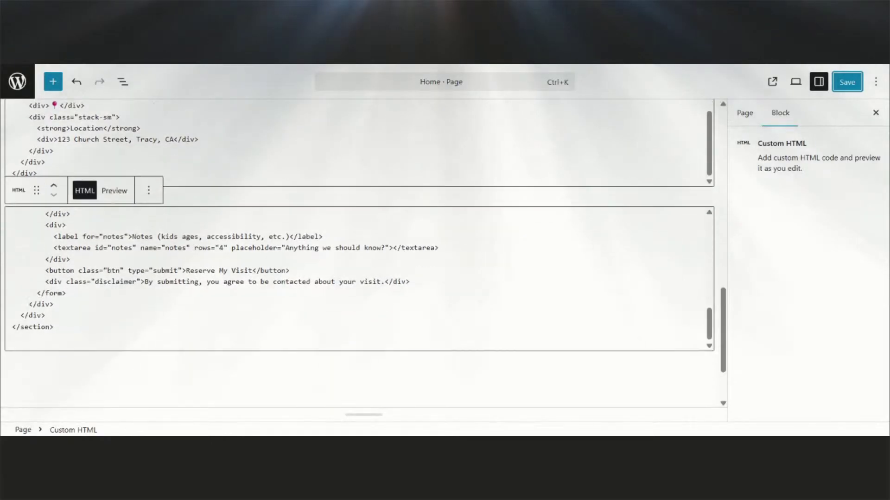
click(431, 365)
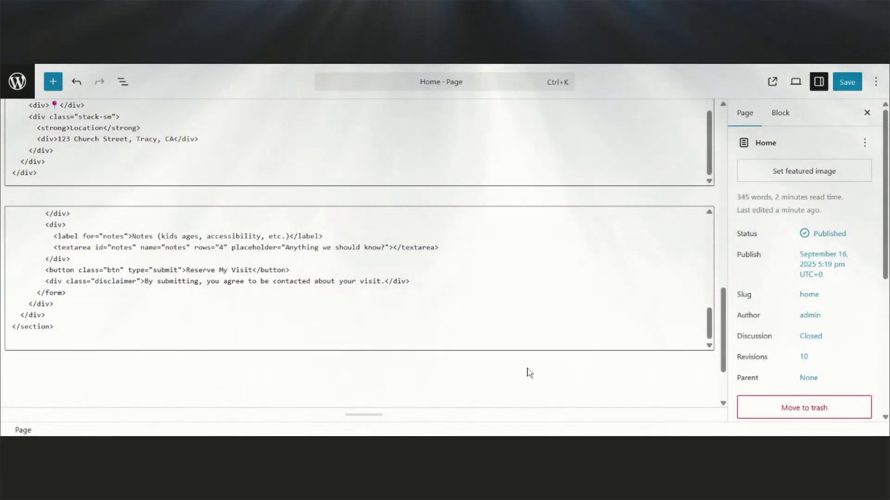
scroll(699, 358, down, 2)
click(378, 324)
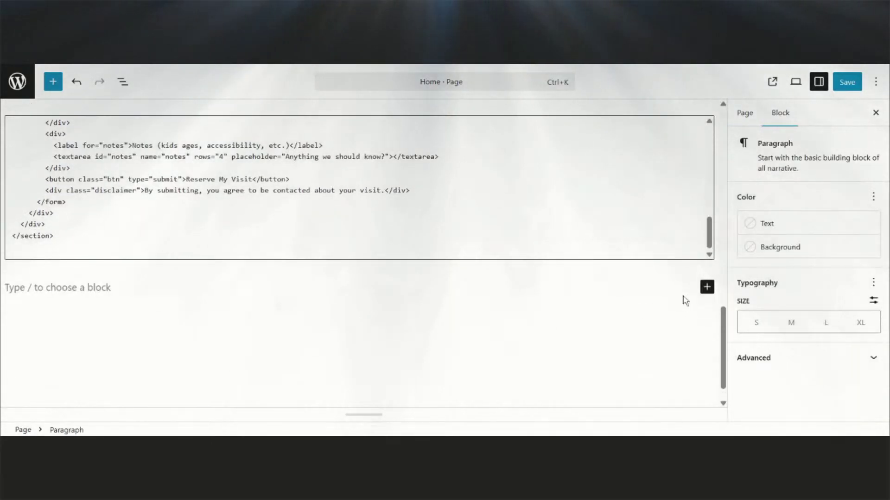
click(706, 287)
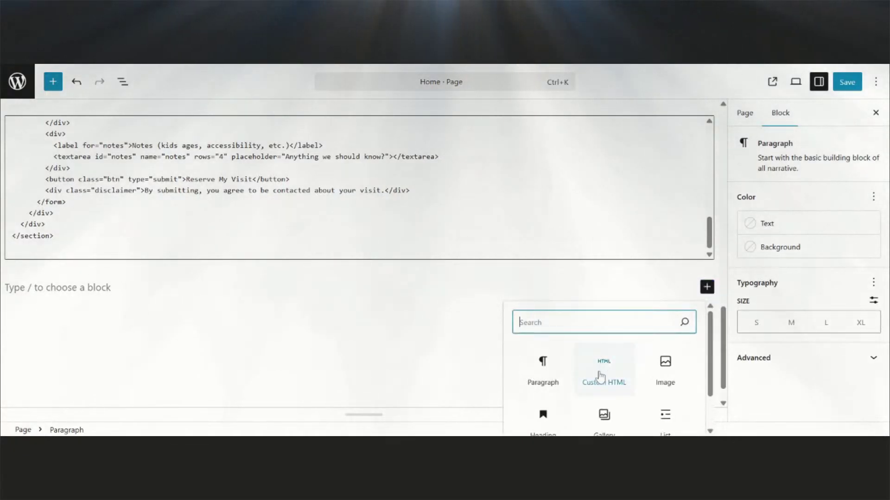
click(572, 357)
key(ctrl+v)
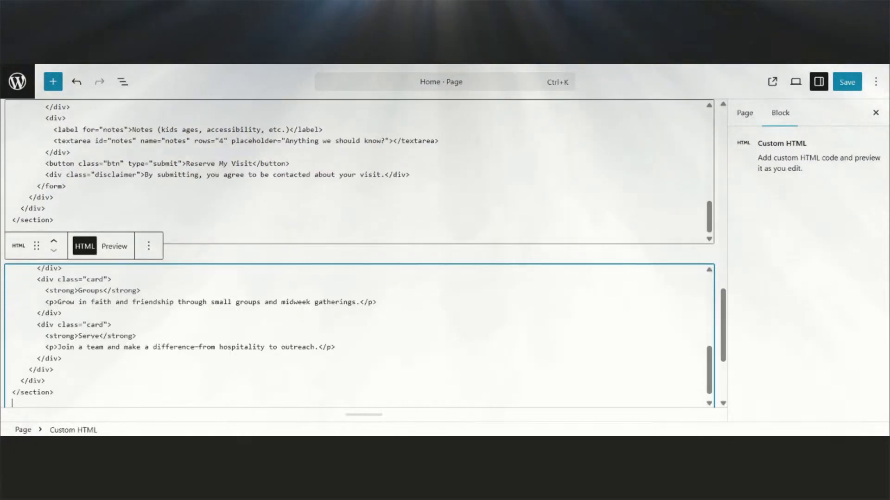
click(846, 82)
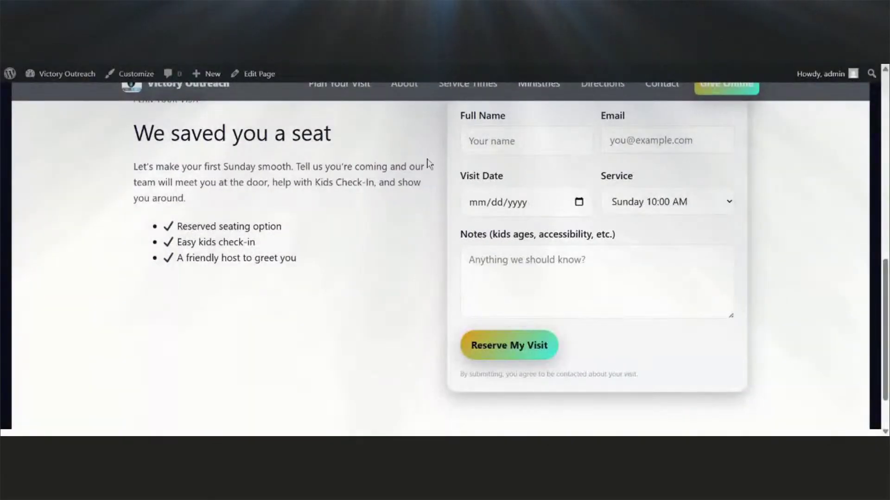
Reload the live Home page and examine the About Us section's text legibility and its four cards.
scroll(482, 208, up, 10)
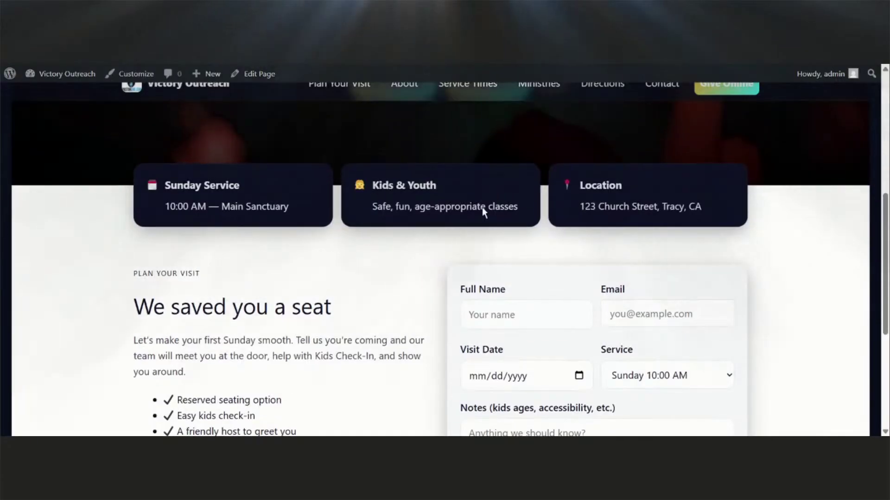
scroll(482, 206, down, 10)
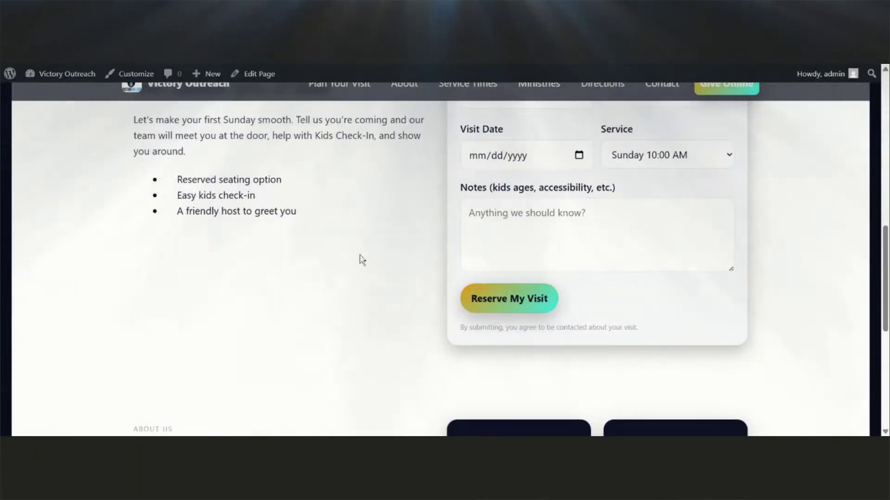
scroll(399, 268, down, 3)
scroll(403, 270, down, 5)
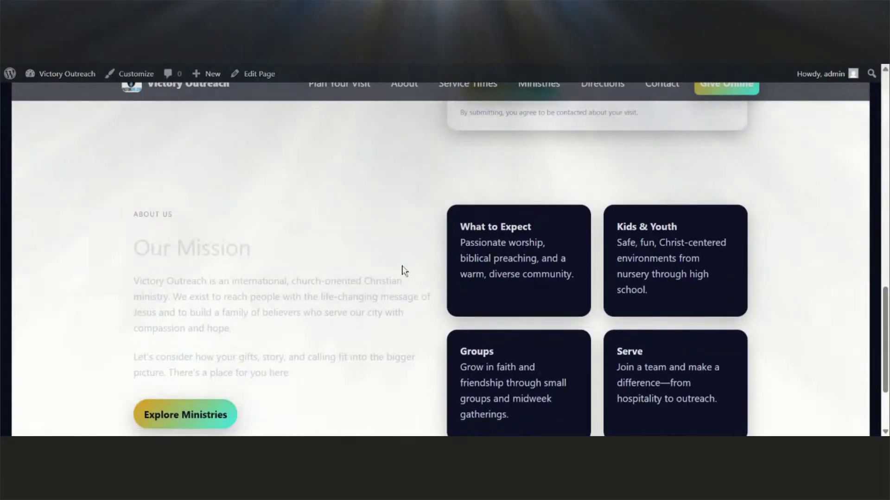
scroll(403, 271, up, 3)
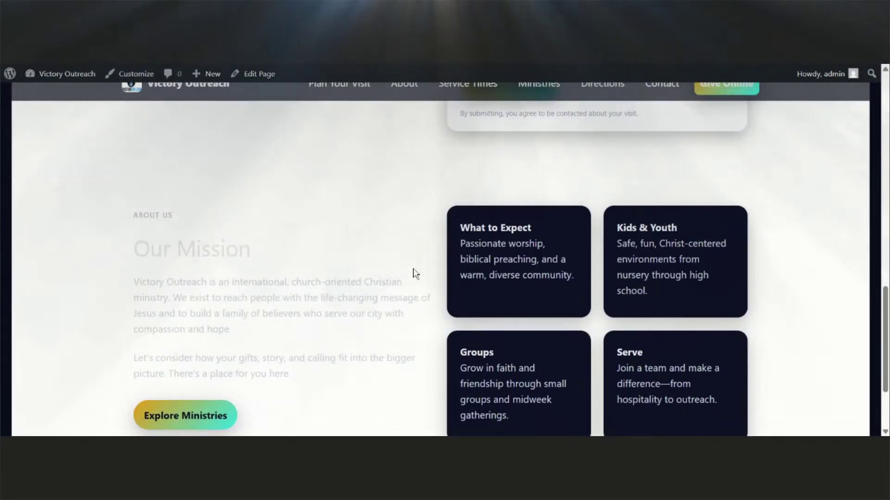
scroll(470, 287, down, 2)
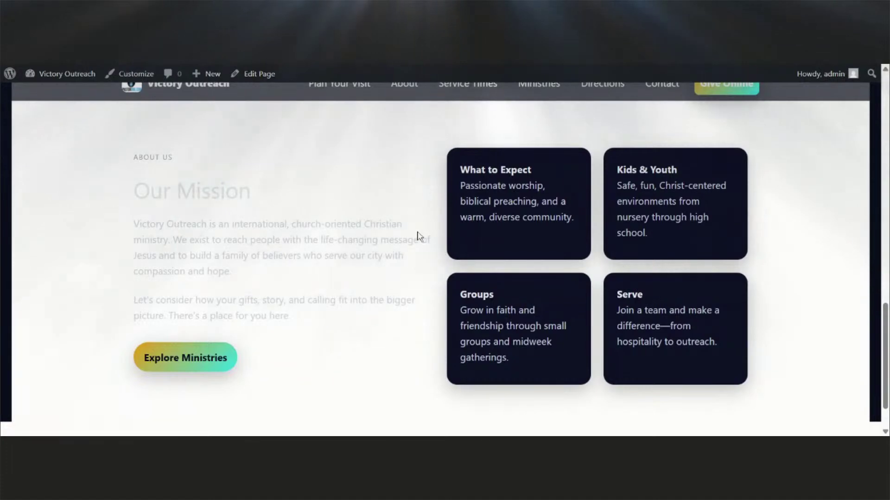
scroll(419, 237, up, 2)
scroll(423, 239, down, 4)
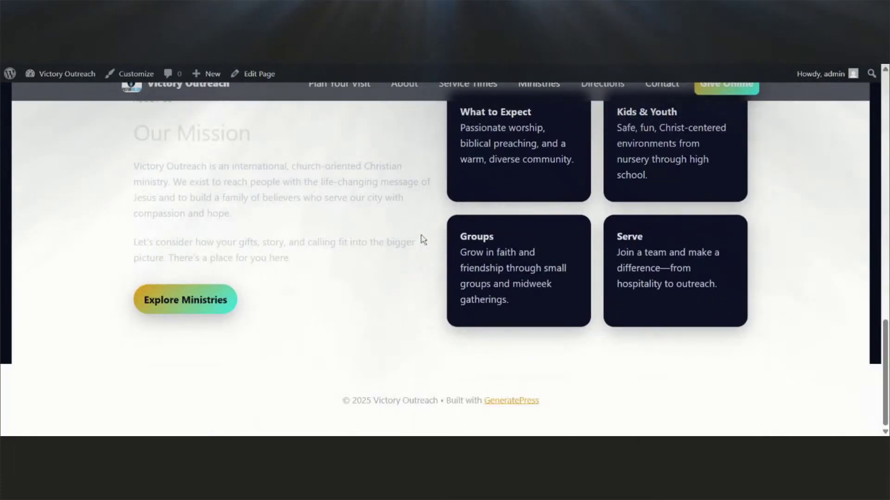
Switch to ChatGPT and begin a message with "I really like the about us section but the our mission section".
key(alt+Tab)
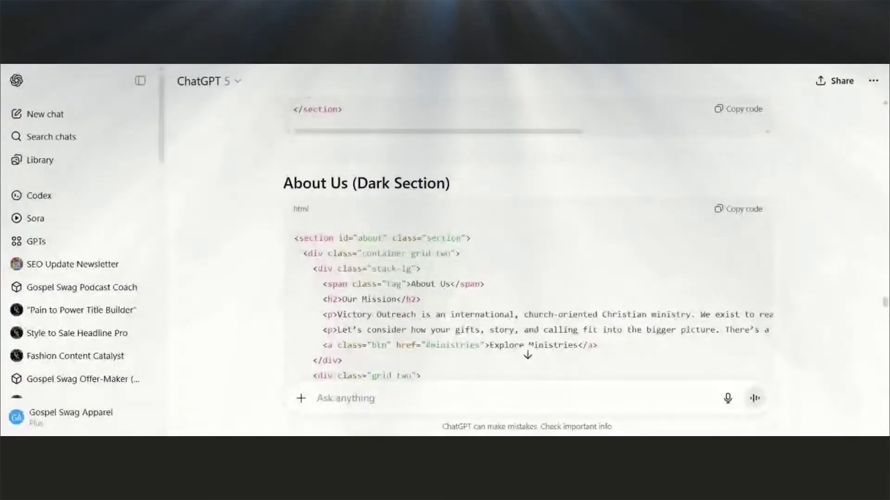
text(I real)
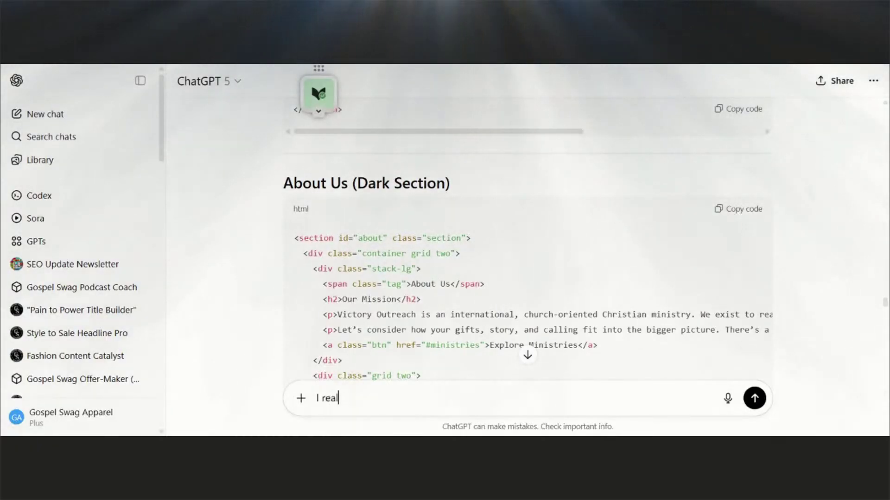
text(ly like the about s)
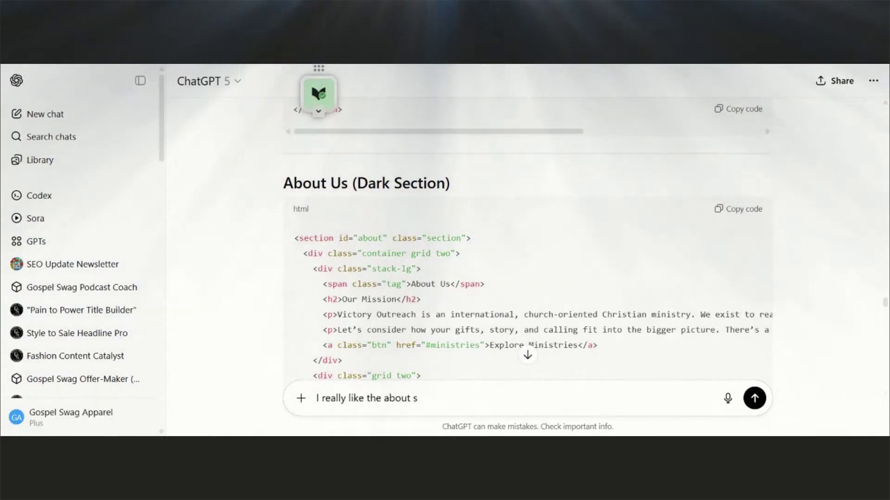
key(BackSpace)
text(us )
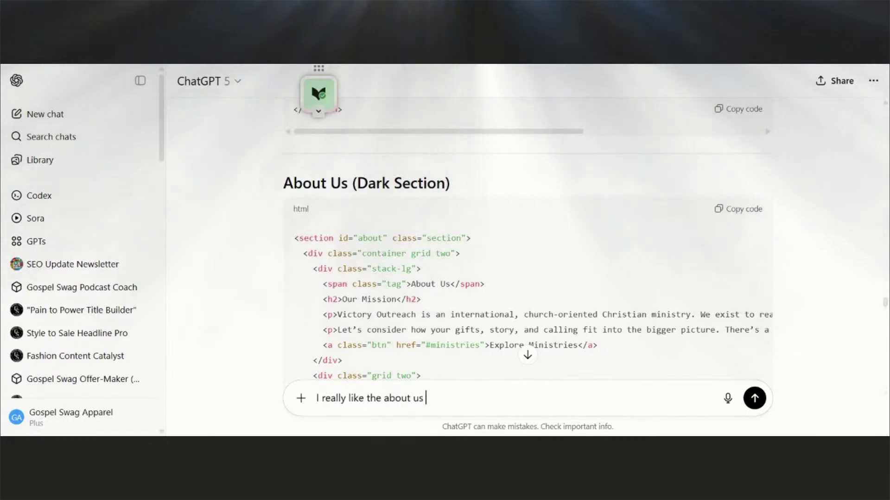
text(section )
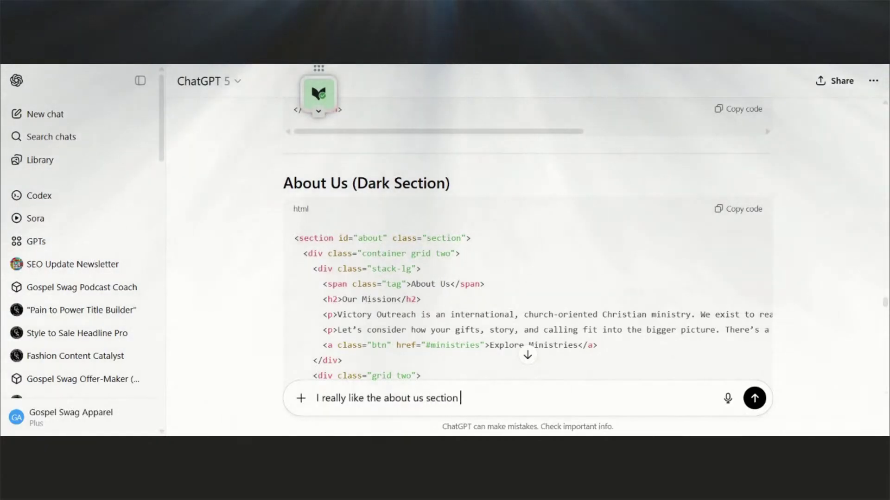
text(but the mis)
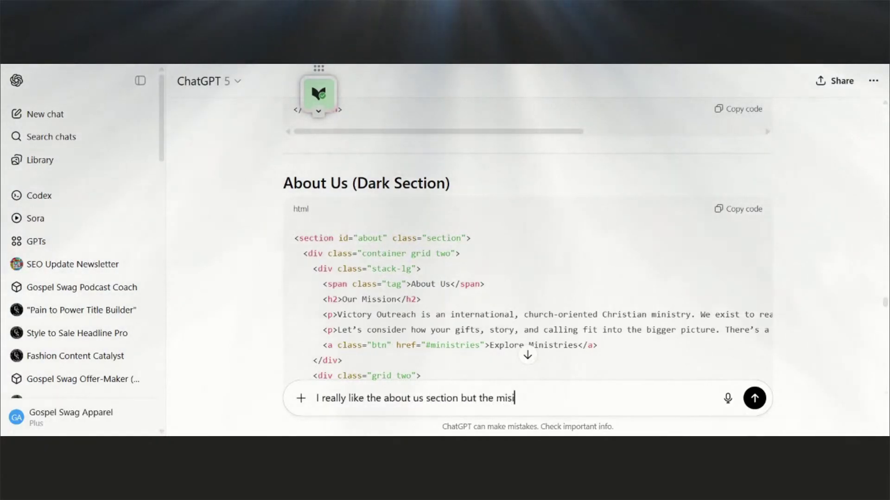
text(sino s)
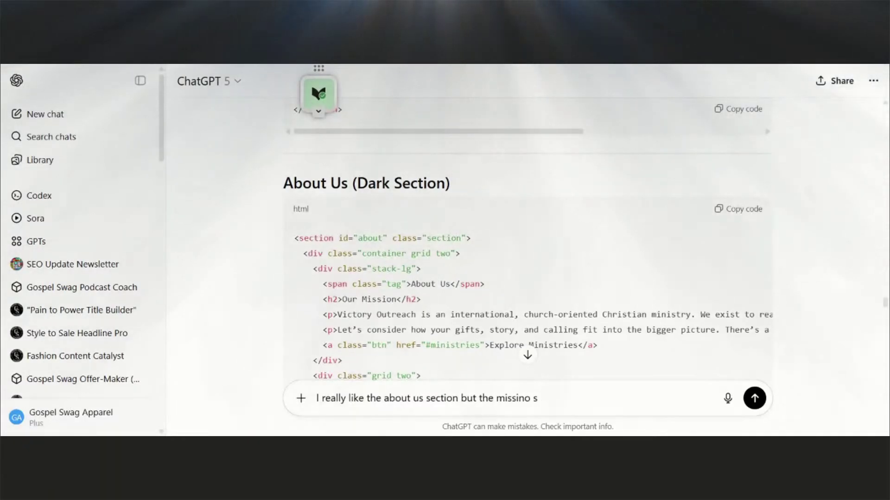
key(BackSpace)
key(BackSpace)
key(BackSpace)
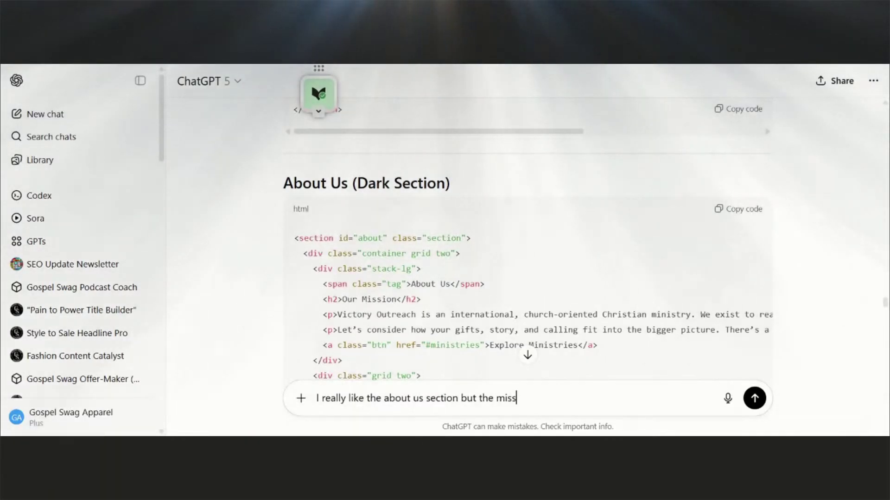
text(ion)
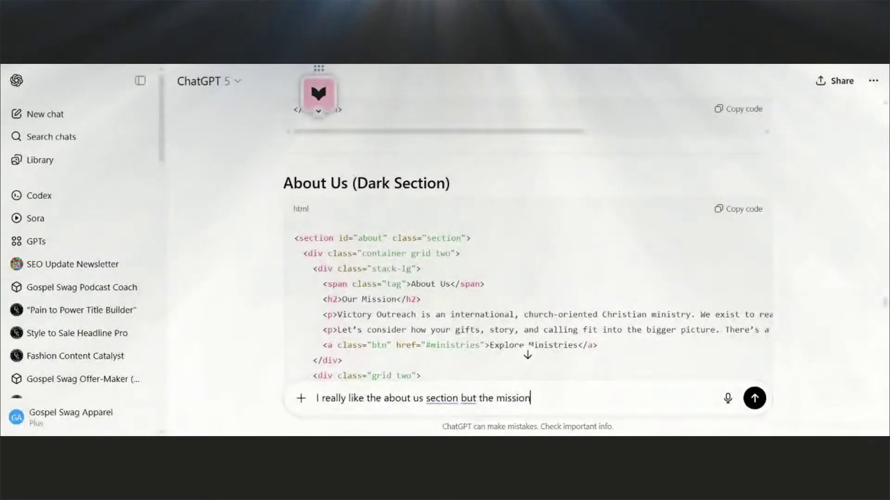
text(ur mi)
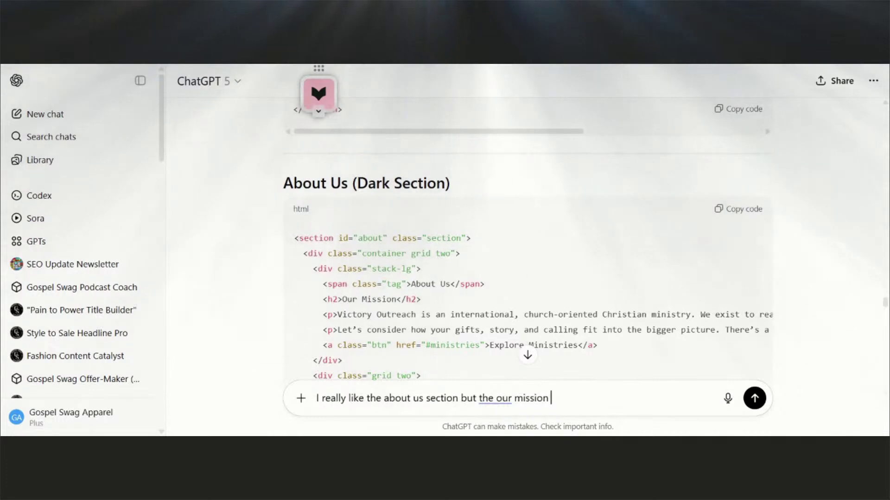
text(ssion section i)
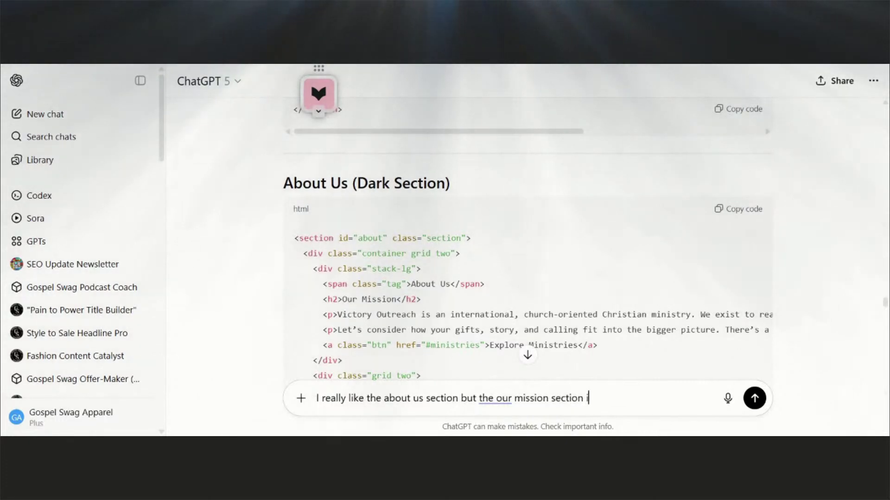
text(s white on hw)
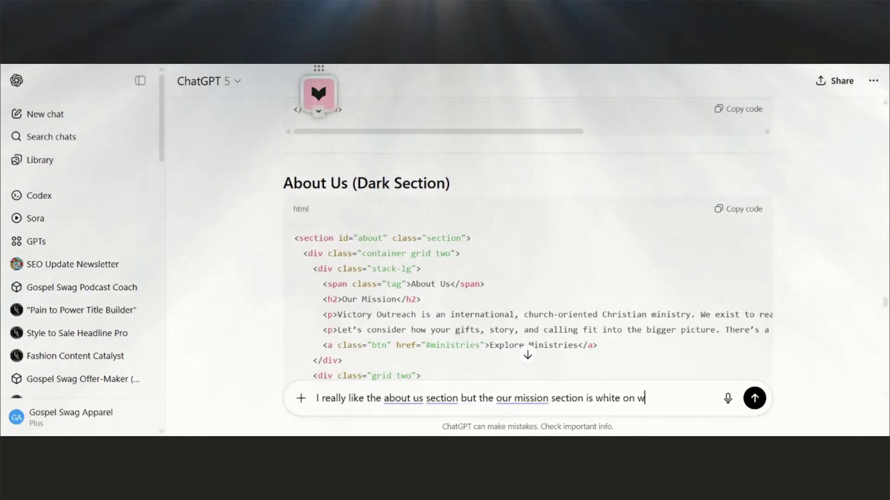
key(BackSpace)
key(BackSpace)
key(BackSpace)
key(BackSpace)
key(BackSpace)
key(BackSpace)
key(BackSpace)
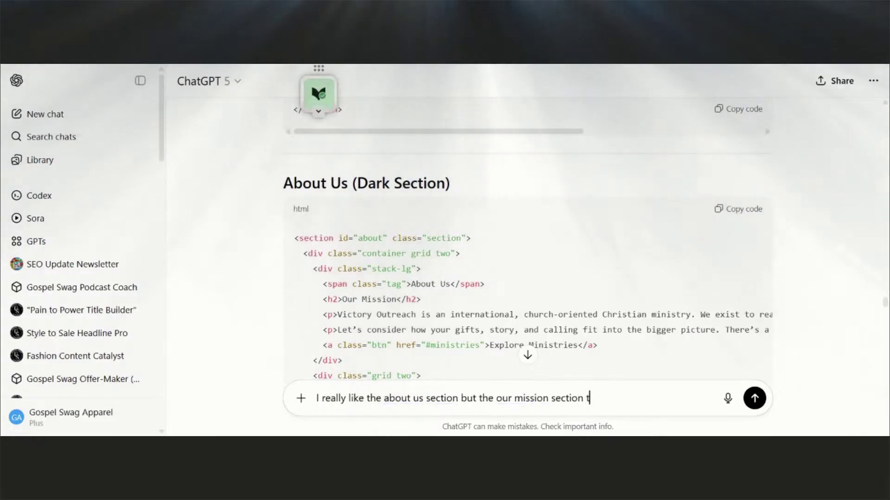
Complete the message with "text is too light to read can you change that text to black" and send it.
text(ext is to)
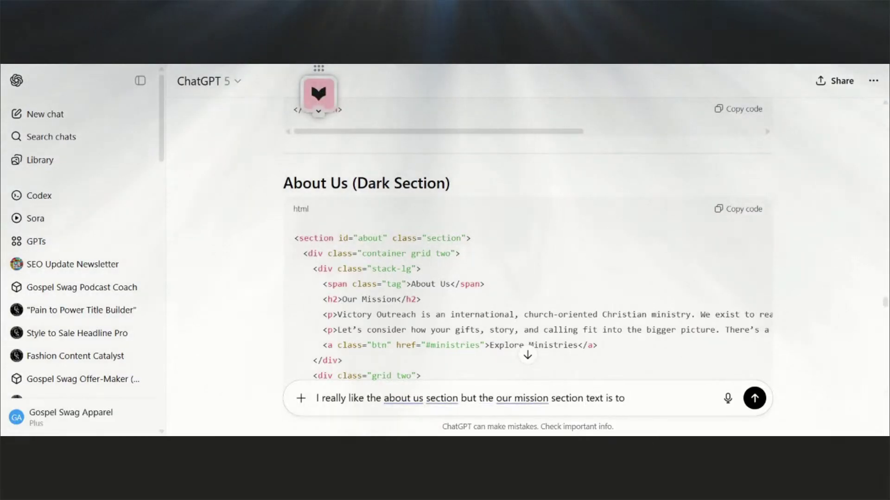
key(BackSpace)
text(li)
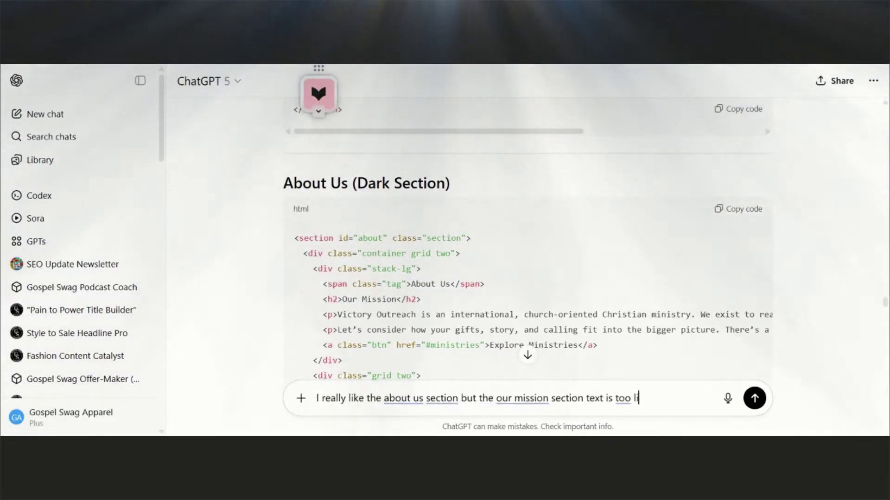
text(ght to rea)
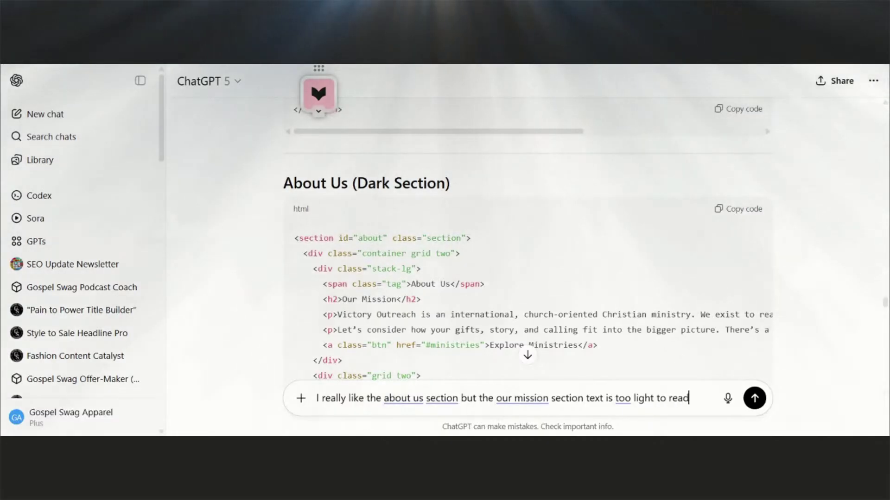
text(d can you cah)
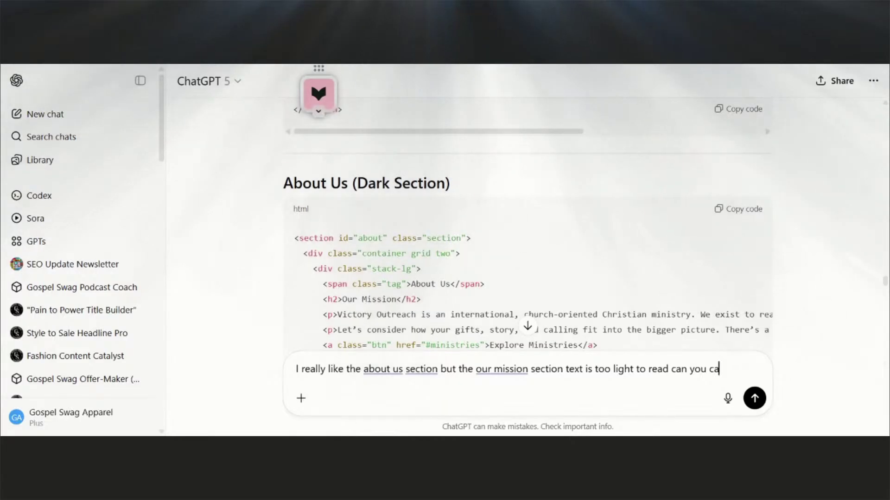
text(ge tha)
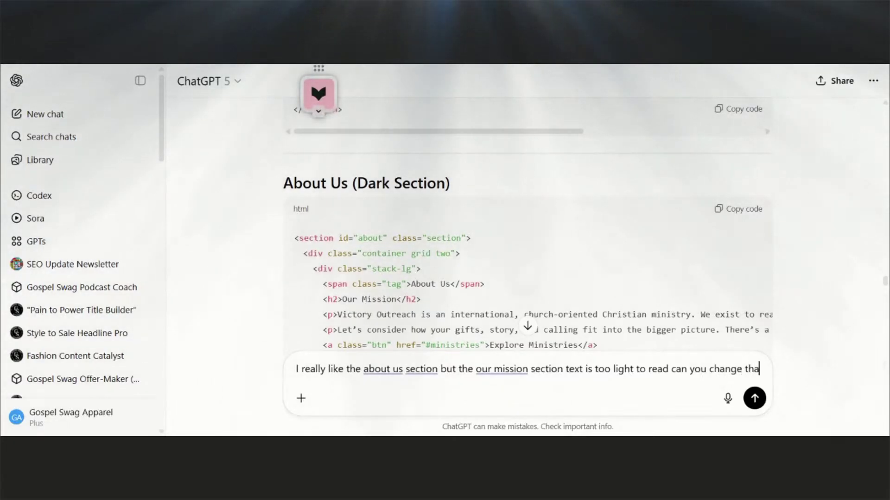
text(t text to blac)
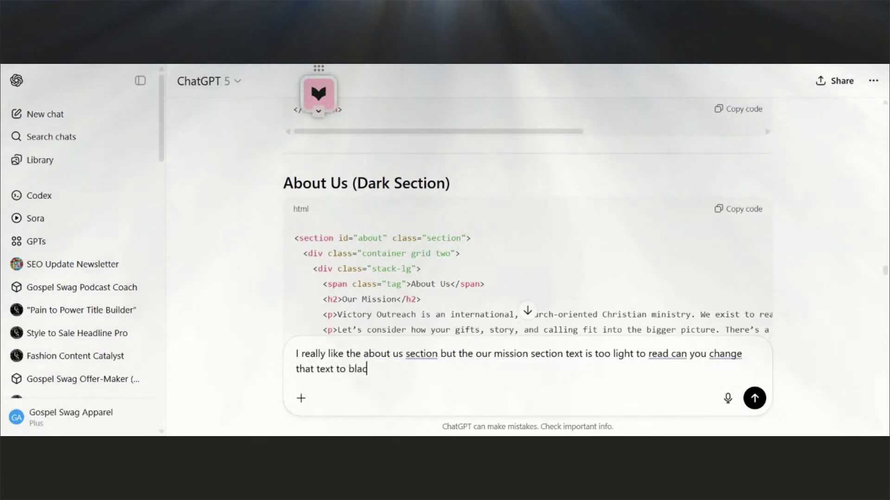
text(k)
key(Return)
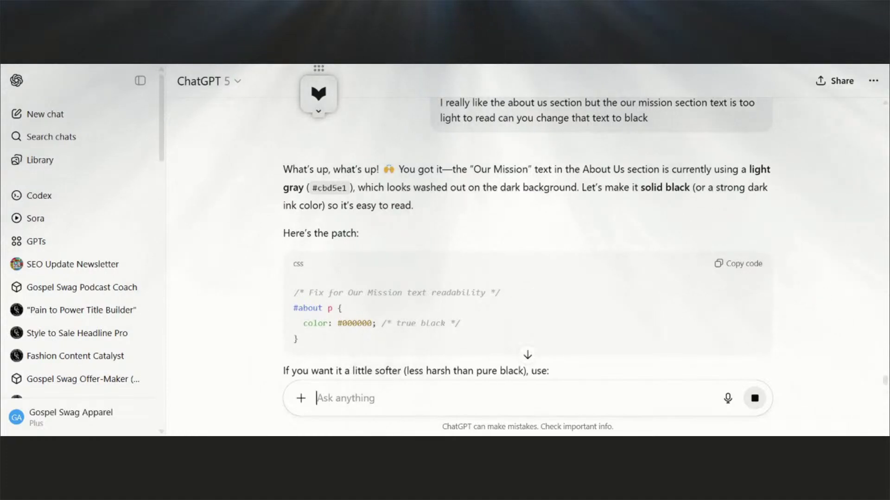
Draft the reply "Yes and please print in sepeate html files" to the offer to darken the other light-text sections.
scroll(565, 322, down, 6)
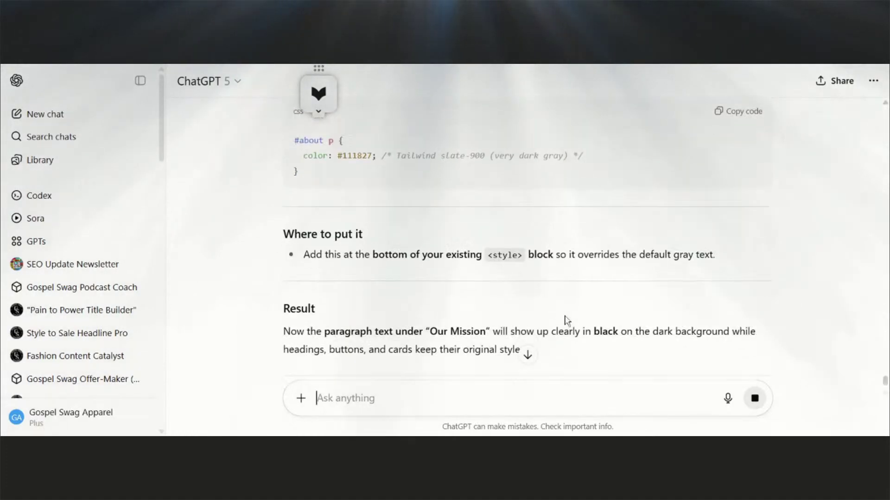
scroll(566, 321, down, 4)
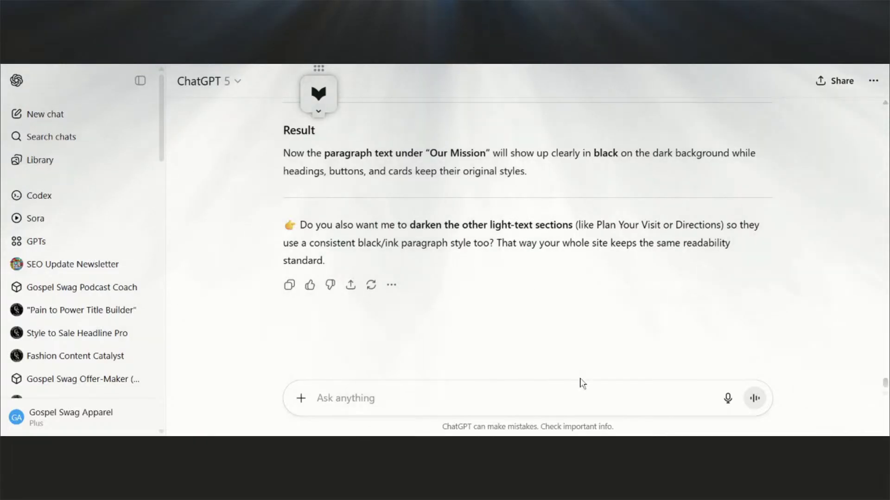
text(Y)
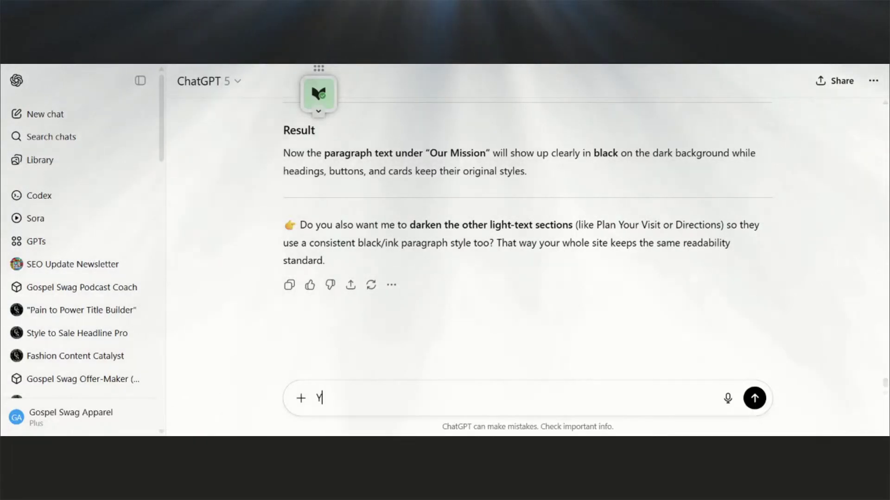
text(es and please )
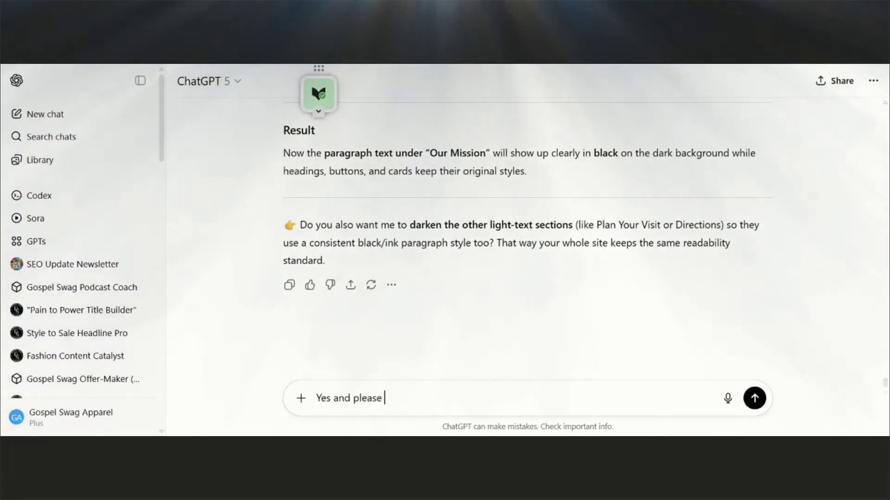
text(print in sep)
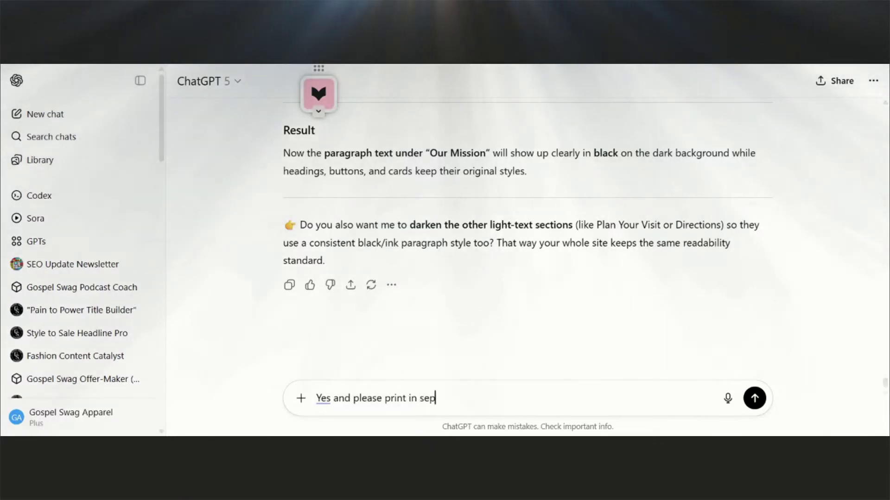
text(eate ht)
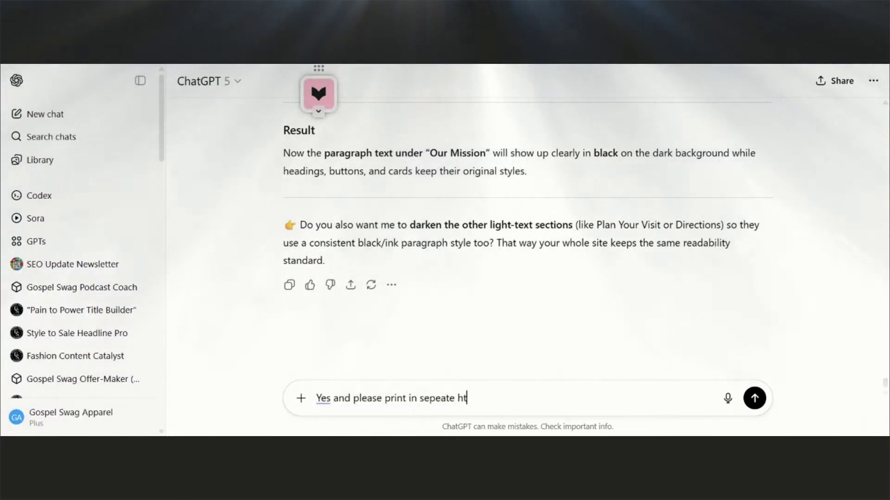
text(ml file)
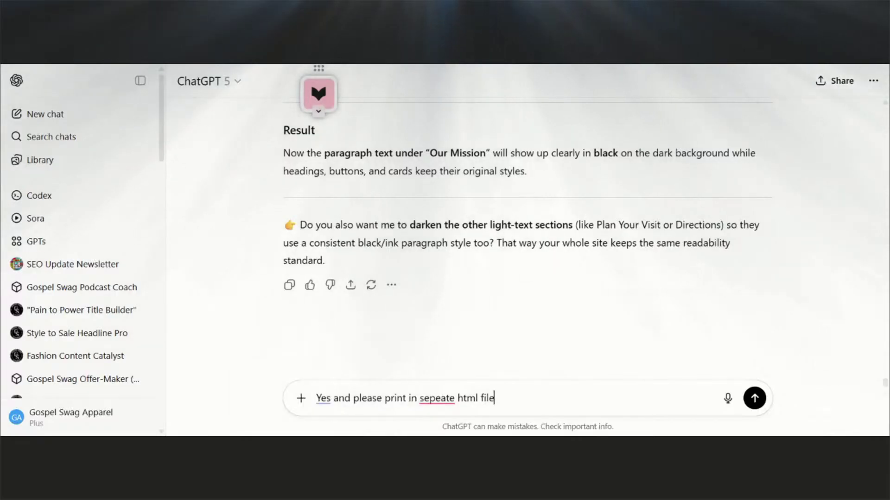
text(s)
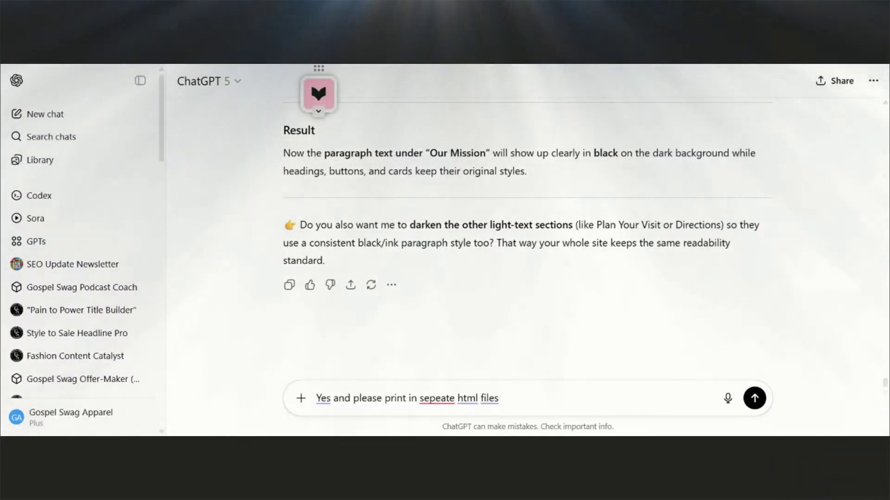
Correct the misspelled word so the reply reads "Yes and please print in separate html files", and send it.
click(436, 398)
click(467, 398)
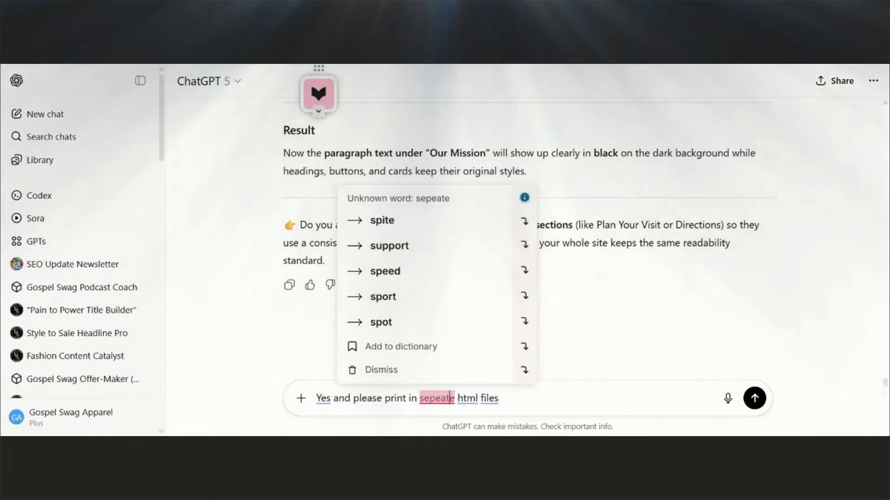
key(Delete)
key(Delete)
key(Delete)
key(Delete)
key(Delete)
key(Delete)
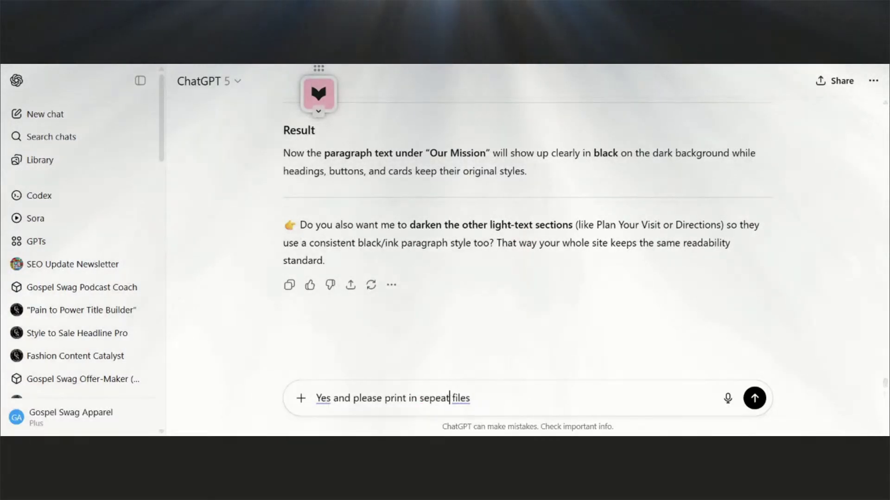
key(BackSpace)
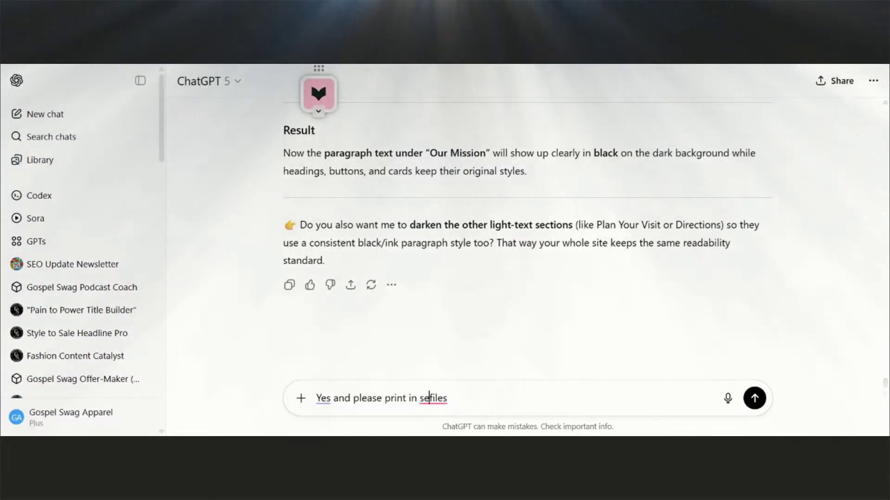
key(BackSpace)
text(epar)
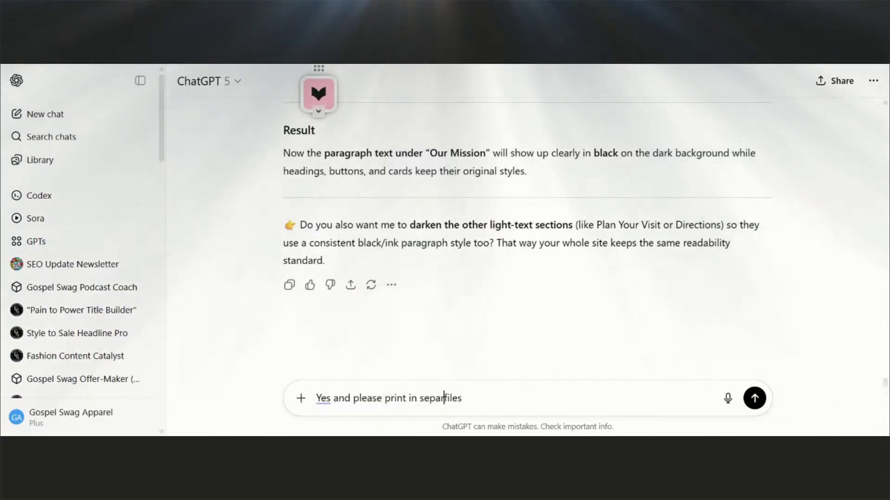
text(ate )
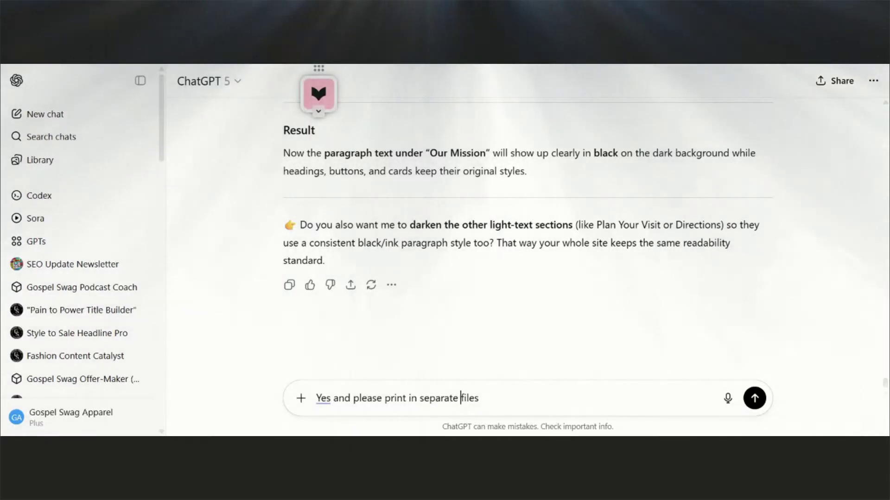
text(html)
key(Return)
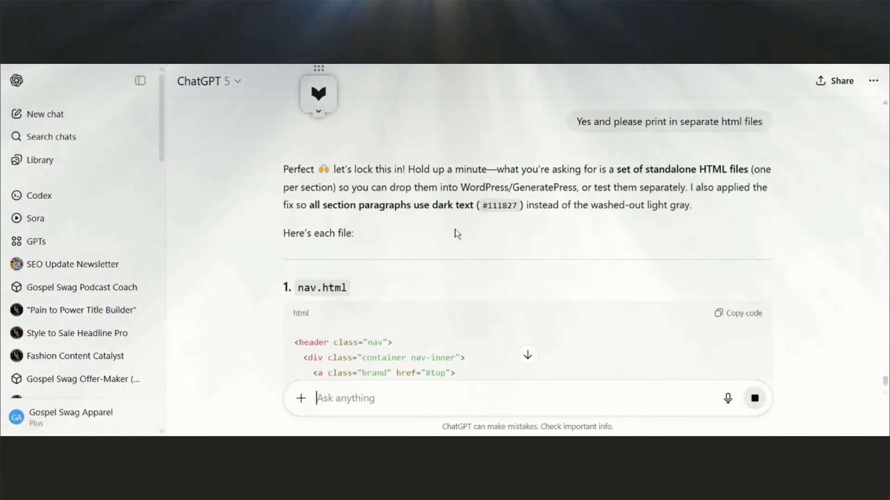
scroll(482, 262, down, 3)
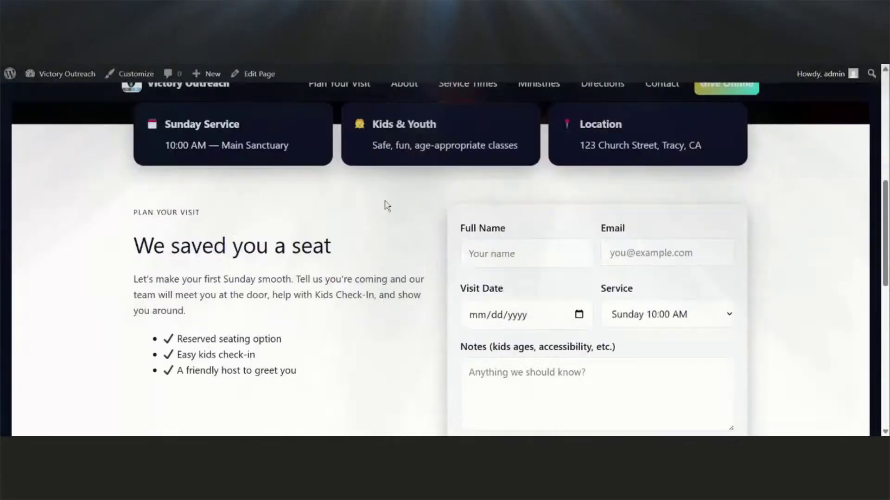
Review the generated nav, hero, info-row and plan-your-visit HTML files in ChatGPT against the matching sections of the live Victory Outreach page.
scroll(387, 206, up, 8)
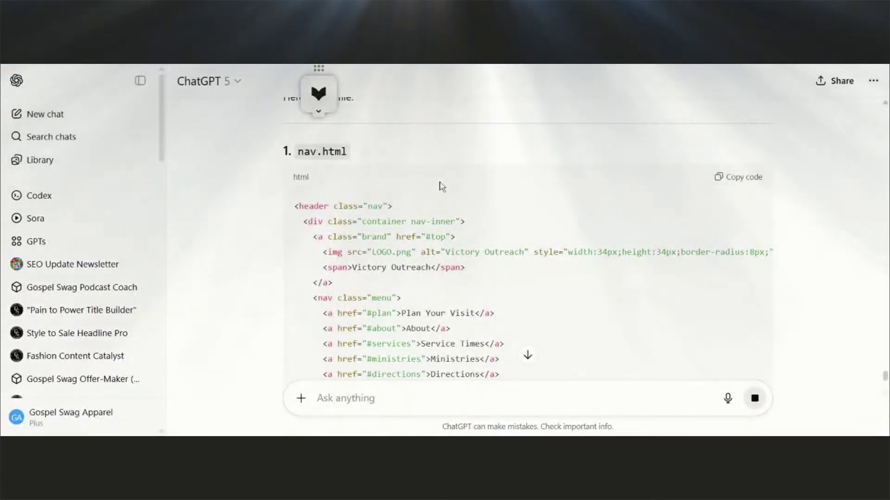
scroll(440, 188, down, 7)
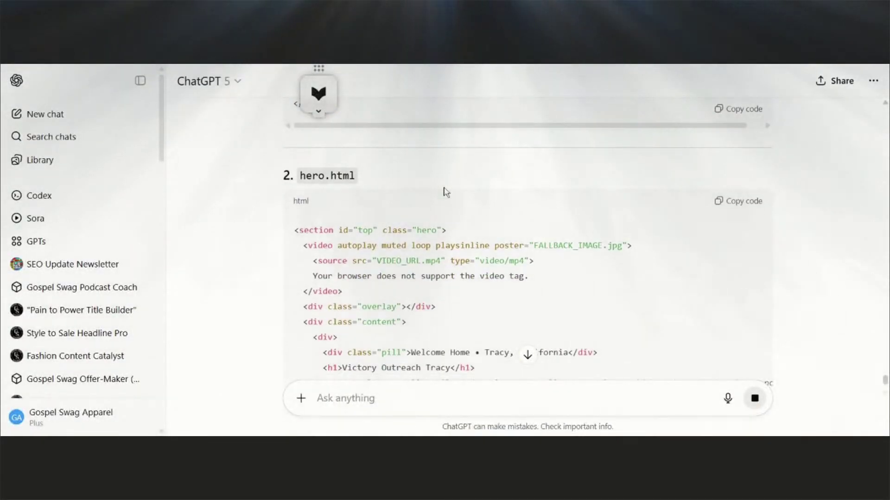
scroll(316, 398, down, 7)
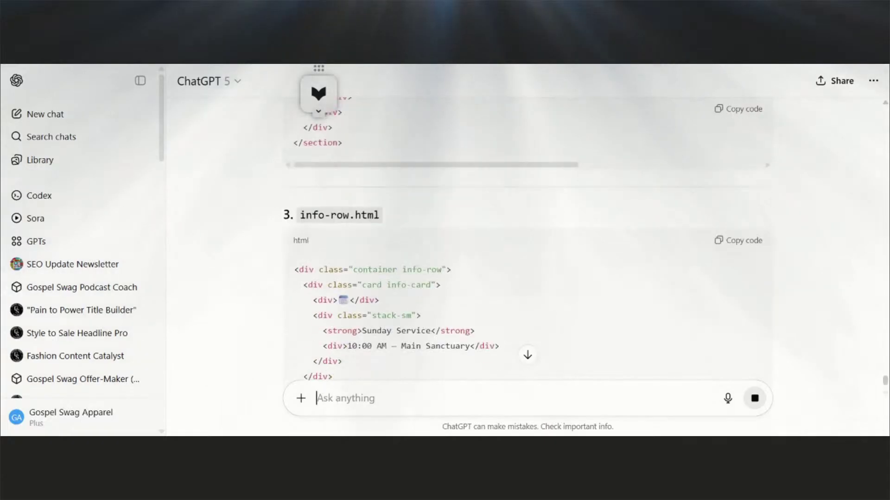
scroll(447, 192, down, 5)
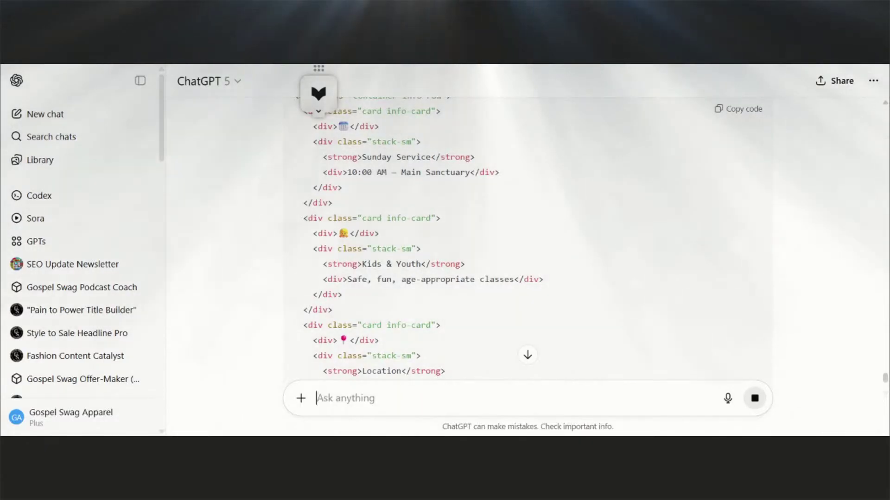
scroll(446, 202, down, 7)
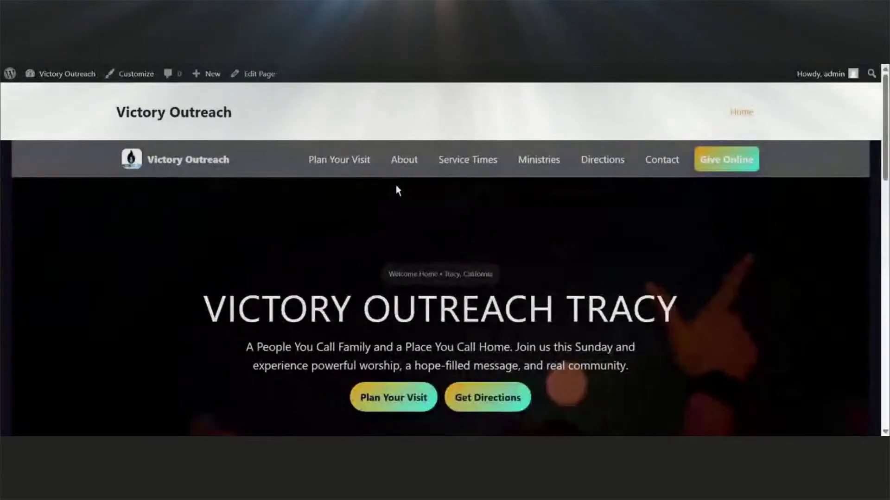
scroll(396, 187, down, 10)
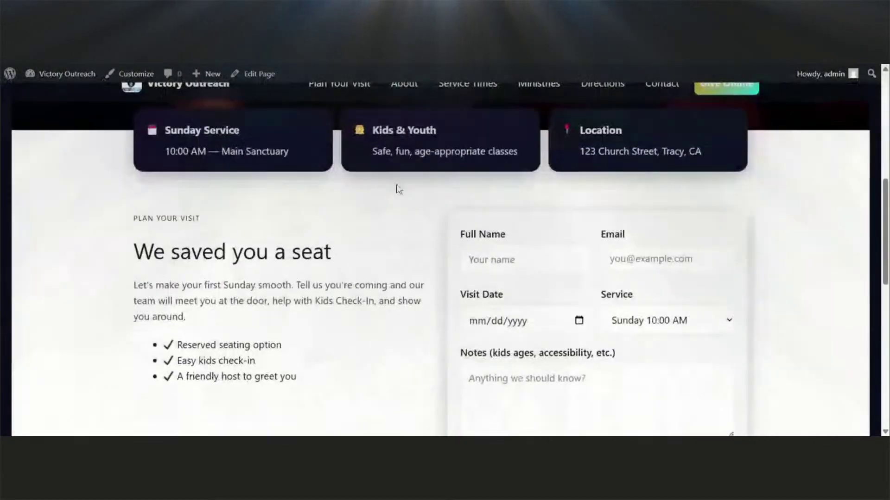
scroll(397, 187, up, 3)
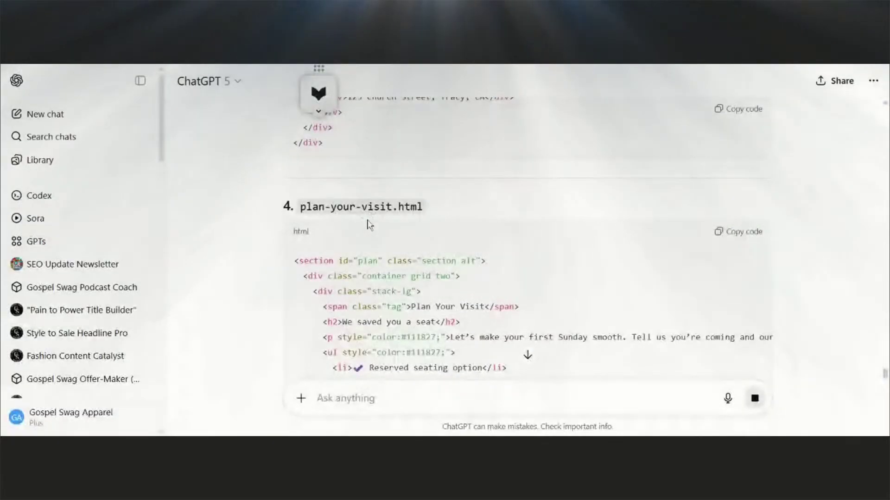
scroll(371, 227, down, 8)
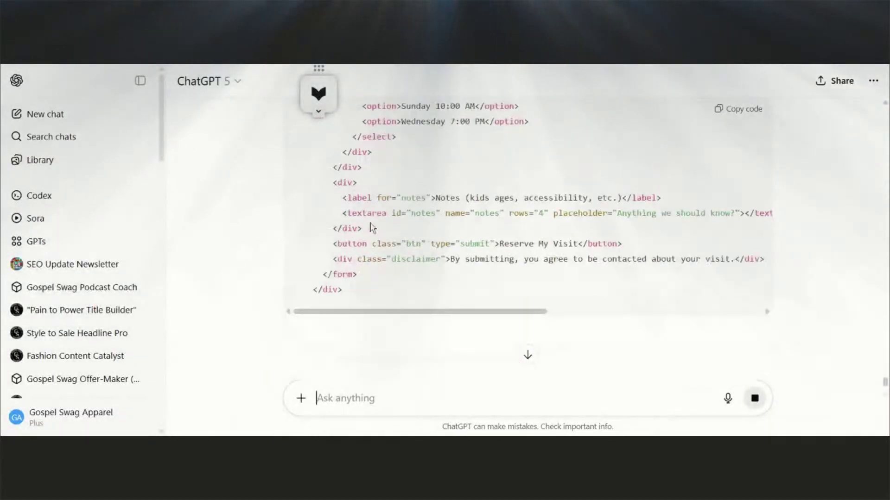
scroll(371, 227, down, 5)
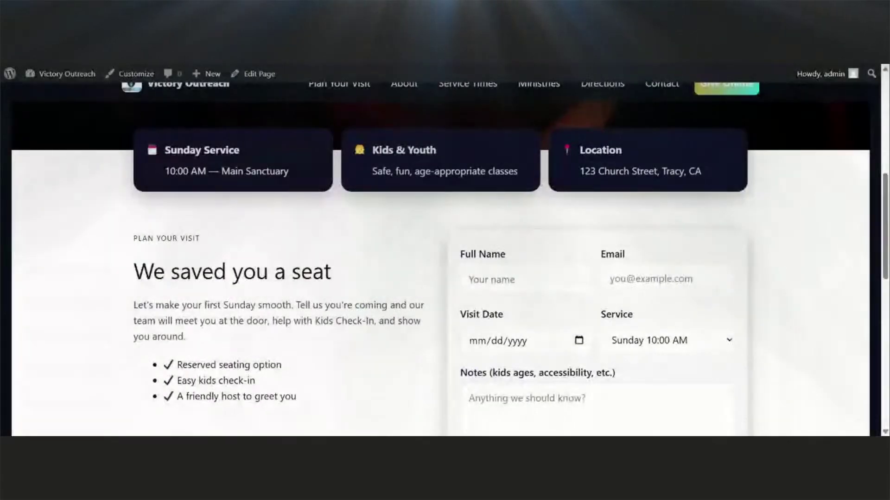
scroll(294, 234, down, 7)
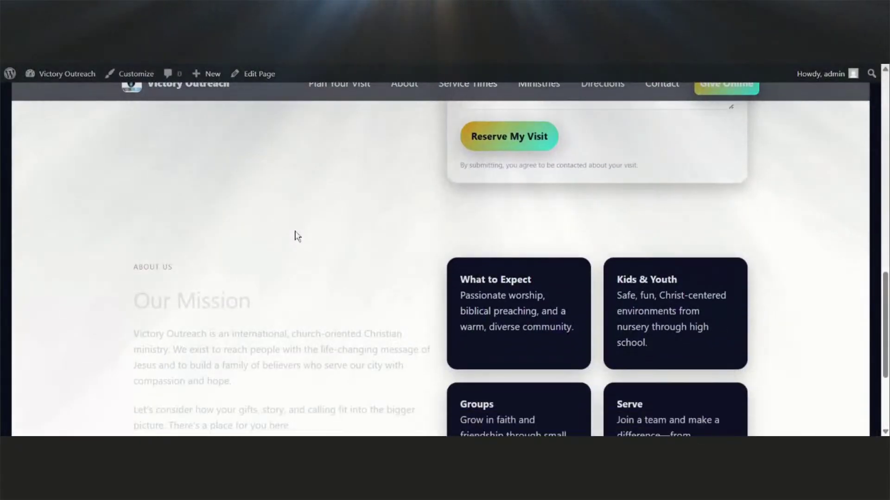
scroll(303, 237, up, 3)
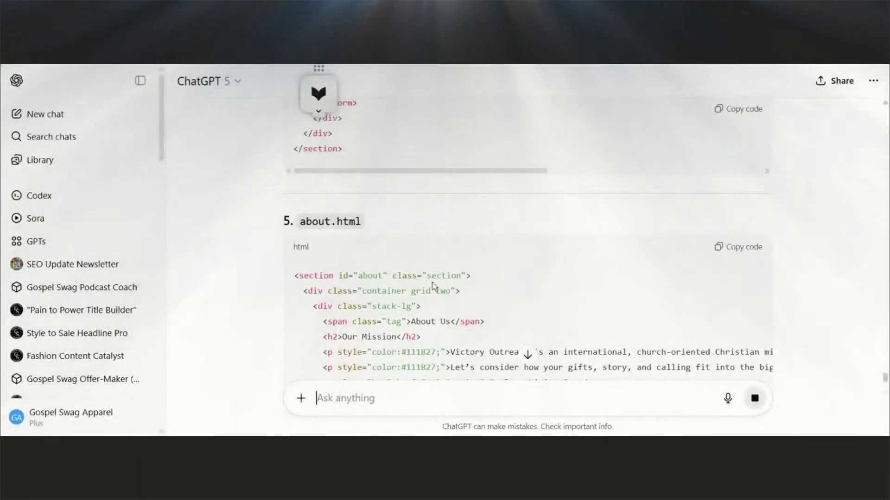
Copy the complete about.html code from the ChatGPT reply.
scroll(433, 289, down, 6)
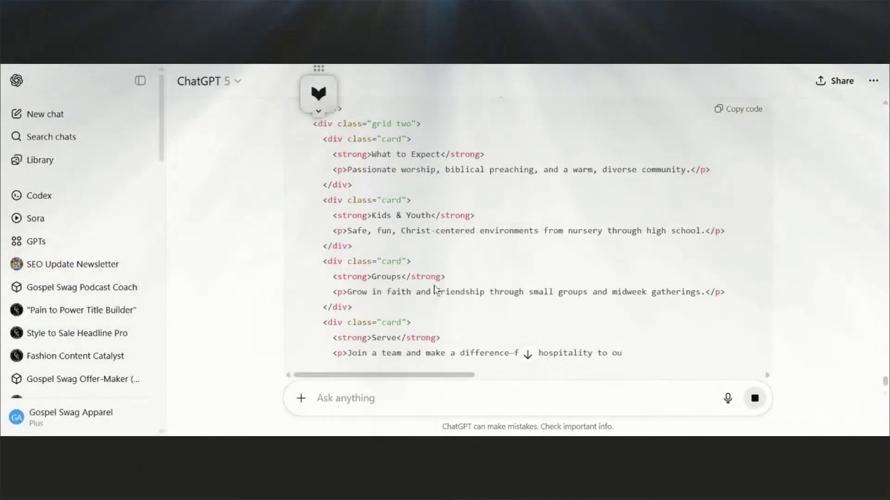
scroll(433, 285, down, 3)
scroll(433, 285, up, 1)
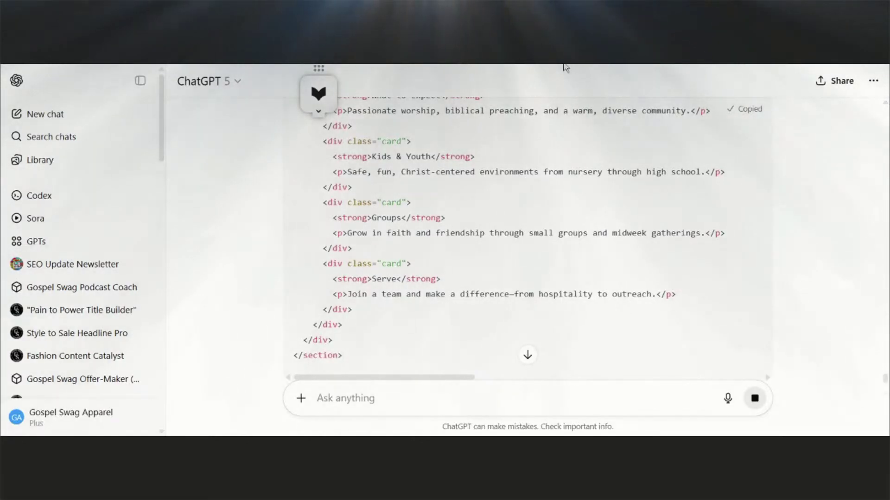
In the WordPress editor, replace the about section's Custom HTML code with the copied about.html code and save the Home page.
key(alt+Tab)
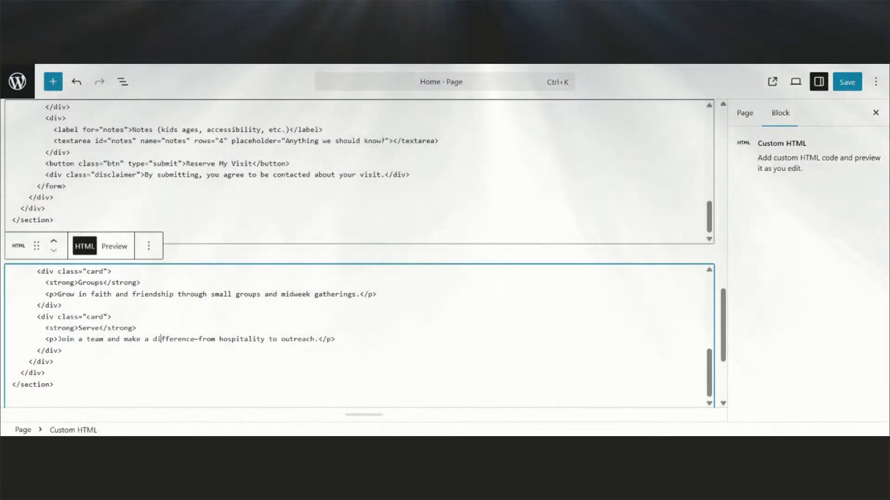
key(ctrl+a)
key(BackSpace)
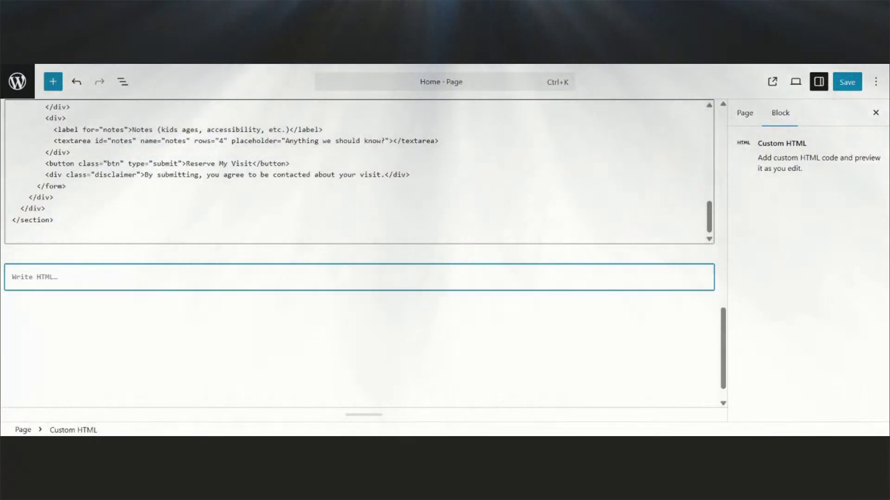
key(ctrl+v)
click(849, 84)
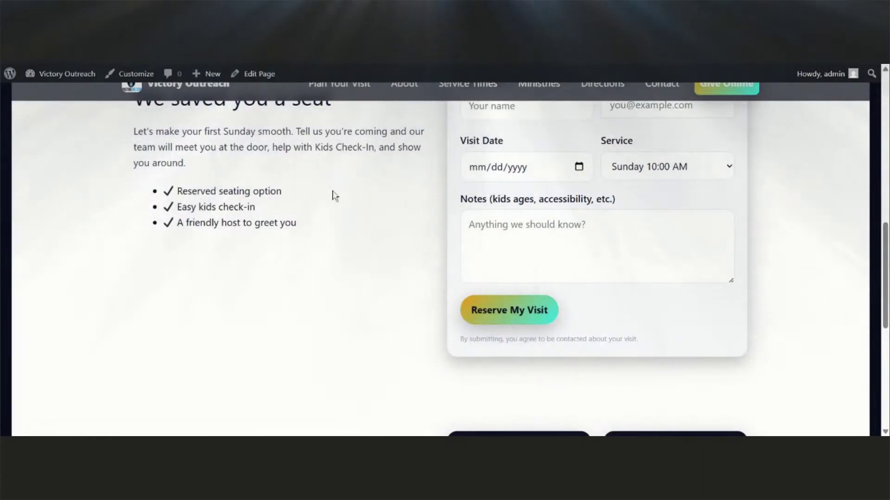
Examine the text readability of the Our Mission and Plan Your Visit sections on the live page.
scroll(353, 217, down, 4)
scroll(356, 217, down, 3)
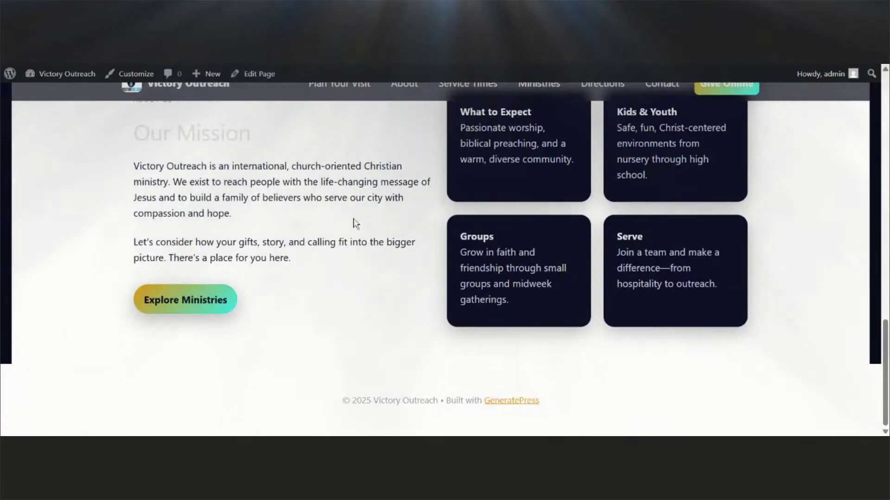
scroll(356, 224, up, 2)
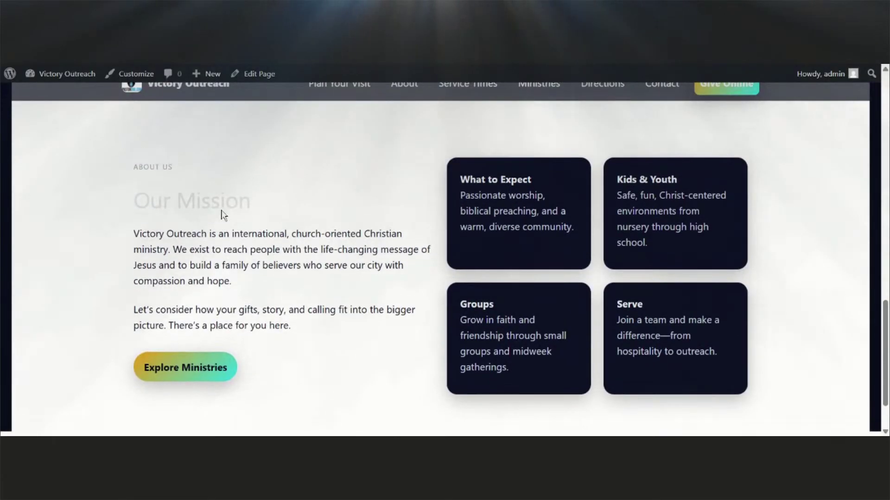
scroll(223, 214, up, 2)
scroll(223, 214, down, 4)
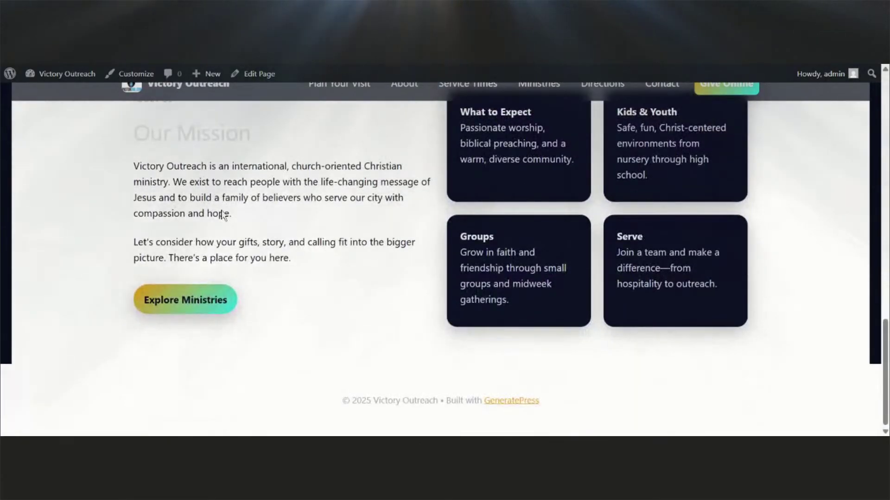
scroll(223, 214, up, 2)
scroll(221, 214, up, 8)
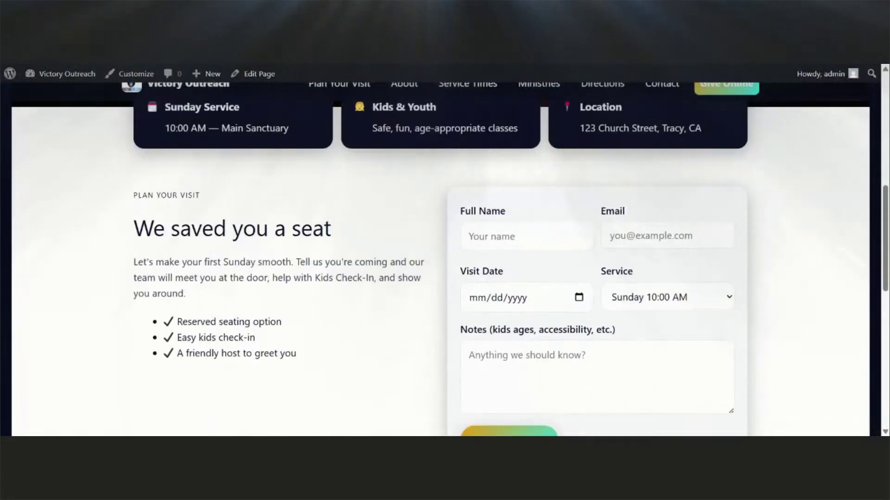
scroll(221, 213, down, 2)
scroll(222, 214, down, 6)
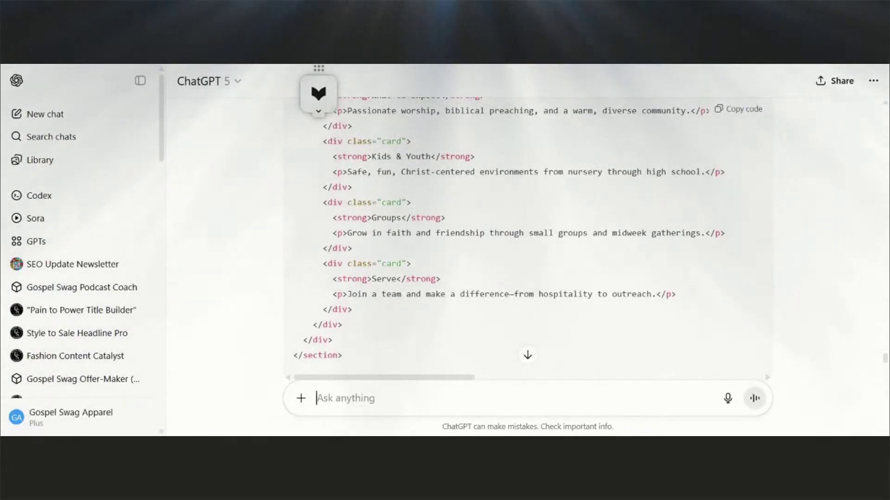
Switch to ChatGPT and begin a message with "The header in the our mission section that says our".
text(The header i)
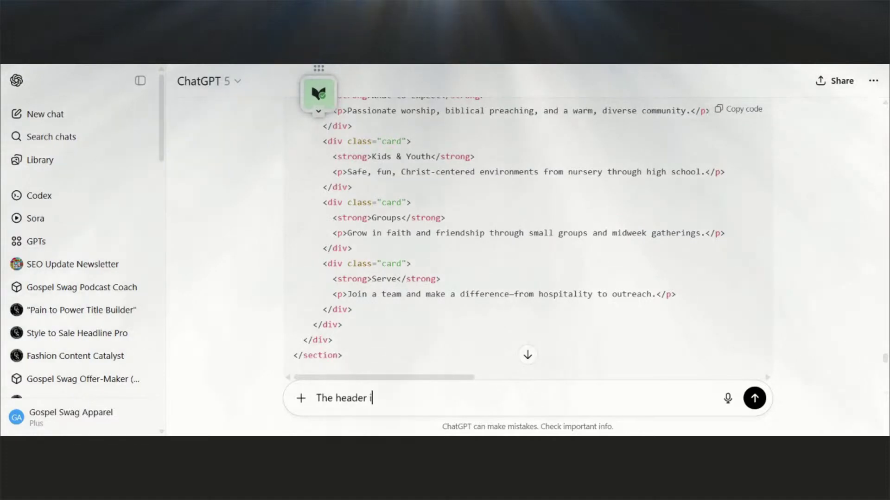
text(n the our mission)
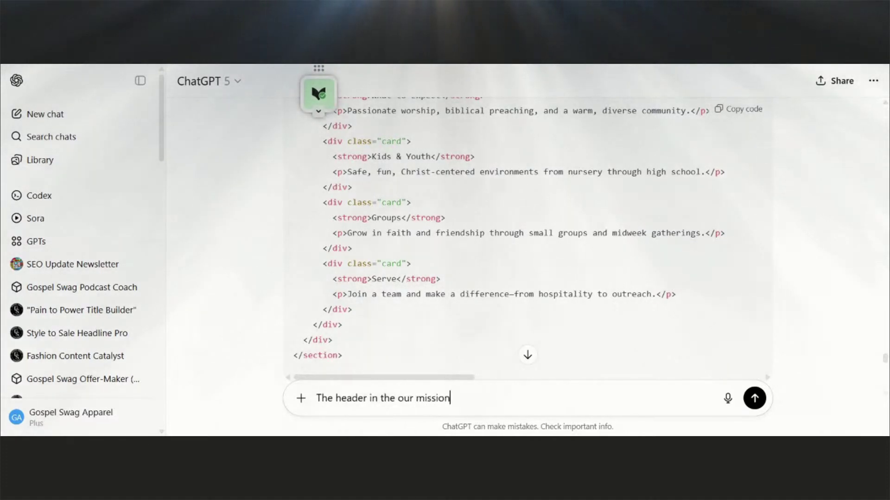
text( section that)
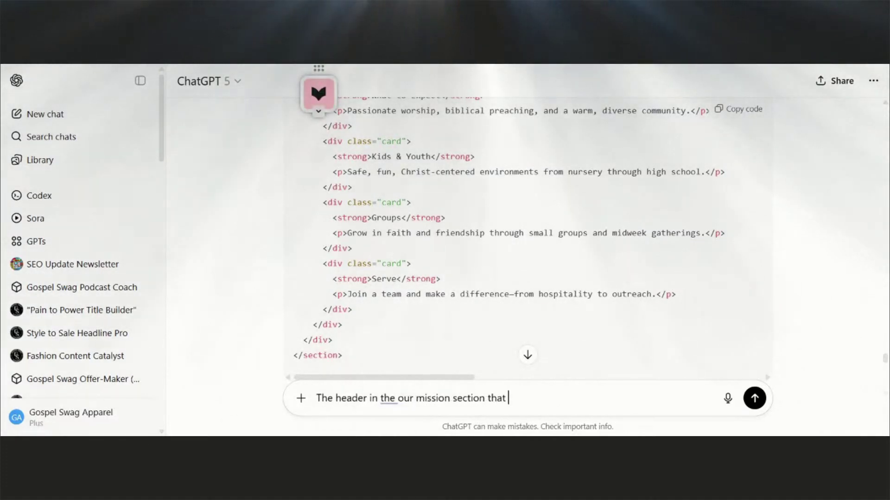
text( syas)
key(BackSpace)
key(BackSpace)
key(BackSpace)
text(ays our )
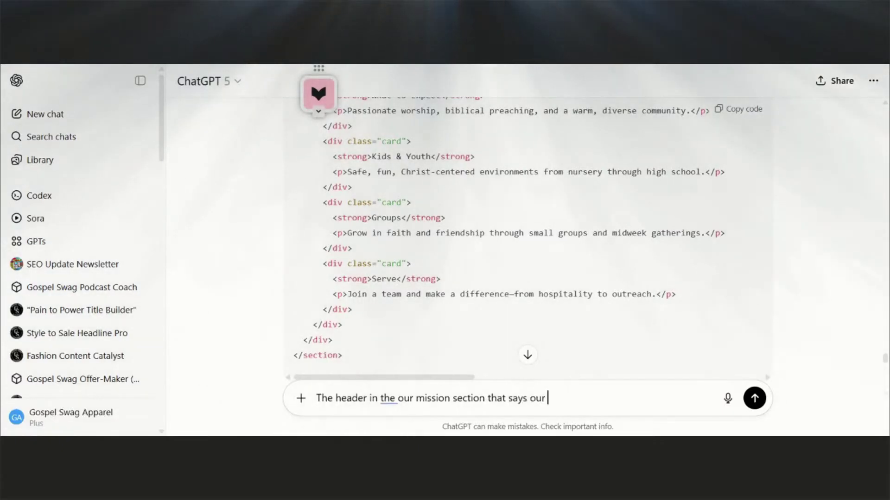
Complete the message with "mission is unreadable can you make that black or a dark text also" and send it.
text(mission is)
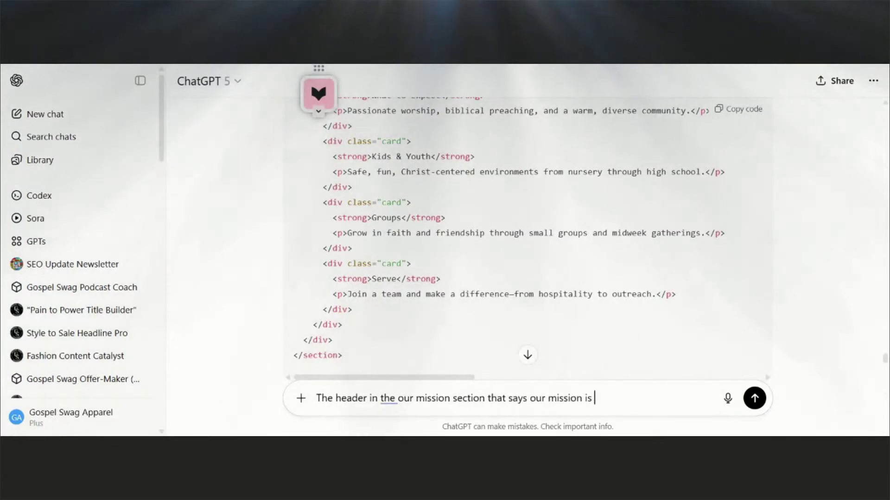
text( unreadabl)
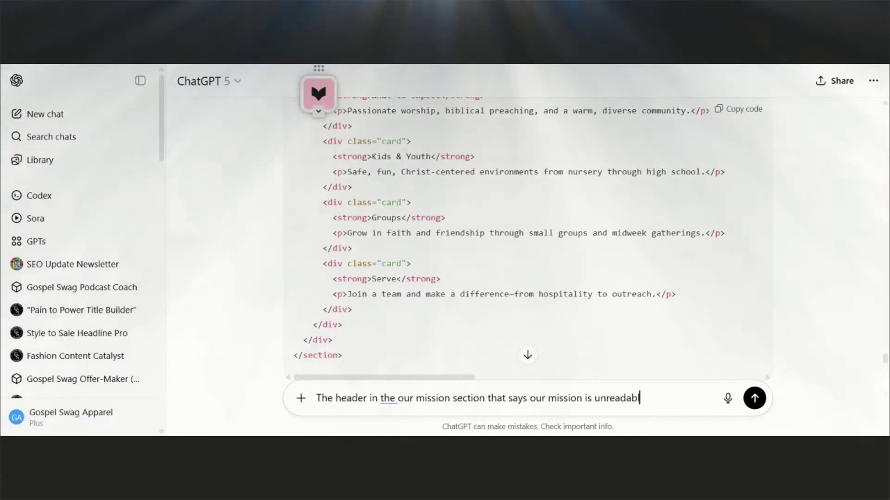
text(e can you make that )
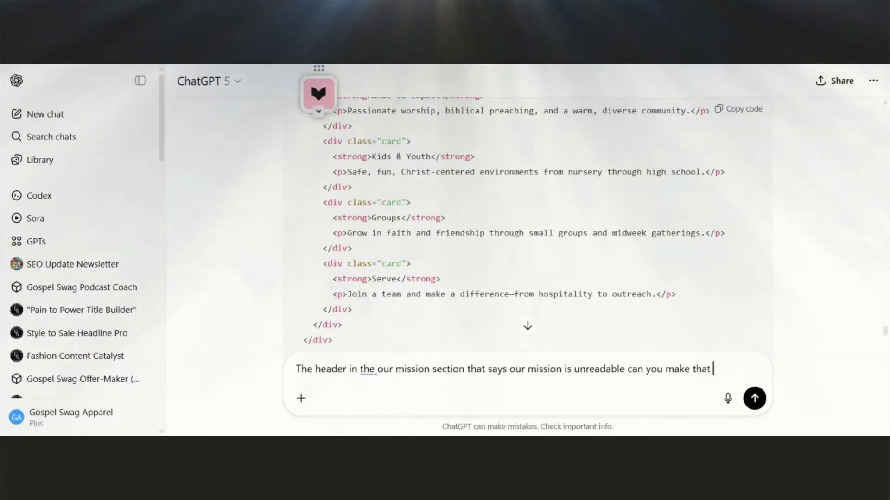
text(black or a)
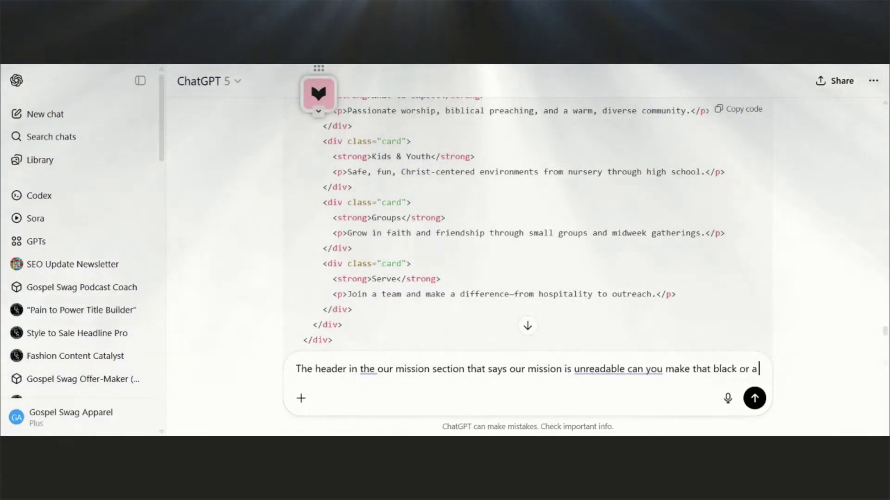
text( dark text al)
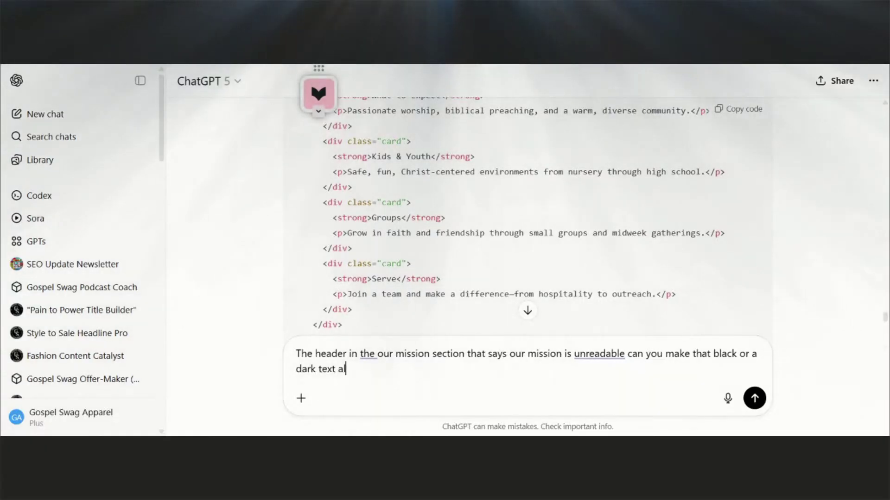
text(so)
key(Return)
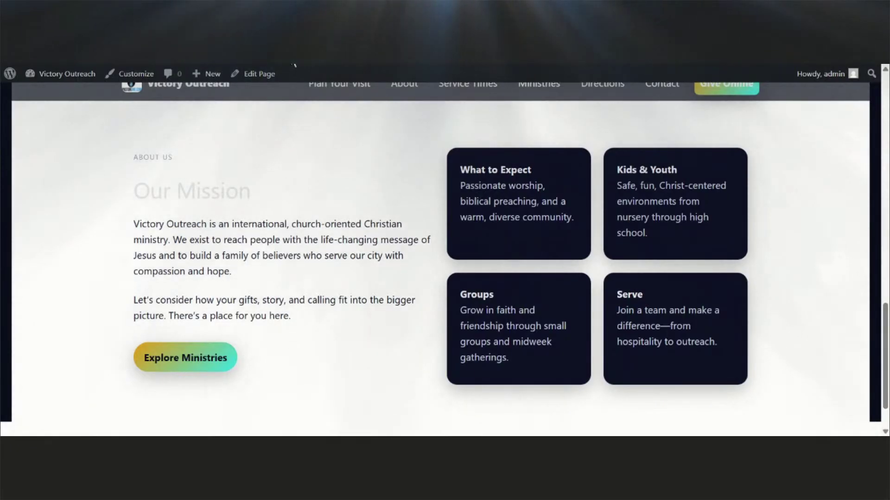
Switch to ChatGPT and send the message "can you please make the changes and send the new html".
key(alt+Tab)
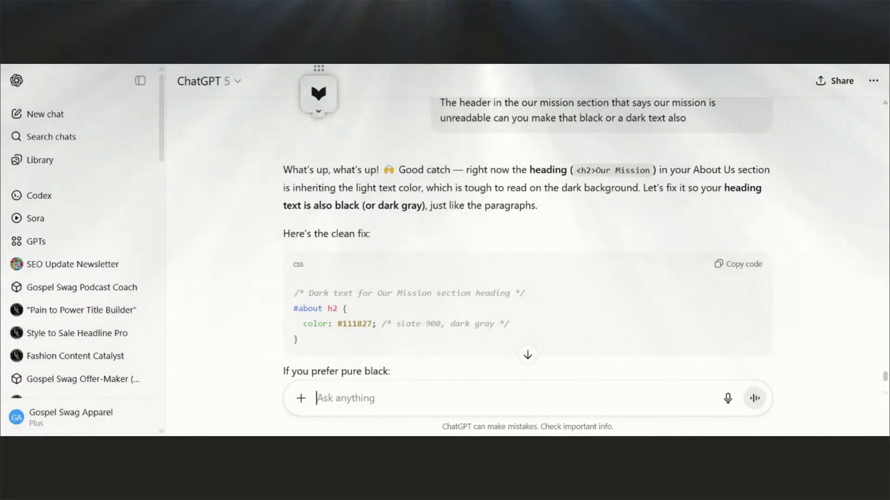
scroll(539, 236, down, 3)
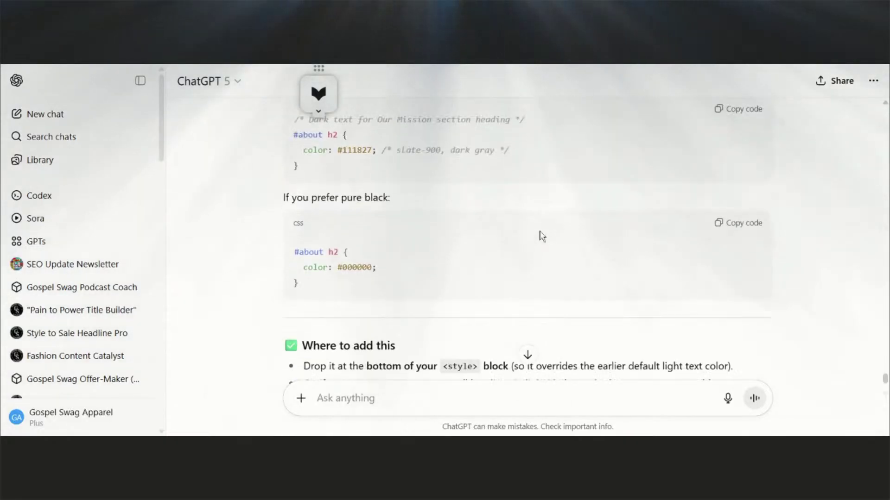
scroll(540, 235, down, 3)
scroll(500, 232, down, 4)
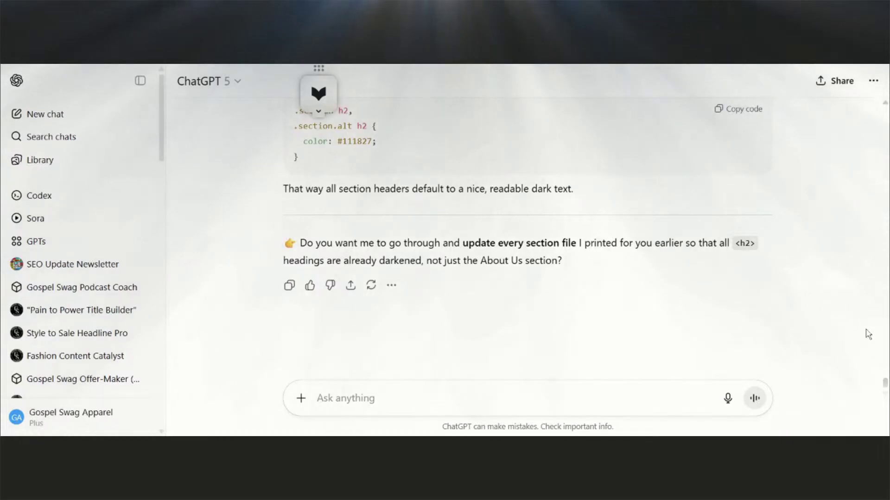
text(lease make the cch)
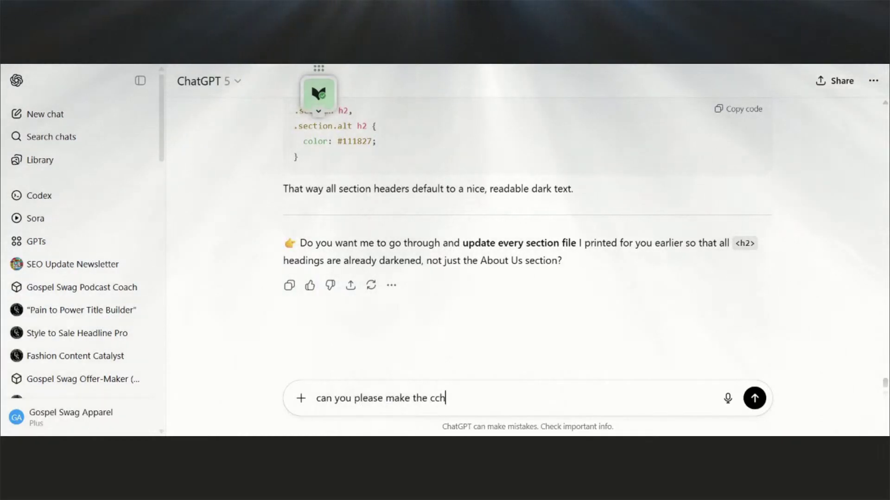
key(BackSpace)
key(BackSpace)
text(hanges)
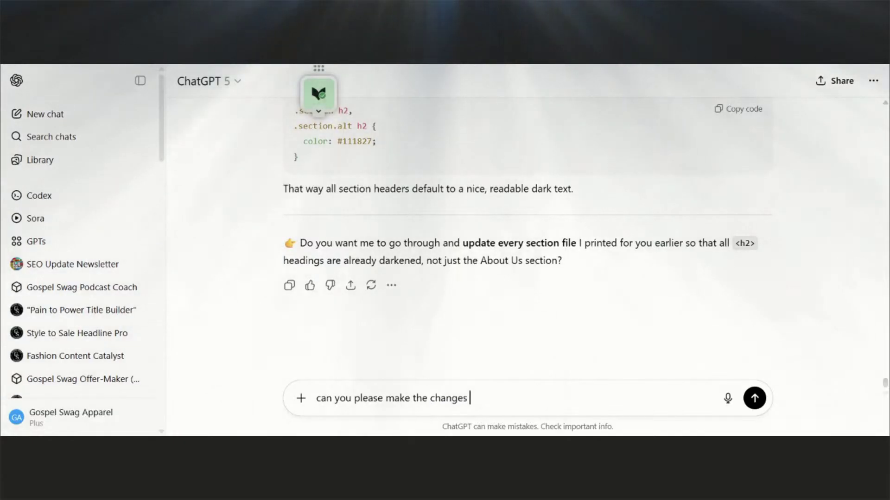
text( and send the n)
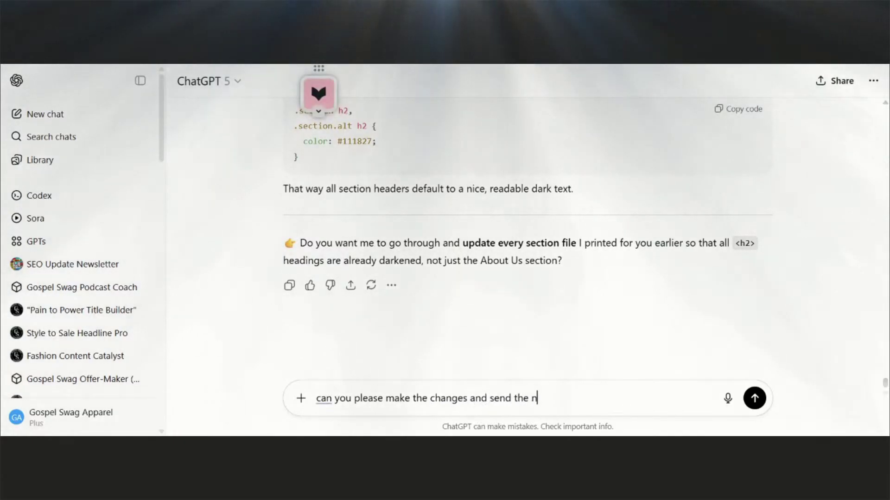
text(ew html)
key(Return)
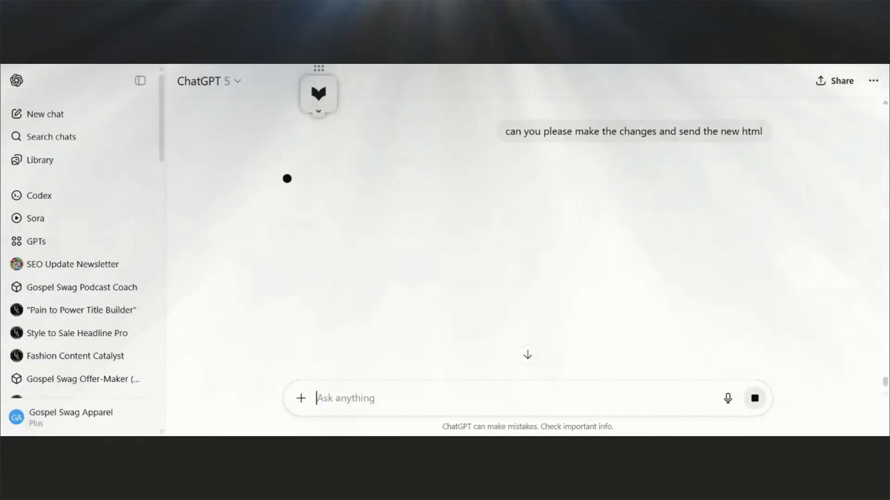
Find the revised about.html code in ChatGPT's new reply and copy it.
scroll(512, 213, up, 5)
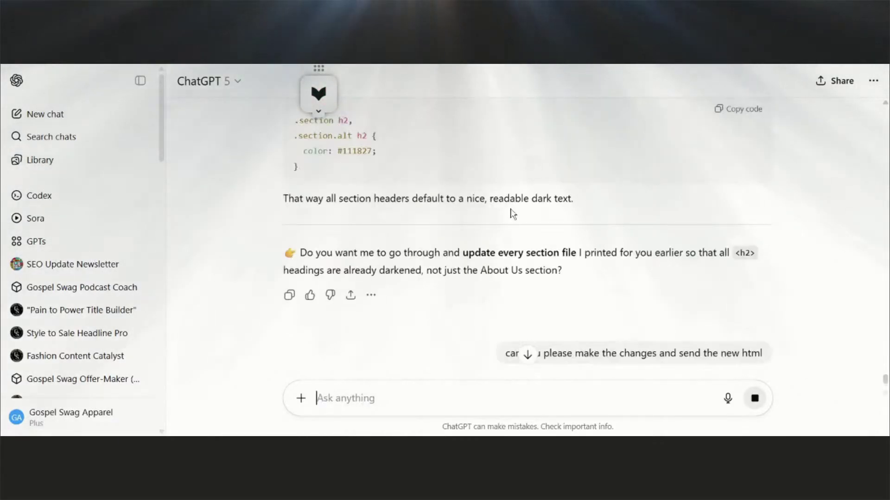
scroll(512, 214, up, 4)
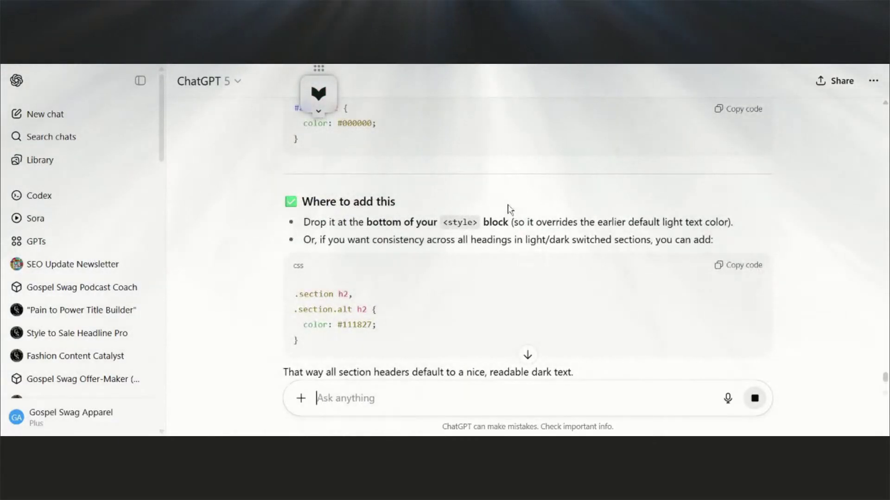
scroll(501, 216, down, 3)
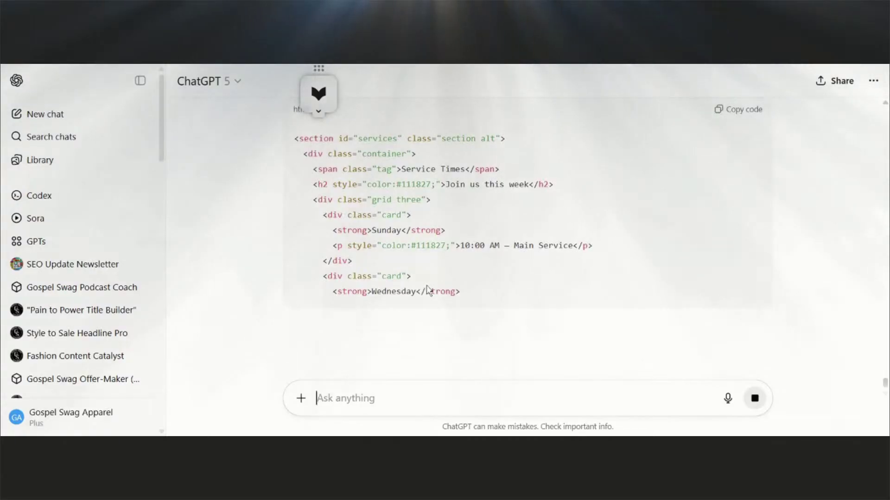
scroll(427, 290, up, 20)
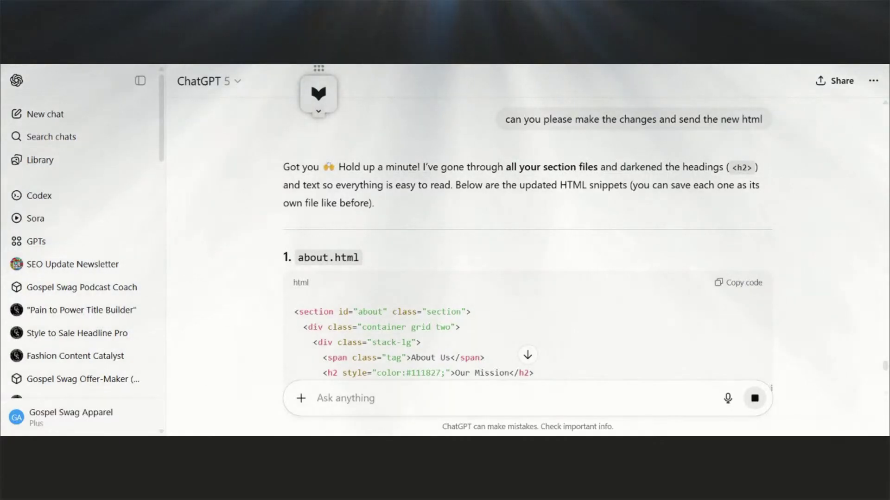
In the WordPress editor, replace the about section's Custom HTML with the copied about.html code, save the Home page and check it live.
key(alt+Tab)
key(ctrl+a)
key(ctrl+c)
key(BackSpace)
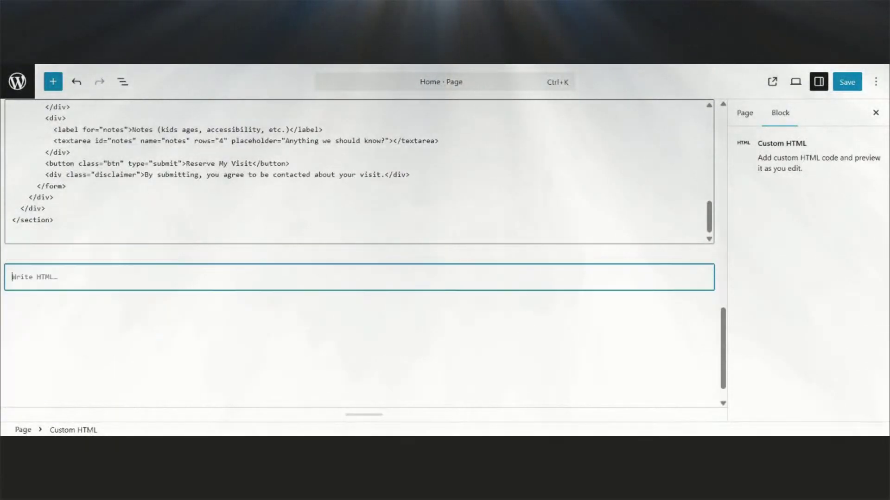
key(ctrl+v)
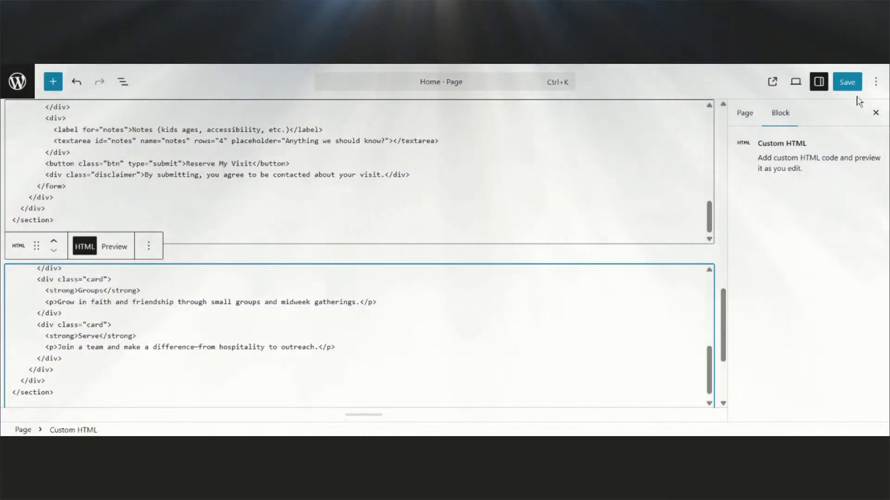
click(849, 87)
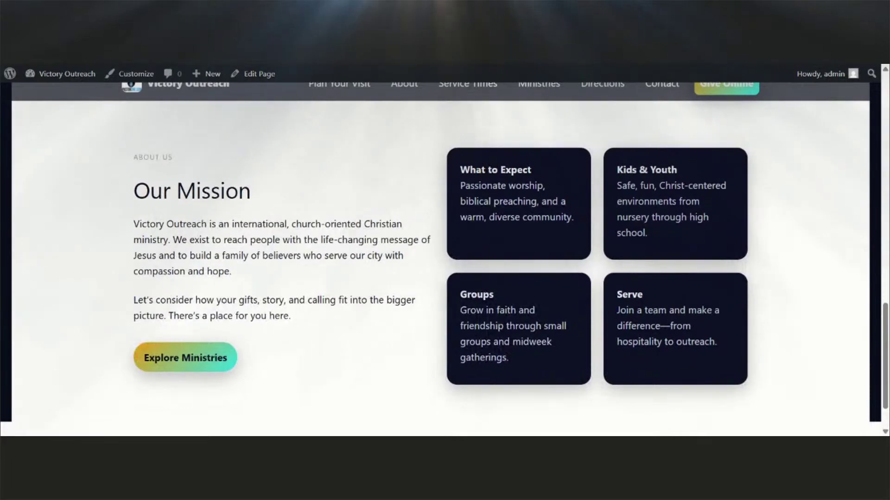
scroll(264, 201, up, 2)
scroll(440, 259, up, 7)
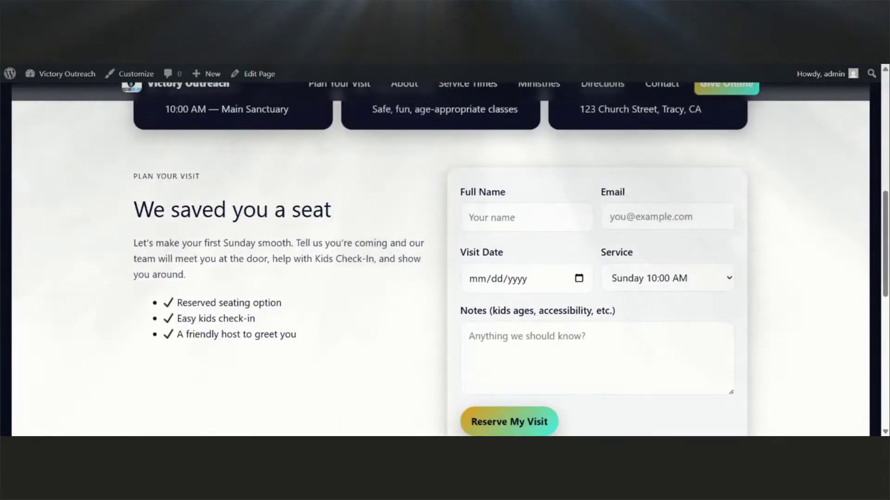
scroll(331, 252, down, 7)
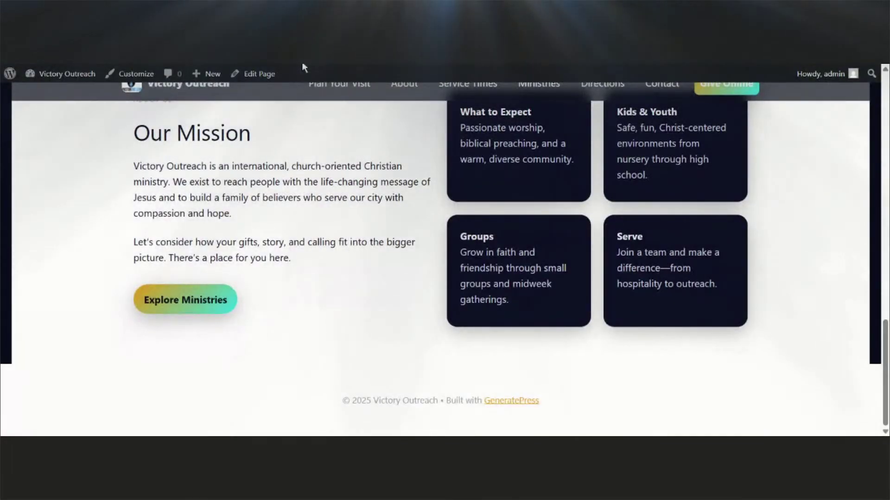
Switch back to ChatGPT and copy the services.html code from its latest reply.
key(alt+Tab)
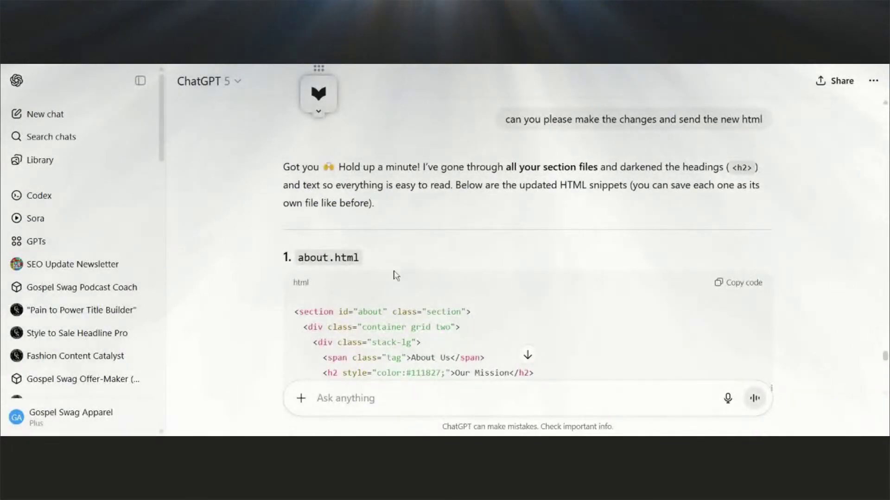
scroll(394, 274, down, 4)
scroll(397, 277, up, 8)
scroll(397, 277, down, 12)
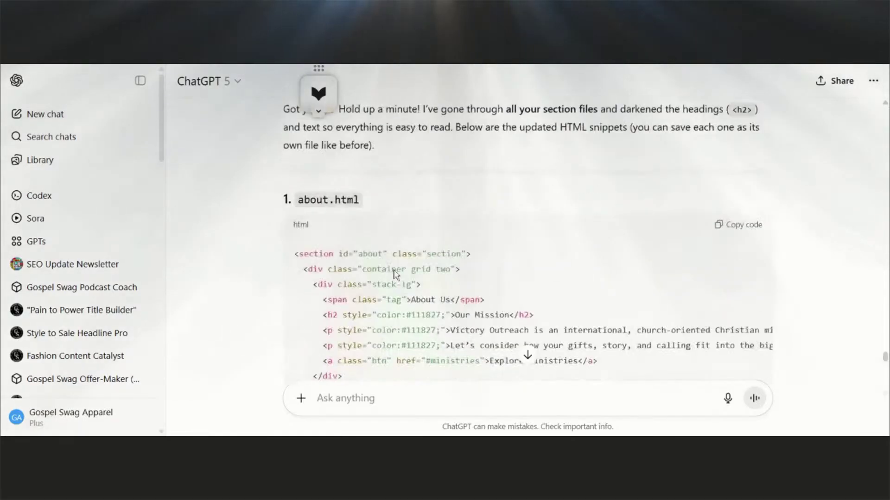
scroll(394, 274, down, 10)
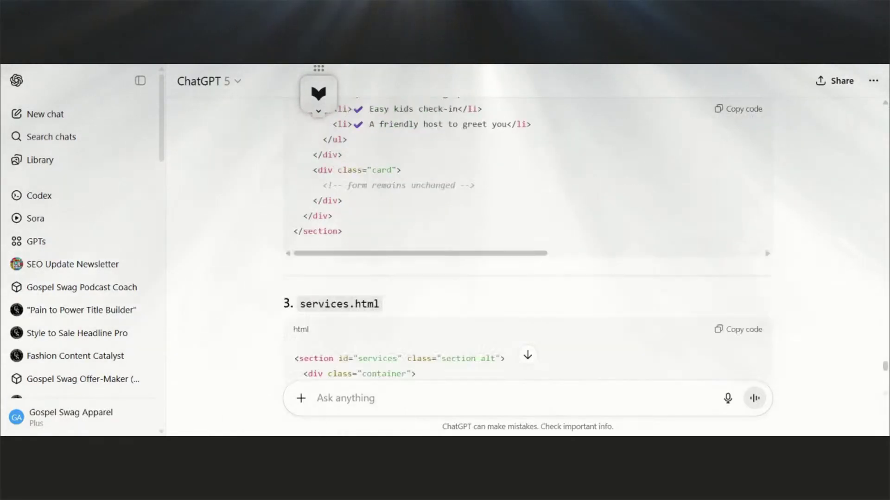
scroll(735, 238, down, 2)
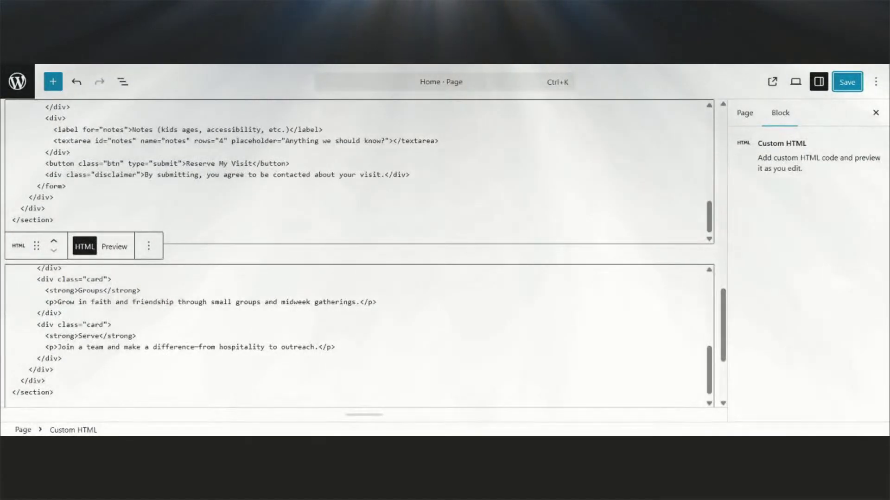
In the WordPress editor, add a Custom HTML block below the about section containing the copied services.html code, and save the Home page.
scroll(357, 336, down, 1)
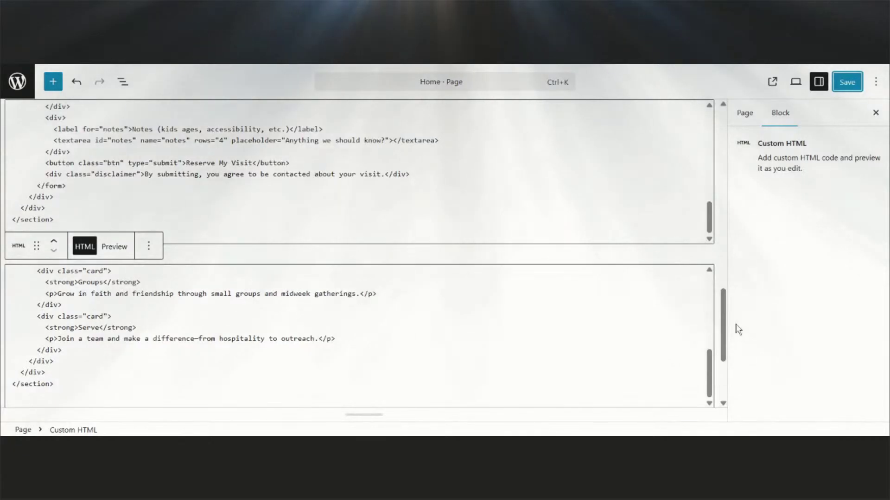
drag(726, 311, 730, 388)
click(502, 294)
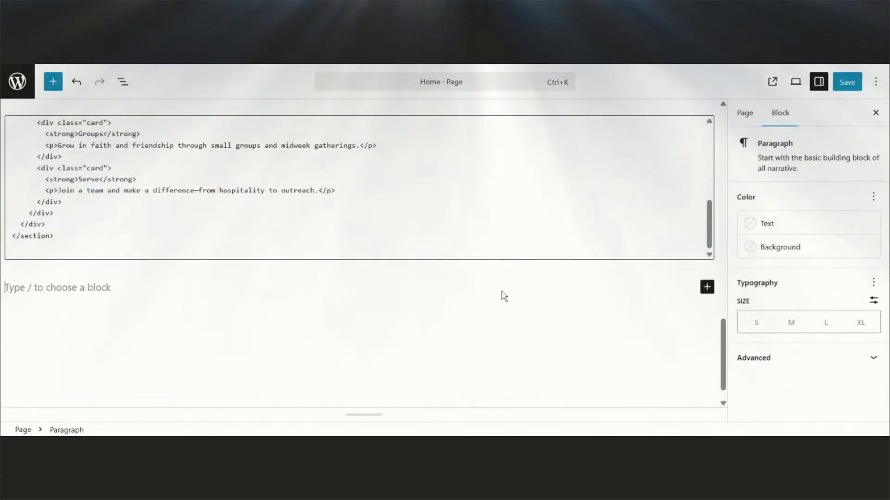
click(707, 288)
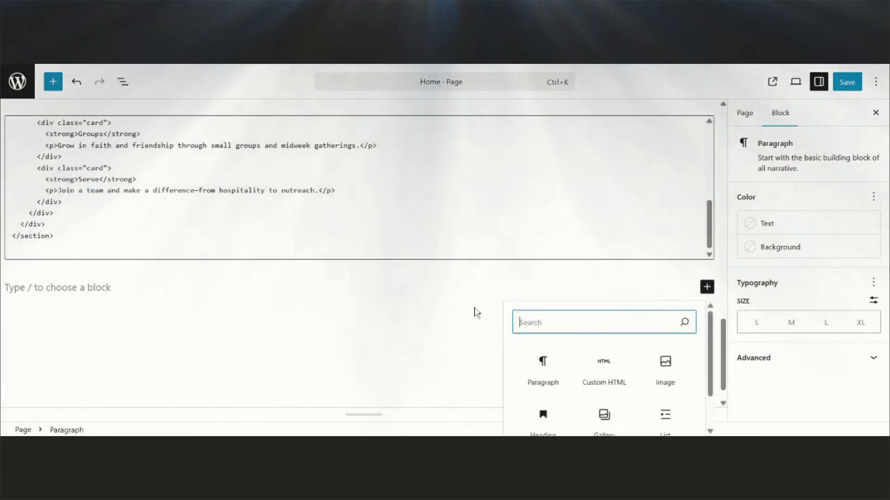
click(604, 369)
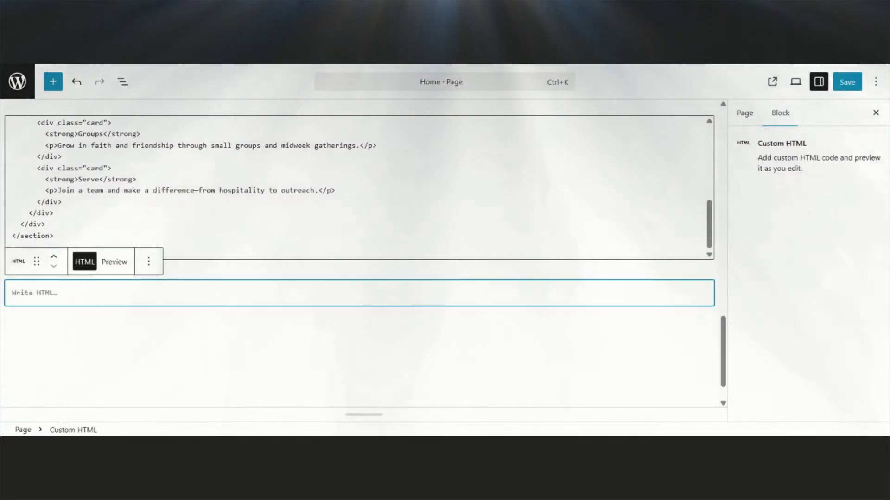
key(ctrl+v)
click(851, 83)
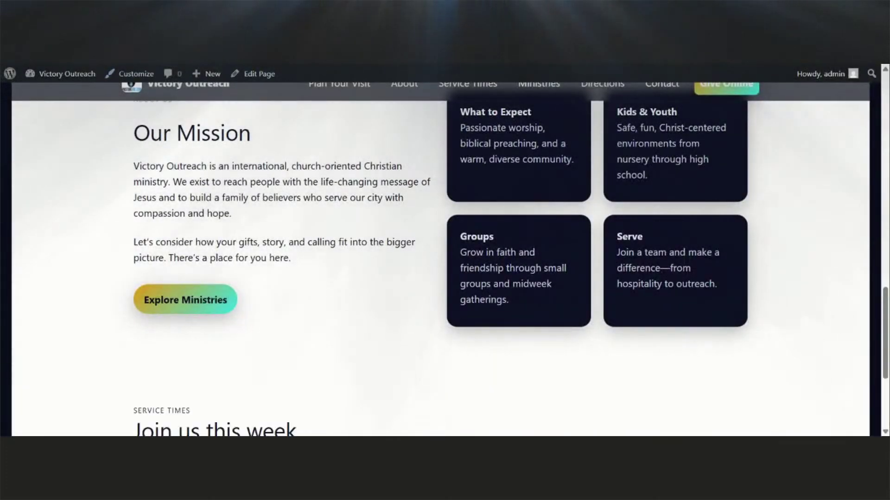
Examine the layout and text readability of the live page from the hero through Plan Your Visit, Our Mission and Service Times.
scroll(398, 272, down, 4)
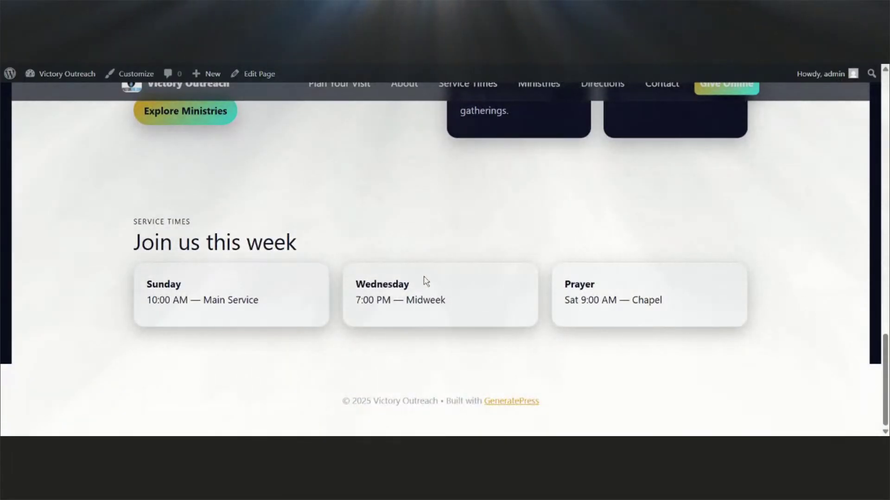
scroll(425, 280, up, 10)
scroll(426, 281, up, 7)
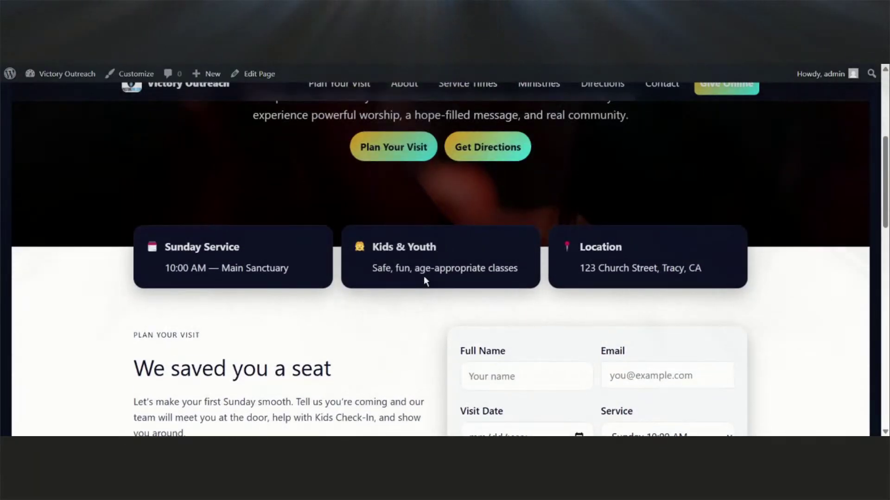
scroll(621, 232, down, 5)
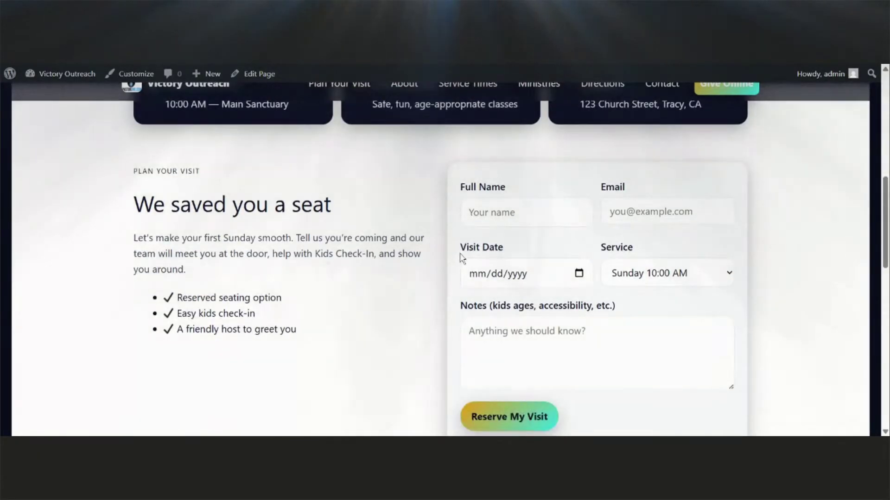
scroll(463, 255, down, 10)
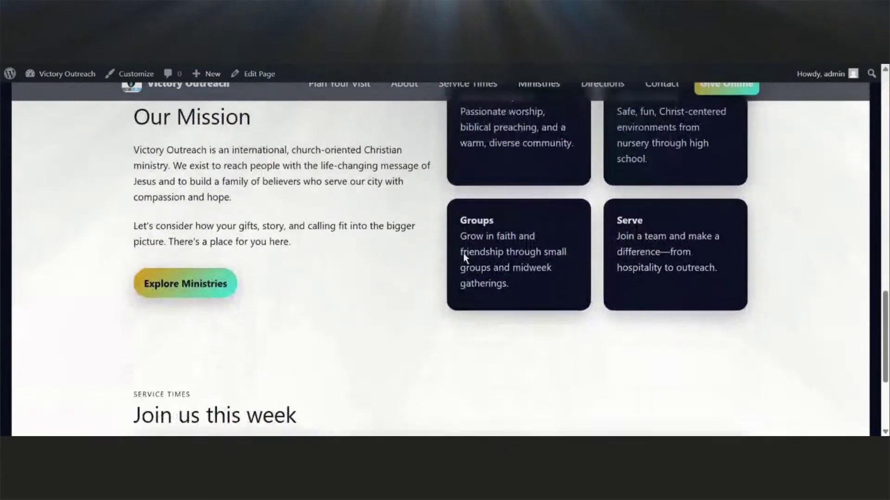
scroll(463, 253, down, 4)
scroll(334, 292, up, 19)
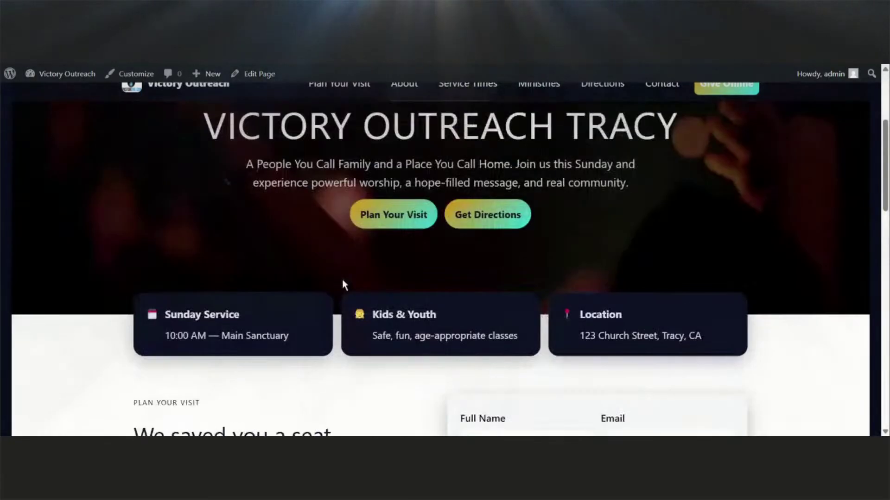
scroll(343, 283, up, 2)
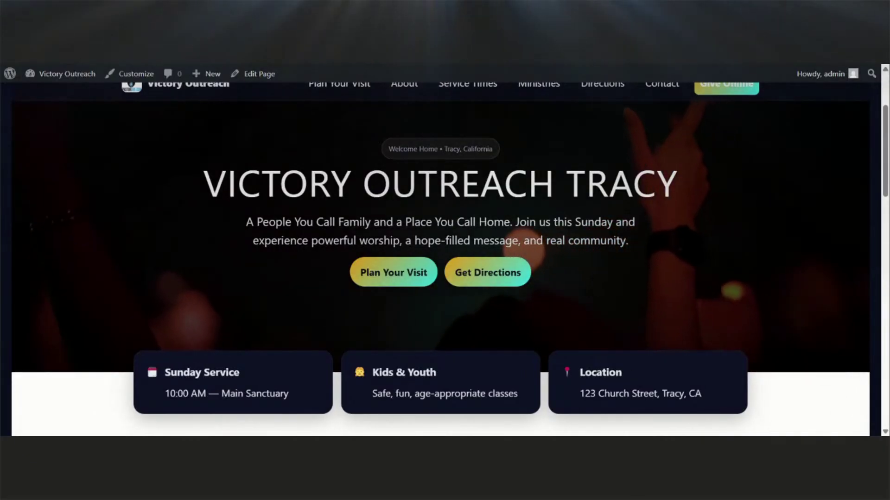
scroll(549, 338, down, 2)
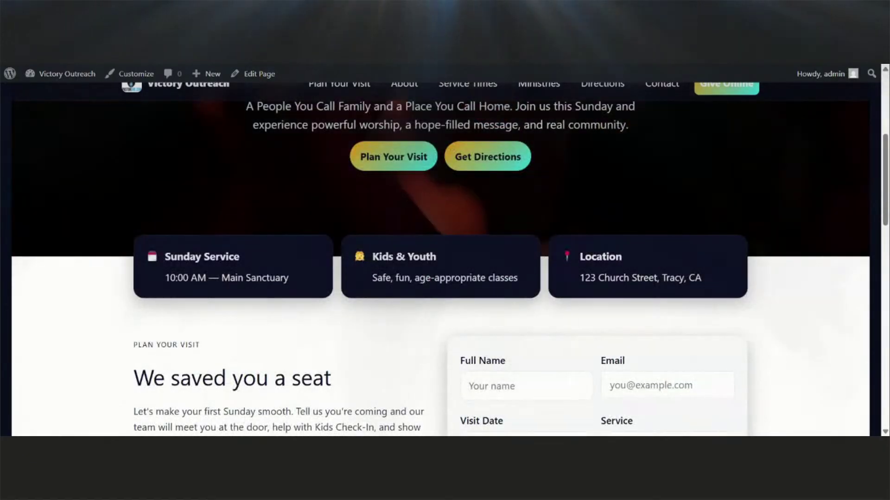
scroll(369, 294, down, 2)
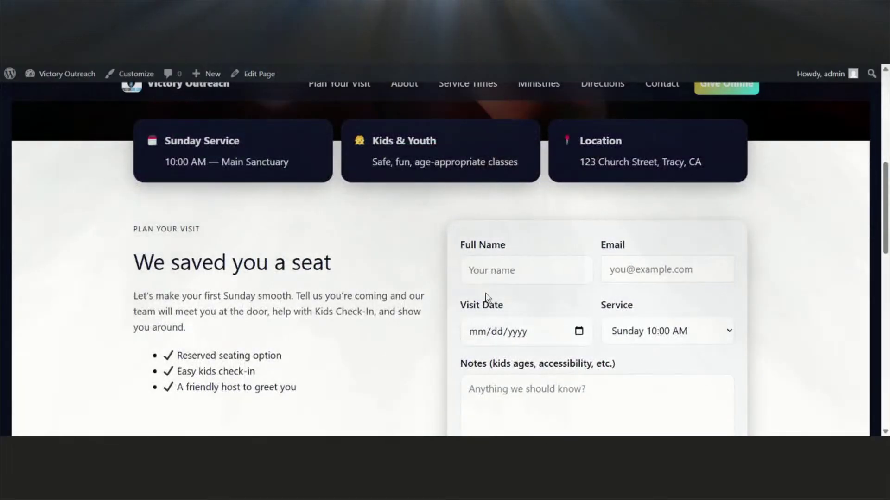
scroll(485, 294, down, 6)
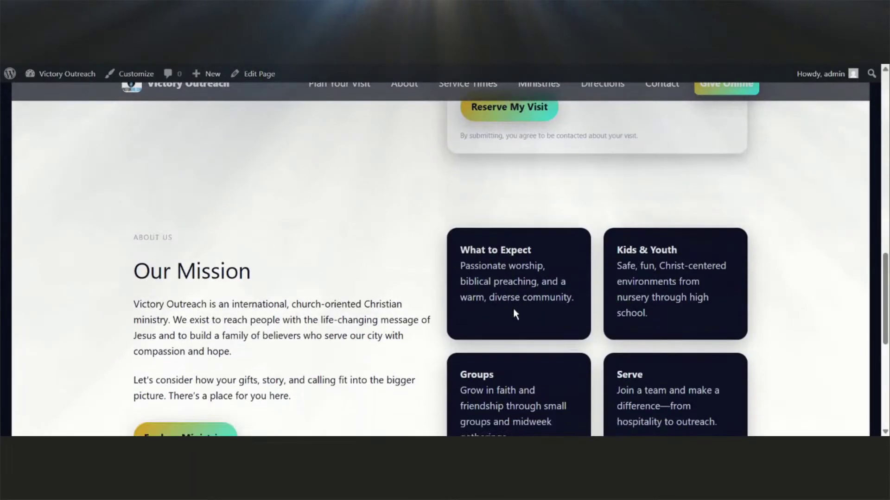
scroll(513, 310, down, 5)
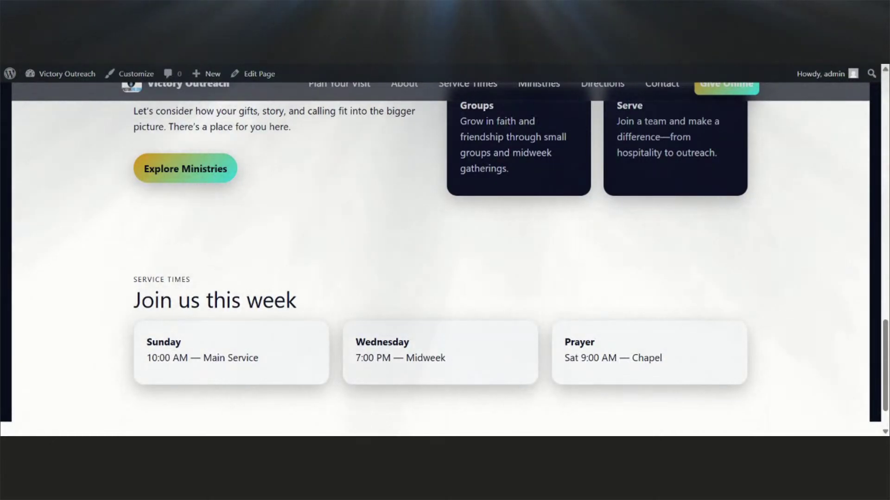
Compare the Service Times section at the end of the live page with the info cards directly below the hero.
scroll(476, 290, up, 7)
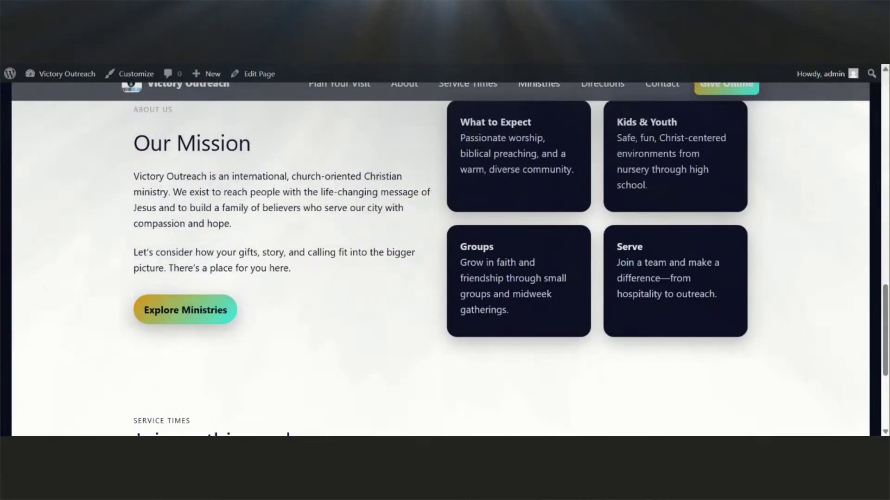
scroll(477, 290, up, 10)
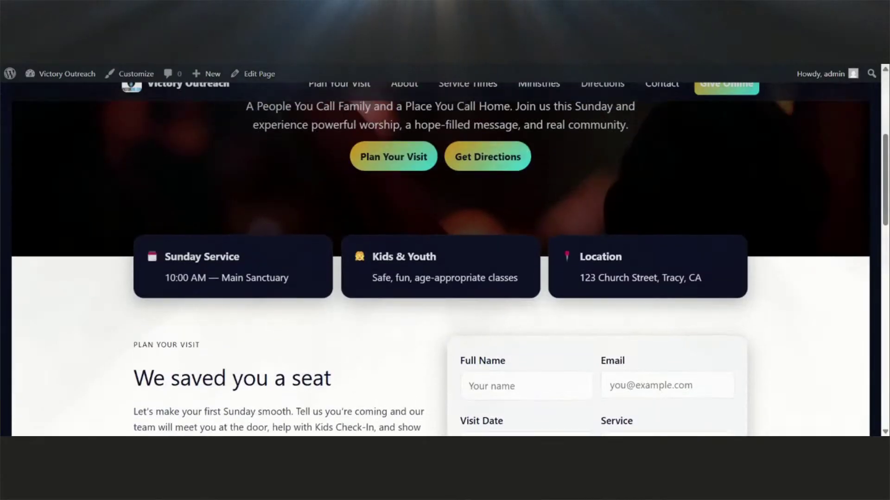
scroll(477, 289, down, 1)
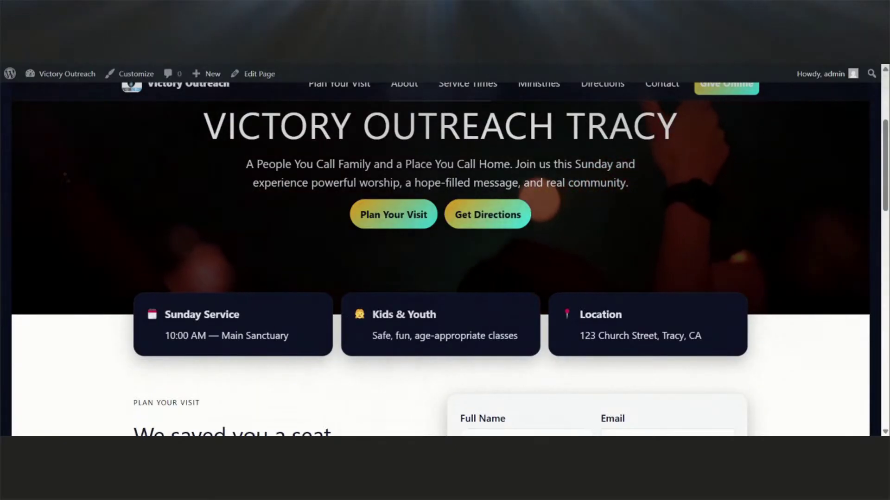
scroll(422, 333, down, 14)
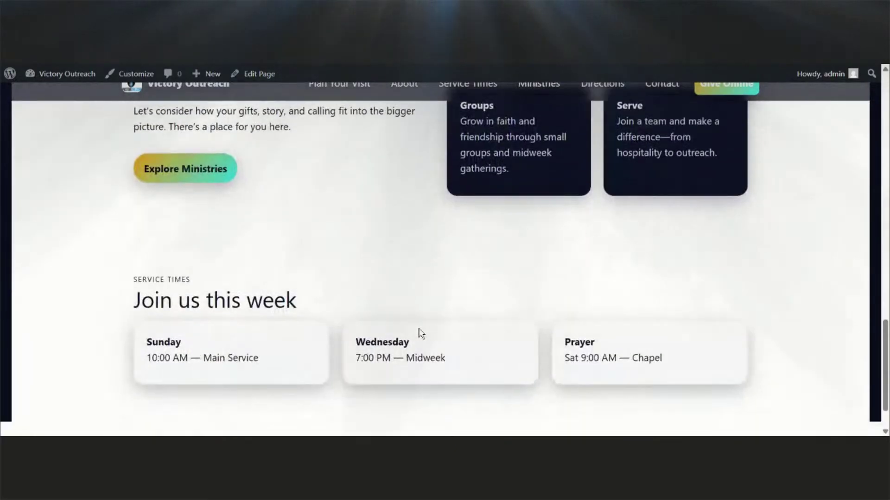
scroll(421, 333, up, 8)
scroll(370, 278, up, 8)
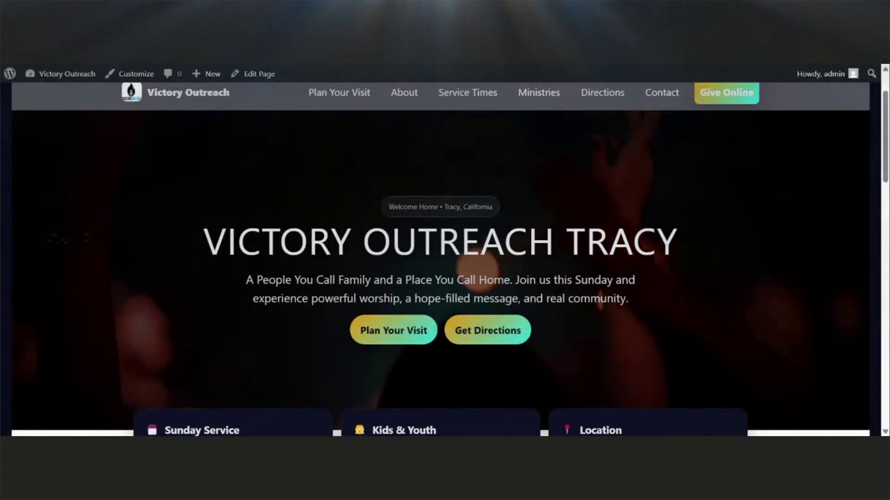
scroll(374, 257, down, 2)
scroll(373, 258, down, 12)
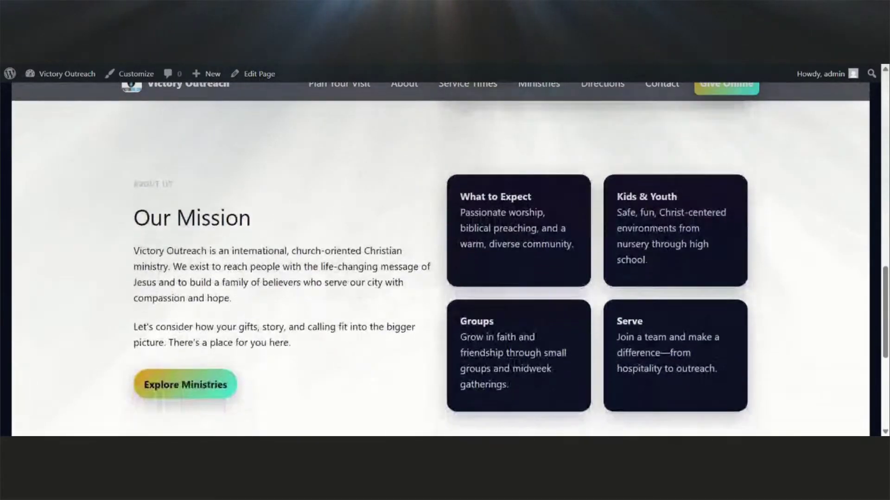
scroll(375, 264, down, 5)
scroll(375, 264, up, 10)
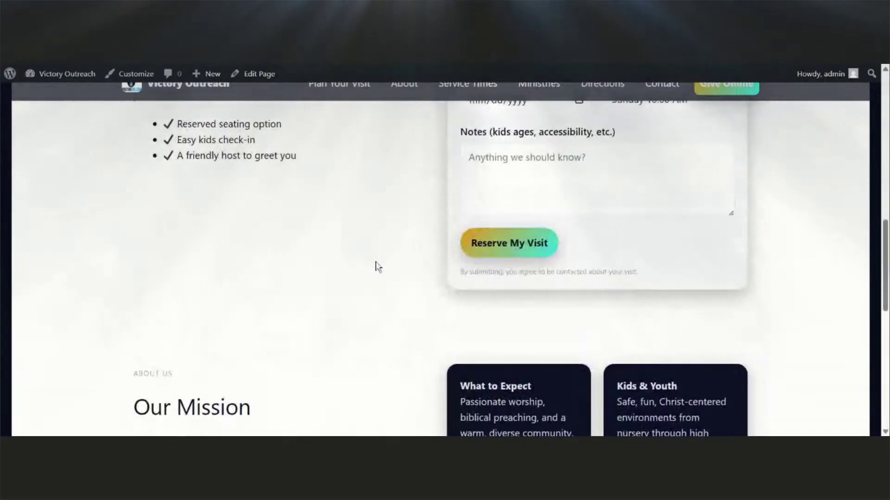
scroll(376, 264, up, 5)
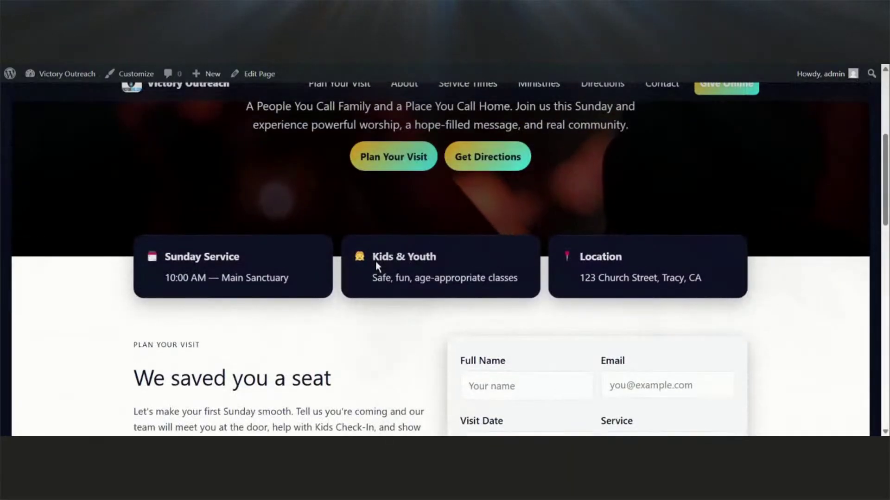
scroll(376, 265, down, 1)
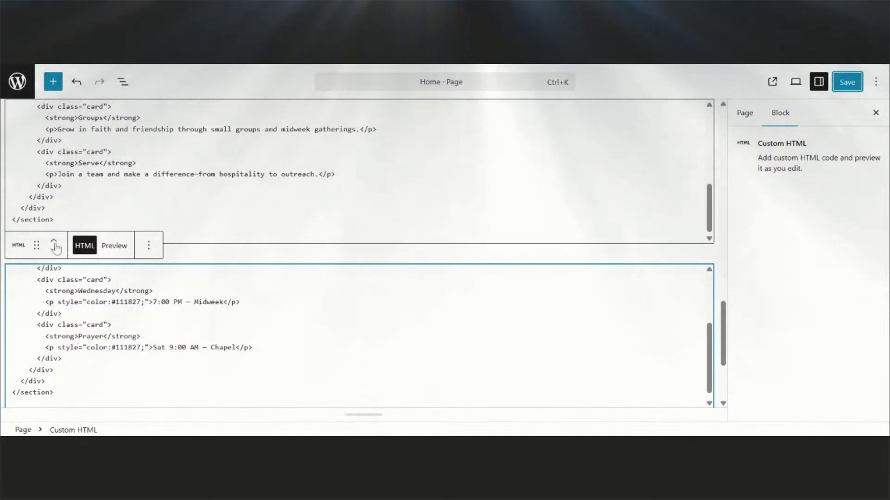
In the WordPress editor, move the services Custom HTML block up to directly below the hero block and save the Home page.
click(54, 241)
click(54, 241)
click(54, 241)
click(54, 242)
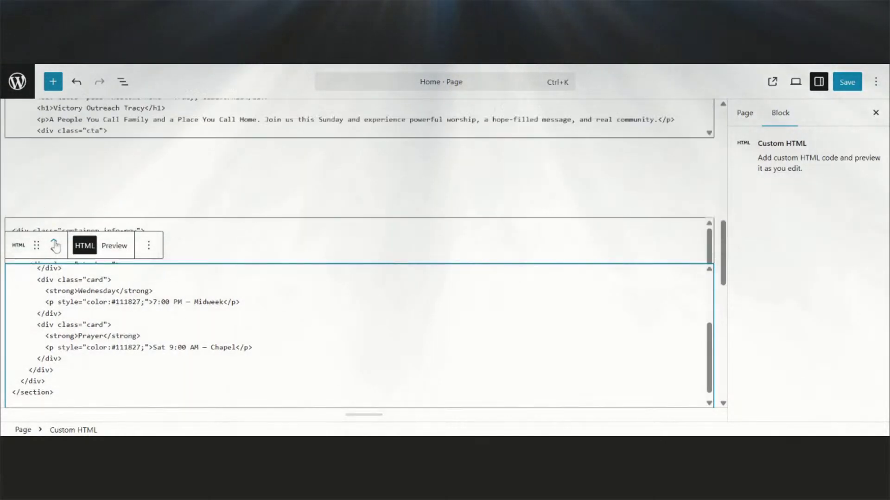
click(53, 241)
click(846, 83)
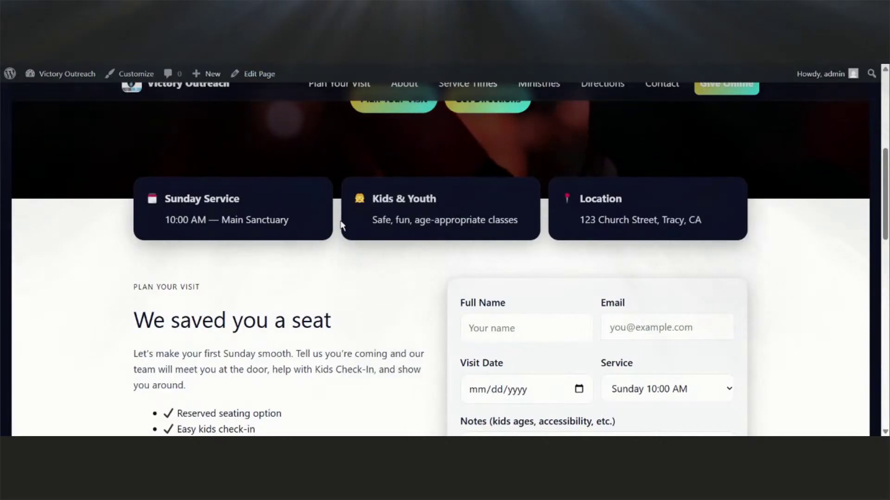
Check on the live page how Service Times sits between the hero, the dark info cards and the Plan Your Visit section.
scroll(341, 224, up, 3)
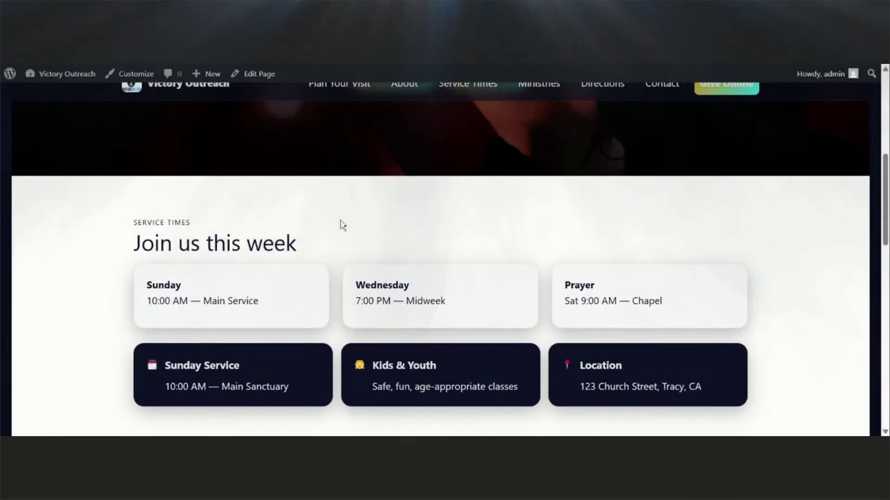
scroll(414, 264, up, 3)
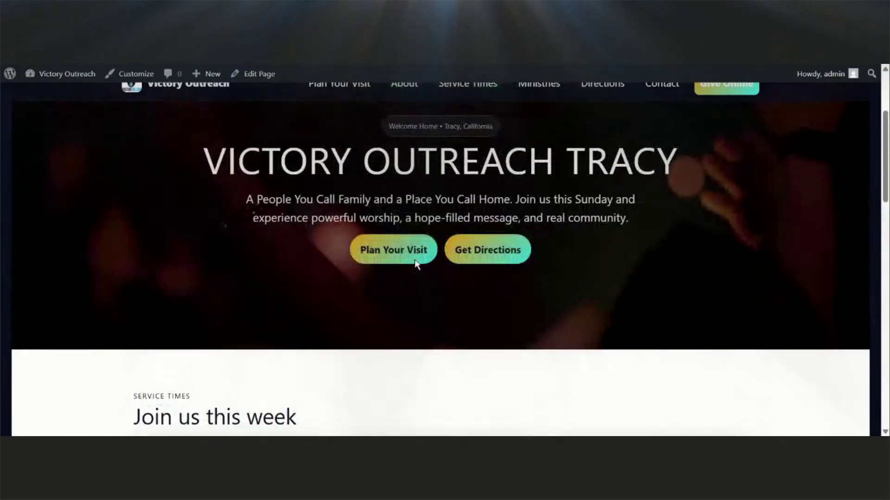
scroll(416, 264, up, 3)
scroll(416, 262, down, 6)
scroll(371, 241, down, 1)
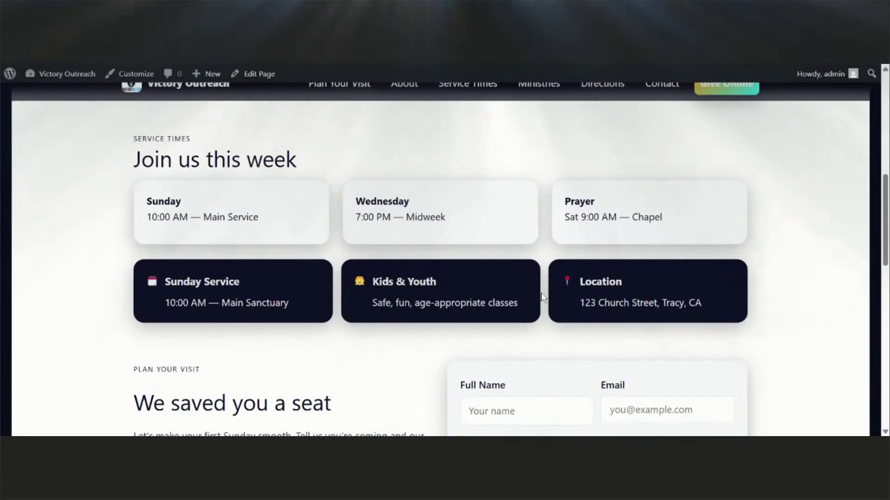
scroll(538, 292, down, 9)
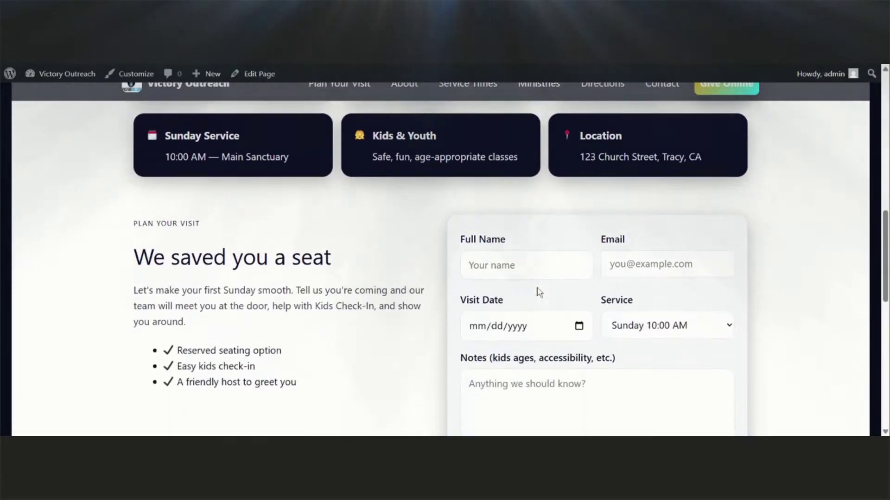
scroll(539, 294, up, 10)
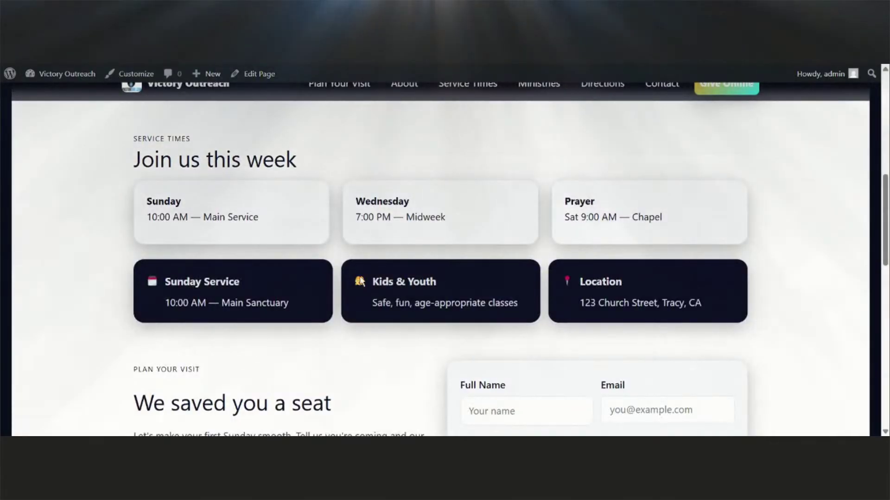
scroll(491, 332, down, 3)
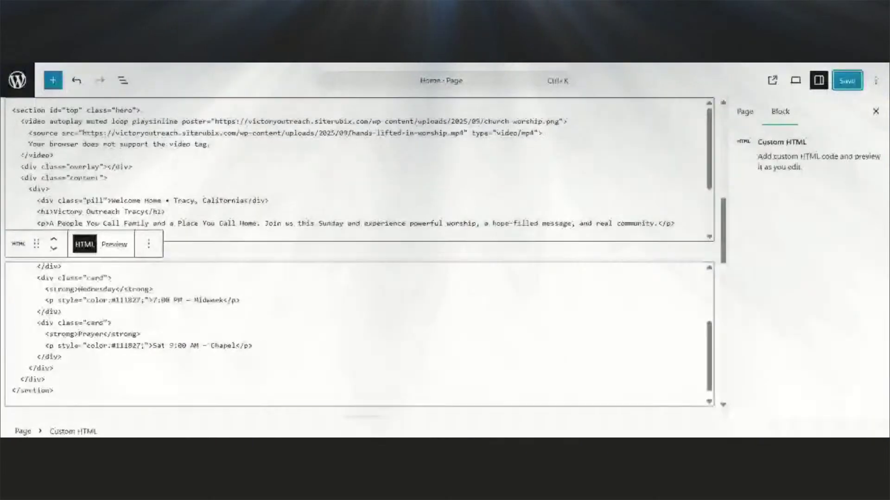
Look through the editor's header, hero and services code blocks for the dark info cards' markup, and recheck the cards on the live page.
scroll(359, 255, up, 5)
scroll(359, 255, up, 10)
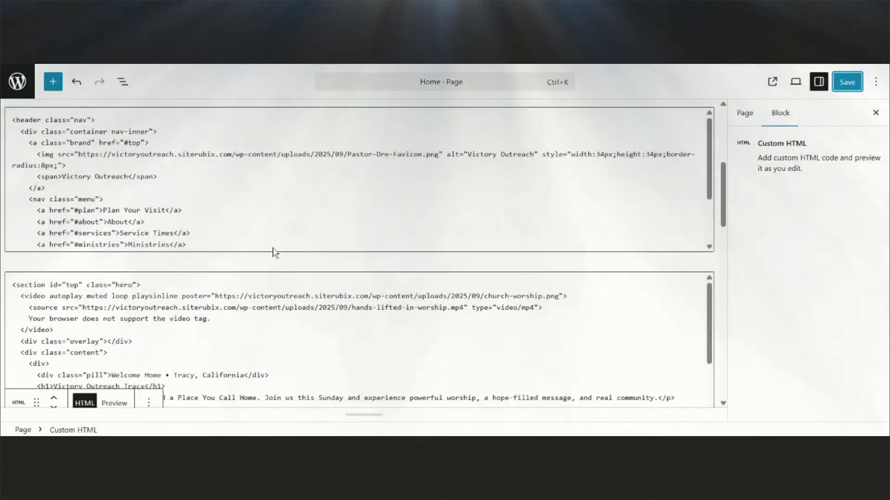
scroll(359, 255, down, 5)
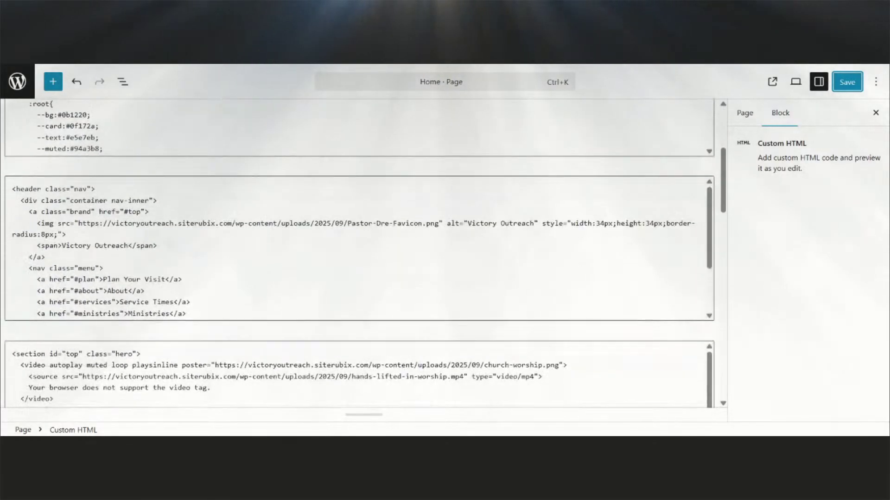
click(148, 320)
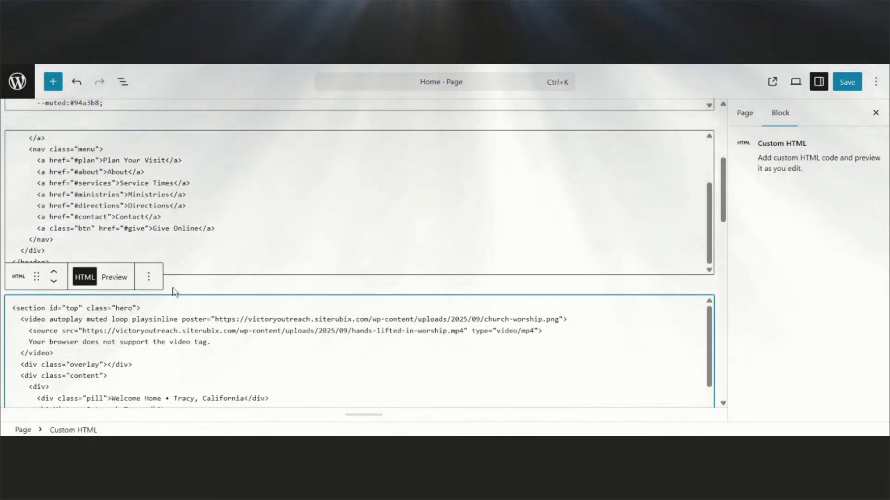
scroll(359, 352, down, 2)
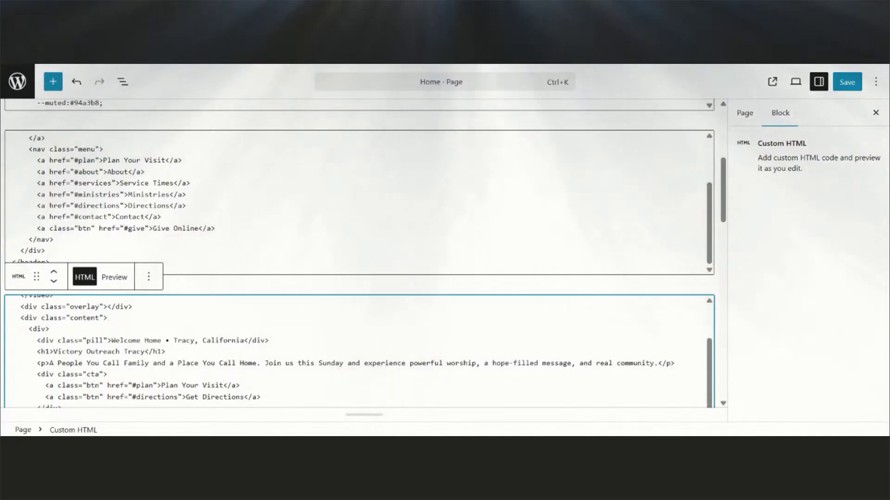
scroll(359, 352, down, 1)
scroll(510, 339, down, 3)
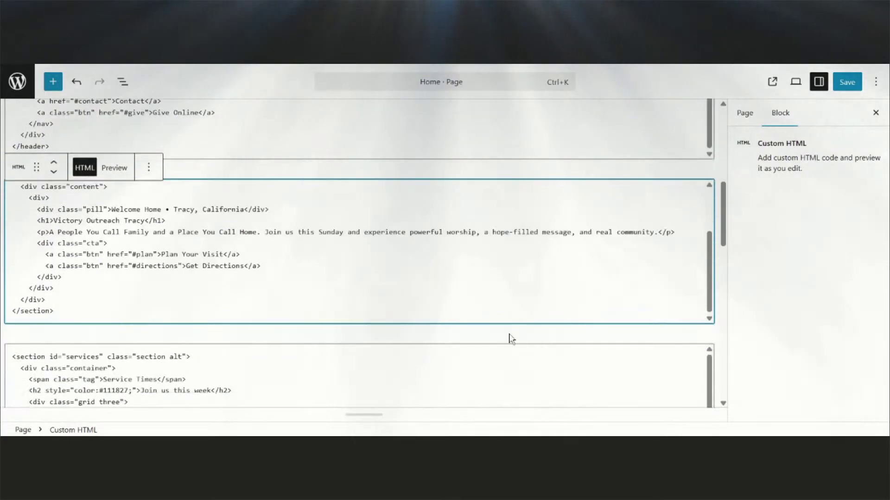
scroll(359, 250, up, 2)
scroll(359, 125, up, 5)
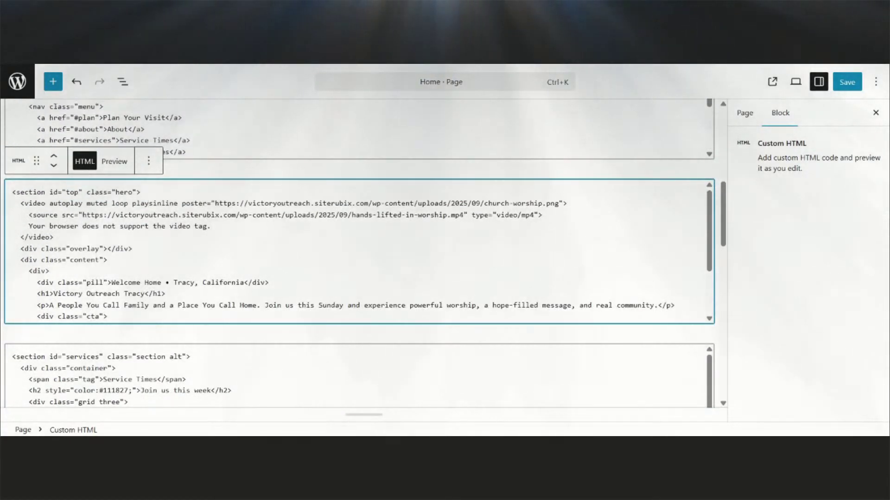
scroll(254, 323, up, 5)
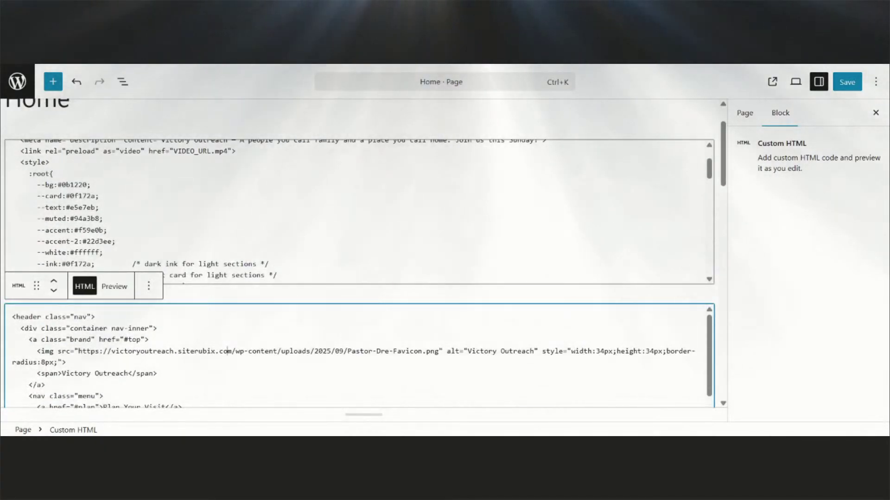
drag(722, 160, 720, 198)
scroll(359, 301, down, 4)
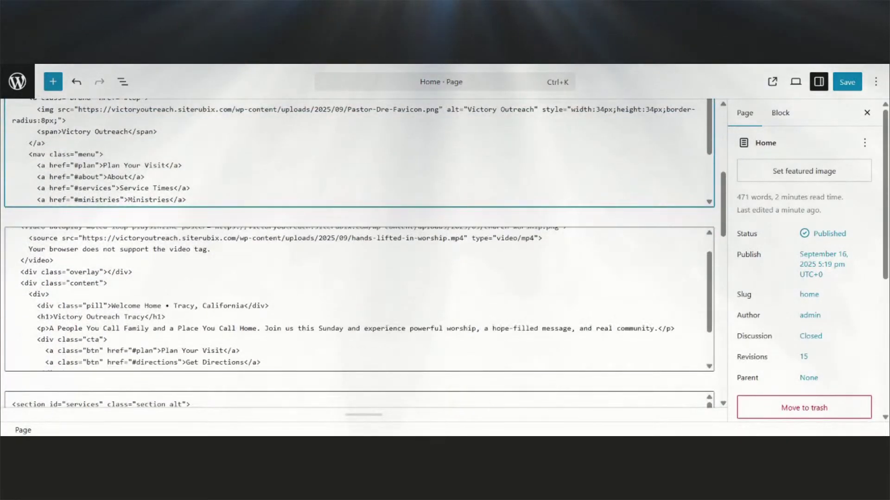
scroll(359, 299, up, 4)
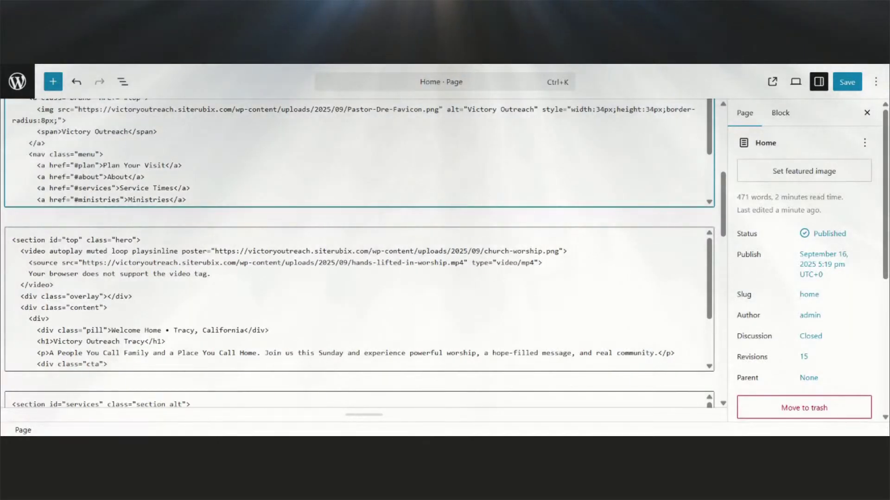
drag(721, 177, 727, 213)
scroll(726, 232, down, 3)
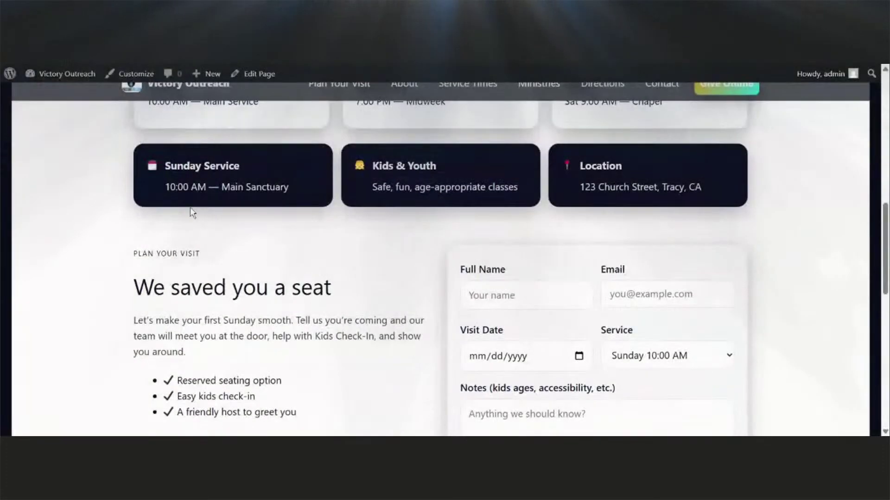
scroll(192, 212, up, 1)
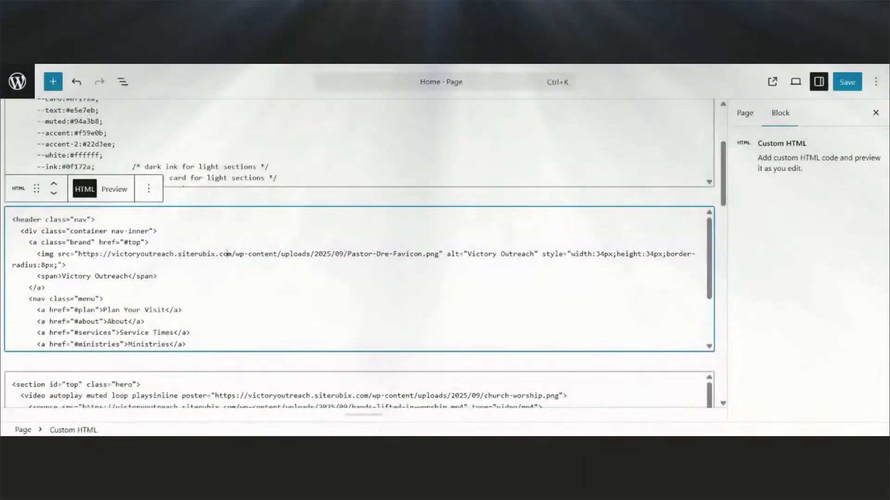
In the editor, move the info-row Custom HTML block with the Sunday Service and Kids & Youth cards down past the Plan Your Visit block.
scroll(359, 278, down, 3)
scroll(174, 325, down, 1)
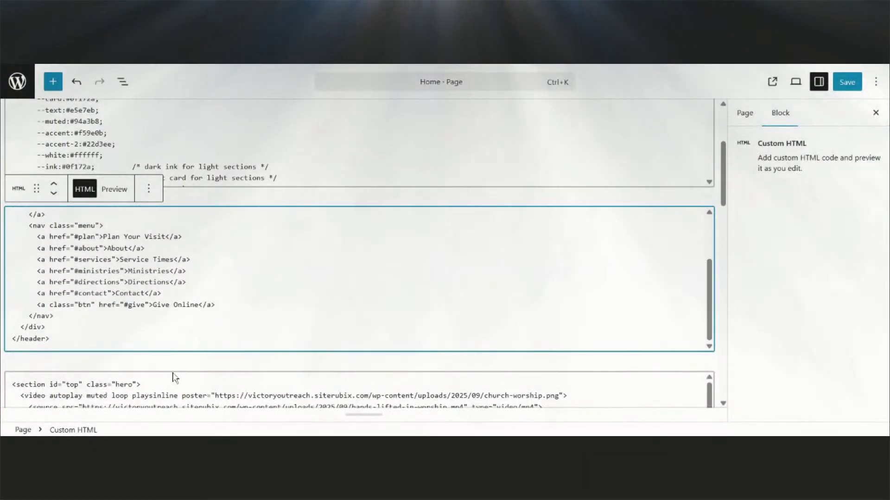
scroll(174, 389, down, 3)
click(725, 183)
scroll(725, 209, down, 5)
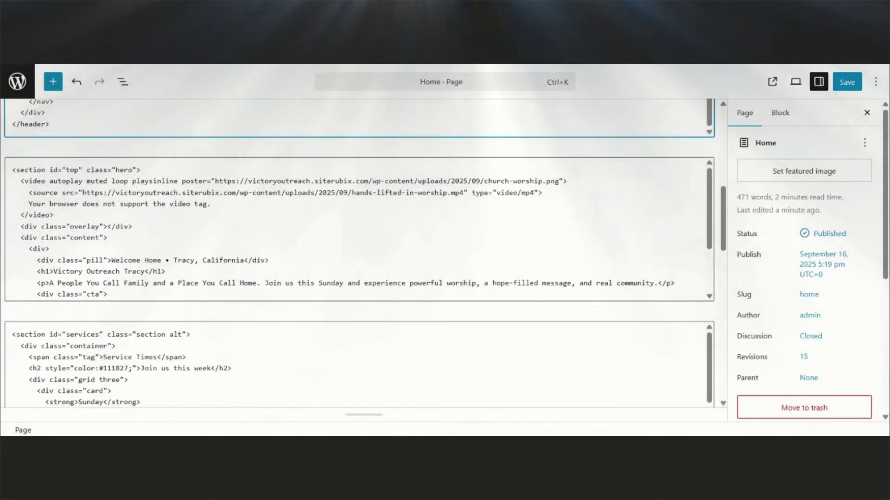
scroll(359, 254, up, 1)
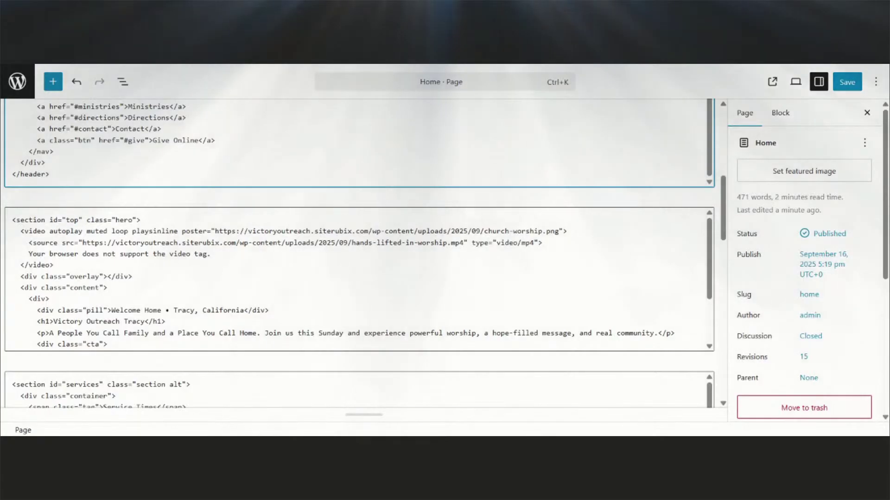
drag(723, 190, 707, 282)
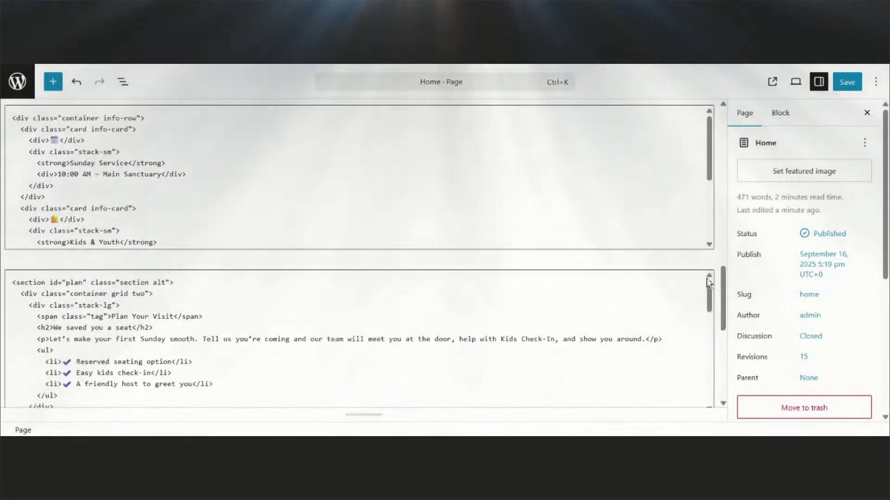
click(84, 220)
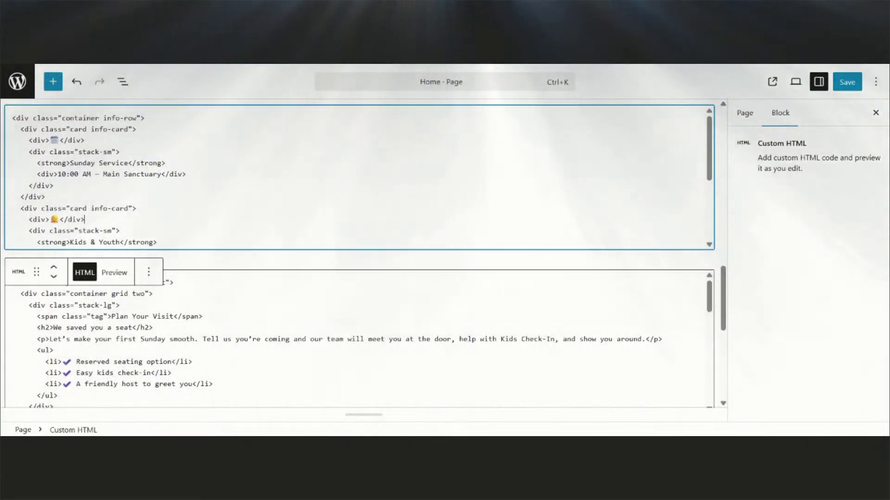
key(Up)
key(Up)
key(Up)
key(Up)
key(Up)
key(Up)
key(Up)
scroll(66, 208, up, 3)
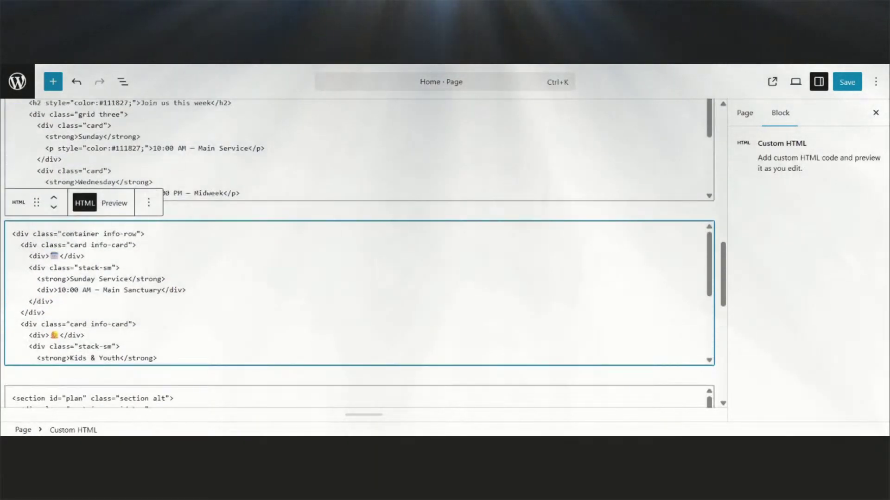
click(54, 207)
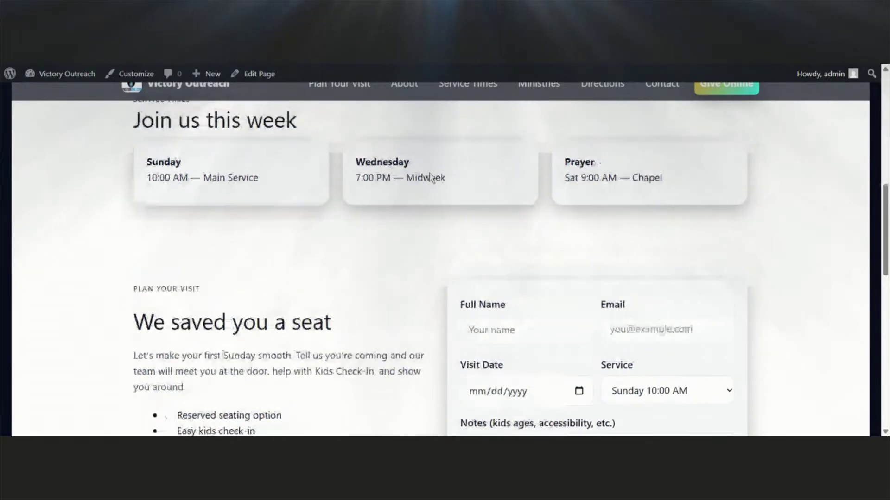
Review the live Home page's section order from Service Times through Plan Your Visit, the dark info cards and About Us.
scroll(434, 181, down, 5)
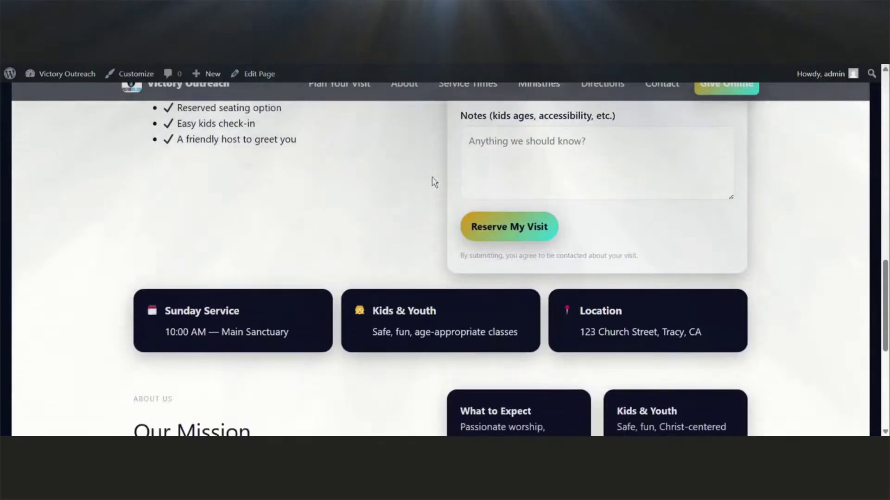
scroll(436, 181, up, 15)
scroll(439, 180, down, 8)
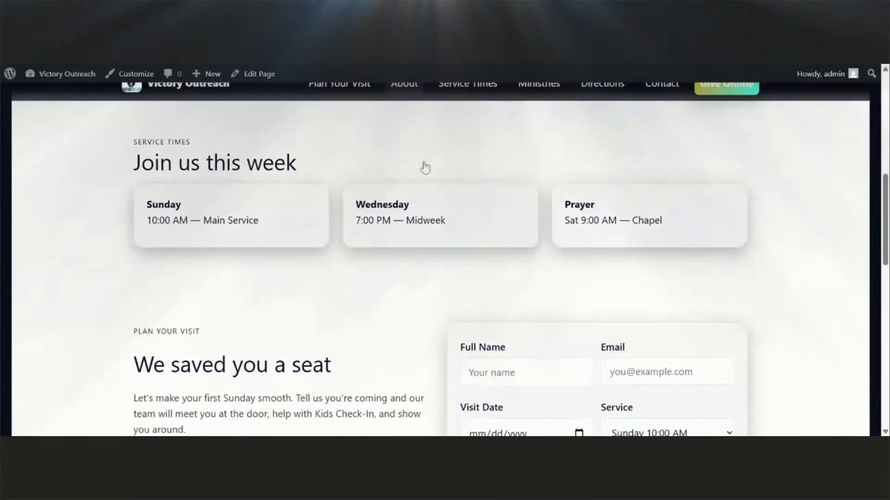
scroll(423, 167, down, 10)
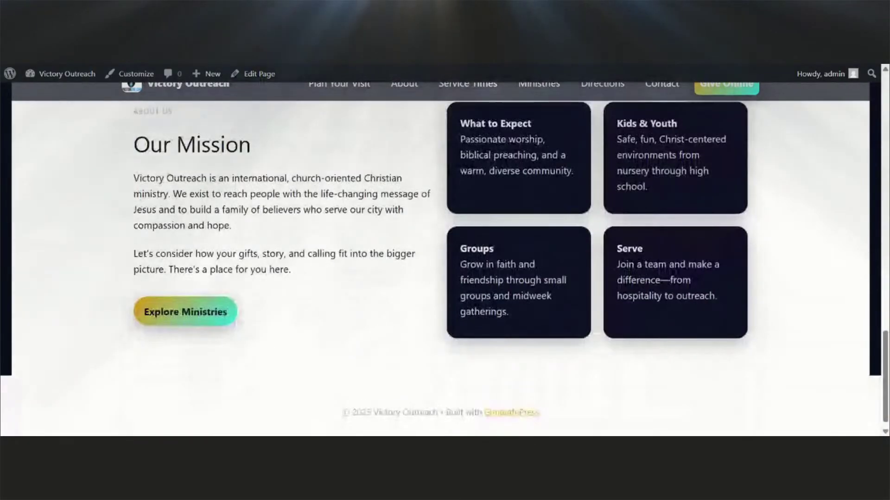
scroll(423, 172, down, 1)
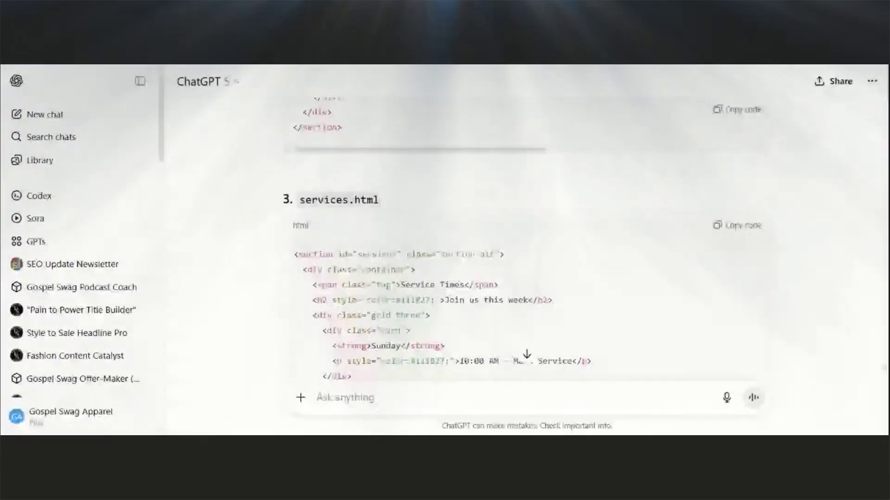
Copy the directions.html section code from the ChatGPT conversation and return to the WordPress Home page editor.
scroll(427, 149, down, 8)
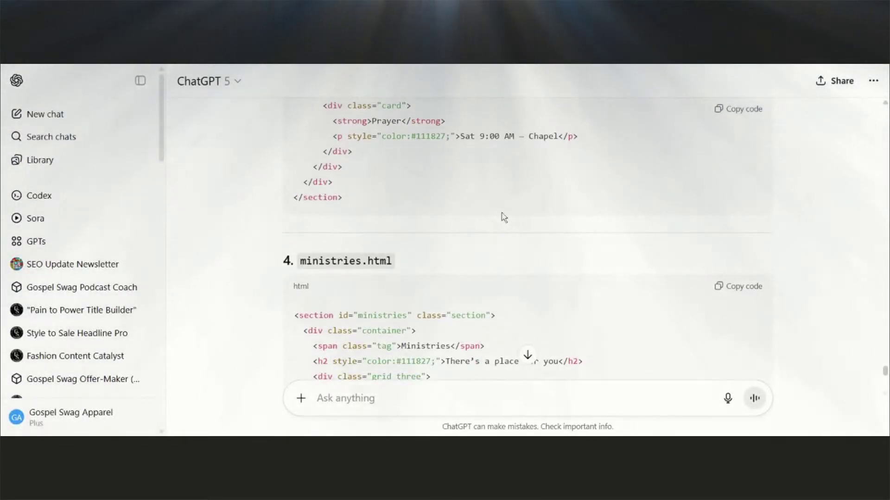
scroll(482, 248, down, 10)
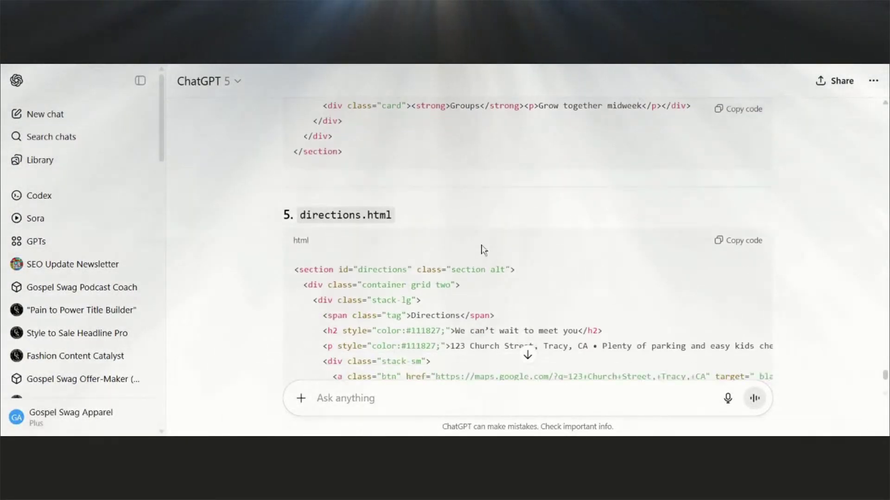
scroll(719, 189, up, 1)
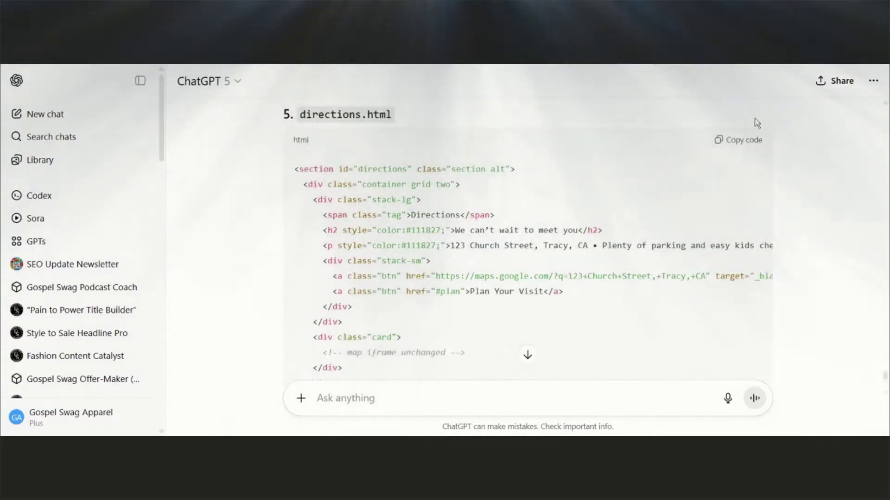
click(742, 142)
key(alt+Tab)
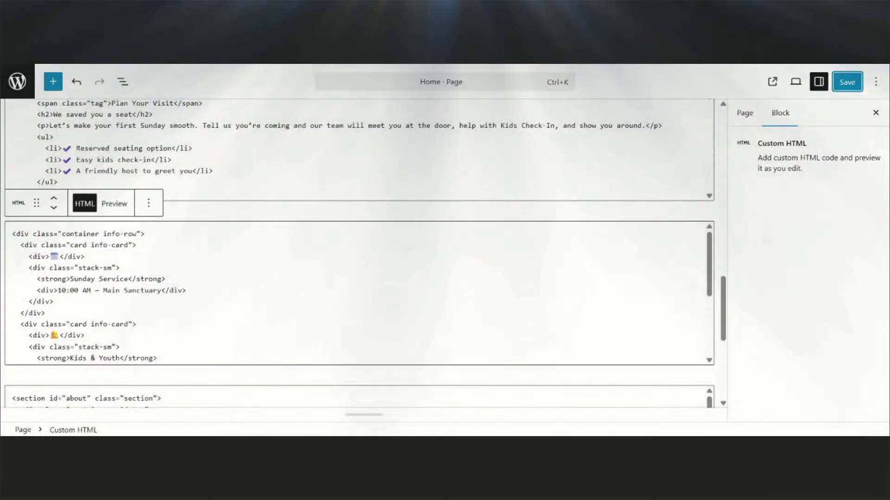
Add a Custom HTML block below the about section containing the copied directions code, and save the Home page.
scroll(359, 240, down, 5)
scroll(681, 304, down, 5)
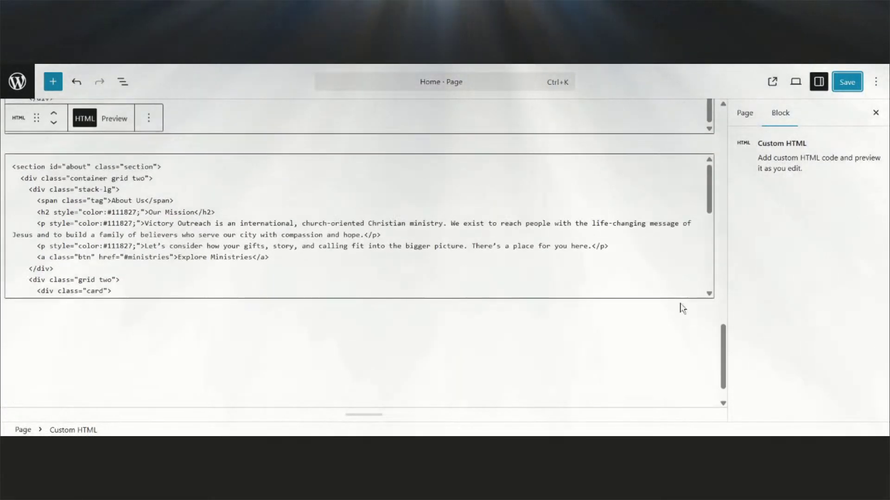
click(482, 292)
click(706, 287)
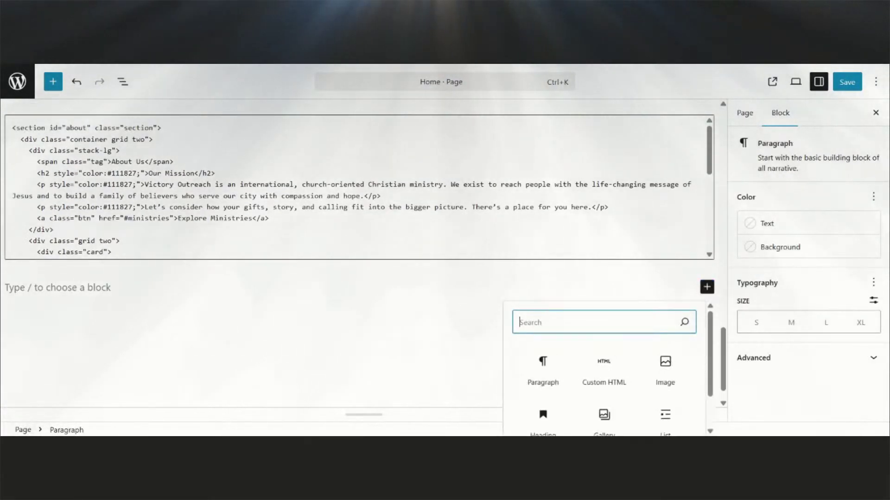
click(614, 364)
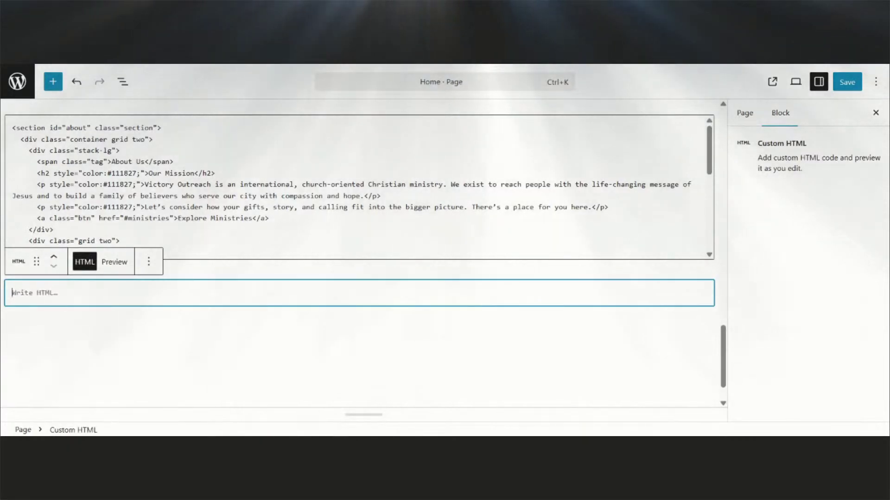
key(ctrl+v)
click(847, 82)
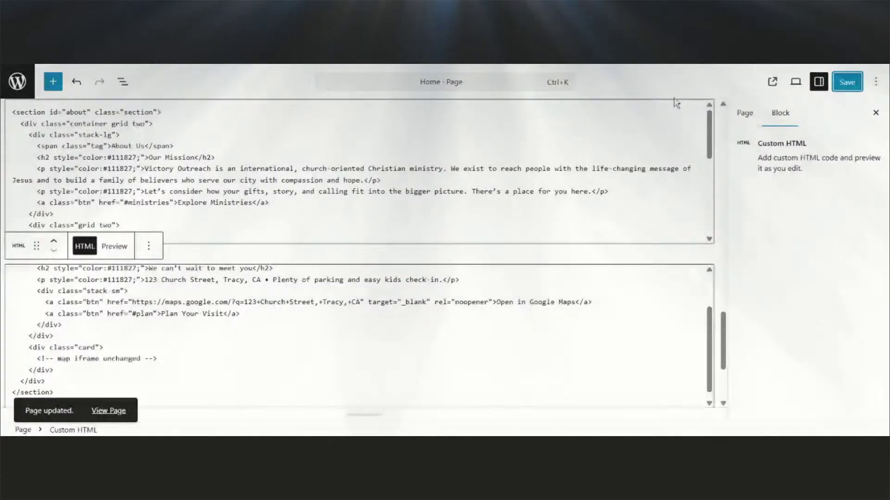
Inspect the new Directions section and its map card on the live page, and find the map iframe comment in the editor's code.
click(340, 68)
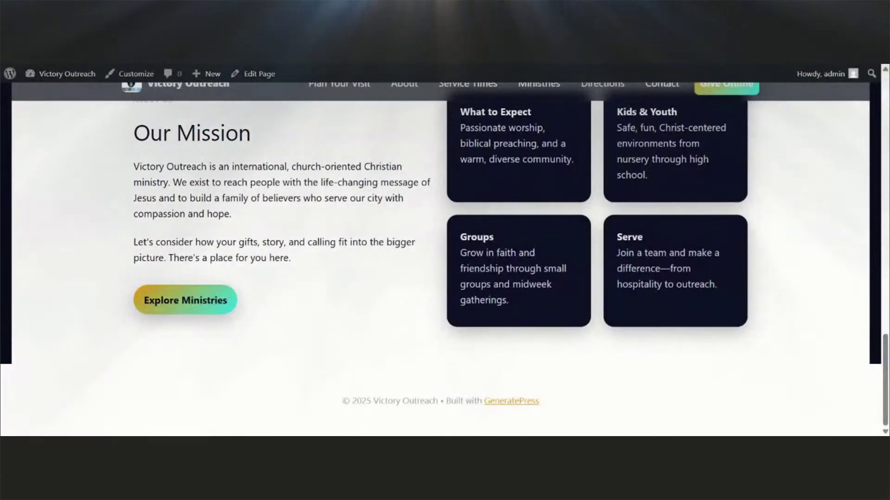
scroll(312, 237, down, 5)
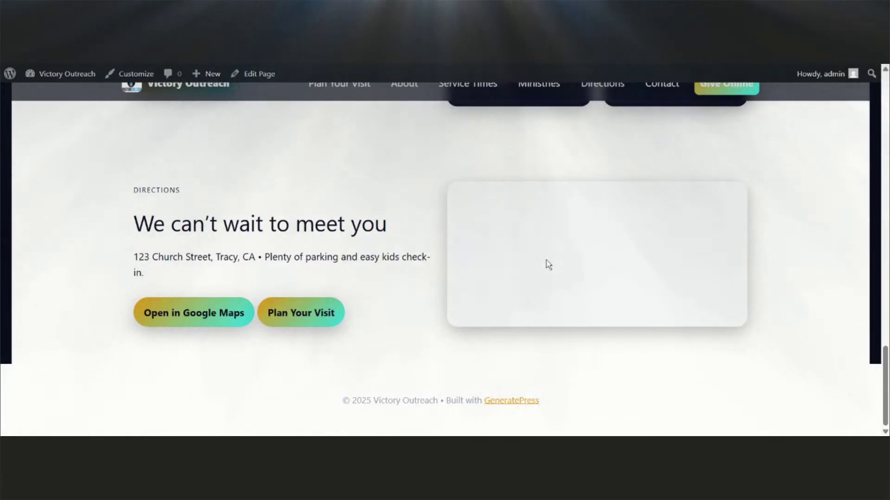
scroll(548, 264, up, 8)
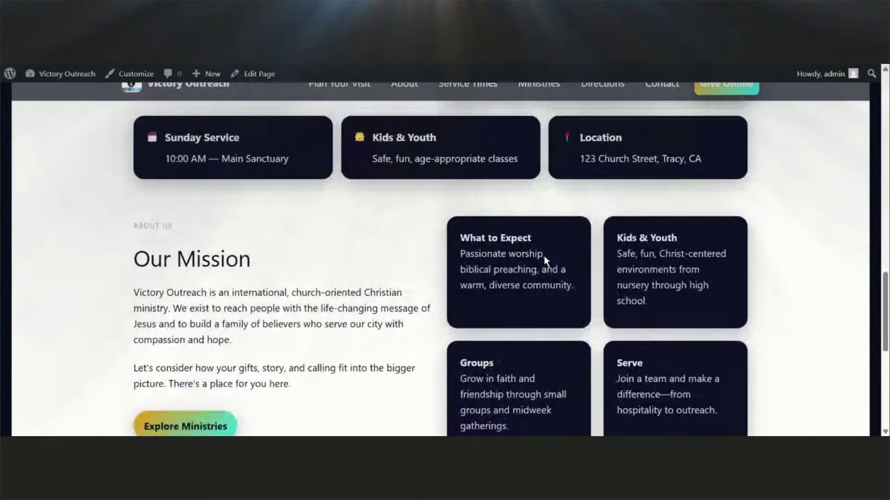
scroll(545, 257, up, 5)
scroll(545, 258, down, 6)
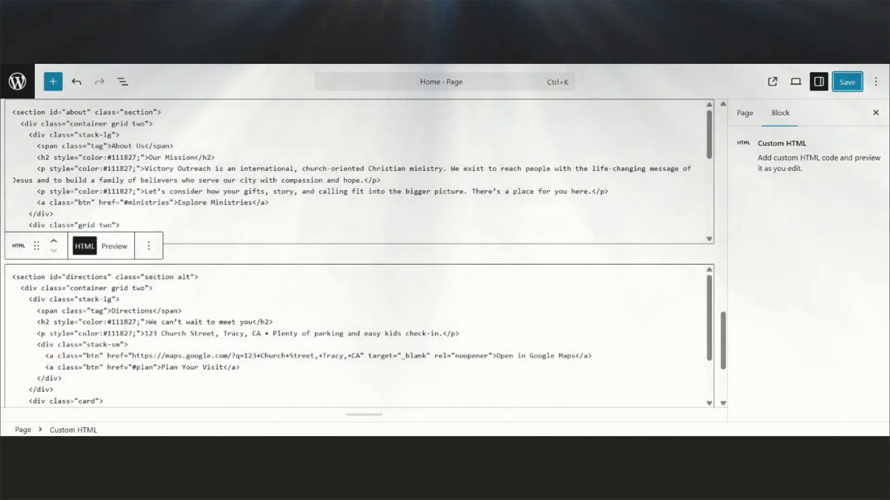
scroll(359, 335, down, 2)
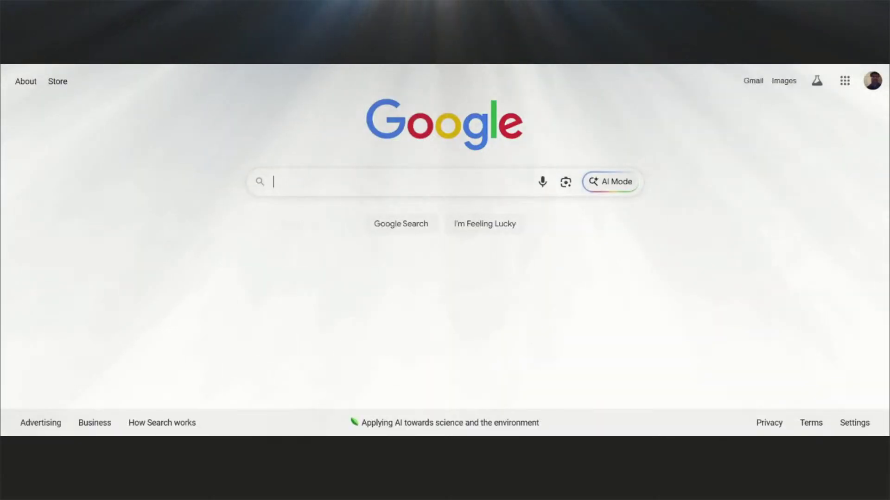
Search Google for "victory outreach san francisco".
click(273, 181)
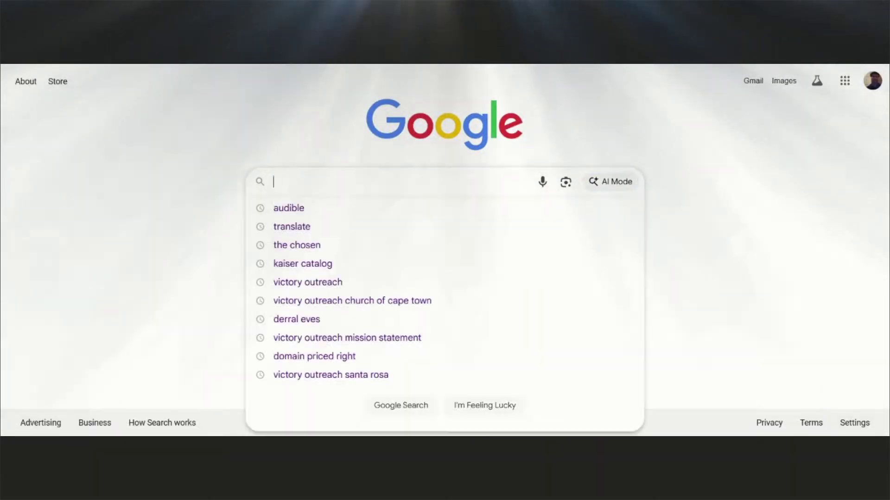
text(victory )
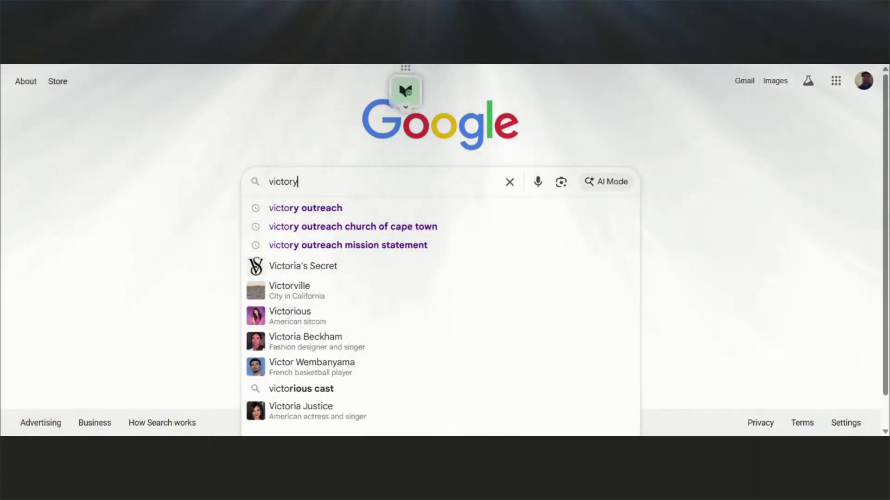
text(outerac)
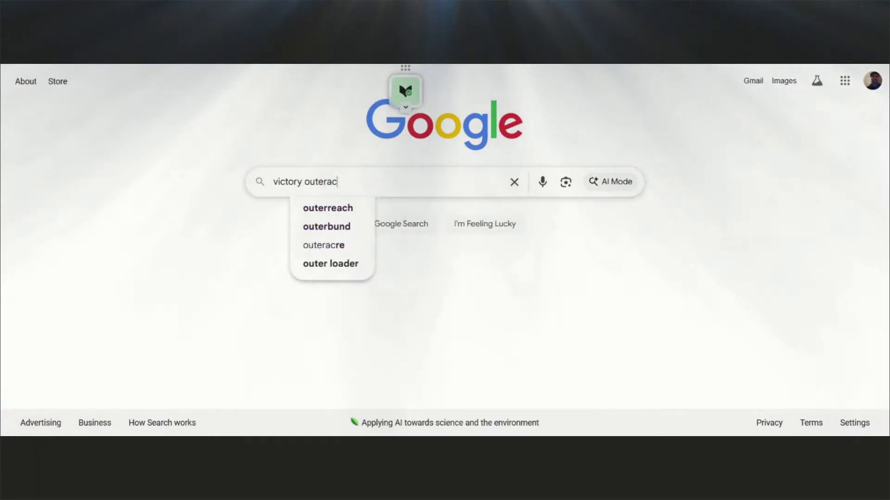
key(BackSpace)
key(BackSpace)
key(BackSpace)
key(BackSpace)
text(reach san f)
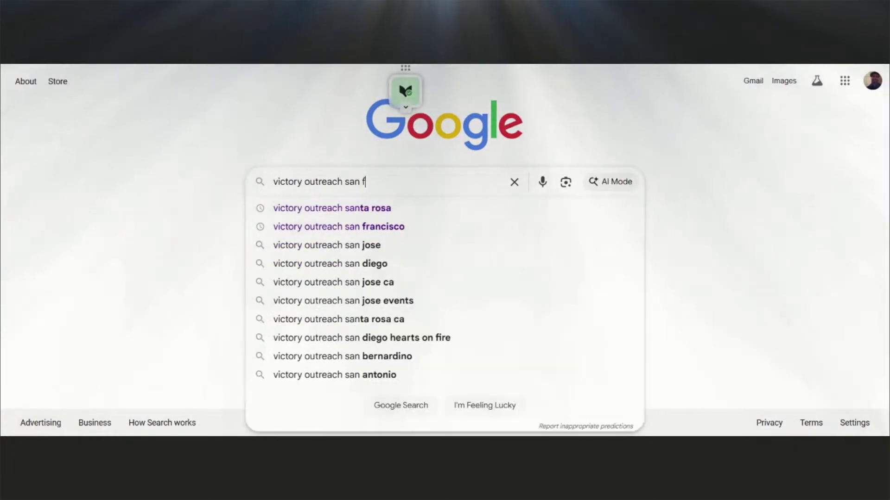
text(rancisco)
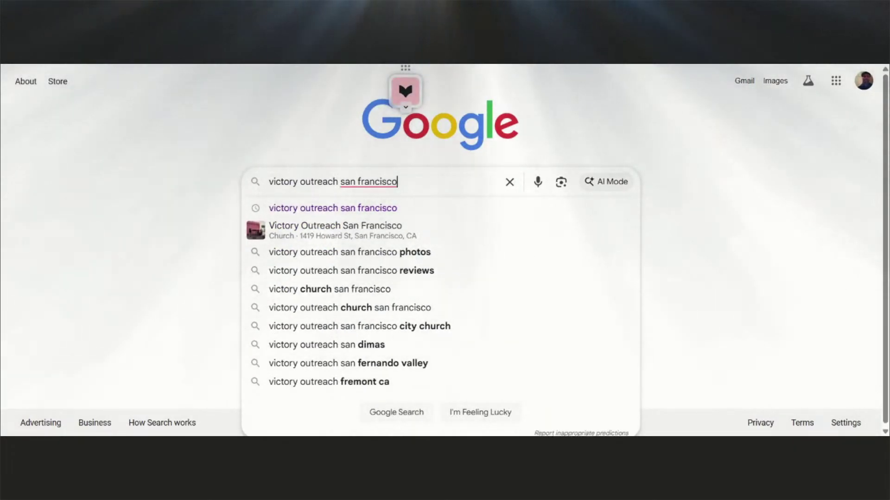
key(Return)
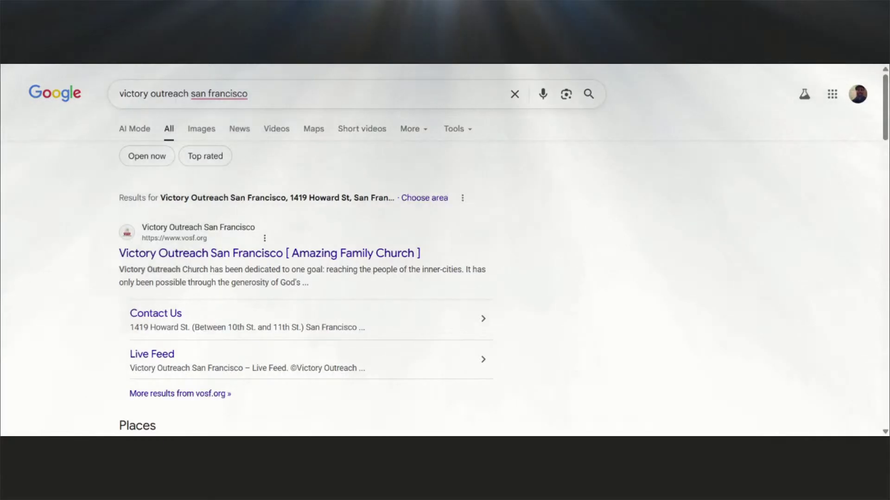
Expand the Places map in the Victory Outreach San Francisco results and open it in Google Maps.
scroll(217, 254, down, 5)
scroll(215, 253, down, 2)
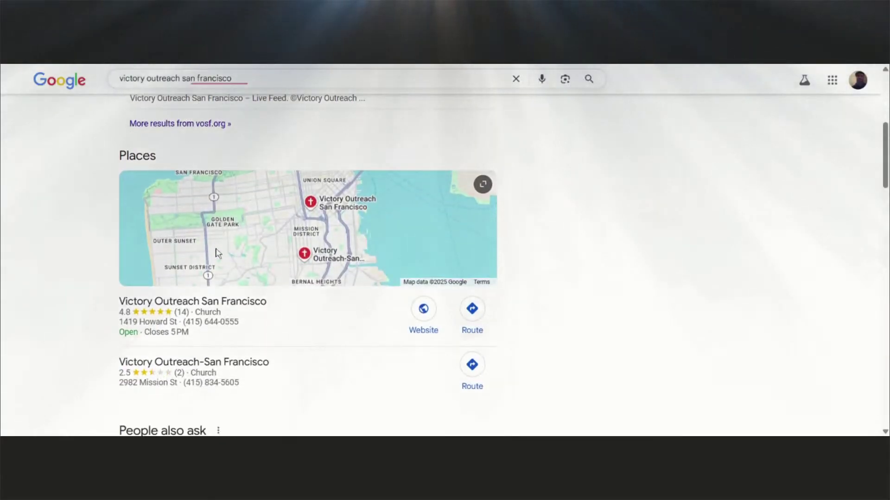
click(419, 260)
scroll(427, 286, up, 3)
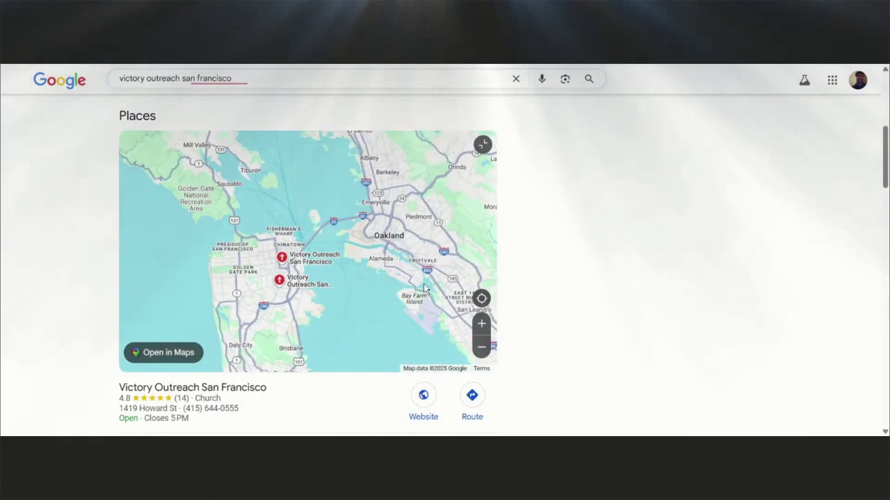
scroll(287, 389, down, 3)
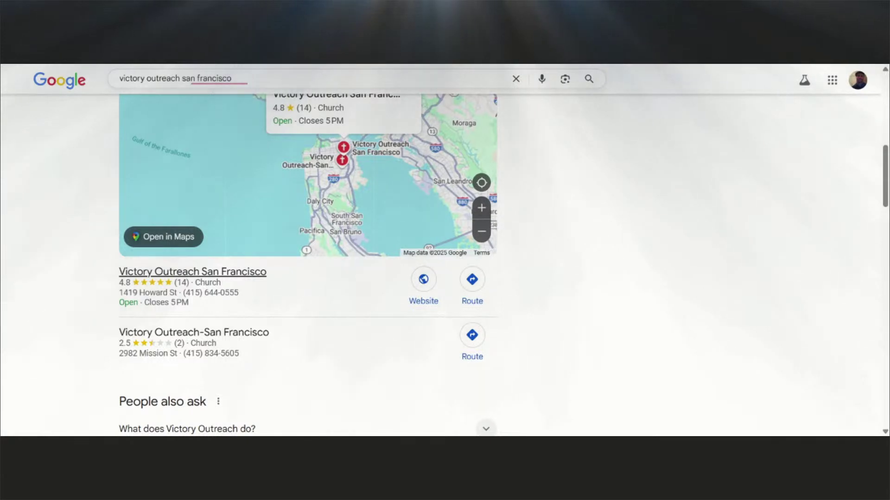
scroll(278, 238, up, 2)
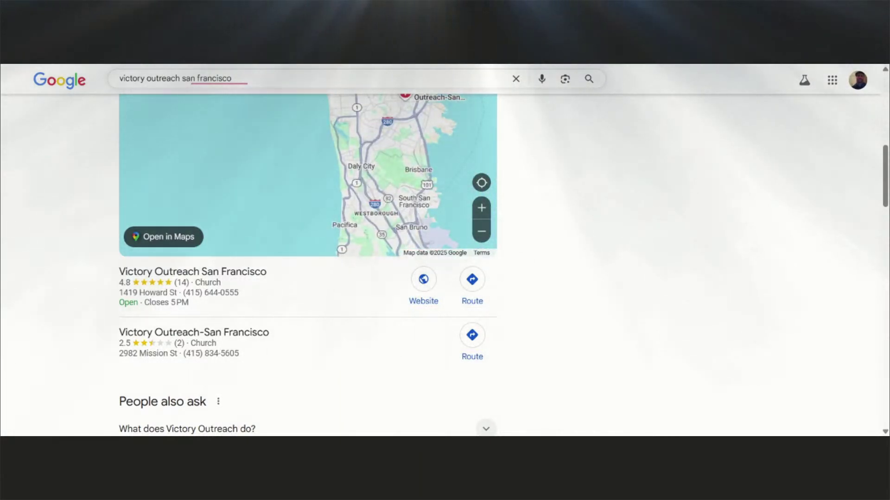
click(163, 237)
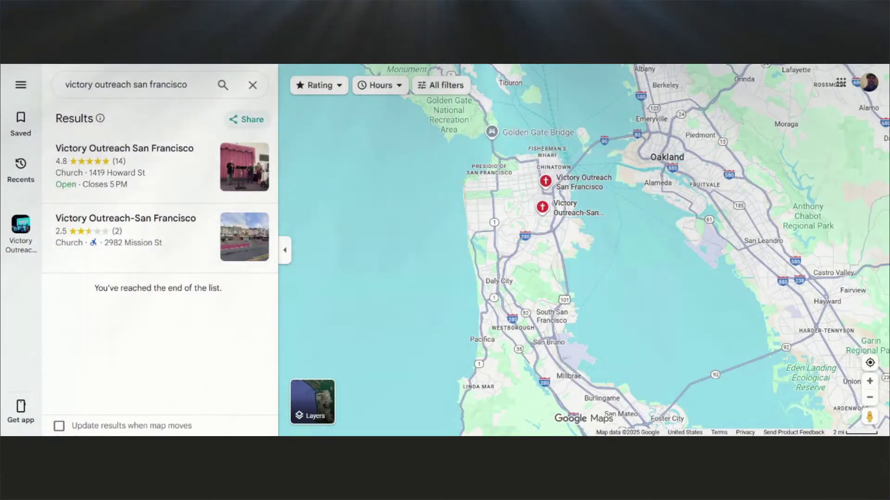
Copy the medium-size embed HTML for the Victory Outreach San Francisco map from Google Maps' sharing options.
click(246, 119)
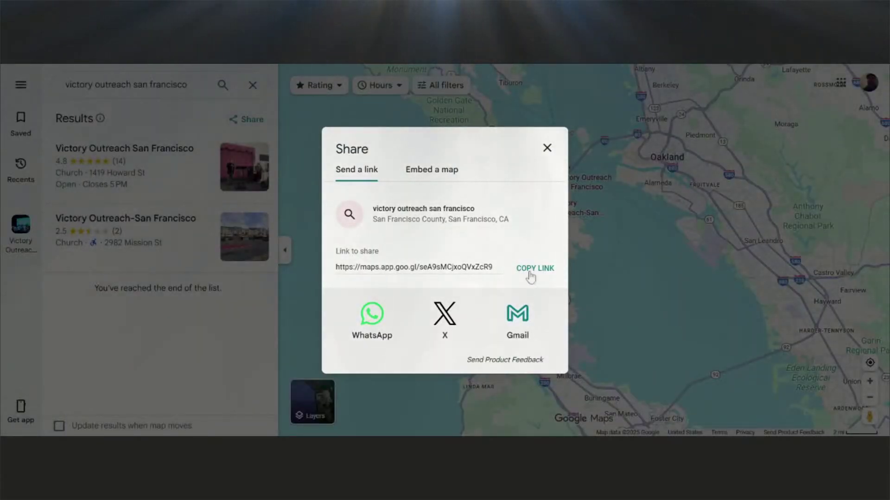
click(446, 170)
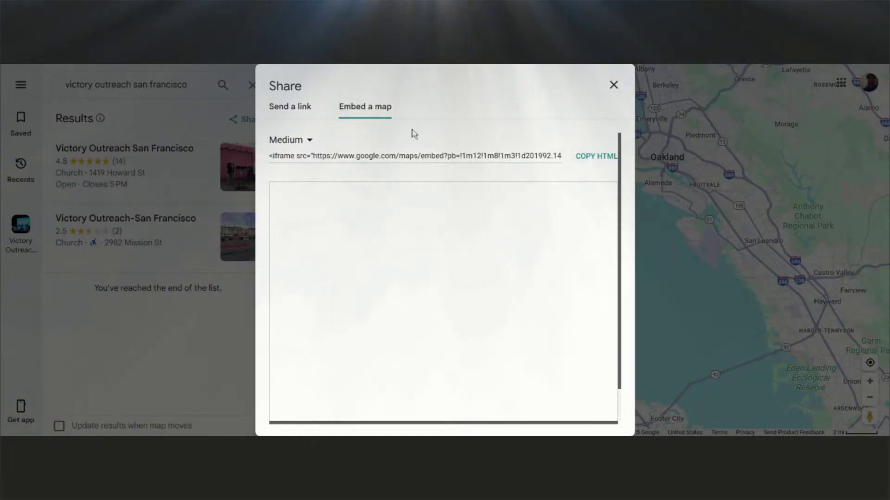
click(596, 157)
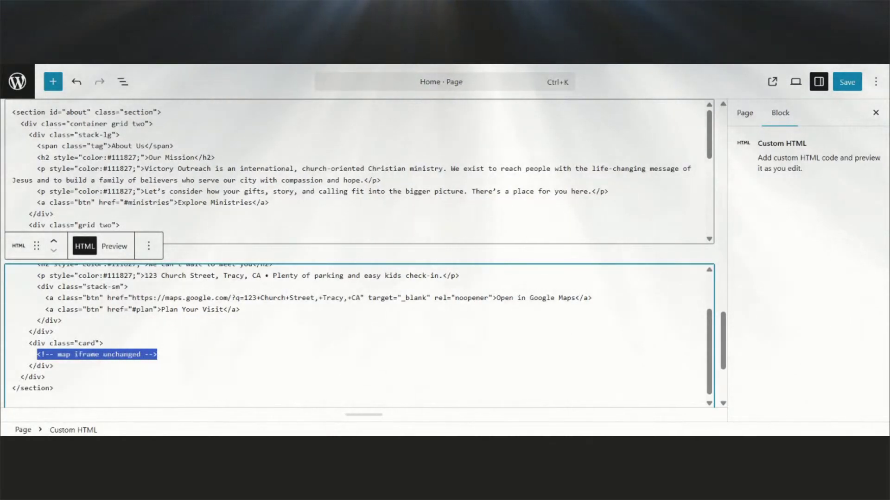
Replace the "map iframe unchanged" comment in the directions block with the copied map iframe, save the page, and check the live Directions section.
key(ctrl+v)
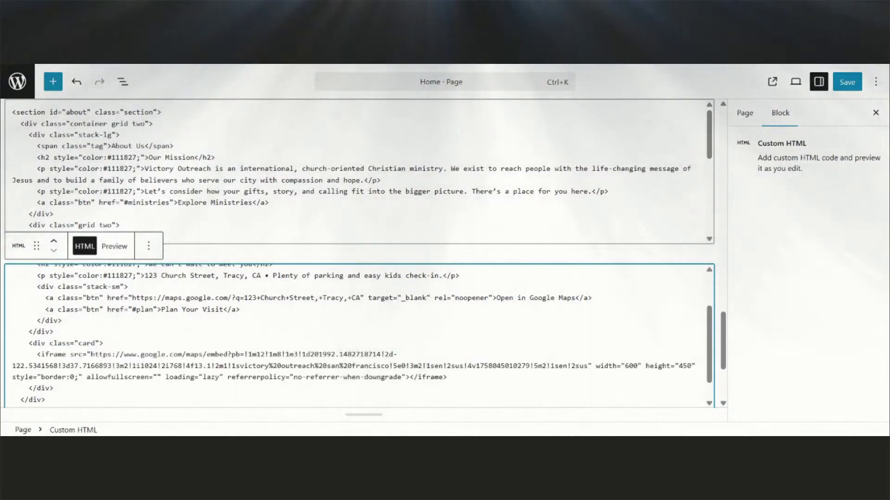
click(847, 82)
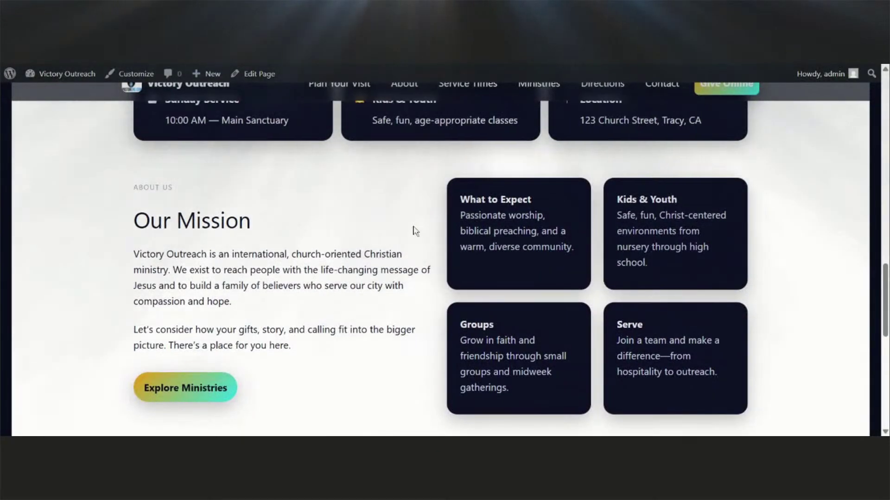
scroll(415, 230, down, 4)
scroll(415, 230, down, 5)
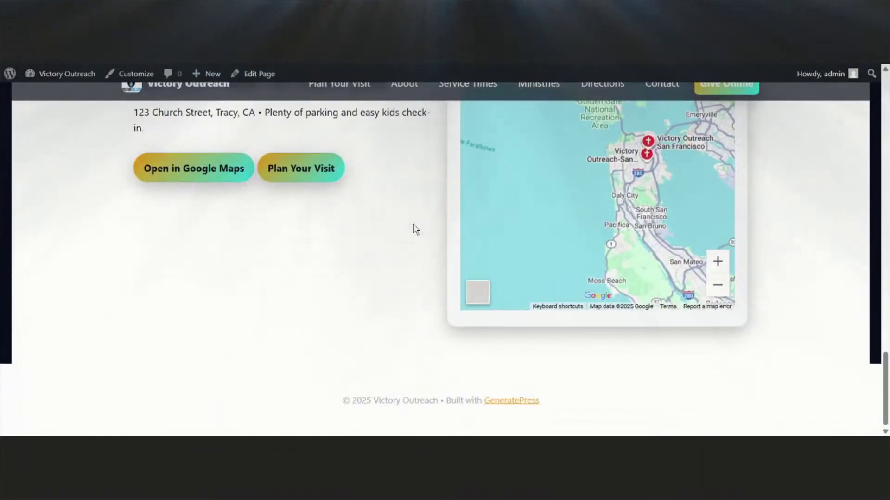
scroll(559, 228, up, 3)
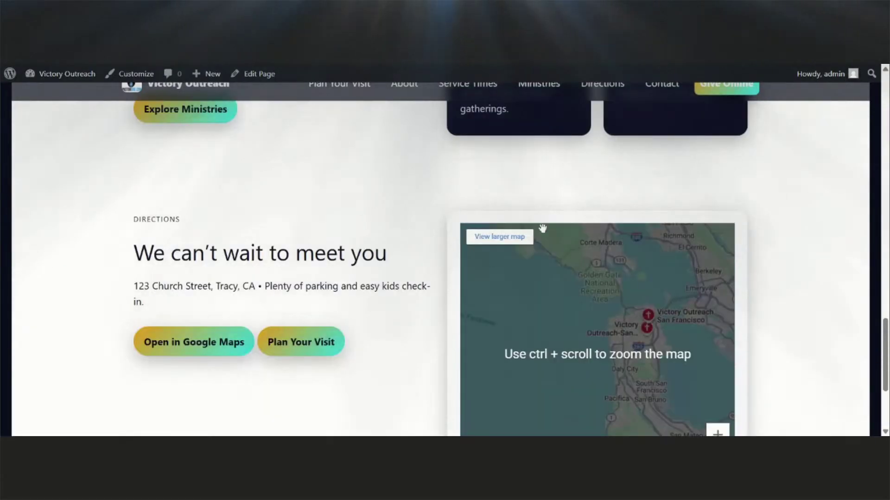
Review the live Home page's mission and Directions sections, and examine ChatGPT's remaining directions.html and contact.html code.
scroll(437, 274, down, 3)
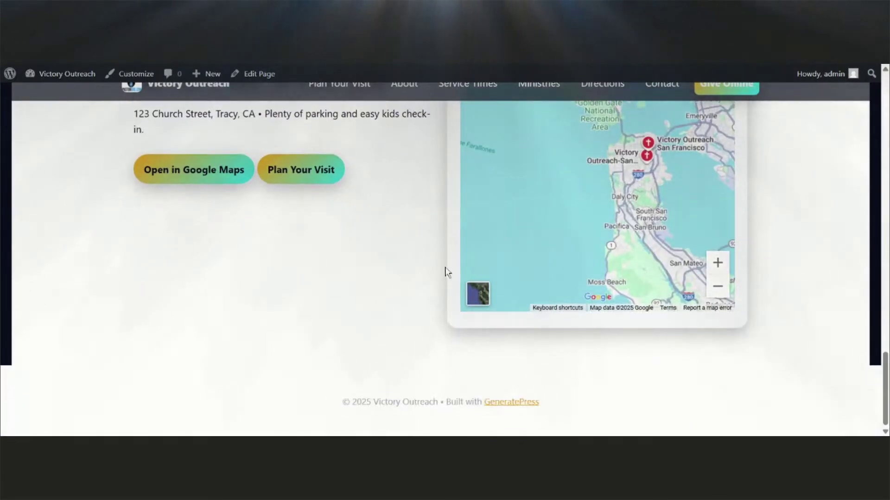
scroll(456, 256, up, 10)
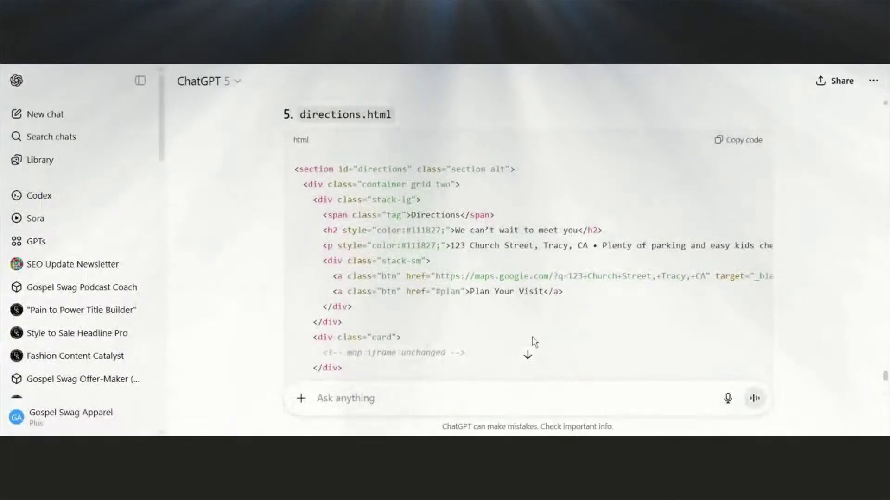
scroll(528, 343, down, 5)
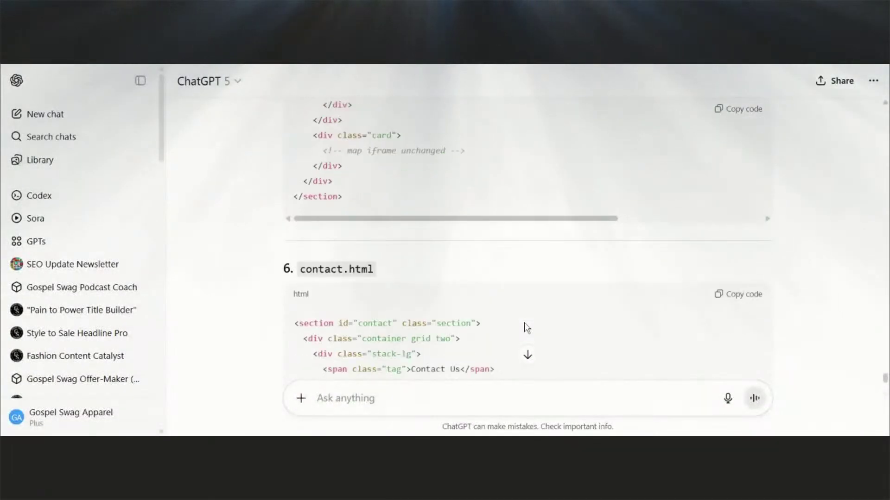
scroll(525, 324, down, 5)
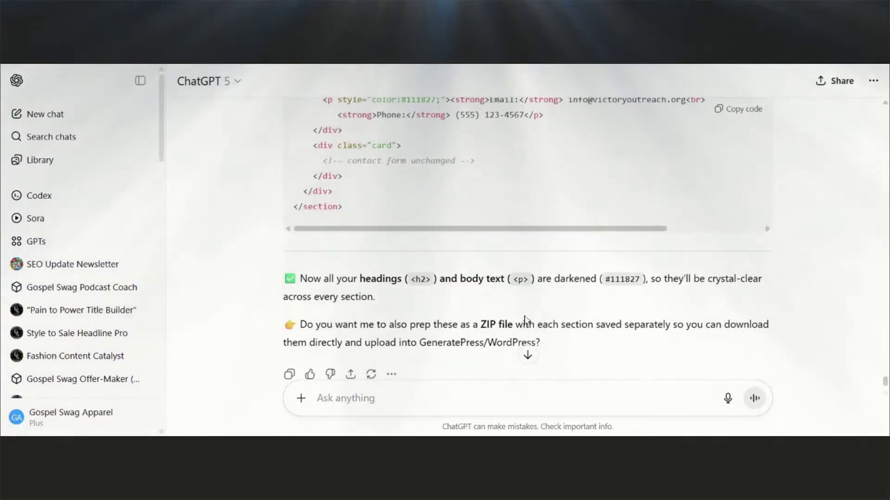
scroll(525, 322, up, 6)
scroll(525, 320, down, 5)
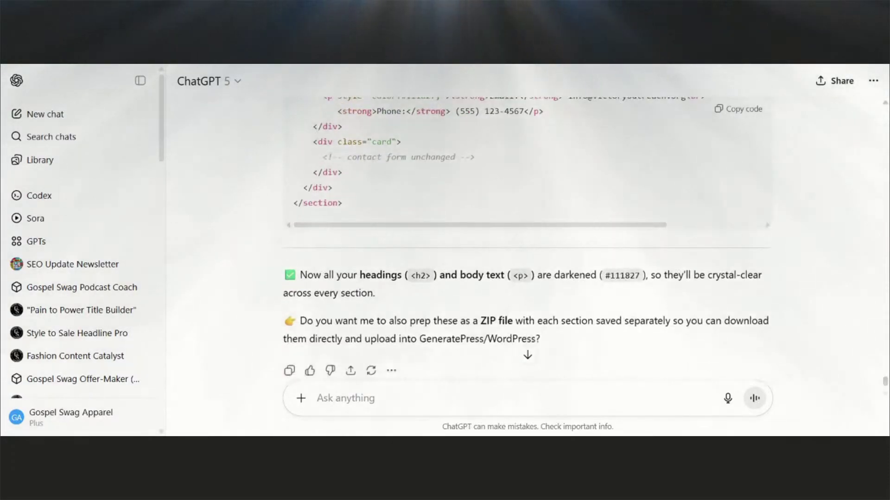
scroll(526, 320, up, 10)
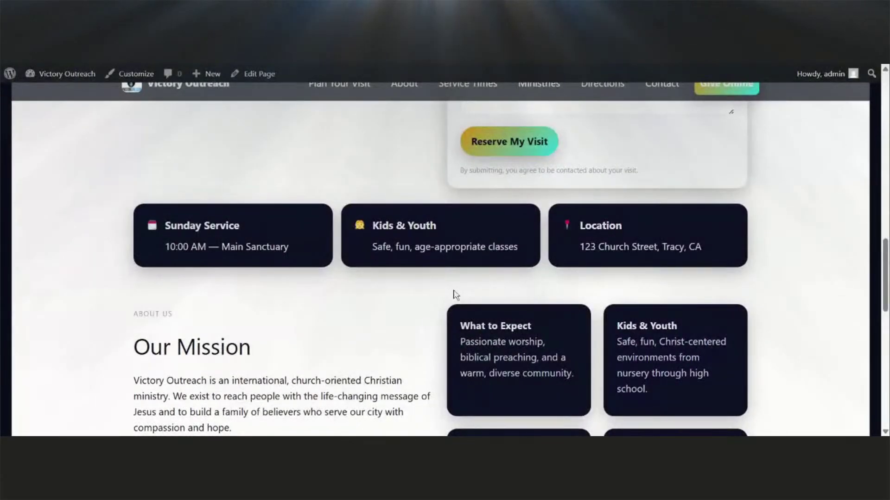
scroll(453, 291, down, 8)
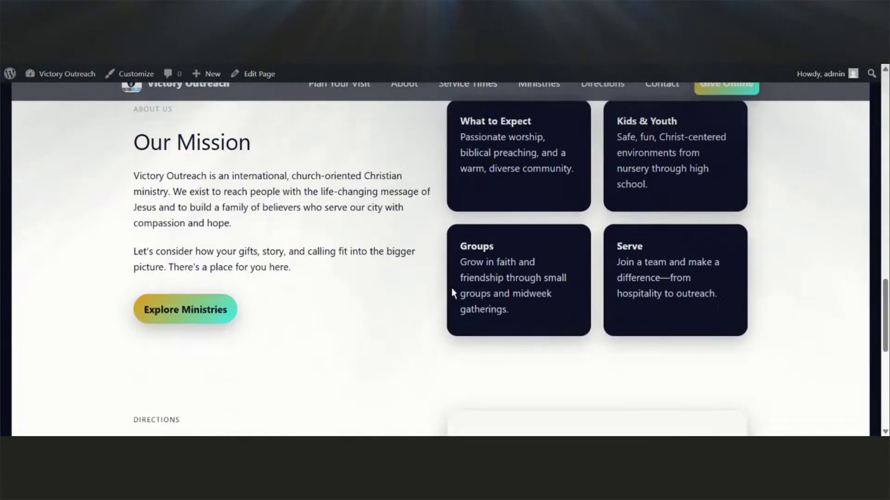
scroll(452, 287, up, 10)
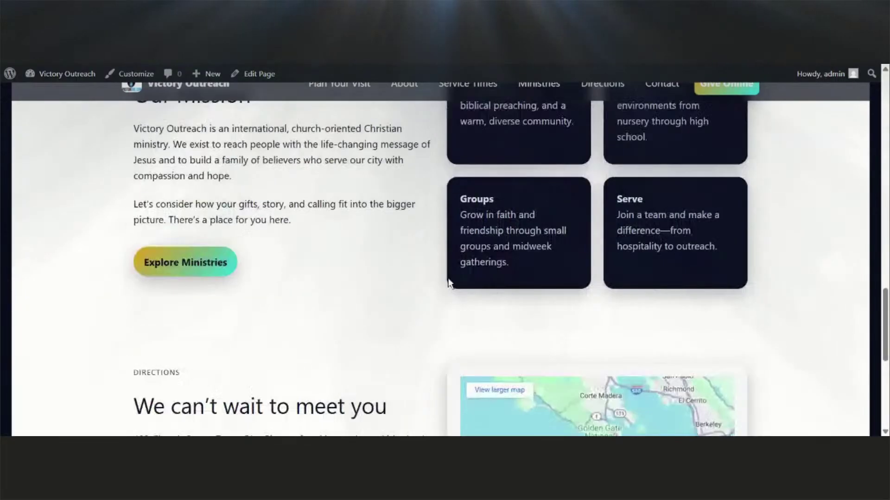
scroll(448, 283, down, 1)
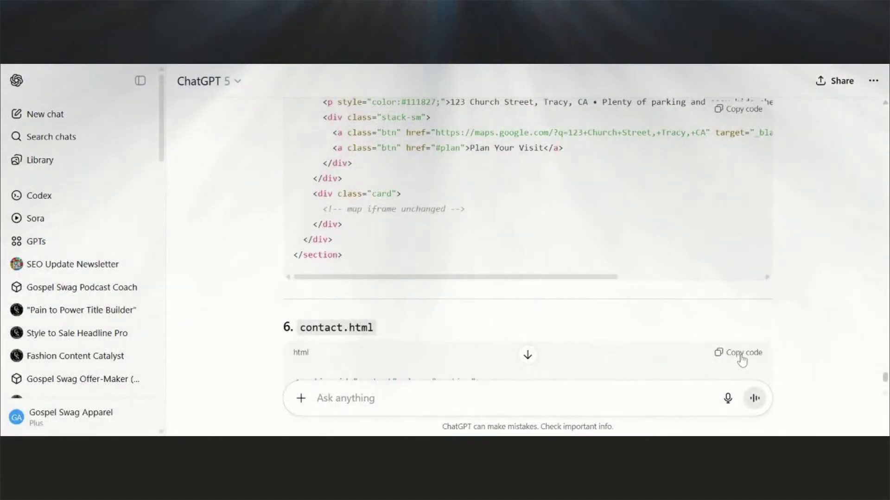
Copy the contact.html code from ChatGPT and save the Home page in the WordPress editor.
click(741, 356)
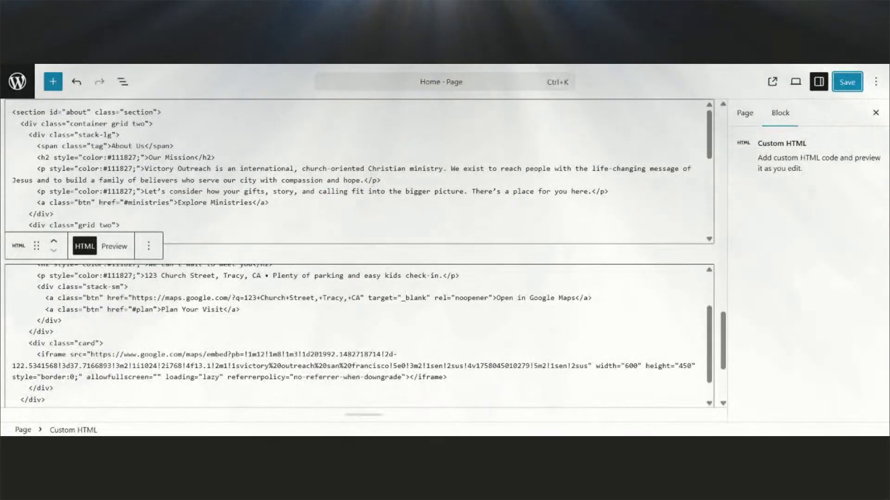
scroll(357, 301, down, 2)
scroll(359, 253, down, 2)
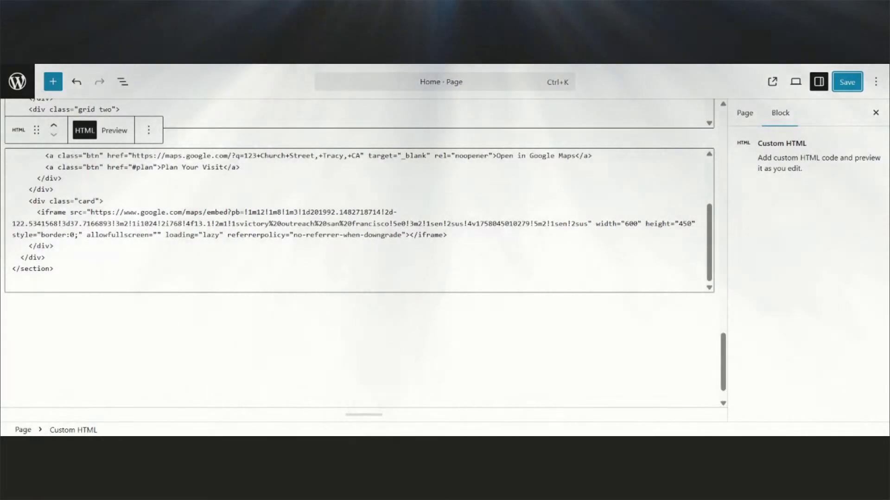
click(847, 82)
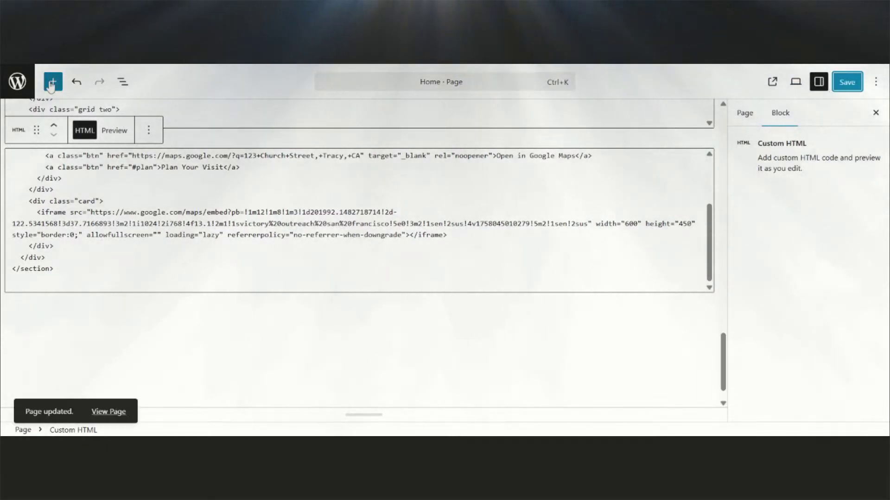
Leave the Home page editor and create a new WordPress page titled "Contact Us".
click(18, 82)
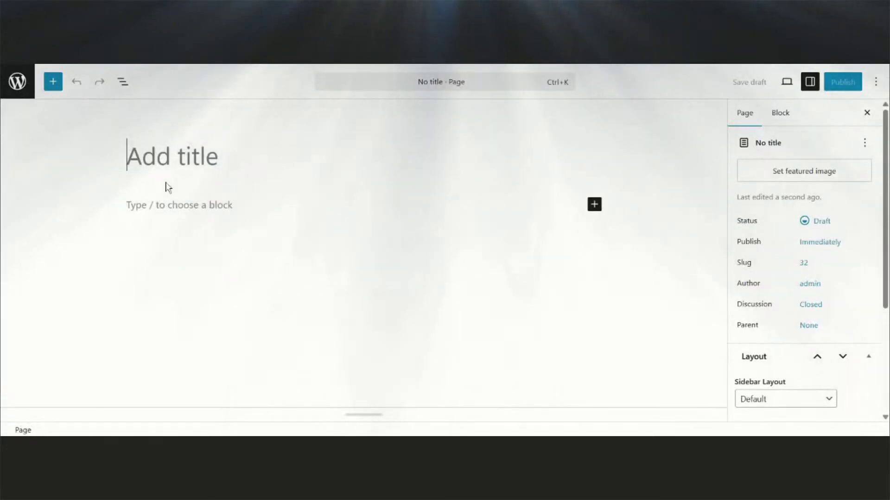
text(Cont)
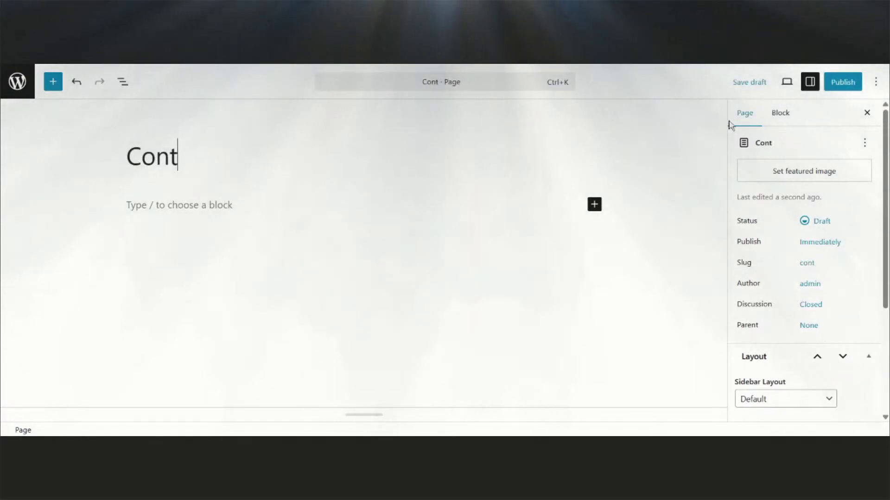
text(act Us)
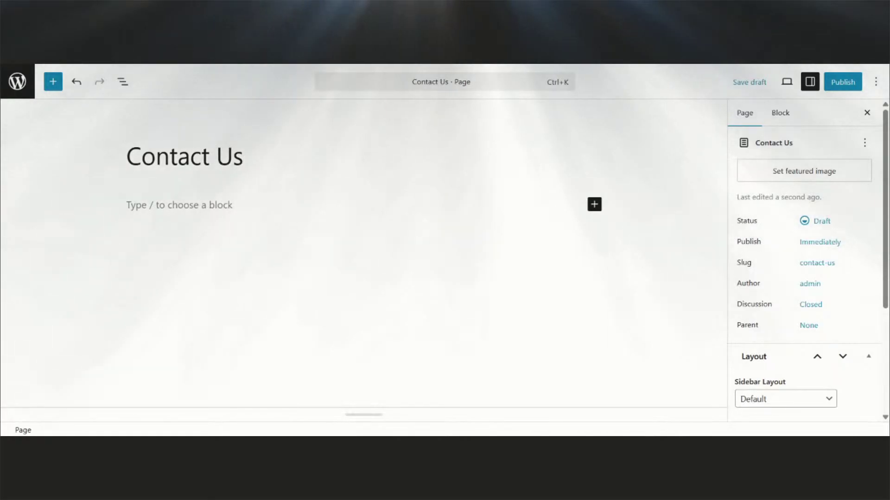
Set the Contact Us page to No Sidebars with a Full Width content container, disable its content title, and publish it.
scroll(748, 230, down, 4)
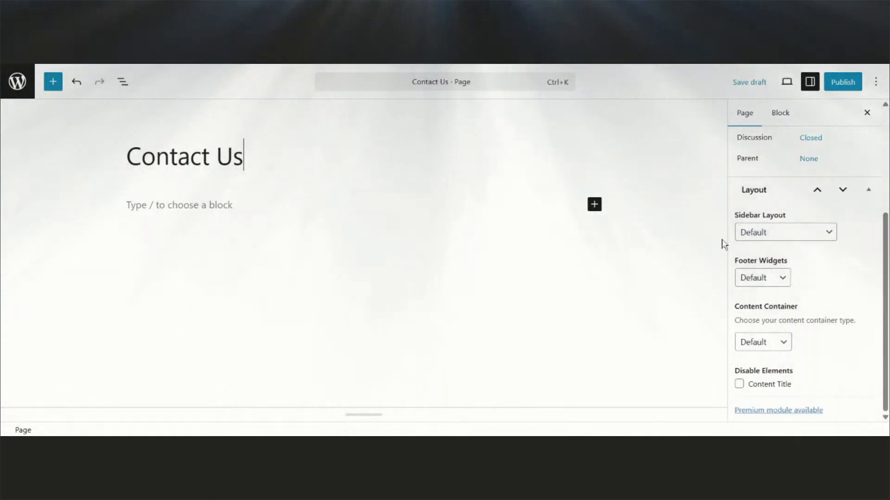
click(758, 234)
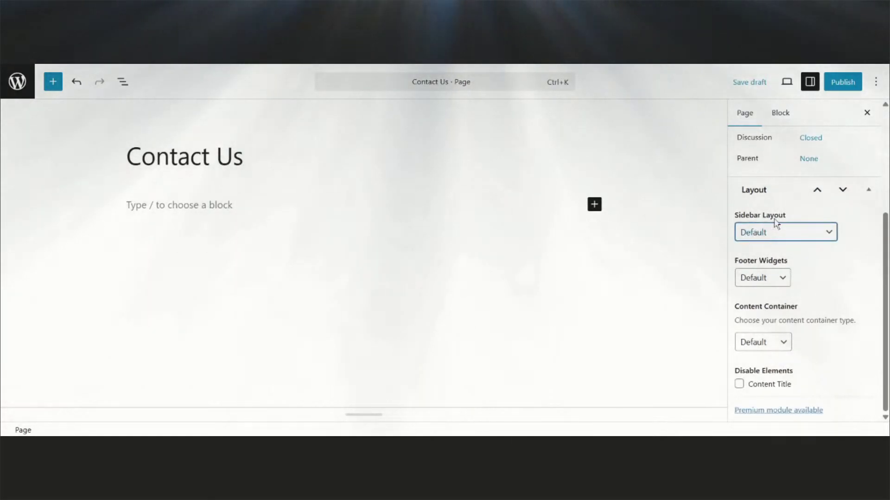
click(773, 296)
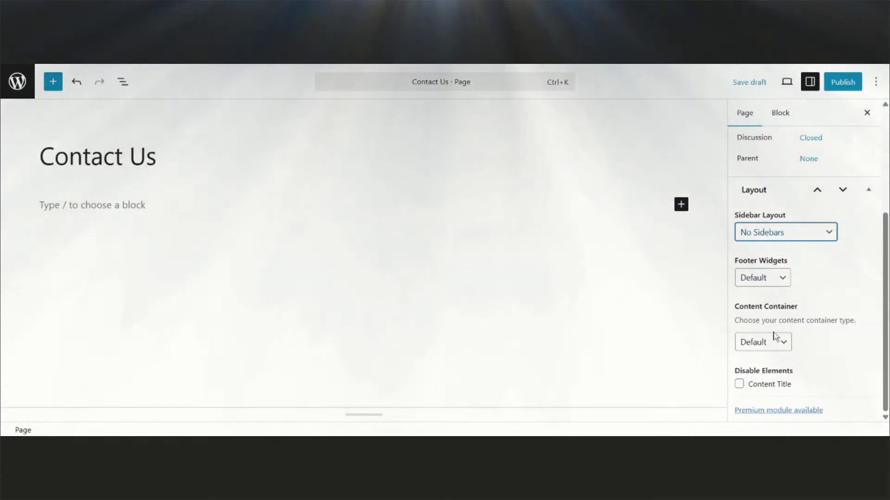
click(775, 347)
click(774, 357)
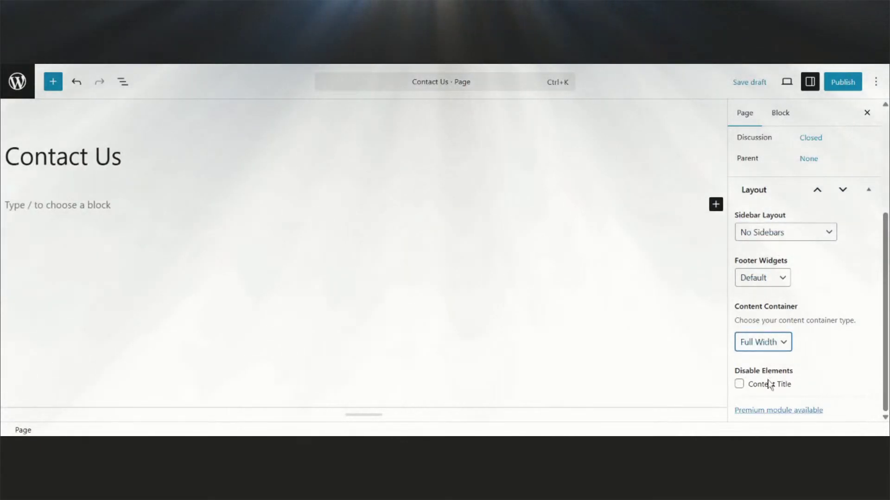
click(740, 385)
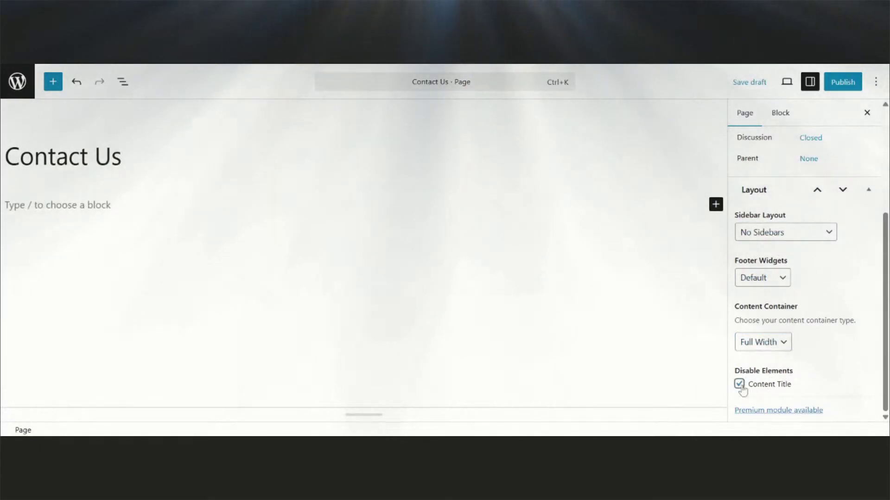
click(843, 82)
click(839, 82)
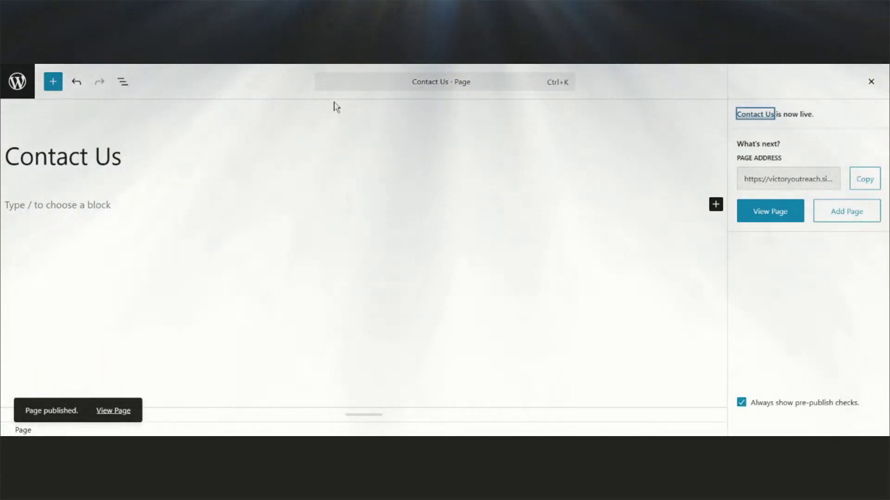
Copy ChatGPT's contact.html code into a Custom HTML block on the Contact Us page, save it, and view the live page.
click(318, 68)
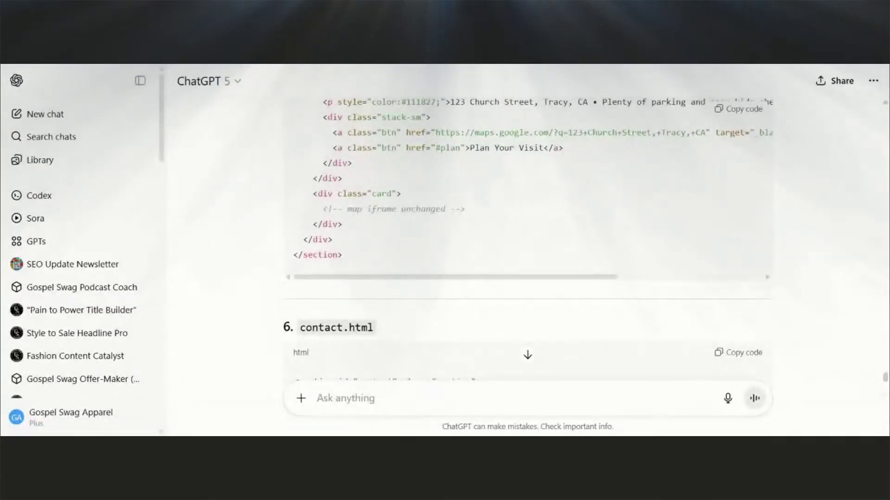
click(740, 358)
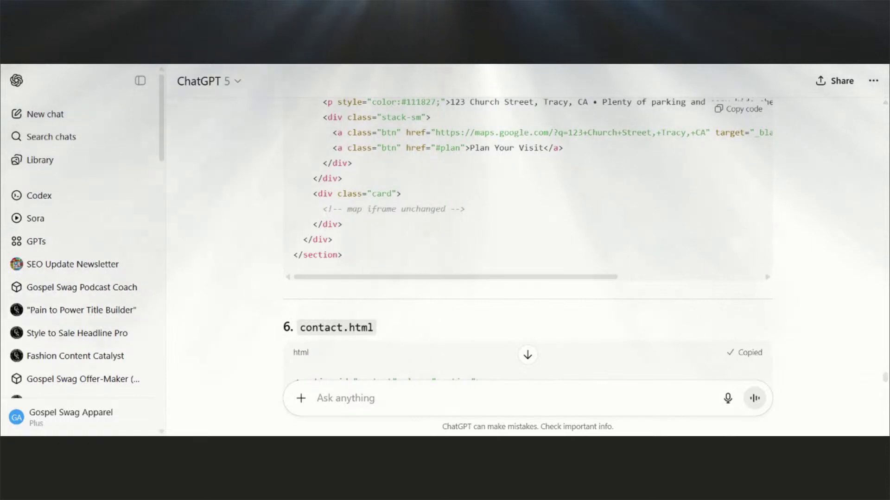
key(ctrl+Tab)
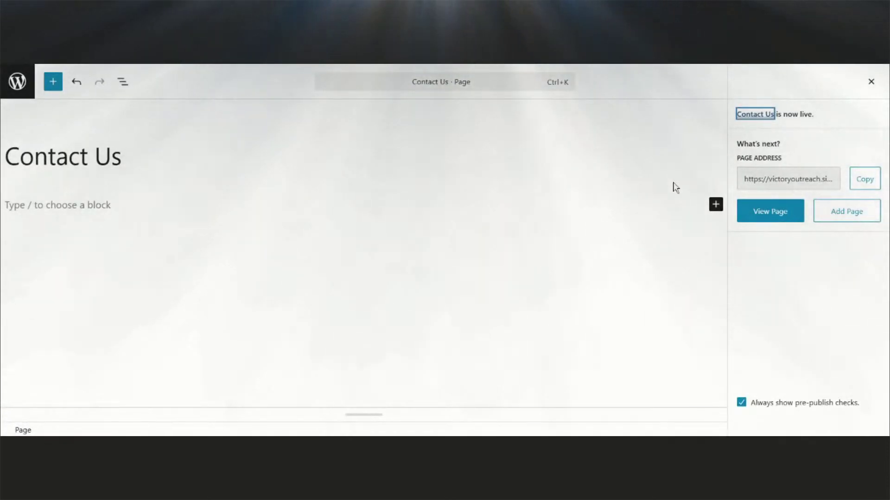
click(716, 204)
click(569, 296)
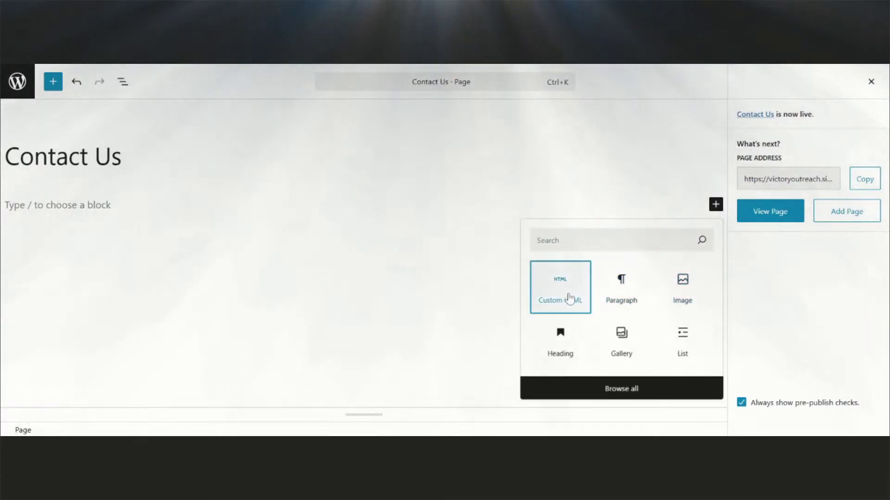
key(ctrl+v)
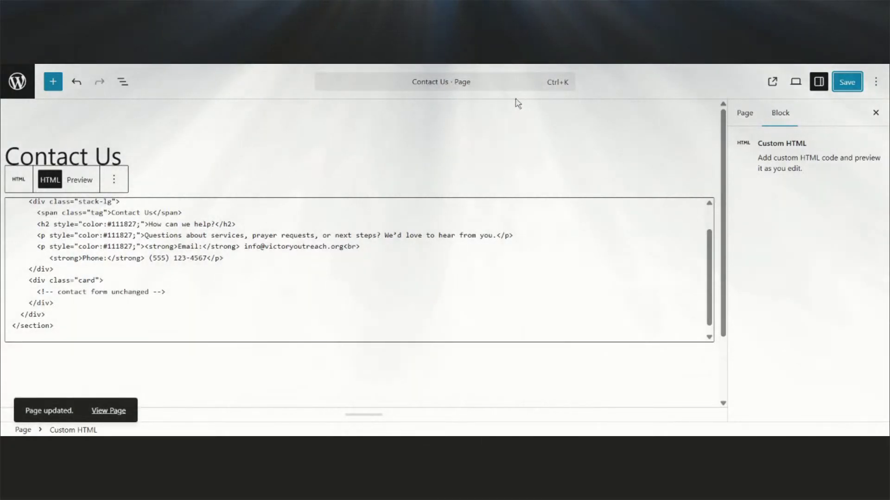
click(775, 83)
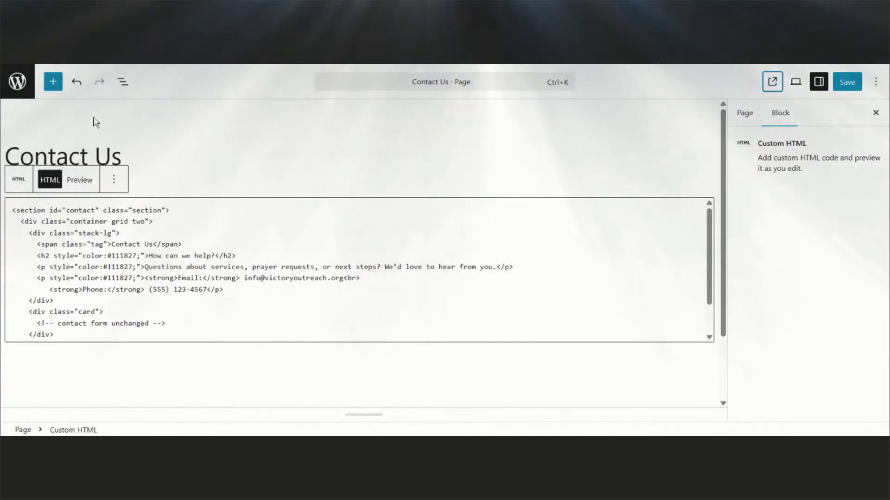
Open the Home page for editing, add a Custom HTML block with the contact.html code below the directions block, and save.
key(Return)
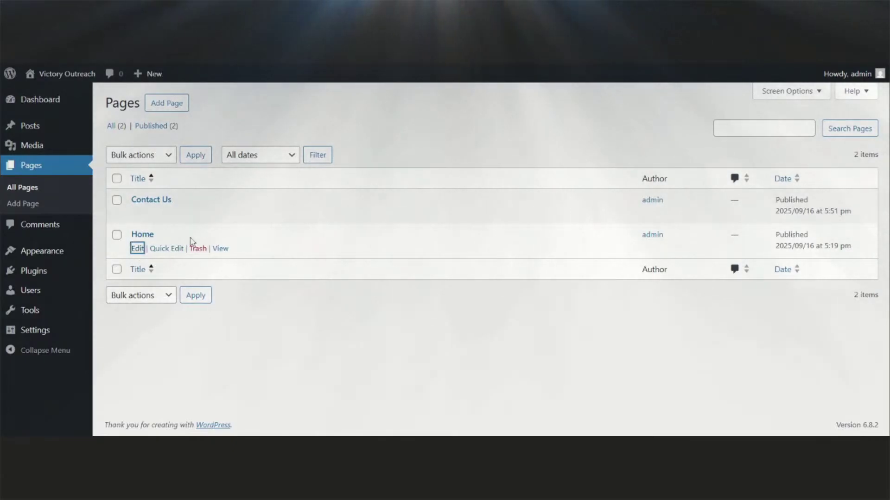
key(Return)
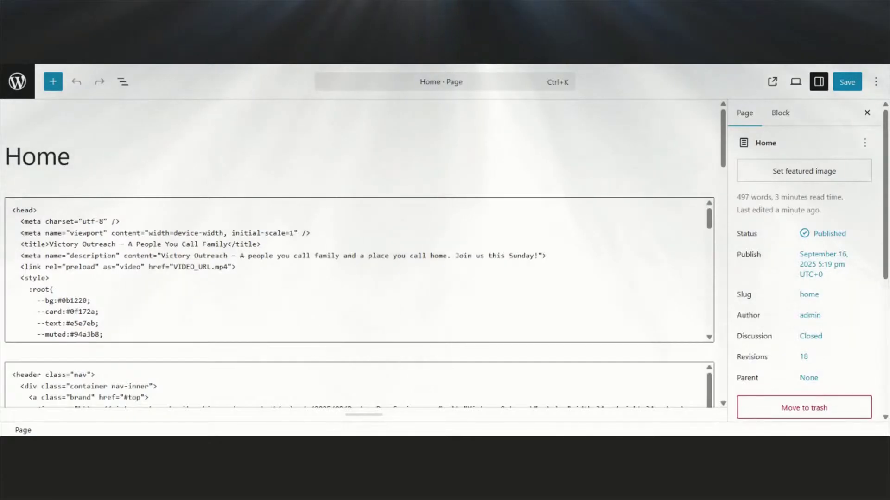
scroll(356, 273, down, 10)
scroll(356, 272, down, 15)
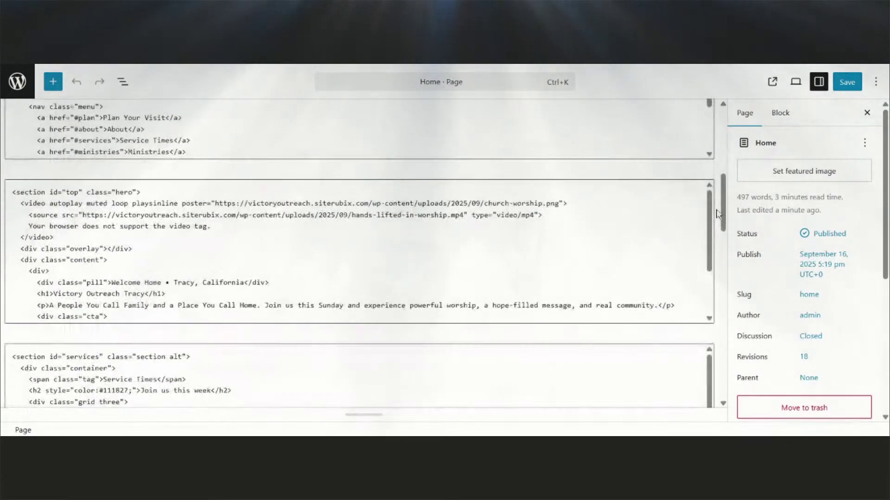
scroll(720, 218, down, 3)
scroll(719, 218, up, 2)
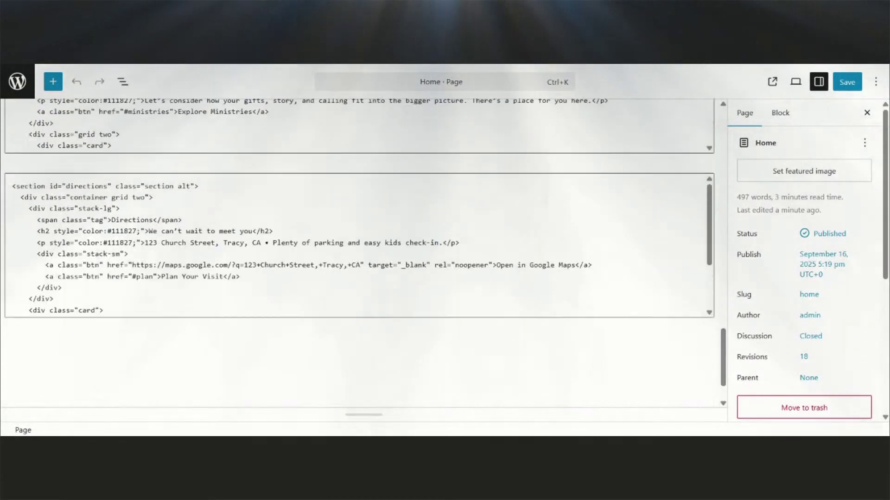
click(640, 351)
click(706, 347)
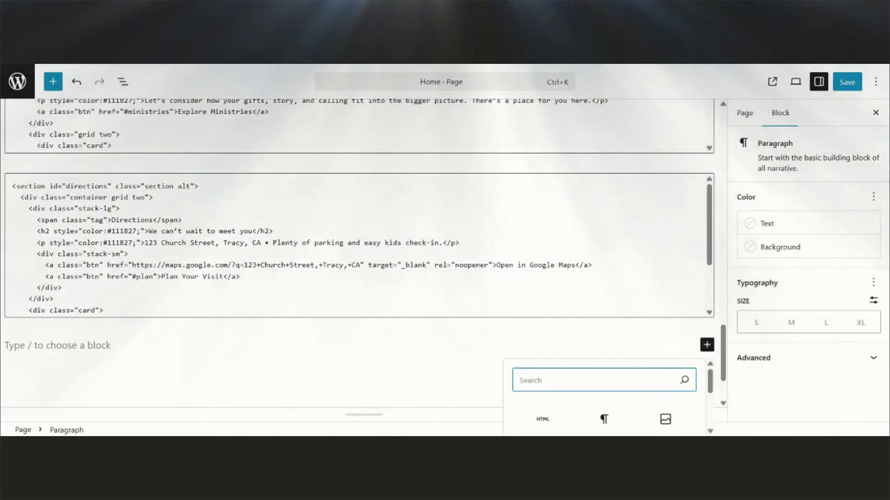
click(557, 361)
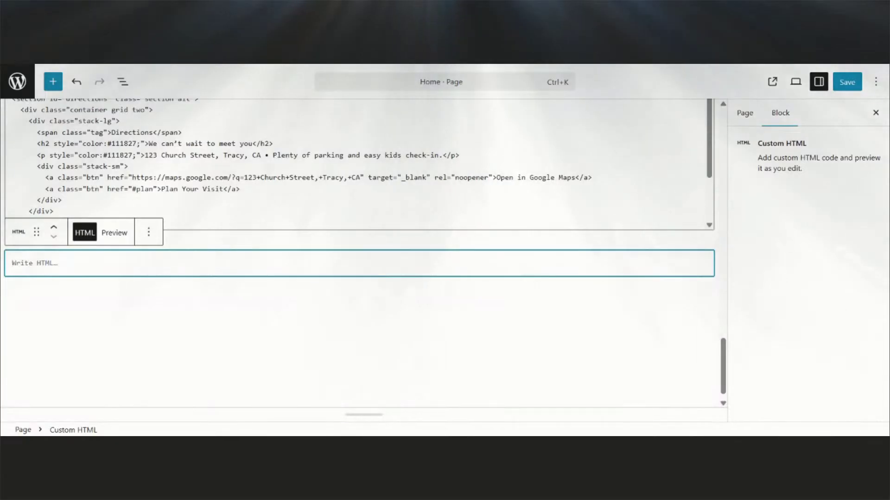
key(ctrl+v)
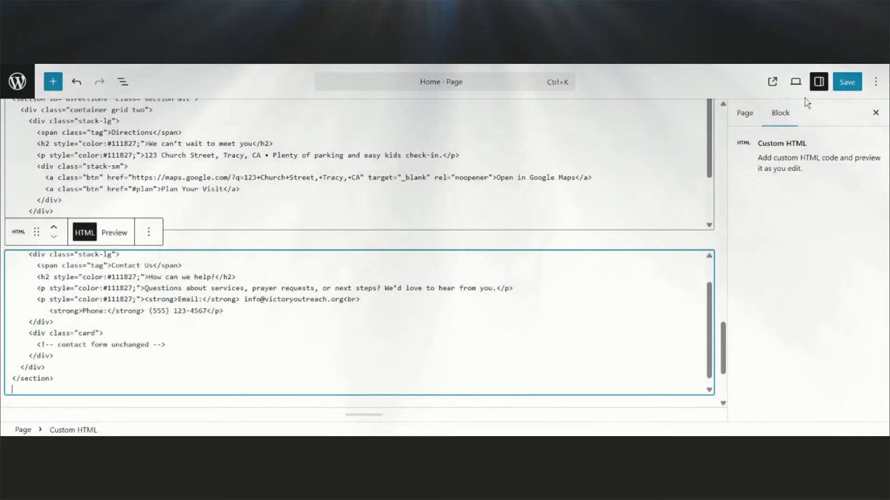
click(847, 82)
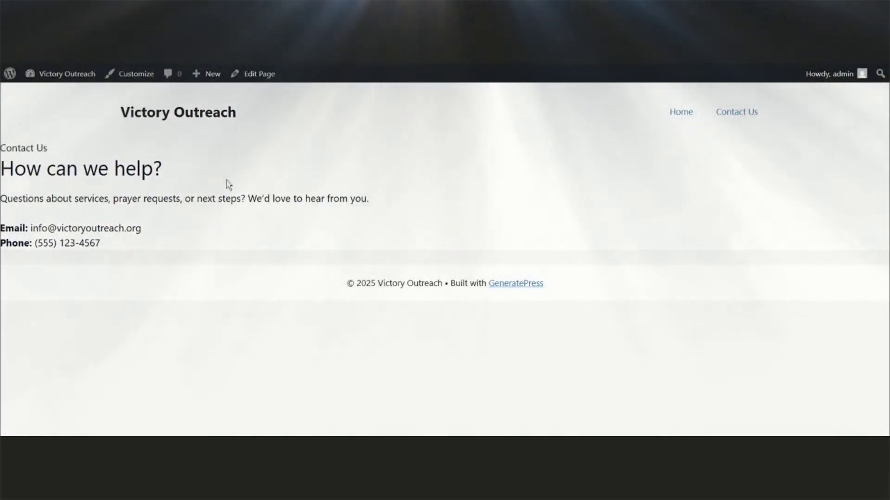
Ask ChatGPT "I put the contact us html on its own page. Is there any css I should add for the form to show up on that page".
scroll(335, 213, down, 2)
scroll(337, 213, down, 15)
scroll(337, 213, down, 15)
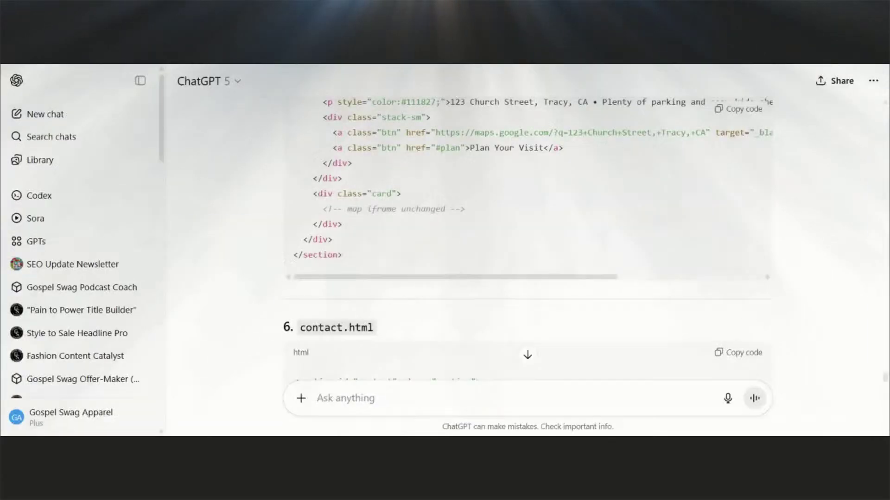
text(I)
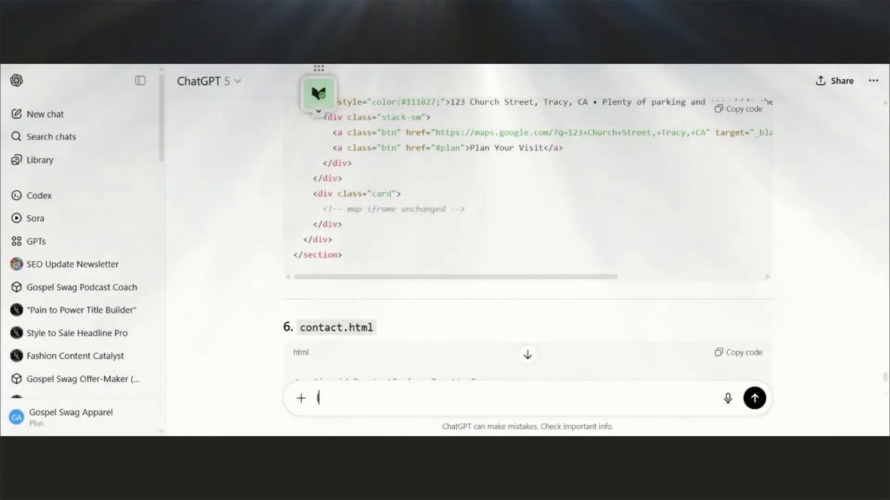
text( put the )
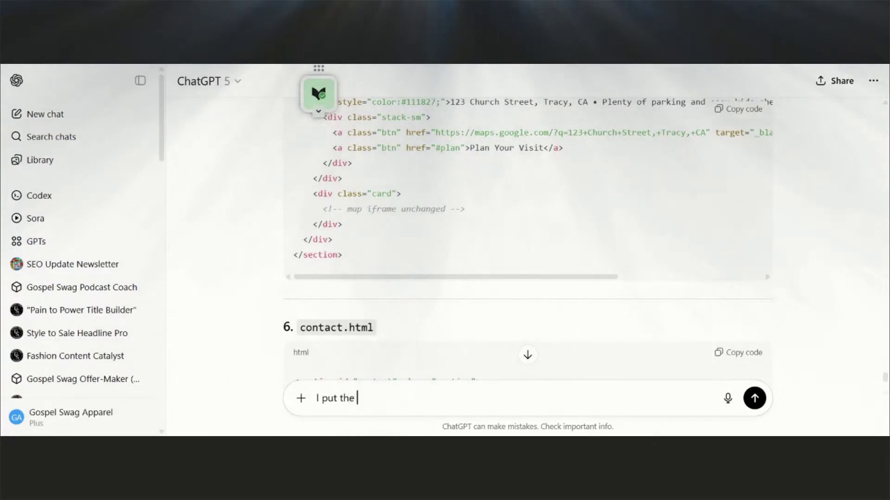
text(cont)
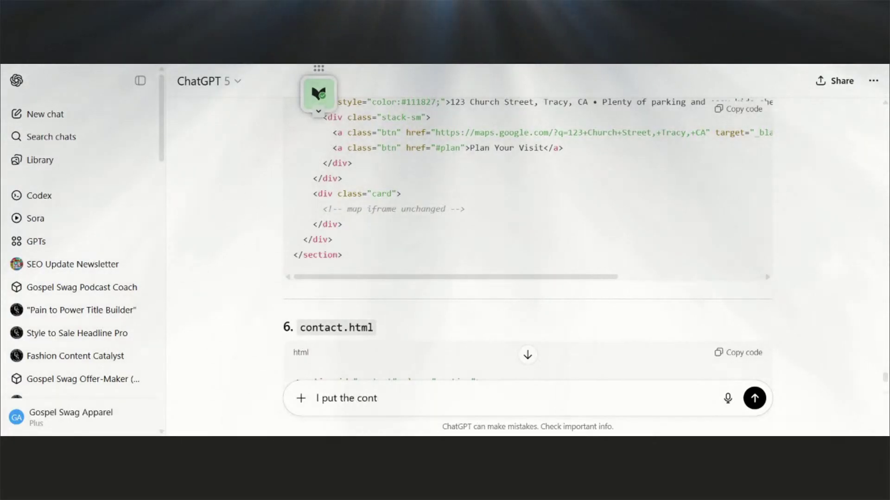
text(act us htm)
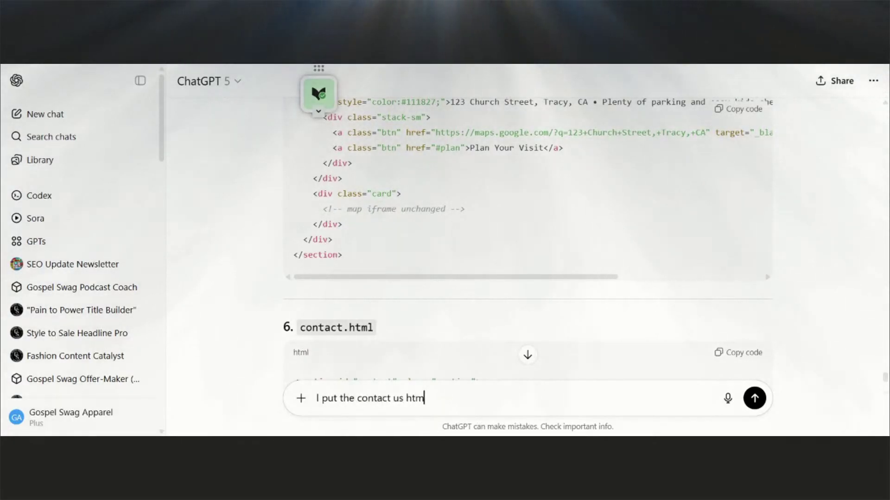
text(l on its o)
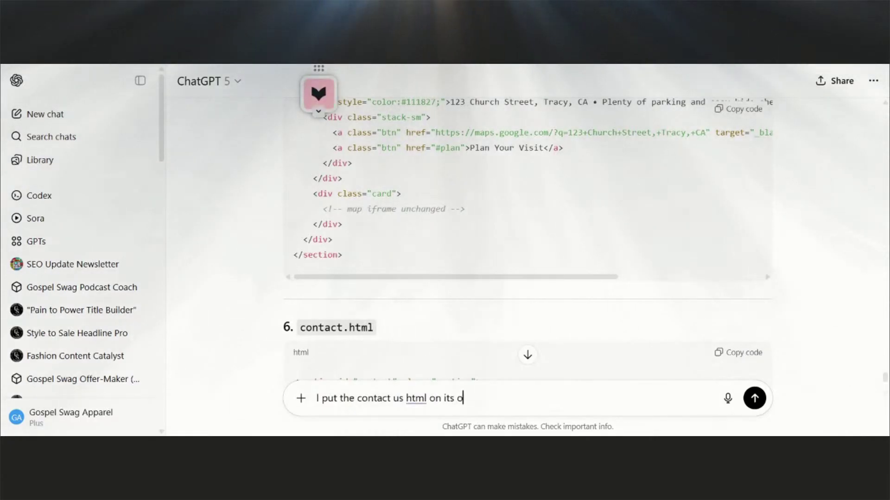
text(wn page. Is)
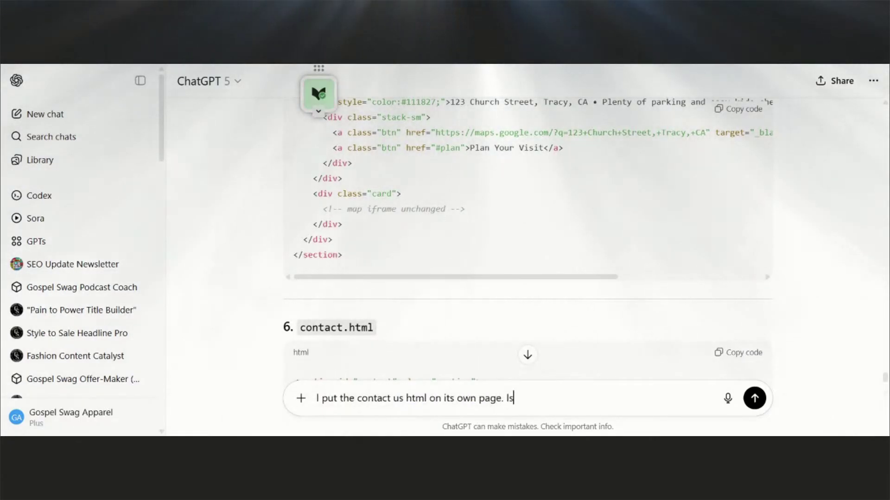
text( there any css)
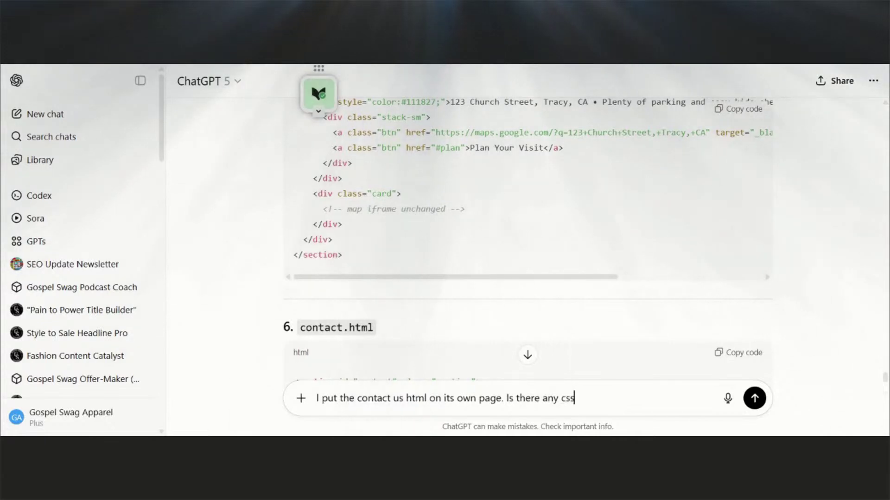
text( I shou)
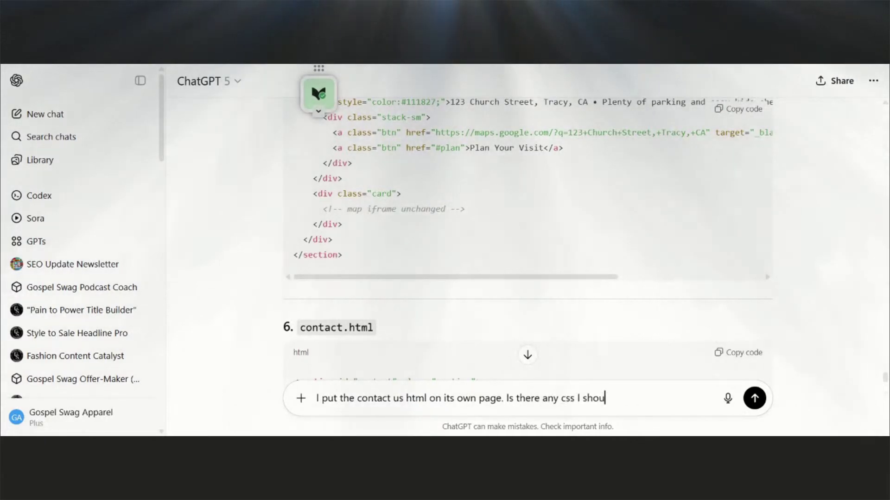
text(ld add of)
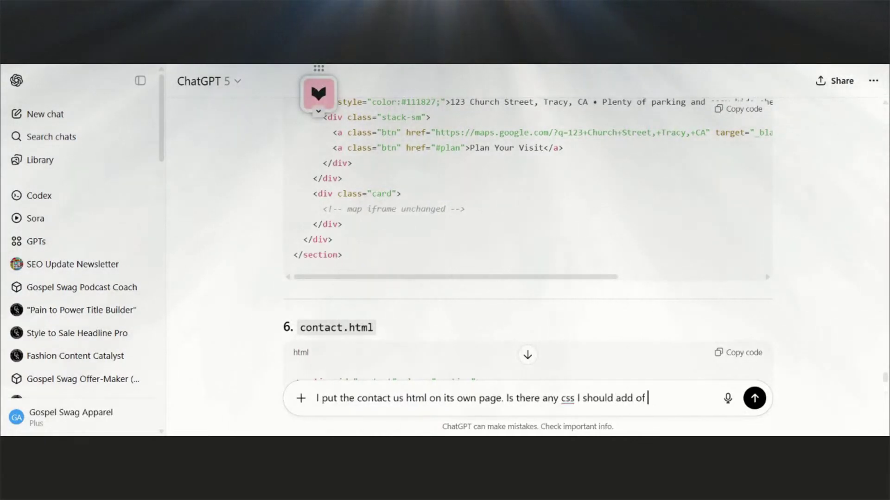
key(BackSpace)
key(BackSpace)
text(for the form)
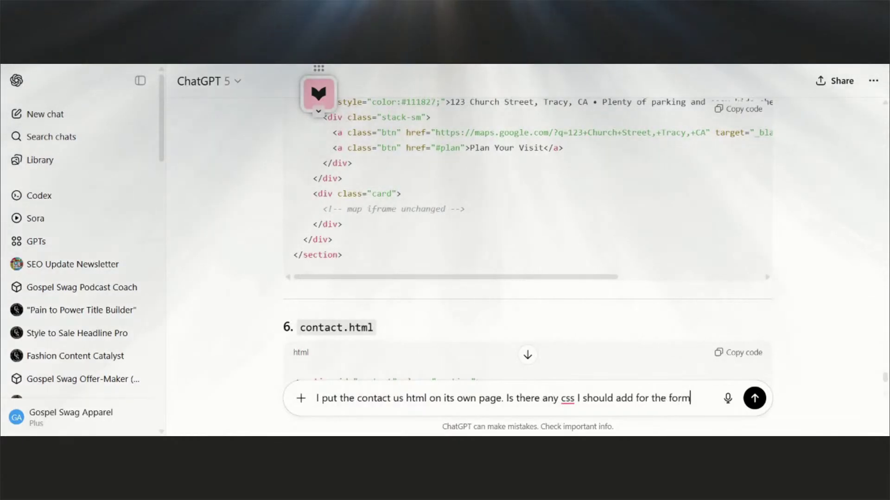
text( to shpw u)
key(BackSpace)
key(BackSpace)
key(BackSpace)
key(BackSpace)
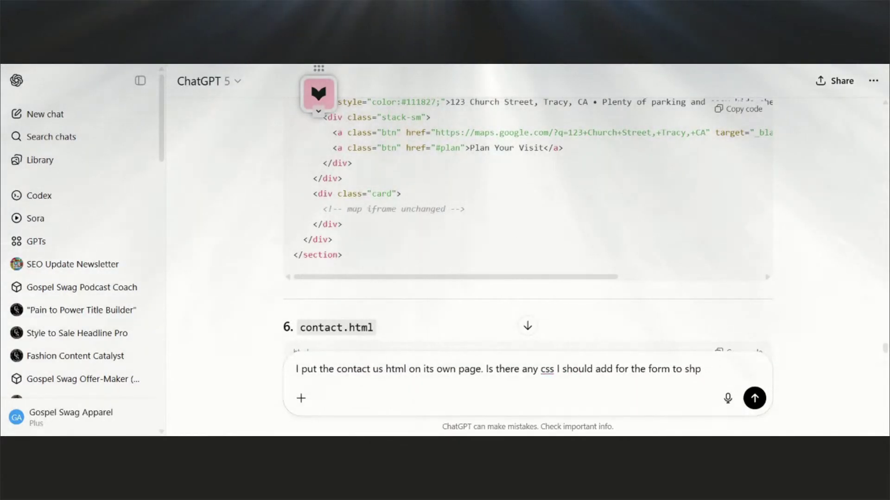
text(ou)
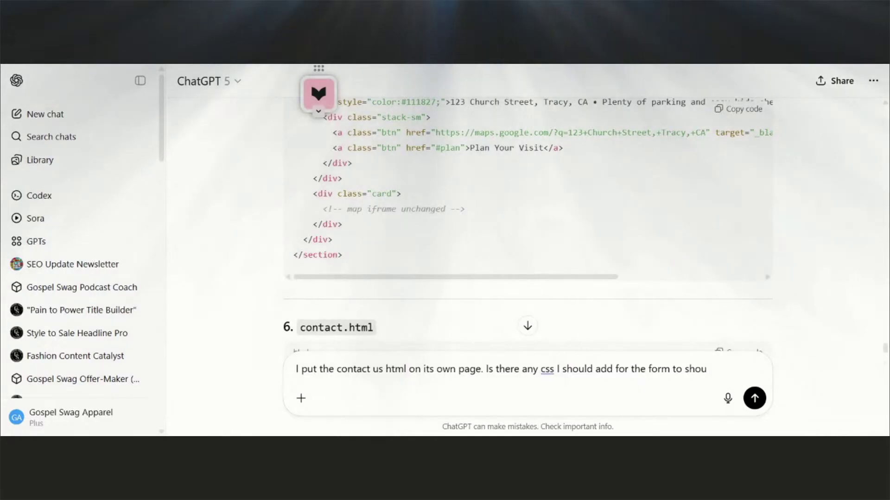
text(p)
key(BackSpace)
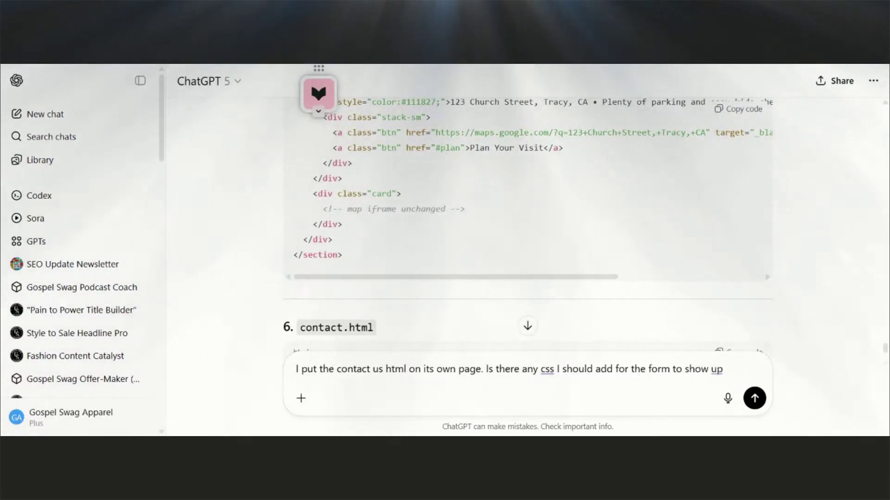
text(on that p)
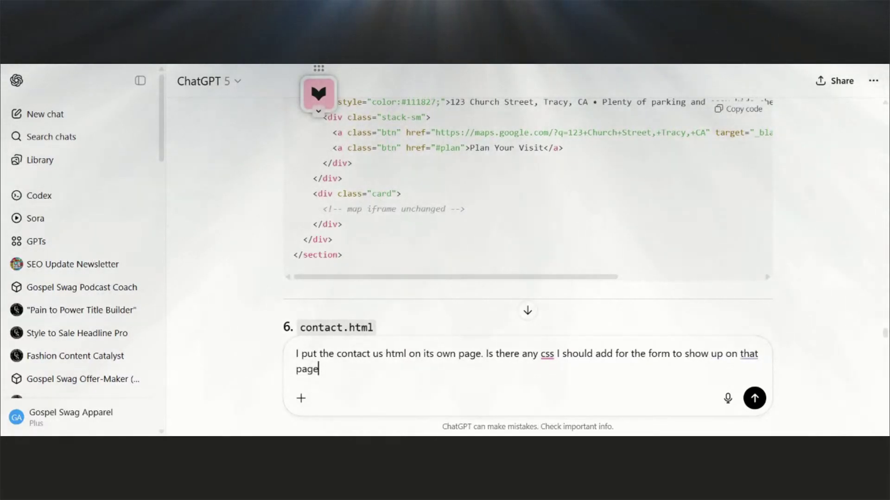
text(age)
key(Return)
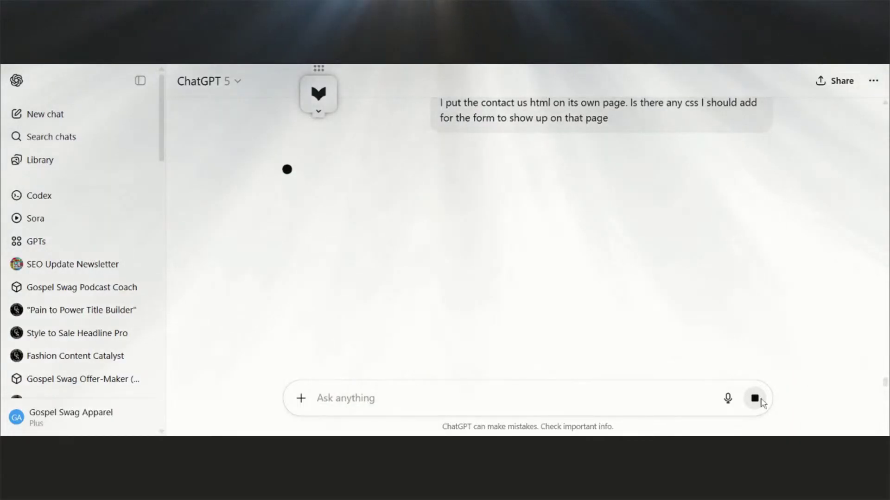
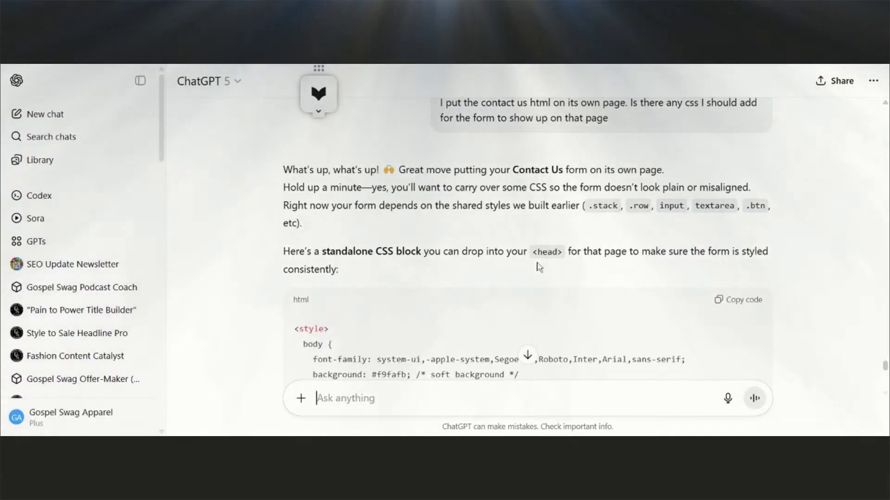
Read through the suggested CSS and reply "yes" to the offer of a full standalone contact.html file.
scroll(474, 264, down, 10)
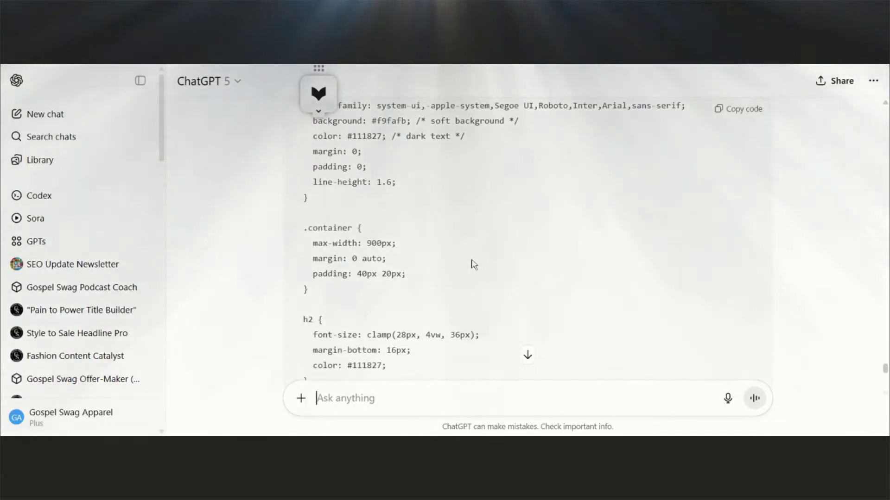
scroll(474, 265, down, 12)
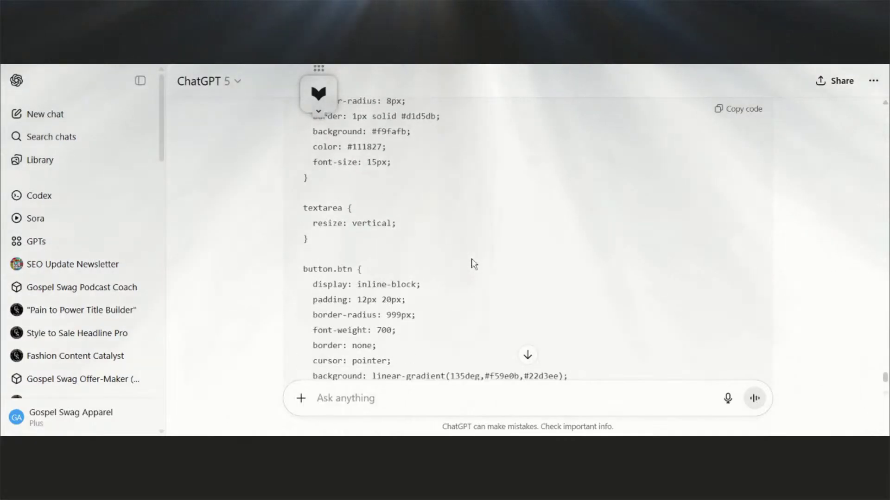
scroll(474, 264, down, 2)
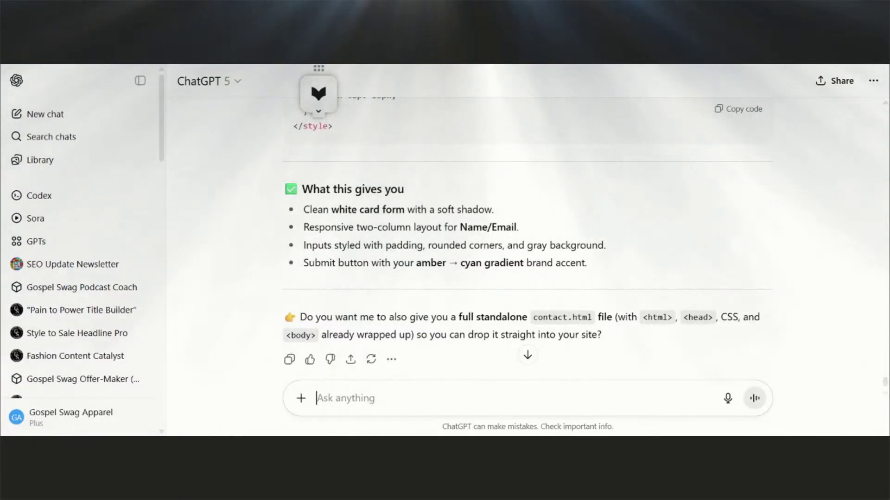
text(yes)
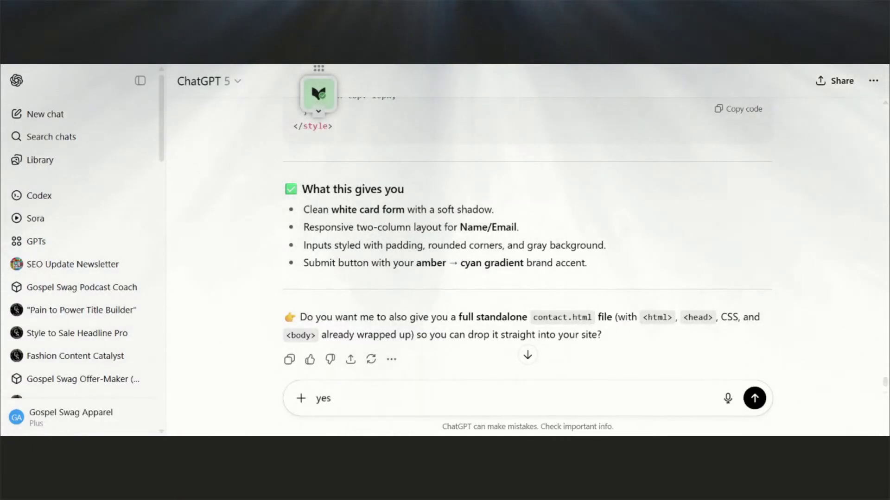
key(Return)
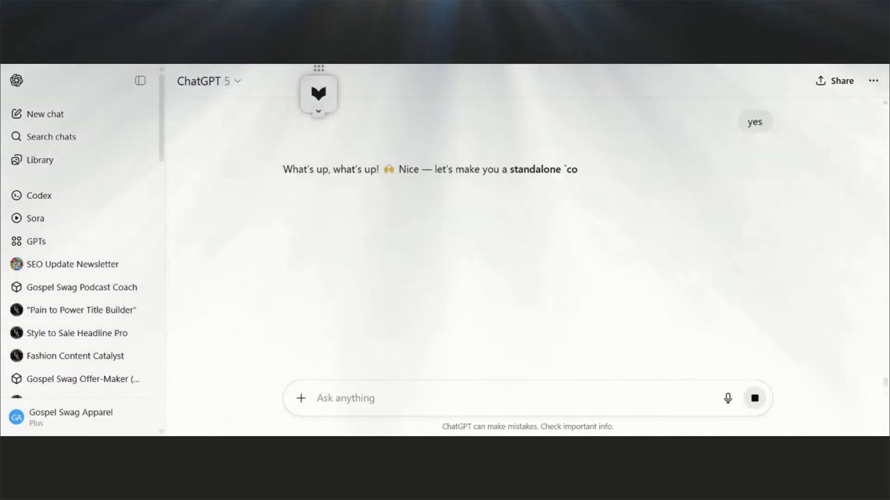
Follow the standalone contact.html code as ChatGPT generates it and copy the complete code block.
scroll(413, 300, down, 4)
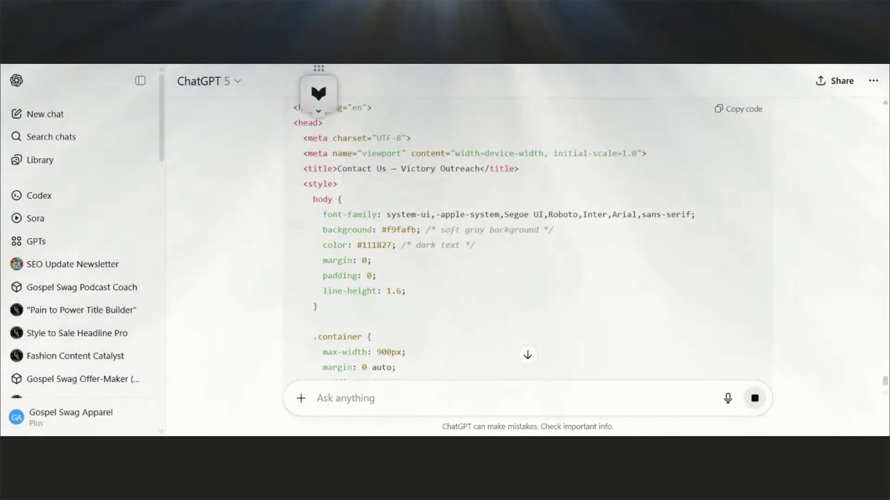
scroll(396, 205, down, 8)
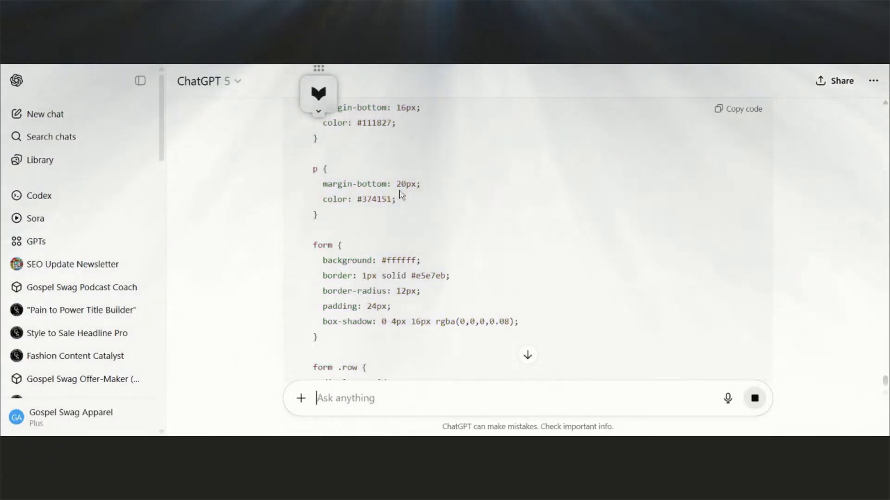
scroll(401, 195, down, 15)
scroll(402, 195, down, 3)
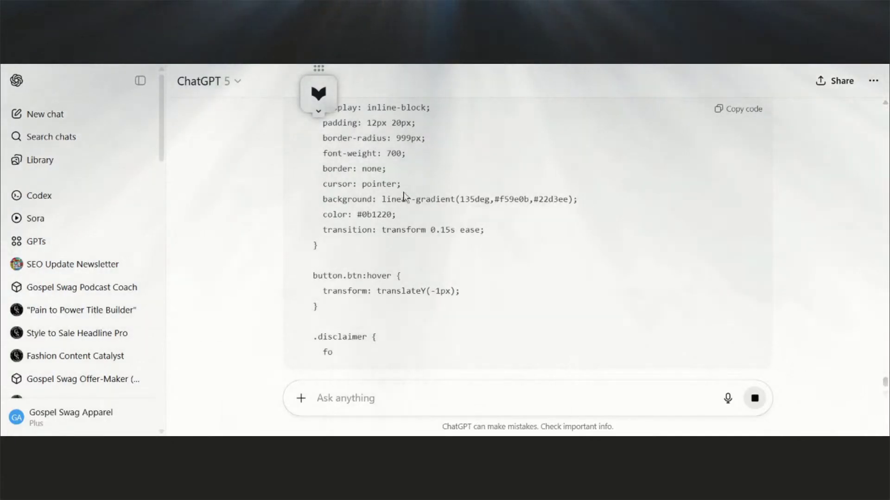
click(741, 109)
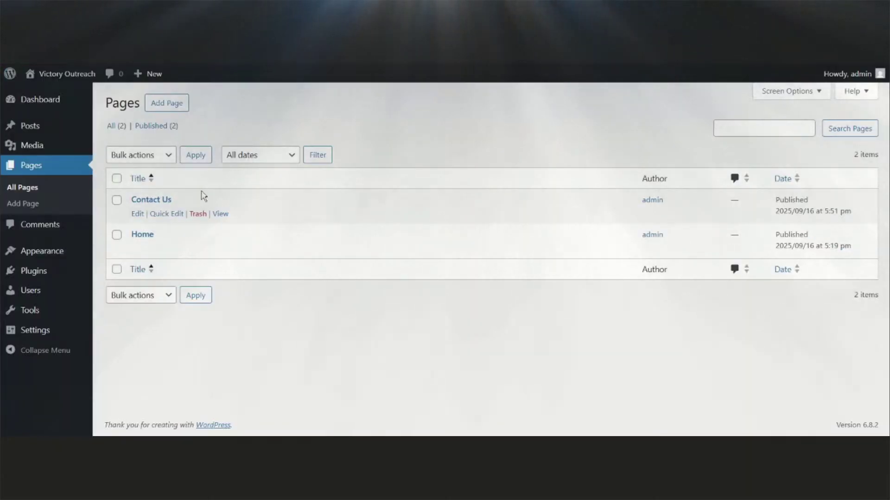
Open the WordPress Contact Us page for editing, replace its Custom HTML code with the copied standalone contact.html, and save.
click(139, 214)
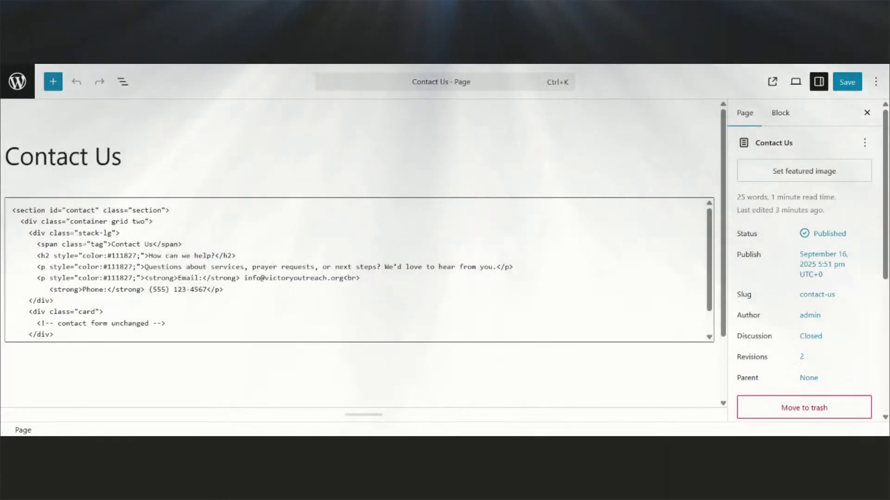
drag(61, 339, 12, 210)
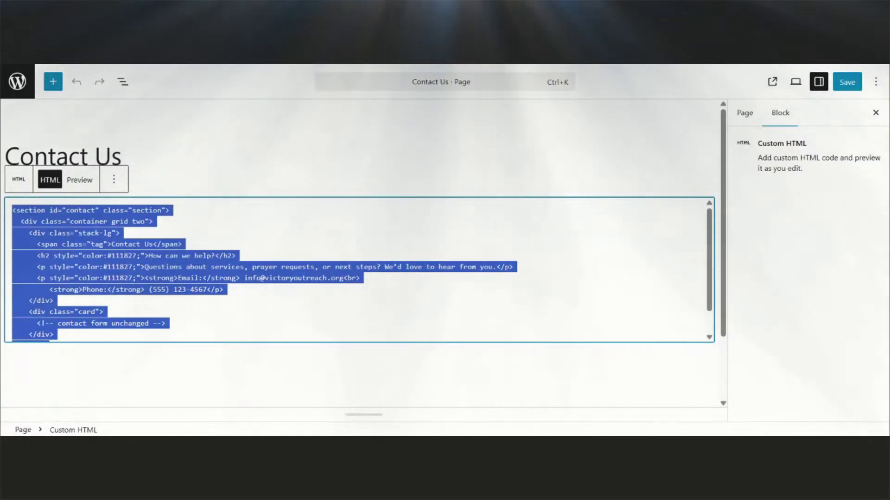
key(BackSpace)
key(ctrl+v)
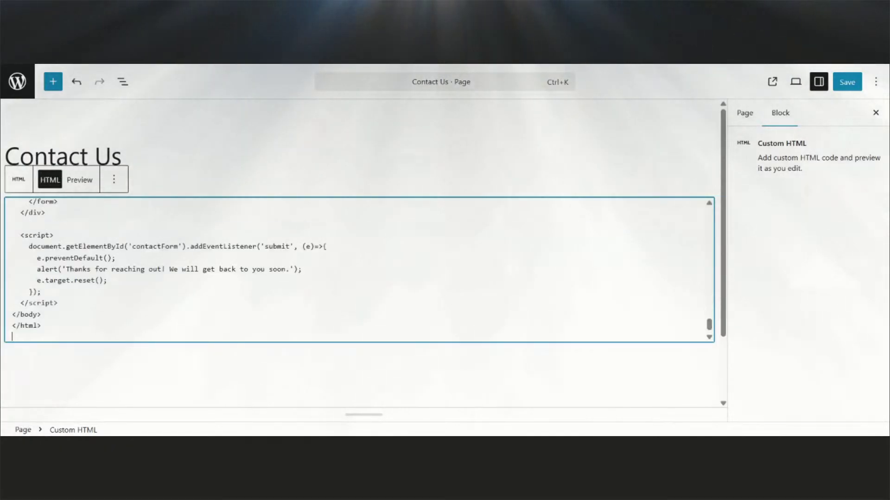
click(847, 82)
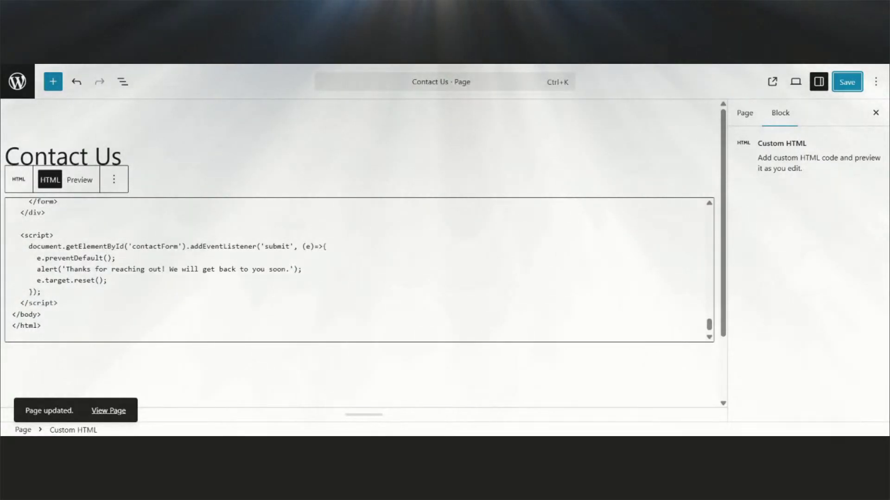
View the live Contact Us page and check the contact details, form fields and Send Message button.
click(772, 84)
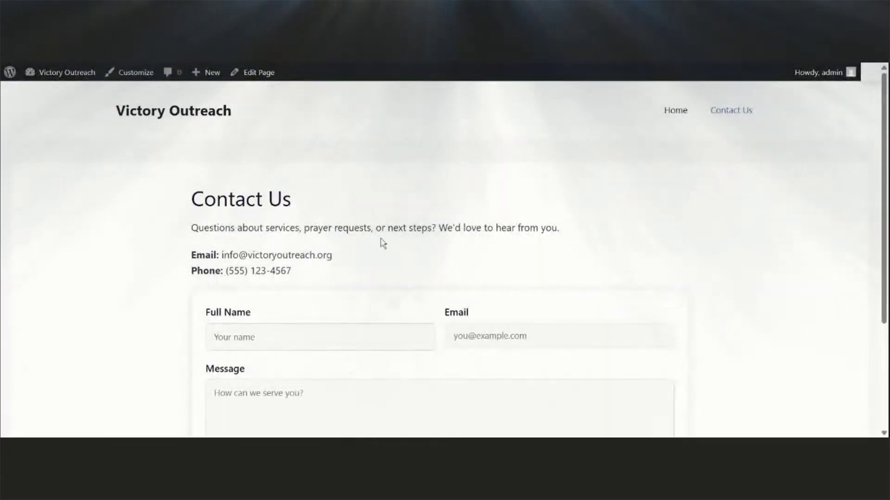
scroll(384, 243, down, 3)
scroll(388, 244, down, 1)
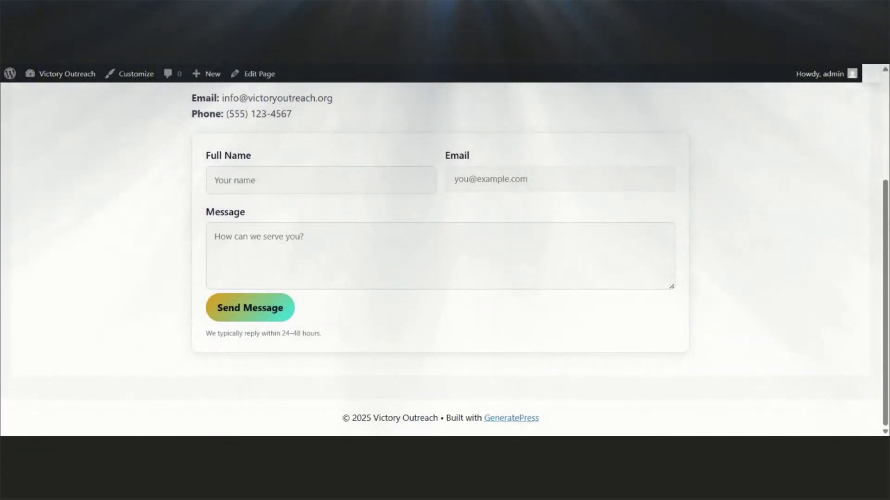
scroll(369, 246, up, 4)
scroll(377, 244, down, 3)
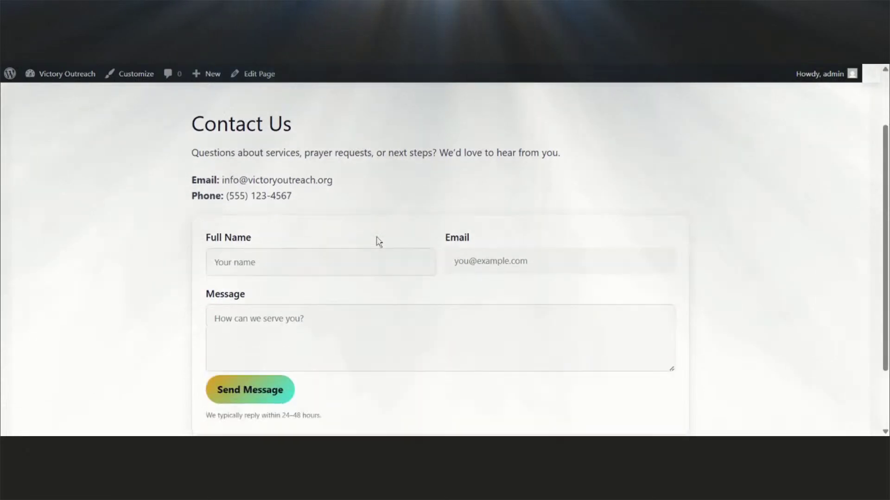
scroll(379, 241, up, 3)
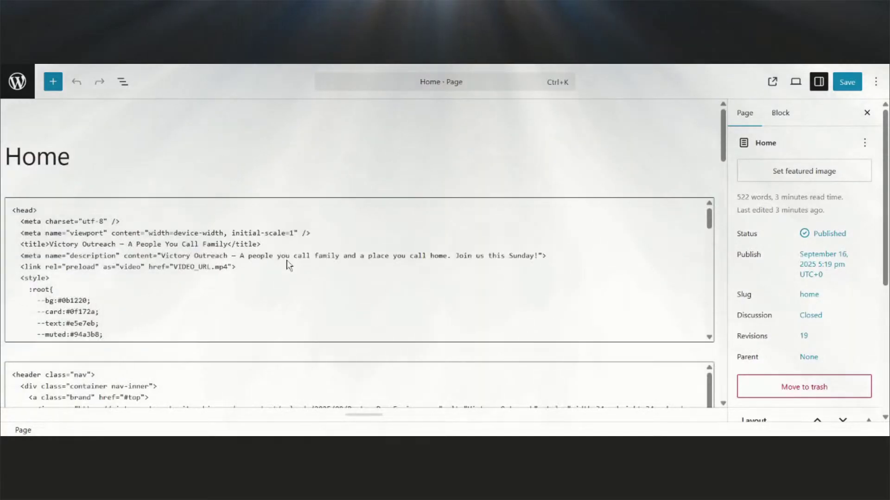
Delete the Custom HTML block holding the contact section from the end of the Home page and save the page.
scroll(288, 264, down, 10)
scroll(359, 271, down, 10)
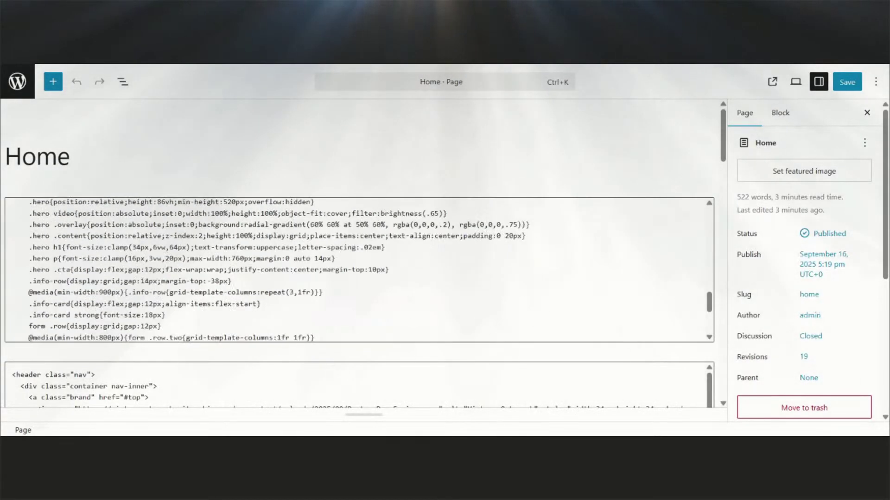
scroll(359, 259, down, 15)
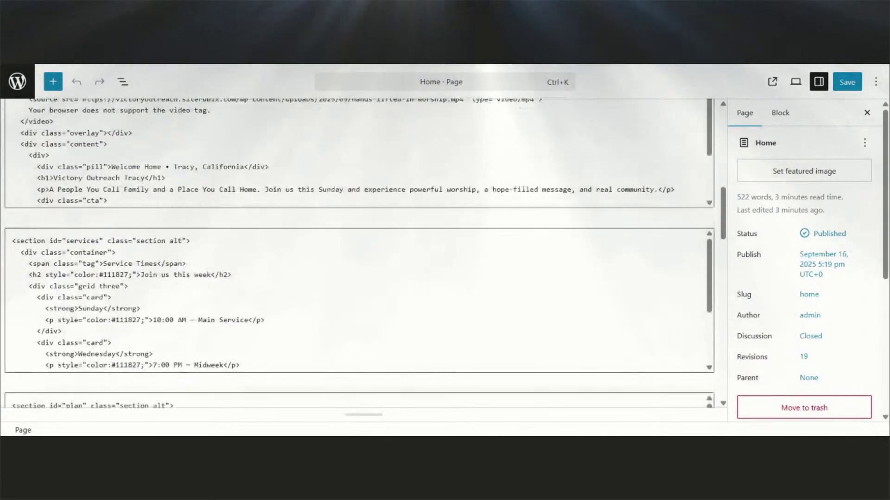
scroll(359, 259, down, 10)
click(181, 241)
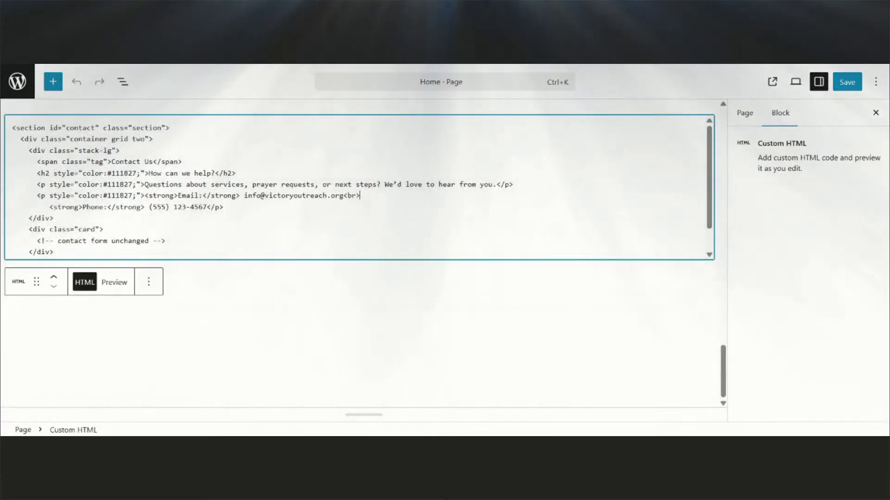
click(149, 282)
scroll(181, 255, down, 3)
click(198, 242)
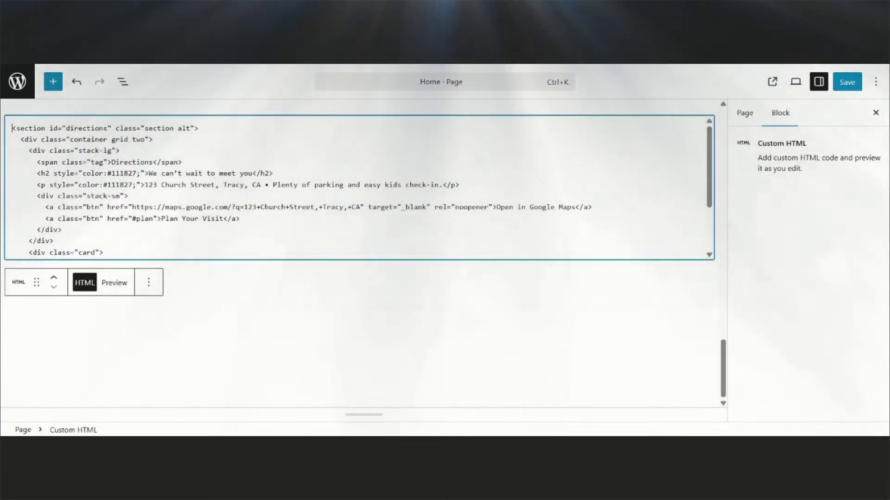
click(847, 82)
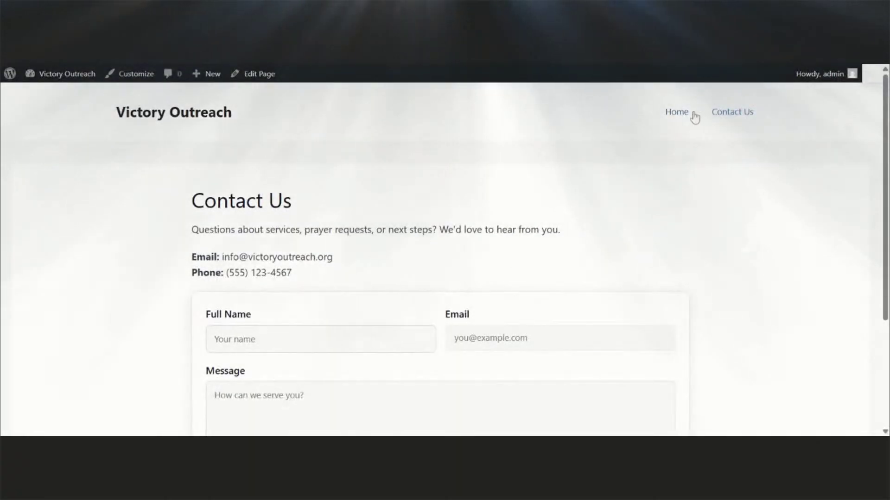
Open the live Home page and test its Plan Your Visit and Get Directions links.
click(687, 119)
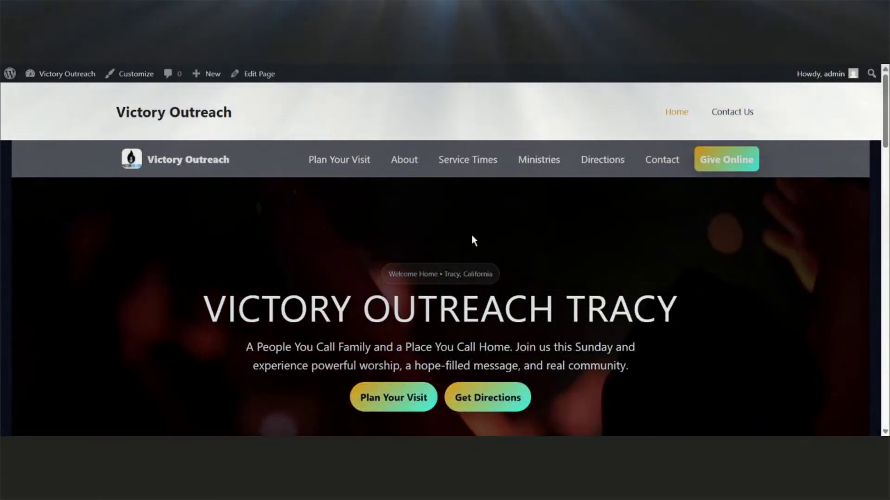
scroll(471, 235, down, 3)
scroll(473, 116, up, 3)
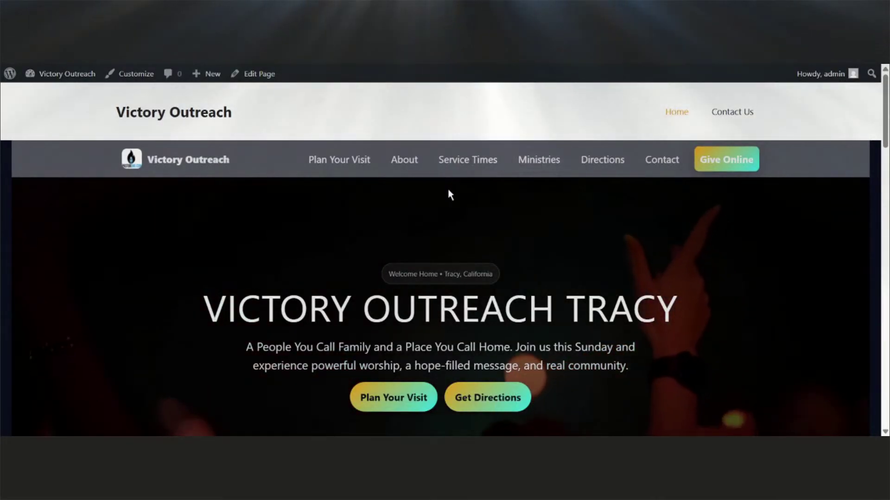
scroll(440, 224, down, 5)
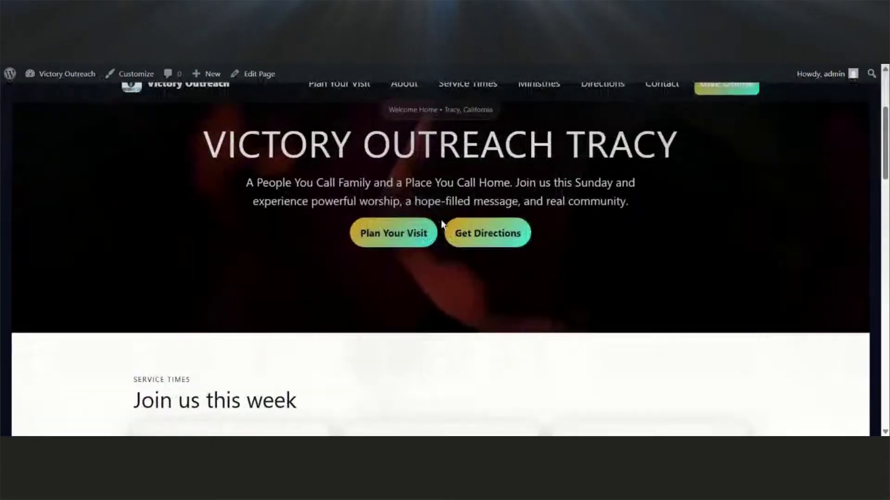
click(406, 118)
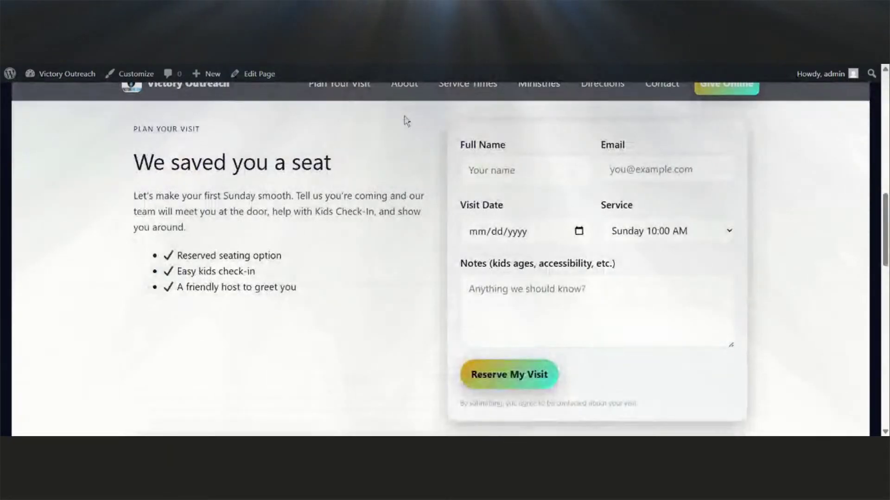
scroll(468, 238, up, 10)
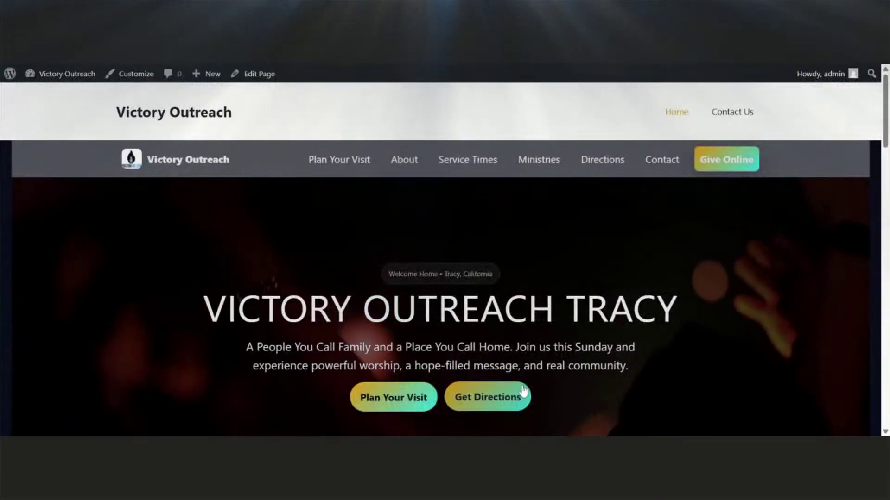
click(523, 391)
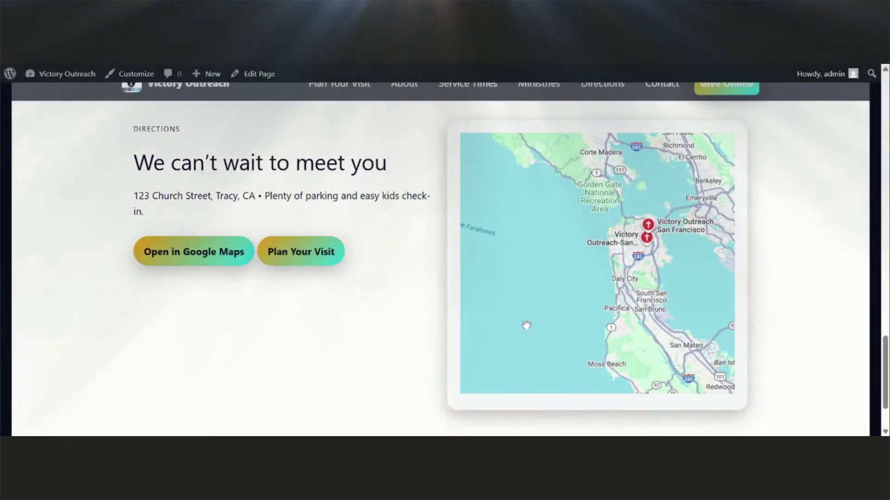
scroll(525, 327, up, 5)
scroll(526, 324, up, 10)
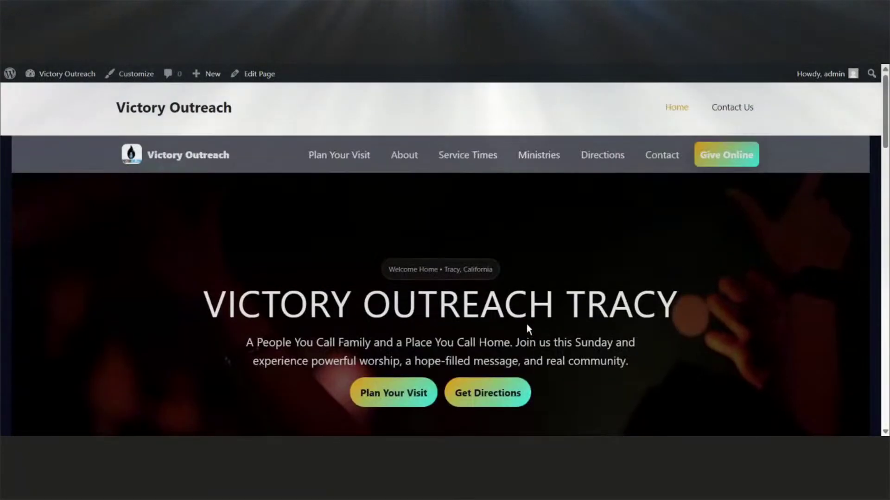
Test the About and Directions navigation links on the live Home page and review the sections they lead to.
click(399, 166)
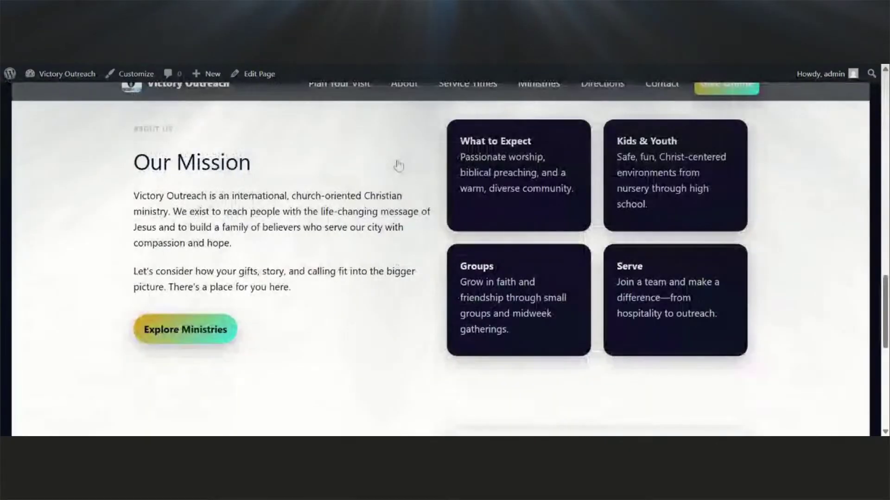
scroll(403, 169, up, 5)
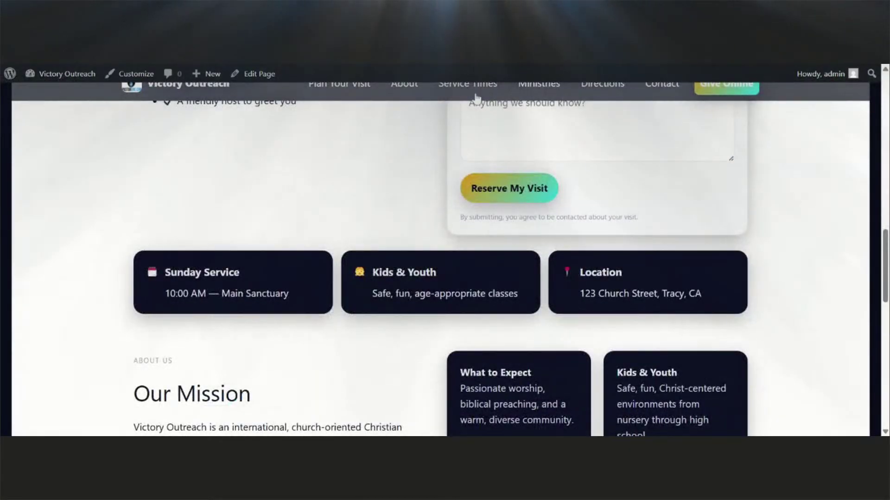
scroll(520, 168, up, 10)
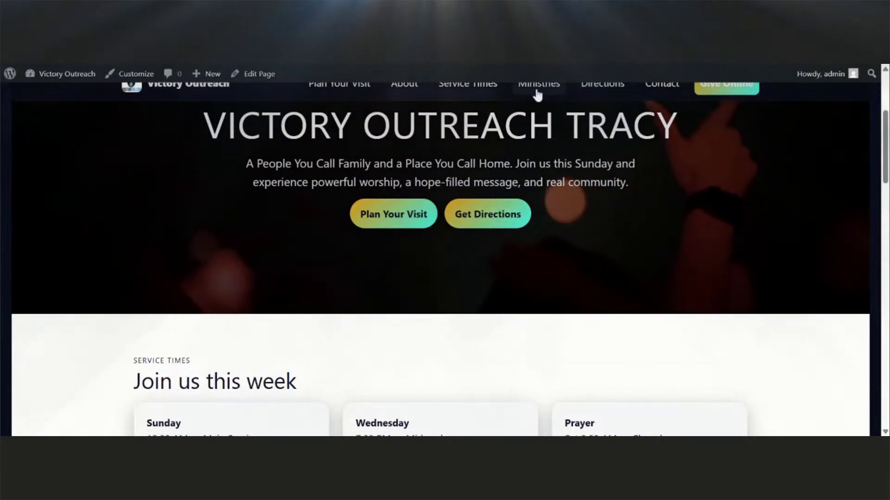
scroll(537, 95, up, 3)
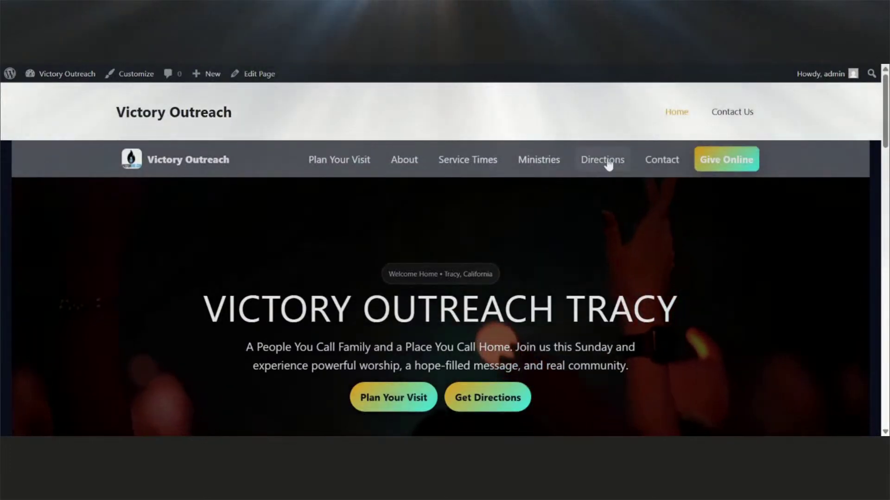
click(608, 165)
scroll(674, 141, up, 3)
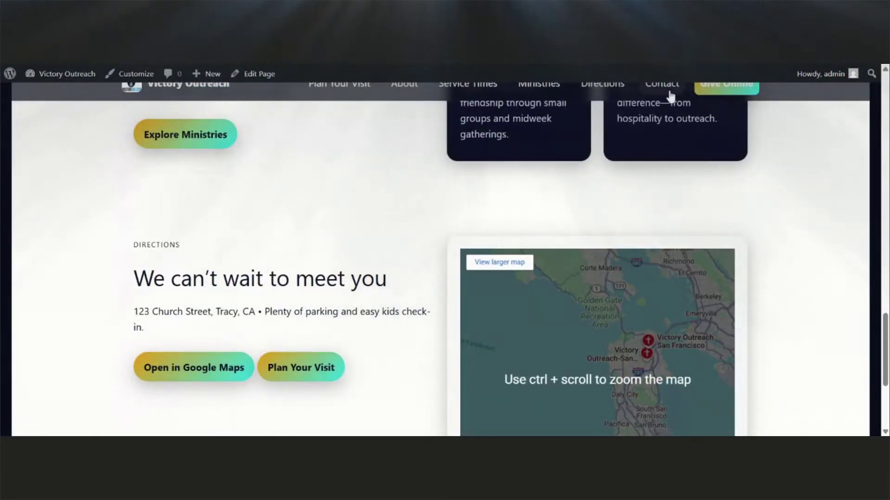
scroll(669, 94, up, 3)
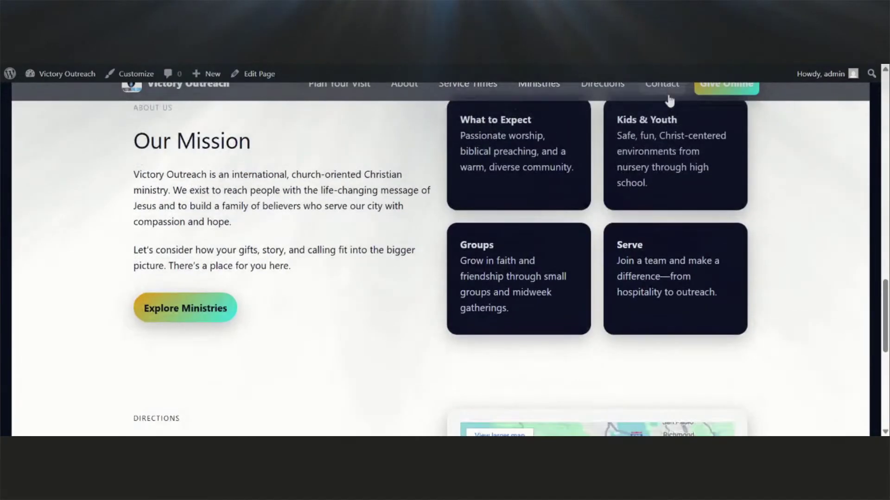
scroll(610, 218, up, 8)
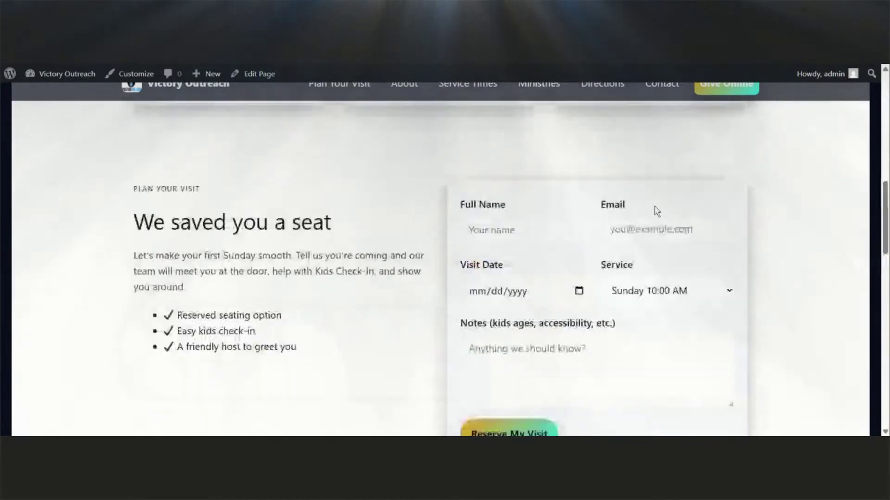
Switch to the ChatGPT conversation and look through the section HTML files and CSS it generated earlier.
click(278, 70)
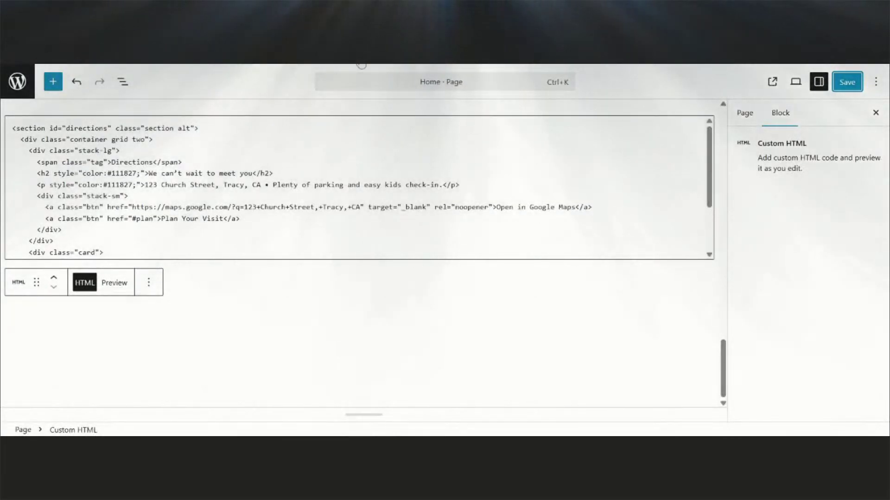
click(362, 65)
scroll(513, 322, up, 15)
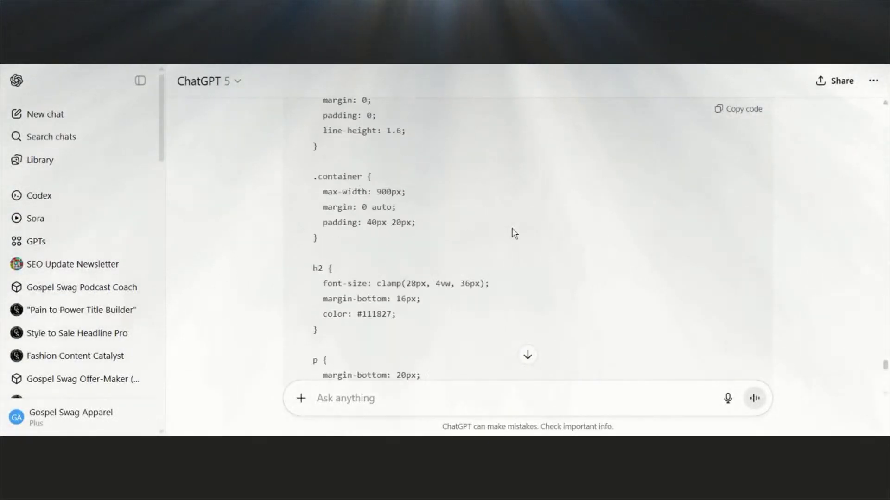
scroll(512, 233, down, 5)
scroll(512, 233, up, 20)
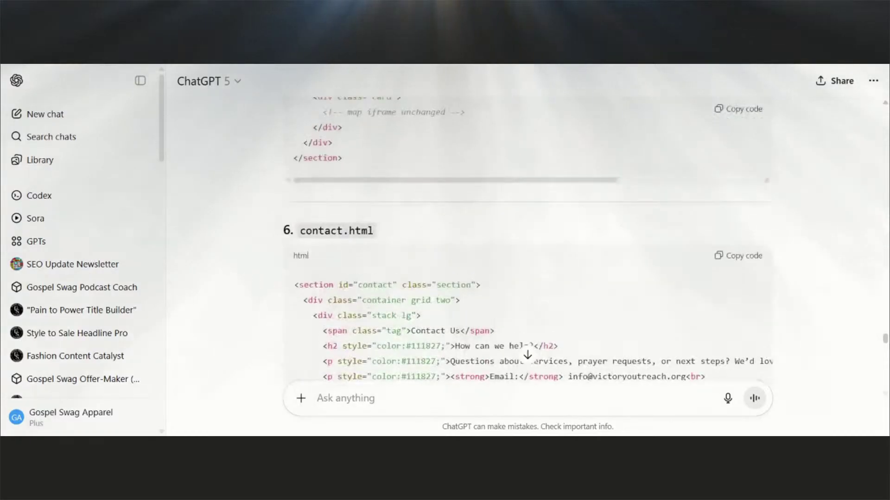
scroll(505, 225, up, 3)
scroll(505, 225, down, 10)
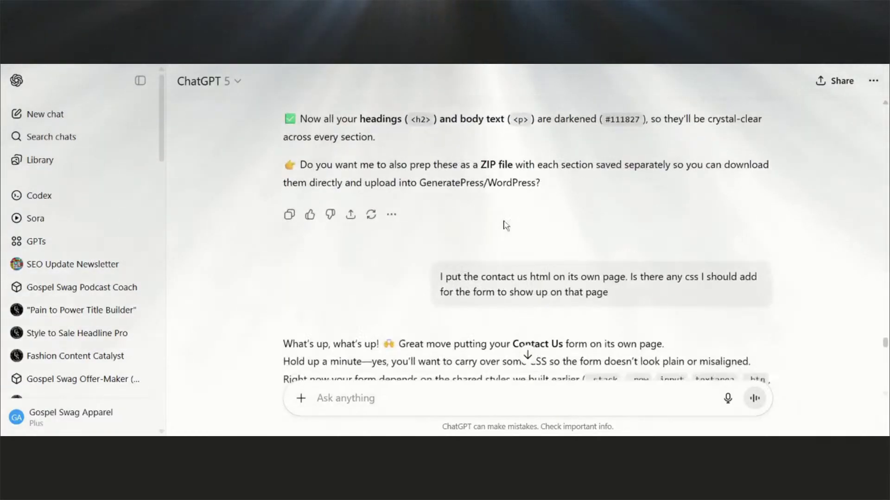
scroll(505, 225, up, 10)
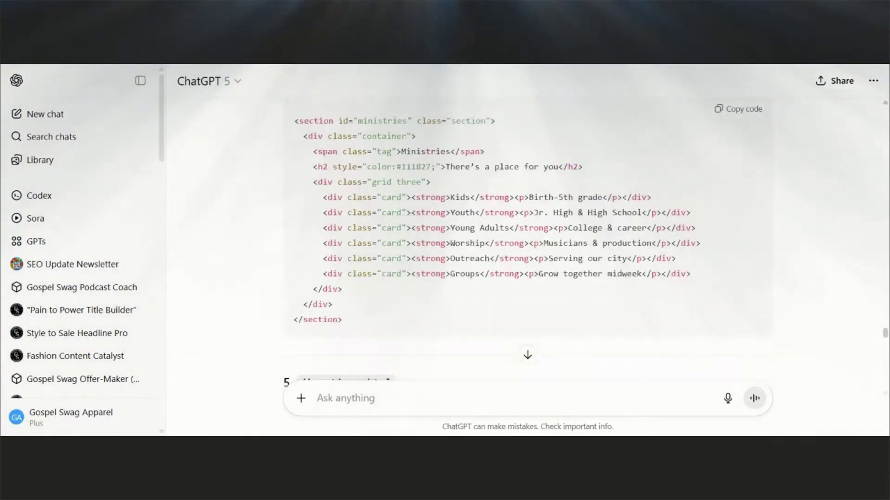
scroll(506, 226, up, 15)
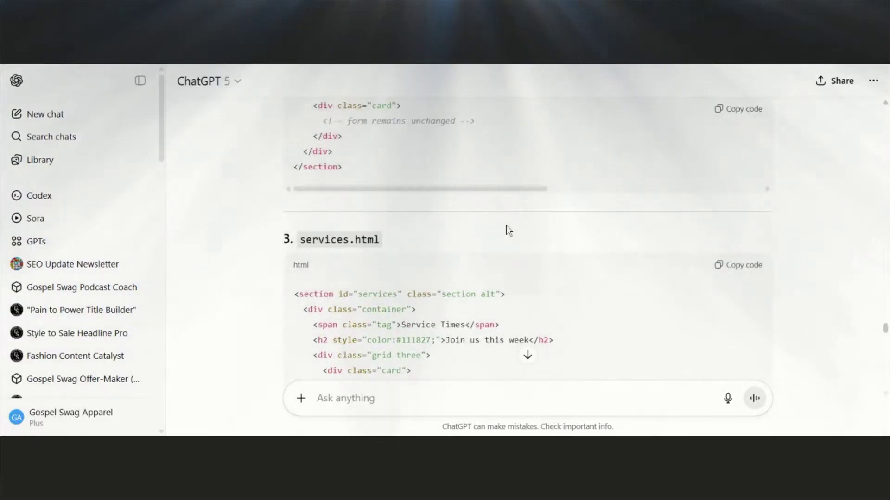
scroll(508, 230, up, 15)
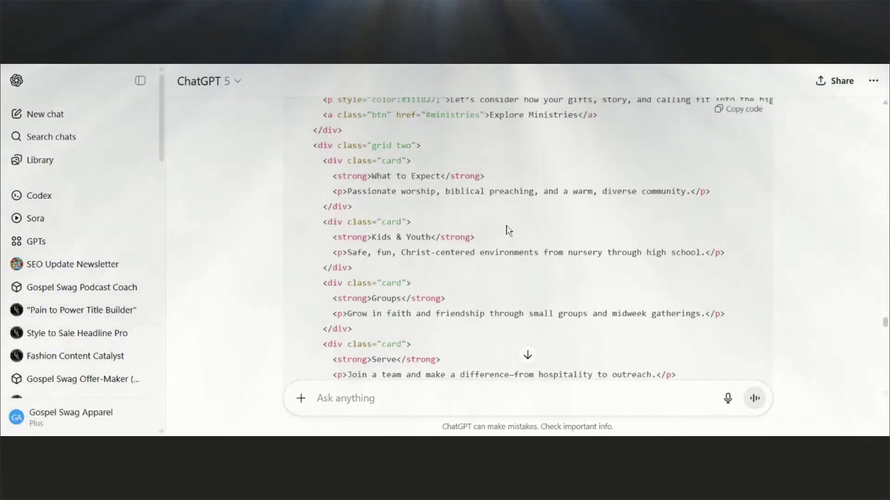
scroll(508, 230, up, 5)
scroll(509, 230, up, 15)
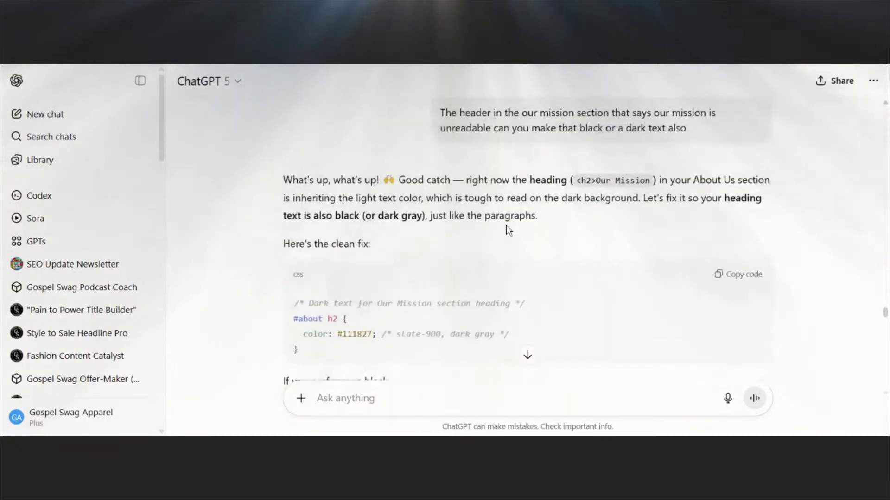
scroll(503, 227, up, 5)
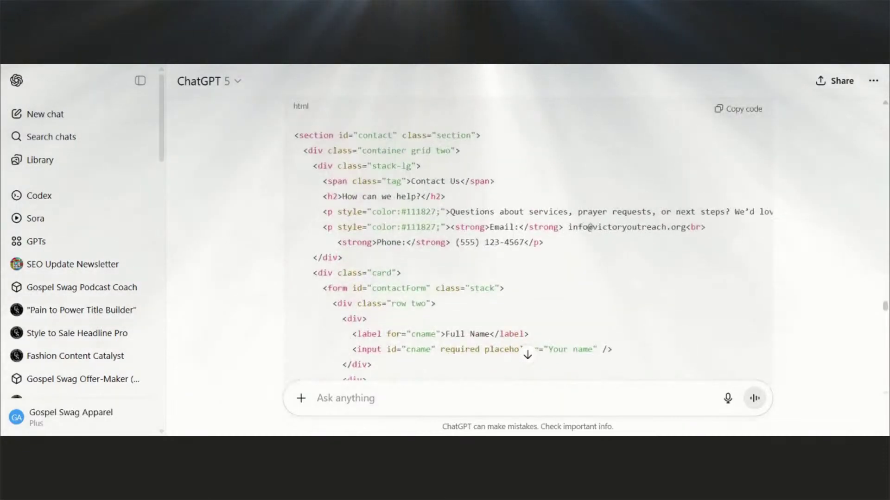
scroll(503, 227, down, 20)
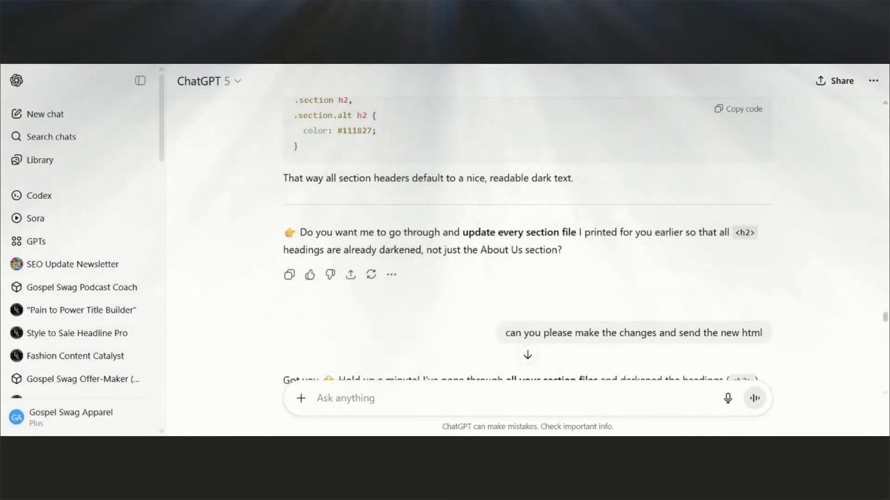
scroll(517, 248, down, 10)
scroll(517, 247, down, 15)
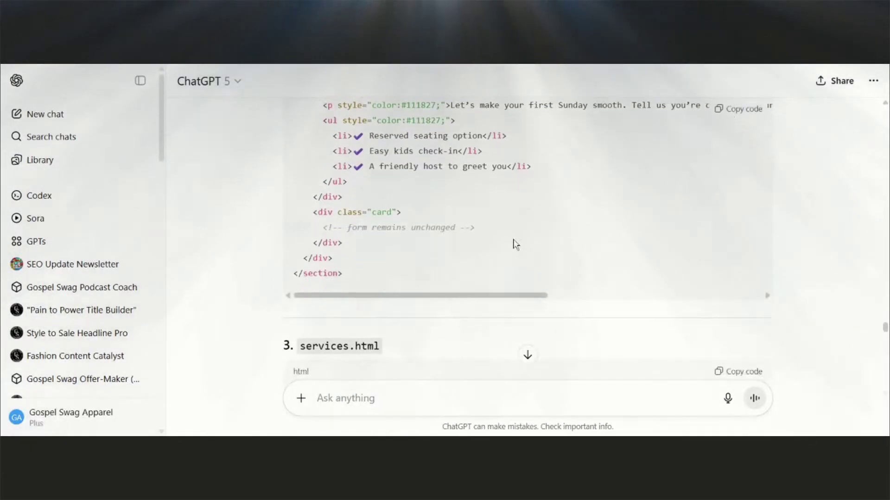
scroll(516, 245, down, 15)
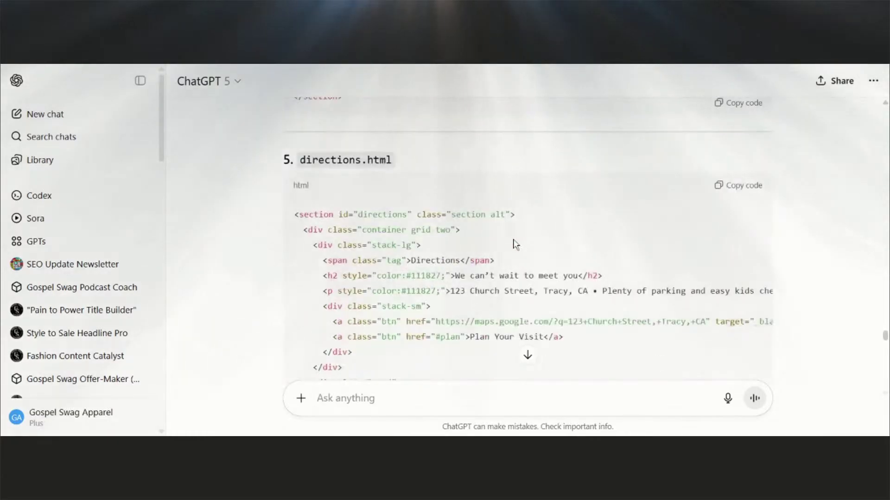
scroll(516, 245, down, 20)
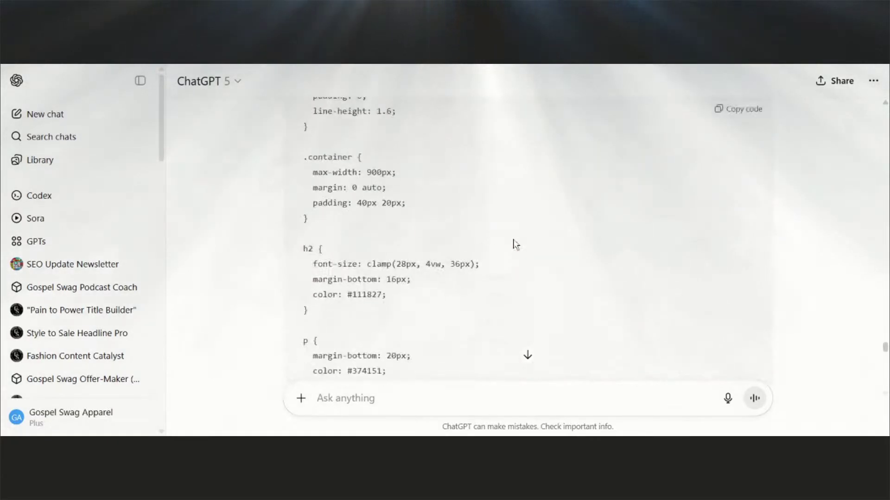
scroll(515, 245, down, 20)
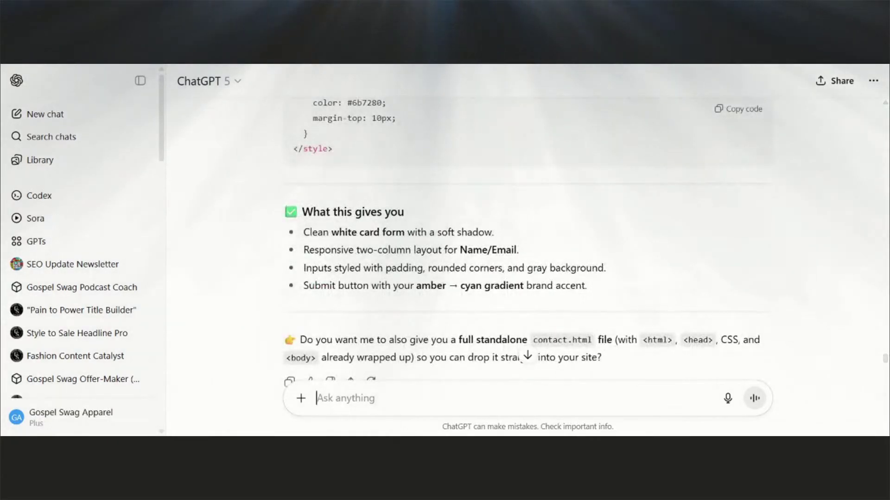
Send the chat message "We have a giving optin in the menu but there is no section. What do you suggest".
text(have)
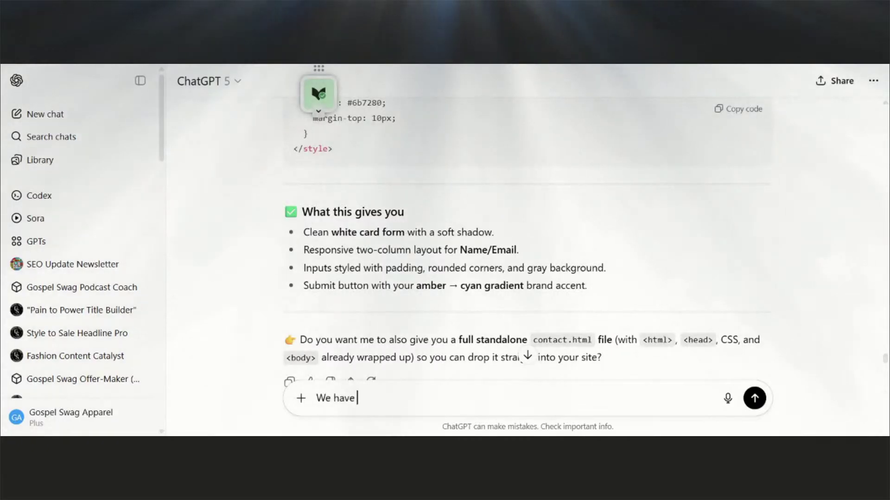
text( a giving )
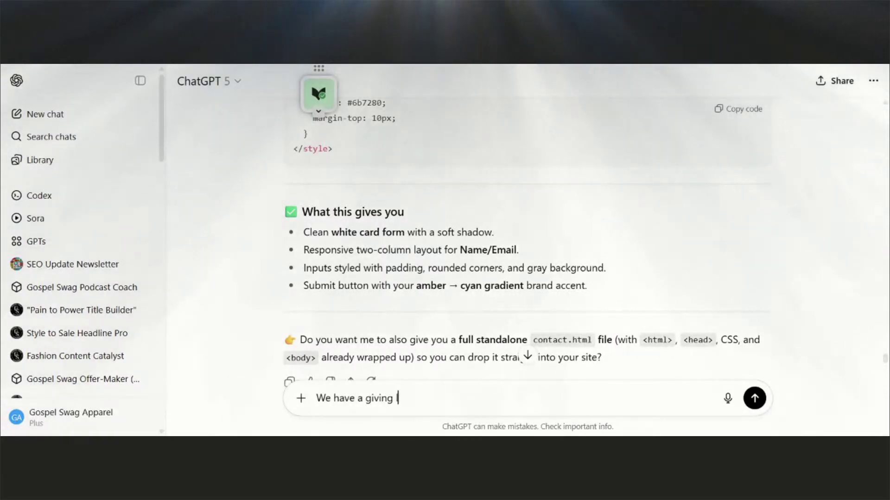
text(loptin i)
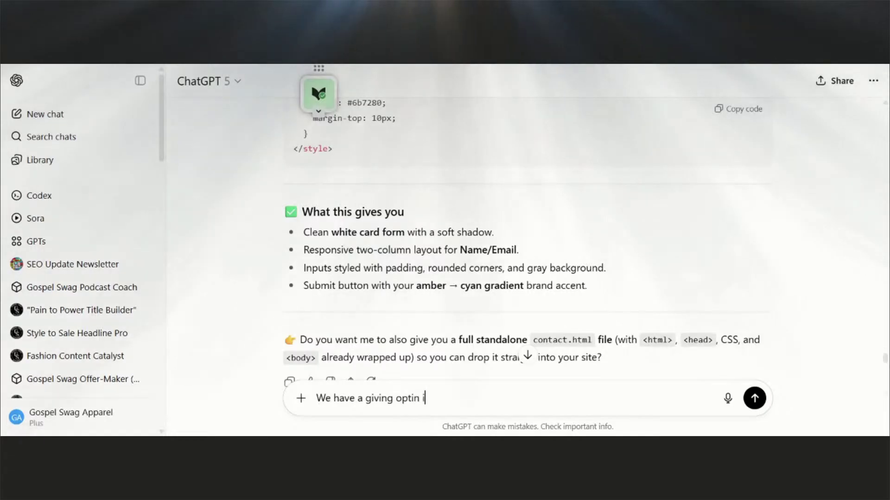
text(n the menu but the)
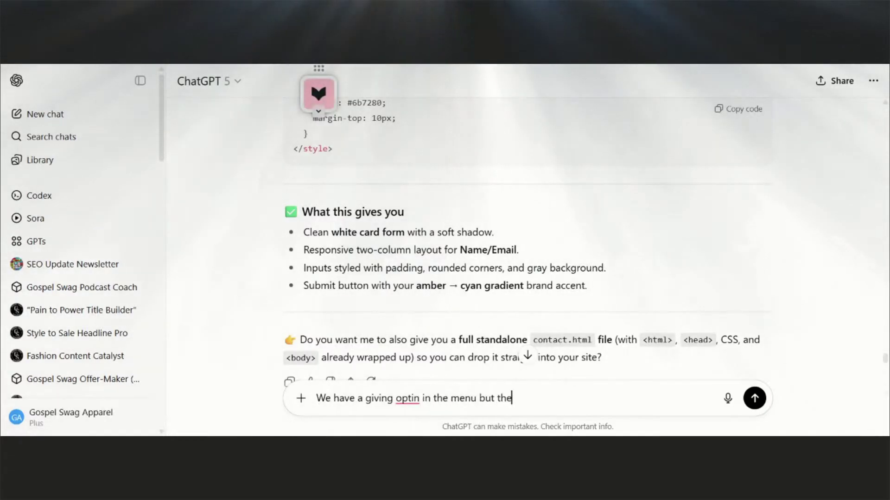
text(re is no )
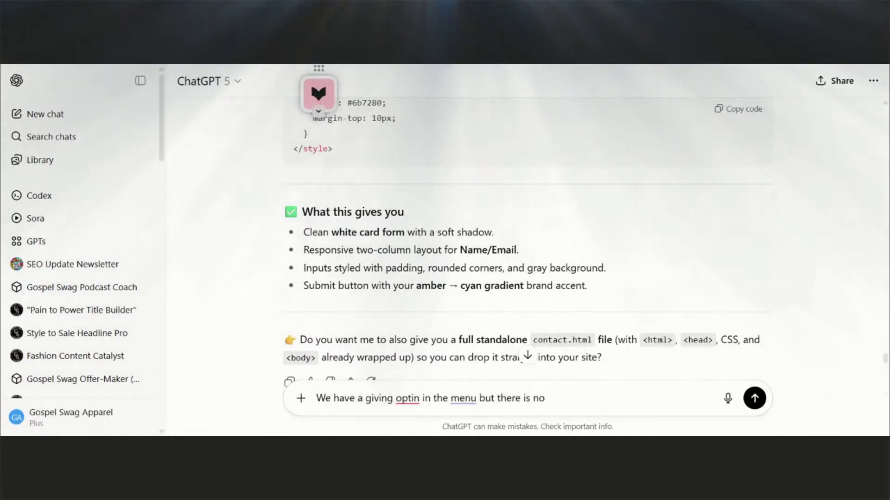
text(sectin)
key(BackSpace)
key(BackSpace)
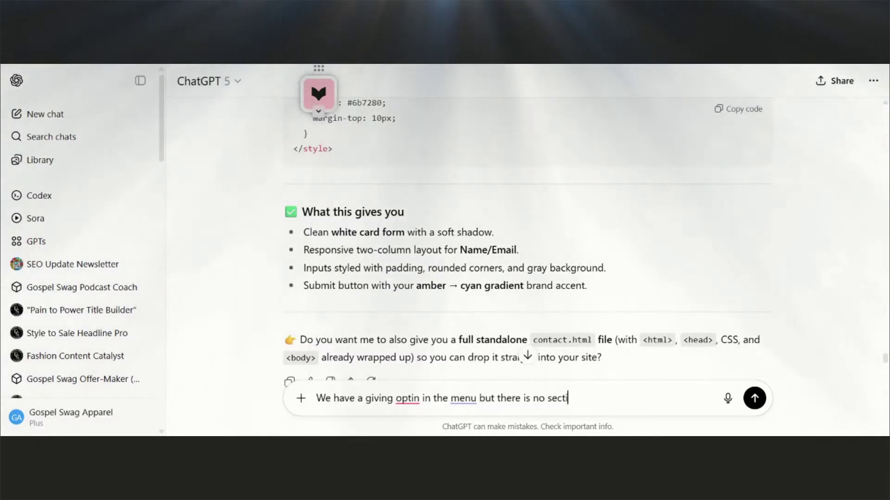
text(on. What d you)
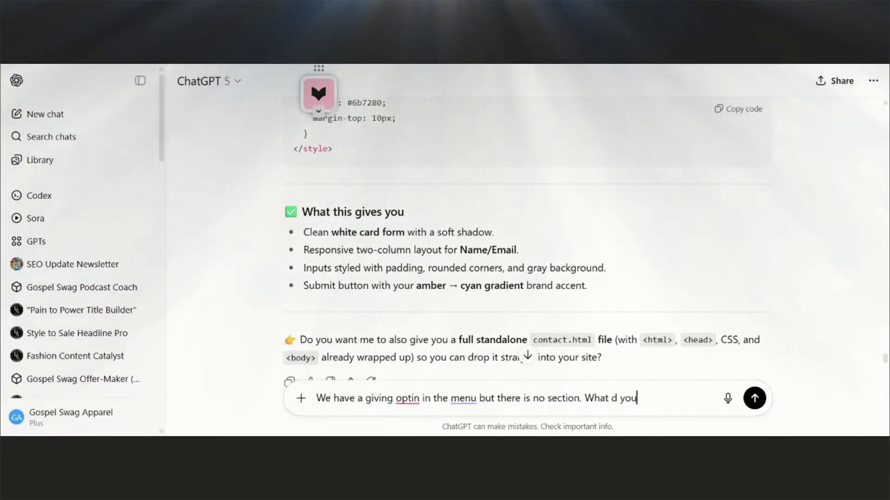
key(BackSpace)
key(BackSpace)
key(BackSpace)
key(BackSpace)
text(o you s)
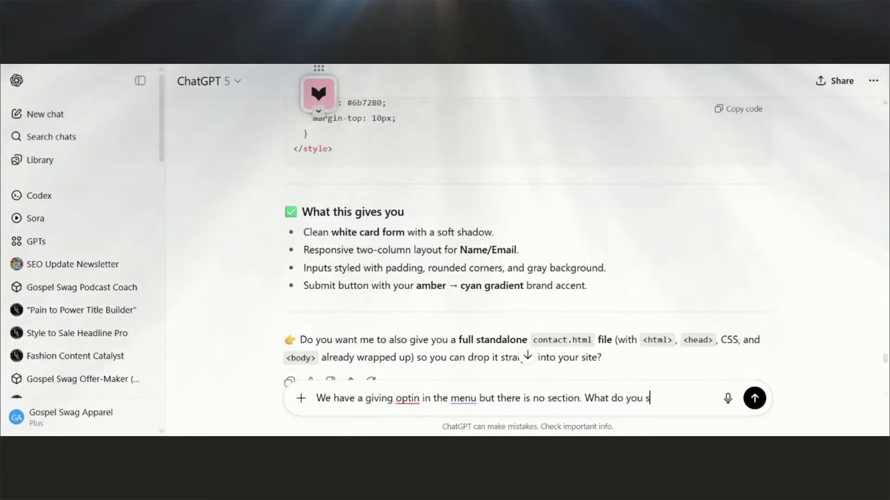
text(uggest)
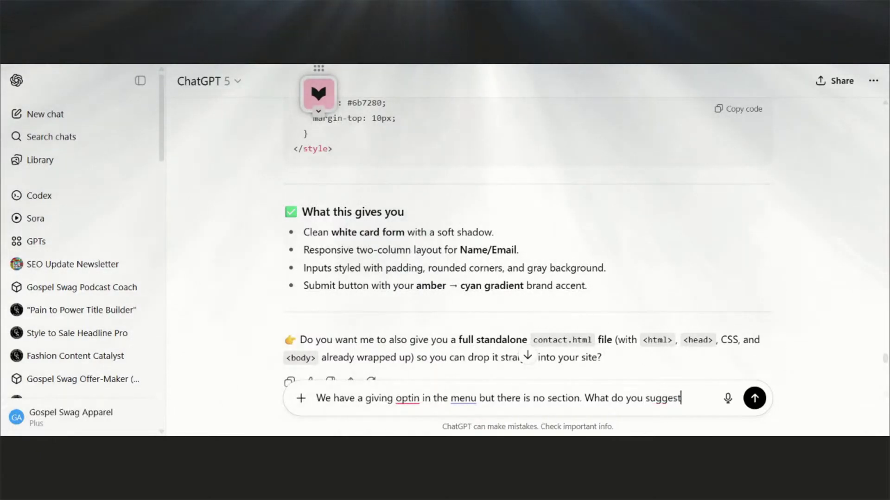
key(Return)
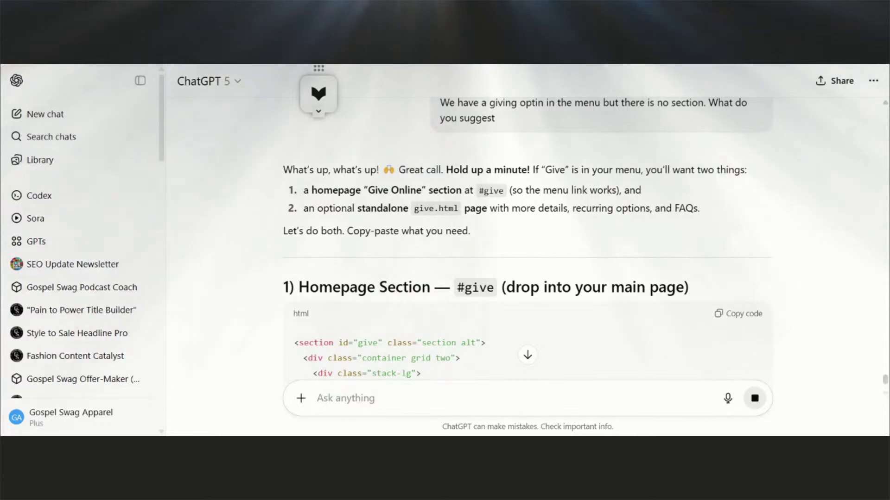
Read through the reply's homepage #give section code and the optional standalone give.html page code.
scroll(527, 241, down, 10)
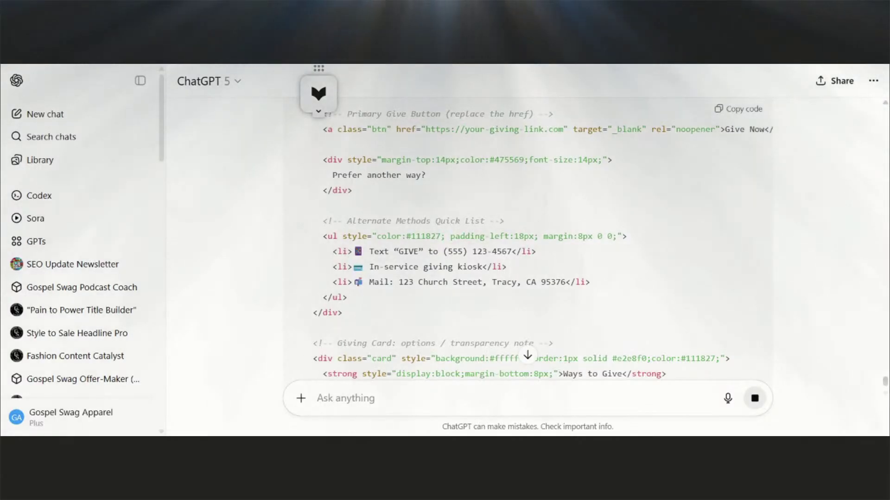
scroll(545, 324, down, 1)
scroll(533, 260, down, 2)
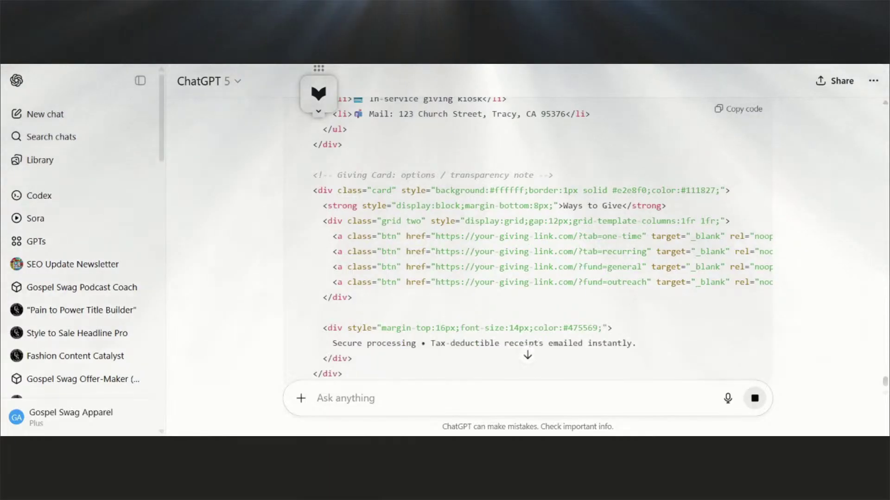
scroll(530, 250, down, 5)
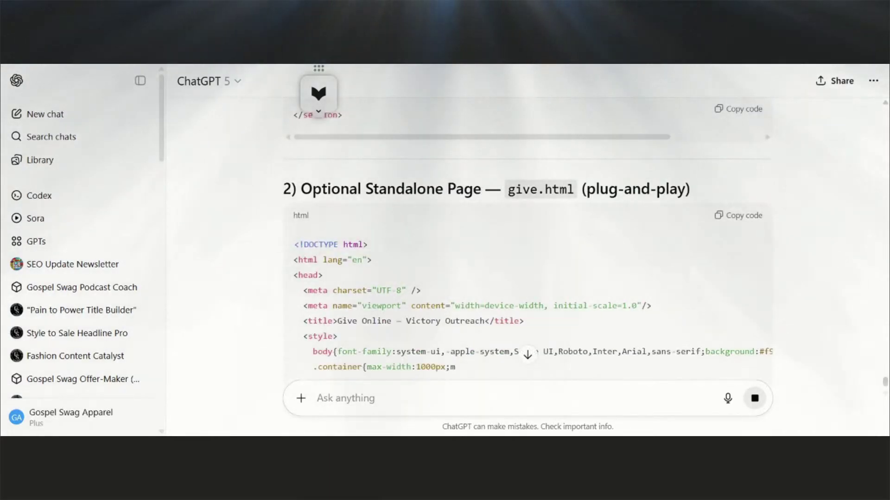
scroll(525, 193, down, 3)
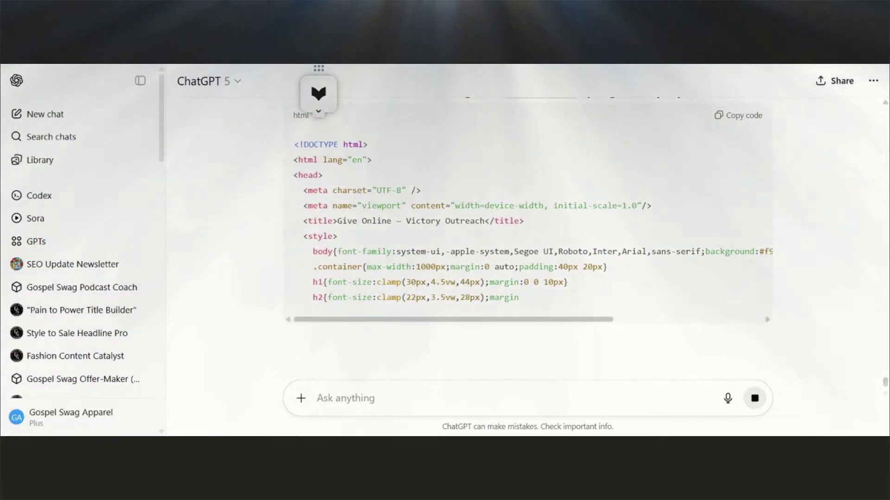
scroll(525, 190, up, 5)
scroll(524, 188, down, 4)
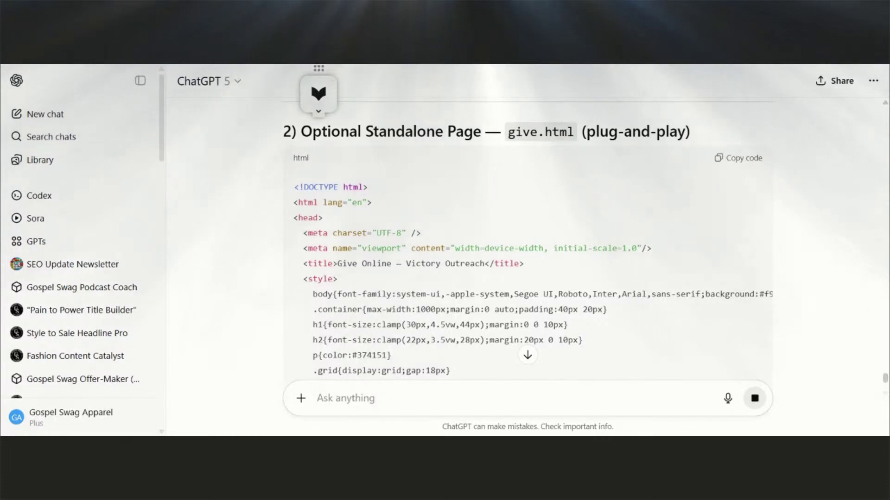
scroll(561, 255, down, 15)
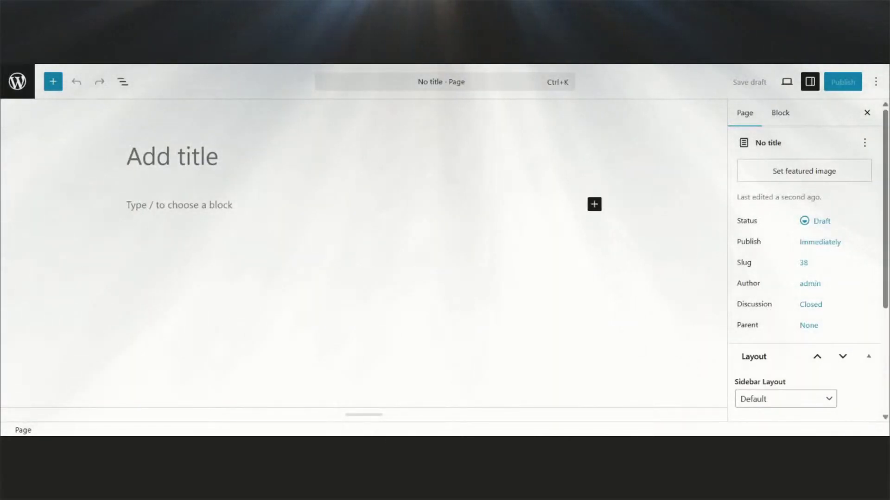
Title the new WordPress page Giving and publish it.
text(Giving)
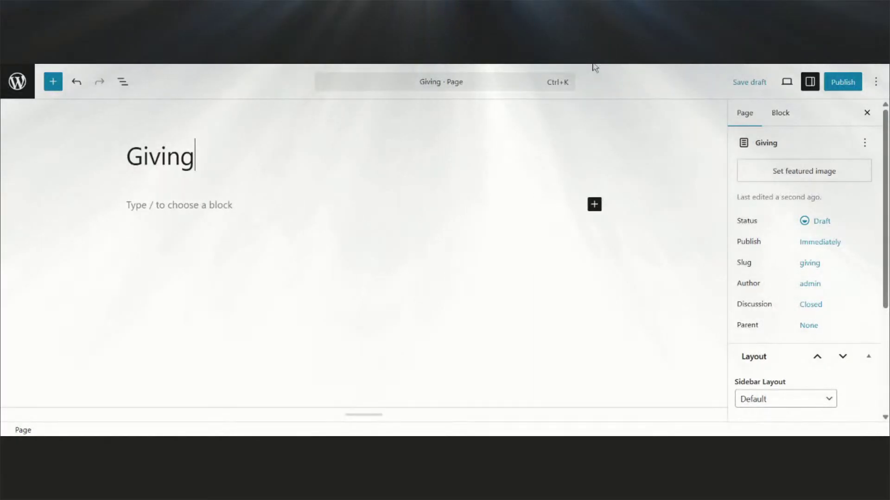
click(834, 81)
click(846, 88)
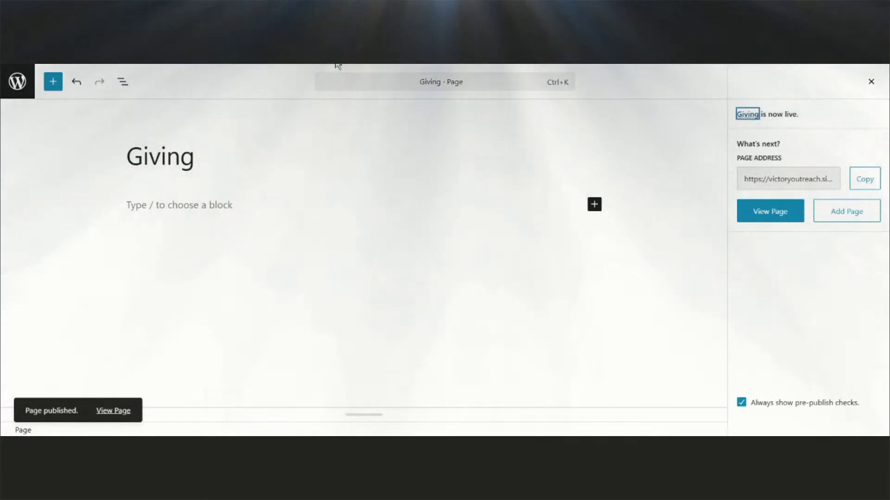
Switch back to the ChatGPT reply and copy the full standalone give.html code.
click(337, 65)
scroll(484, 213, down, 5)
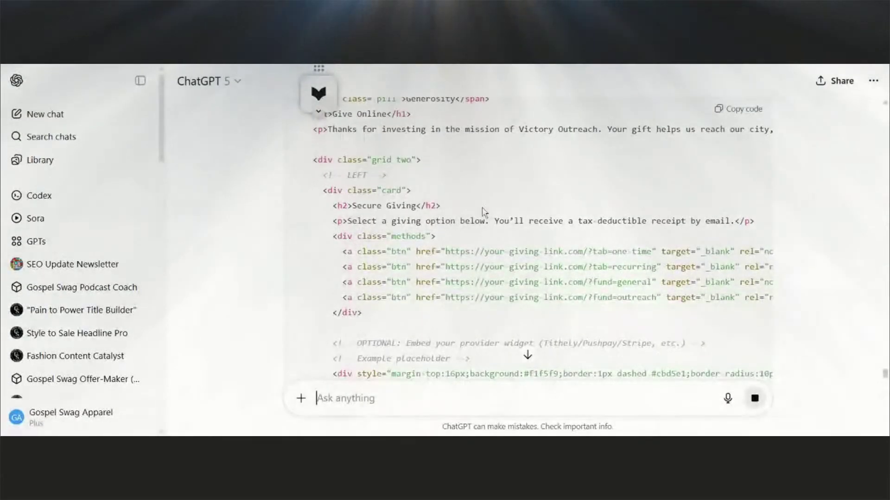
scroll(484, 213, down, 10)
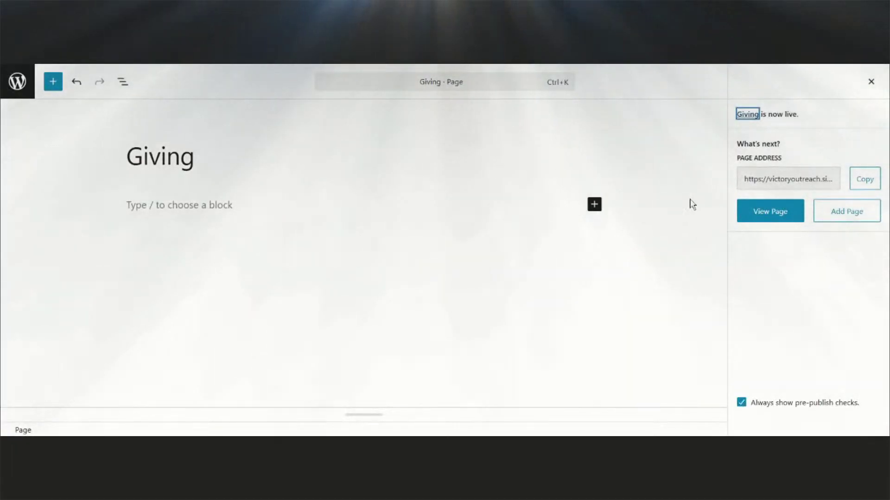
Set the WordPress Giving page's layout to No Sidebars and a Full Width container, disable its content title, and save.
click(871, 82)
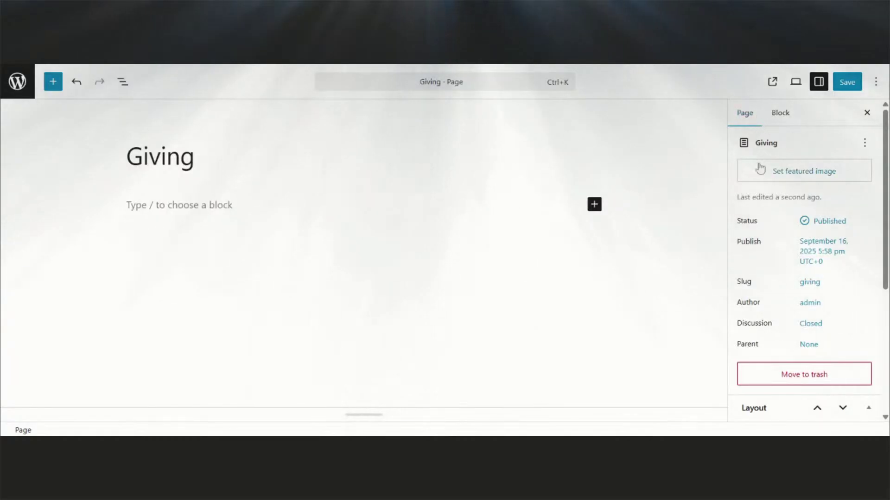
scroll(766, 192, down, 5)
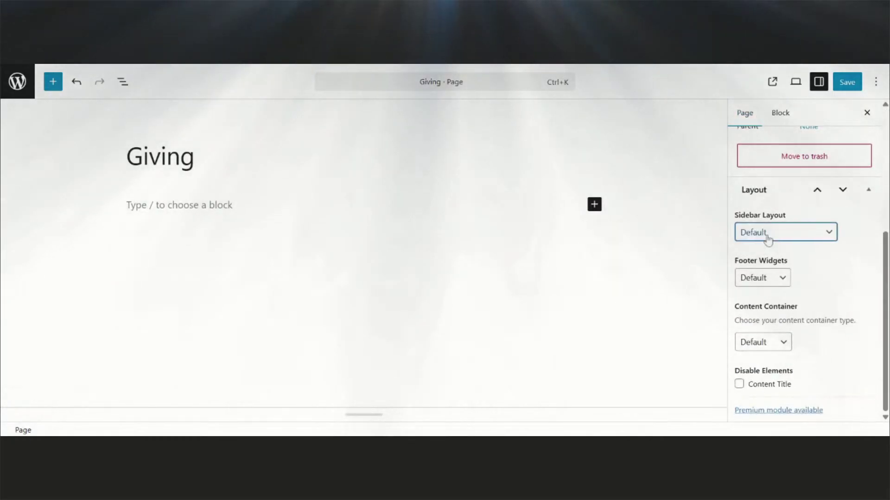
click(768, 248)
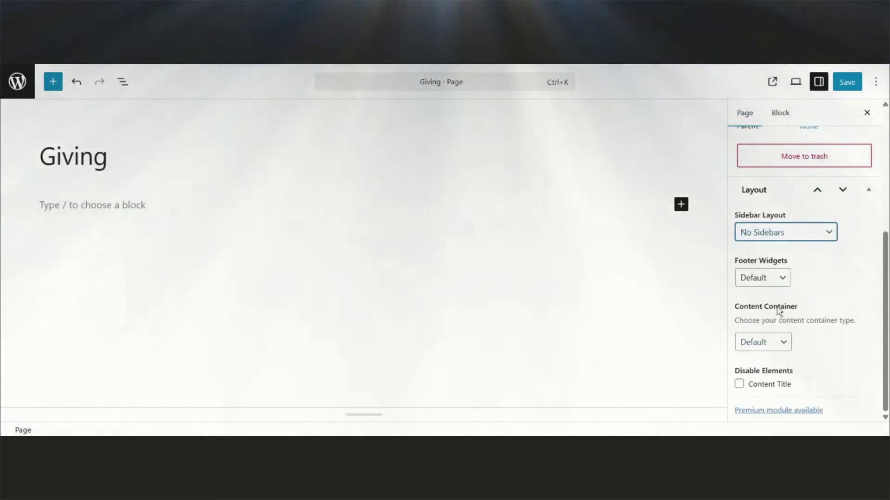
click(783, 359)
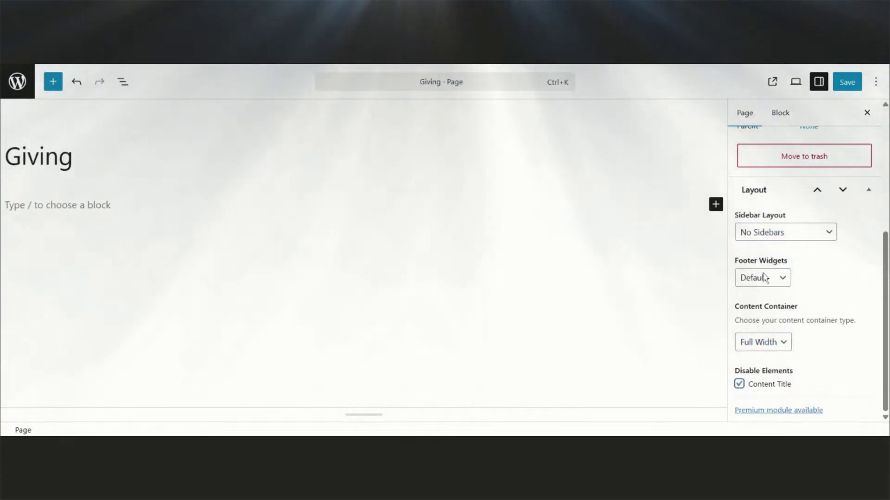
click(848, 82)
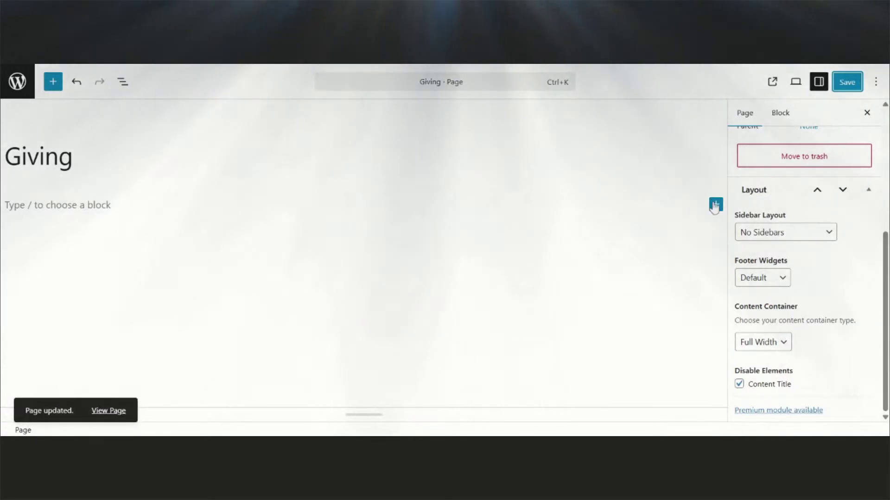
Add a Custom HTML block to the Giving page, paste the copied give.html code into it, and save the page.
click(715, 205)
click(558, 285)
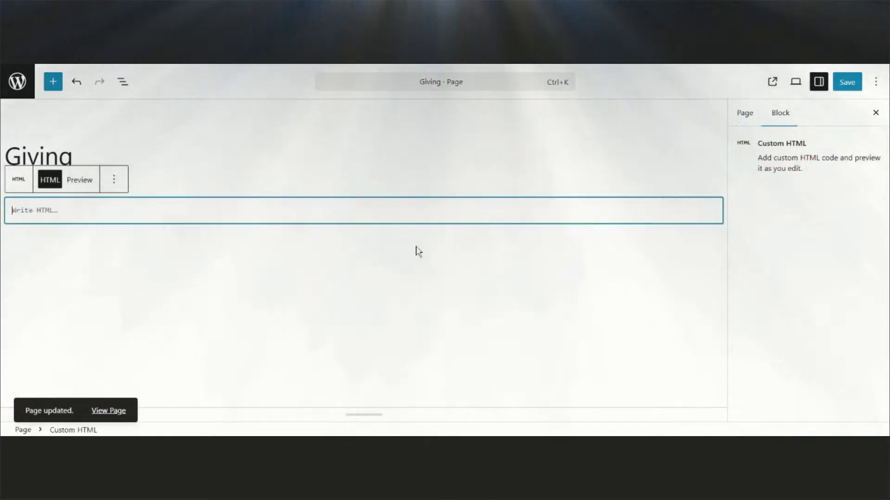
key(ctrl+v)
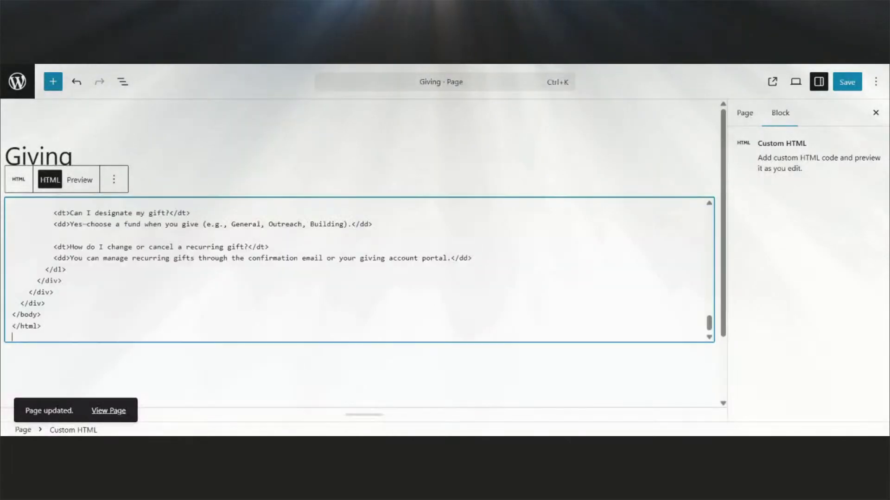
click(856, 89)
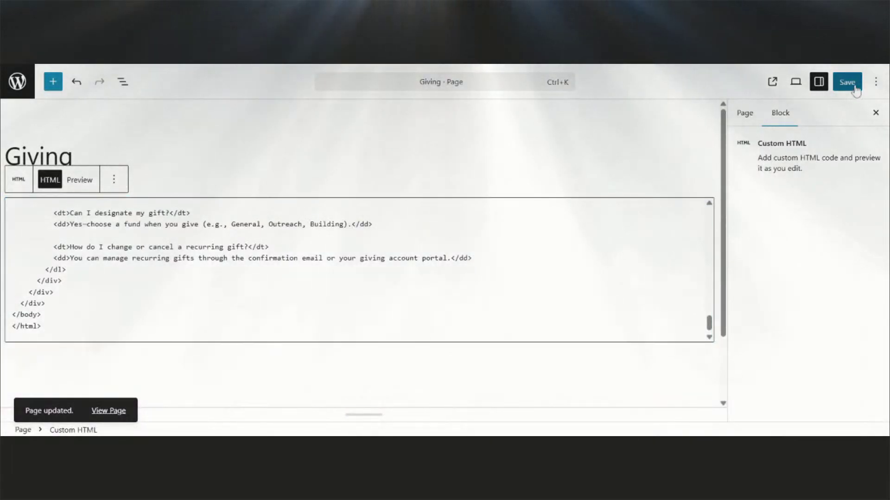
Open the live Giving page and review its giving options, other ways to give, funds, Impact & Transparency and FAQ sections.
click(772, 82)
scroll(436, 227, down, 3)
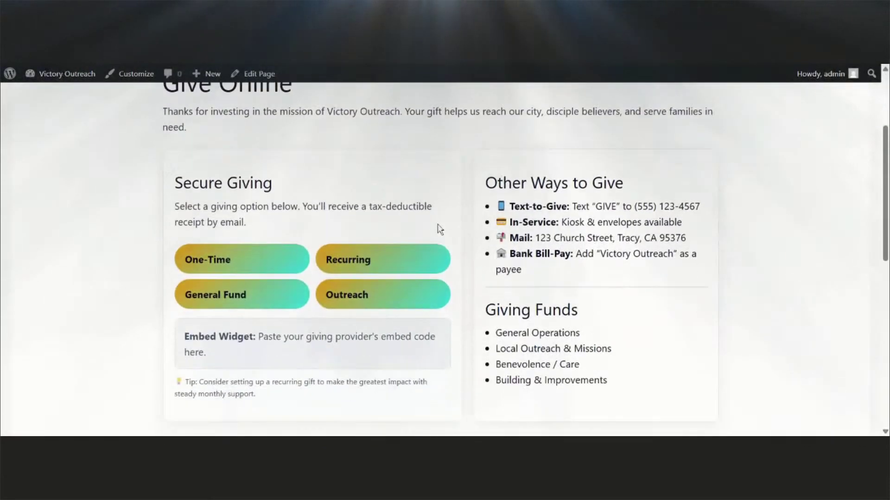
scroll(437, 225, down, 4)
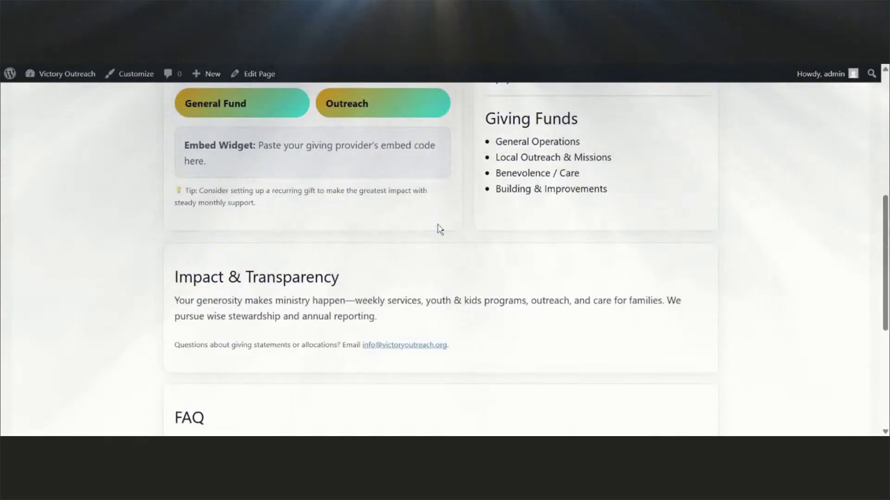
scroll(440, 228, down, 5)
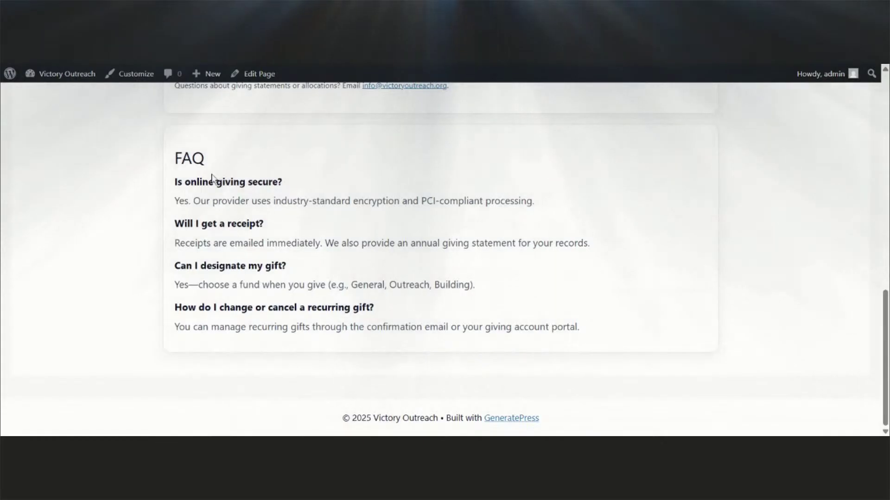
scroll(372, 245, up, 9)
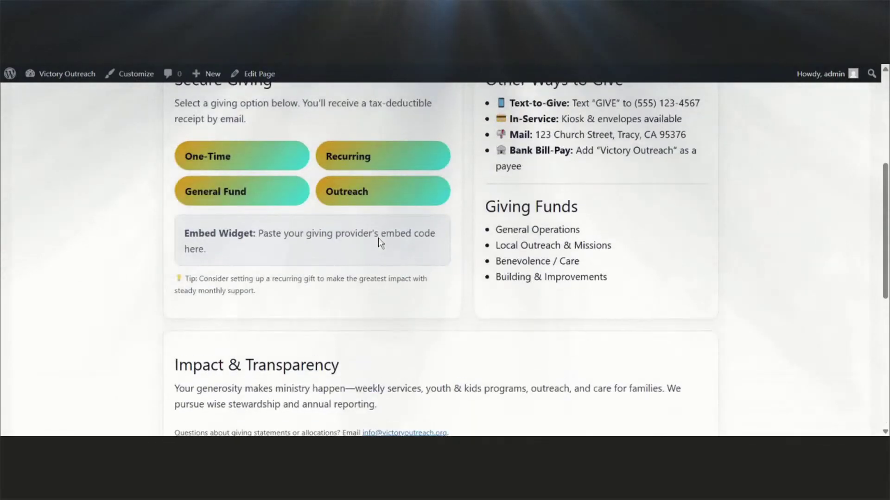
scroll(380, 241, up, 5)
scroll(497, 308, down, 1)
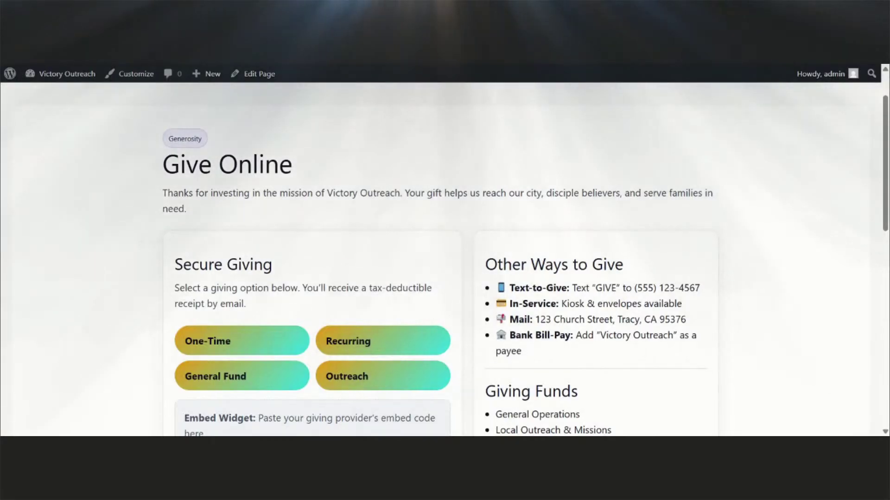
scroll(635, 249, down, 2)
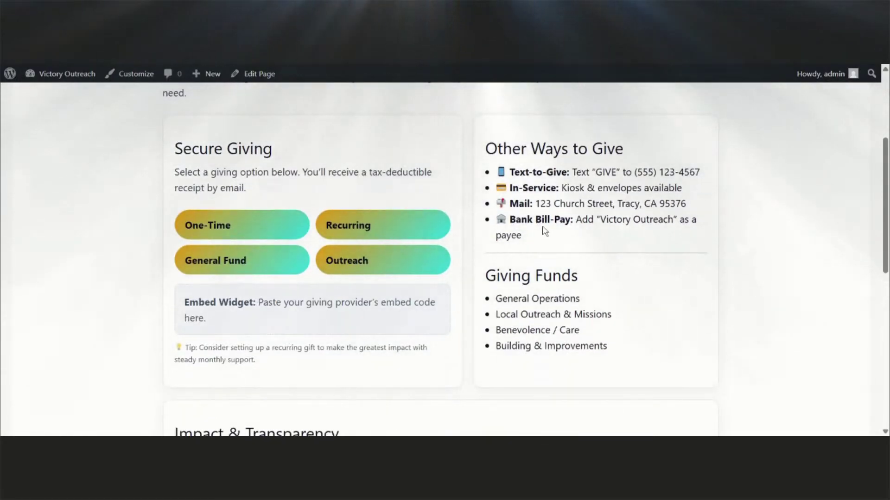
scroll(537, 234, up, 3)
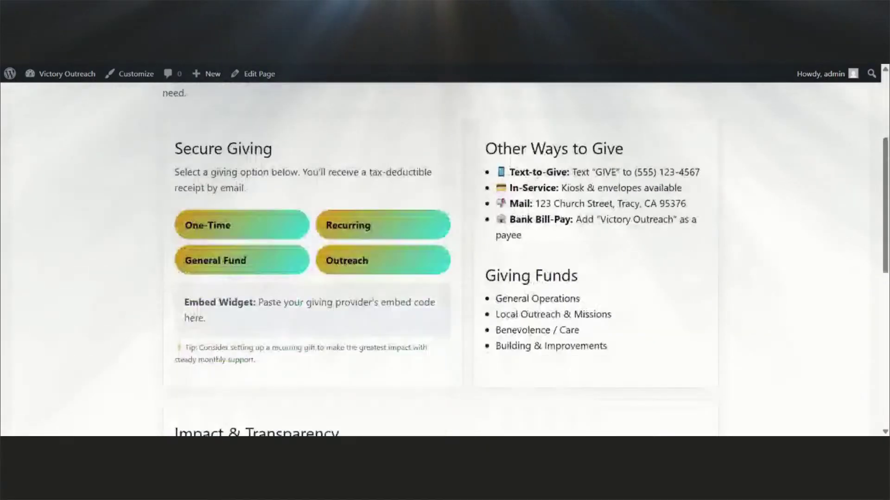
scroll(491, 250, up, 3)
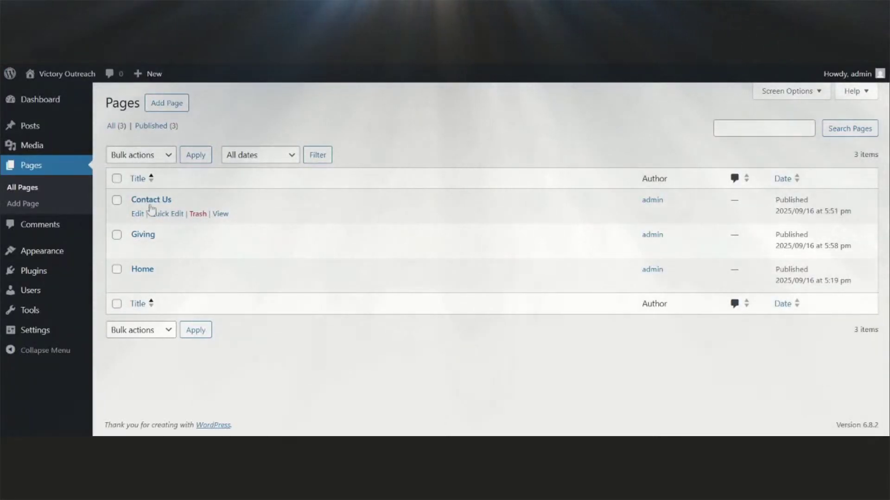
click(217, 220)
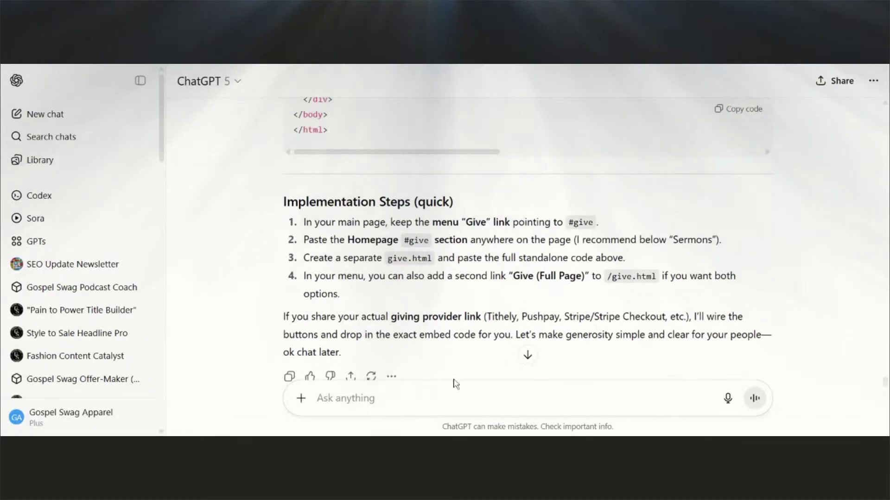
text(https://victoryoutreach.siterubix.com/contact-us/)
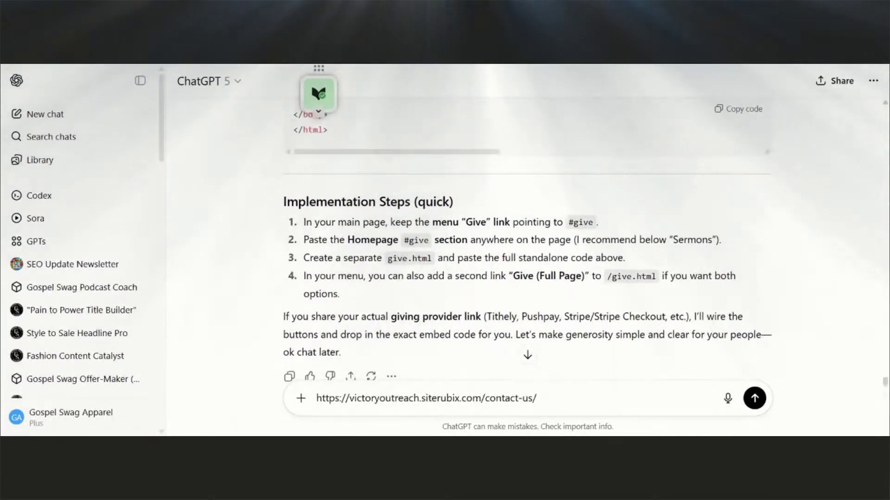
text(https://victoryoutreach.siterubix.com/giving/)
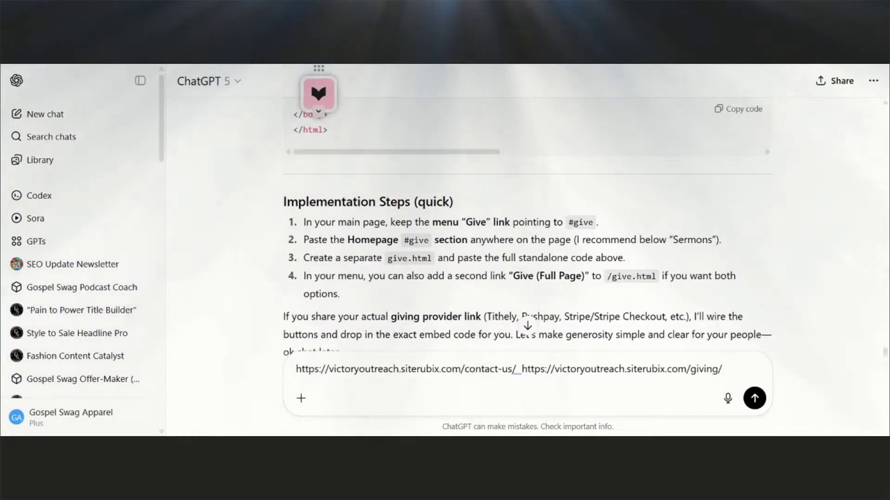
Add to the message, after the two URLs, "I have created separate pages for giving and contact us".
text(I have create)
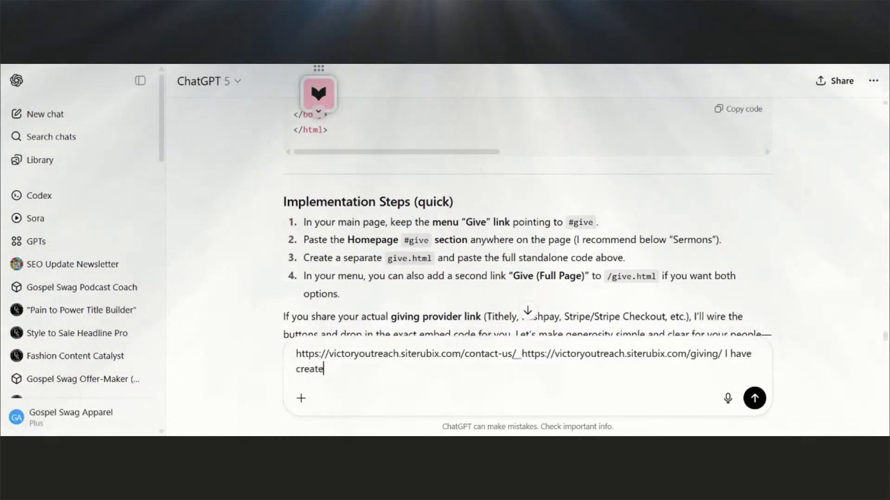
text(d sep)
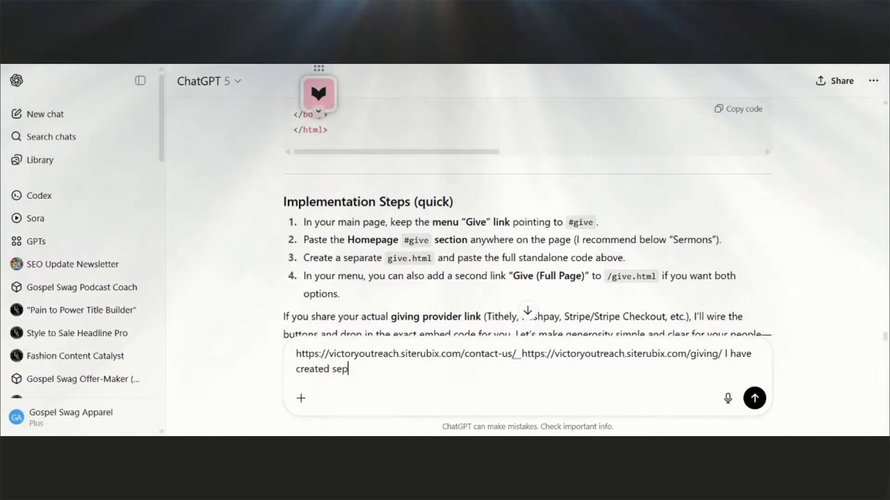
text(atate)
key(BackSpace)
key(BackSpace)
key(BackSpace)
key(BackSpace)
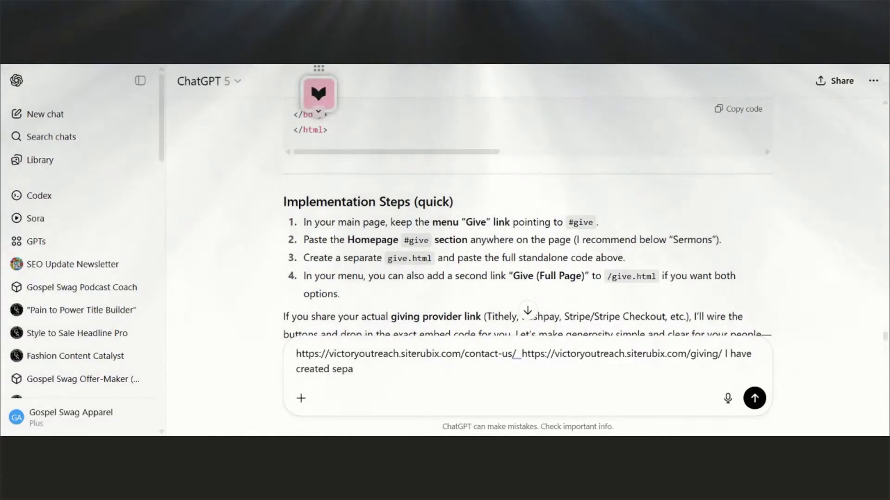
text(rate pages for)
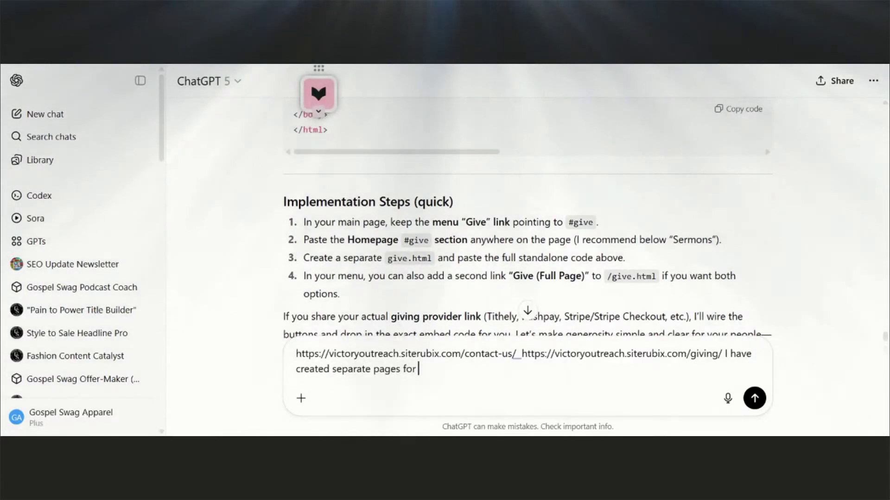
text( giving a dn )
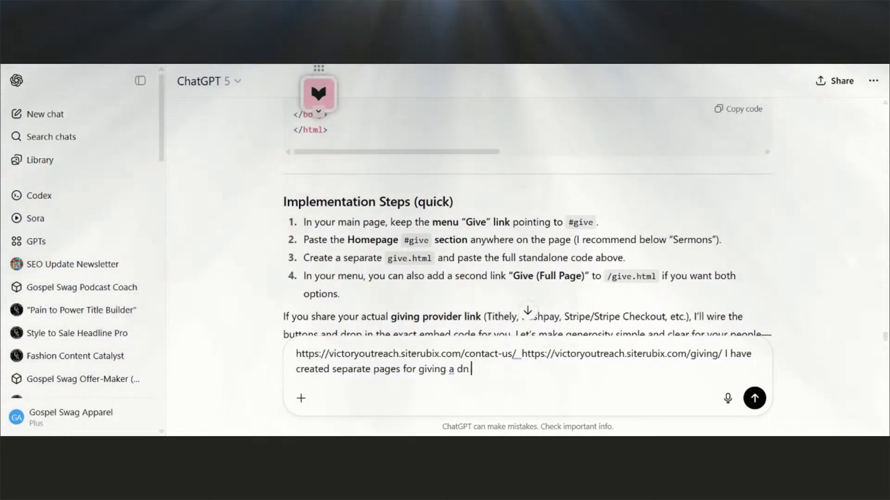
key(BackSpace)
key(BackSpace)
key(BackSpace)
key(BackSpace)
text(nd conta)
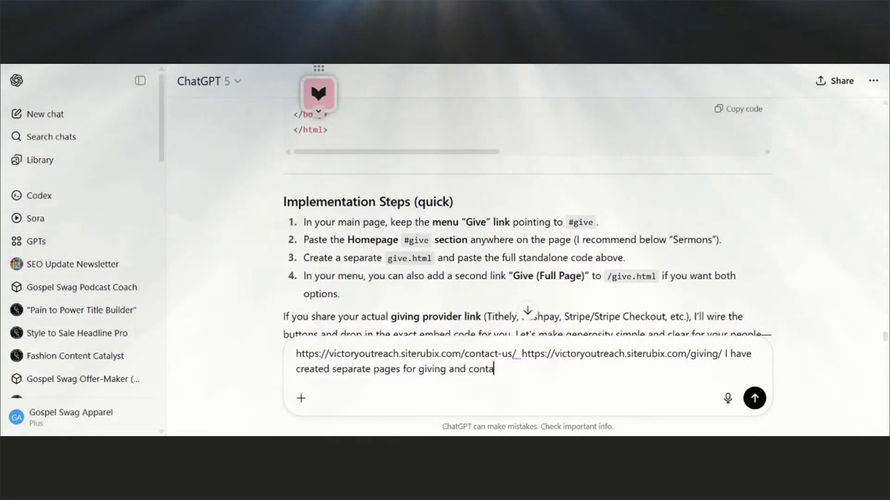
text(ct us ca)
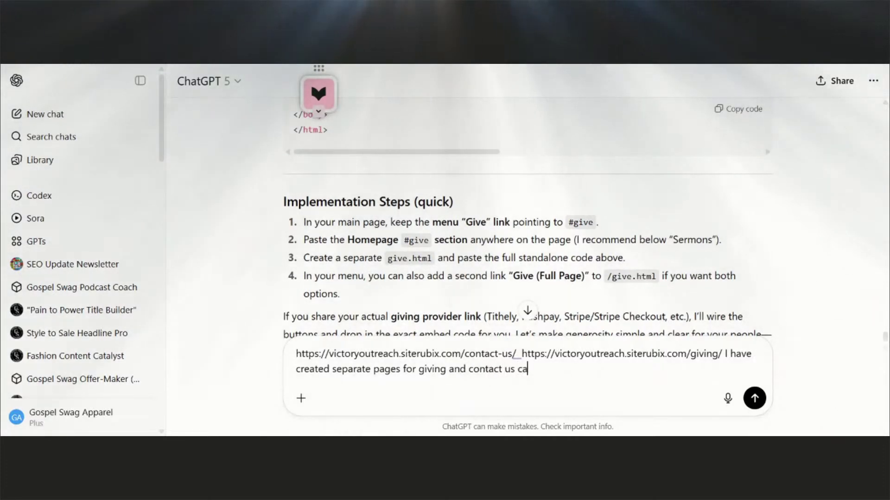
Finish the message with the request "can you link the text in the menu bar to these repspective pages" and send it.
text(n you )
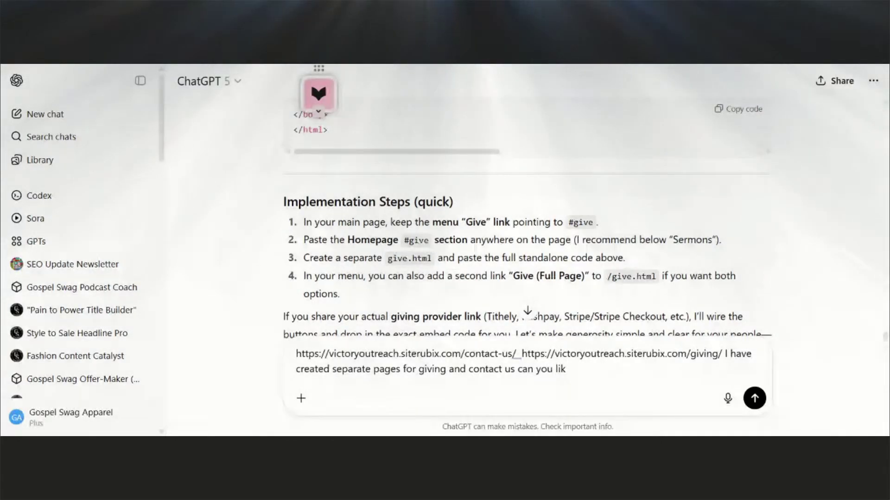
text(link the te)
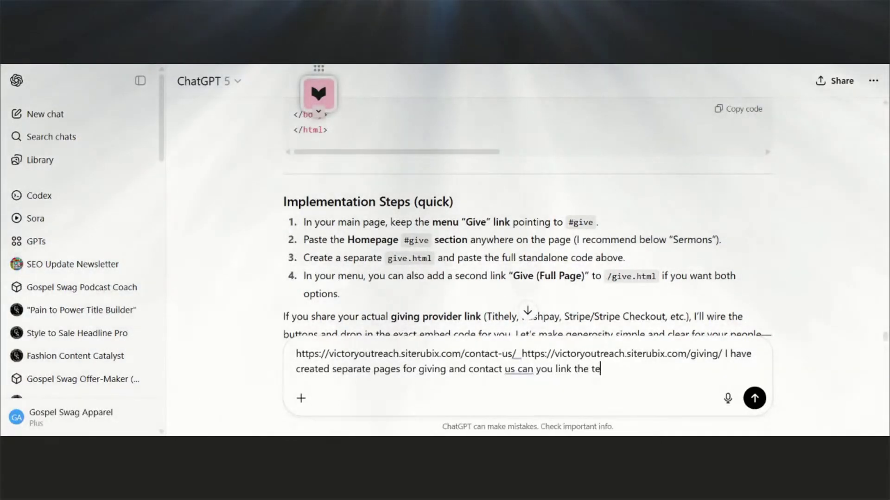
text(xt to)
key(BackSpace)
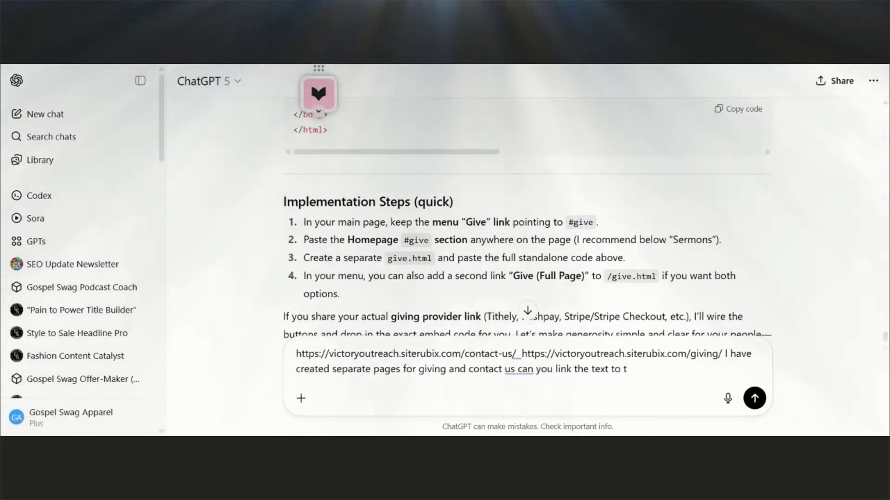
key(BackSpace)
key(BackSpace)
text(in )
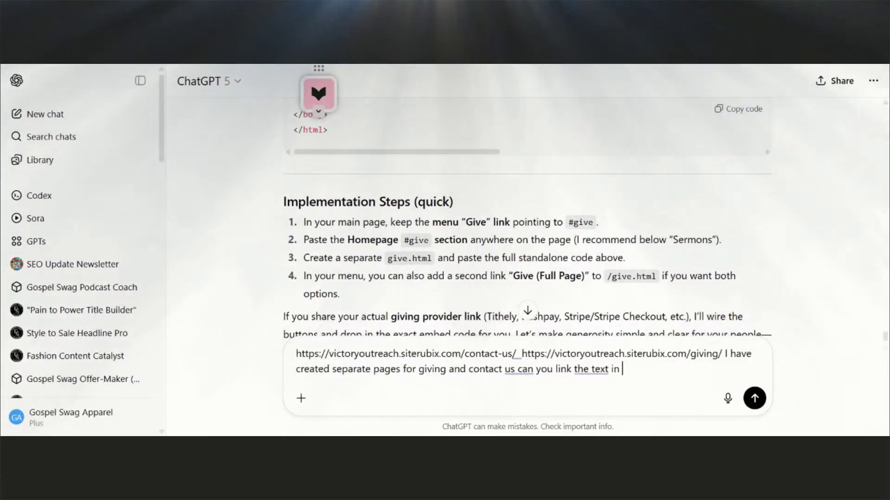
text(the m)
key(BackSpace)
key(BackSpace)
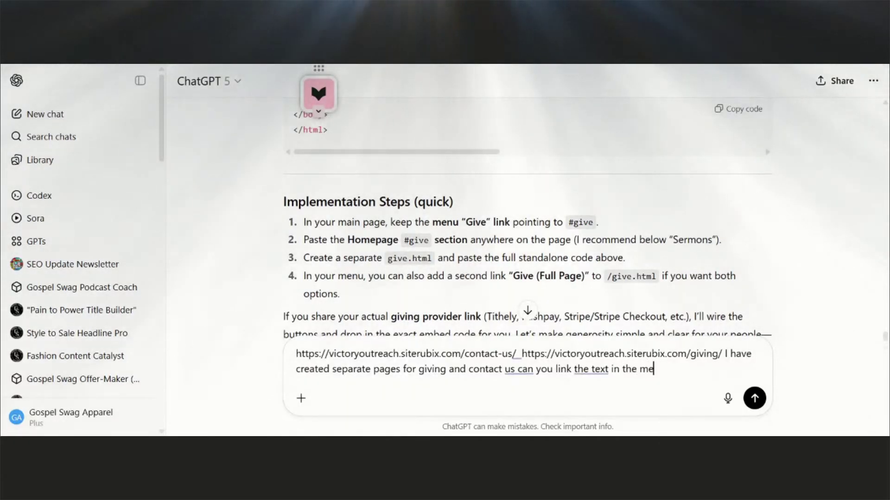
text(enu bar to)
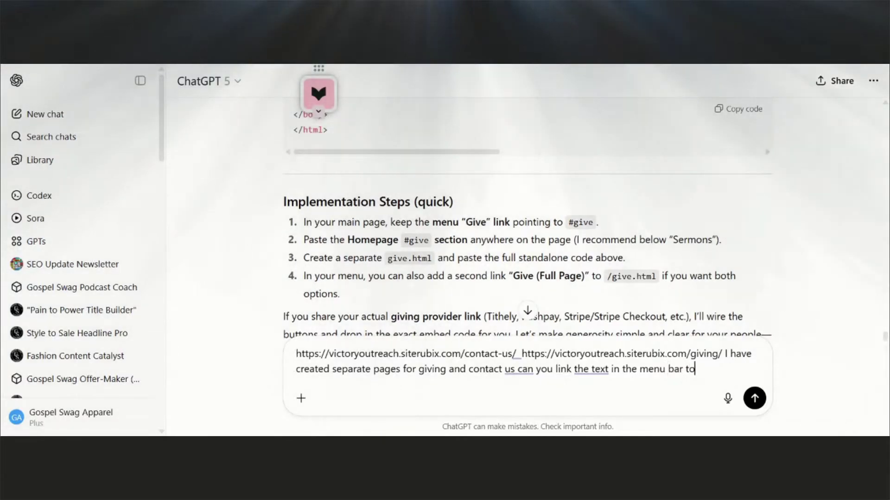
text( these repse)
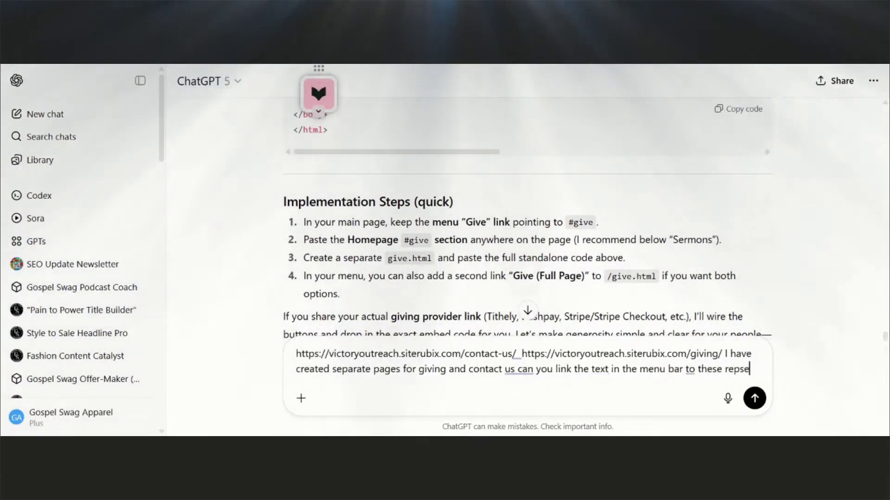
key(BackSpace)
text(pect)
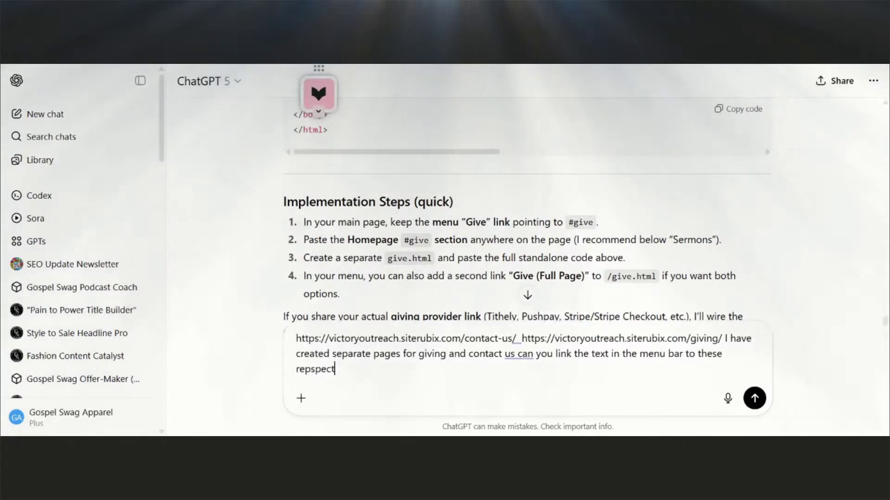
text(ive pages)
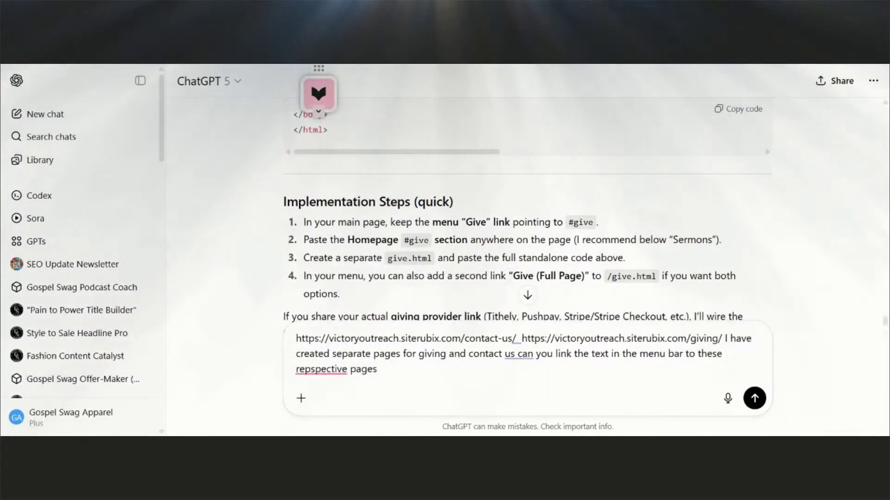
key(Return)
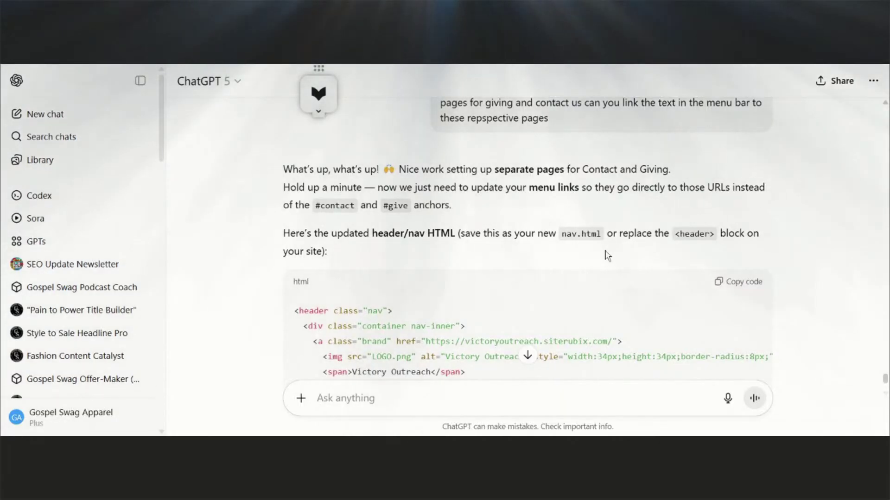
Copy the updated header/nav HTML from ChatGPT's reply and review its list of changes to the menu links.
scroll(607, 255, down, 4)
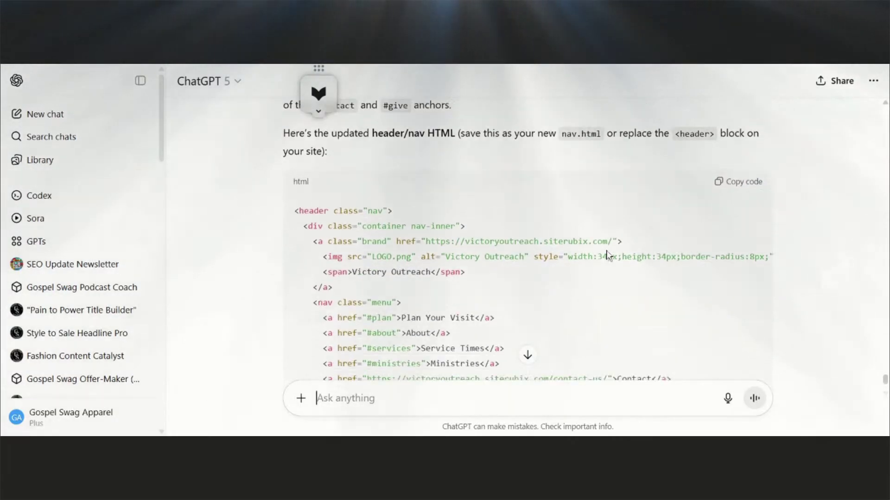
scroll(605, 201, down, 4)
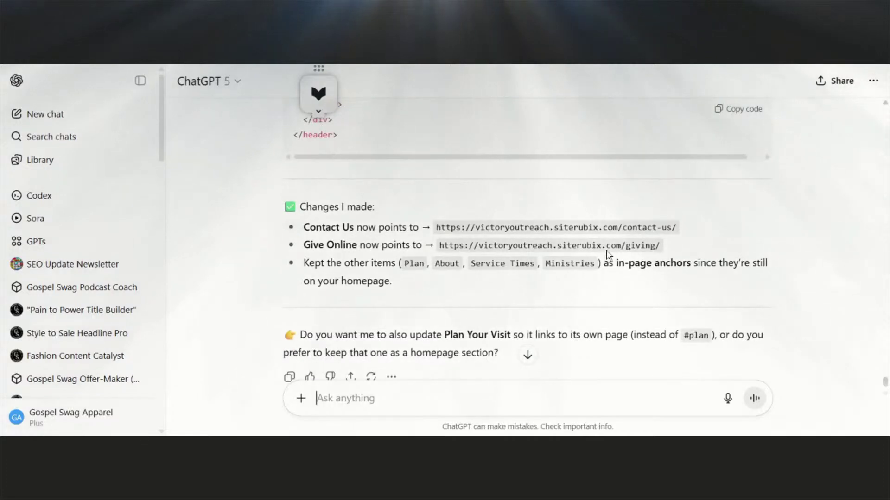
scroll(720, 154, up, 4)
click(738, 109)
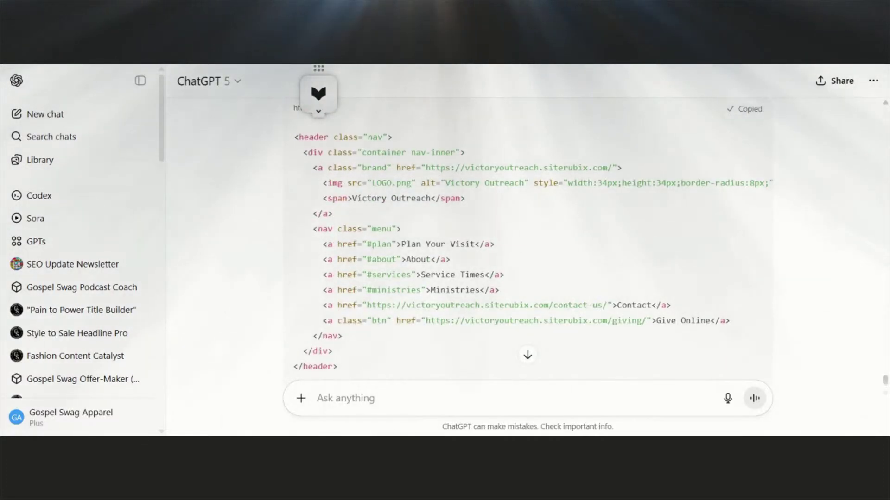
scroll(738, 112, down, 5)
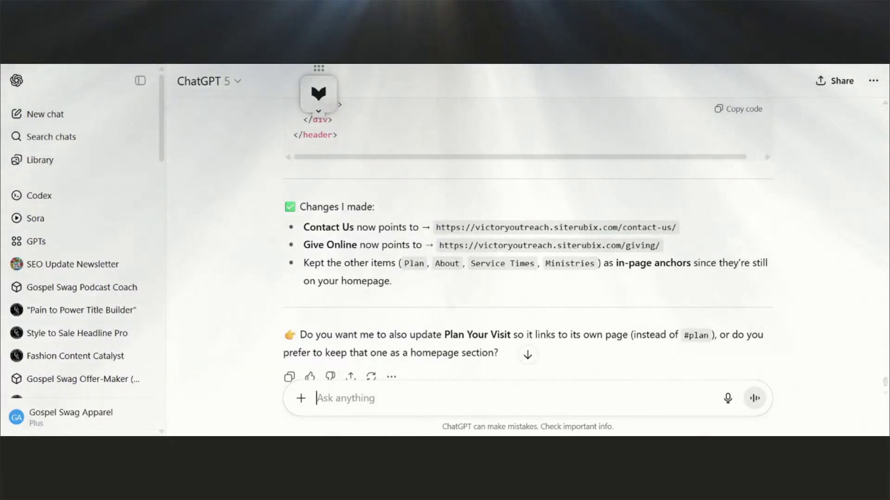
Reply "no that is fine" to the question about linking Plan Your Visit to its own page.
text(no that is )
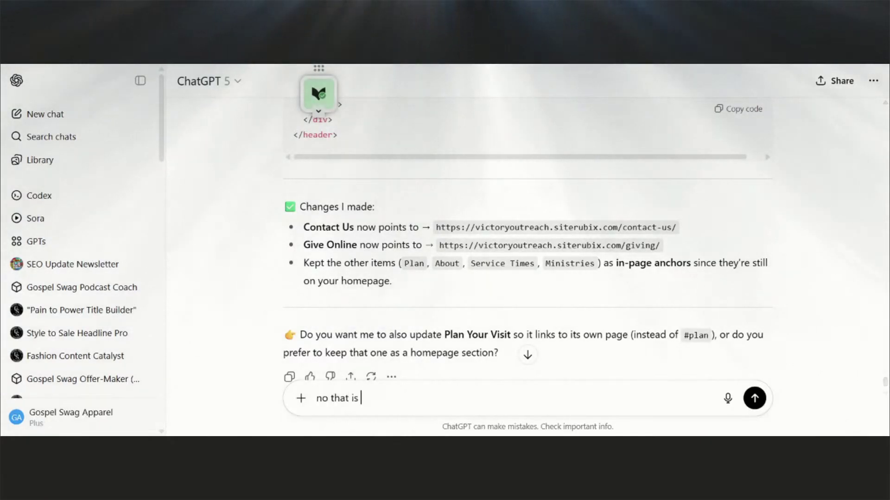
text(fine)
key(Return)
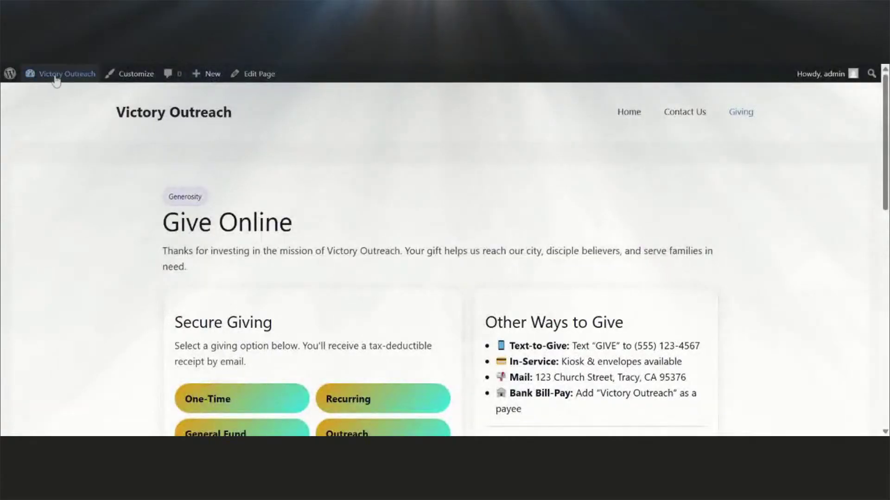
Switch to the Victory Outreach WordPress site and open its Home page for editing.
mouse_move(54, 79)
click(42, 101)
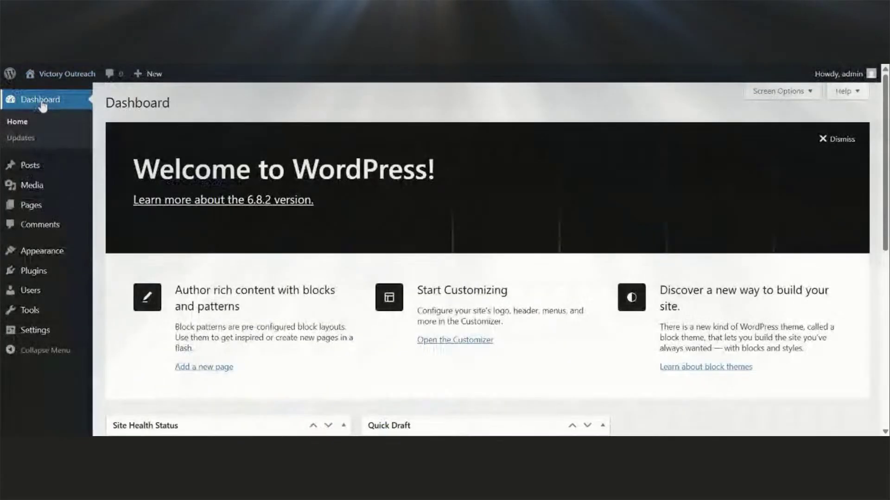
mouse_move(37, 208)
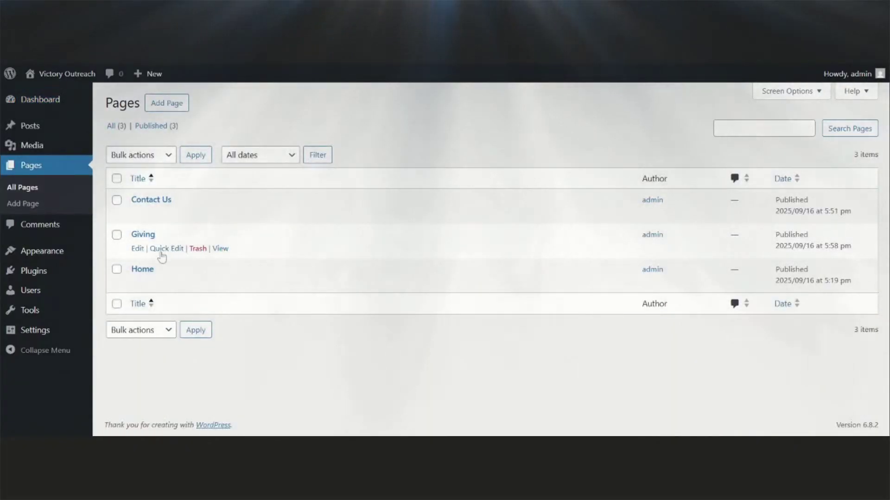
click(138, 284)
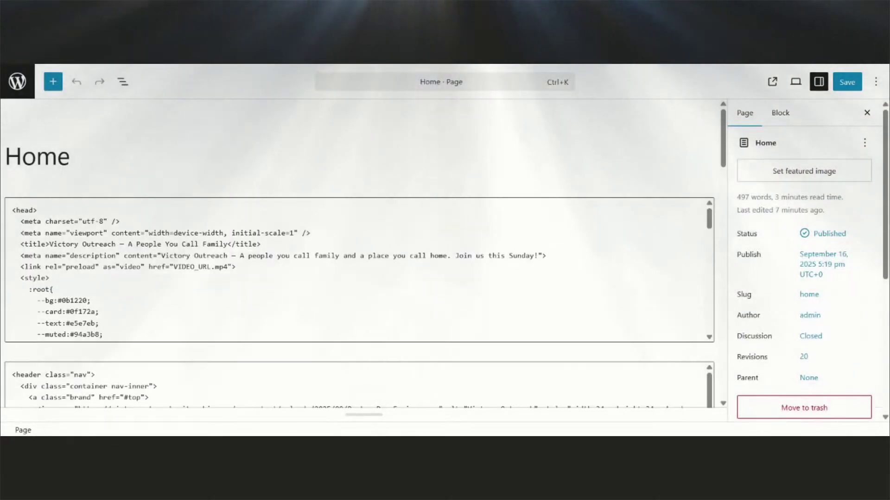
Insert a Custom HTML block with the copied header code above the existing header block and save the Home page.
scroll(276, 324, down, 10)
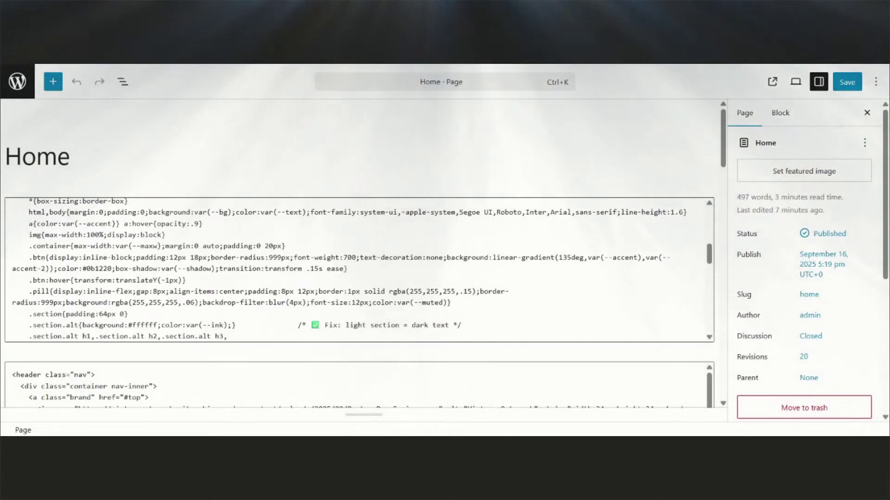
scroll(276, 325, down, 5)
click(275, 366)
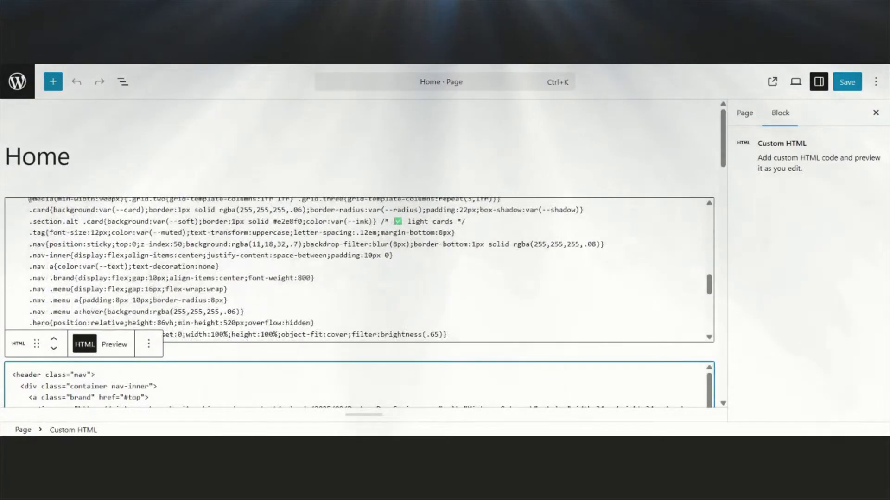
click(723, 172)
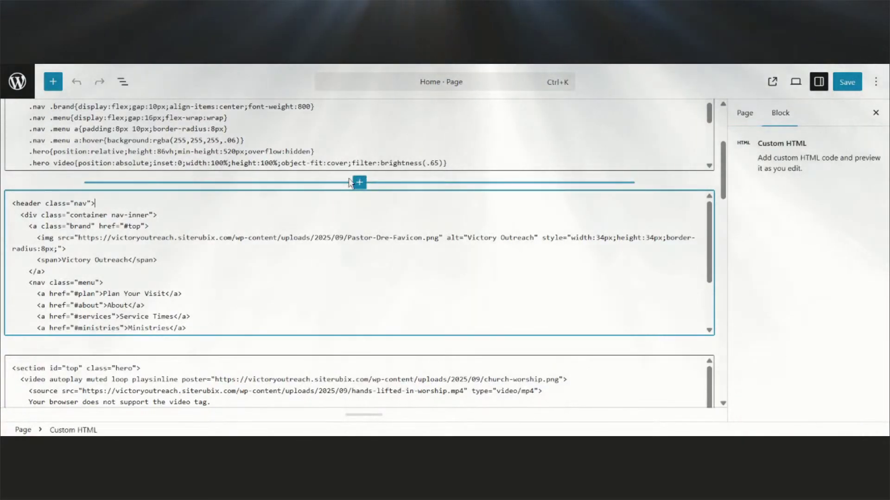
click(359, 182)
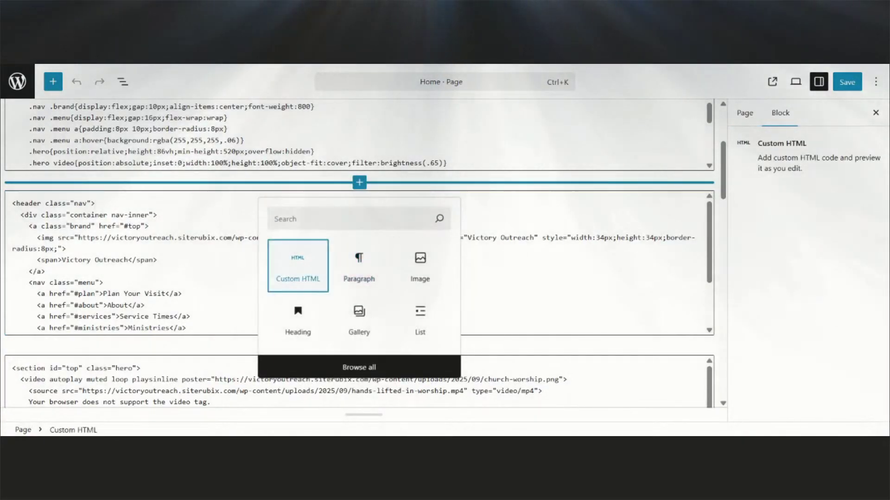
click(297, 268)
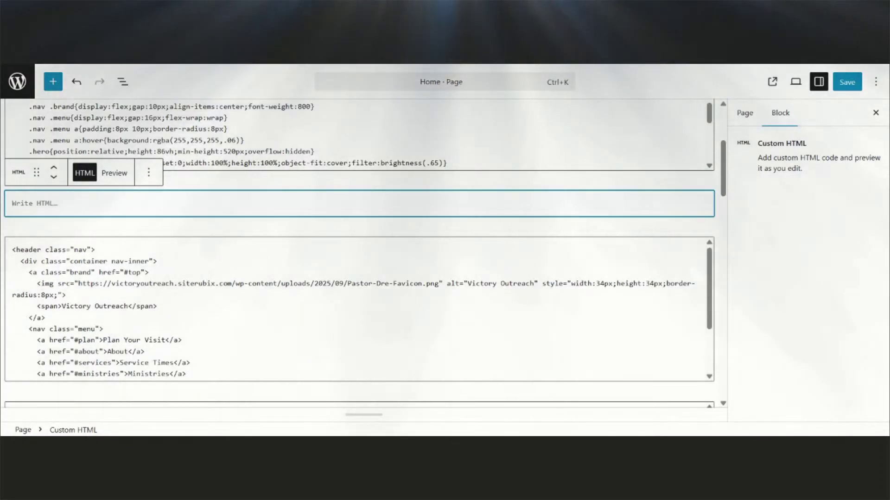
key(ctrl+v)
scroll(359, 262, up, 2)
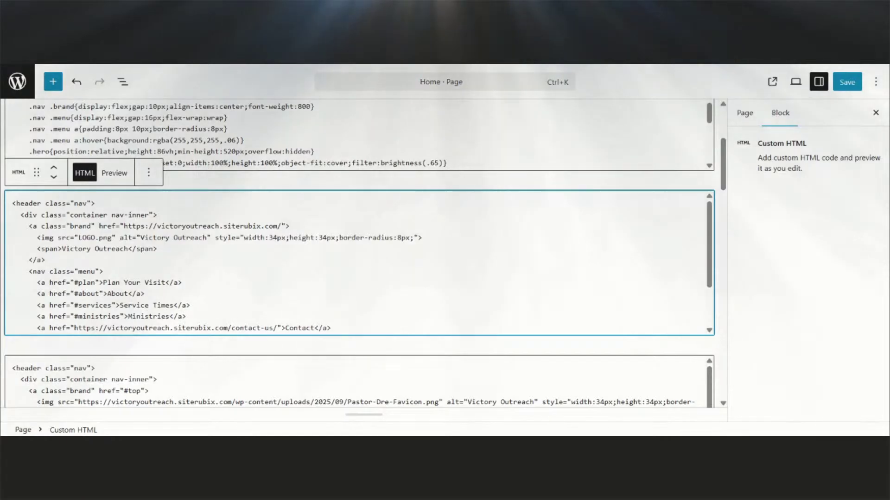
scroll(218, 380, down, 3)
click(847, 82)
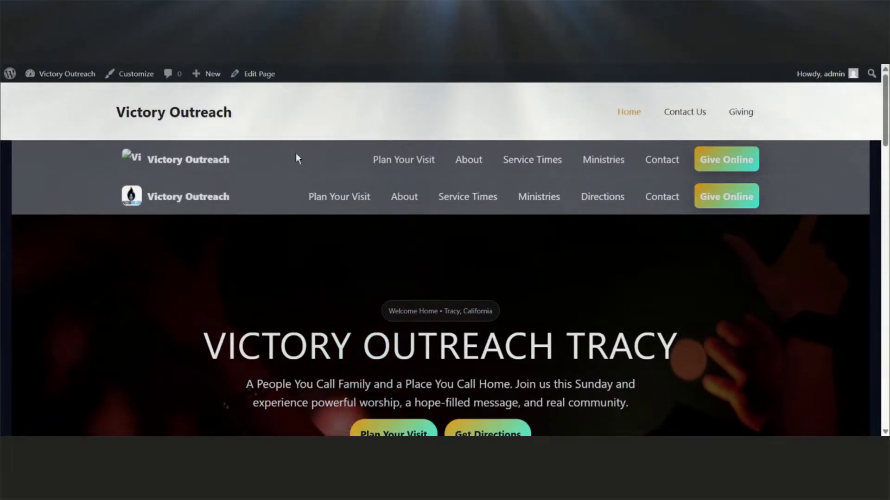
Test the Contact and Give Online links in the new header on the live site, returning to Home after each.
click(675, 162)
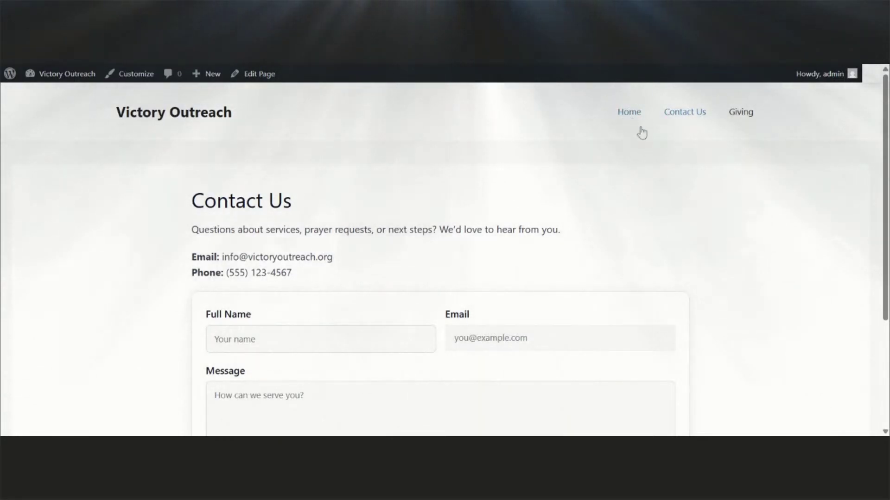
click(640, 130)
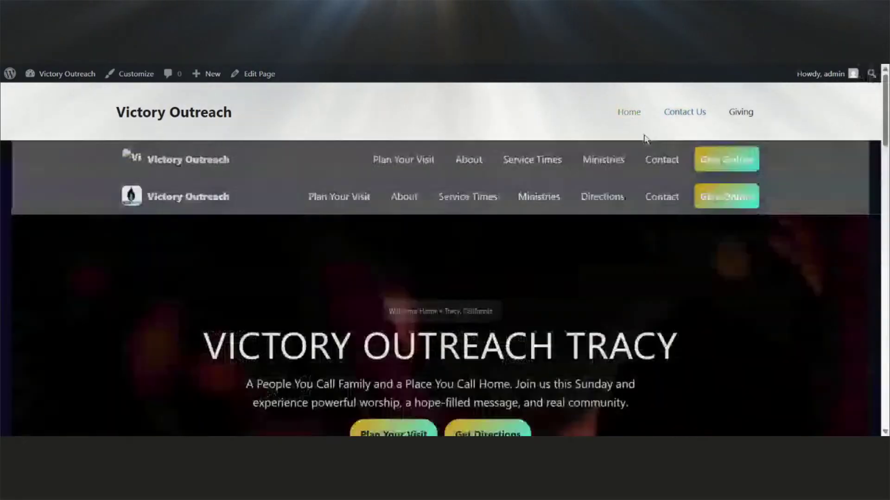
click(725, 163)
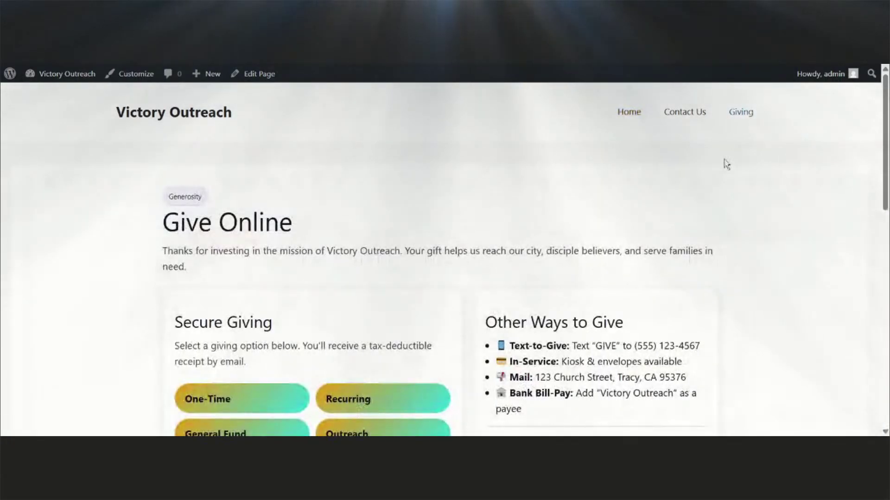
click(636, 114)
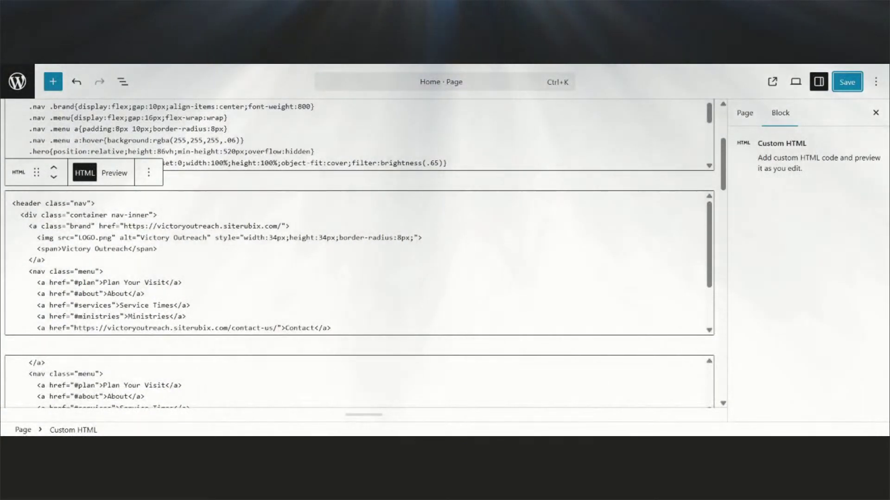
Replace LOGO.png in the new header block with the logo image URL from the old header block and save the page.
click(182, 385)
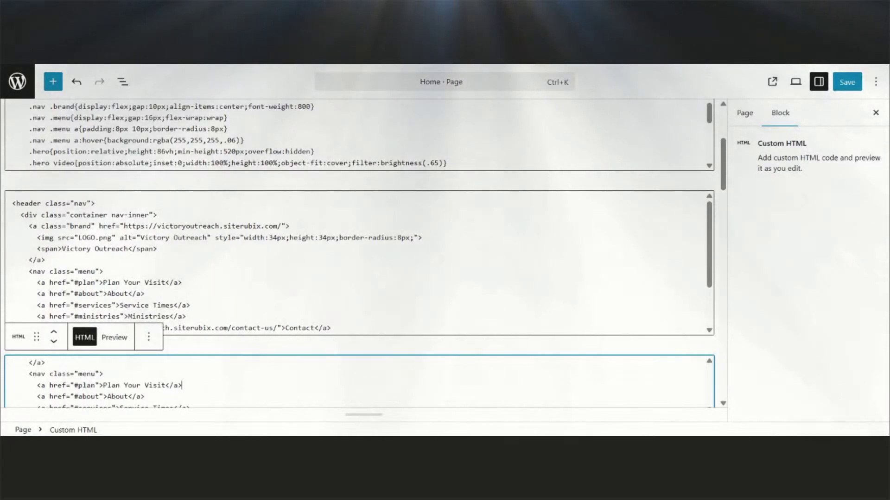
drag(725, 158, 726, 192)
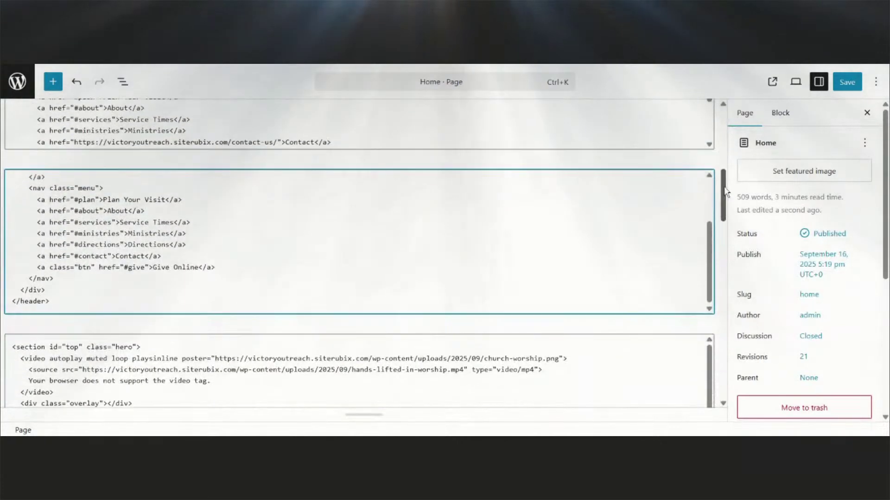
scroll(359, 255, up, 5)
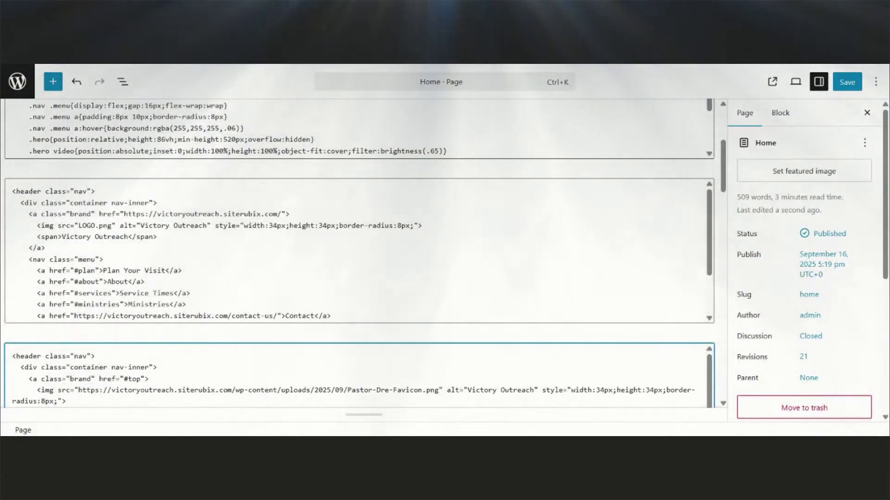
drag(438, 390, 82, 390)
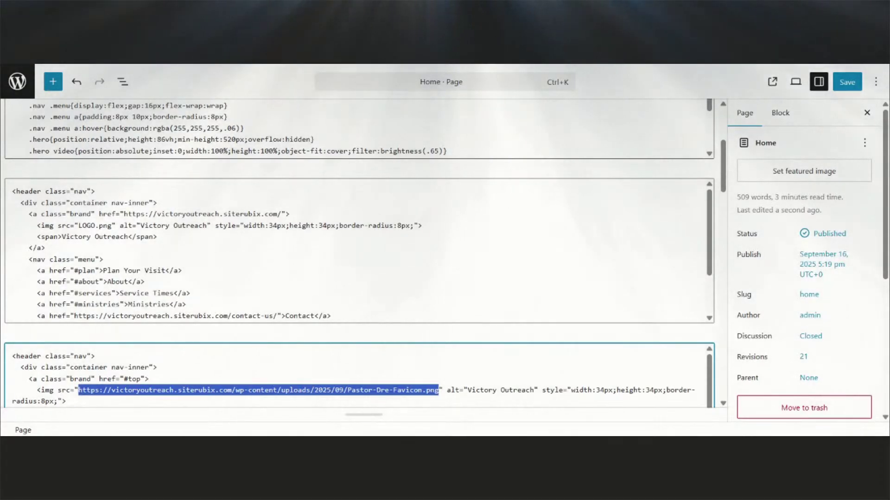
drag(95, 226, 112, 226)
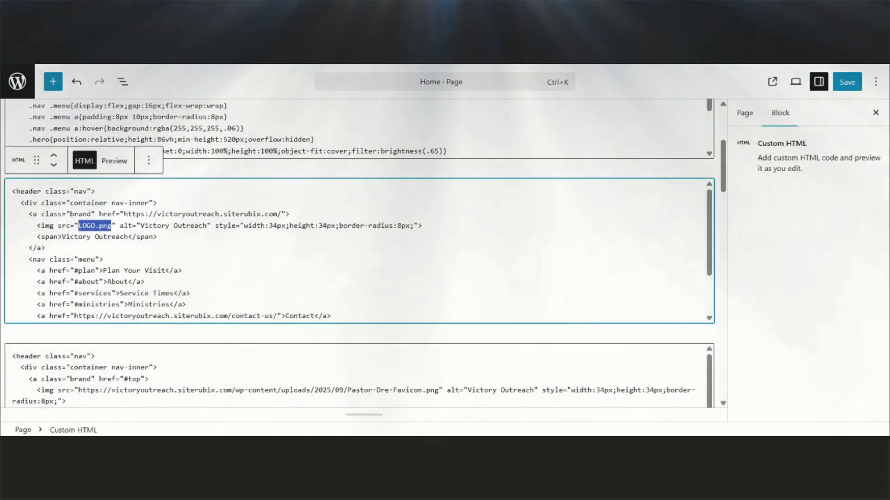
key(ctrl+v)
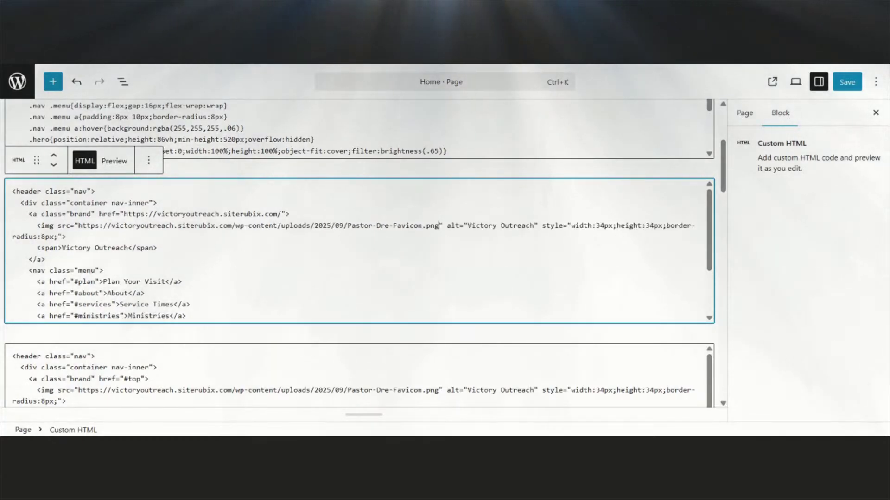
click(852, 83)
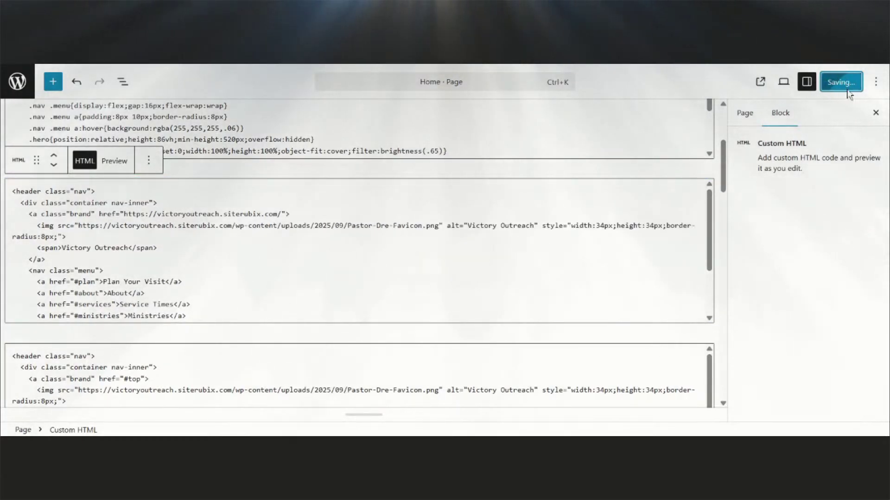
Delete the old header Custom HTML block with the #top brand link and save the Home page.
click(157, 367)
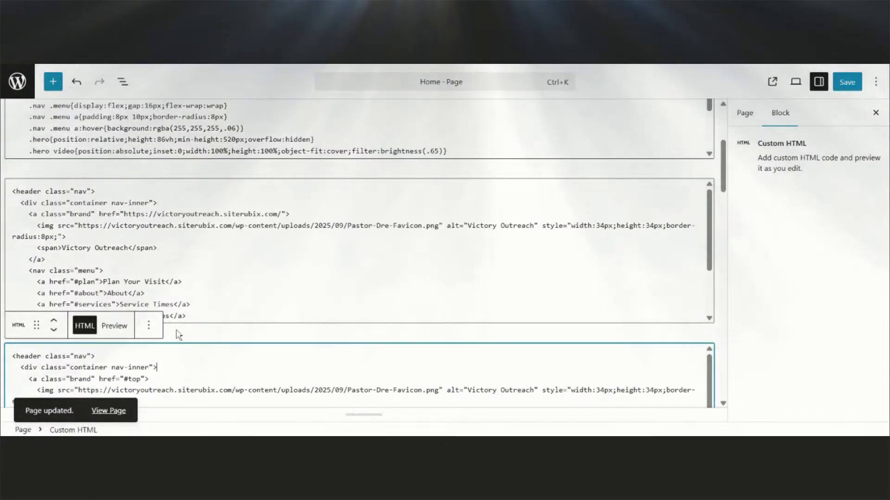
click(149, 326)
scroll(203, 291, down, 2)
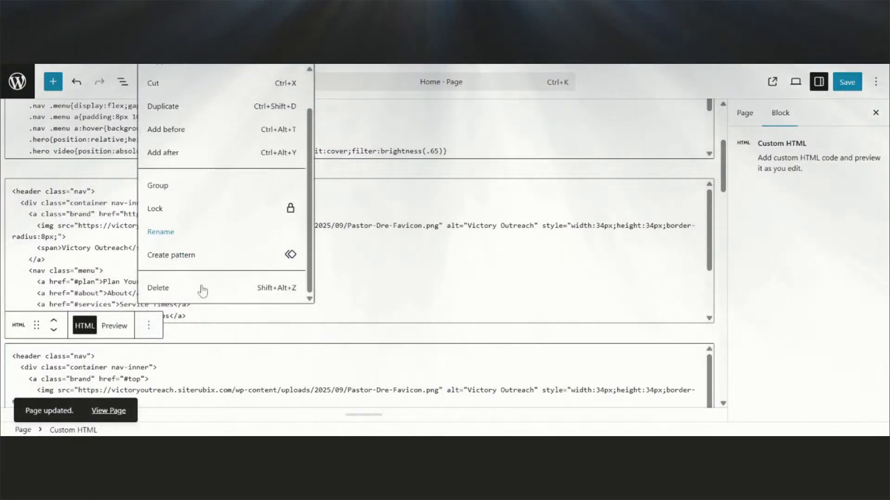
click(200, 290)
click(850, 84)
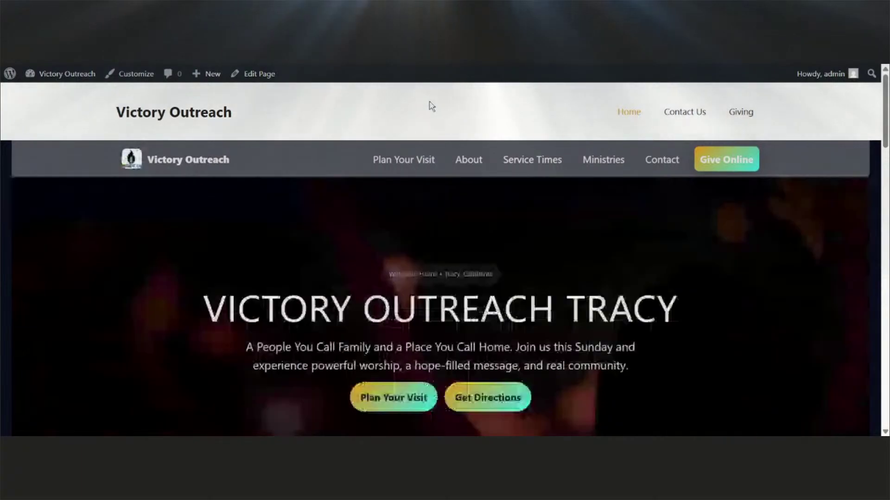
Review the live homepage and test the Plan Your Visit, About and Service Times links in the header.
scroll(421, 175, down, 4)
scroll(425, 175, down, 15)
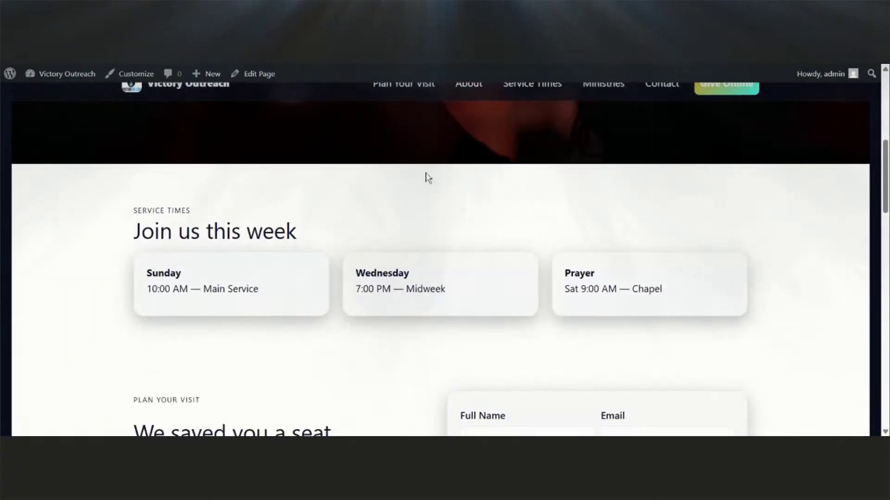
scroll(430, 175, up, 20)
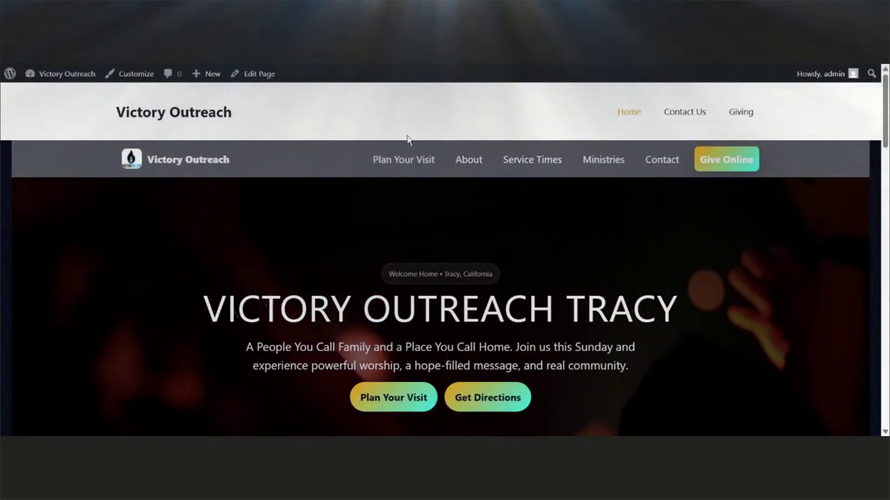
click(408, 163)
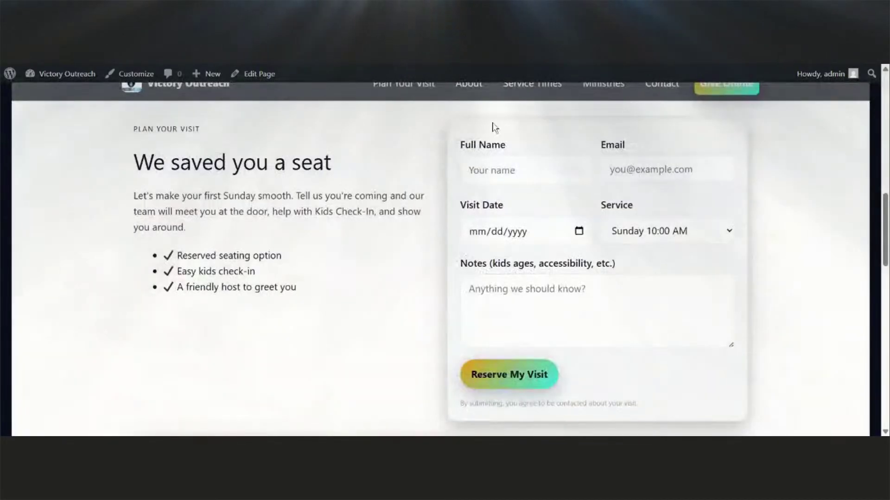
click(479, 95)
click(525, 94)
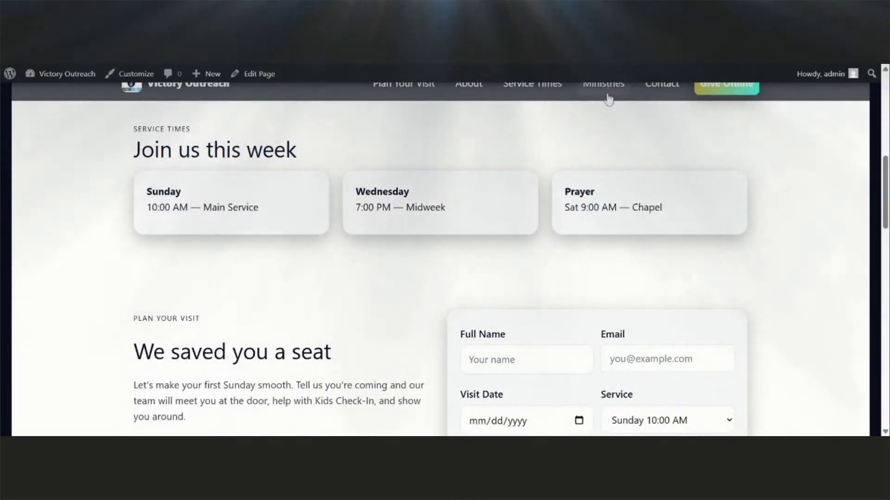
scroll(599, 118, up, 5)
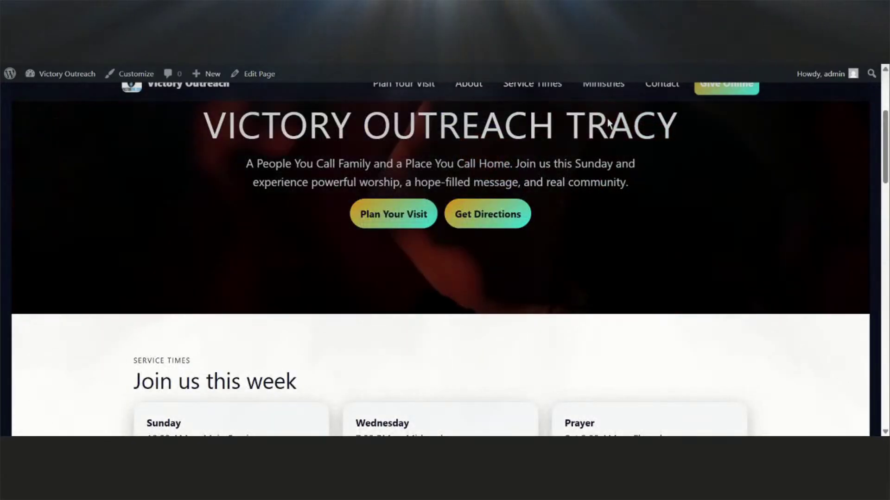
scroll(609, 121, down, 10)
scroll(602, 119, up, 9)
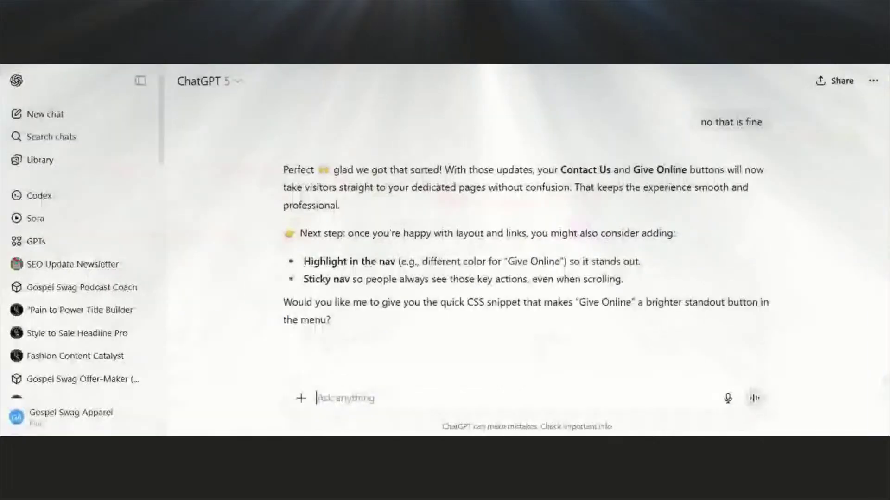
Find the ministries.html section code earlier in the chat, compare it with the live homepage, and copy it.
scroll(537, 268, up, 20)
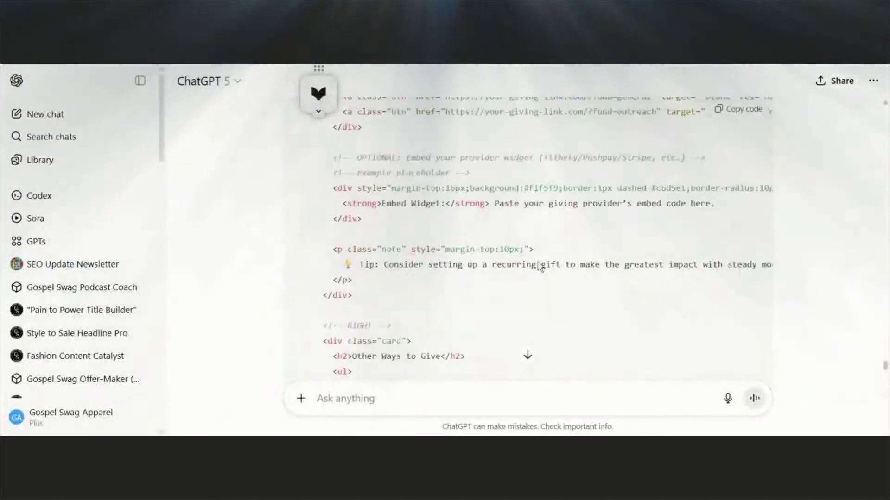
scroll(540, 267, up, 20)
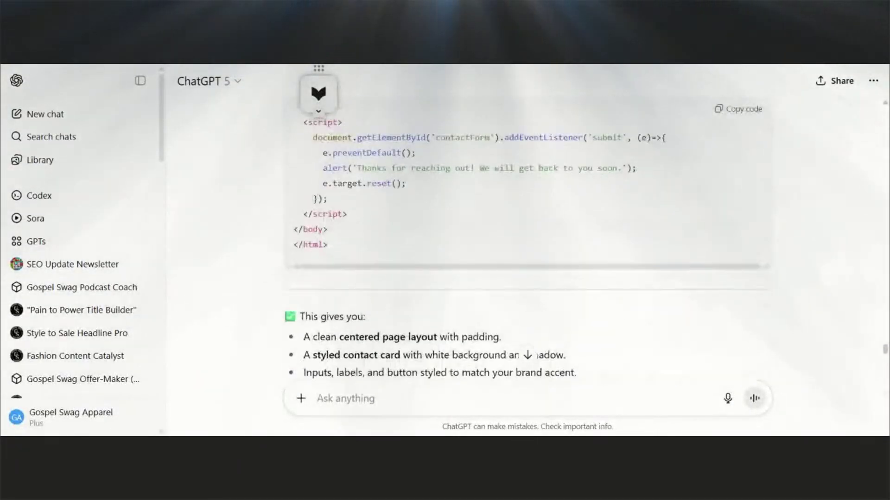
scroll(532, 264, up, 20)
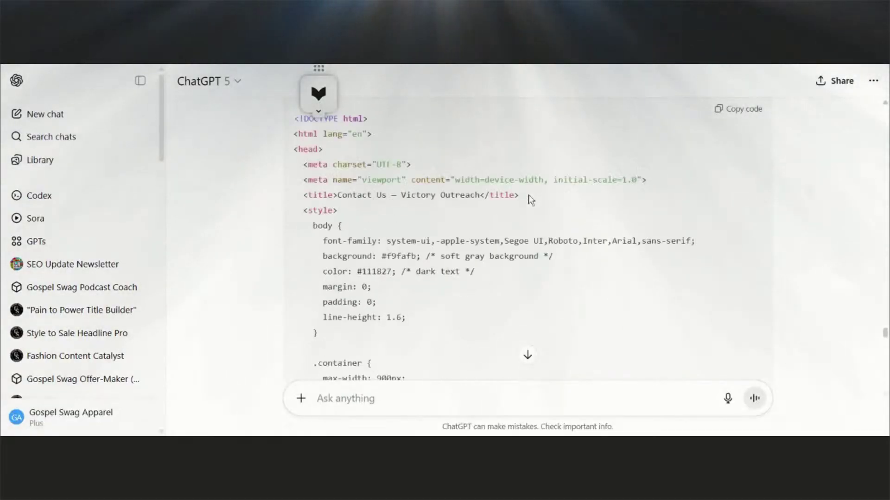
scroll(531, 200, down, 20)
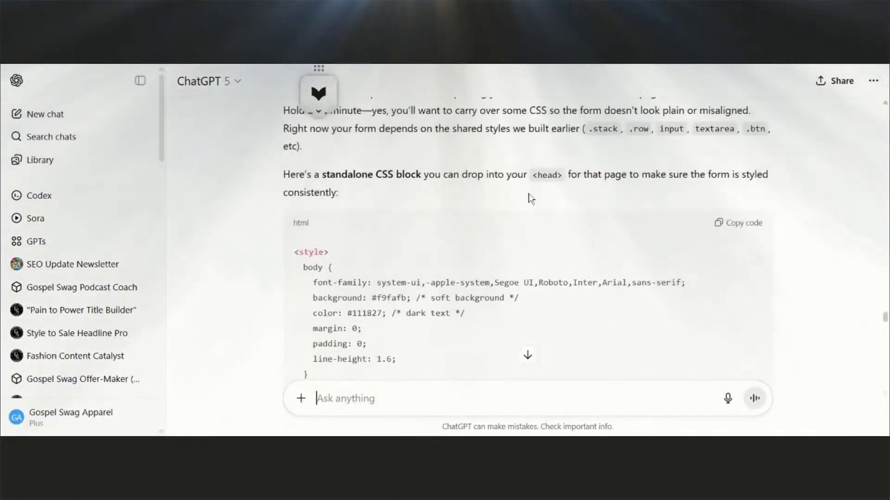
scroll(528, 199, up, 15)
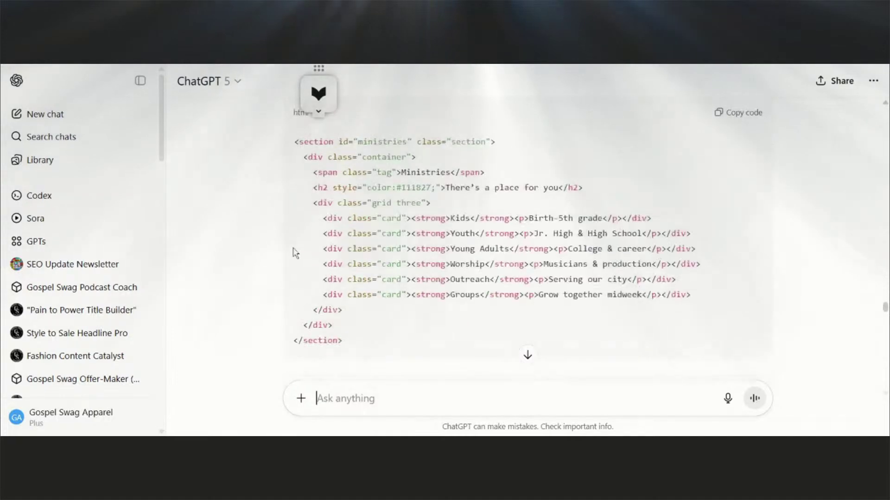
scroll(293, 252, up, 3)
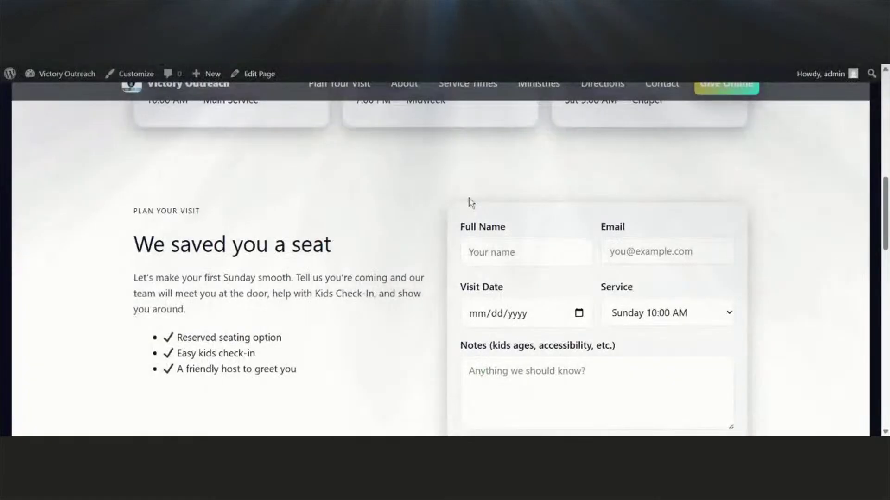
scroll(600, 179, up, 10)
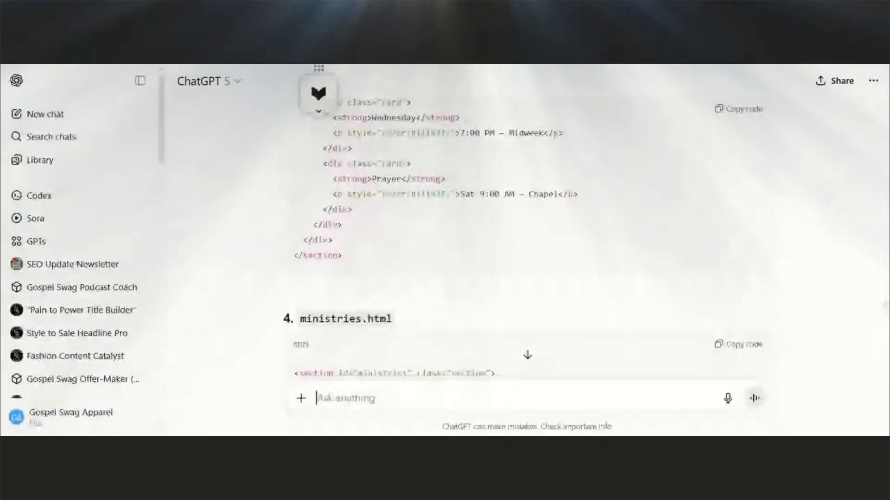
scroll(442, 309, down, 5)
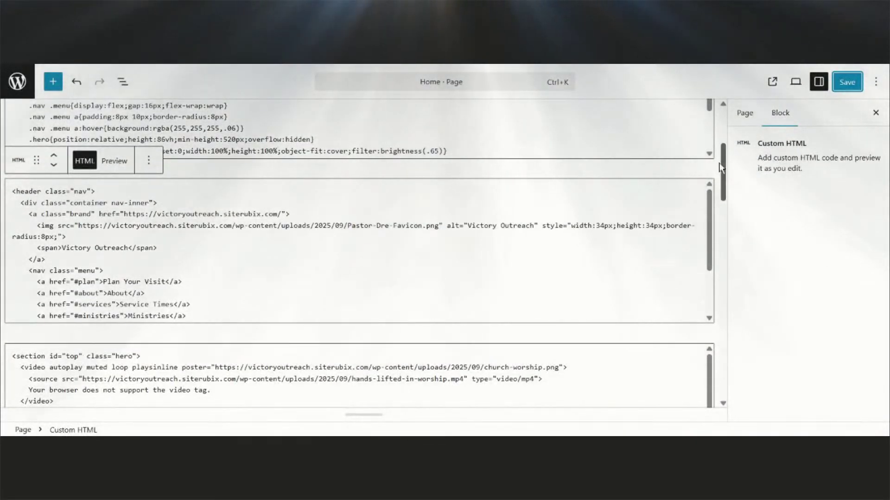
In the WordPress editor, add a Custom HTML block below the Directions section, paste the ministries code and save the Home page.
scroll(711, 312, down, 15)
click(521, 282)
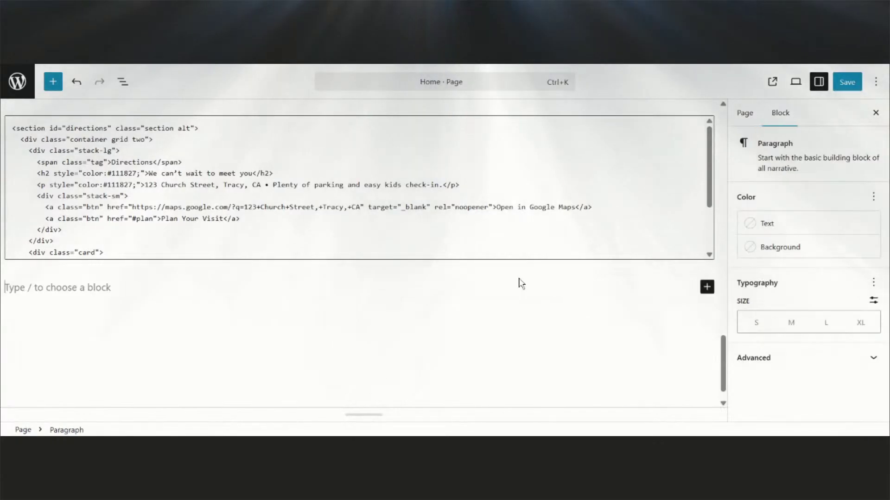
click(706, 288)
click(540, 364)
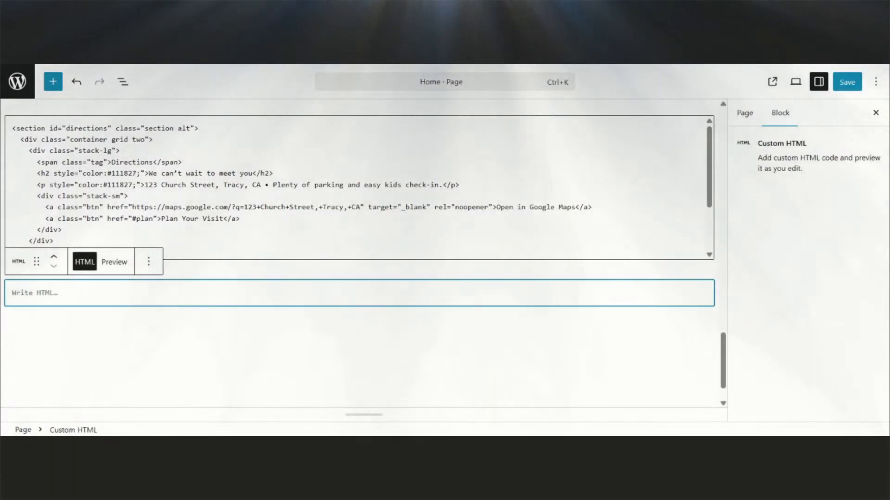
key(ctrl+v)
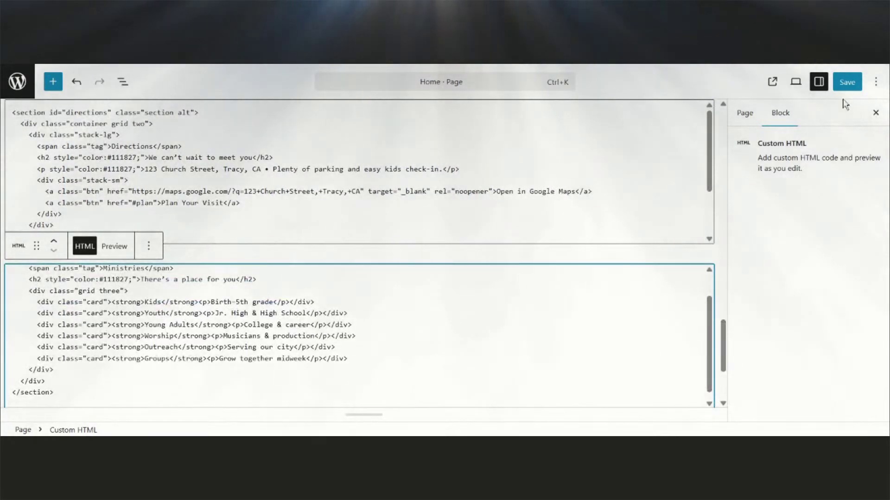
click(847, 82)
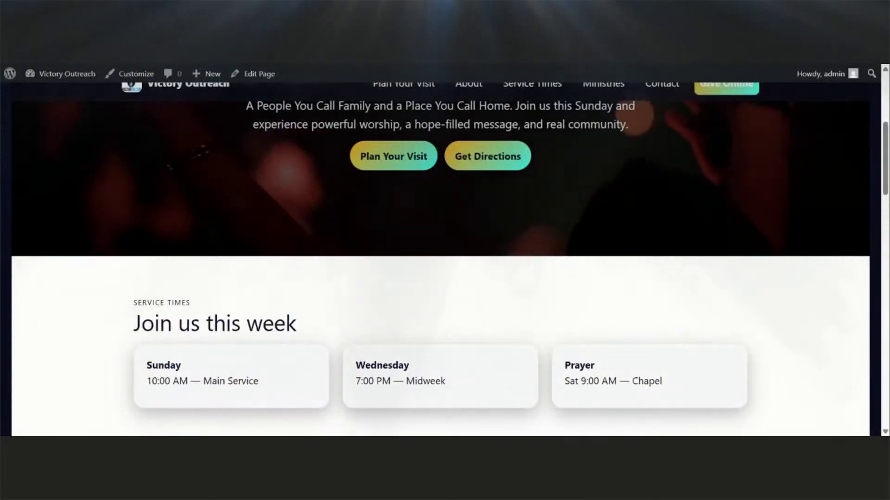
Review the live homepage from Service Times down to the new Ministries section to check the order of the sections.
scroll(413, 272, down, 9)
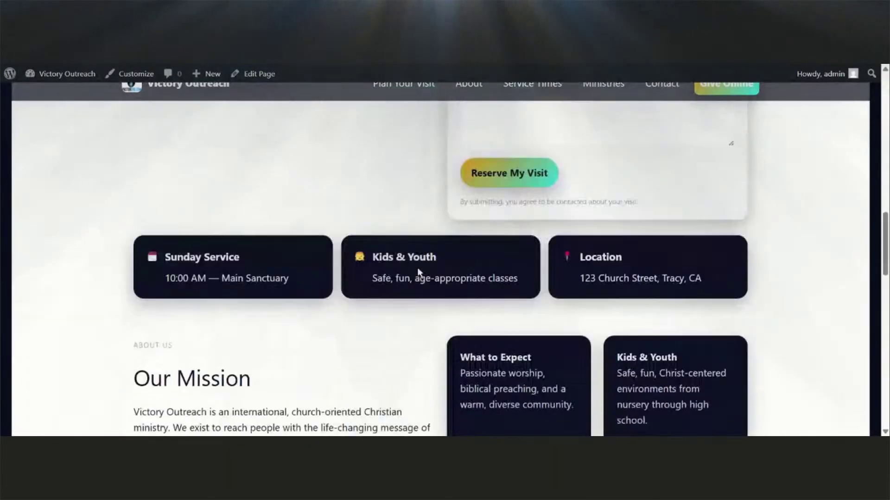
scroll(418, 271, down, 15)
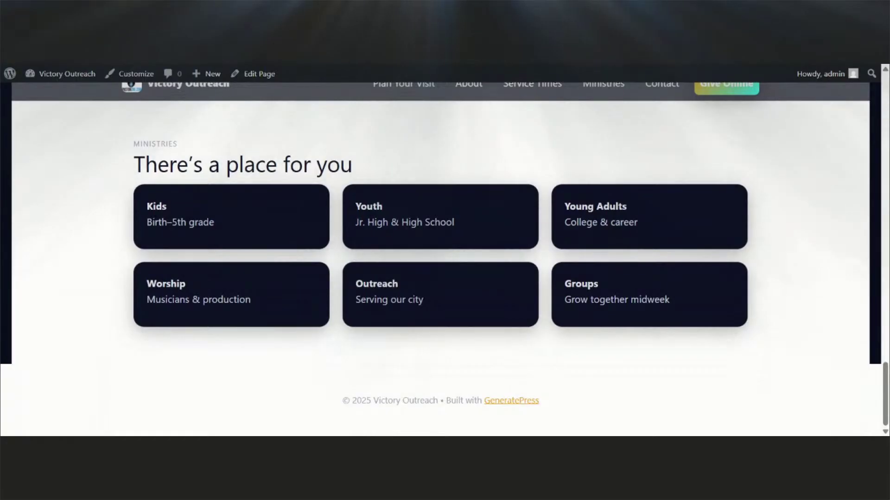
scroll(417, 269, up, 10)
scroll(444, 259, up, 7)
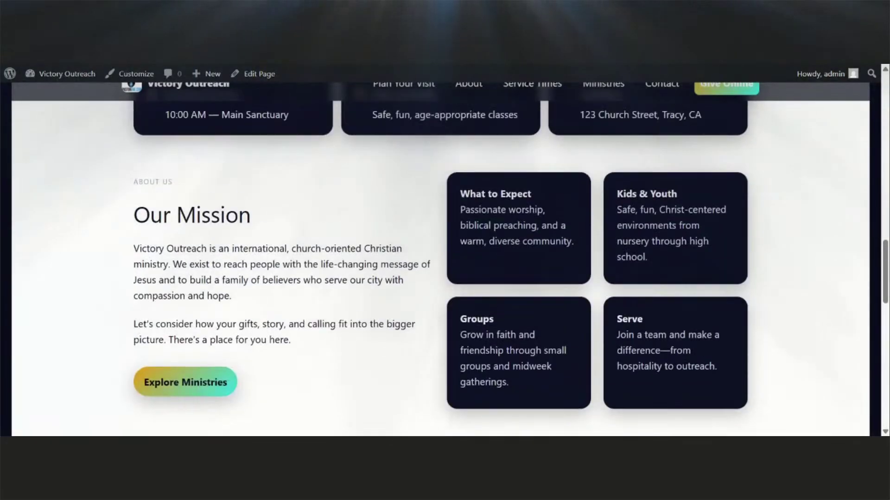
scroll(445, 260, up, 8)
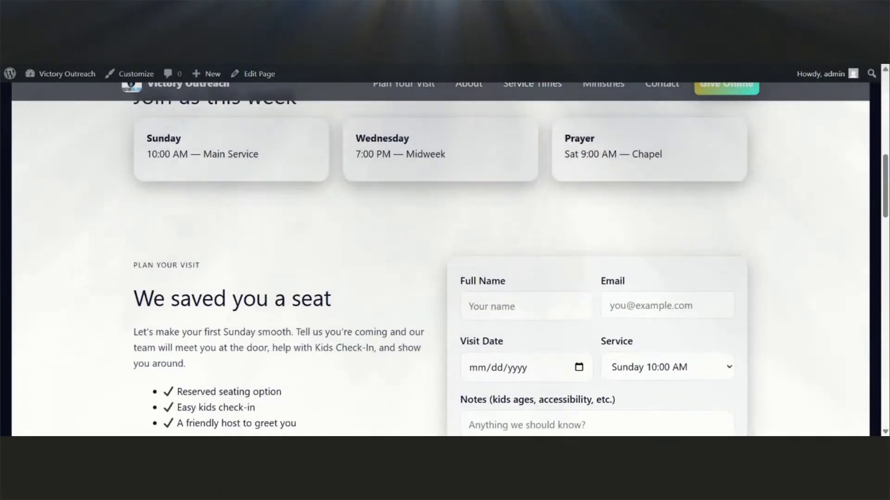
scroll(323, 269, down, 3)
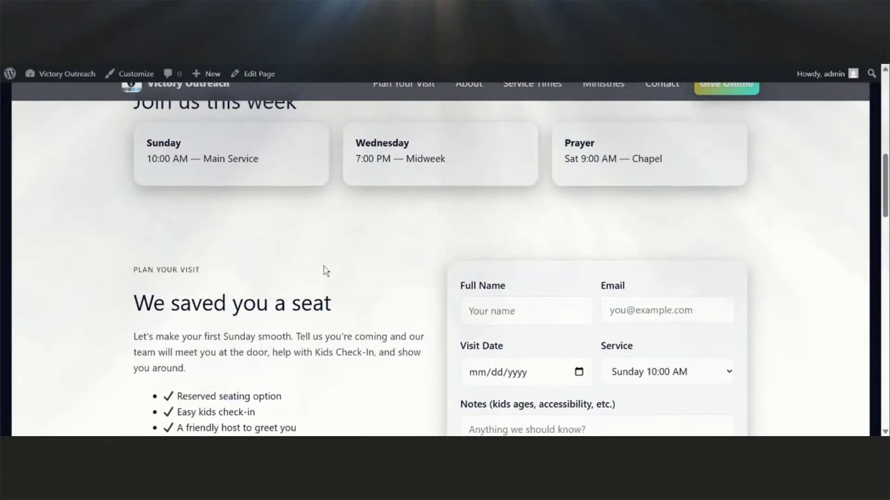
scroll(325, 270, up, 3)
scroll(326, 270, down, 8)
scroll(326, 267, up, 5)
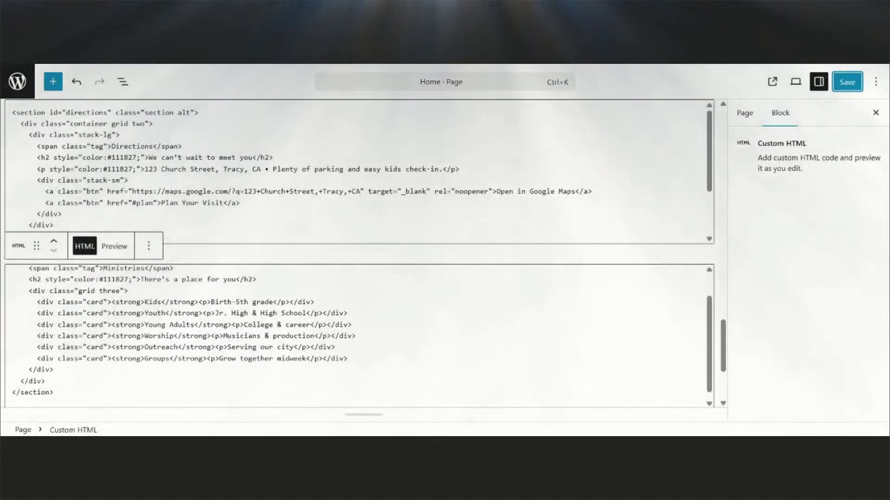
Move the Ministries Custom HTML block up to directly below the Service Times block and save the Home page.
scroll(357, 333, down, 1)
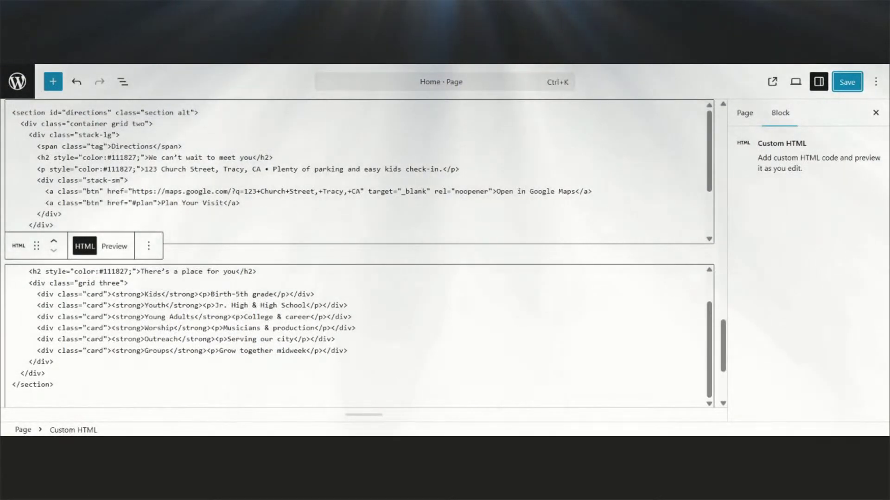
scroll(56, 246, up, 10)
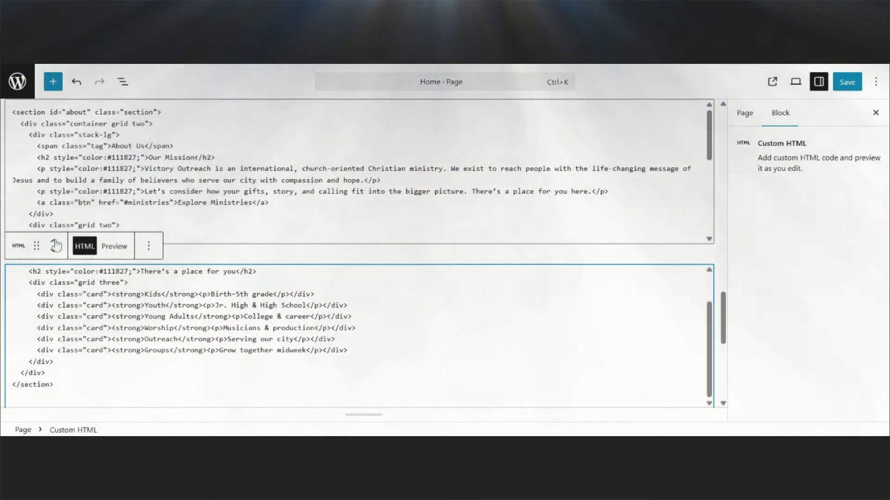
scroll(56, 245, up, 6)
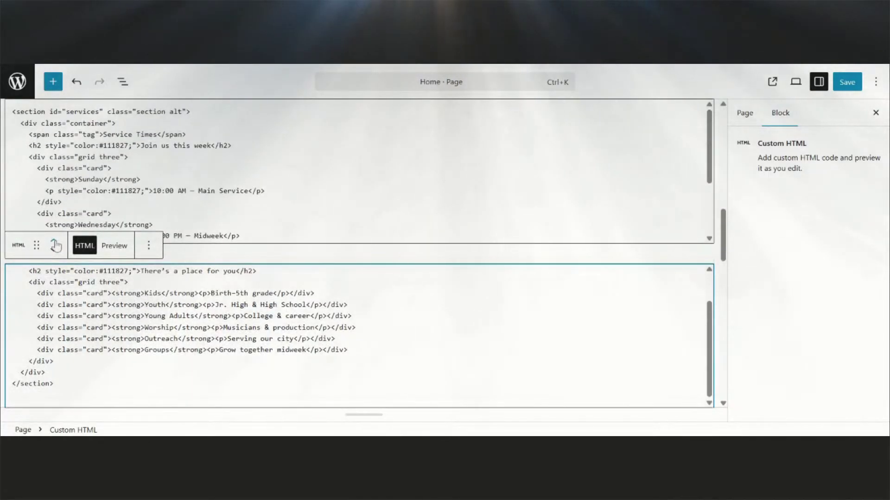
scroll(357, 254, up, 8)
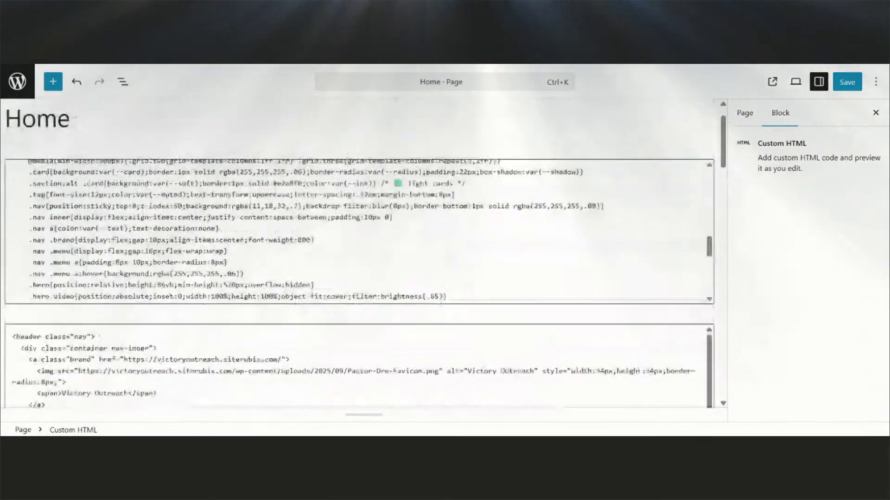
scroll(357, 260, down, 3)
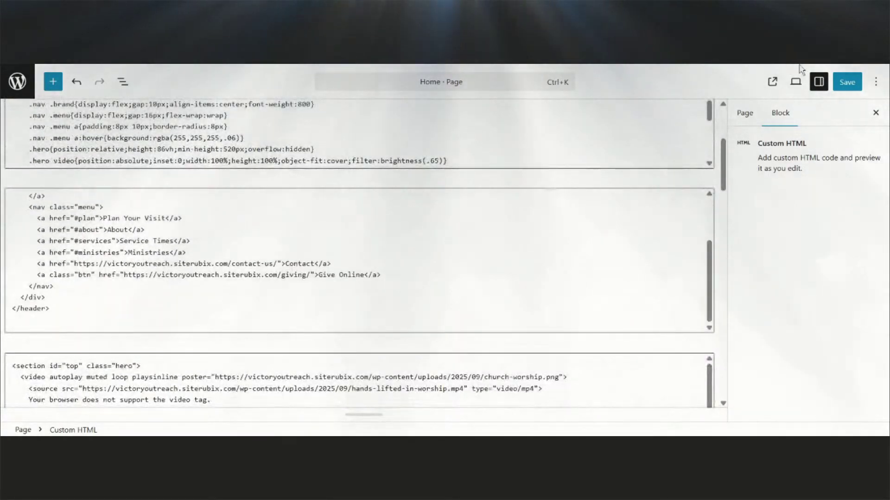
click(844, 85)
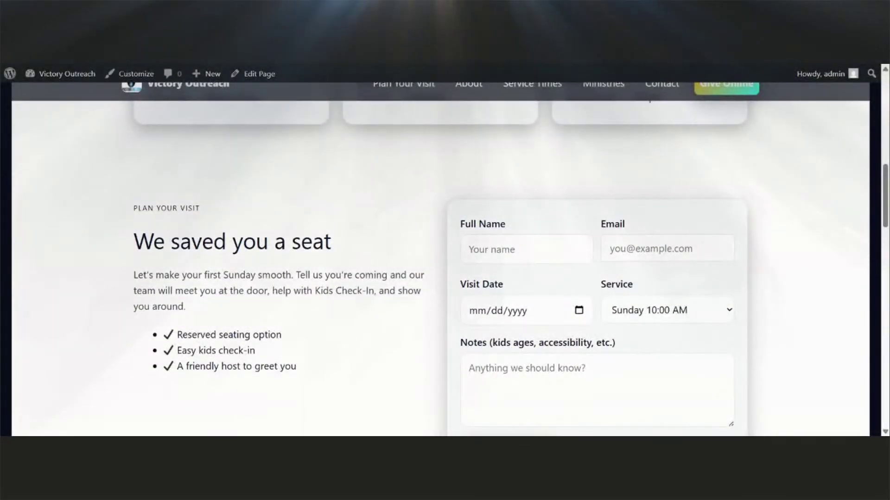
Review the live homepage to check where the Ministries section sits relative to Service Times, Plan Your Visit and Directions.
scroll(431, 268, up, 15)
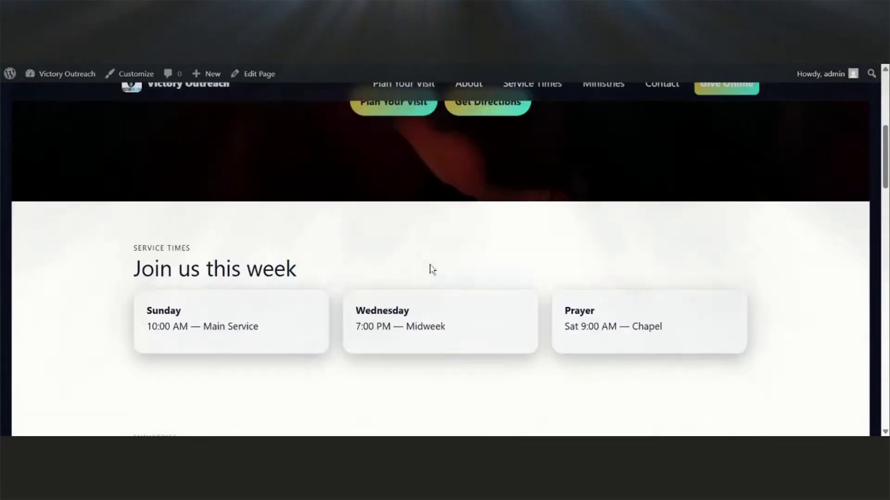
scroll(431, 265, down, 7)
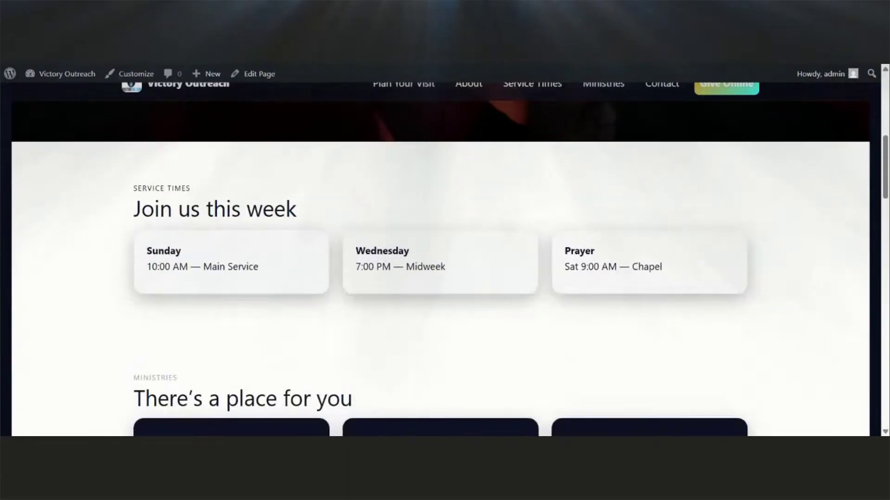
scroll(430, 268, up, 3)
scroll(431, 268, down, 8)
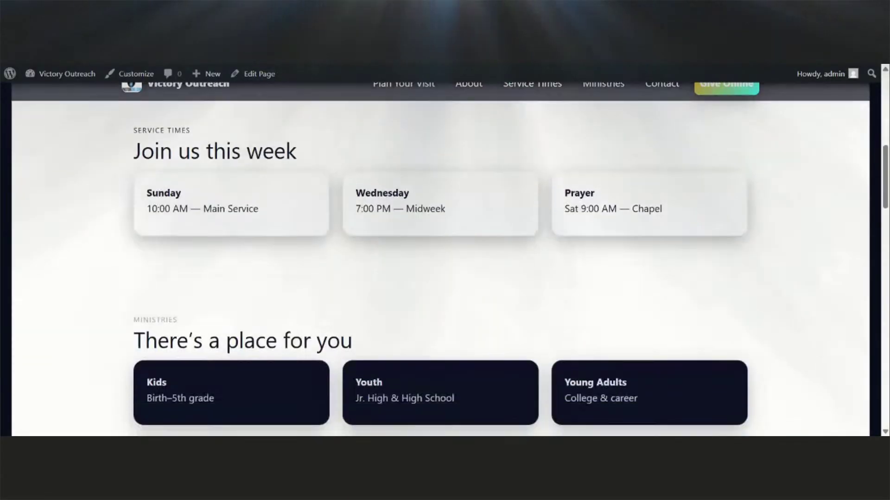
scroll(431, 268, down, 5)
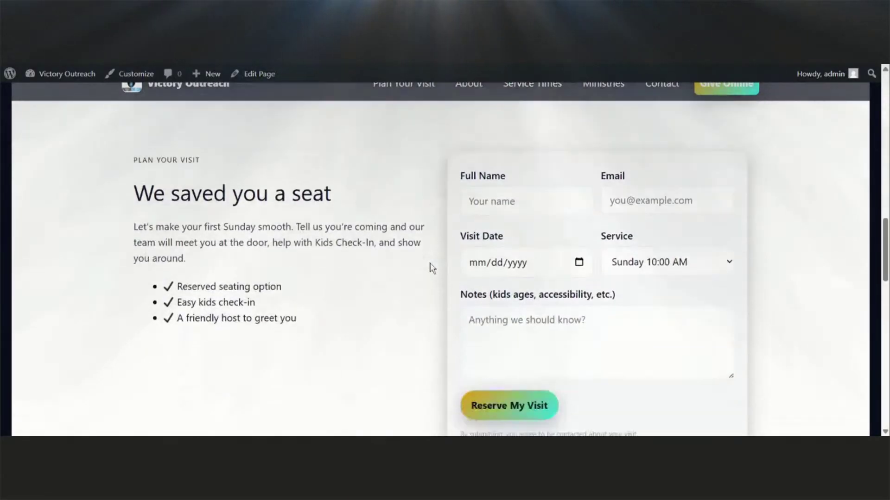
scroll(433, 267, up, 10)
scroll(436, 267, down, 5)
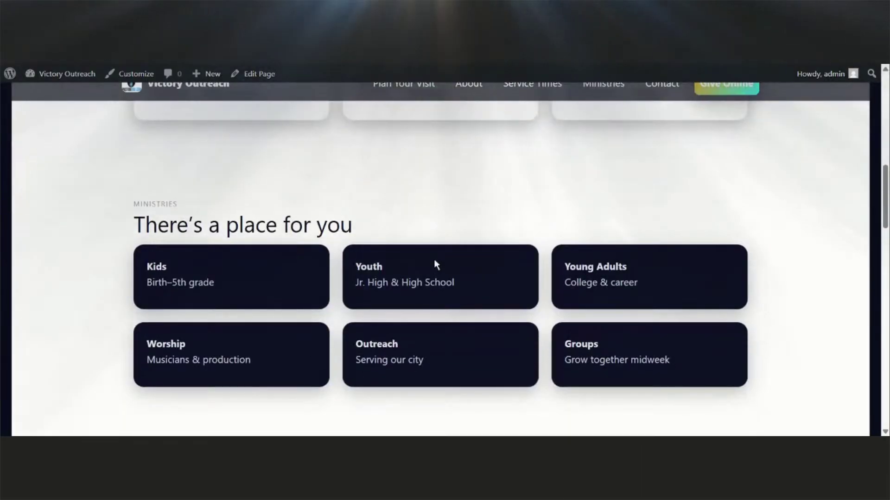
scroll(435, 262, down, 4)
scroll(437, 259, down, 10)
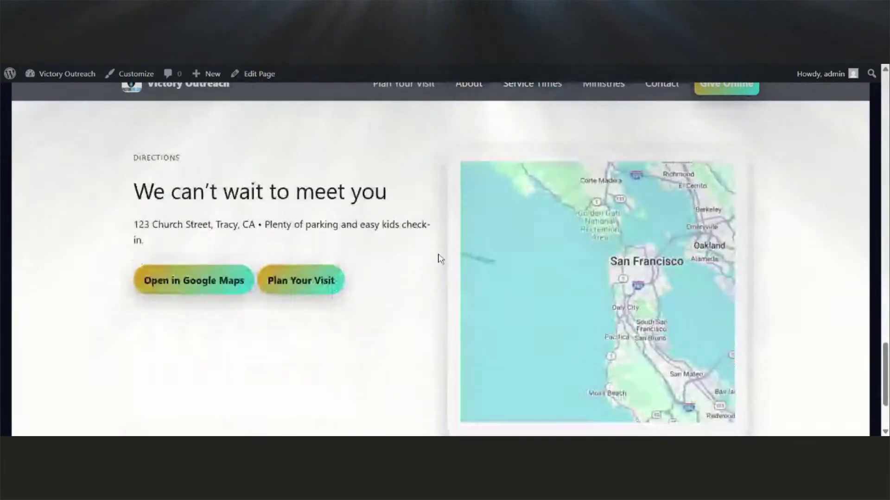
scroll(439, 259, up, 5)
scroll(439, 259, up, 20)
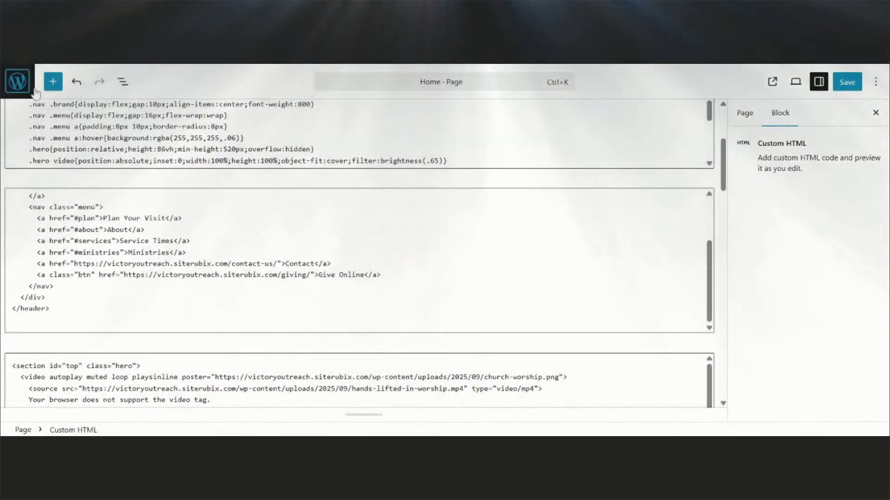
Leave the page editor and open the site's Menus settings to review the menu structure for Menu 1.
click(17, 81)
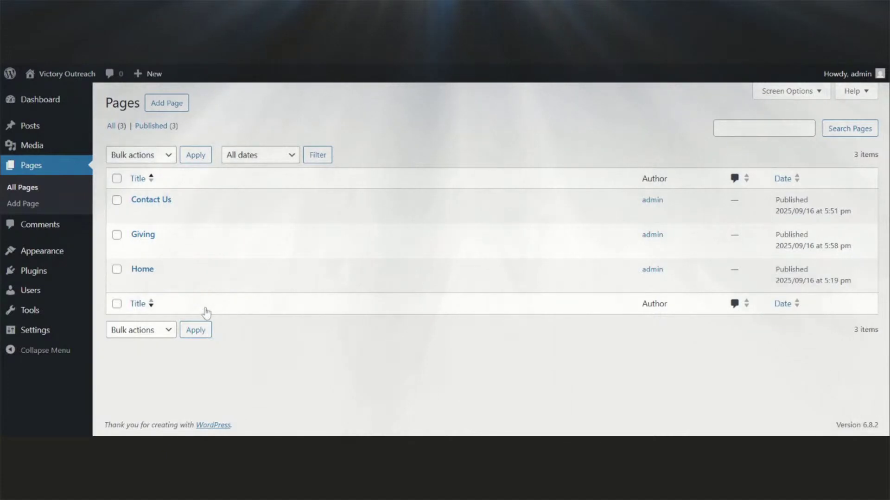
mouse_move(31, 255)
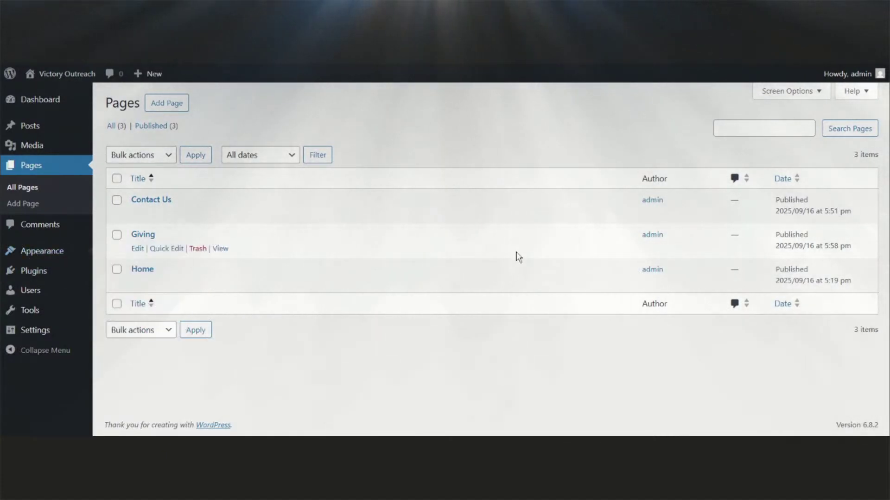
scroll(516, 261, down, 3)
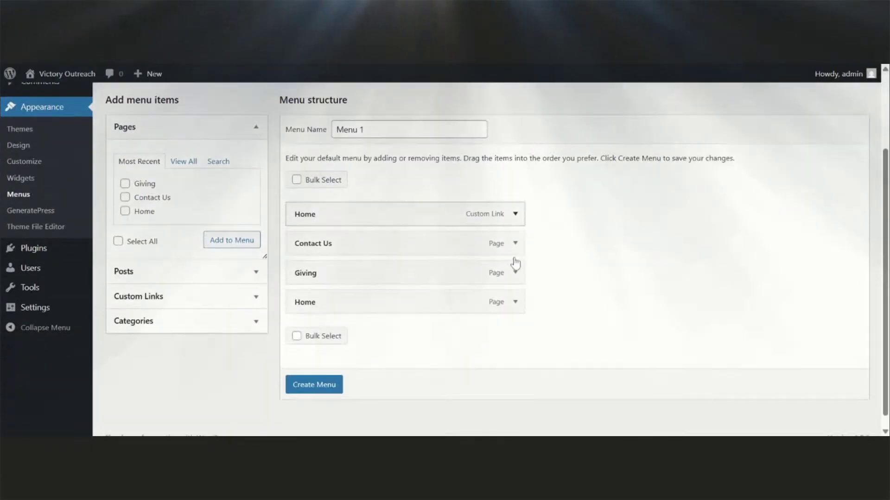
scroll(515, 263, up, 1)
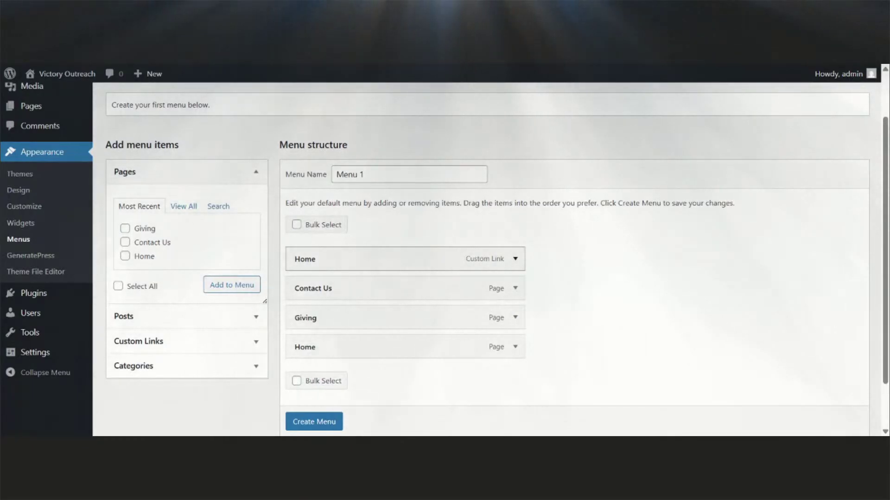
Switch to ChatGPT and ask "I have two menus on my site the default wordpress menu and the one we created. How do I hide the default menu".
scroll(441, 291, down, 1)
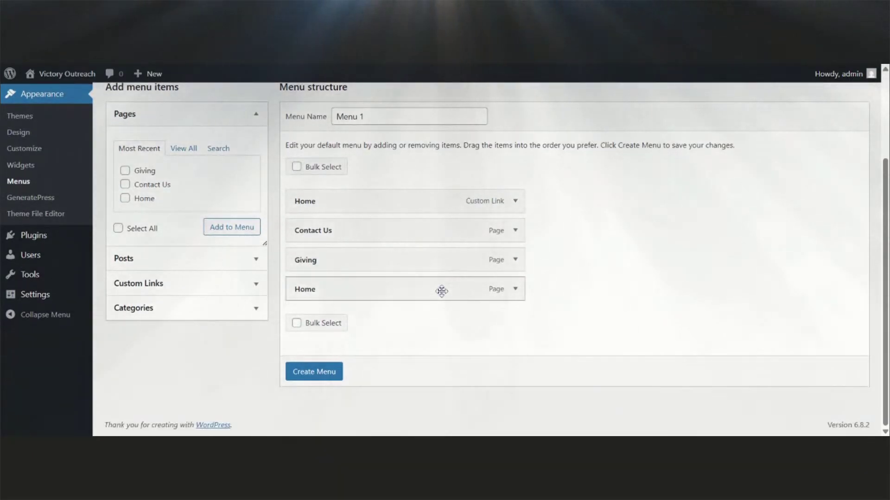
scroll(441, 291, up, 1)
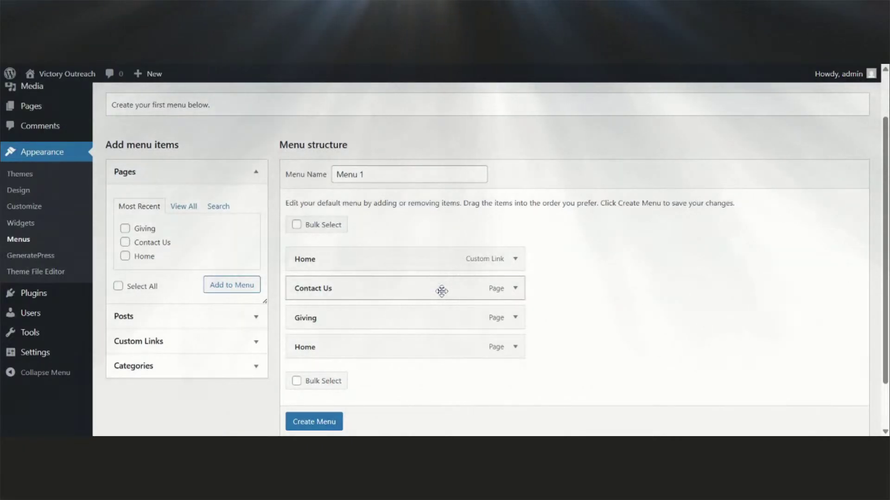
click(408, 65)
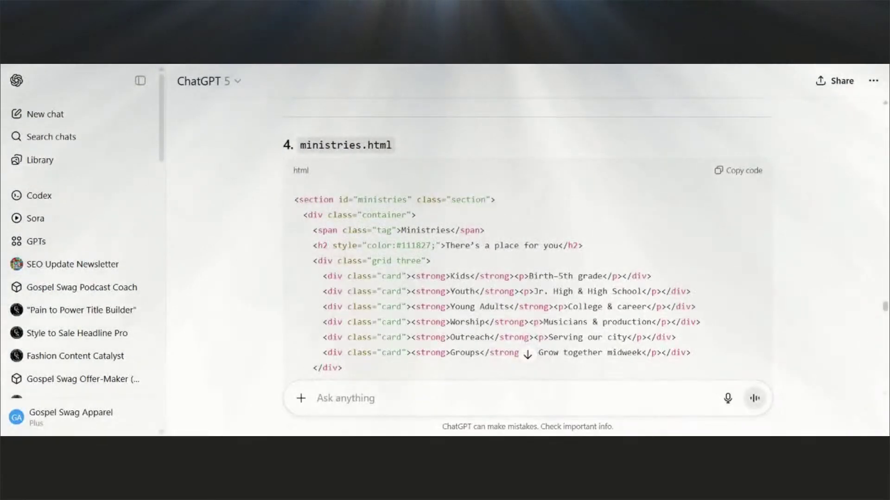
text(I have t)
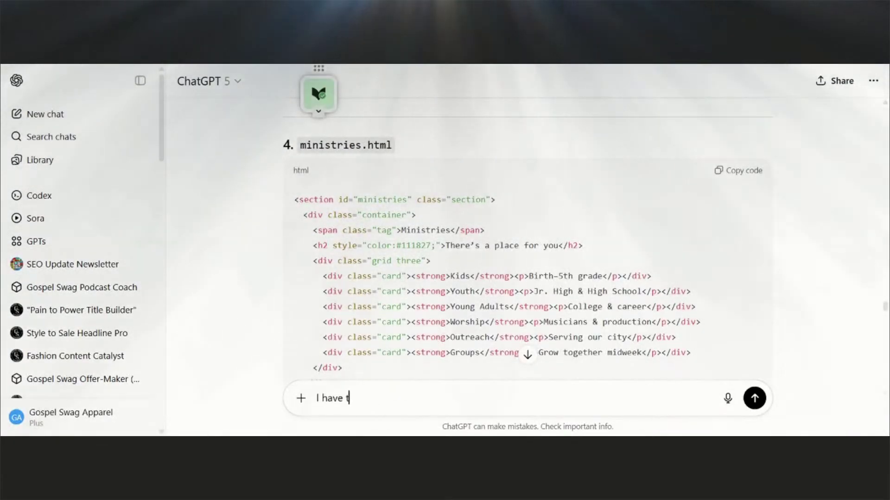
text(wo menus on my )
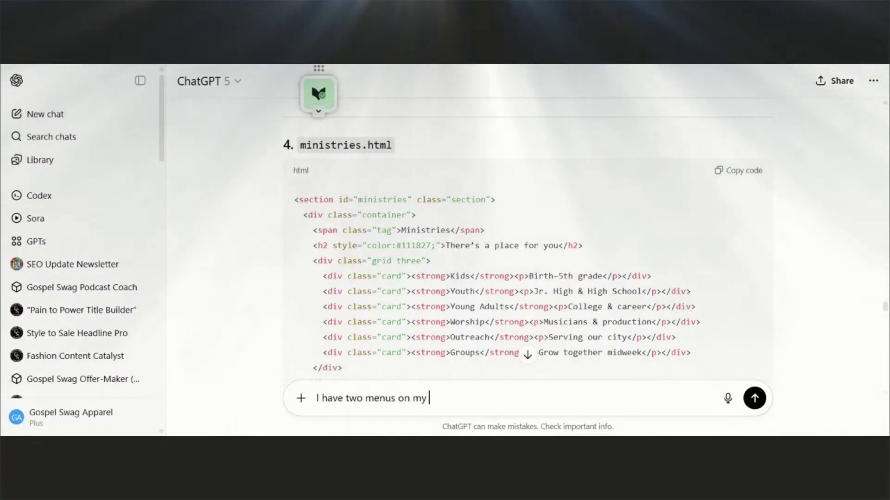
text(site the de)
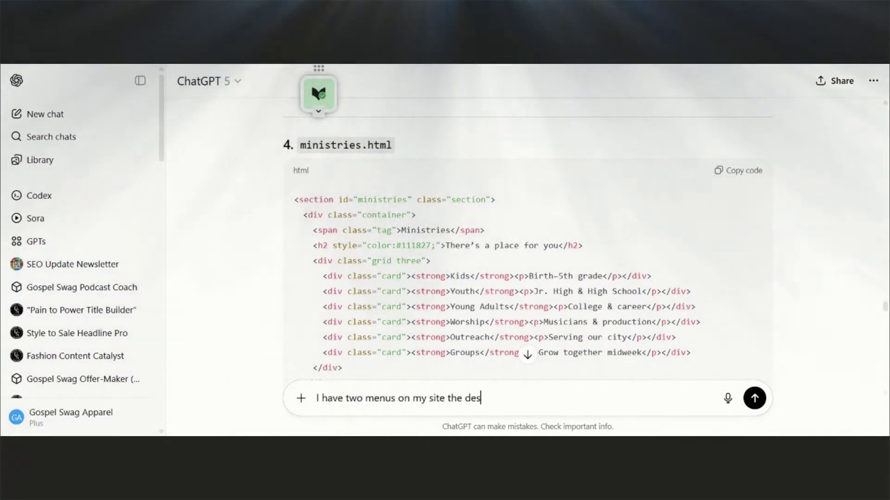
text(f)
text(lt )
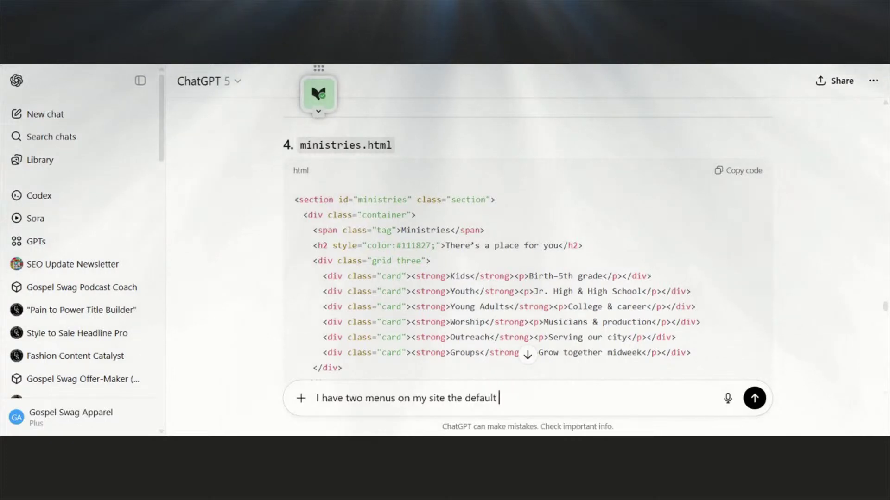
text(wordpress ment and)
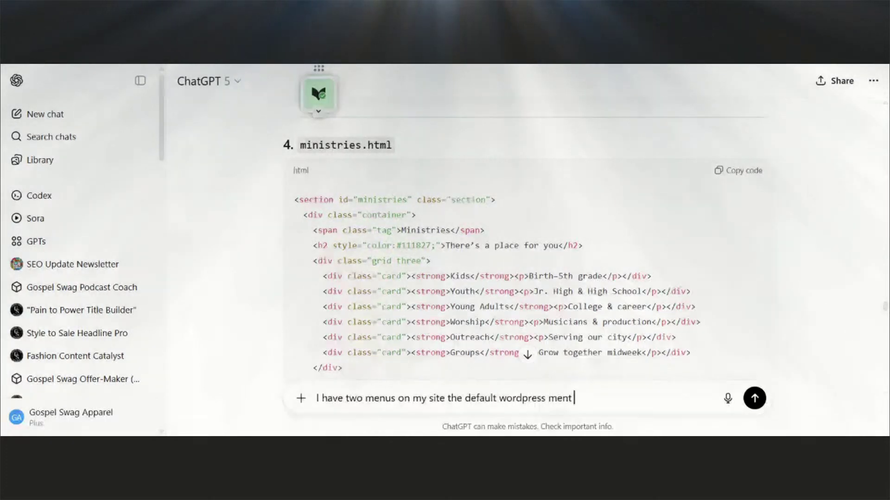
key(BackSpace)
key(BackSpace)
key(BackSpace)
key(BackSpace)
key(BackSpace)
key(BackSpace)
text(u )
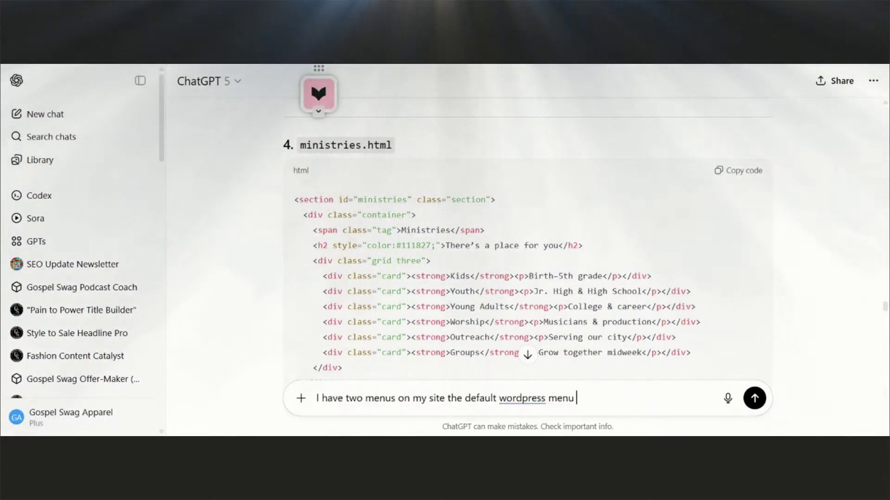
text(and the one we )
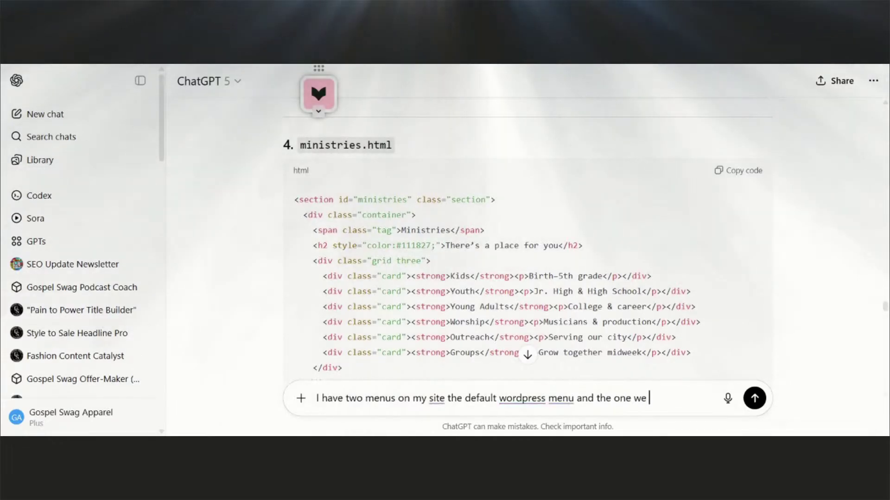
text(created. How)
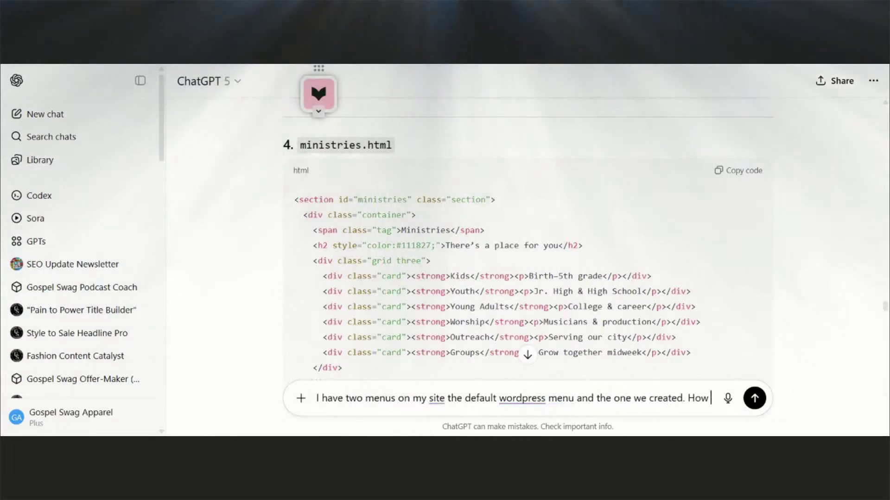
text( do I hide the )
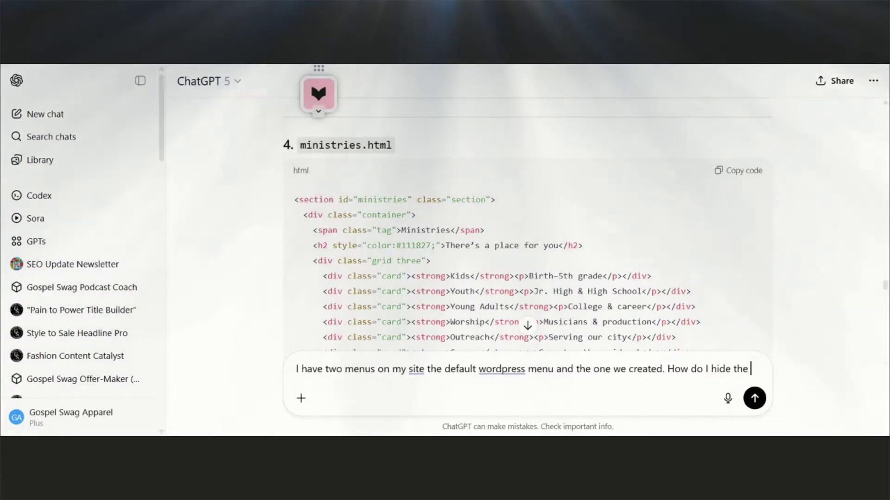
text(defau)
key(BackSpace)
key(BackSpace)
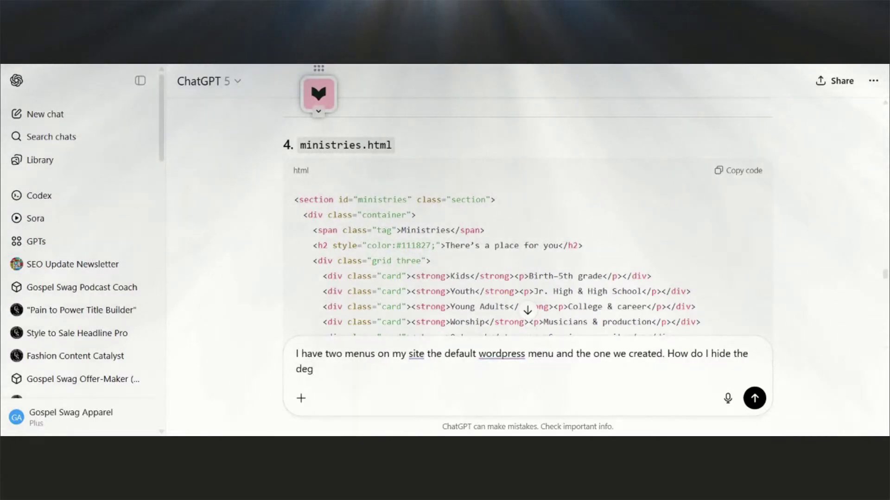
text(au)
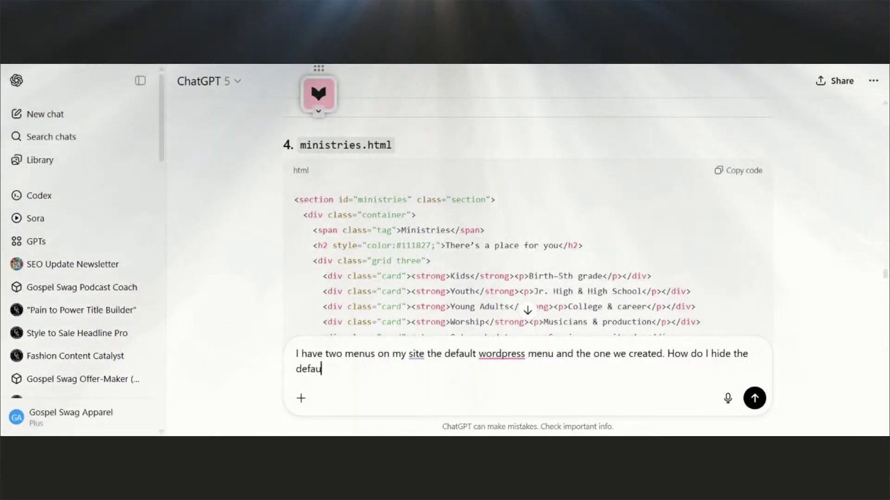
text(lt menu)
key(Return)
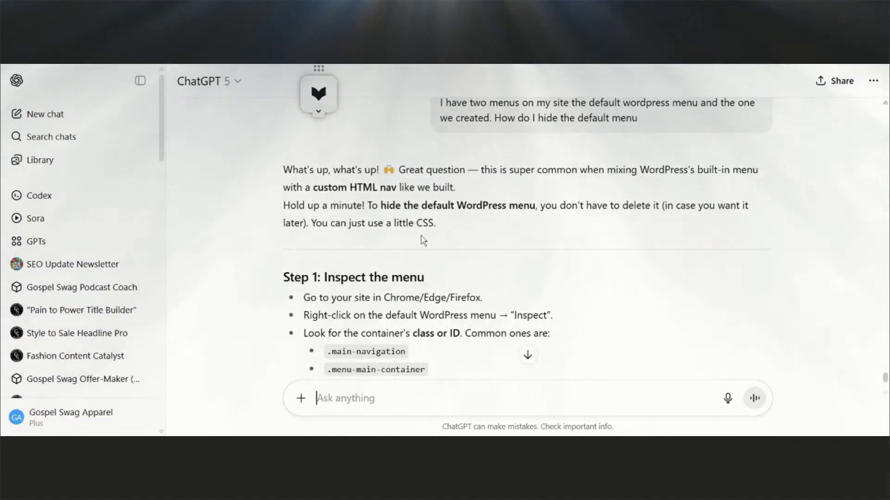
Read ChatGPT's instructions for hiding the default WordPress menu, from inspecting its class or ID through the CSS, publishing and Manage Locations tip.
scroll(436, 254, down, 1)
scroll(435, 254, down, 2)
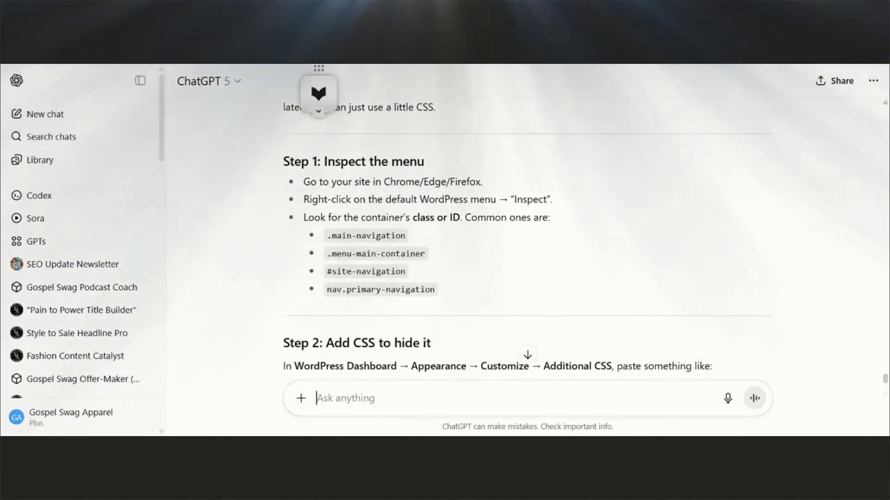
scroll(436, 255, up, 1)
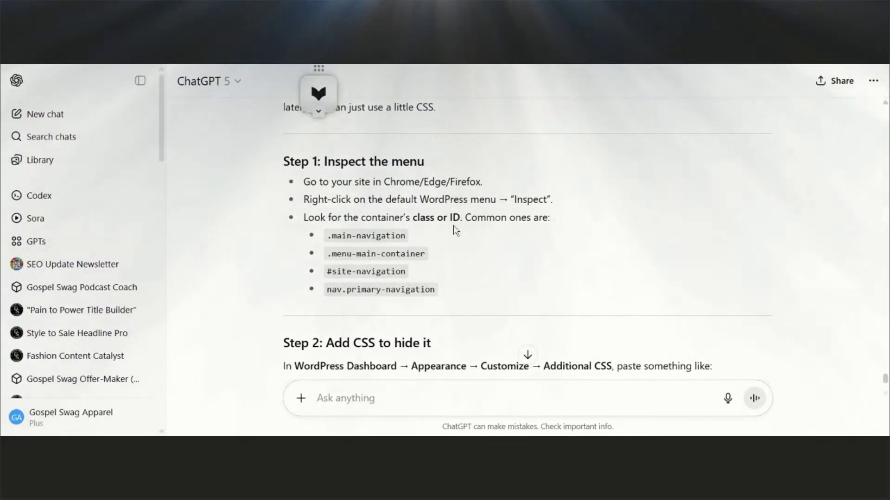
scroll(510, 232, down, 3)
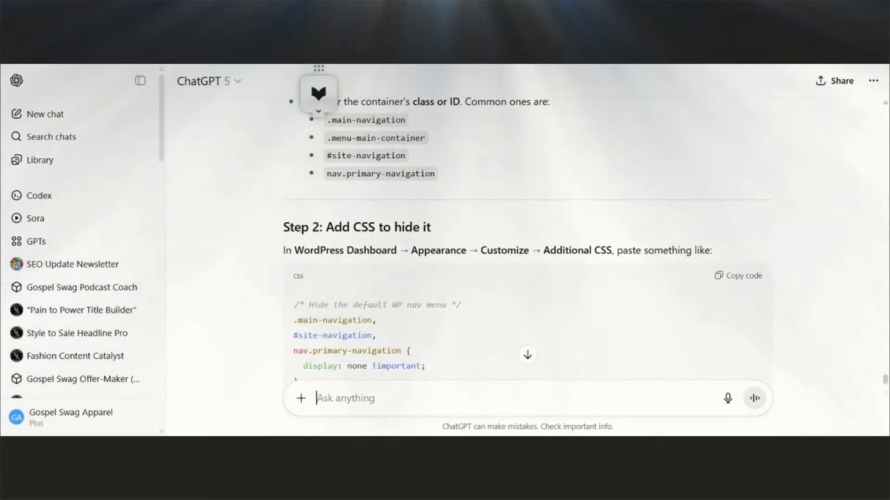
scroll(662, 265, down, 1)
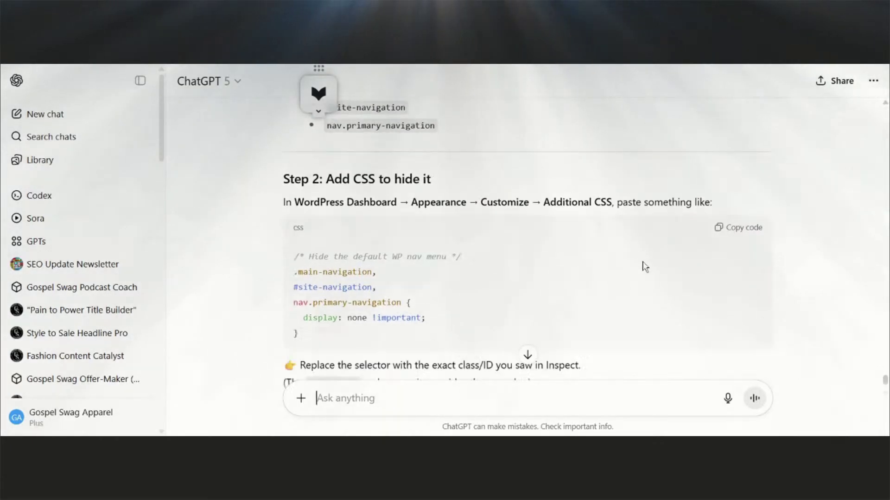
scroll(644, 267, down, 2)
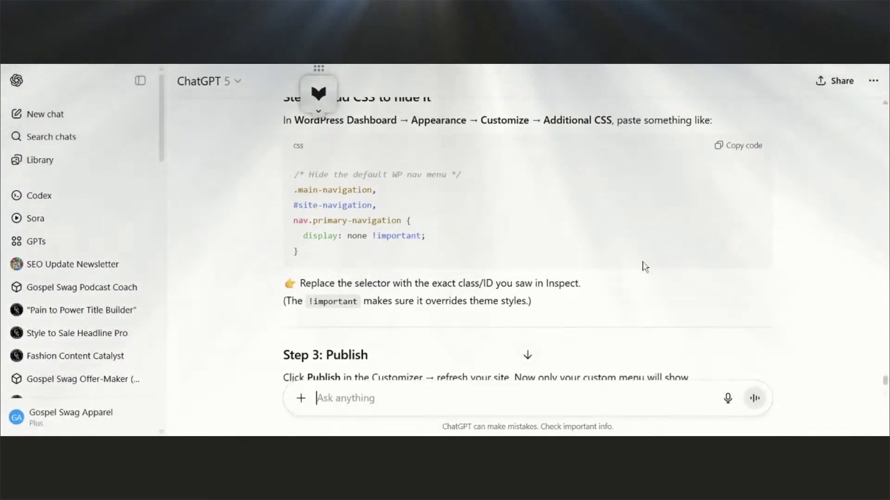
scroll(644, 266, down, 1)
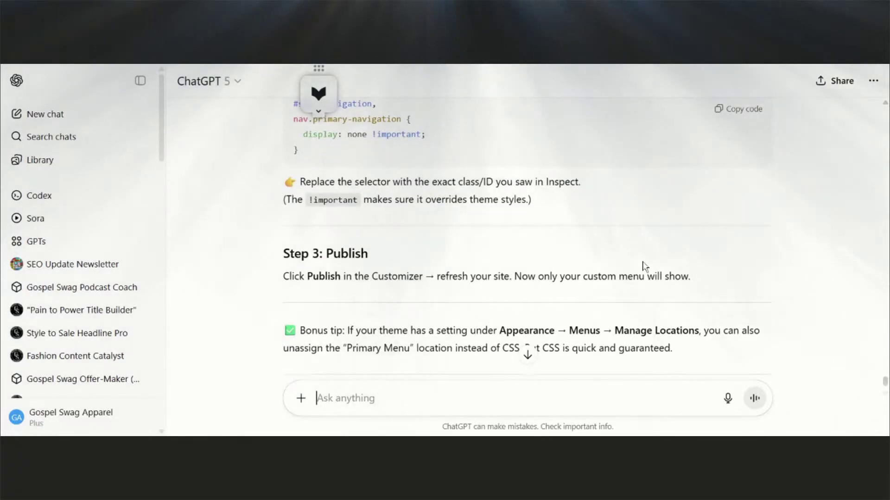
click(316, 398)
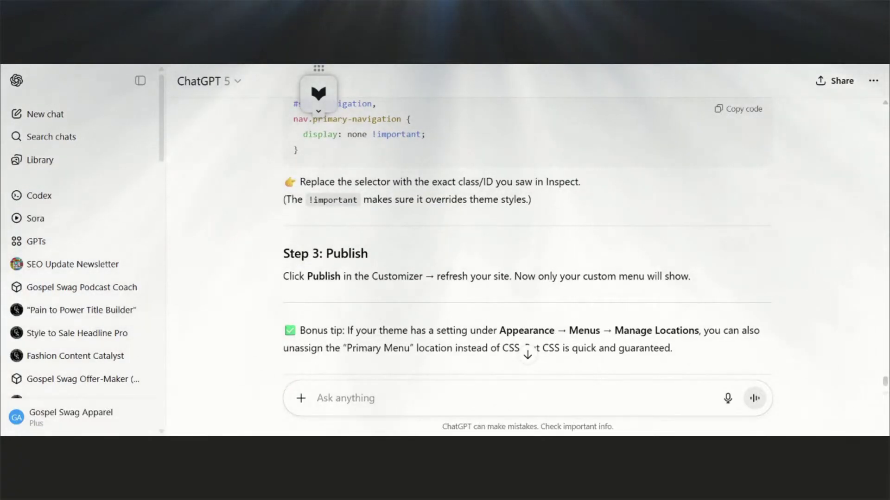
scroll(648, 270, down, 3)
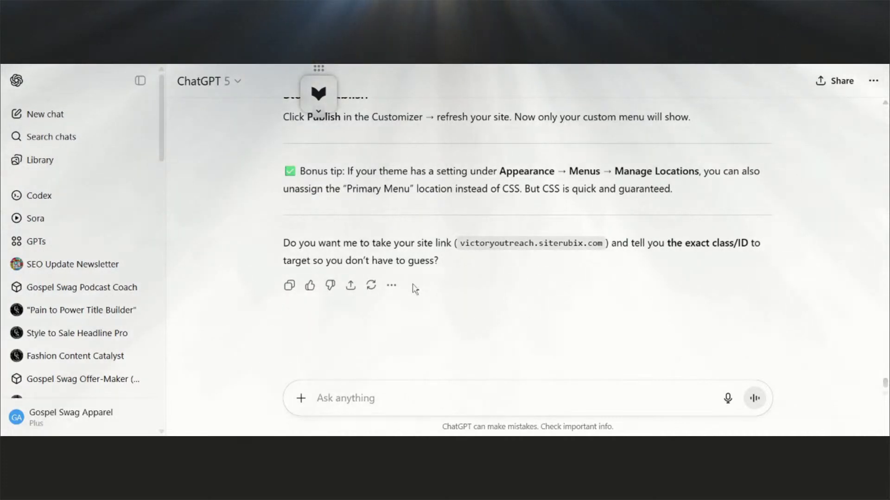
scroll(521, 272, up, 5)
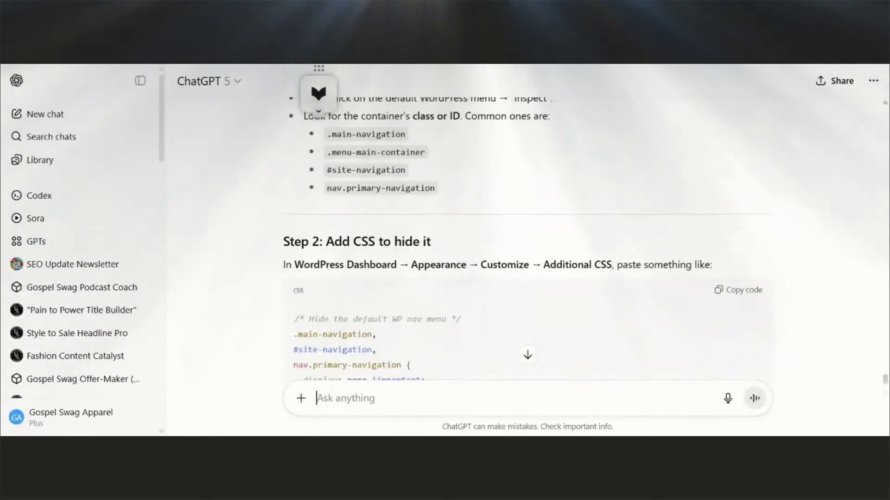
scroll(522, 271, up, 6)
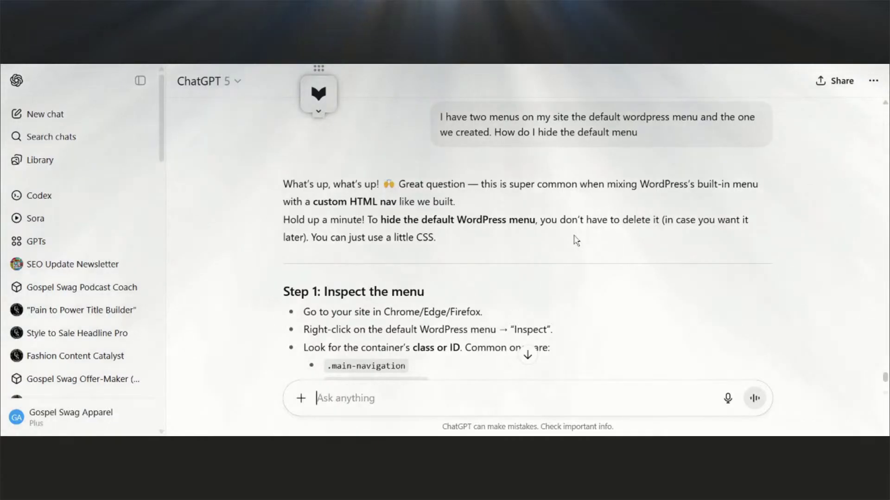
scroll(565, 240, down, 3)
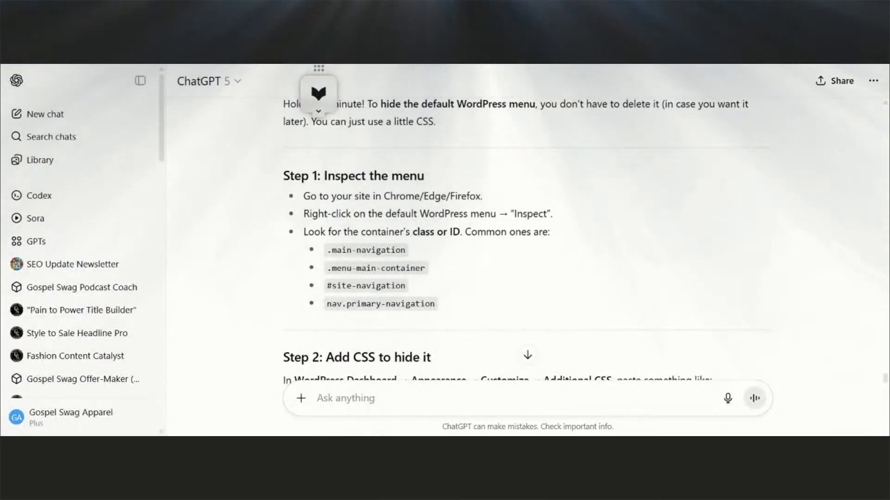
Ask ChatGPT the follow-up question "can we just delete default menu".
text(can we just)
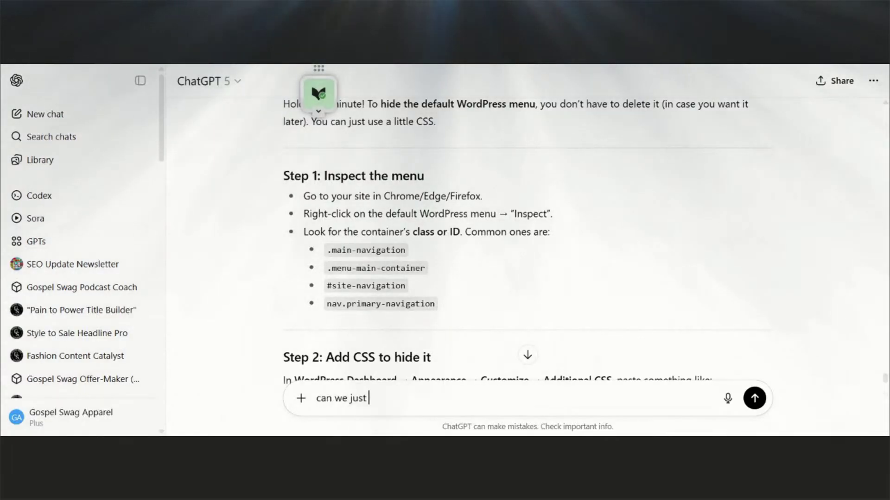
text( delte the)
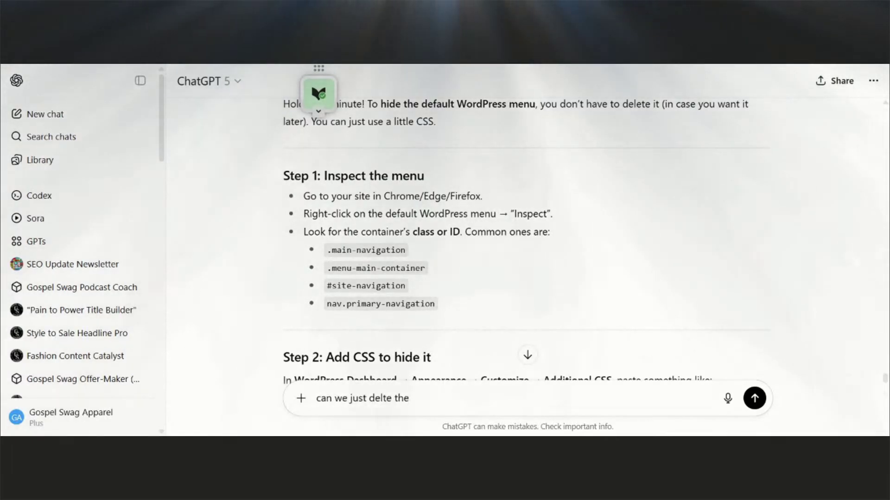
key(BackSpace)
key(BackSpace)
key(BackSpace)
key(BackSpace)
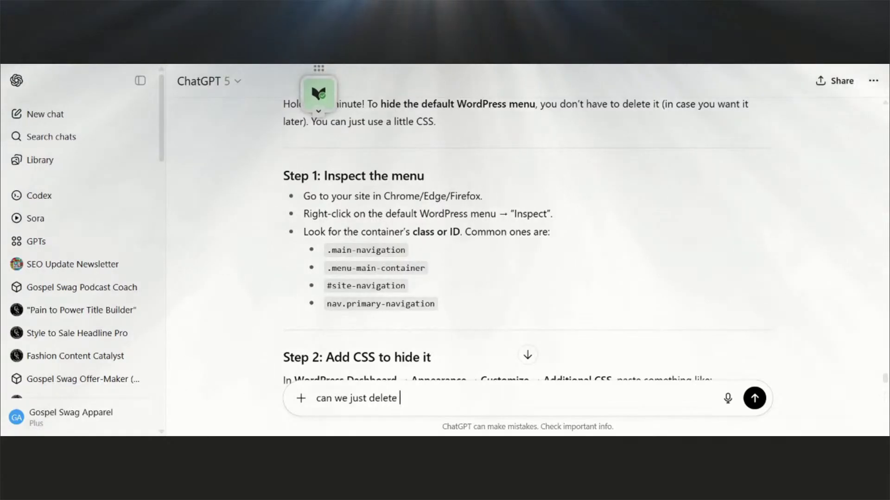
text(def)
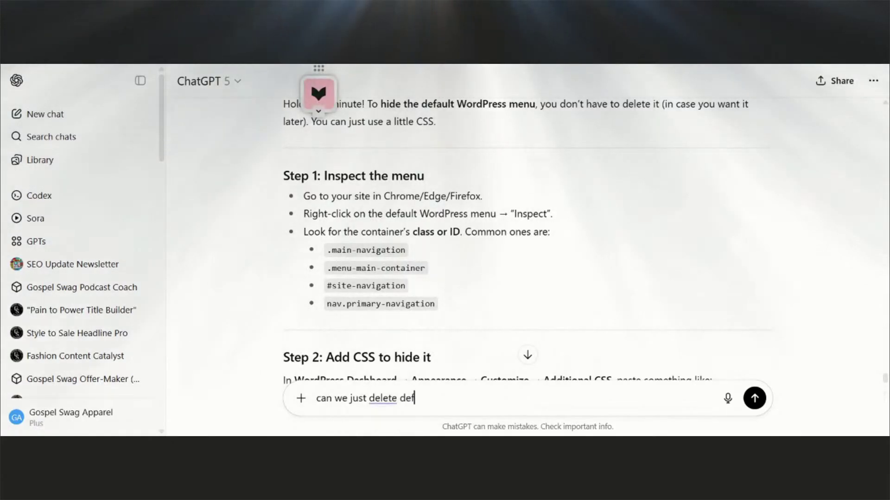
text(ault men)
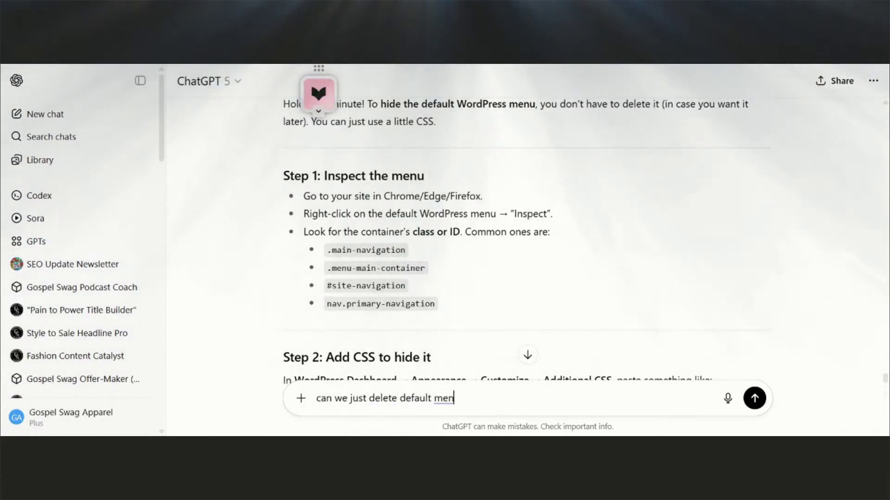
text(u)
key(Return)
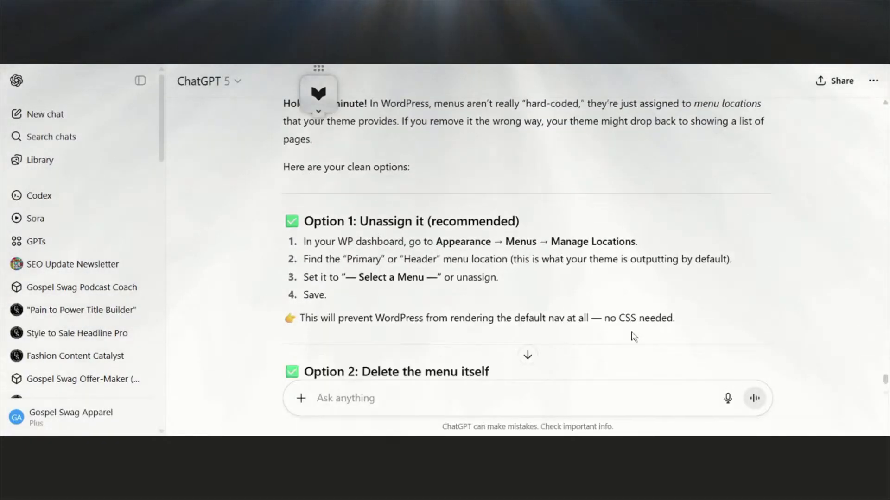
Check ChatGPT's options for removing the default menu, and reopen the Menus settings in WordPress to look for Manage Locations.
scroll(632, 338, down, 3)
scroll(630, 335, up, 3)
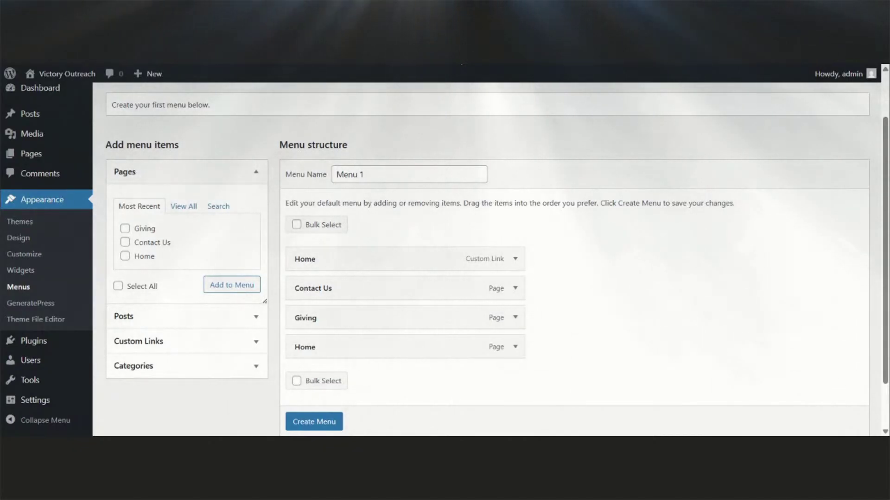
click(18, 287)
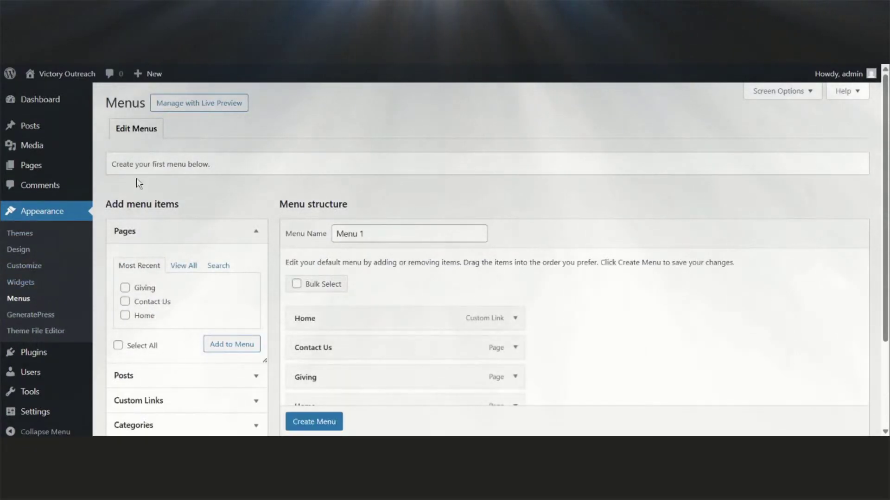
scroll(187, 256, down, 3)
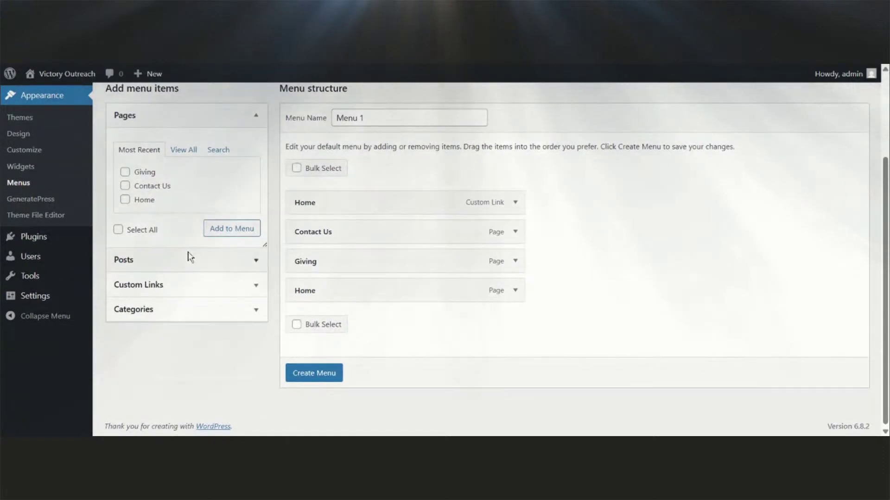
Look over the WordPress Menus page for Manage Locations, and tell ChatGPT "I dont see manage location".
scroll(188, 254, up, 3)
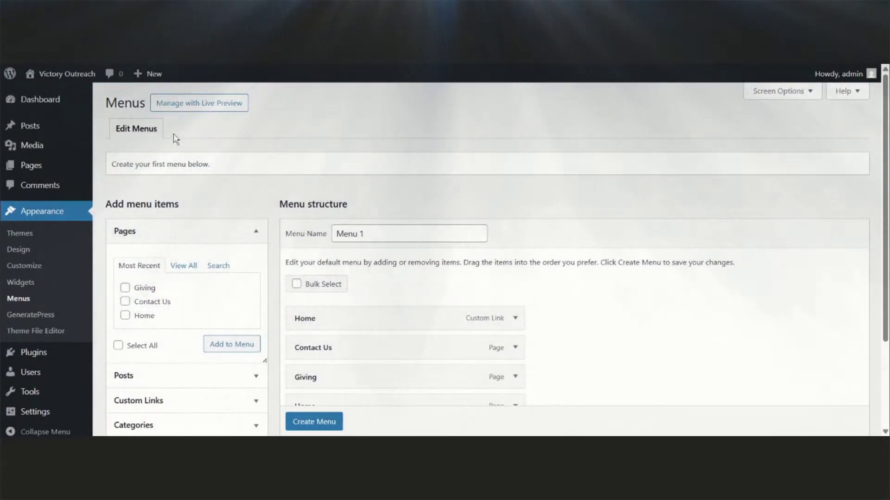
scroll(255, 234, down, 3)
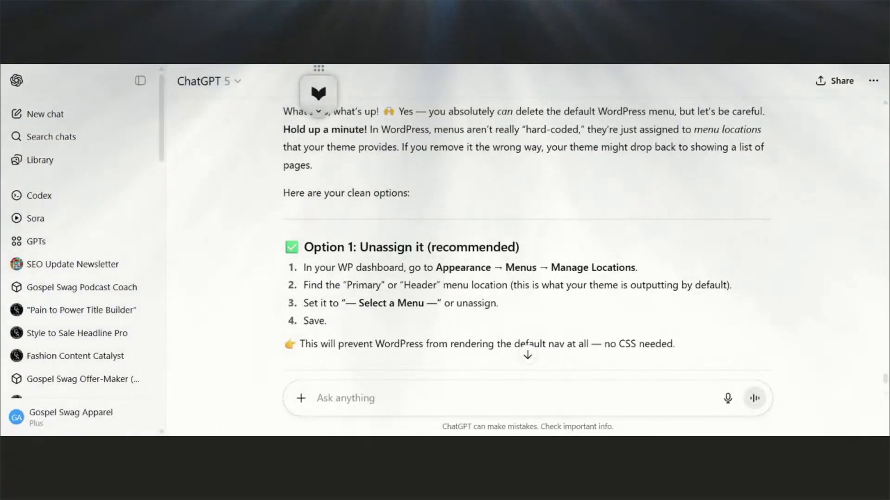
text(I dont se)
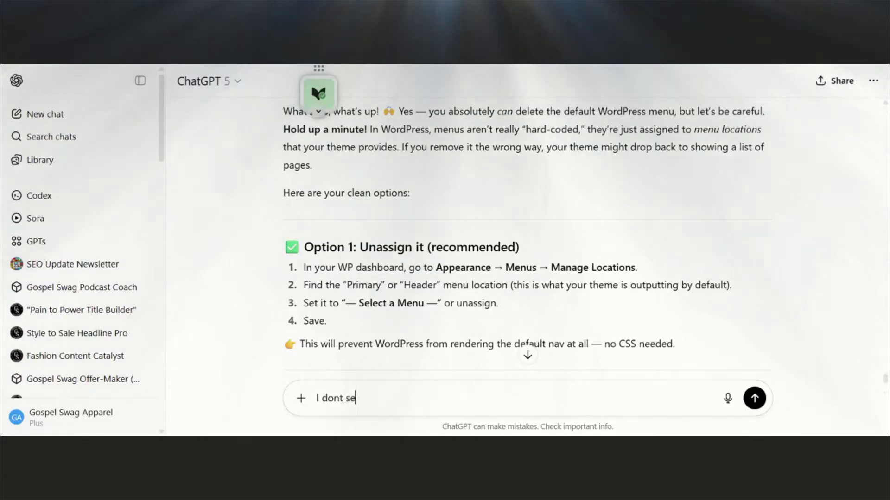
text(e manage location)
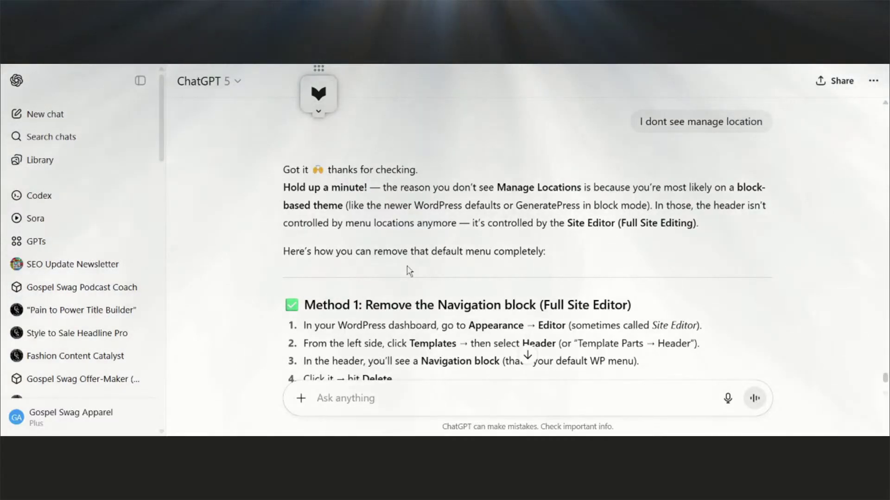
Read ChatGPT's three methods for removing the default menu: deleting the Navigation block, using a custom HTML nav, and hiding with CSS.
scroll(517, 271, down, 2)
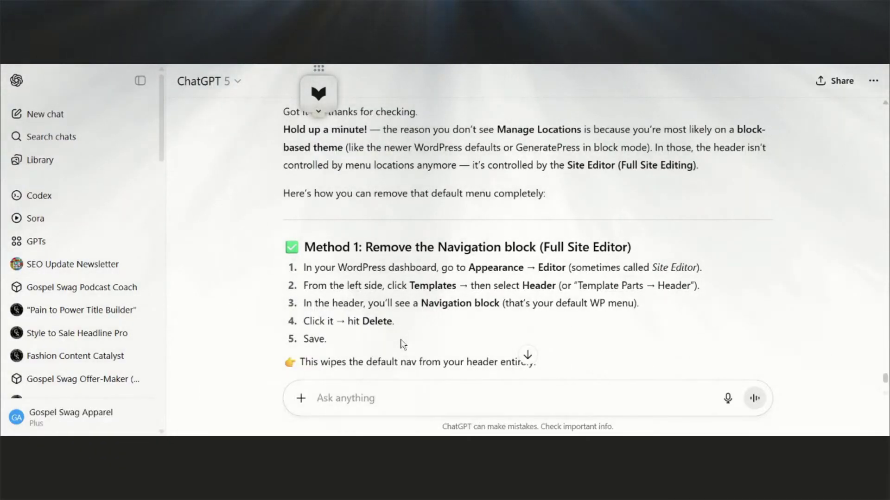
scroll(436, 320, down, 1)
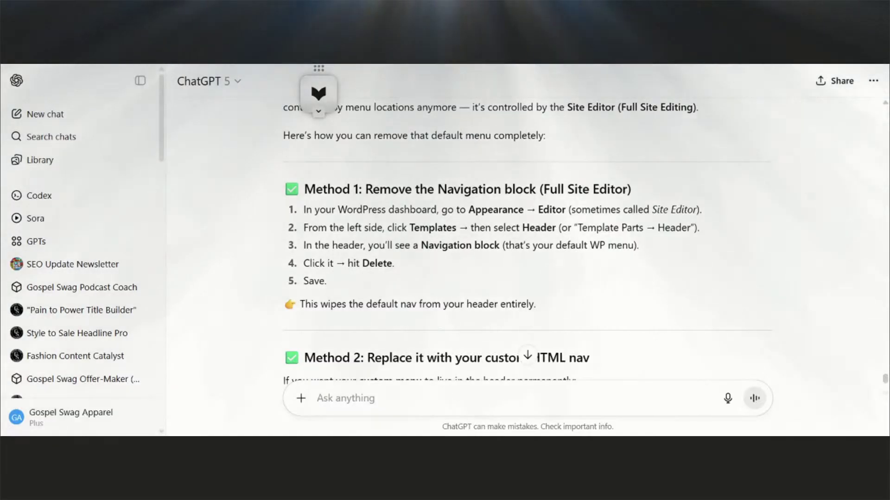
scroll(437, 319, down, 1)
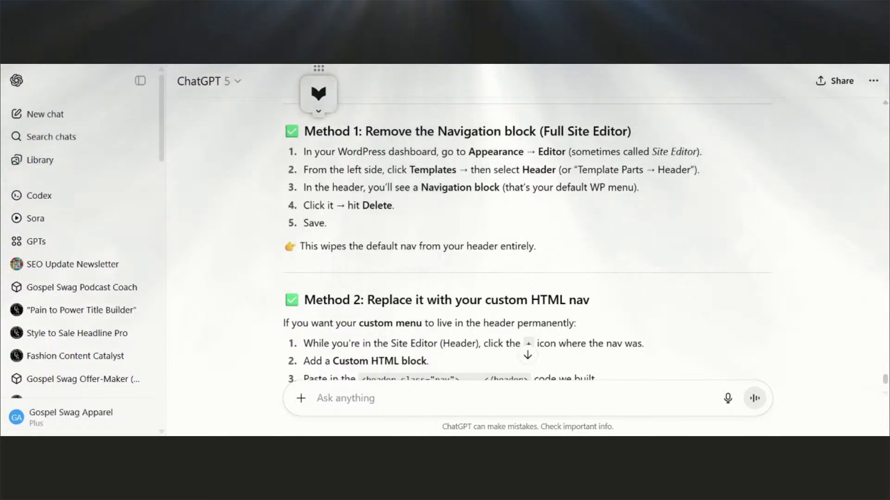
scroll(510, 314, down, 1)
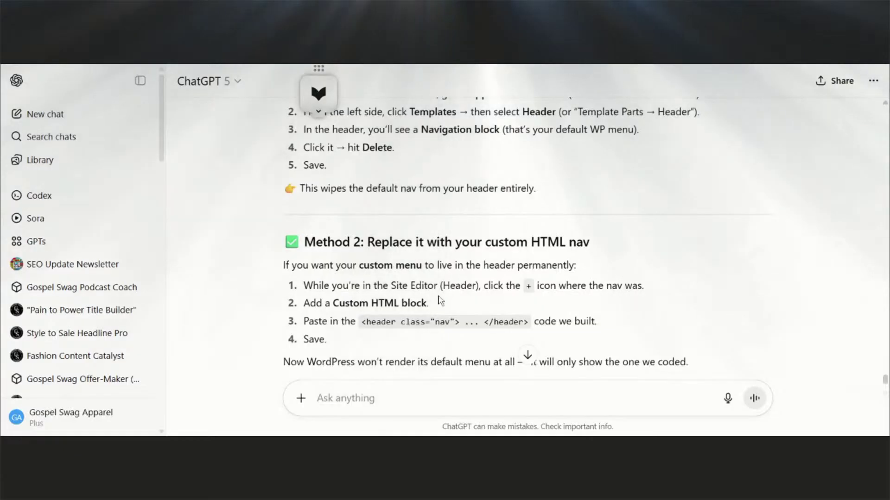
scroll(527, 222, down, 3)
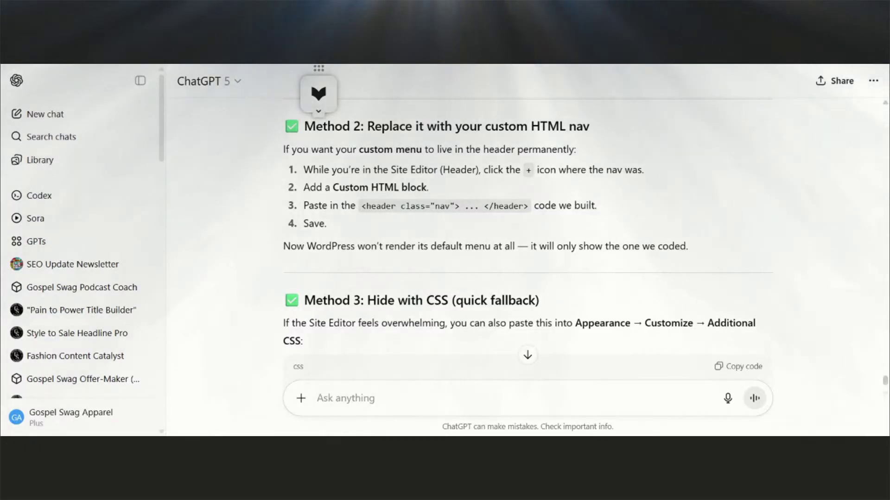
scroll(527, 232, down, 1)
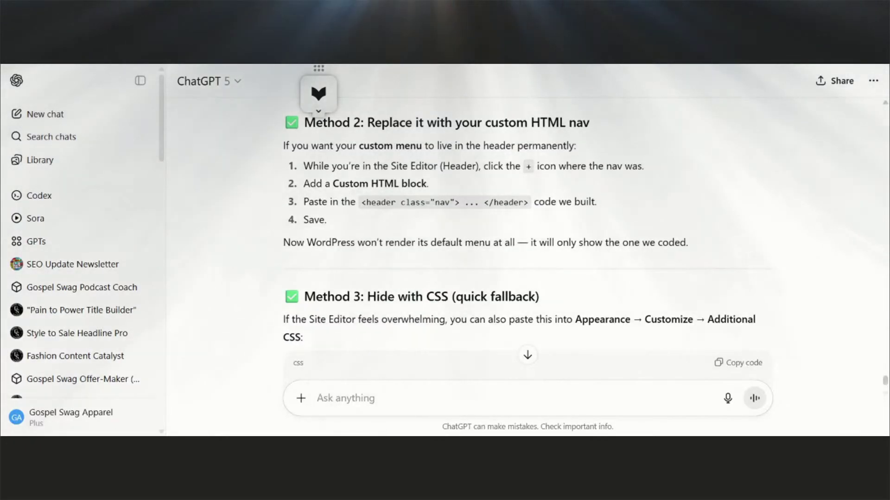
scroll(411, 252, down, 5)
scroll(351, 278, up, 4)
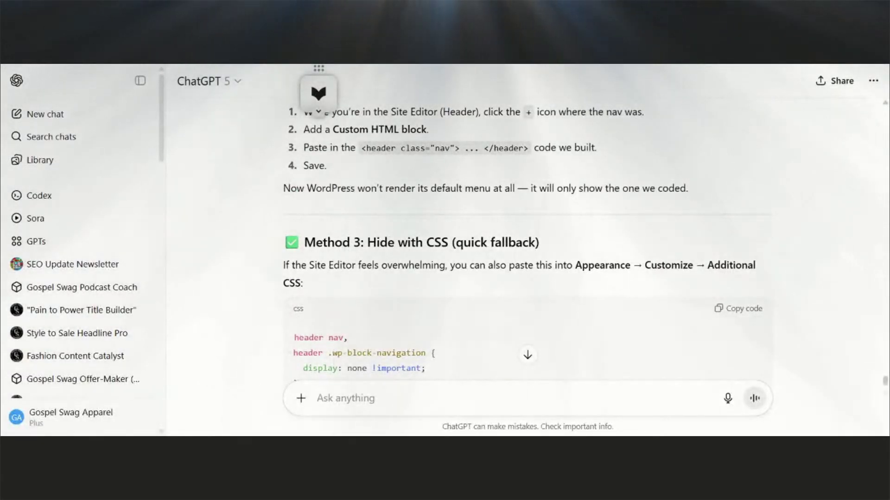
Try Method 3: copy ChatGPT's CSS hiding header nav and header .wp-block-navigation, append it to the Additional CSS in WordPress, and publish.
scroll(389, 265, down, 3)
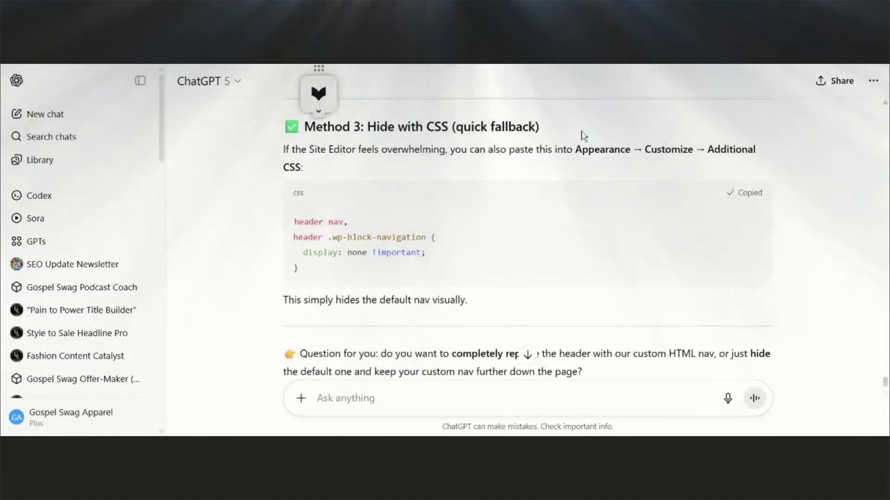
click(403, 65)
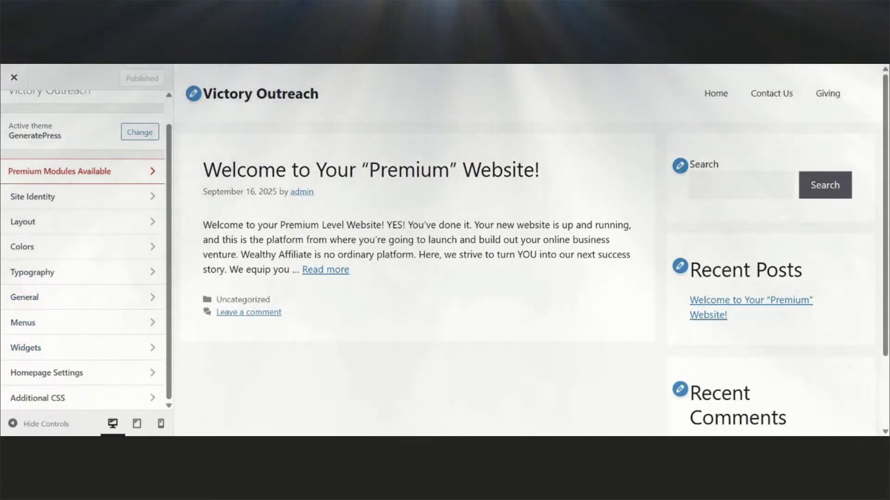
click(21, 401)
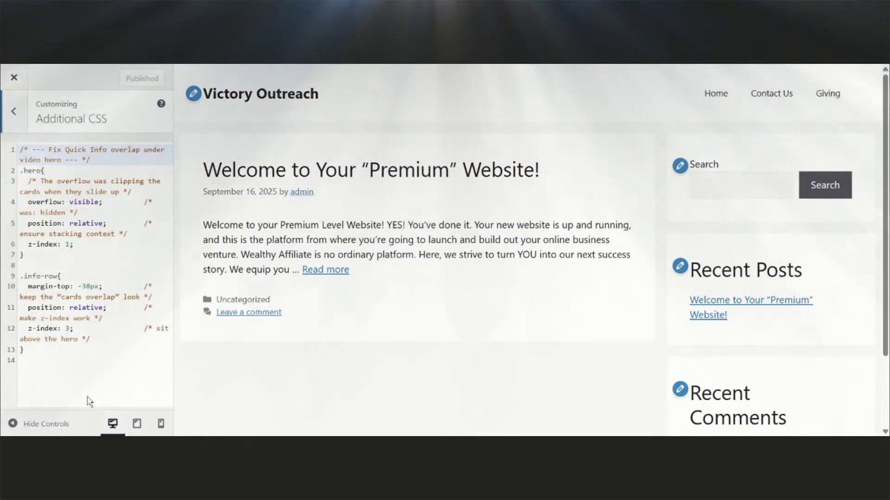
click(21, 361)
text(header nav, header .wp-block-navigation {   display: none !important; })
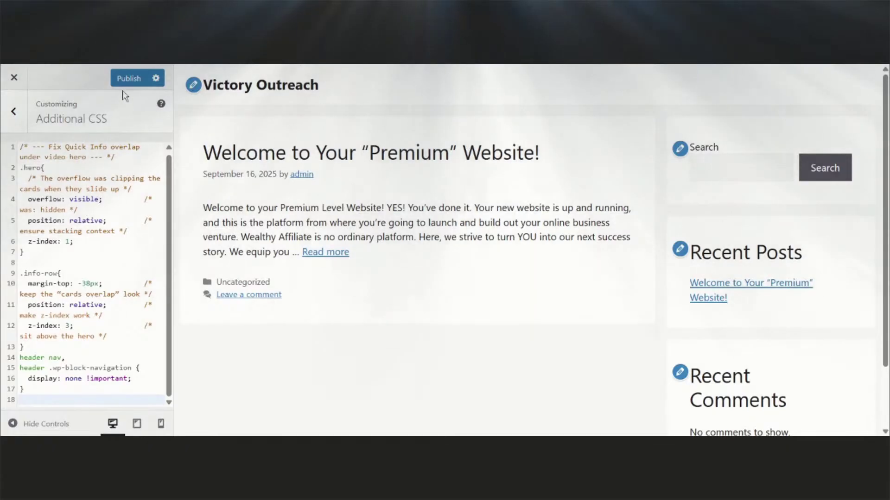
click(132, 79)
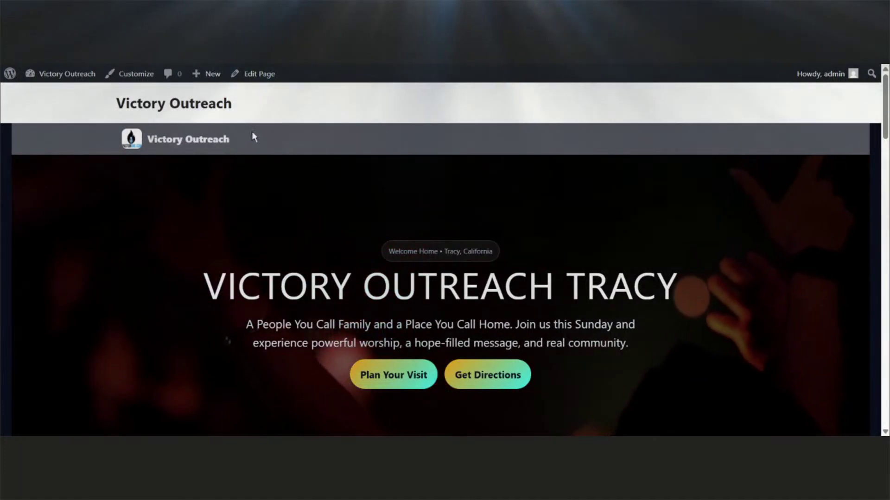
Check the header of the live home page, and remove the added header nav rule from the Additional CSS and publish.
scroll(462, 69, down, 1)
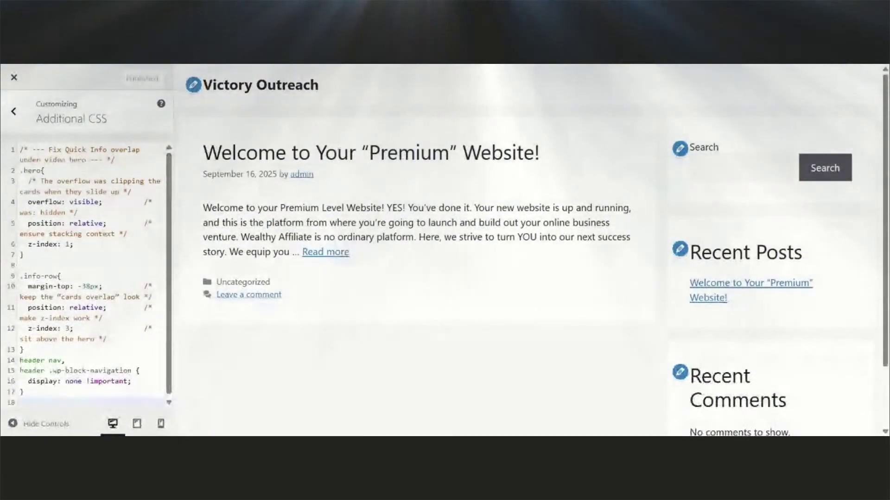
key(BackSpace)
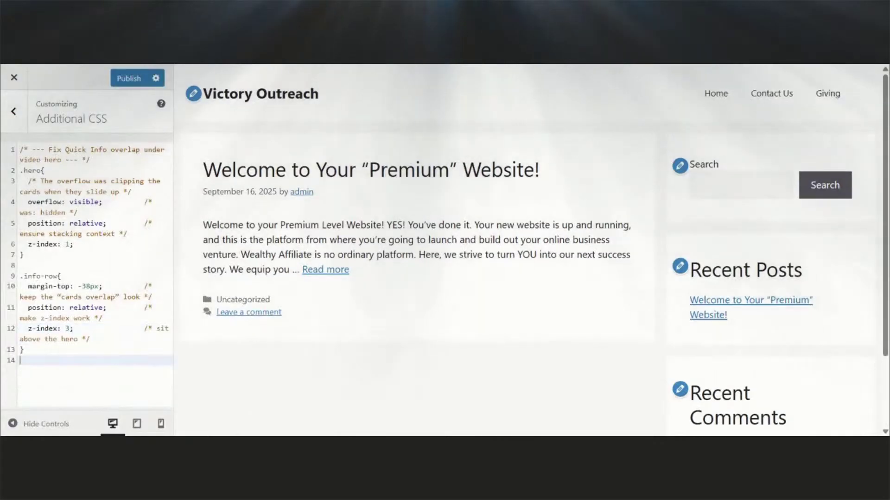
click(139, 79)
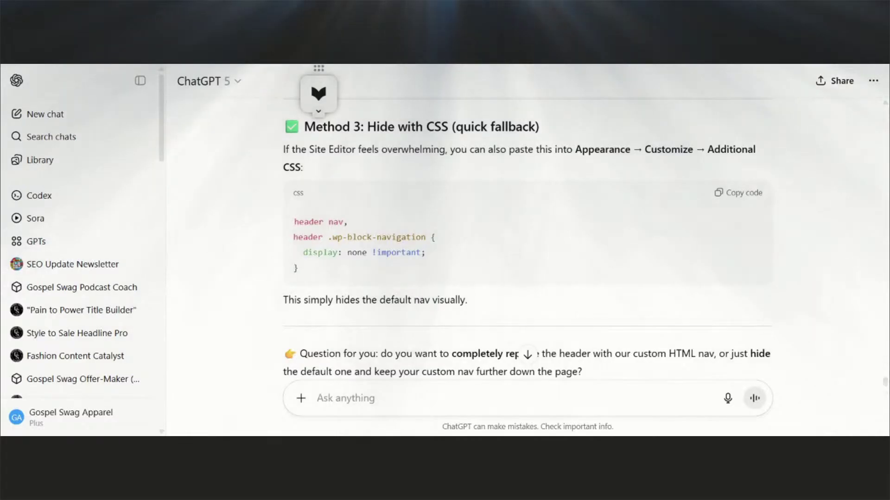
Switch to ChatGPT and send the message "I used method 3 but it also delted our html menu".
text(sut)
key(BackSpace)
key(BackSpace)
text(i)
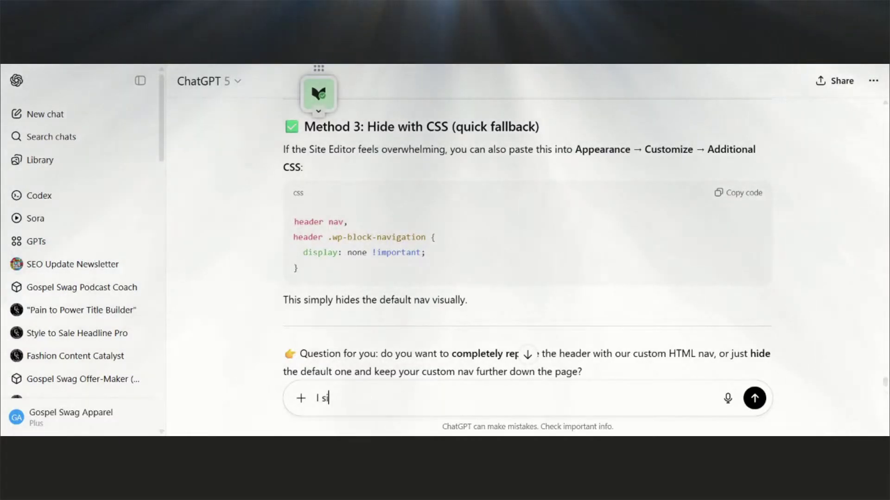
text( usted me)
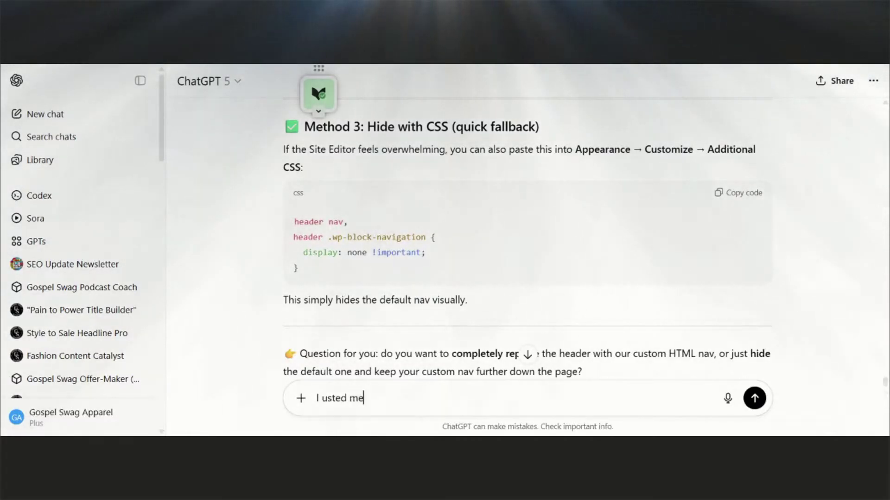
key(BackSpace)
key(BackSpace)
key(BackSpace)
text(me)
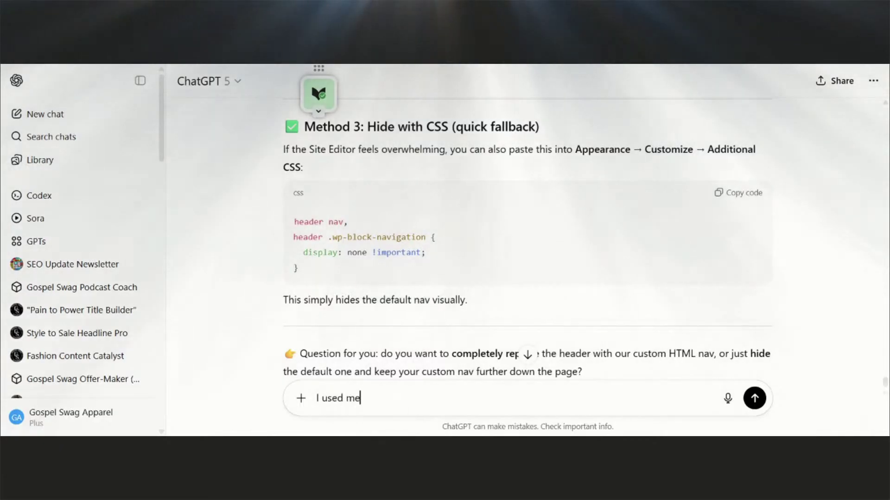
text(thod 3 but)
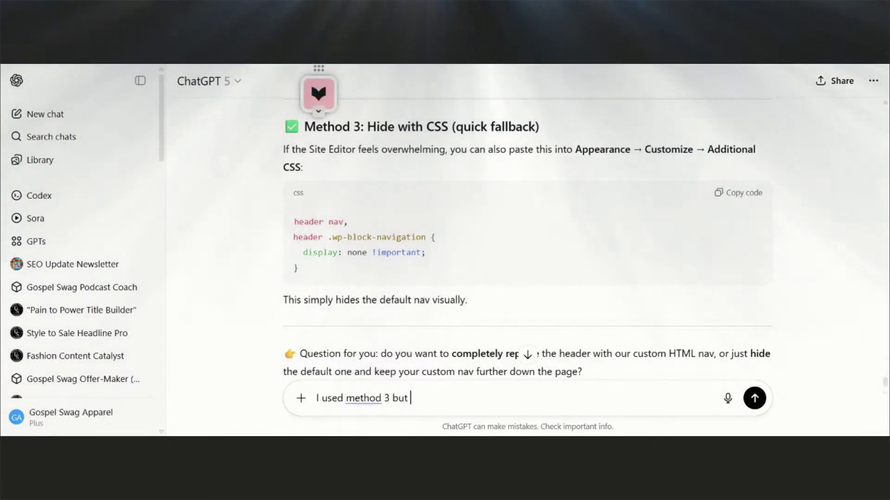
text( it also)
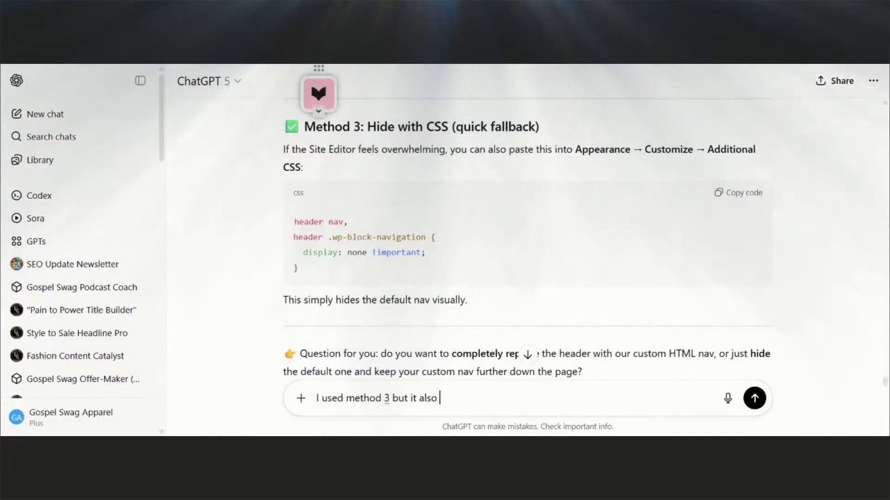
text( delted our)
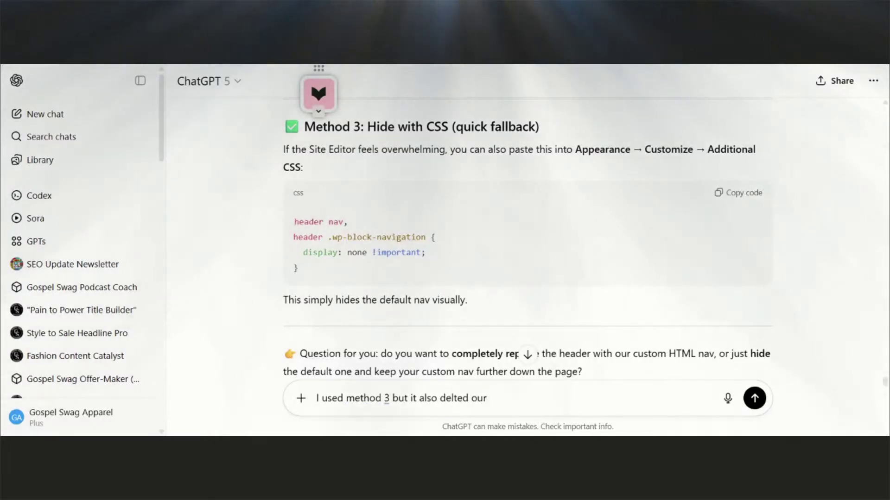
text( html menu)
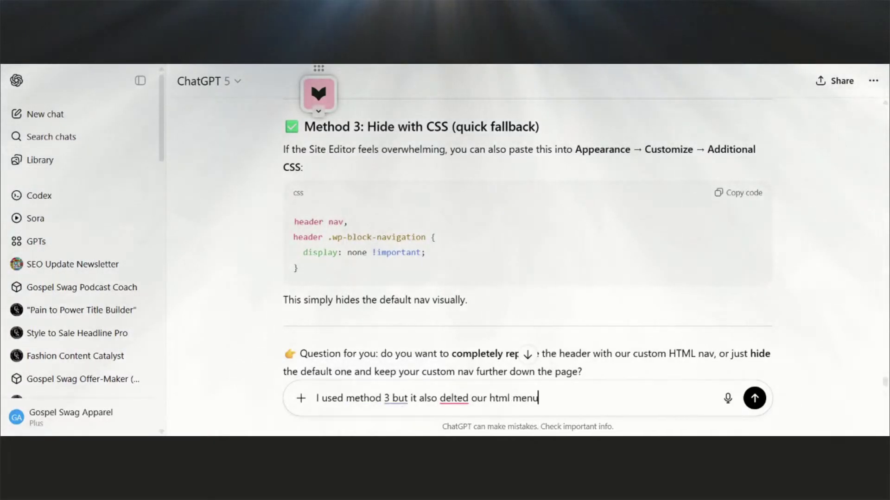
key(Return)
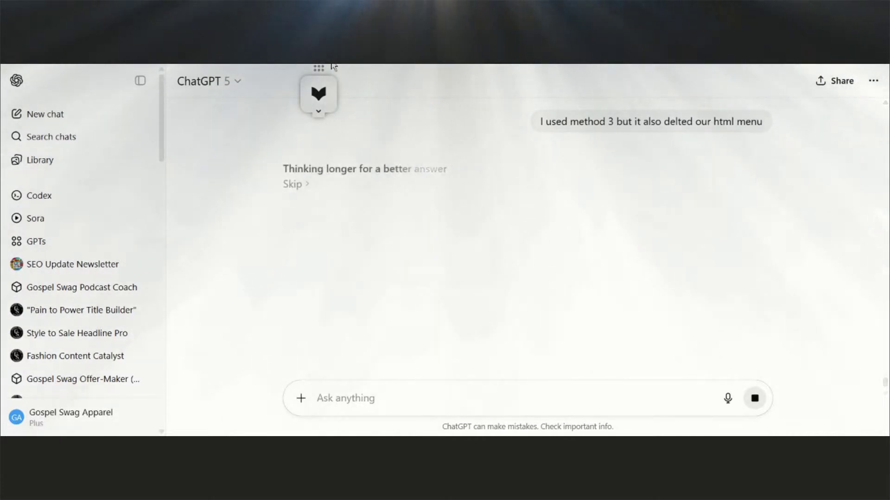
Read ChatGPT's fix, covering the customNav header ID, the targeted CSS rules, the extra-safe alternative and the sanity checklist.
key(alt+Tab)
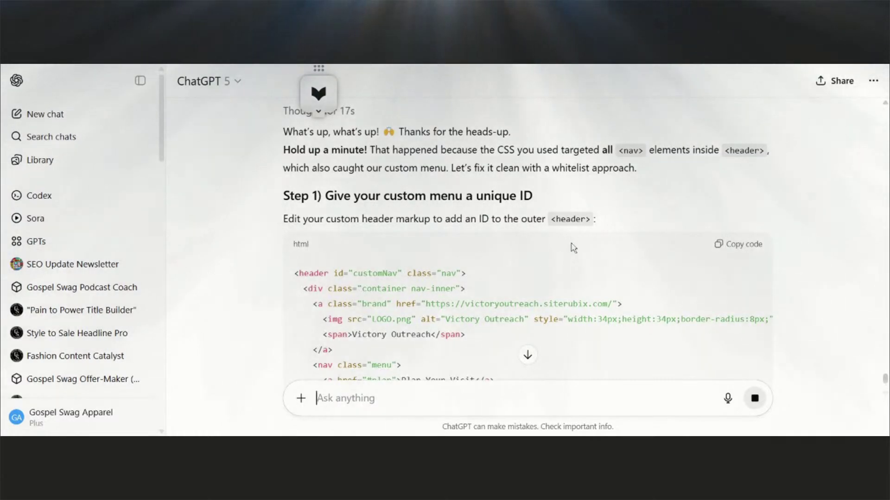
scroll(573, 246, down, 4)
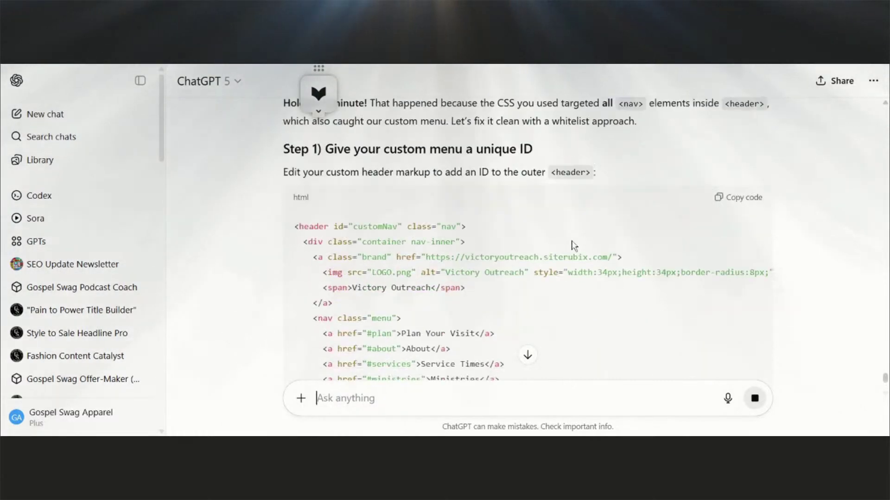
scroll(573, 246, down, 2)
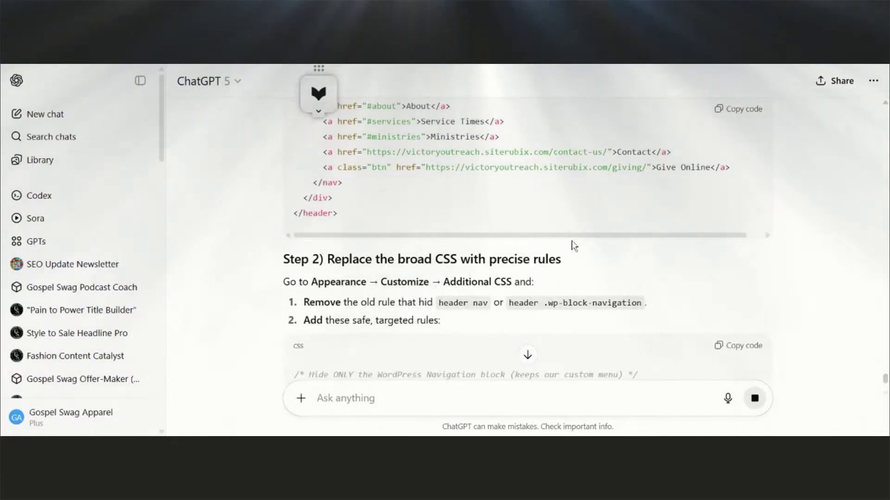
scroll(573, 245, down, 7)
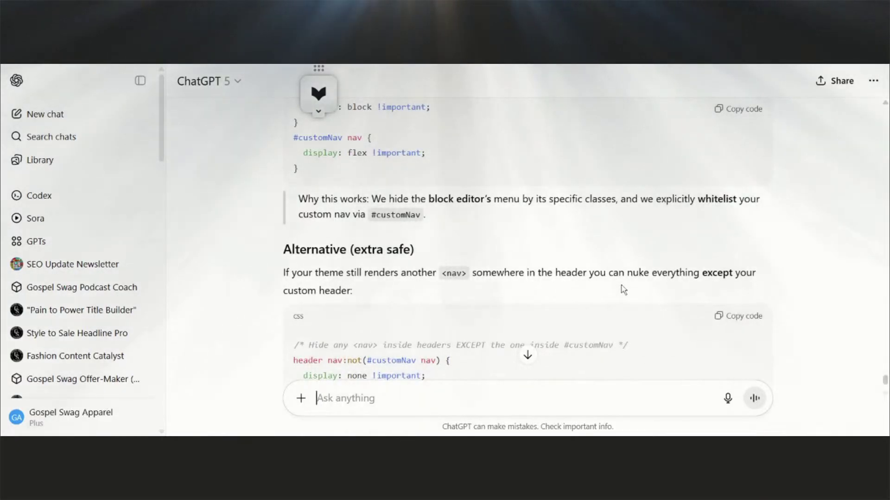
scroll(616, 268, down, 3)
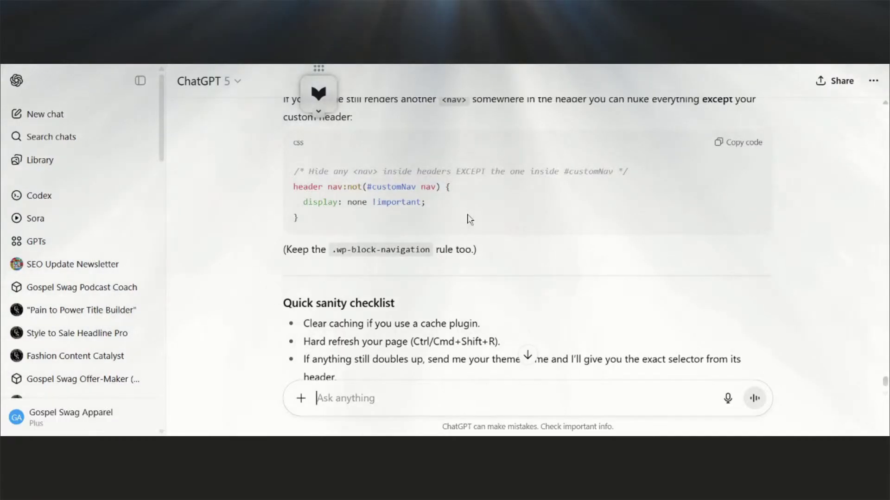
scroll(473, 218, up, 15)
scroll(473, 218, up, 8)
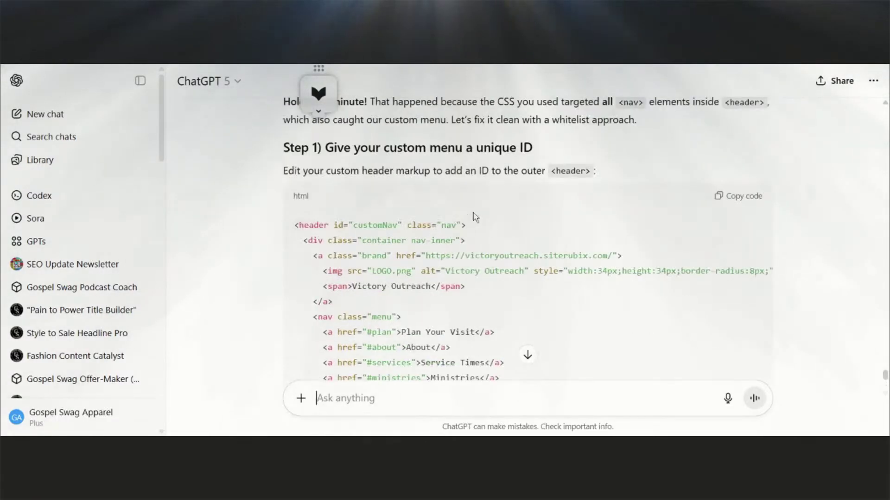
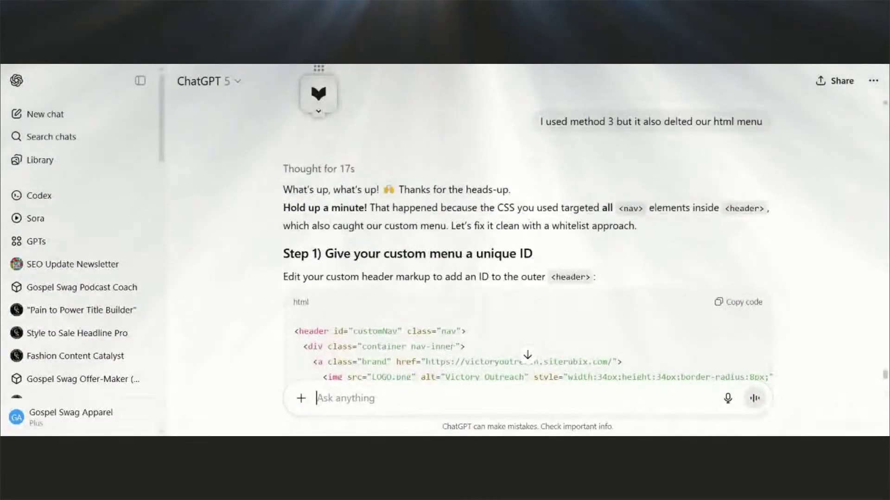
Send ChatGPT the message "can you use the default menu and link the appropriate links in the one we created".
text(can you u)
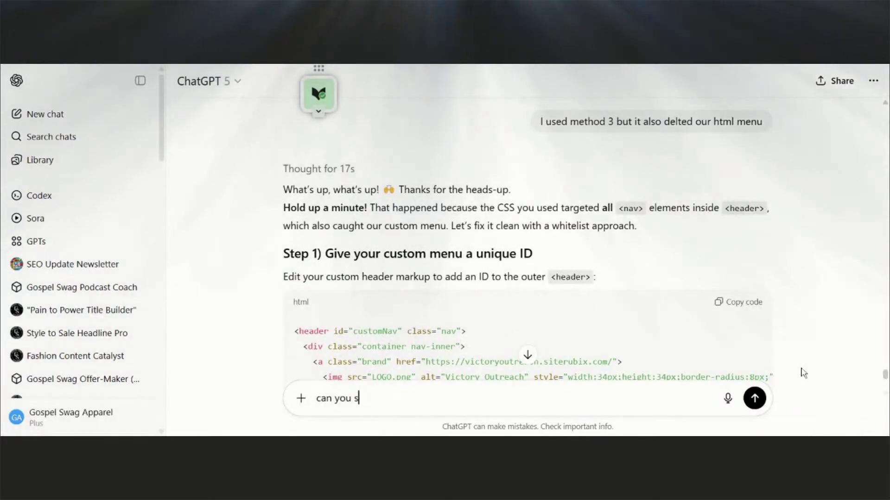
text(se the de)
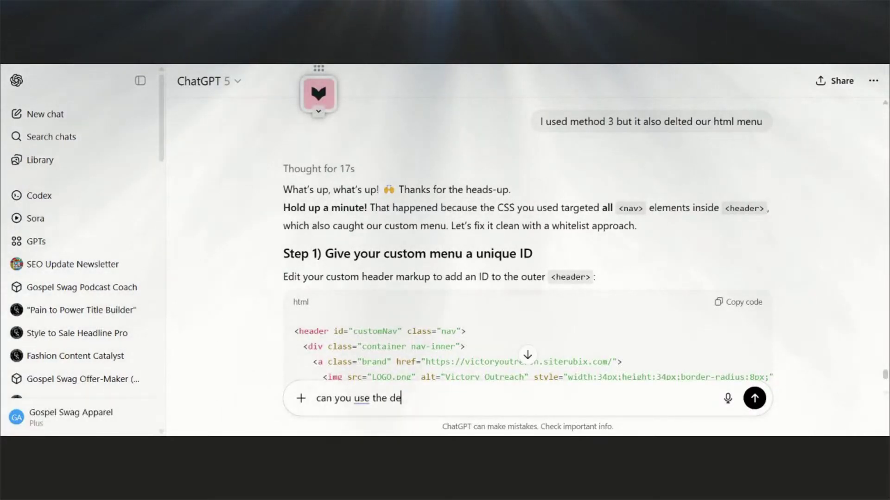
text(g)
key(BackSpace)
text(fau)
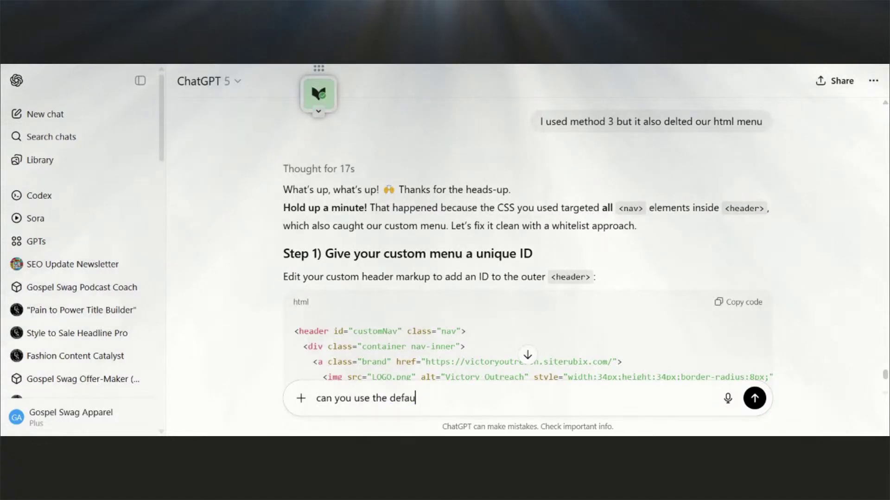
text(lt menu and link t)
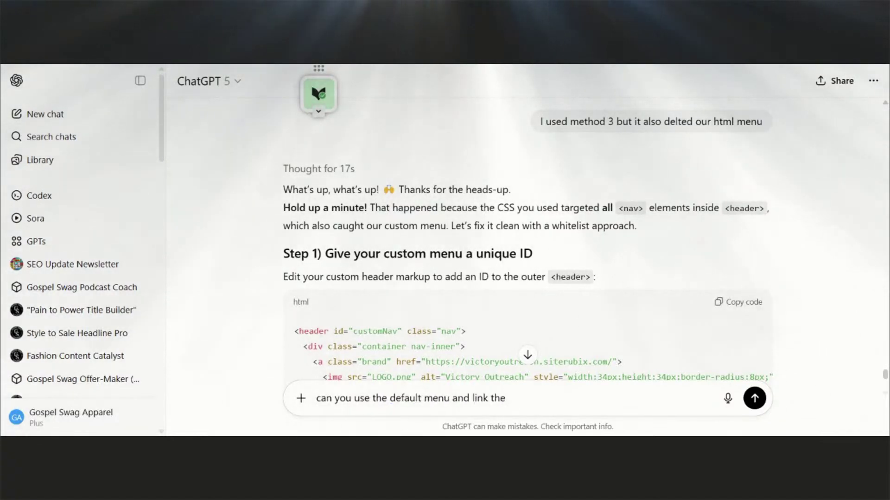
text(he)
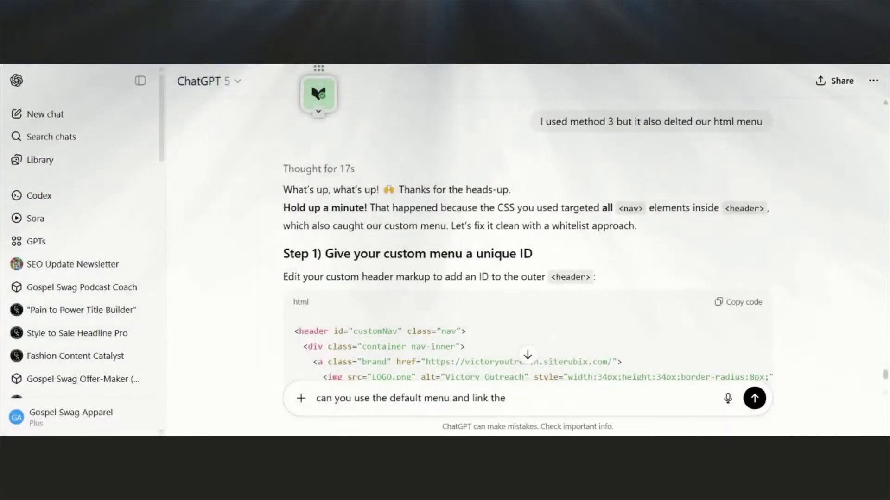
text( approp)
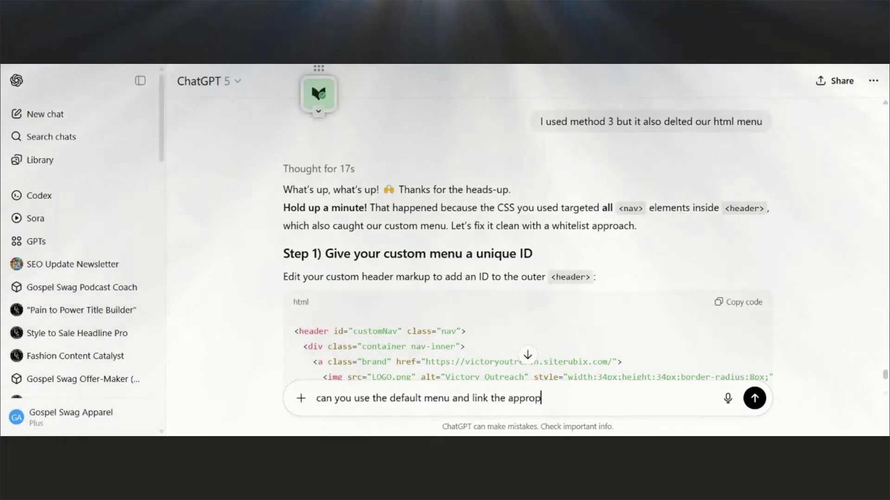
text(riate links i)
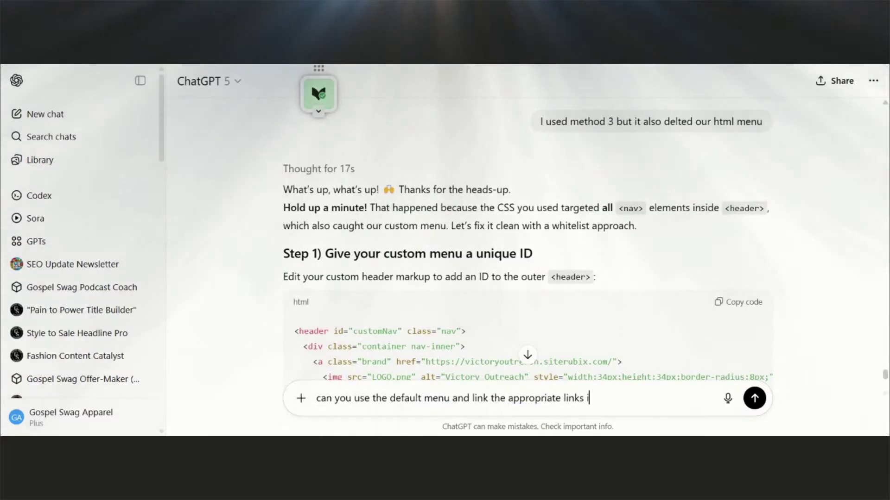
text(n the one we drea)
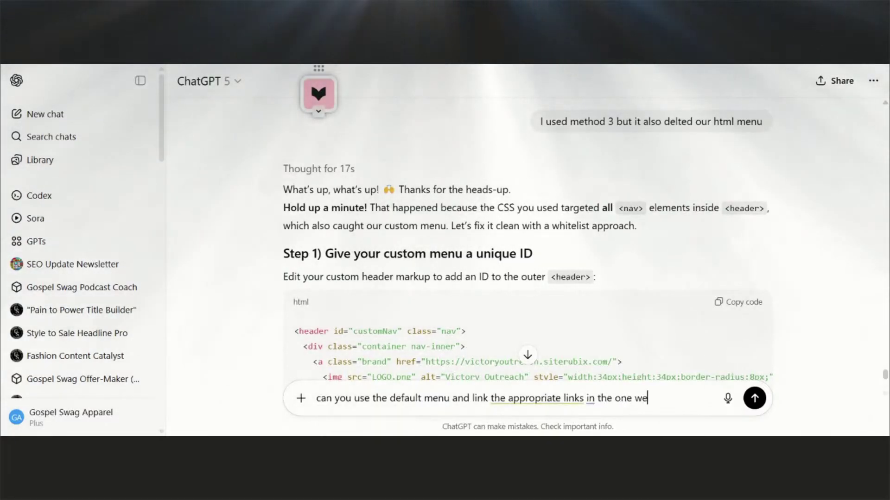
key(BackSpace)
key(BackSpace)
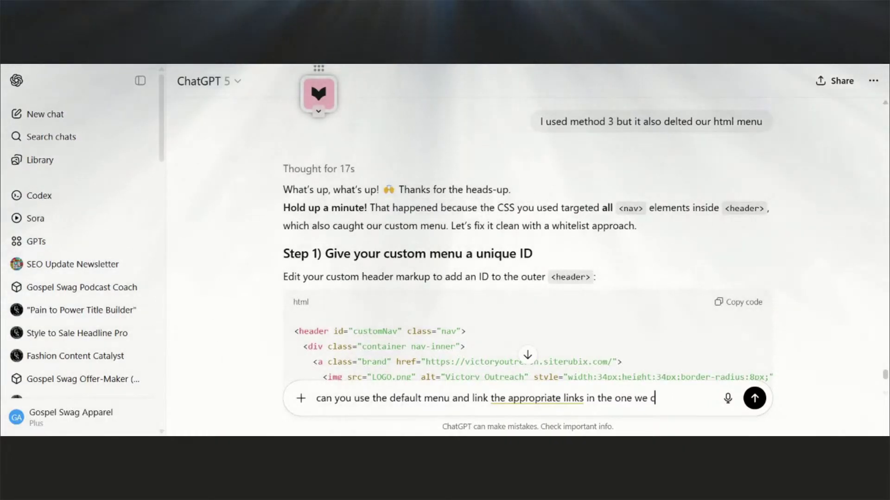
text(reated)
key(Return)
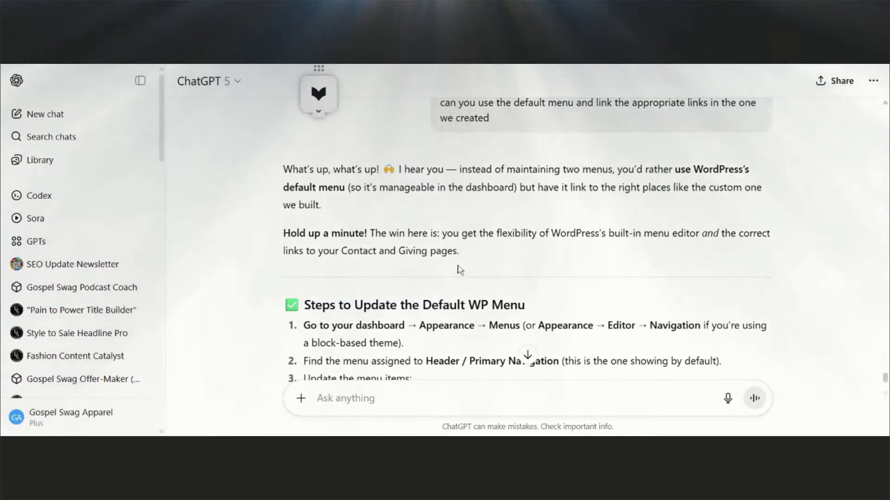
Read ChatGPT's steps for updating the default WordPress menu, including the link target listed for each menu item.
scroll(441, 272, down, 3)
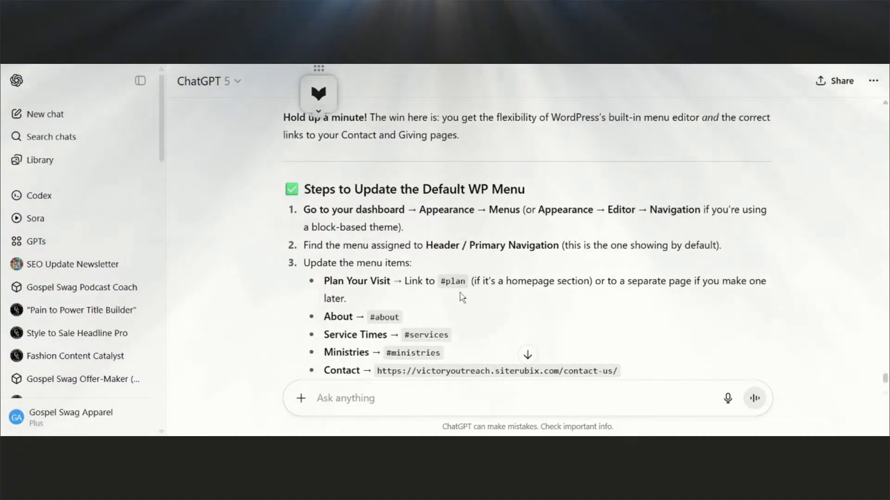
scroll(462, 297, down, 3)
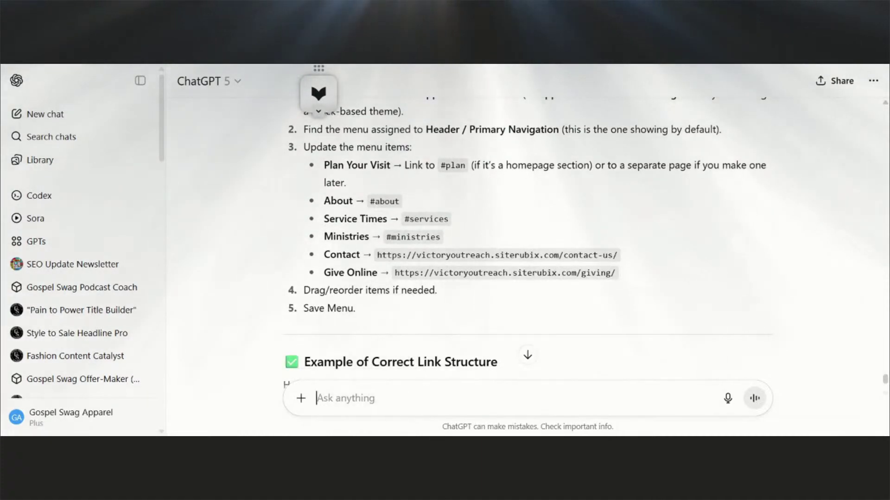
scroll(524, 352, down, 3)
scroll(524, 352, up, 3)
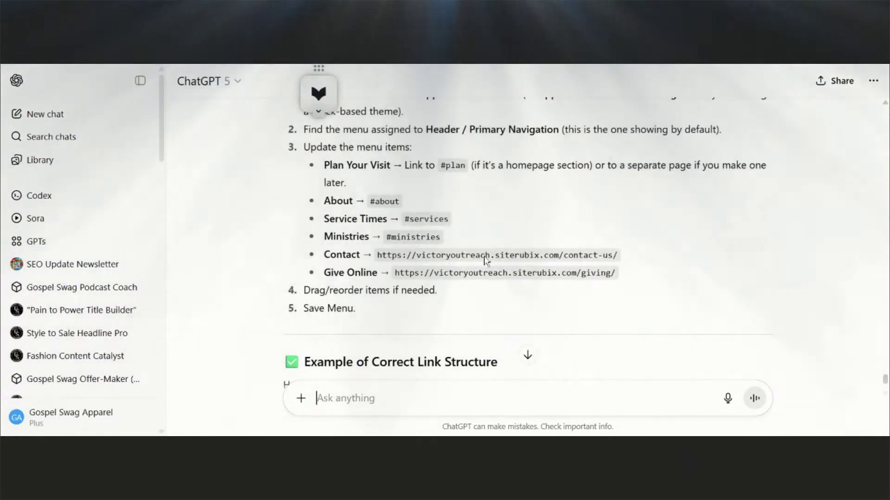
scroll(441, 198, up, 2)
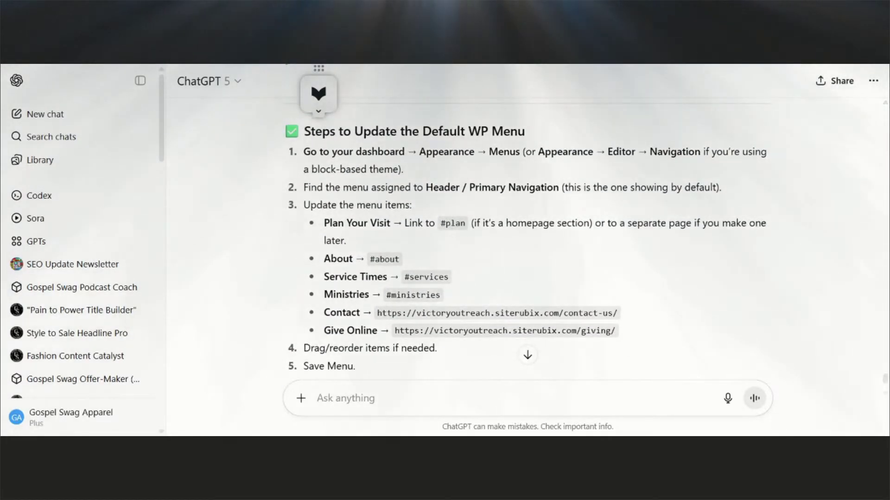
Switch to the WordPress Menus page and name the new menu Header.
key(alt+Tab)
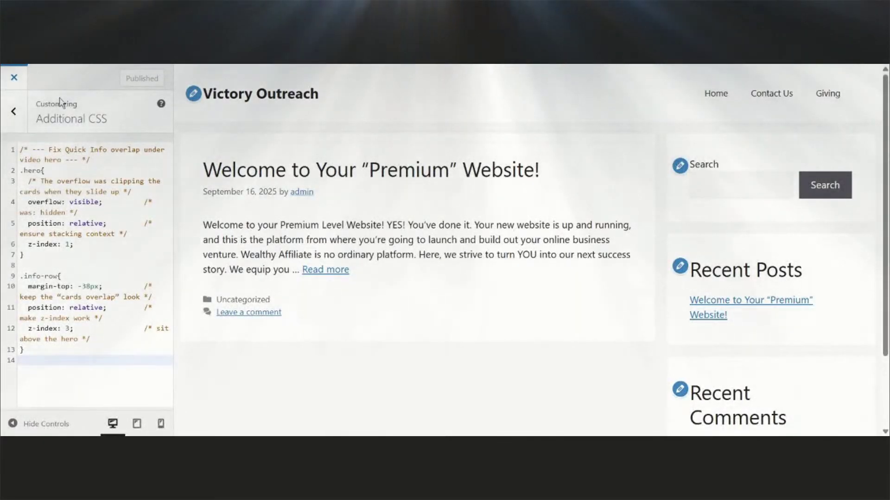
key(alt+Tab)
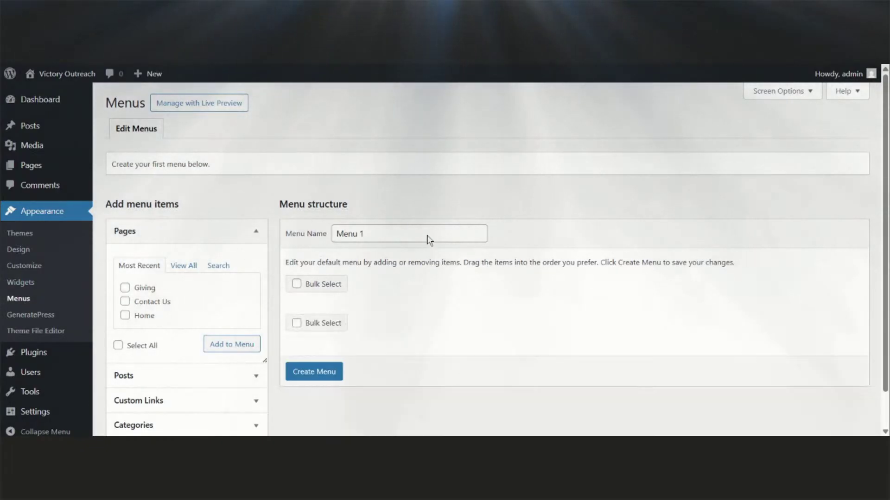
scroll(427, 241, down, 1)
triple_click(414, 199)
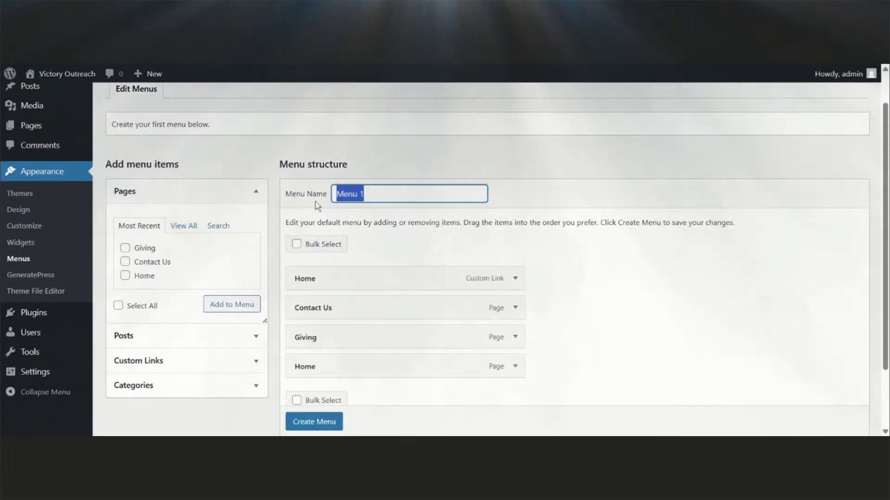
text(Header)
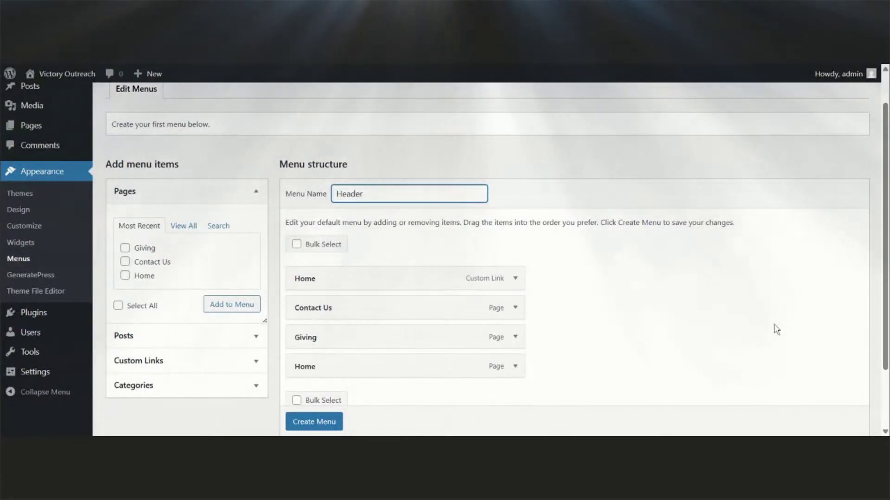
click(744, 298)
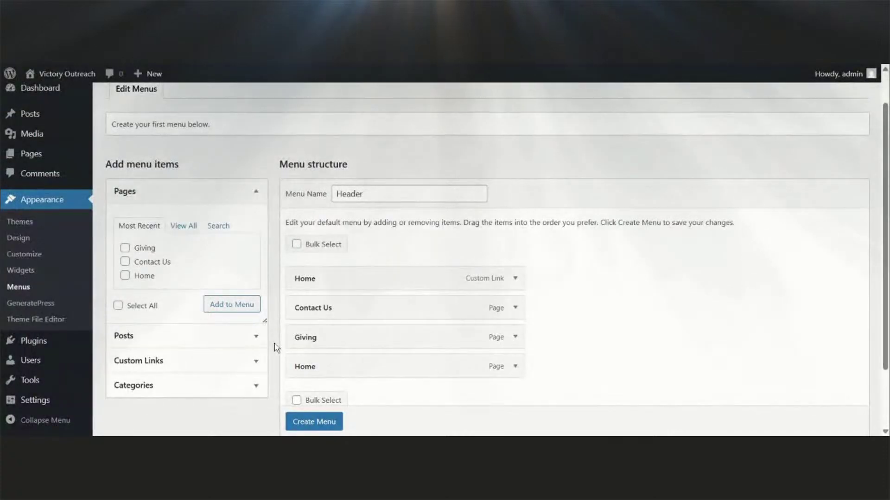
Add a custom link to the Header menu with the URL #plan and the link text "Plan your visit".
scroll(215, 263, down, 1)
click(186, 168)
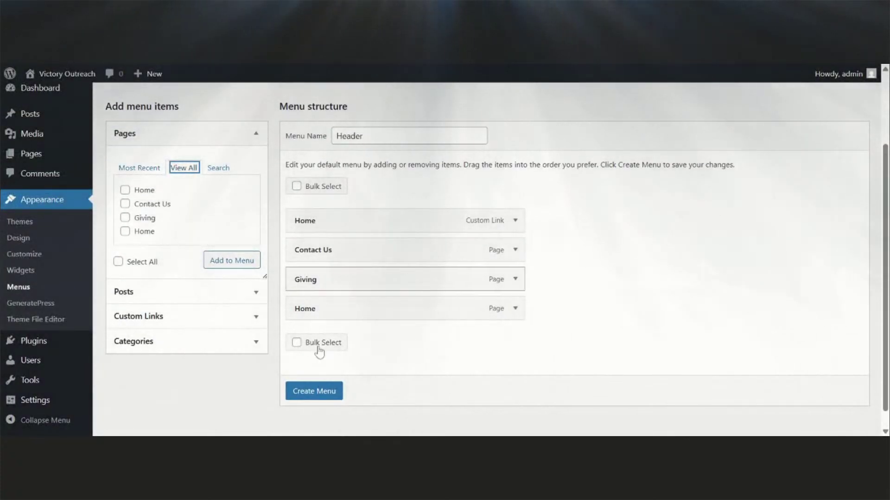
click(214, 316)
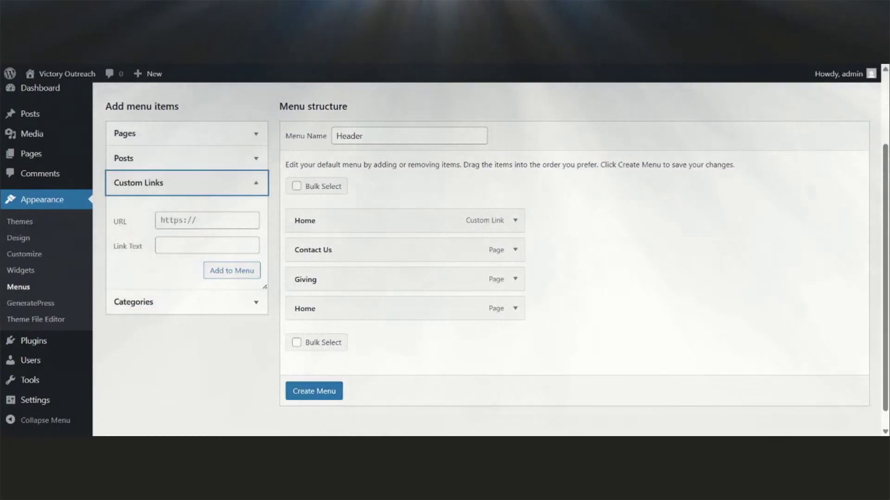
click(207, 220)
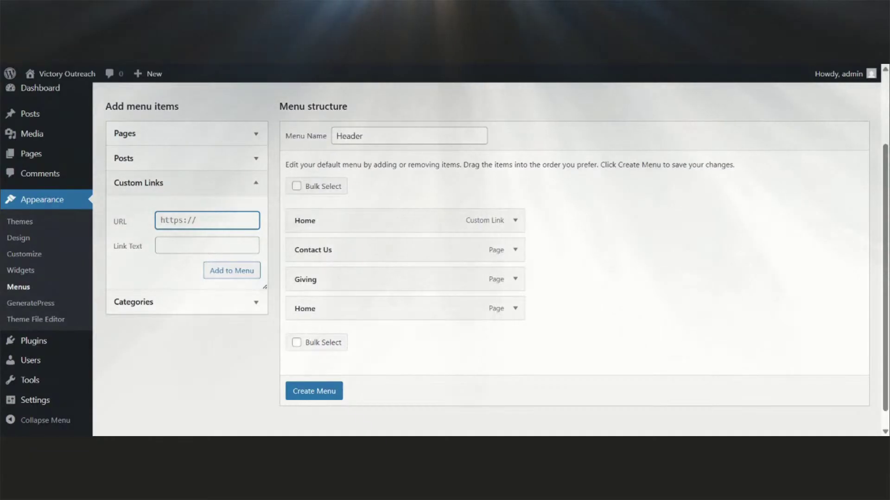
text(#plan)
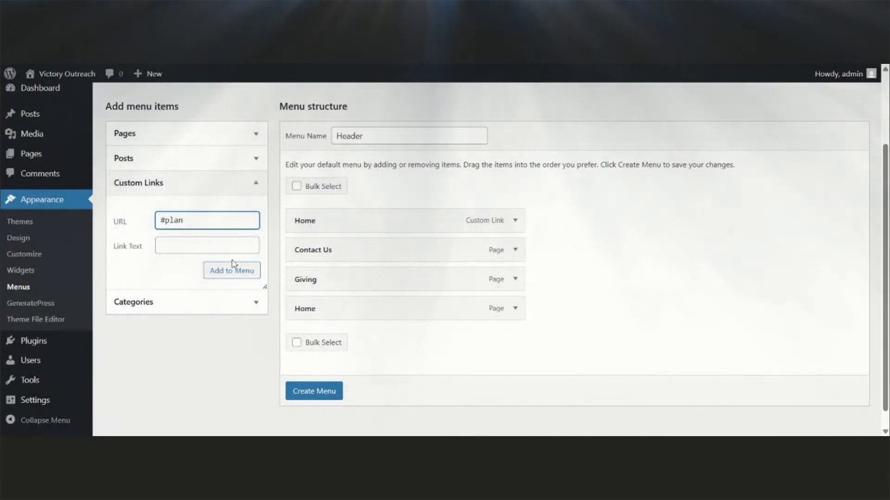
key(Tab)
text(Plan)
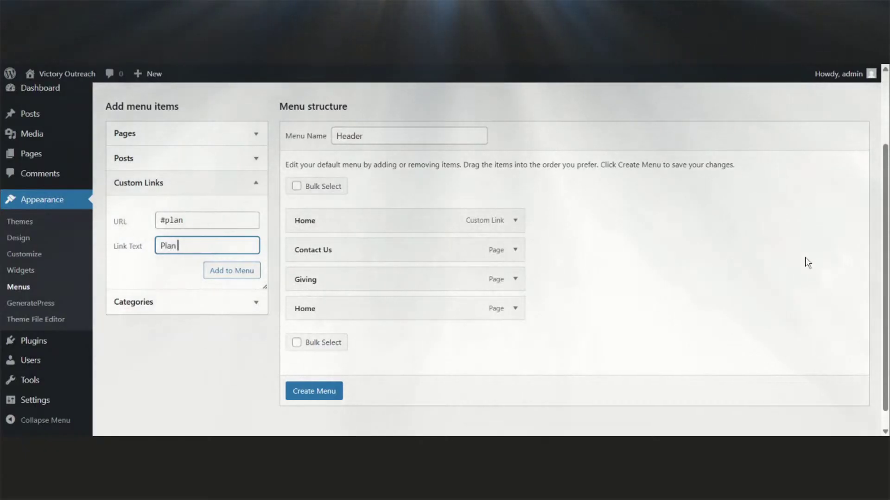
text( your visit)
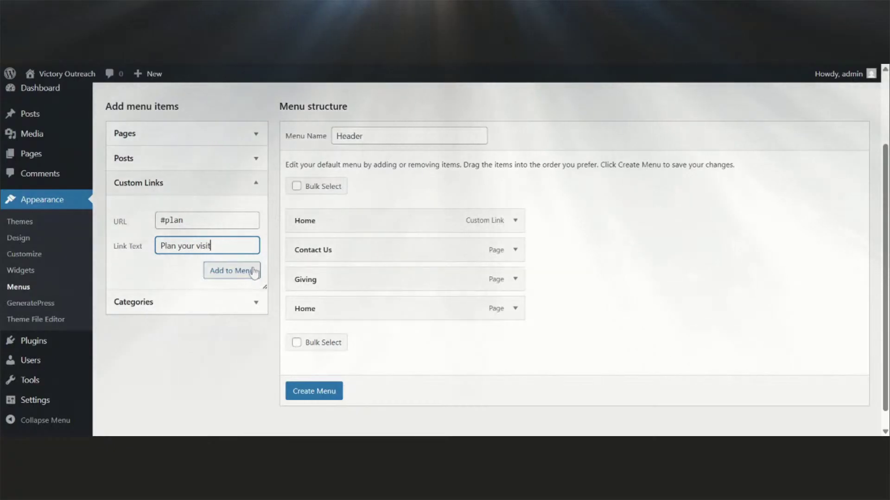
click(232, 271)
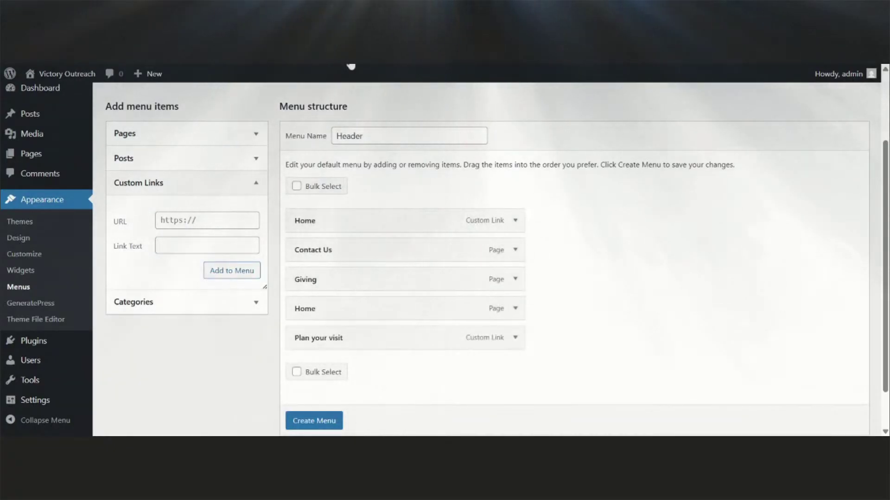
Look up the next link in ChatGPT, and fill in a WordPress custom link with URL #about and text "About Us".
key(alt+Tab)
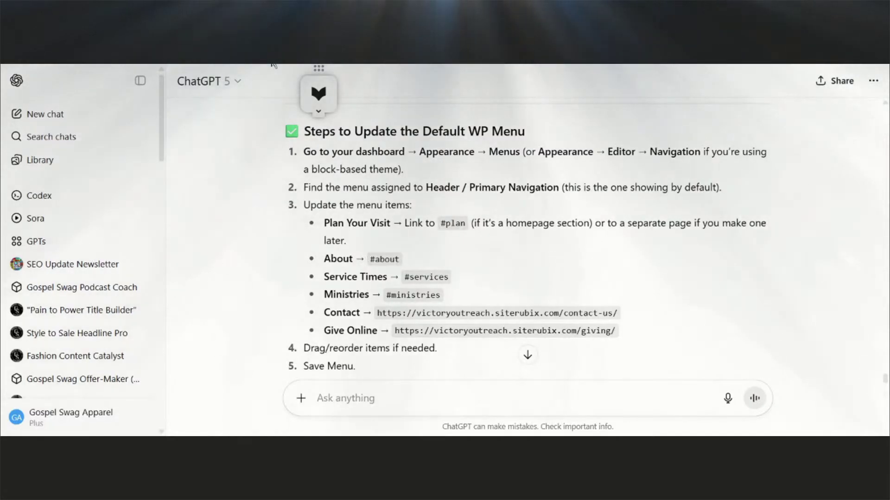
key(alt+Tab)
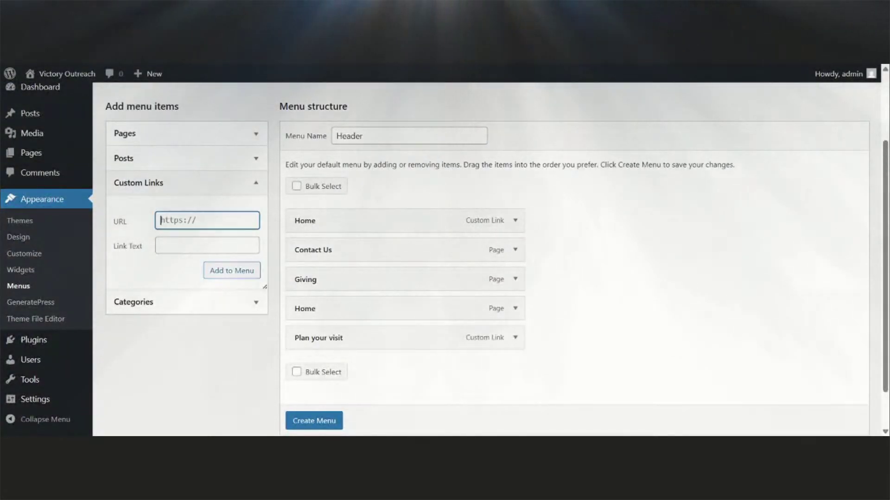
text(#about)
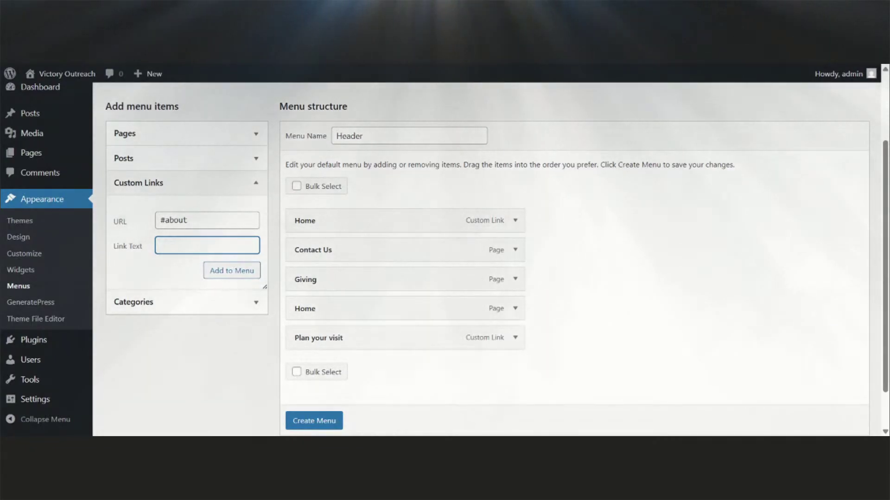
text(A)
key(BackSpace)
key(BackSpace)
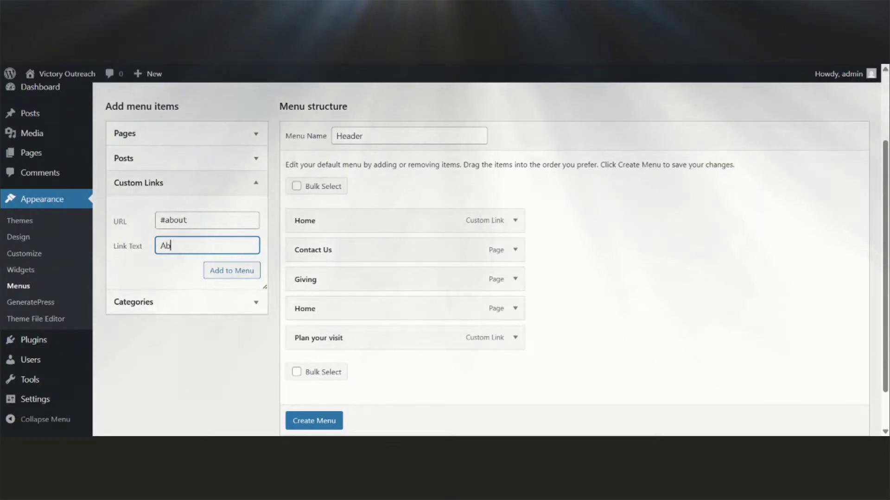
text(bout Us)
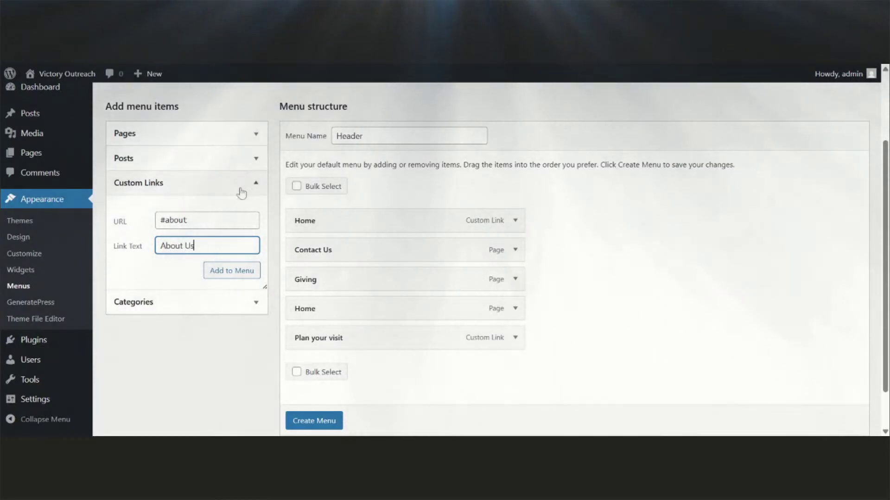
Create the Header menu and look over its item list.
scroll(227, 332, down, 1)
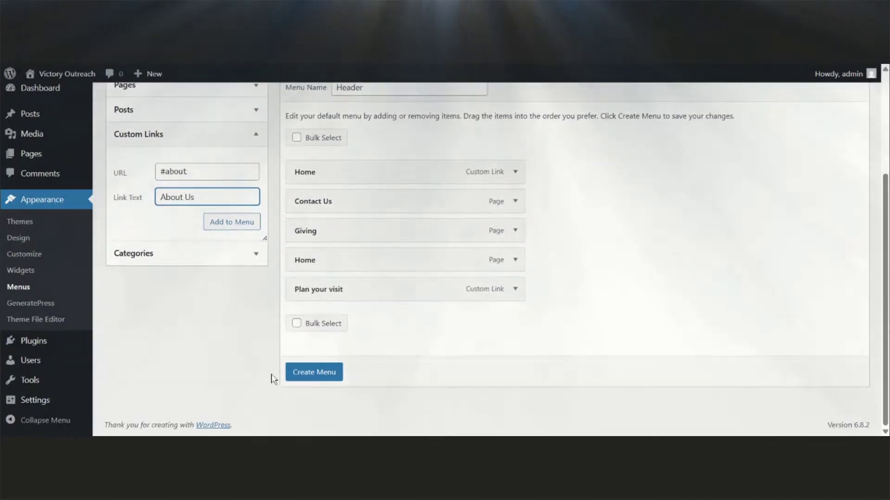
click(318, 373)
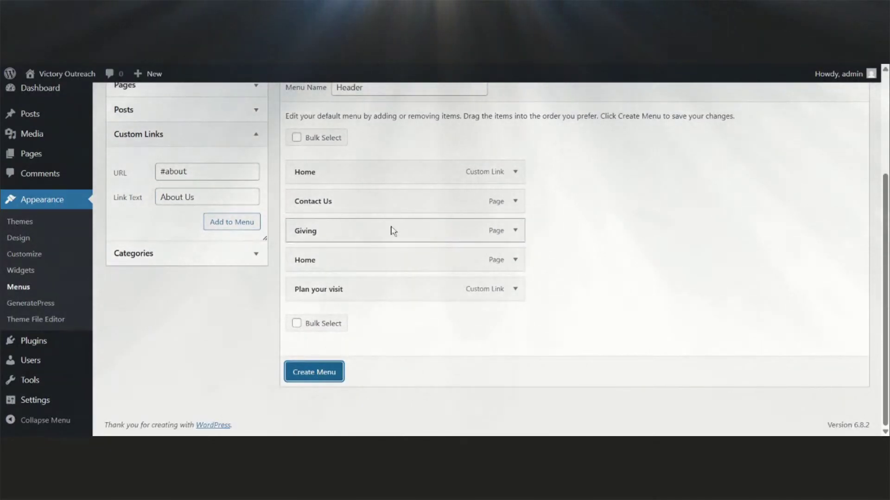
scroll(328, 276, down, 4)
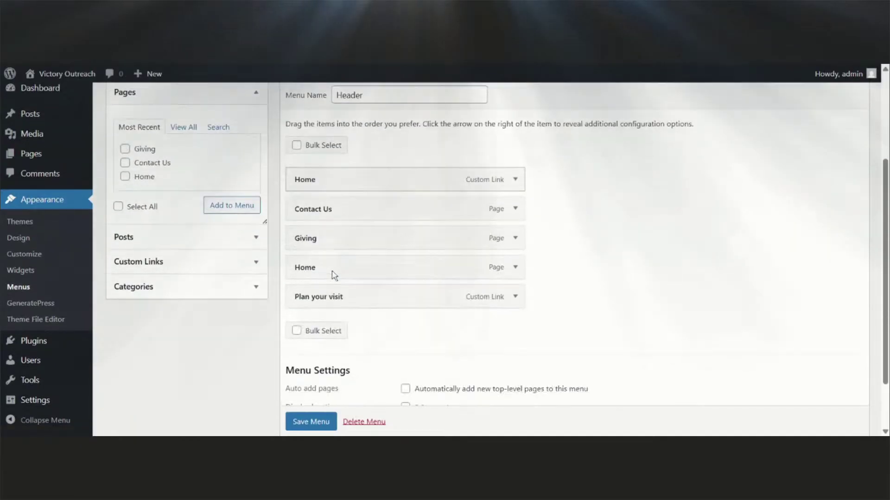
scroll(332, 272, up, 3)
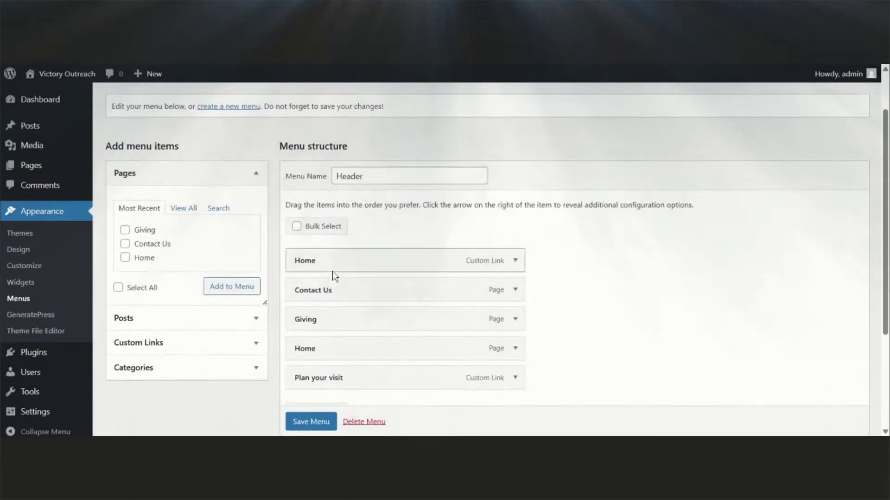
Inspect the settings of the two Home items in the Header menu structure, the custom link and the page.
scroll(332, 269, down, 1)
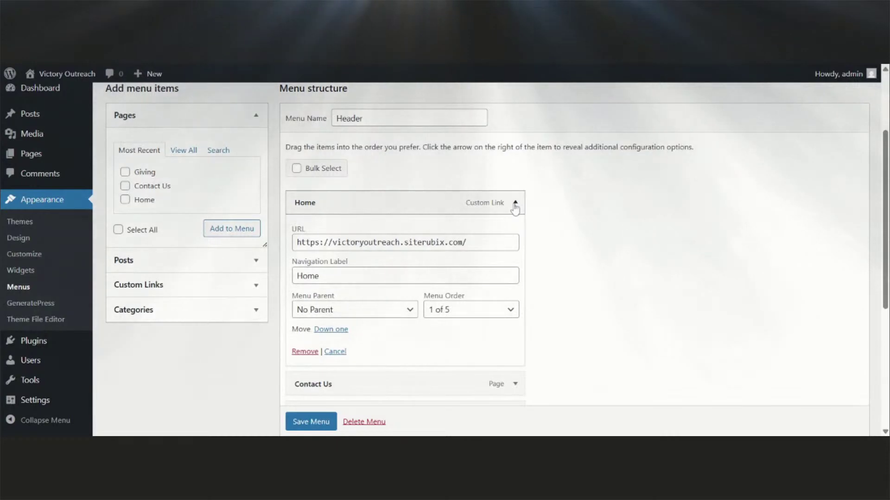
click(515, 205)
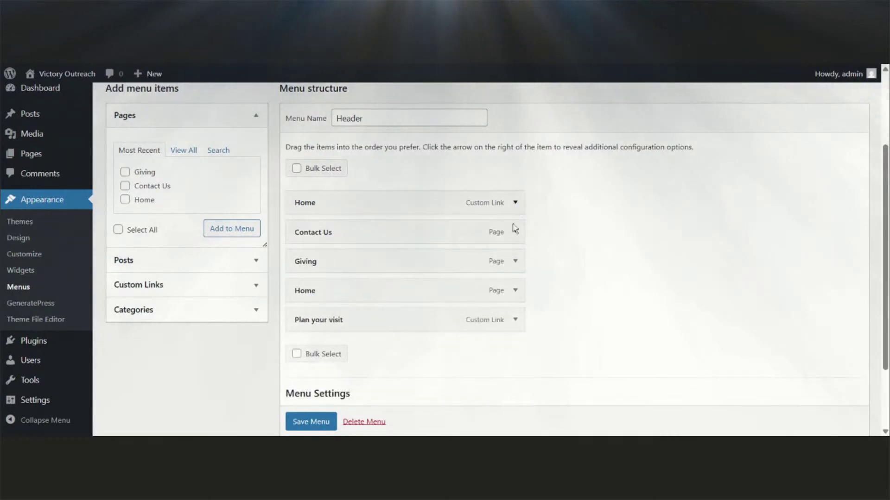
click(514, 290)
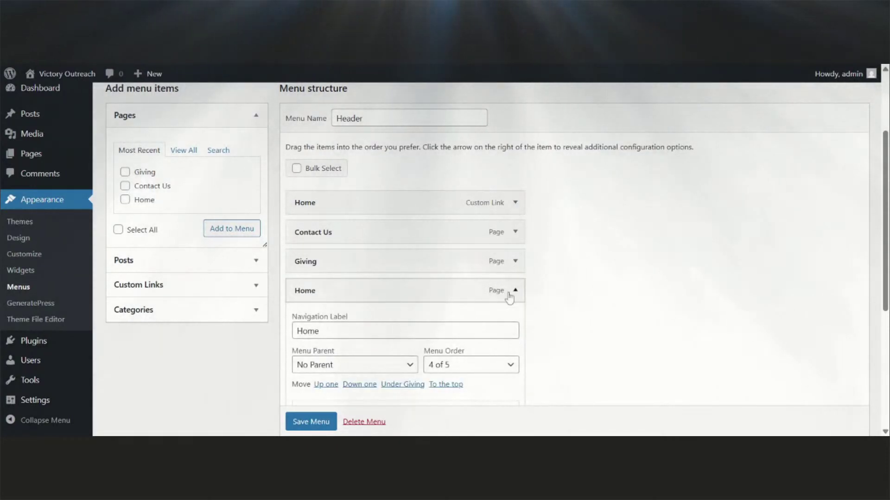
click(513, 291)
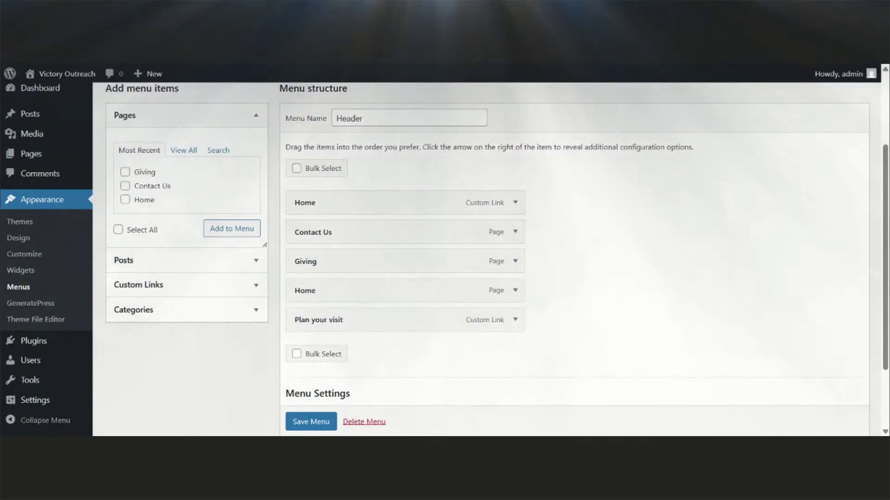
Look up the service times link in ChatGPT, and add a custom link with URL #services and text "Services" to the Header menu.
click(528, 64)
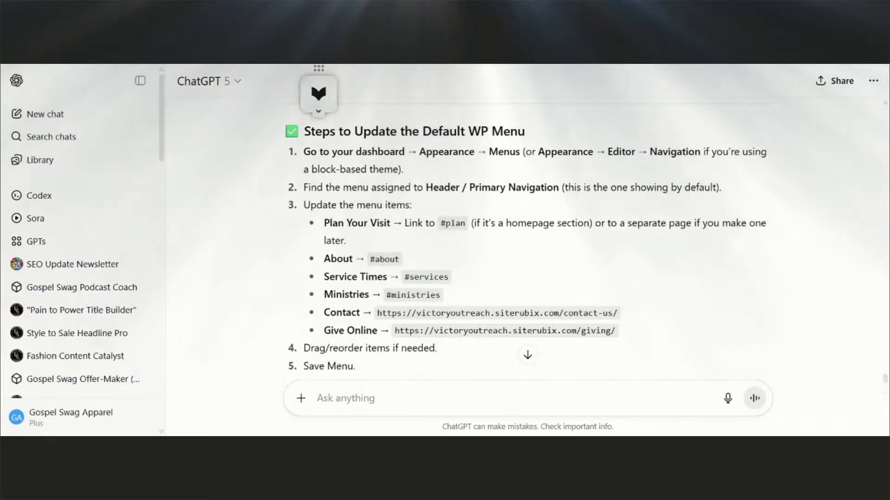
key(alt+Tab)
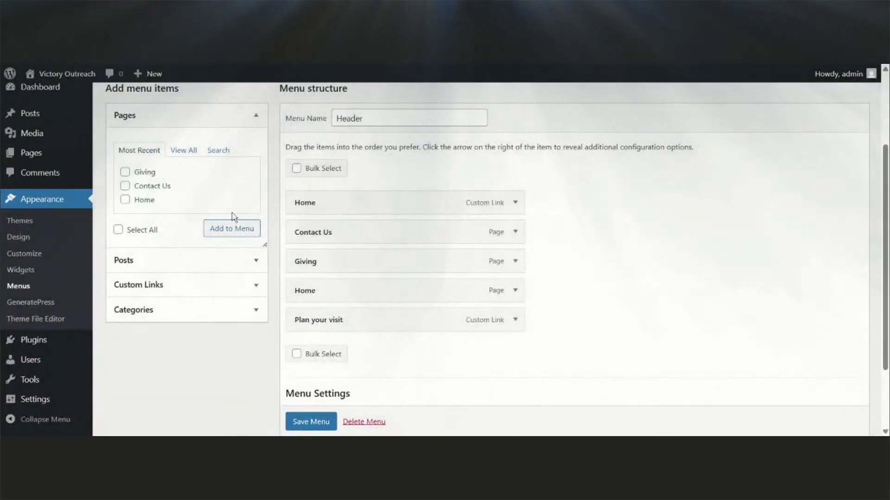
click(194, 288)
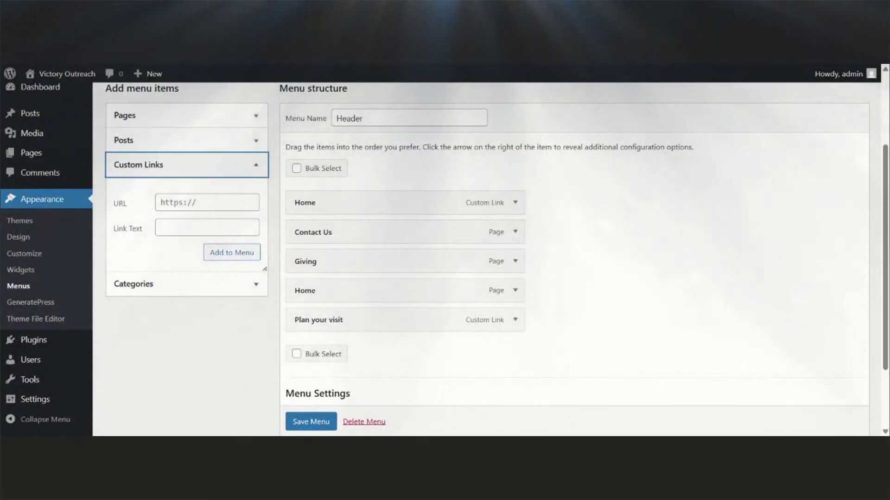
text(#)
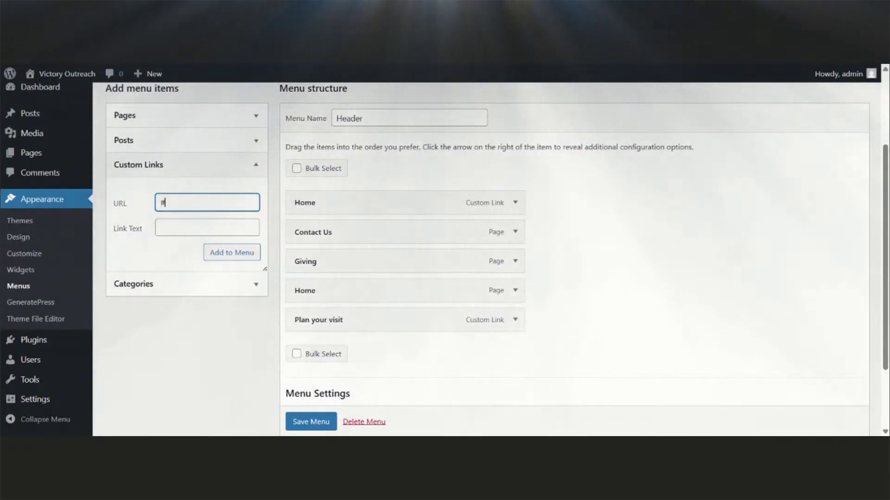
text(services)
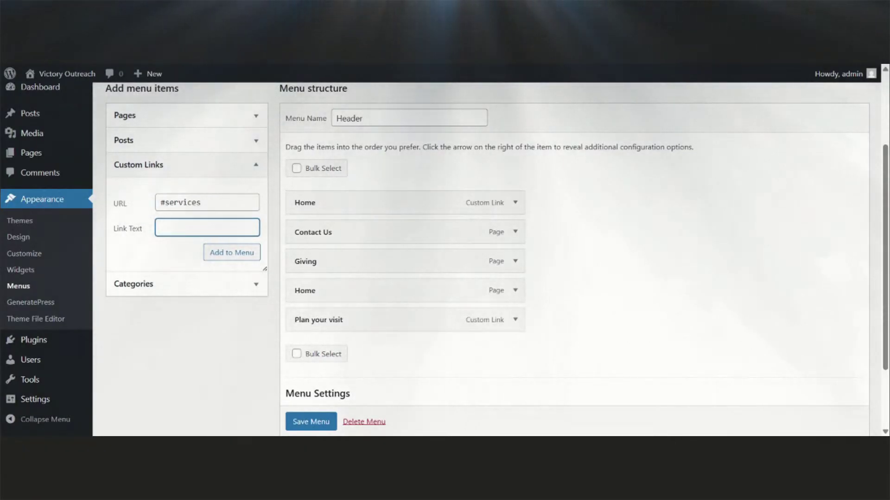
text(Service)
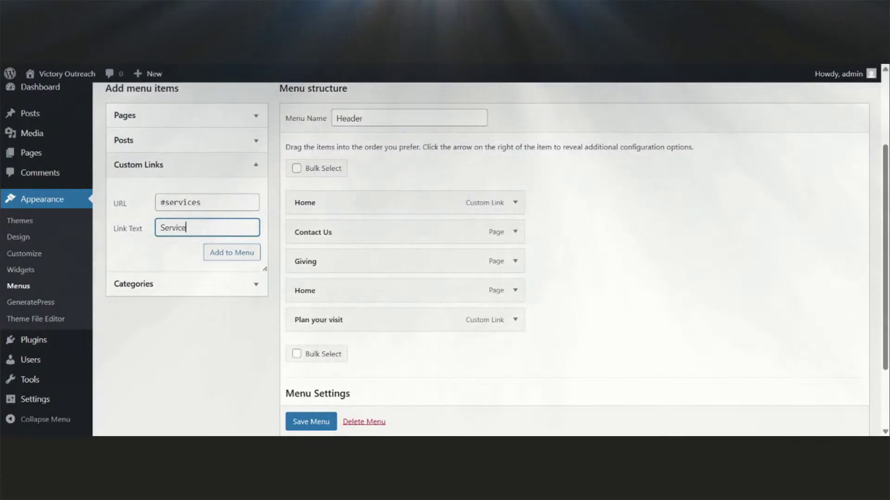
text(s)
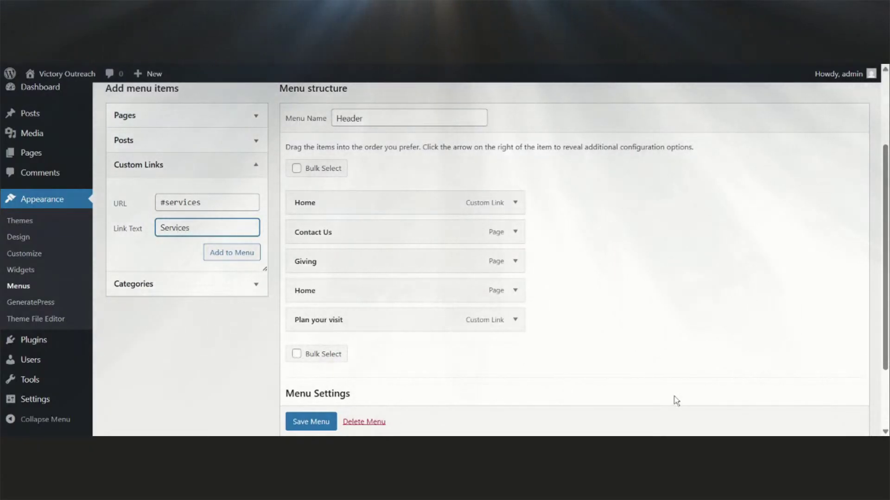
click(249, 259)
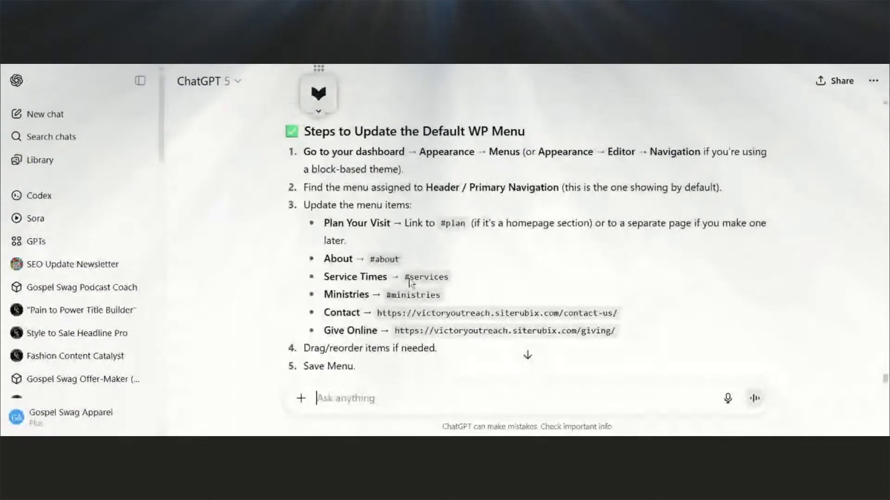
Check the Contact page URL in ChatGPT's menu steps and inspect the Contact Us item in the WordPress Header menu.
drag(377, 313, 621, 321)
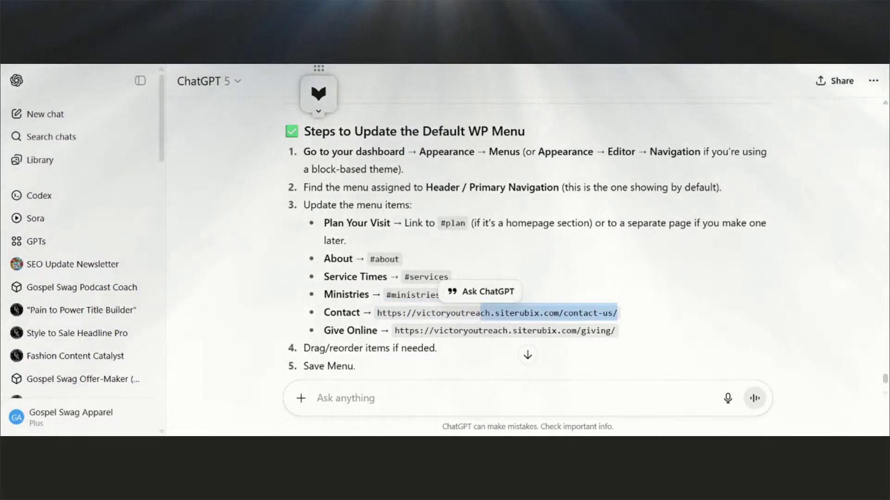
drag(544, 314, 417, 314)
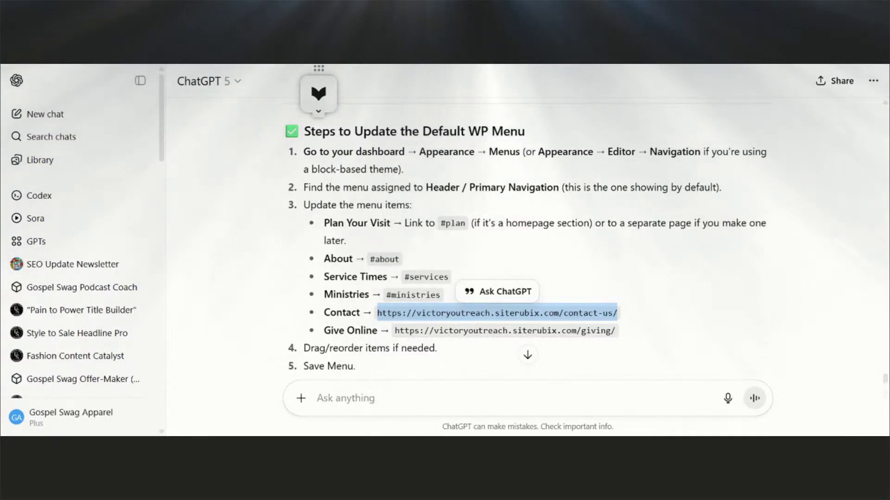
key(alt+Tab)
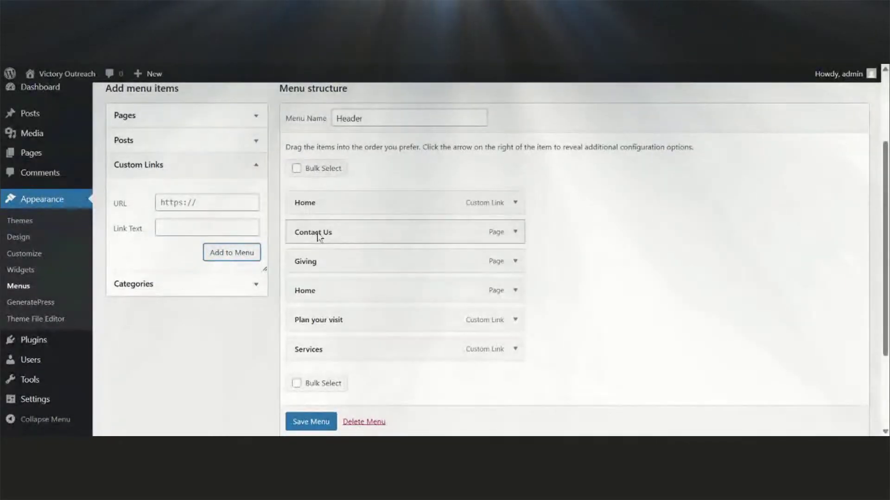
click(514, 232)
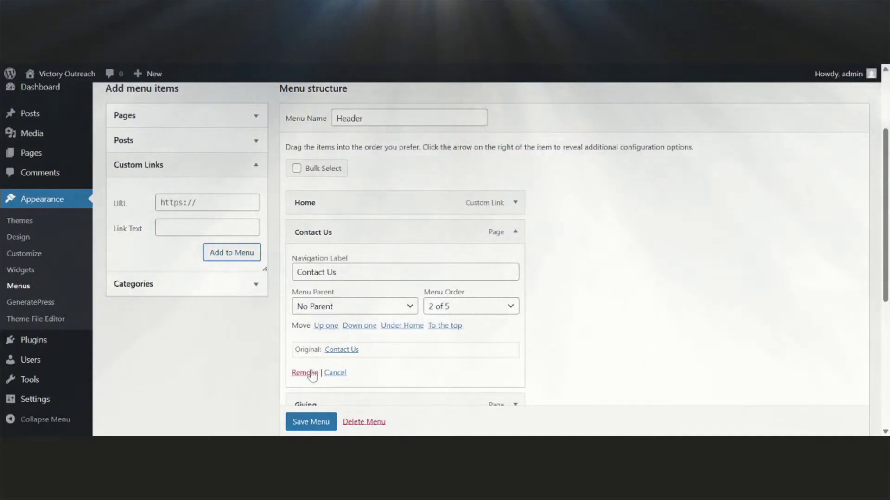
click(515, 232)
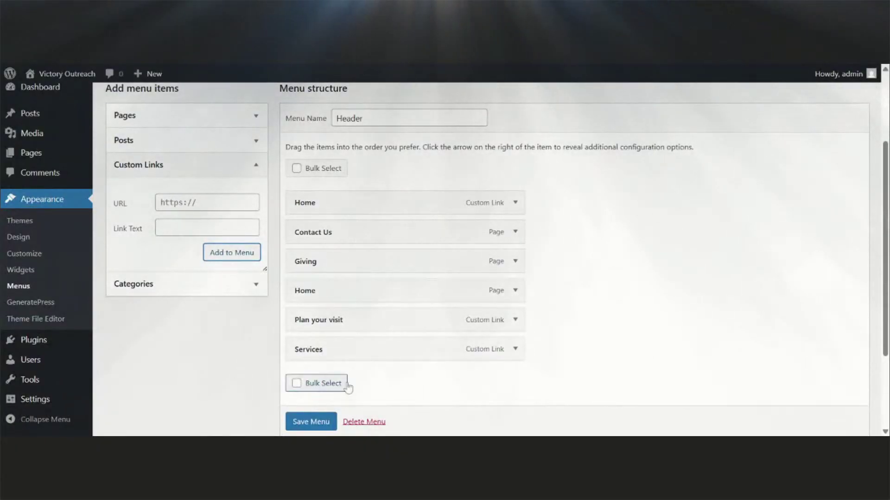
Save the Header menu with Primary Menu as its display location, and test its first Home link on the reloaded live site.
scroll(327, 412, down, 1)
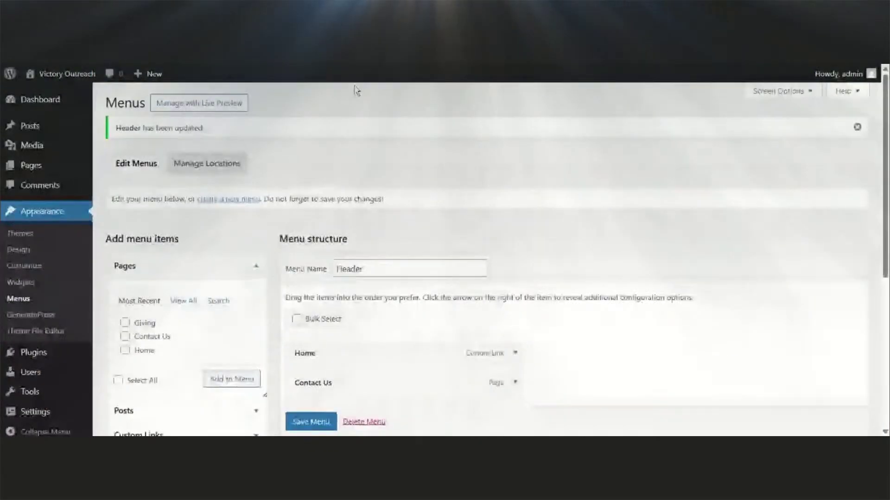
scroll(374, 345, down, 5)
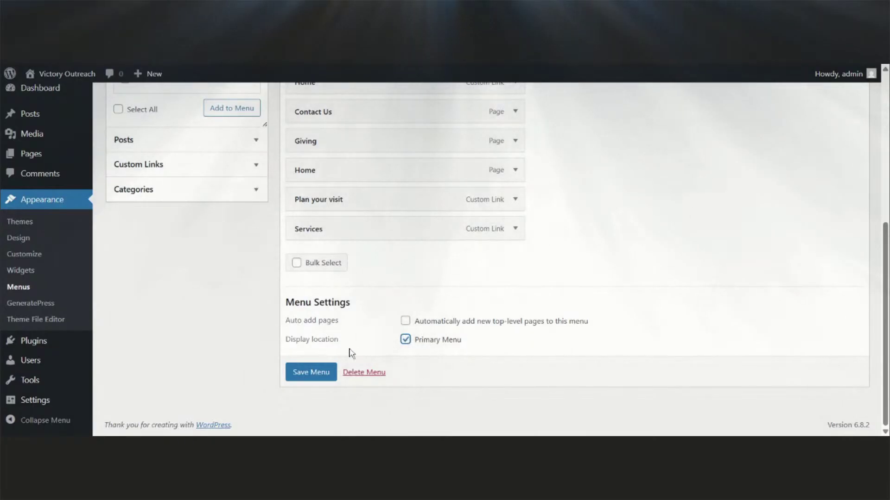
click(324, 378)
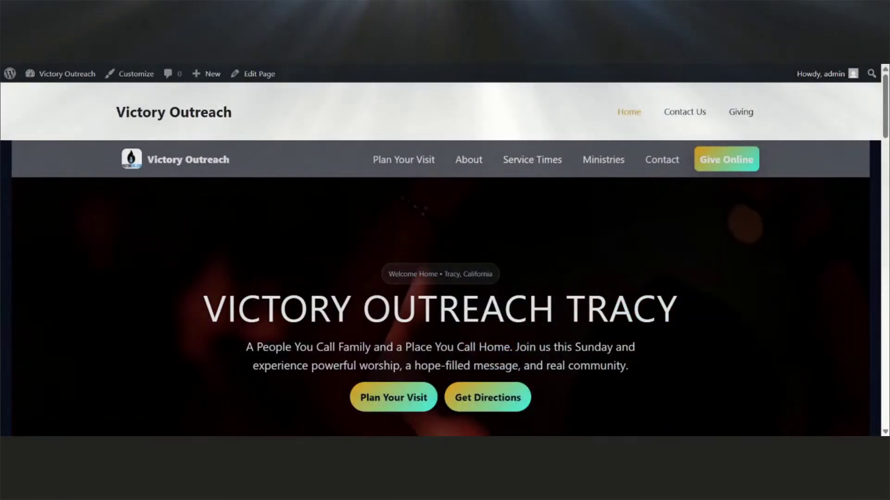
key(F5)
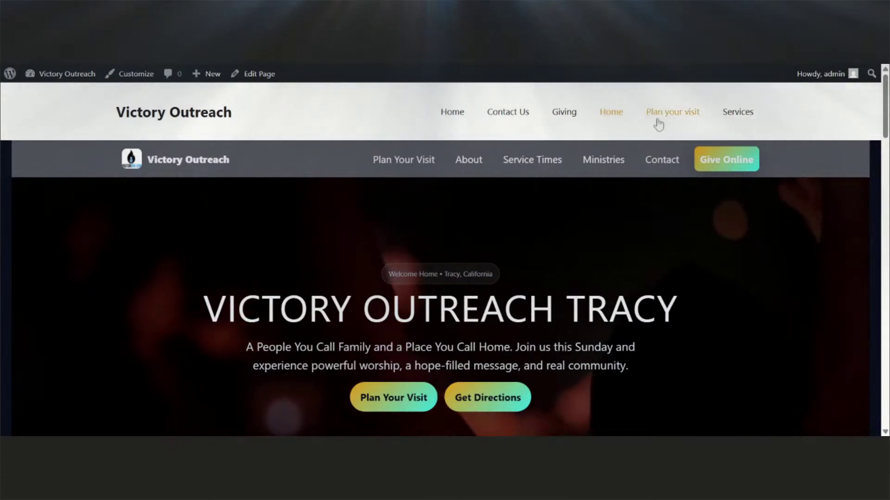
click(457, 116)
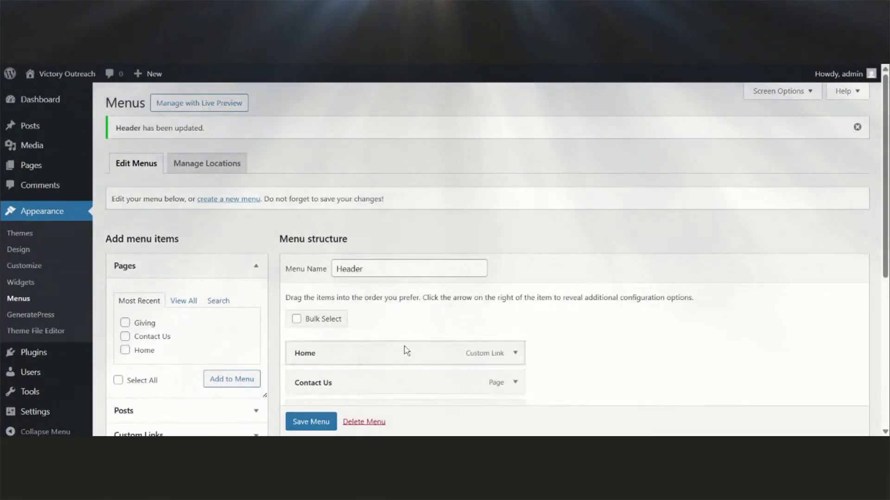
Remove the custom-link Home item, move the Home page item to the start of the Header menu, and save it.
scroll(407, 351, down, 3)
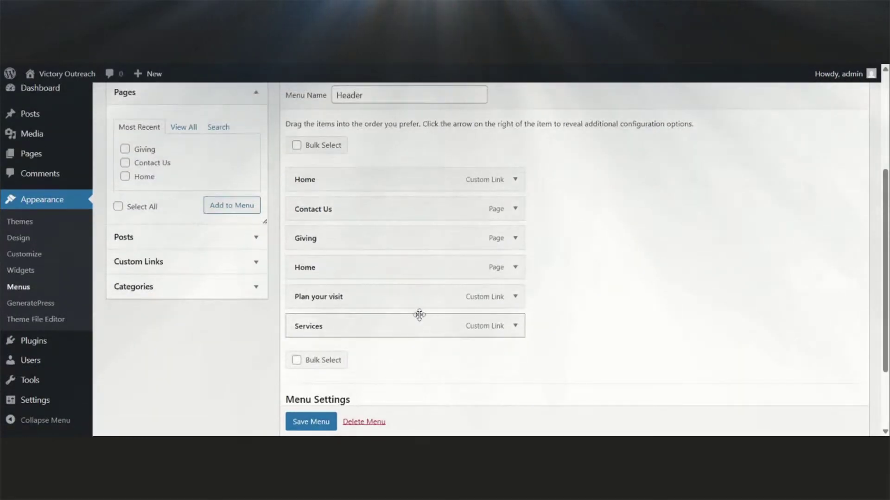
click(515, 268)
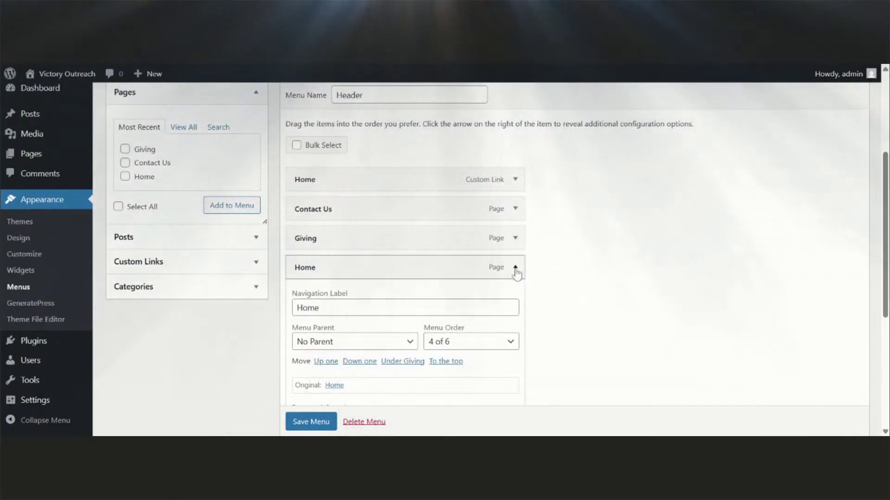
click(515, 179)
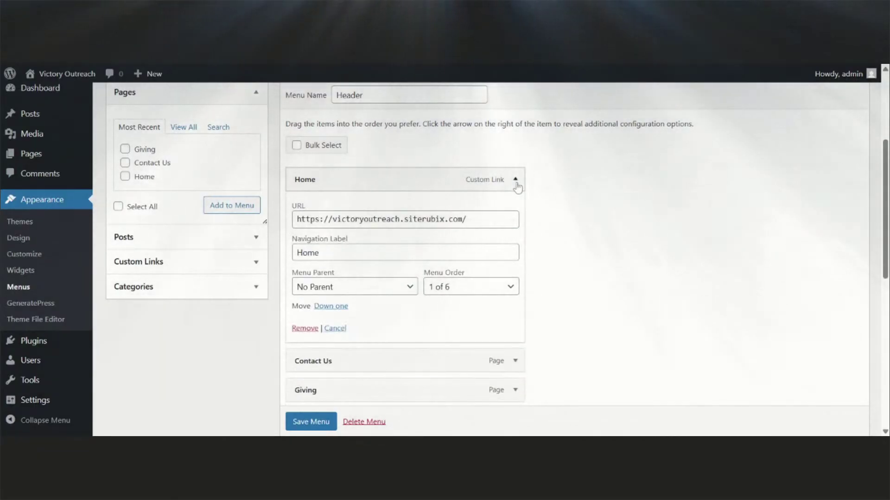
click(304, 328)
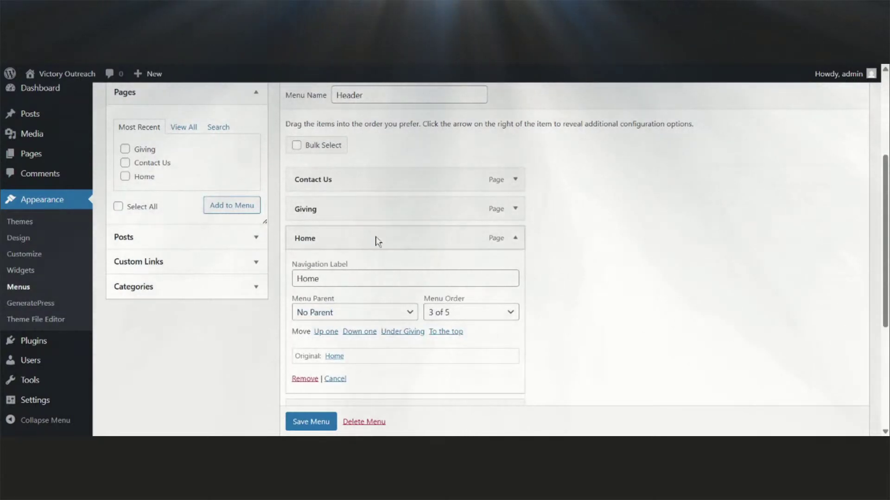
drag(371, 239, 357, 185)
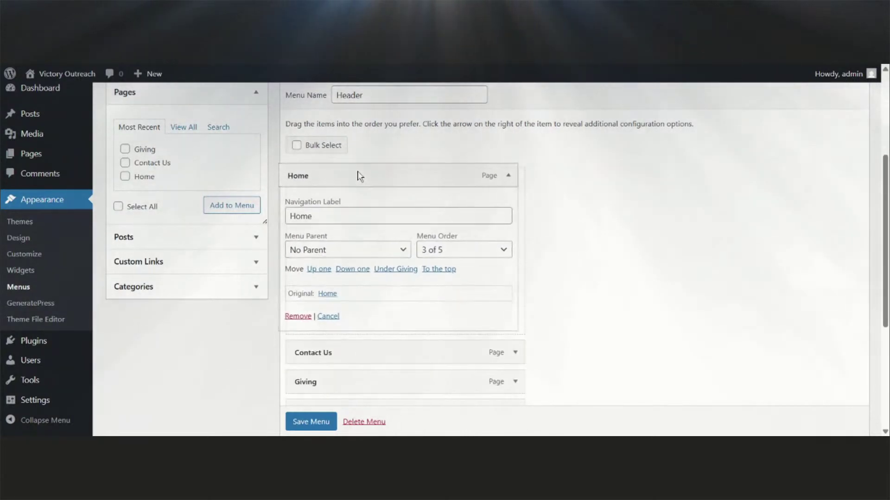
click(301, 424)
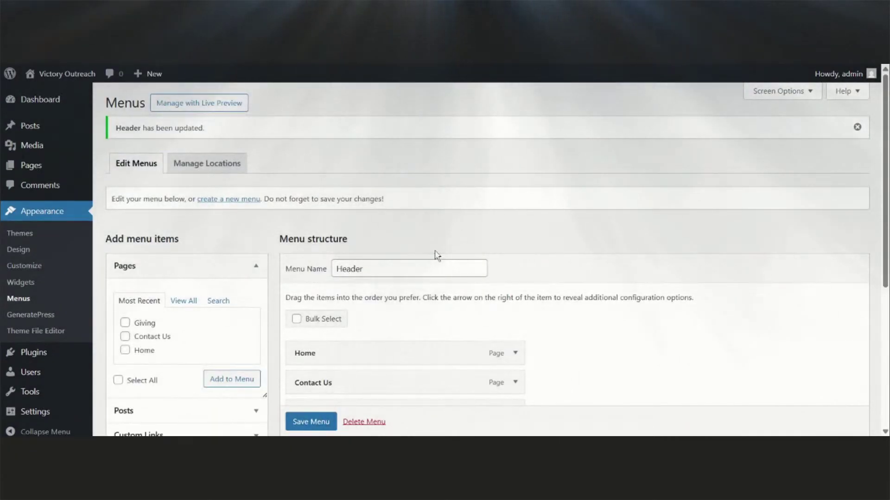
Test the Home, Contact Us and Plan your visit links in the live site's header menu and look through the homepage sections.
scroll(435, 255, down, 5)
scroll(384, 185, up, 2)
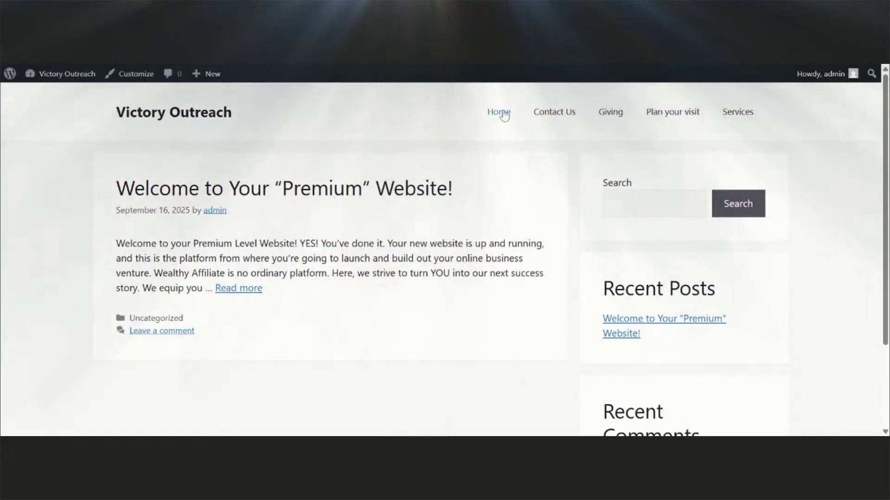
click(499, 112)
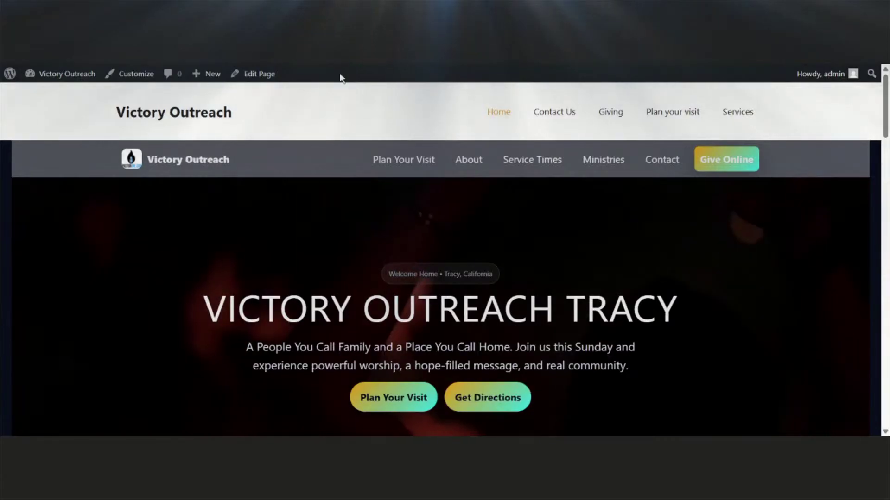
click(564, 116)
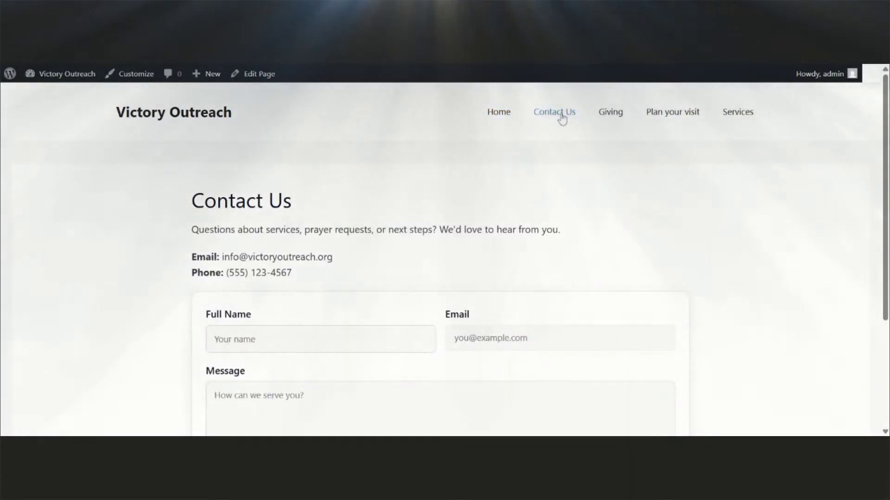
click(507, 118)
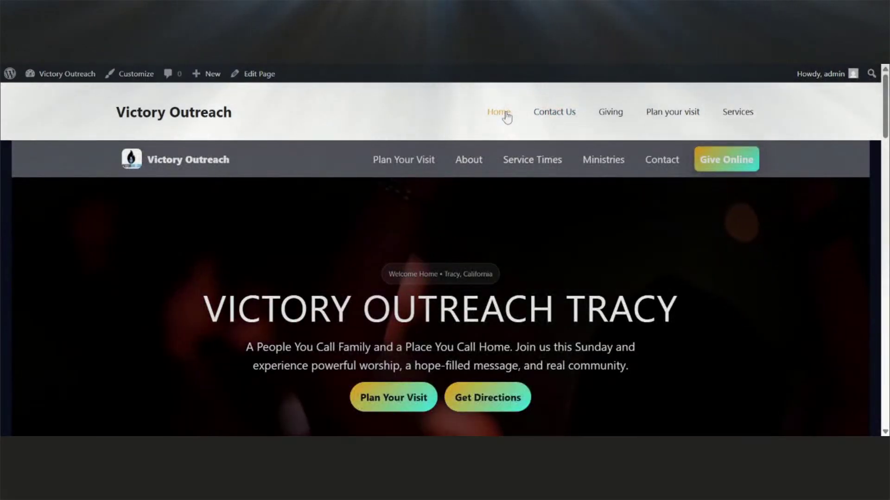
click(662, 118)
scroll(719, 119, up, 10)
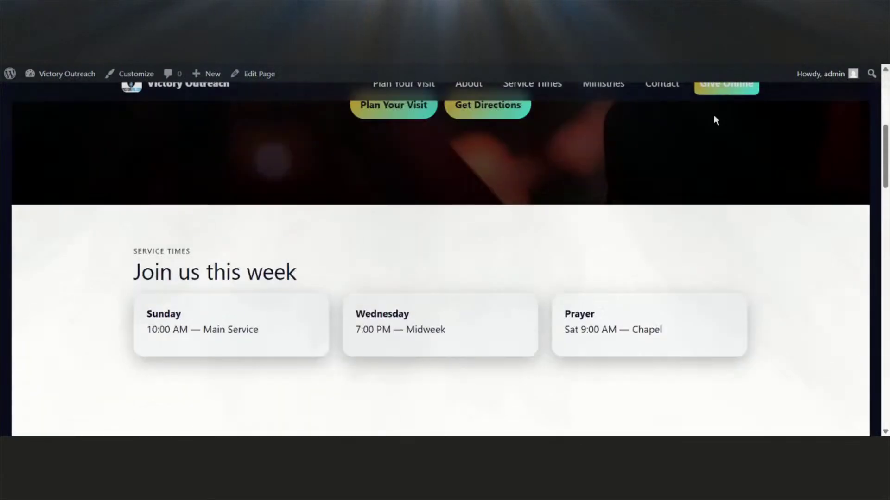
scroll(715, 119, up, 5)
scroll(725, 114, down, 8)
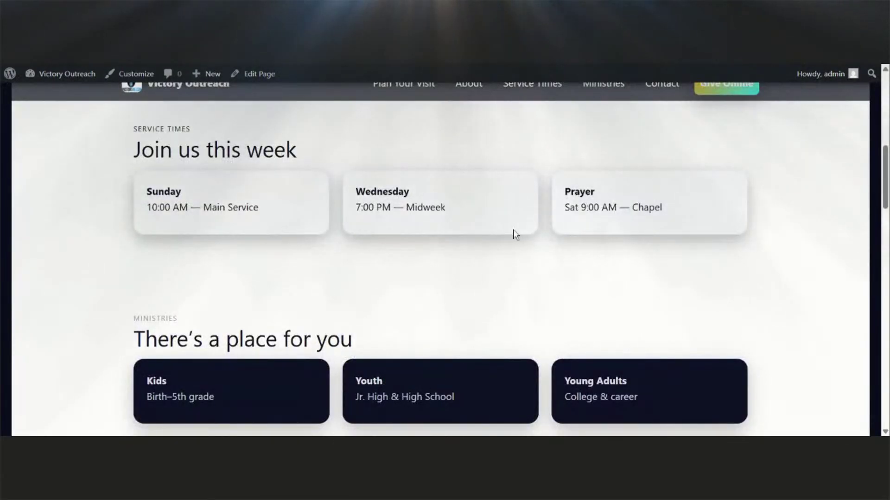
scroll(521, 235, up, 8)
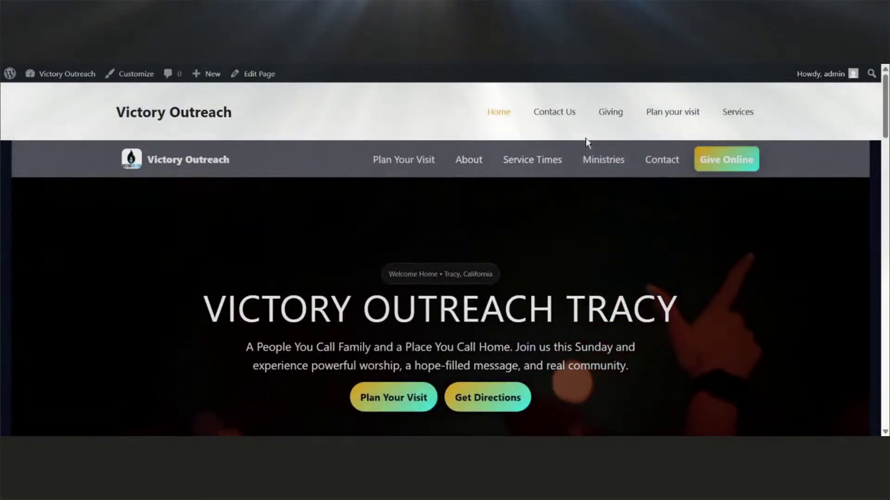
Test the live site's header links for Giving, Home, Plan your visit and Services, plus the custom menu's Give Online link.
click(612, 114)
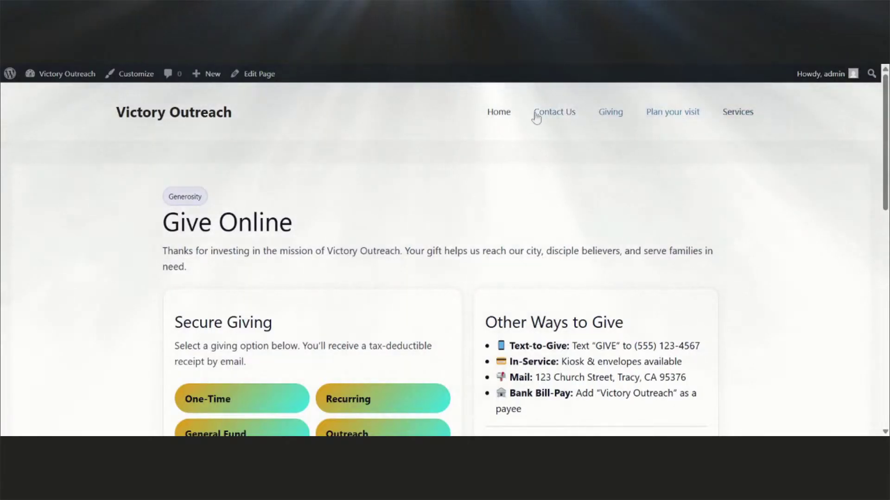
click(499, 117)
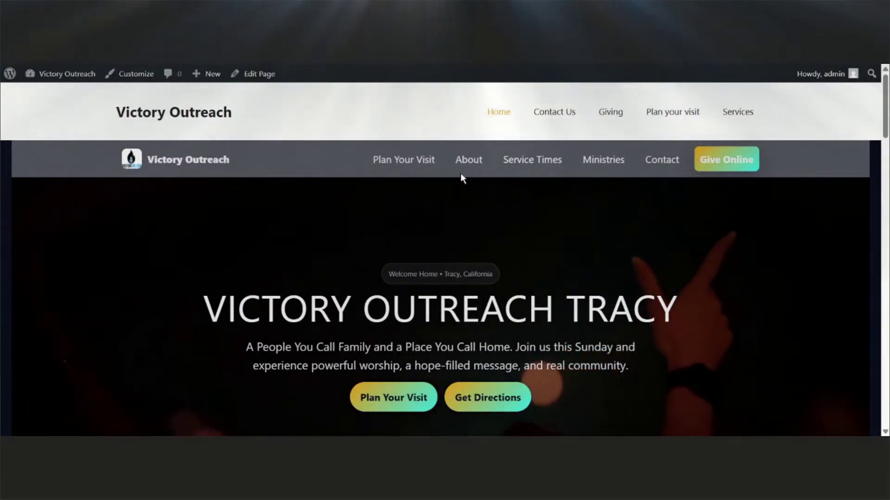
click(717, 163)
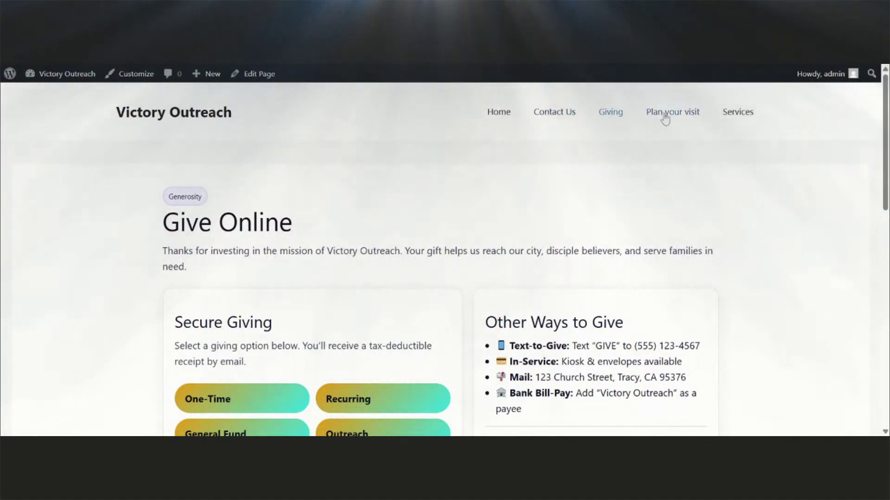
click(498, 113)
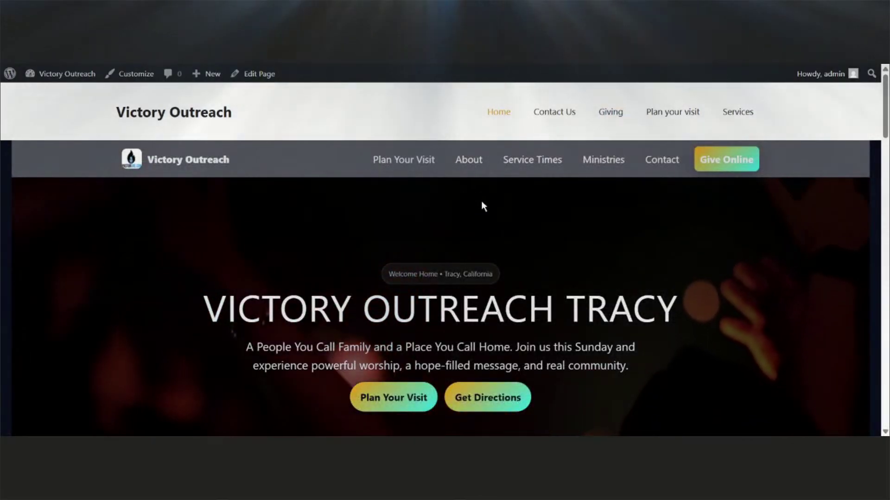
click(664, 115)
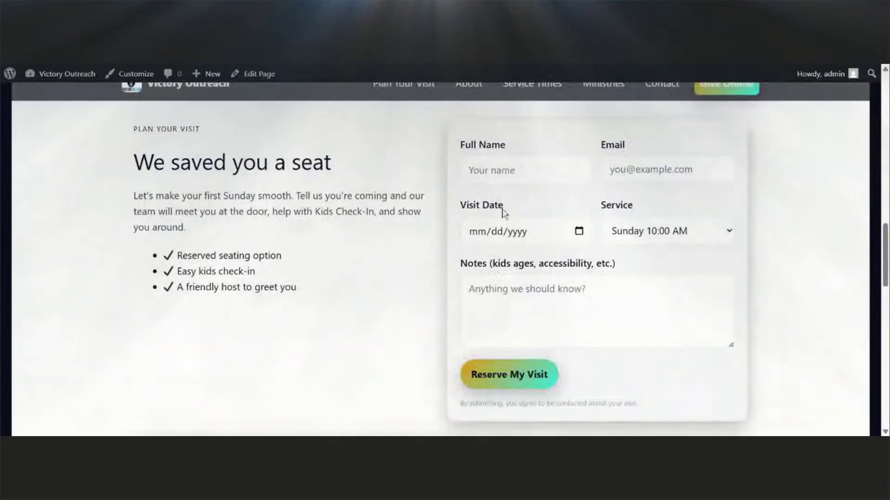
scroll(430, 241, up, 15)
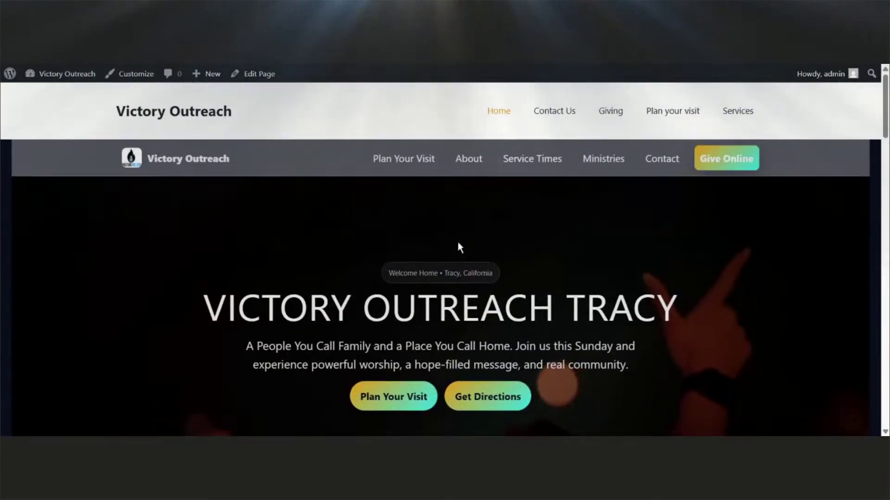
click(737, 113)
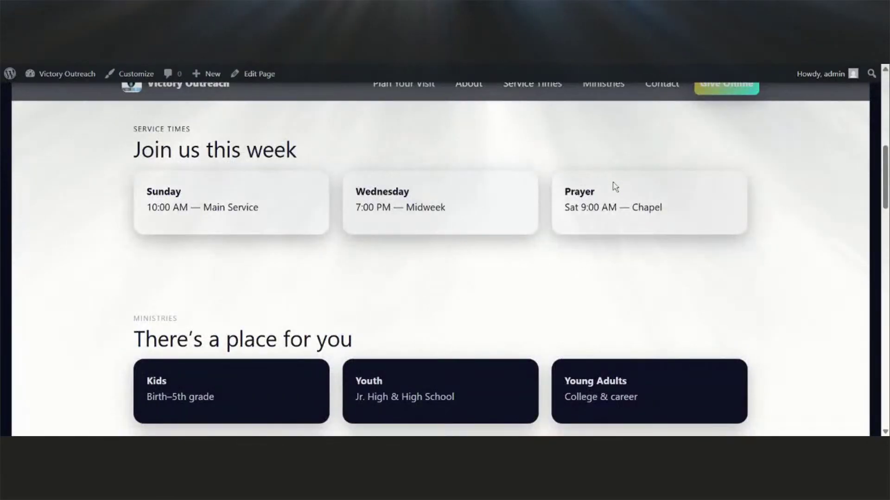
scroll(614, 186, up, 10)
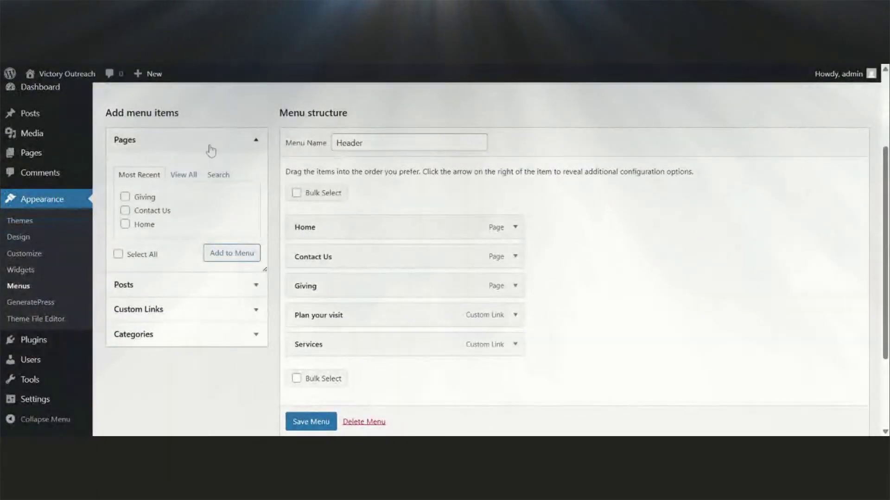
Open the Home page for editing, delete the Custom HTML block containing the header navigation, and save the page.
mouse_move(39, 138)
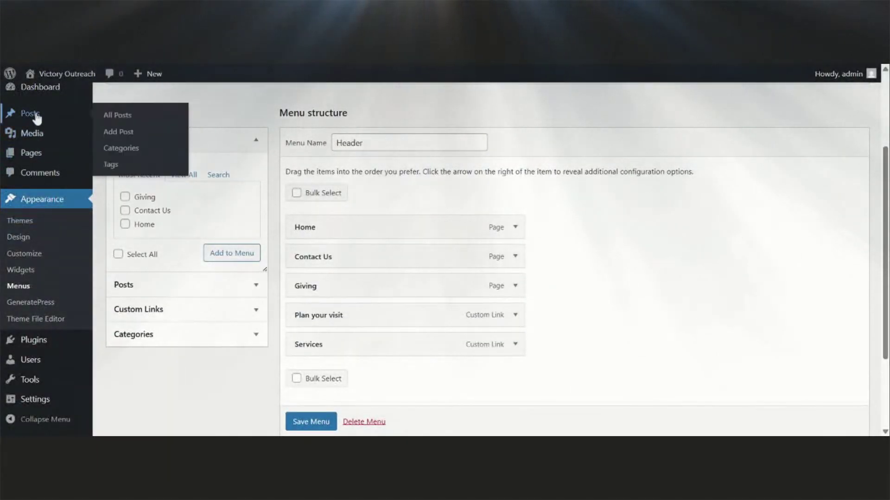
mouse_move(33, 154)
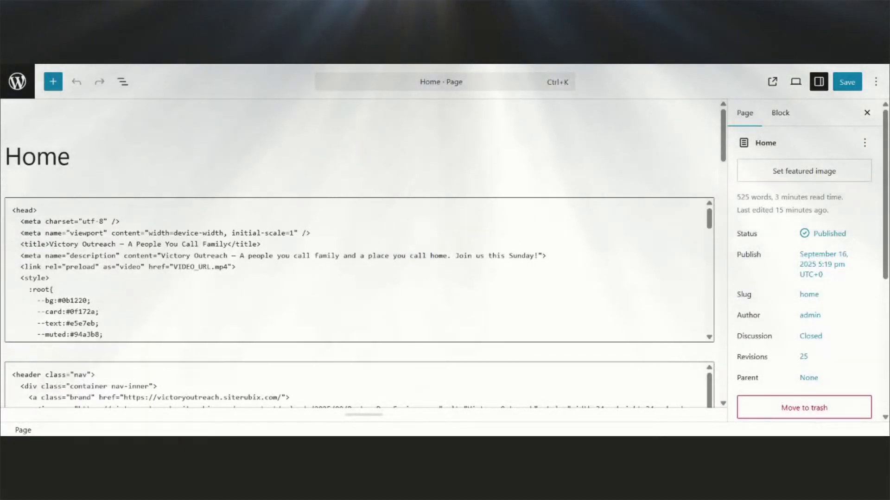
scroll(524, 278, down, 5)
scroll(523, 384, down, 2)
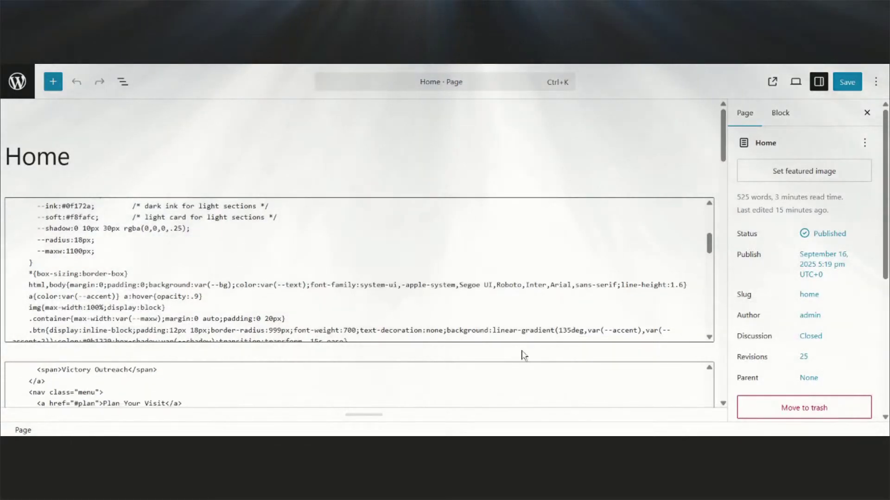
scroll(524, 356, down, 2)
scroll(370, 209, down, 5)
click(144, 357)
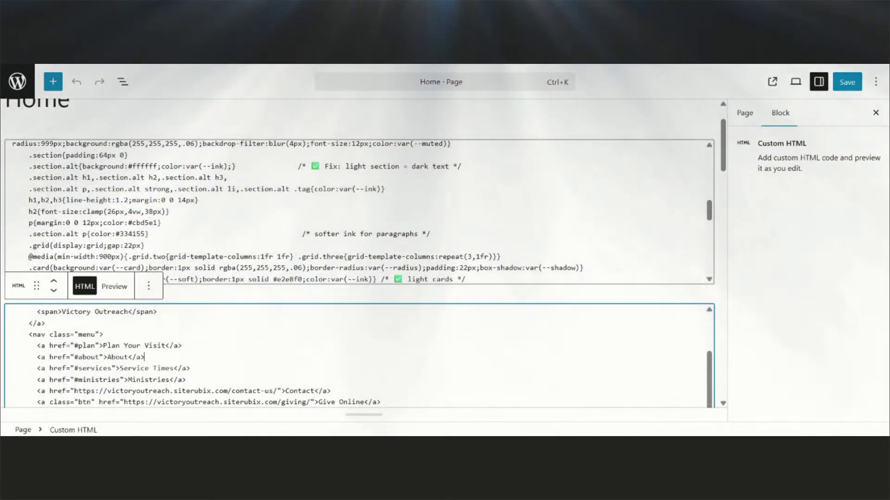
scroll(359, 357, up, 2)
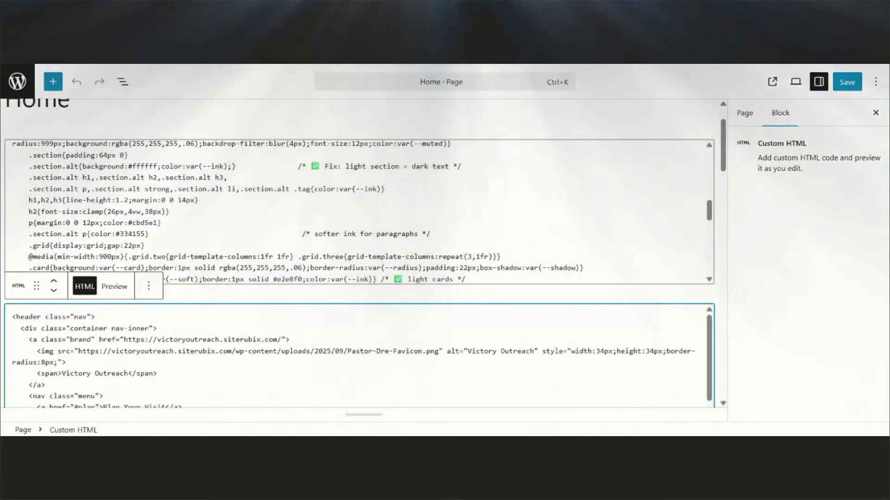
click(148, 286)
scroll(193, 244, down, 2)
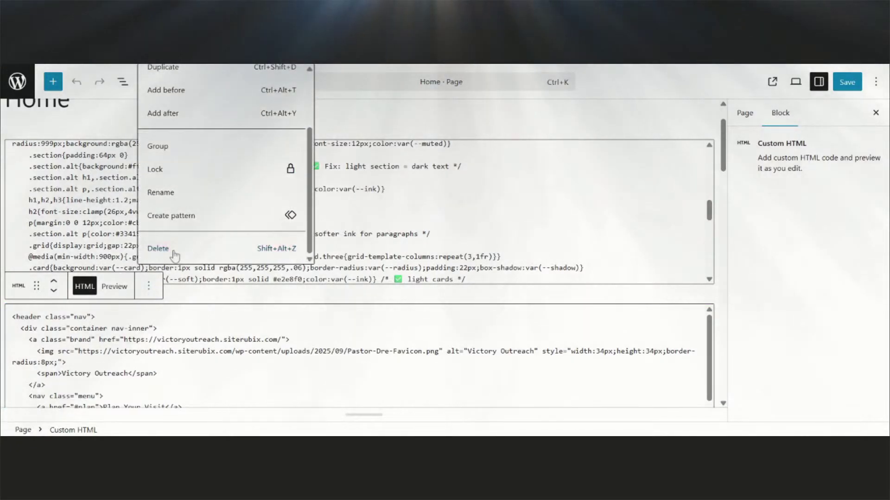
click(174, 255)
click(849, 89)
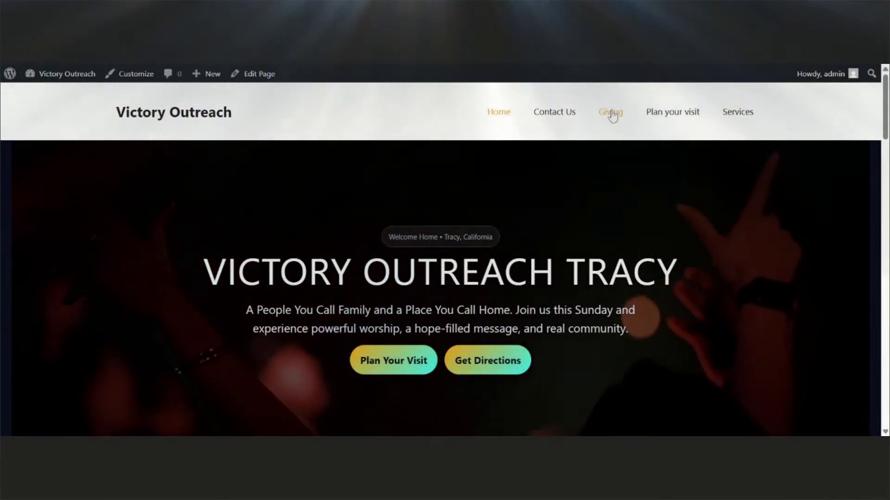
Test the Contact Us, Home and Plan your visit links on the live site without the custom menu.
click(553, 124)
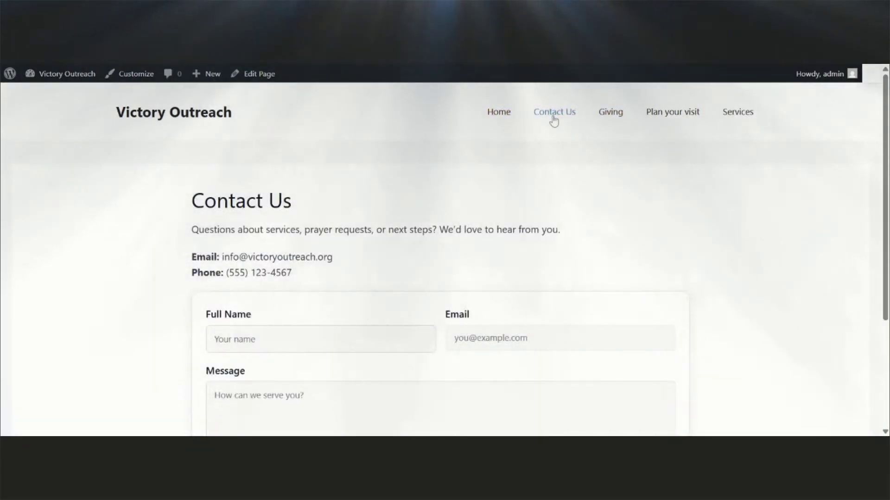
scroll(617, 171, down, 3)
scroll(618, 173, up, 3)
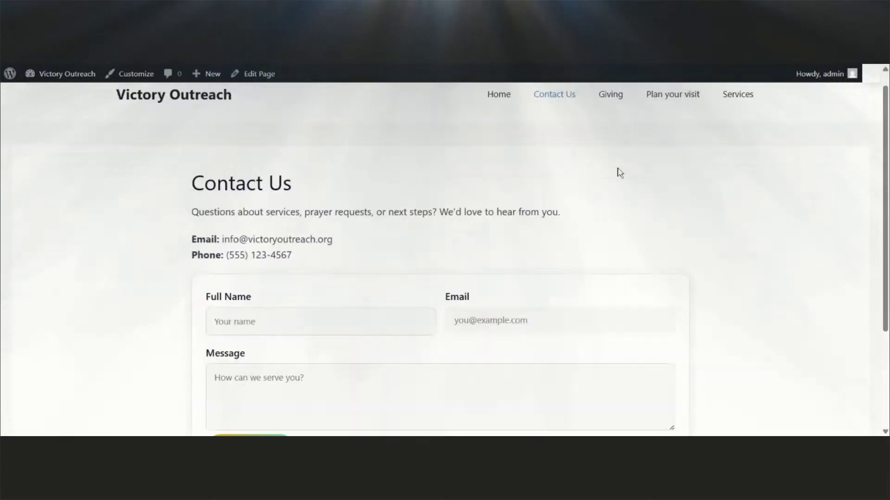
click(511, 123)
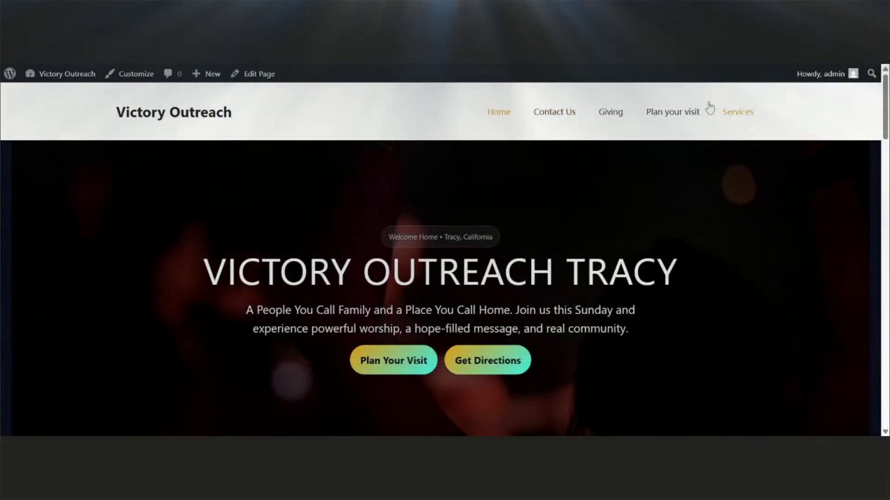
click(708, 109)
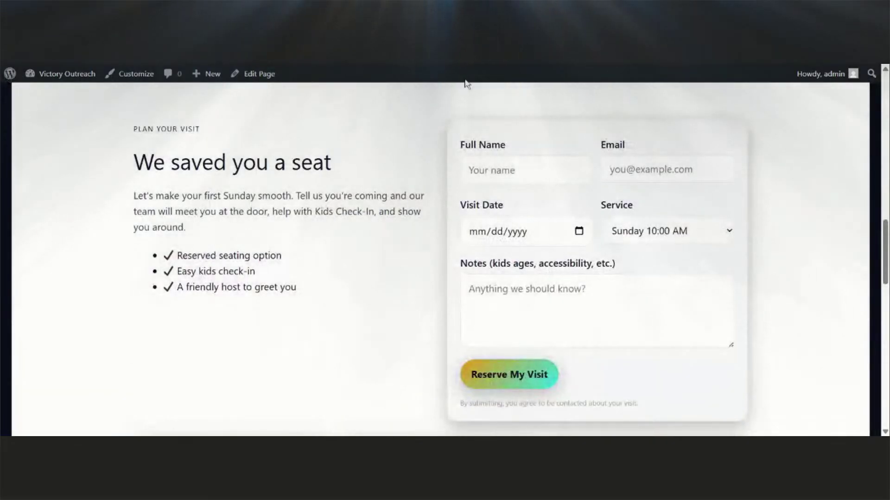
Reorder the WordPress Header menu to Home, Services, Plan your visit, Giving, Contact Us, and save it.
click(259, 74)
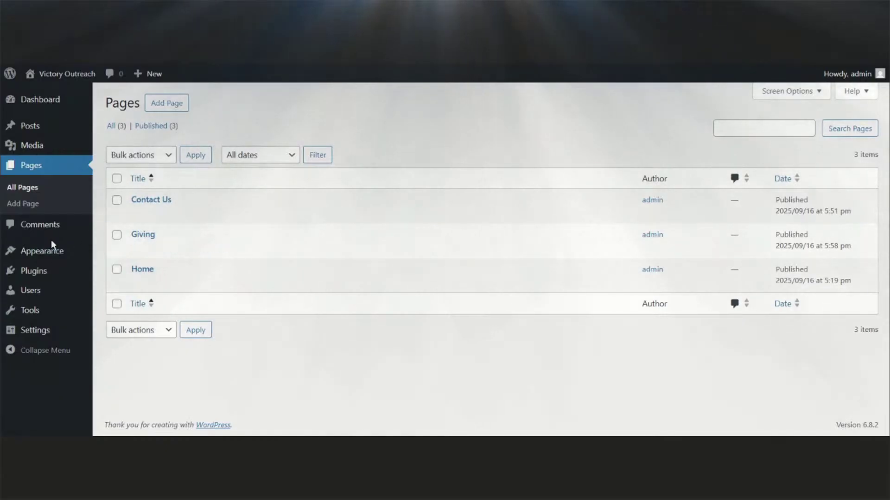
mouse_move(54, 250)
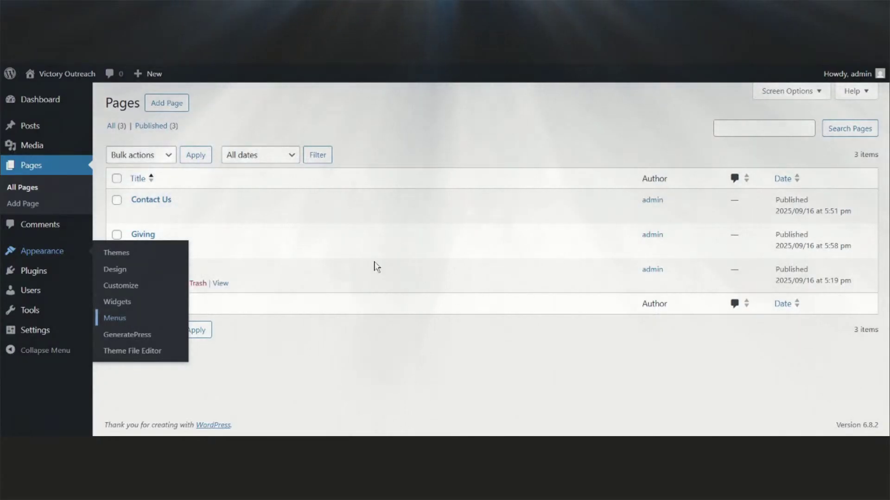
scroll(403, 298, down, 4)
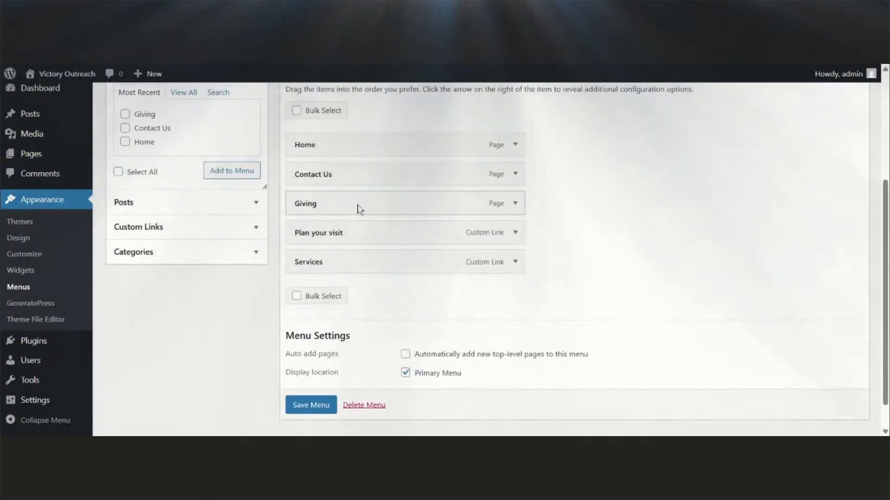
drag(343, 181, 338, 273)
mouse_move(339, 227)
mouse_down()
mouse_move(330, 174)
mouse_move(330, 236)
mouse_up()
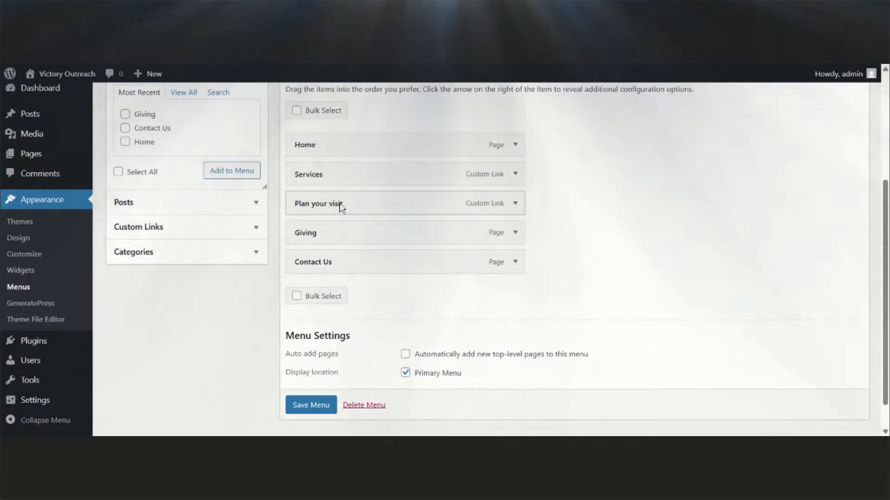
scroll(323, 410, down, 1)
click(317, 394)
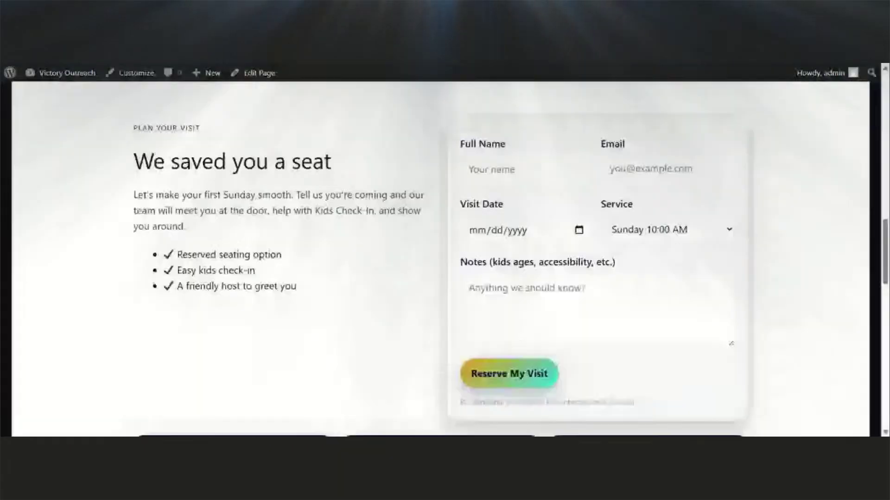
Reload the live homepage to check the header menu order and look through the page sections down to the footer.
scroll(452, 183, up, 5)
scroll(490, 145, up, 8)
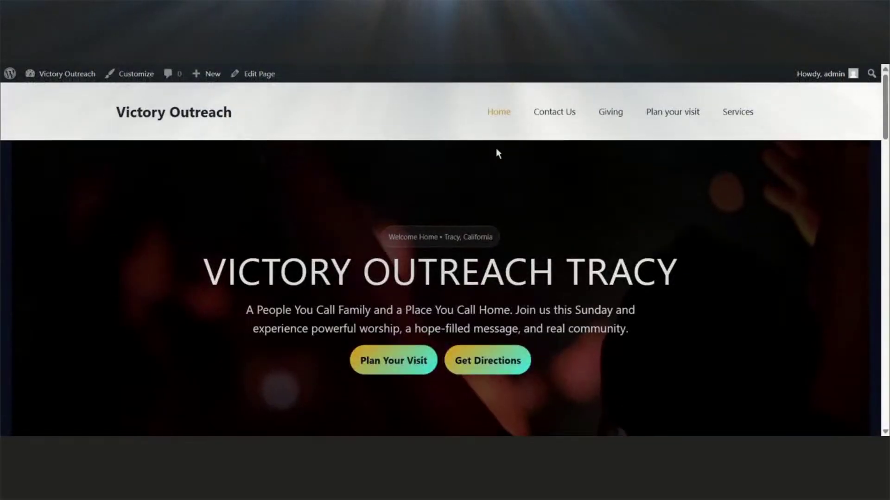
click(506, 118)
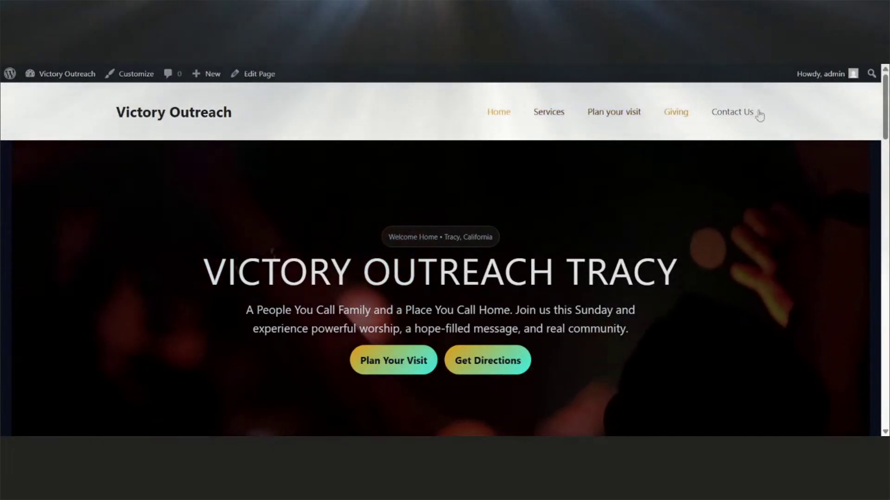
scroll(333, 189, down, 1)
scroll(336, 195, down, 15)
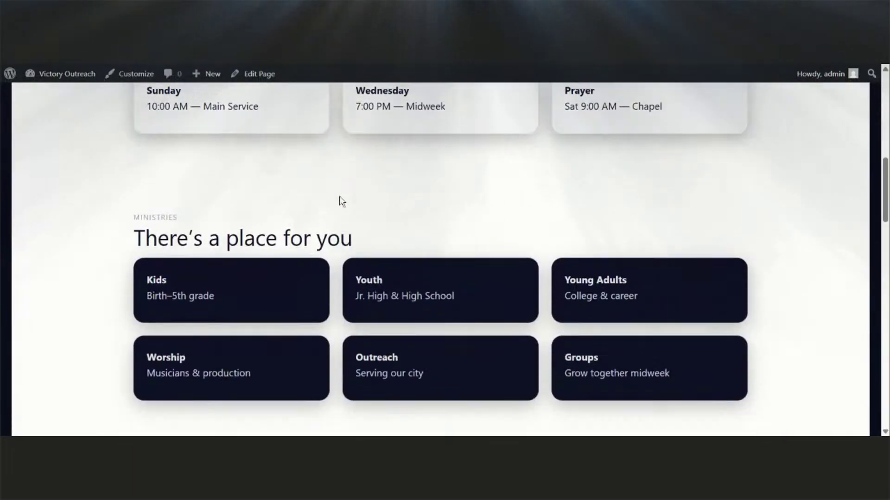
scroll(345, 214, down, 12)
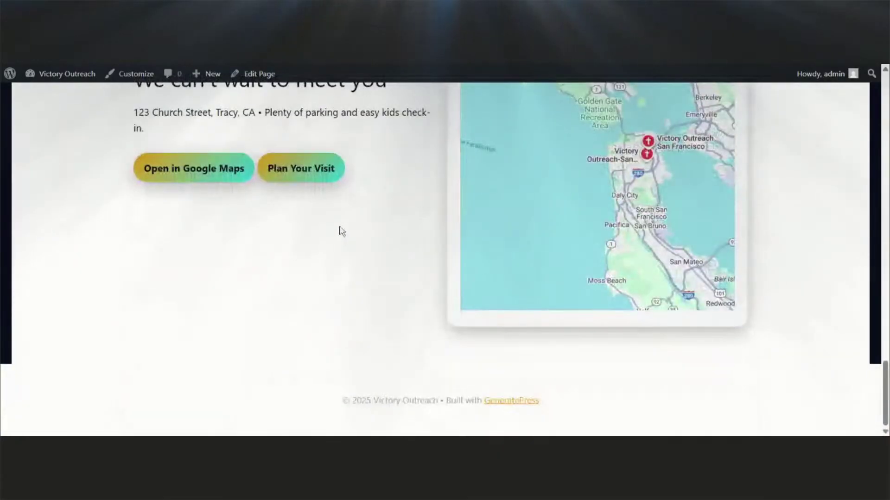
scroll(341, 234, up, 5)
scroll(341, 232, up, 12)
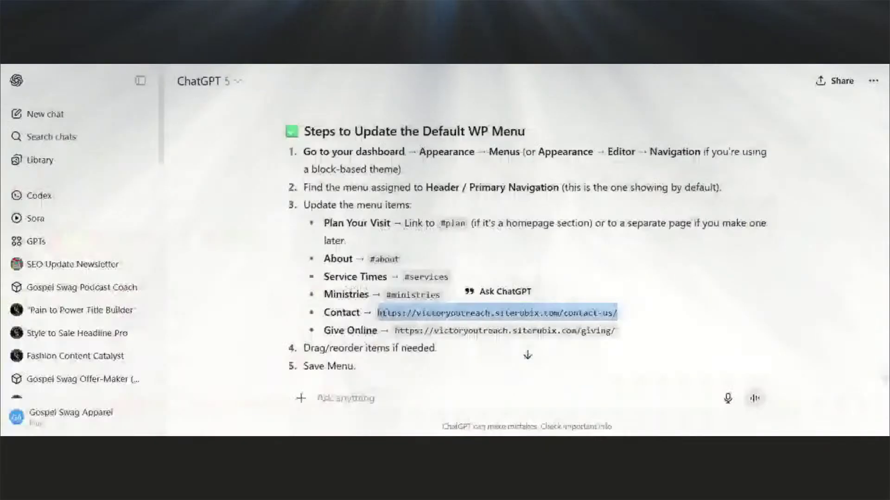
Ask ChatGPT "can we add directions" in the current website chat.
click(324, 398)
text(c)
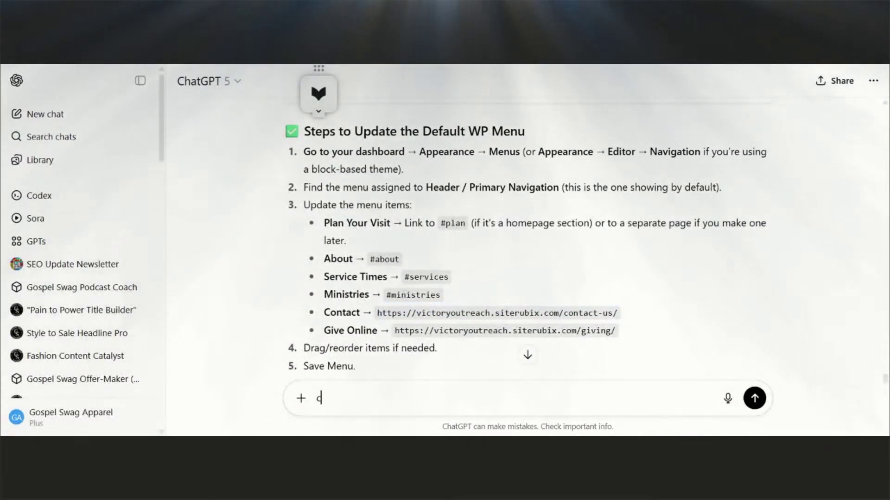
text(an we add dir)
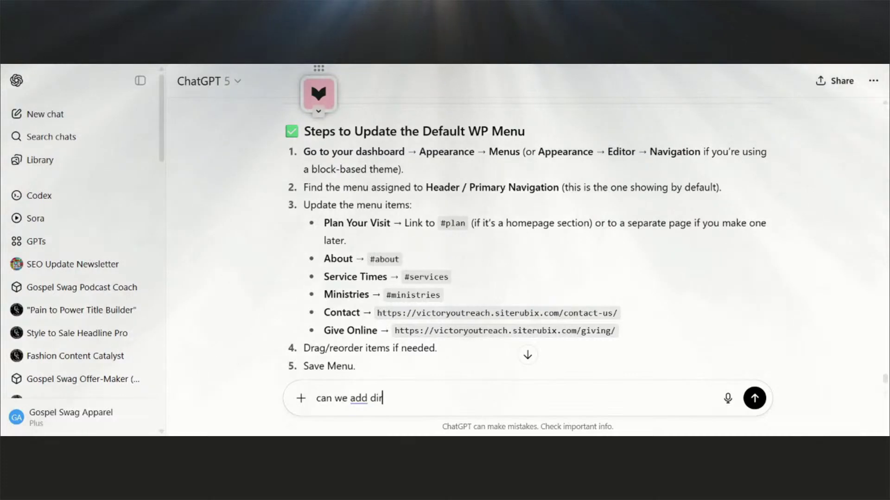
text(ections)
key(Return)
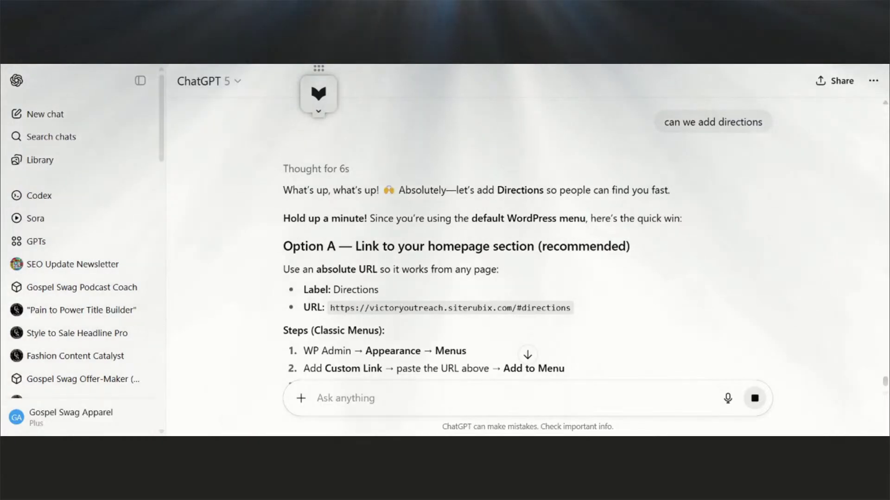
drag(330, 315, 573, 314)
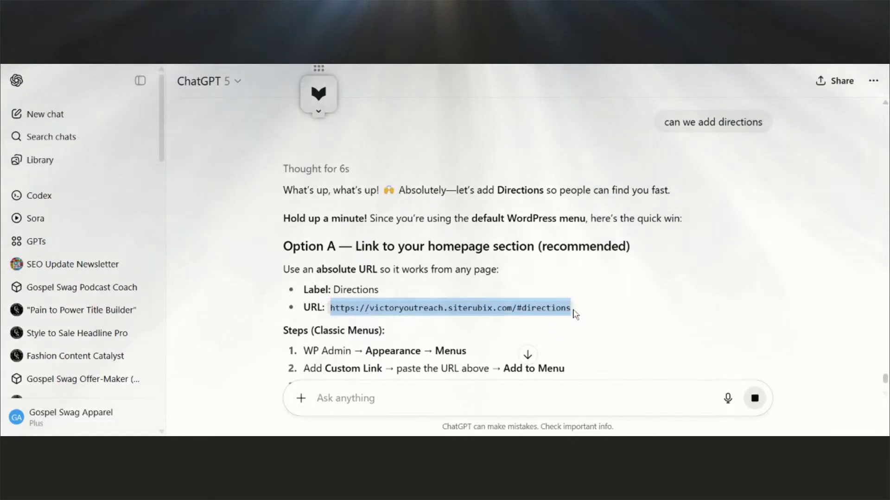
scroll(497, 298, down, 1)
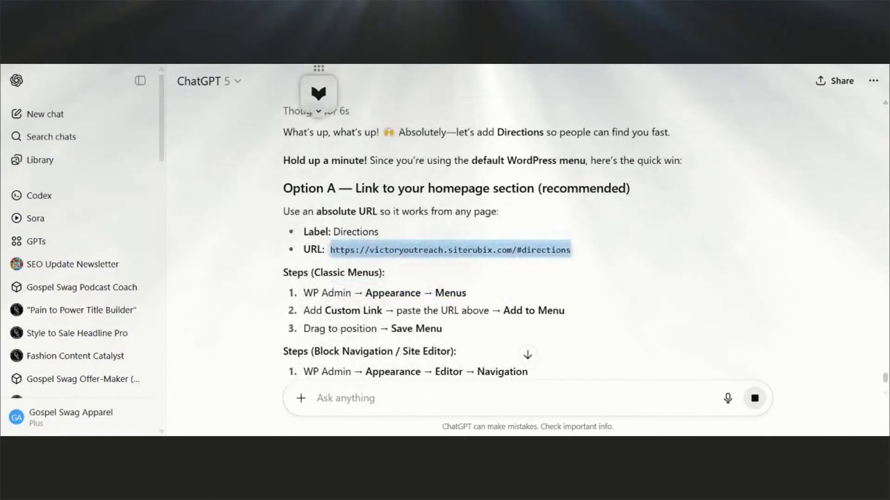
click(496, 272)
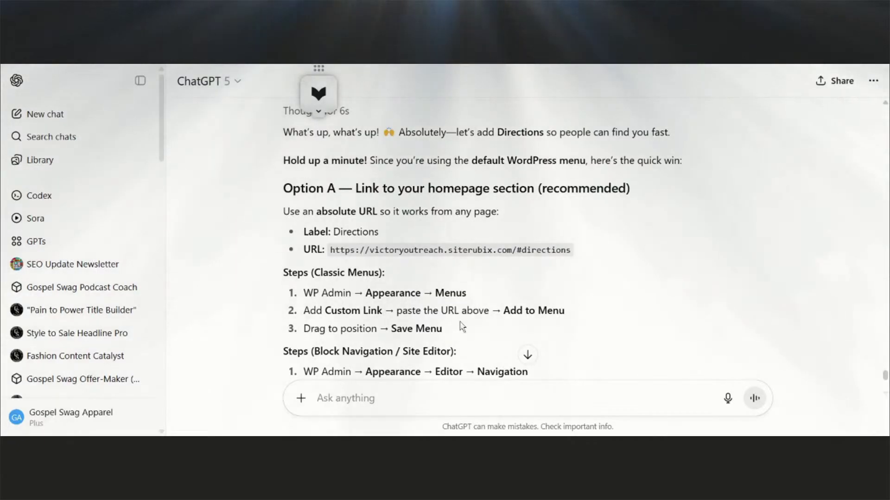
scroll(459, 333, down, 1)
scroll(461, 328, down, 1)
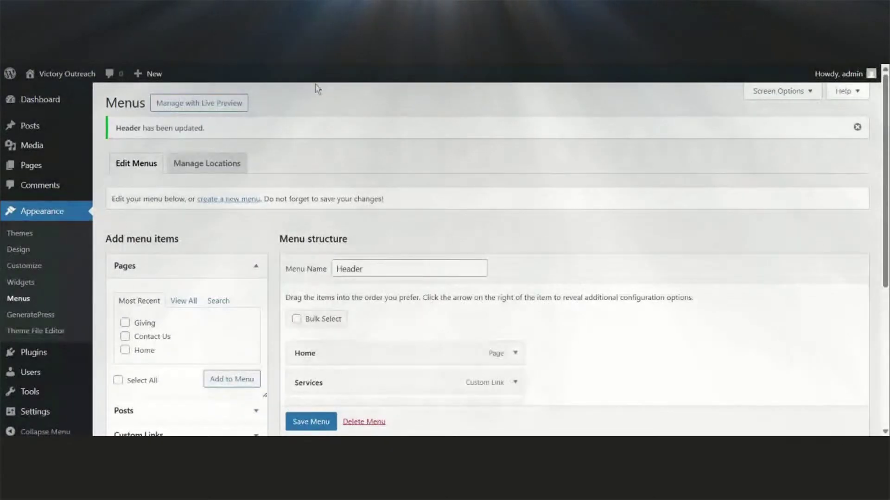
scroll(352, 175, down, 2)
scroll(236, 187, down, 3)
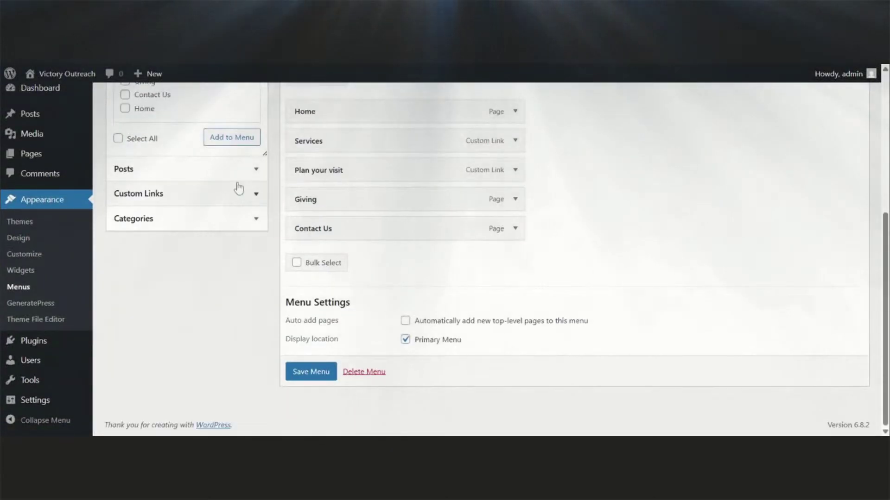
scroll(213, 215, up, 1)
click(210, 252)
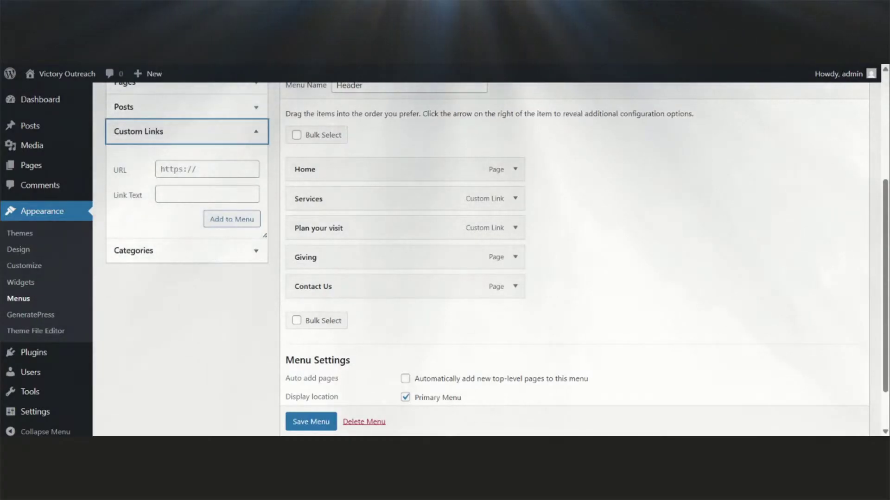
key(ctrl+v)
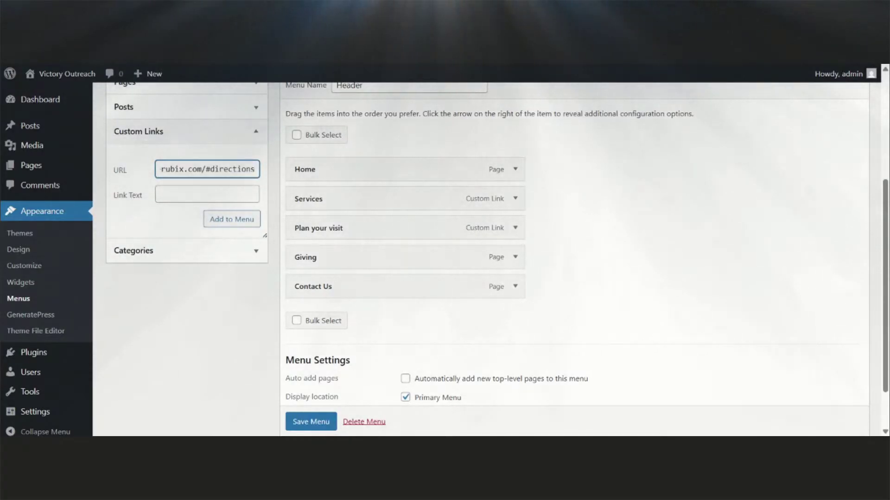
key(Tab)
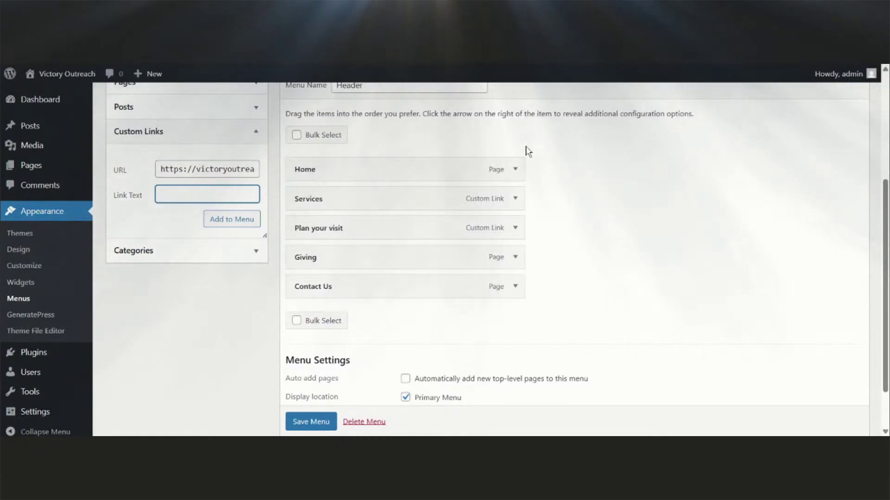
text(D)
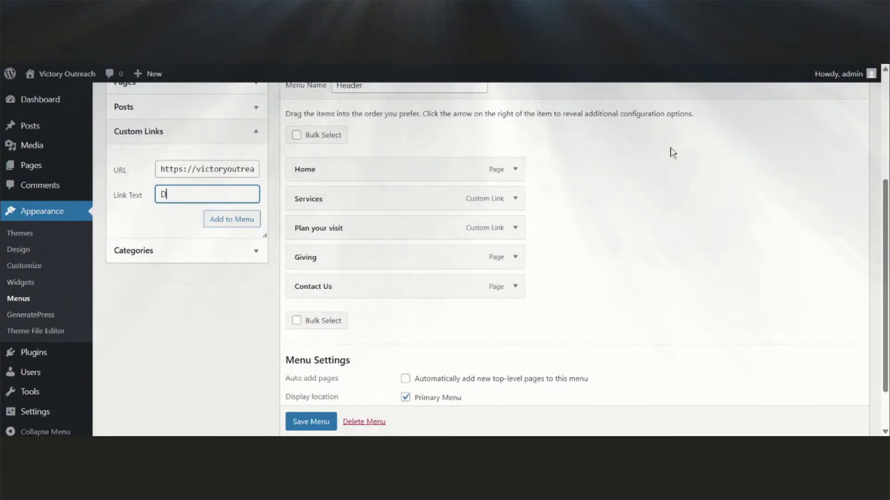
text(irections)
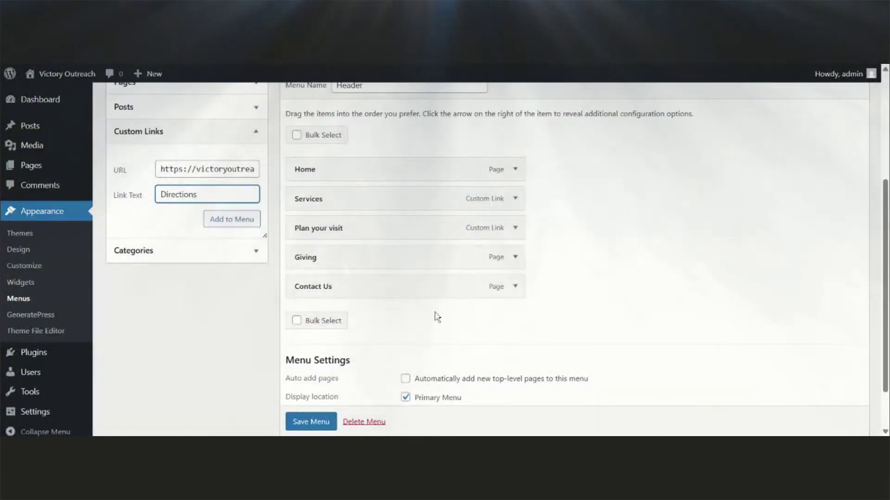
click(313, 422)
Check the Header menu structure for the Directions item, open the custom link form, and save the menu again.
scroll(326, 420, down, 1)
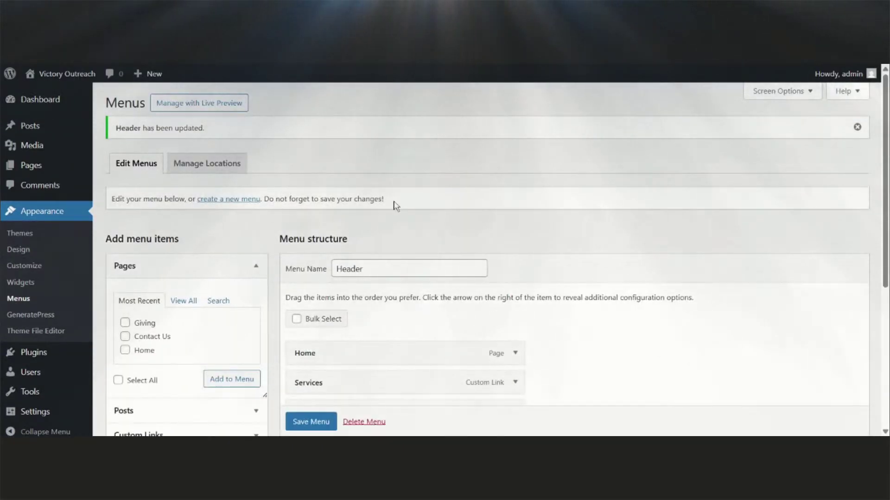
scroll(390, 212, down, 3)
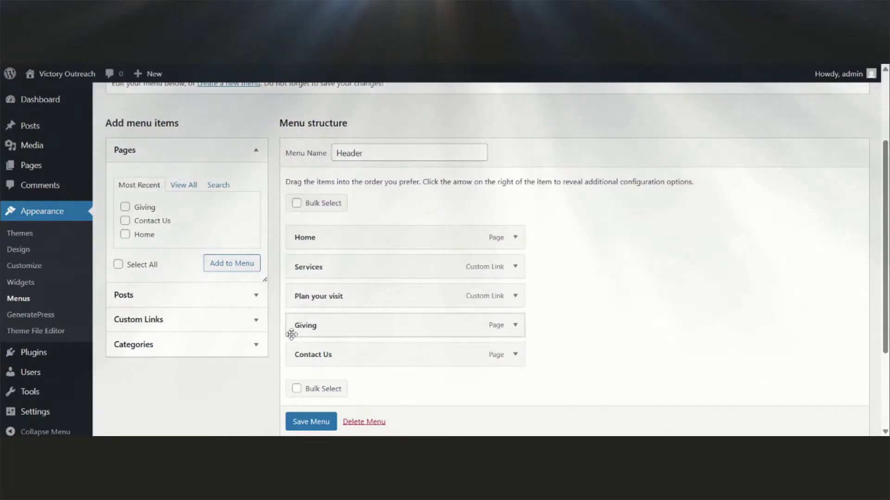
scroll(333, 343, down, 3)
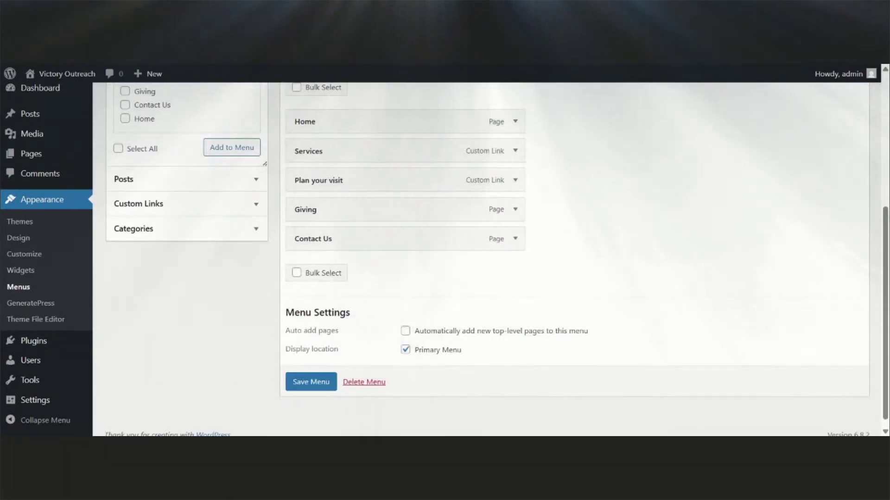
scroll(482, 259, up, 2)
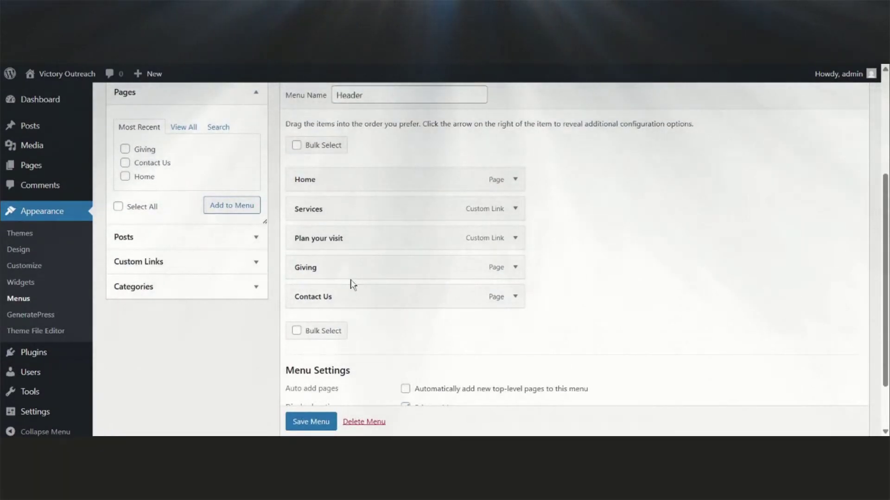
scroll(351, 283, down, 2)
scroll(351, 284, up, 3)
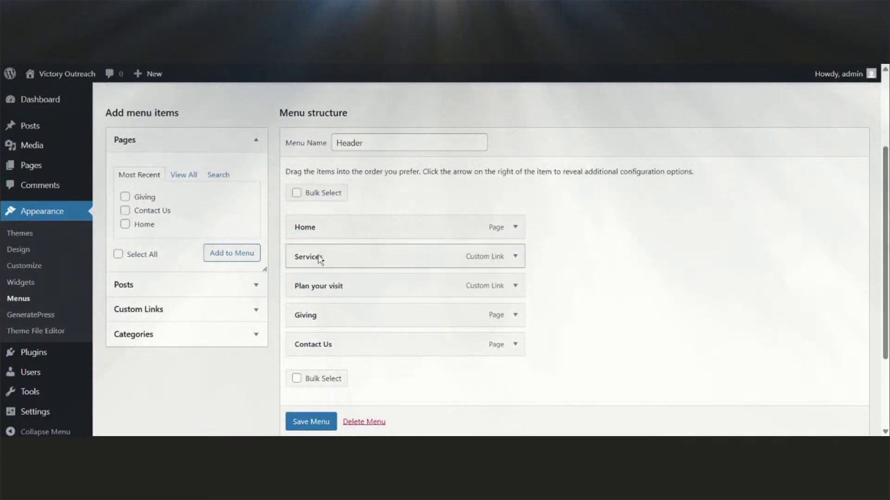
click(229, 310)
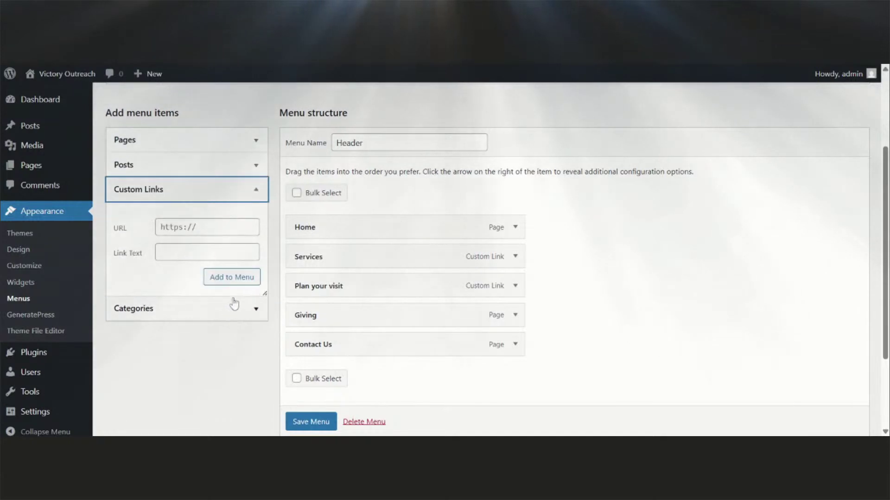
click(315, 421)
scroll(346, 268, down, 1)
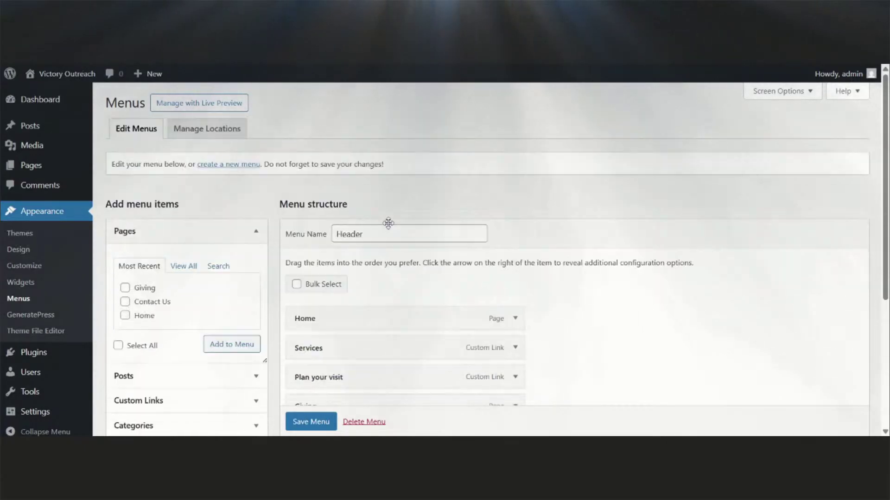
scroll(406, 254, down, 4)
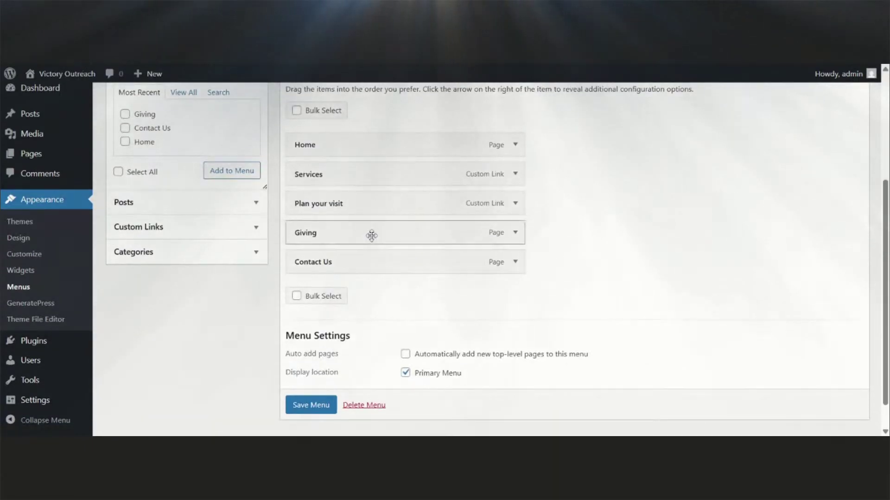
scroll(230, 231, up, 1)
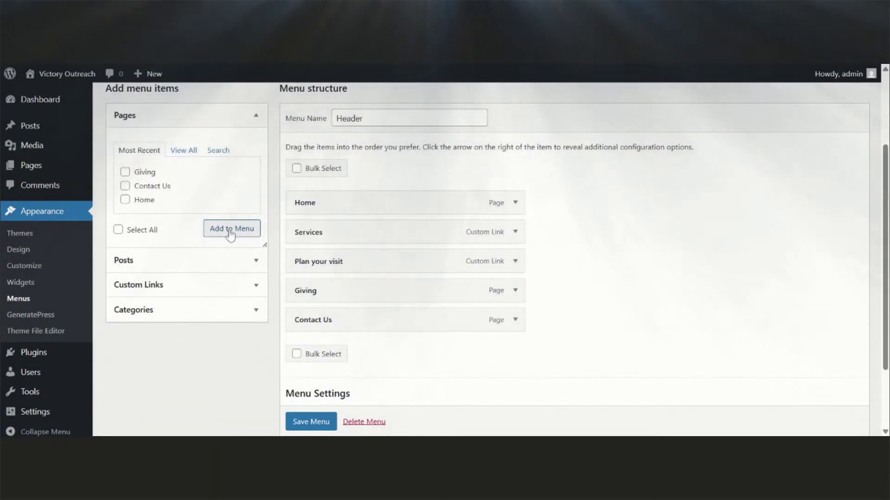
click(212, 288)
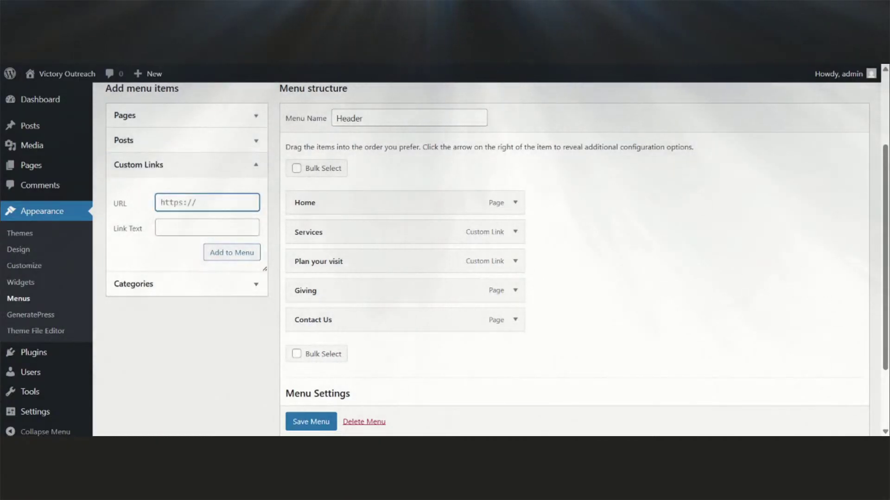
key(ctrl+v)
click(207, 227)
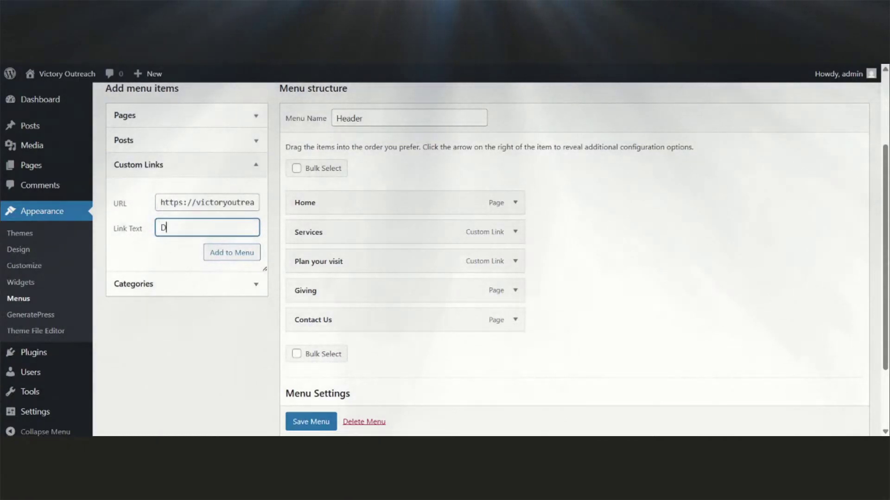
text(Dir)
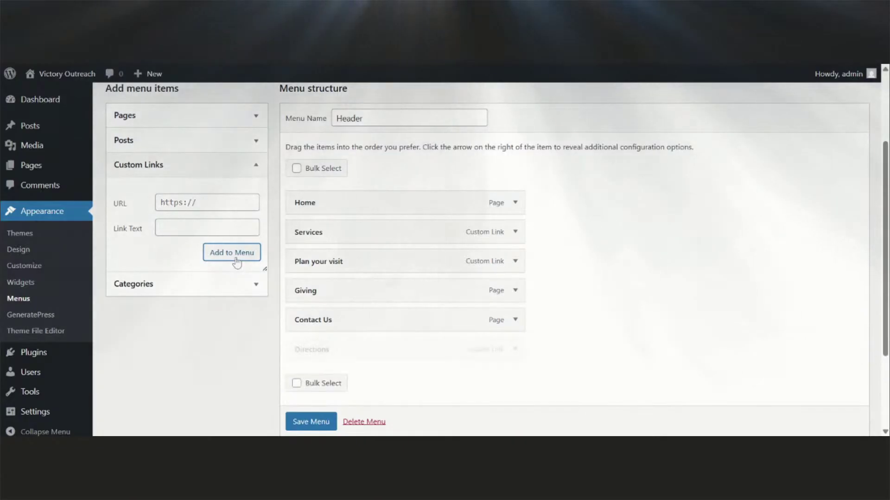
click(306, 423)
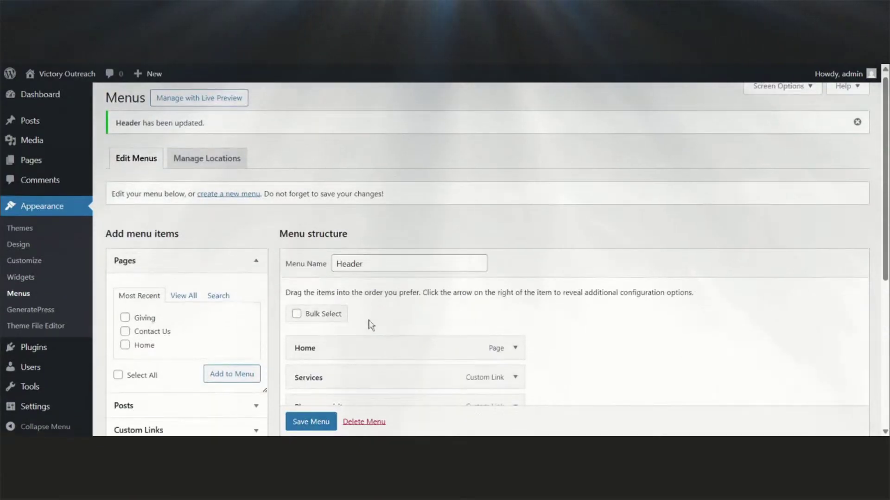
scroll(314, 322, down, 5)
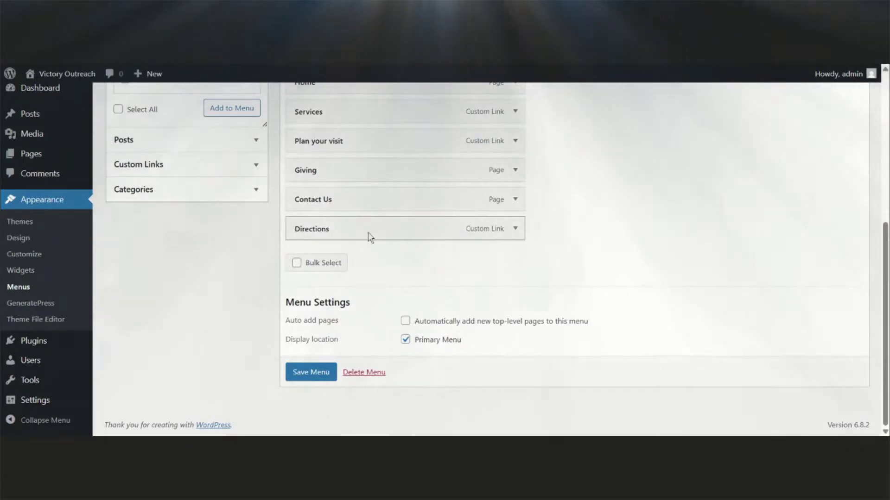
click(515, 229)
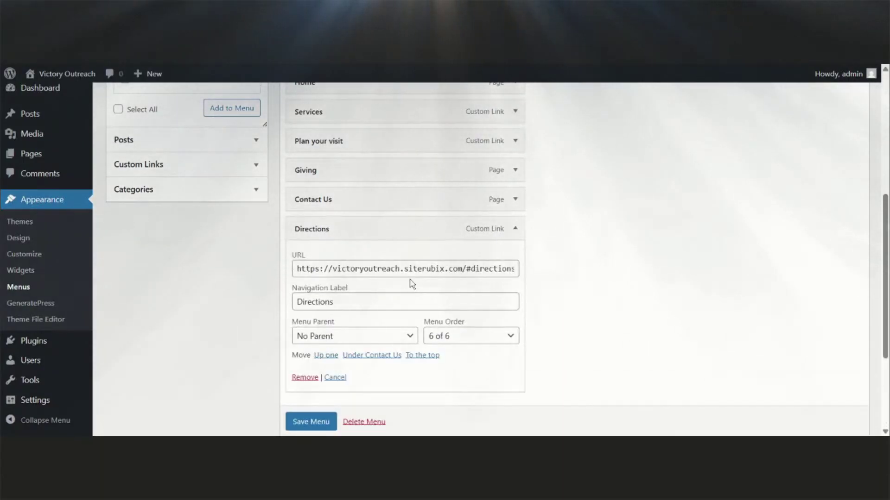
drag(462, 268, 296, 268)
key(ctrl+c)
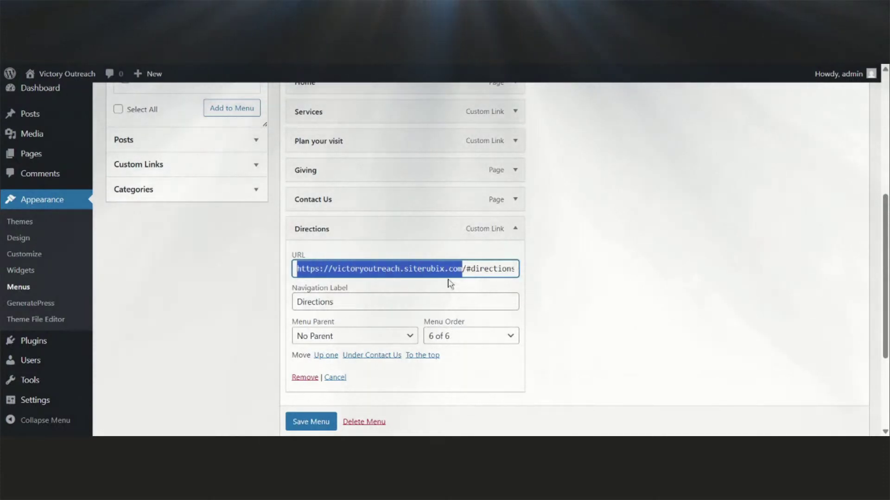
scroll(450, 283, up, 1)
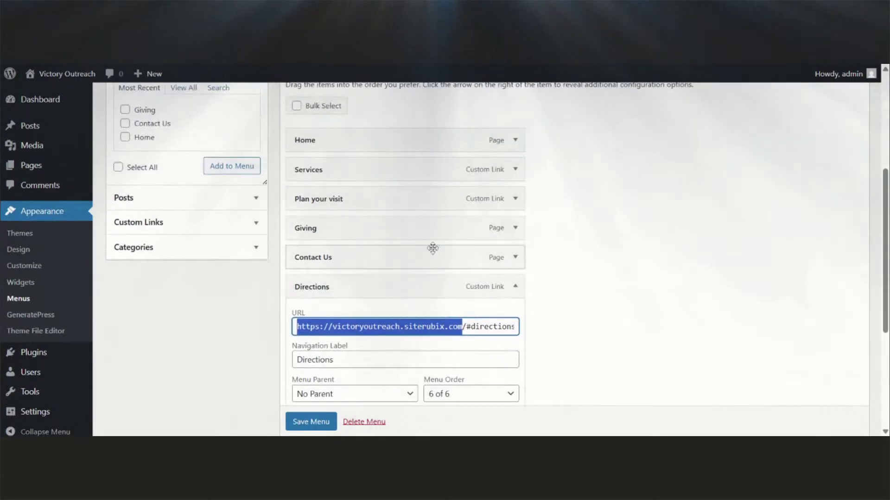
click(514, 199)
click(298, 239)
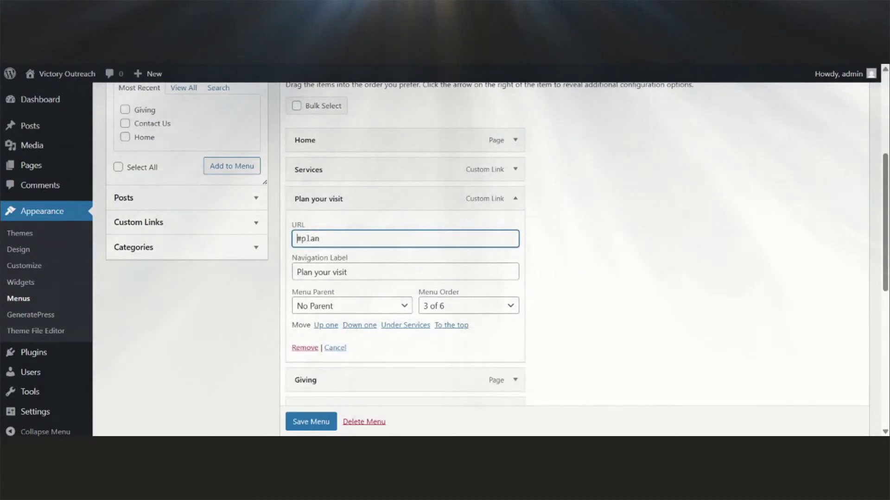
key(ctrl+v)
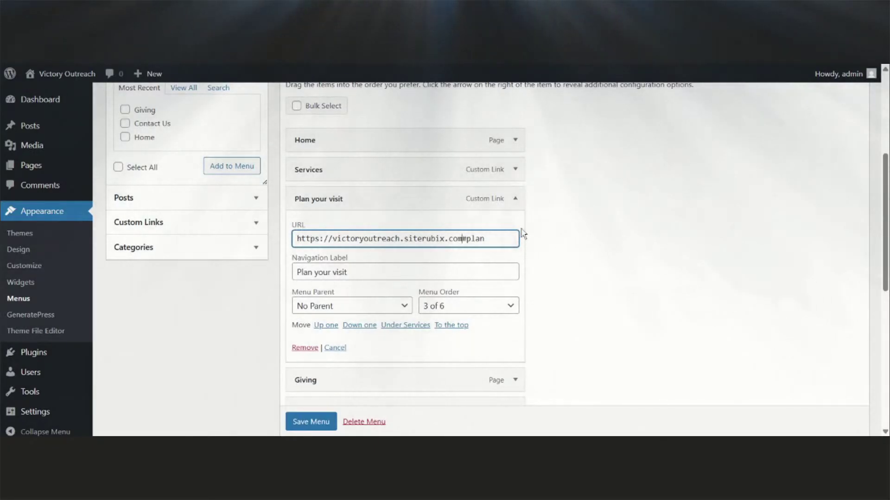
click(515, 199)
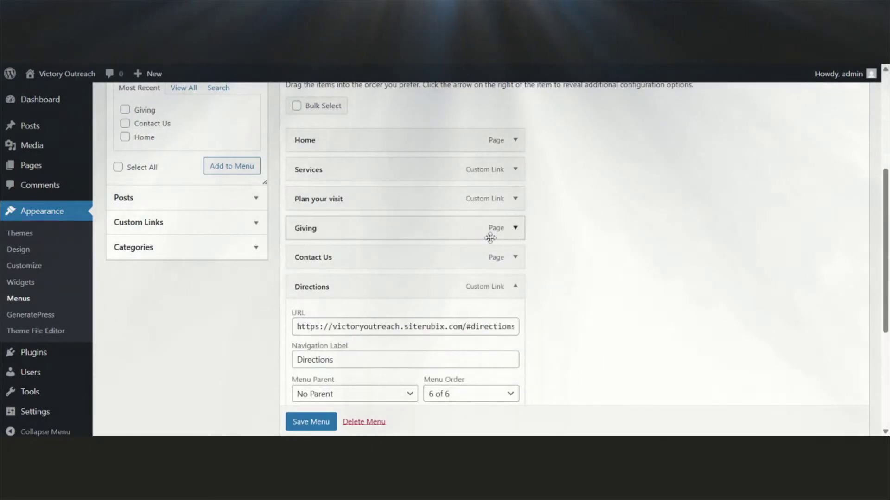
click(514, 172)
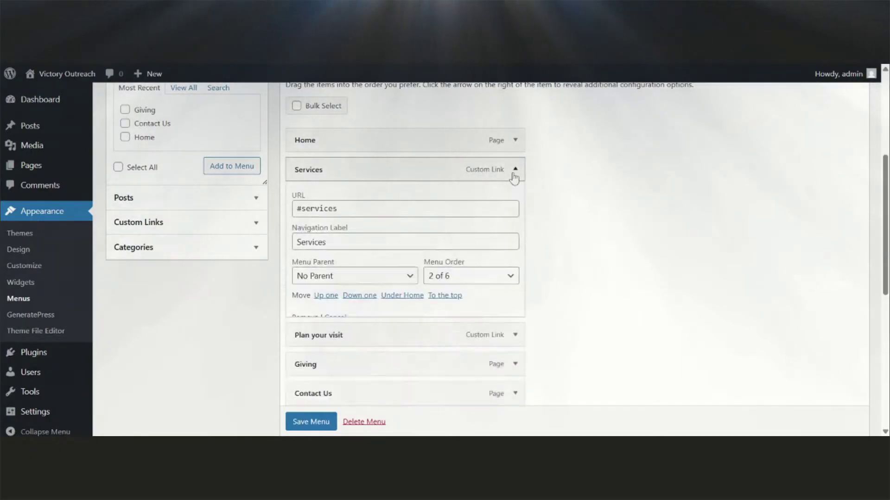
click(405, 209)
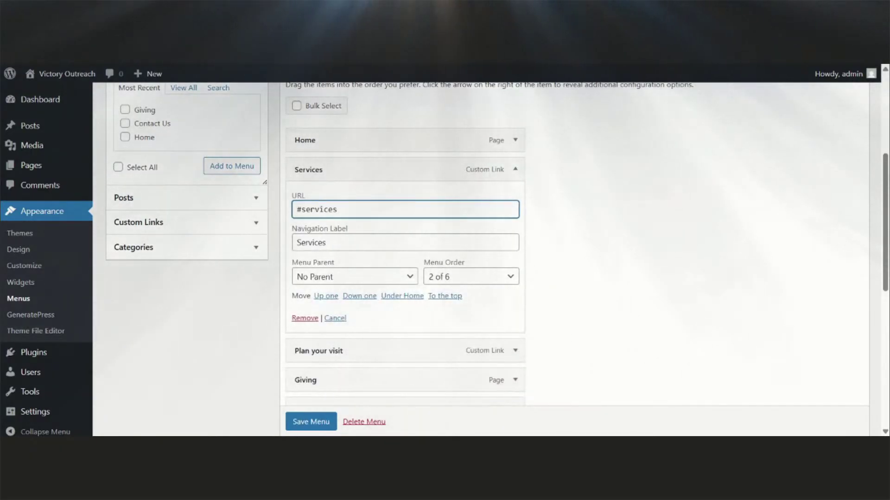
key(ctrl+v)
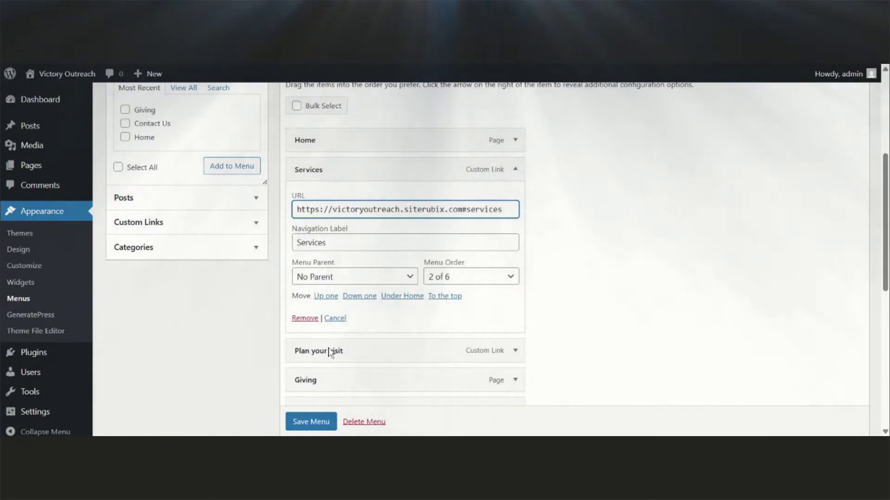
click(325, 424)
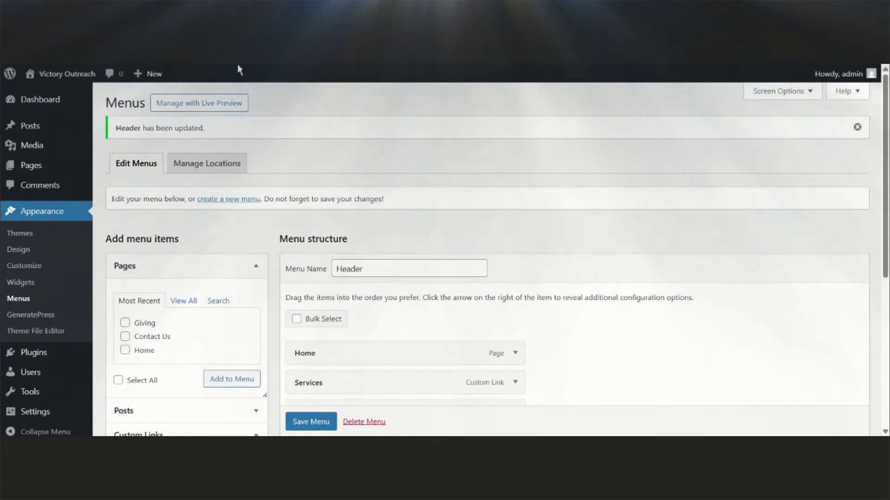
scroll(312, 417, down, 1)
click(311, 423)
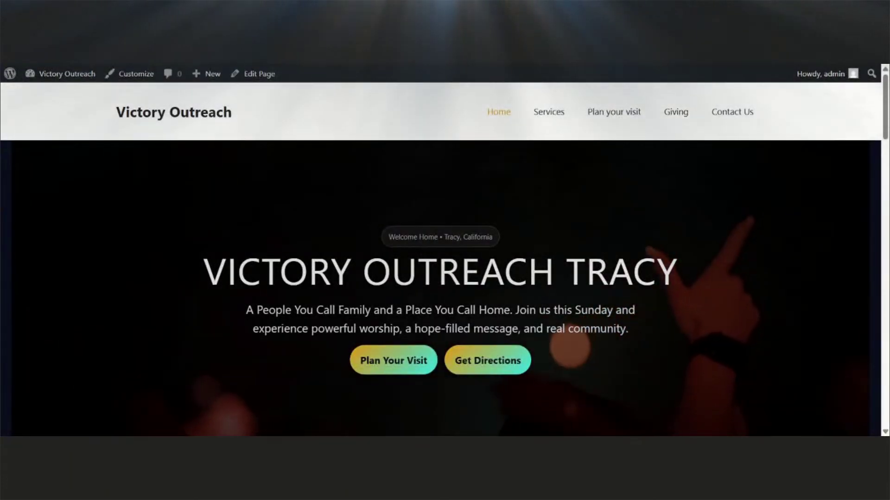
Reload the live homepage, follow the Directions link in the header menu, and look through the page it opens.
key(F5)
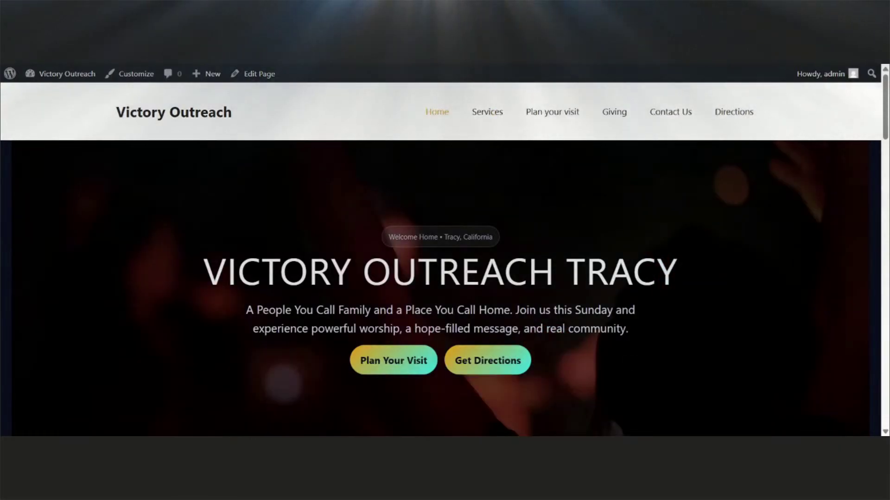
click(734, 116)
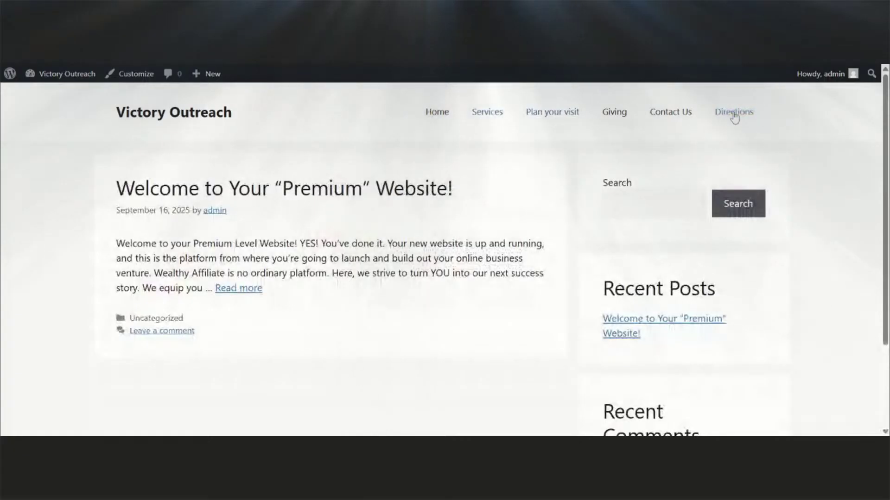
scroll(373, 286, down, 2)
scroll(371, 285, down, 1)
scroll(373, 287, up, 3)
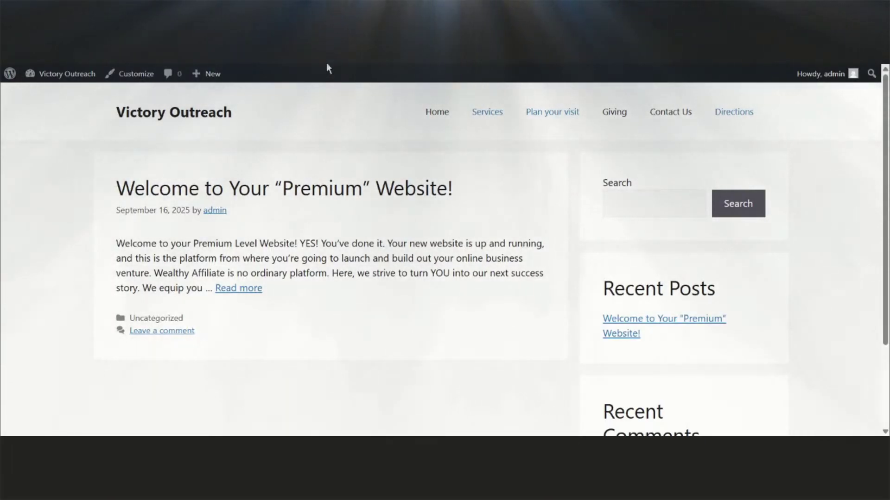
Test the Home and Services links in the live site's header menu and look through the page that Services opens.
click(450, 115)
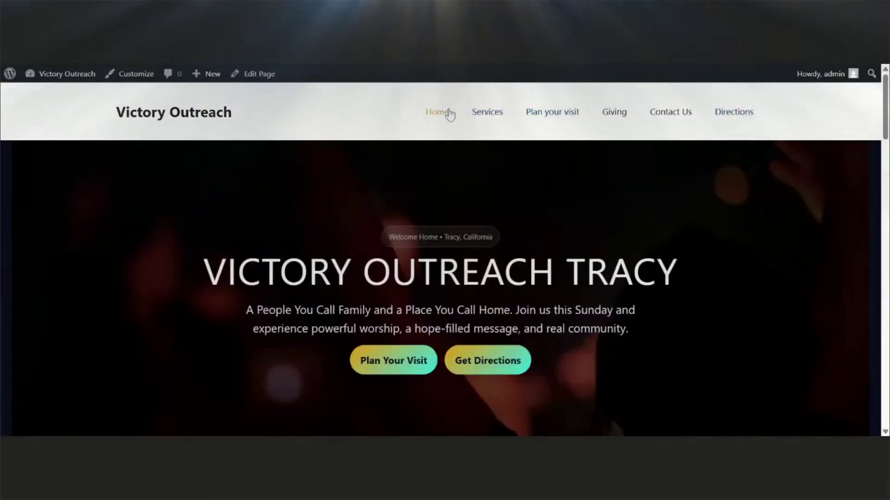
click(492, 120)
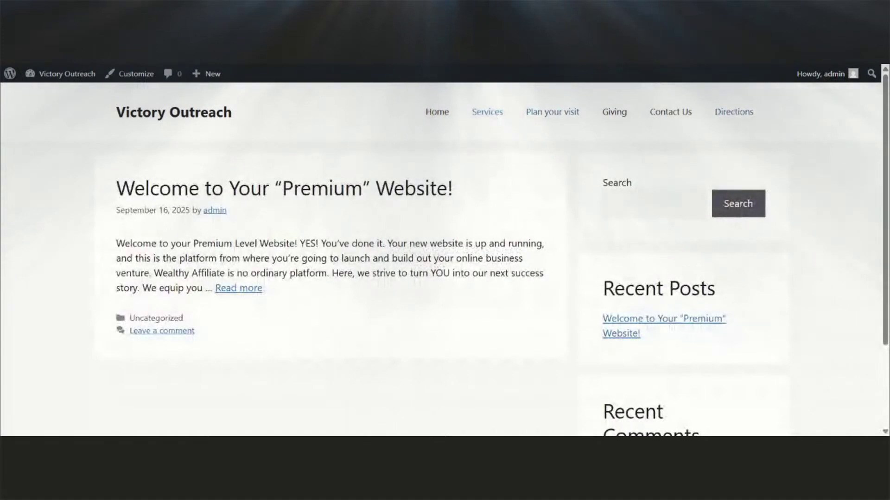
click(434, 114)
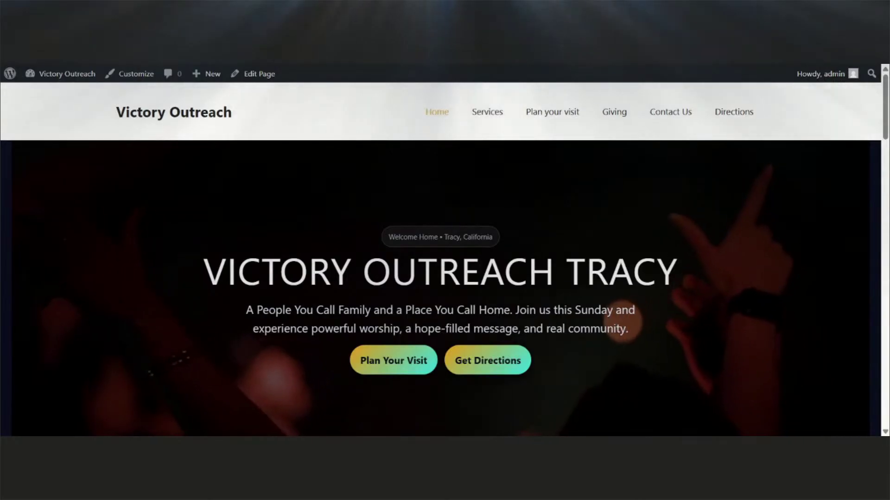
click(486, 114)
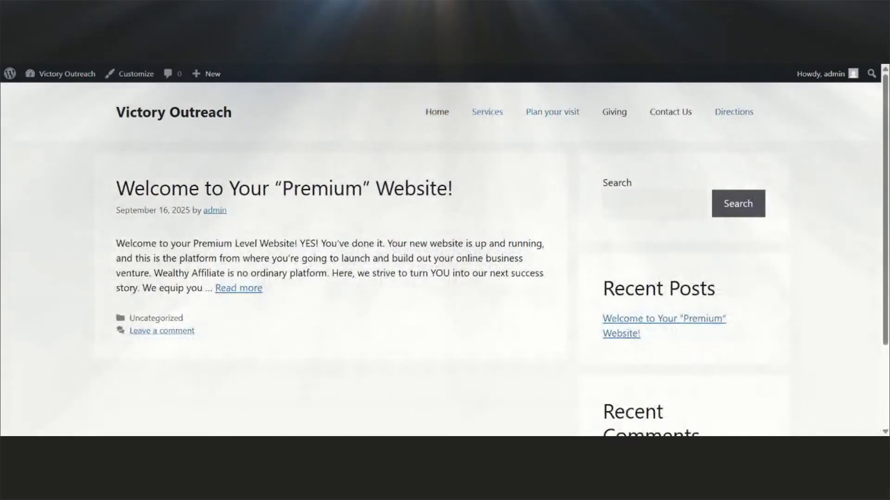
scroll(502, 224, down, 3)
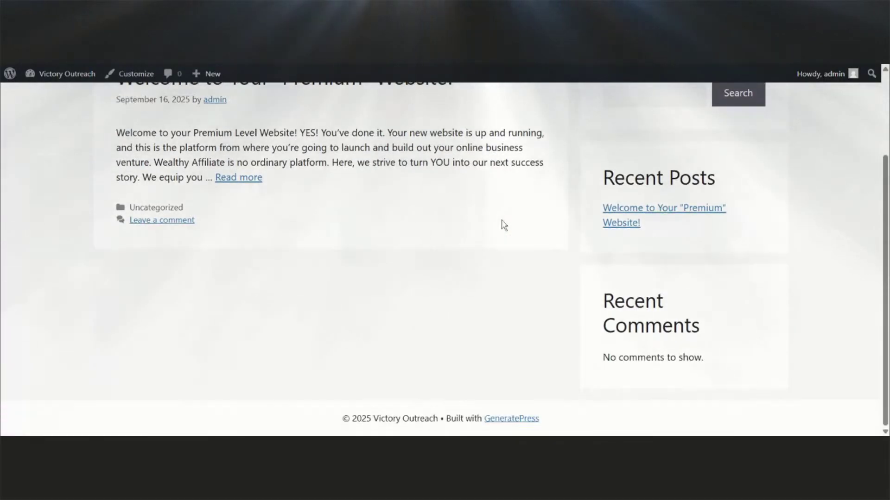
scroll(502, 224, up, 3)
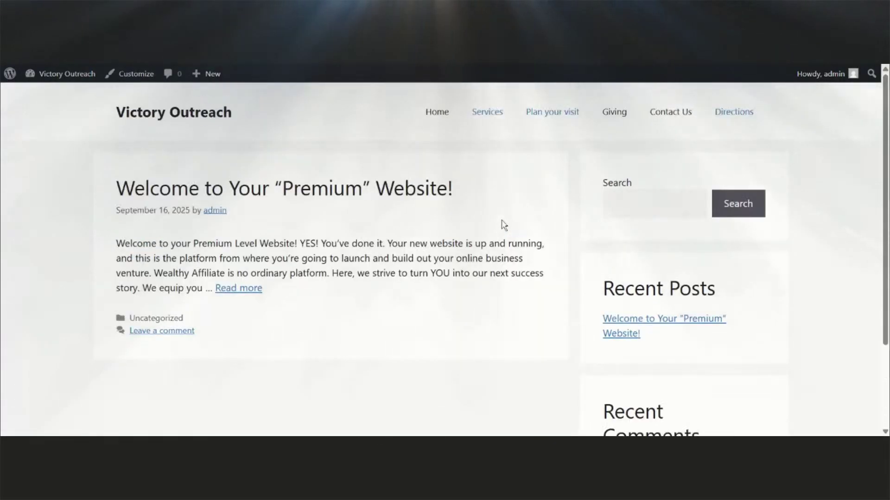
click(434, 115)
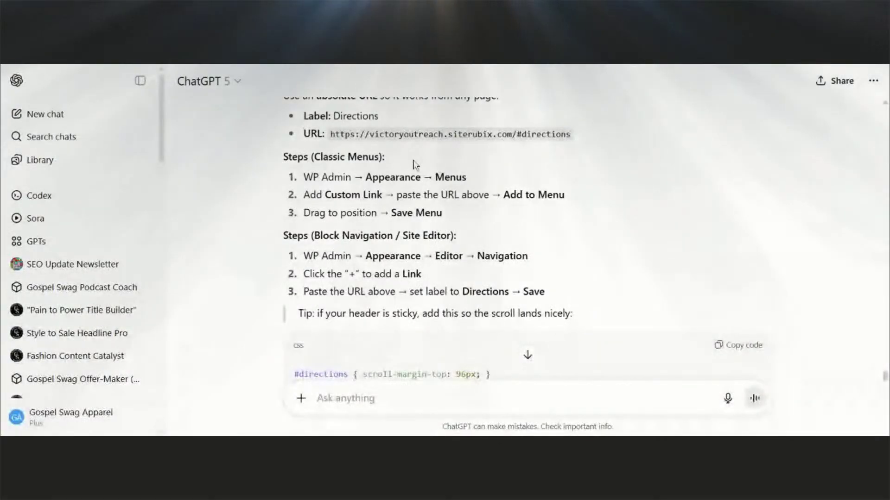
scroll(411, 165, up, 3)
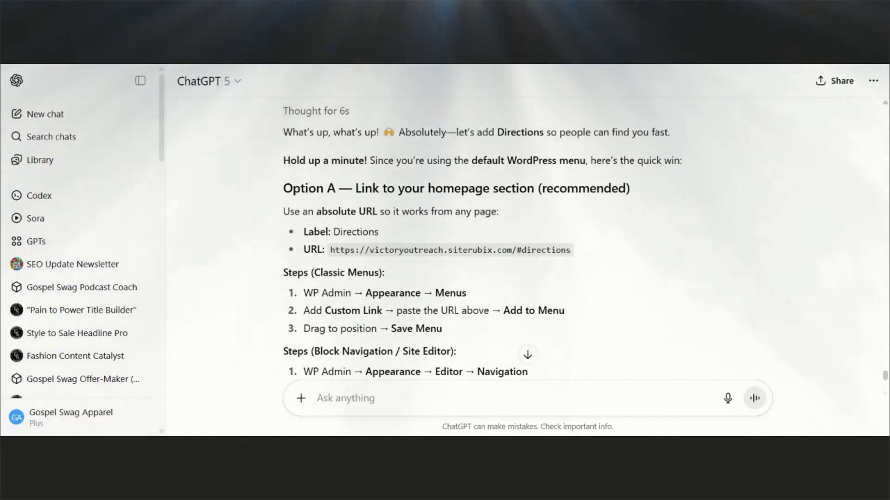
mouse_move(330, 250)
mouse_down()
mouse_move(564, 265)
mouse_move(573, 251)
mouse_move(329, 250)
mouse_up()
key(ctrl+c)
click(573, 251)
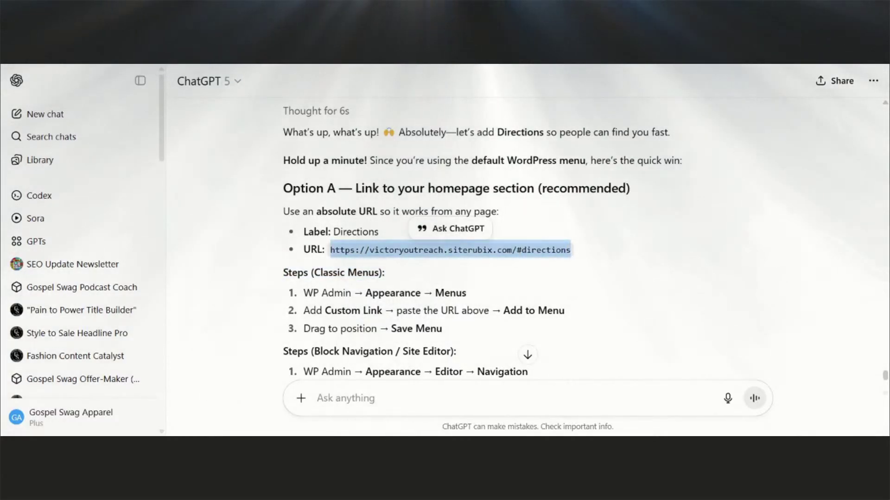
Send ChatGPT the message "when I put this in the menu it is taking me to the blog -" followed by the copied Directions URL.
text(whe)
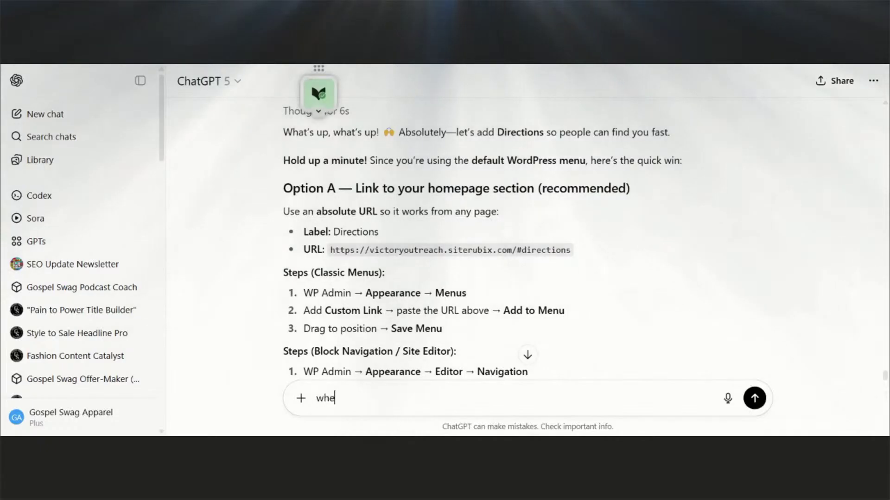
text(n I oout )
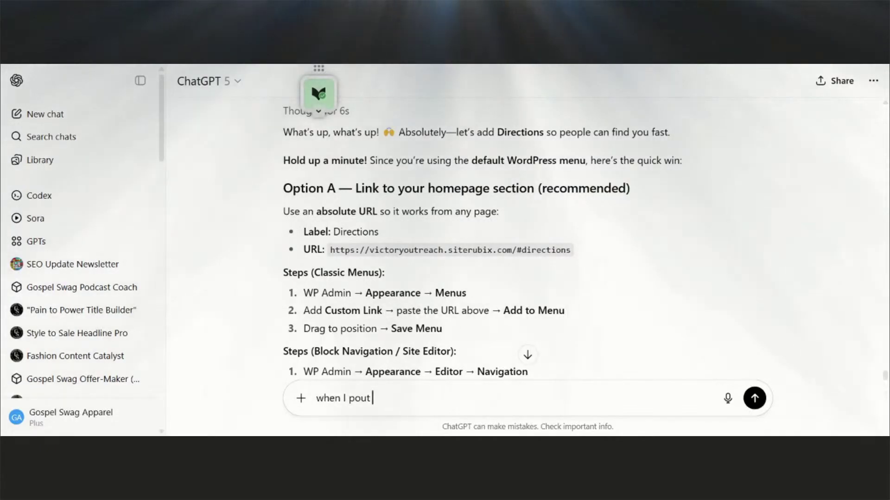
text(t this)
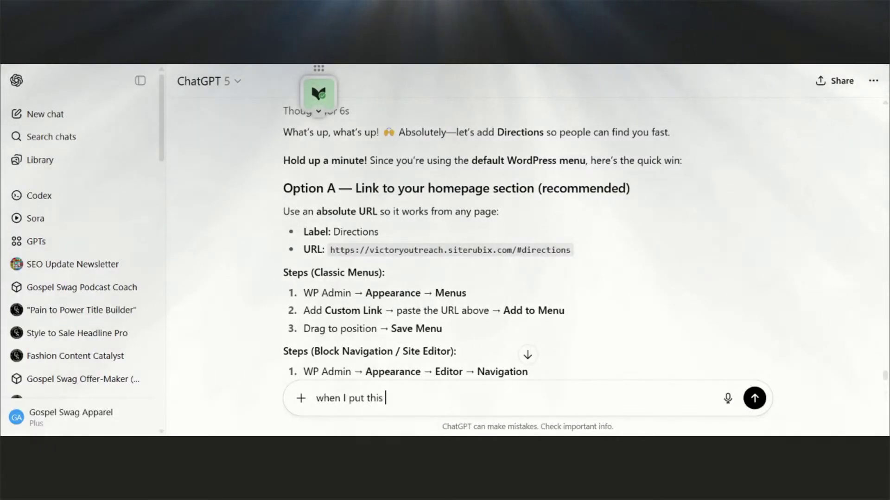
text( in the menu i)
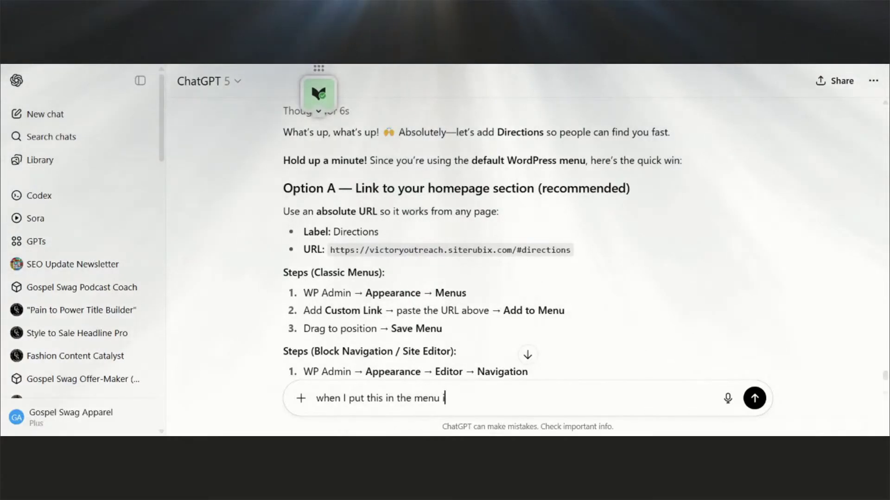
text(t is taking m to)
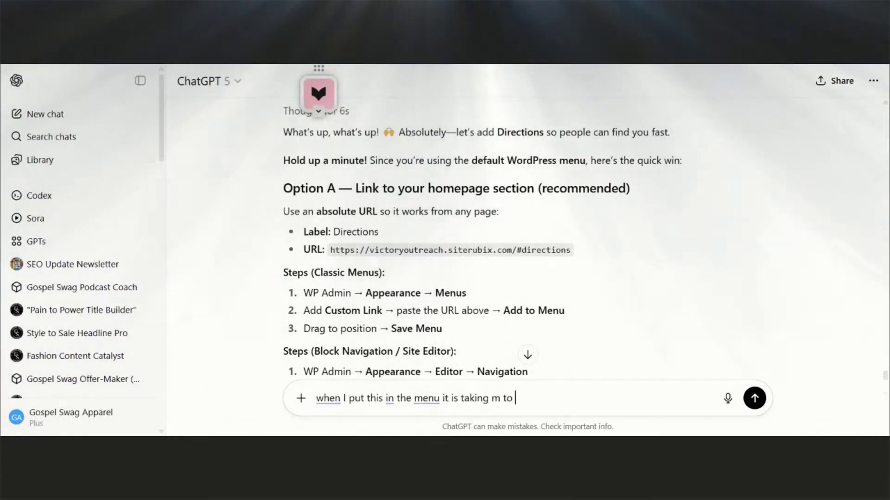
key(BackSpace)
key(BackSpace)
key(BackSpace)
key(BackSpace)
text(e to th elb)
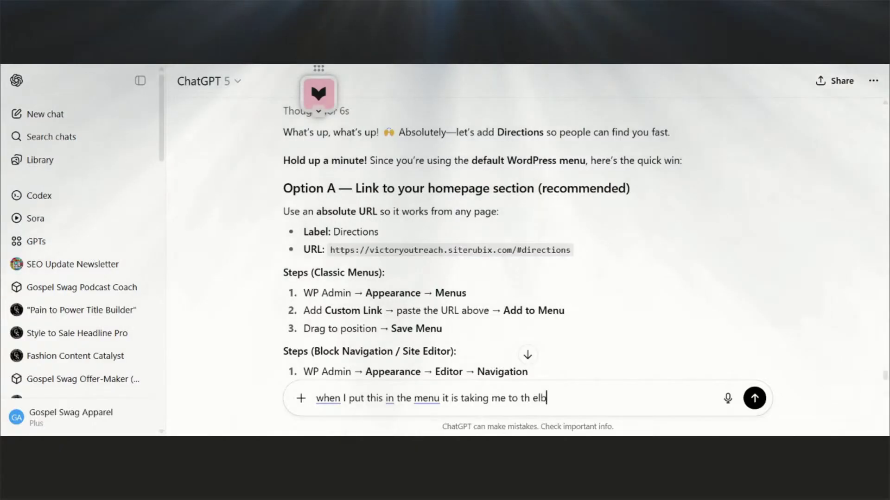
key(BackSpace)
key(BackSpace)
text(r)
key(BackSpace)
text(e)
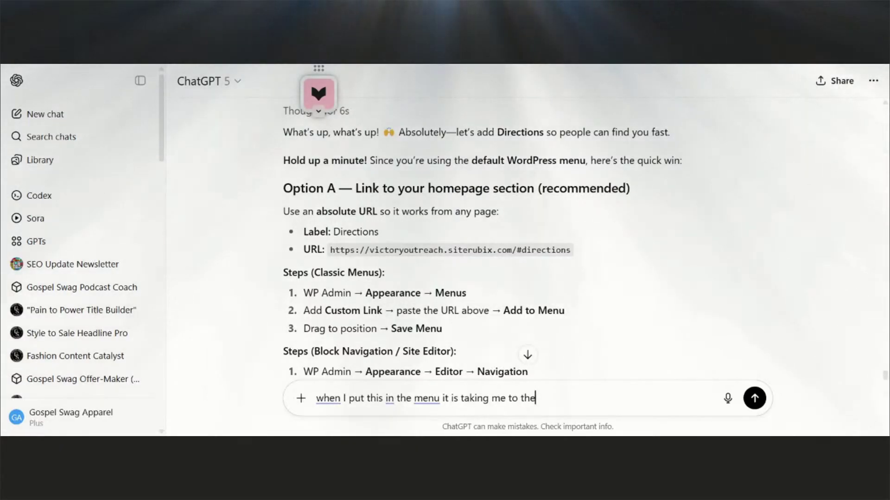
text( blog -)
key(ctrl+v)
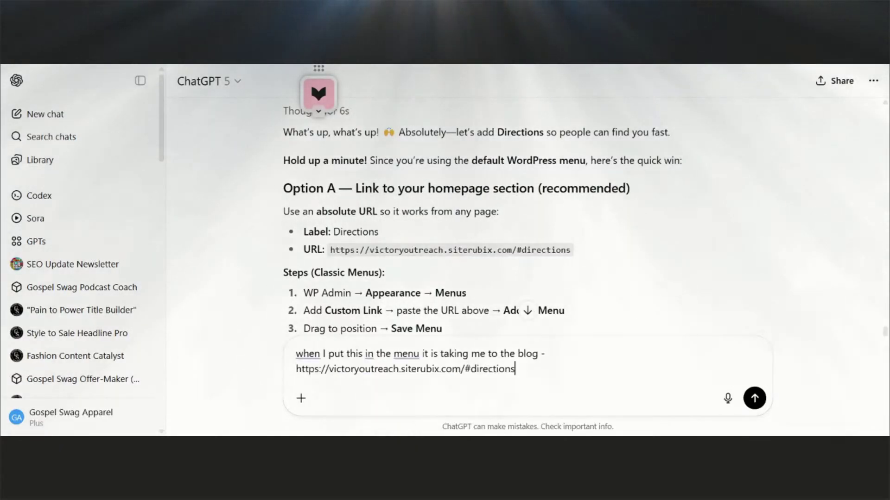
key(Return)
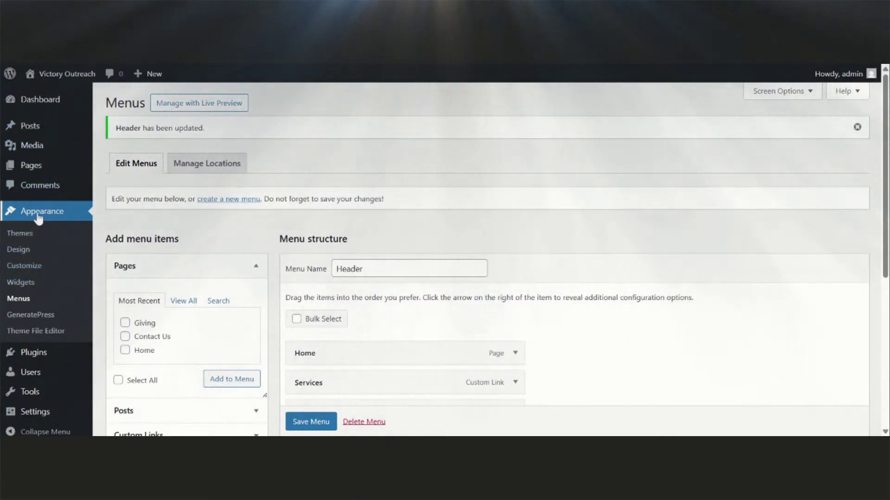
In the WordPress reading settings, make the homepage display a static page, choose Home as the homepage, and save the changes.
click(39, 218)
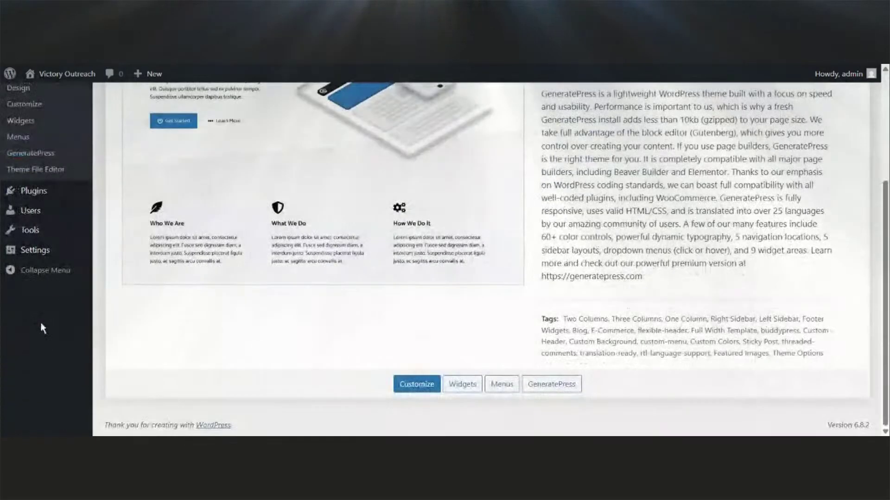
mouse_move(39, 253)
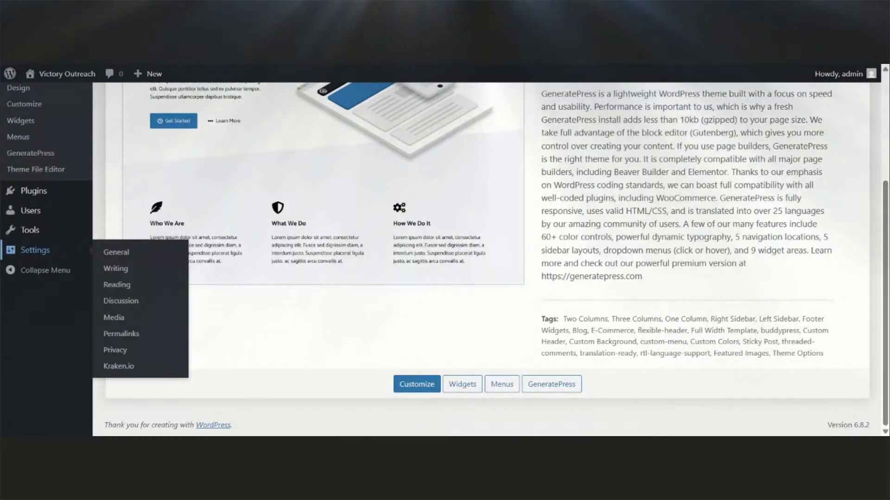
click(116, 252)
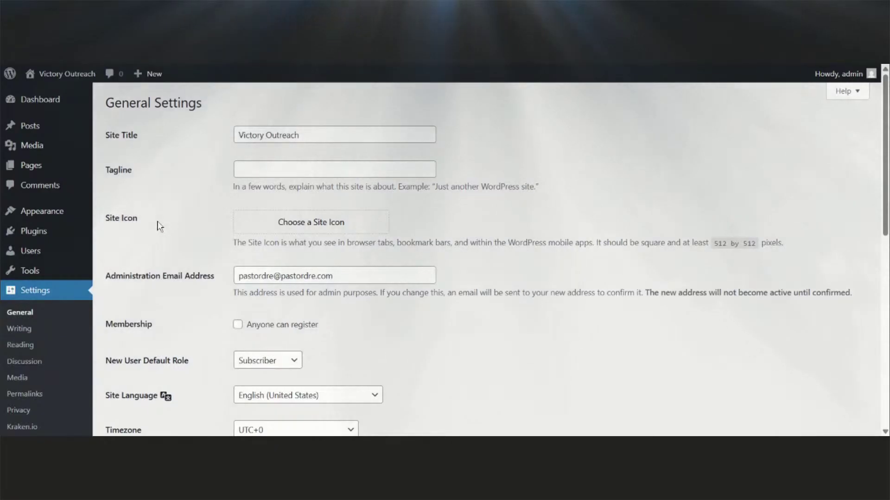
click(20, 344)
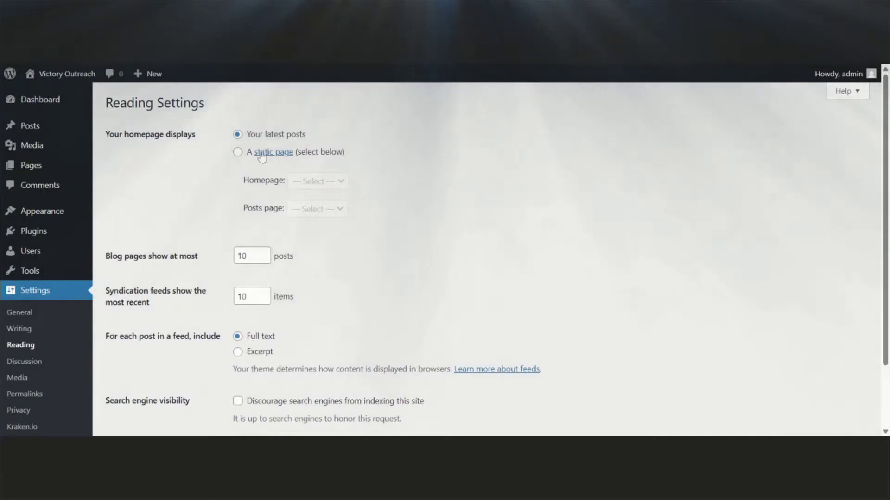
click(237, 153)
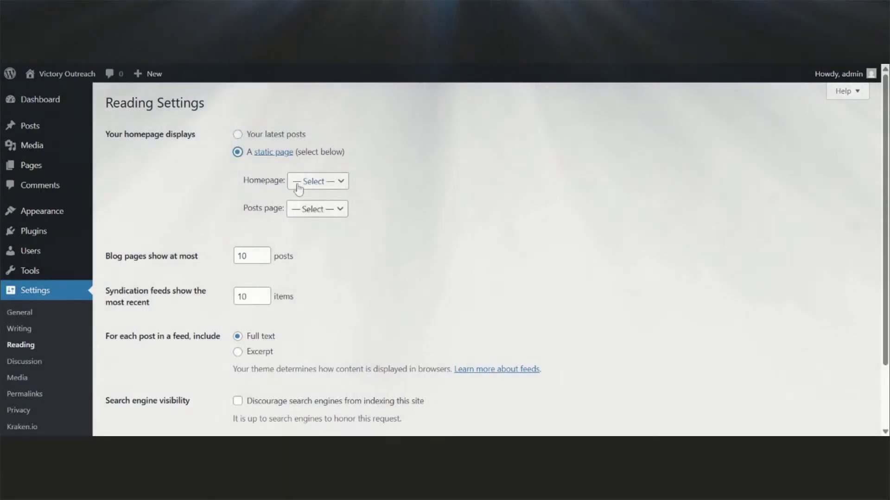
click(299, 185)
click(309, 248)
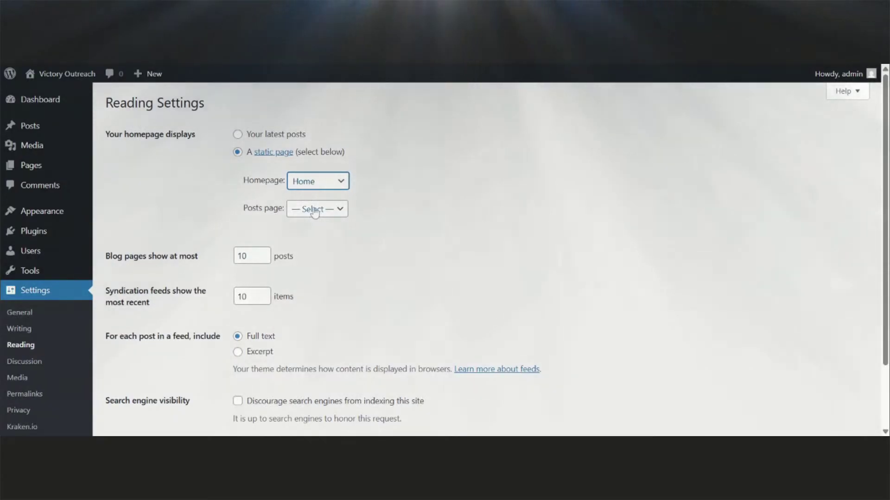
scroll(339, 222, down, 2)
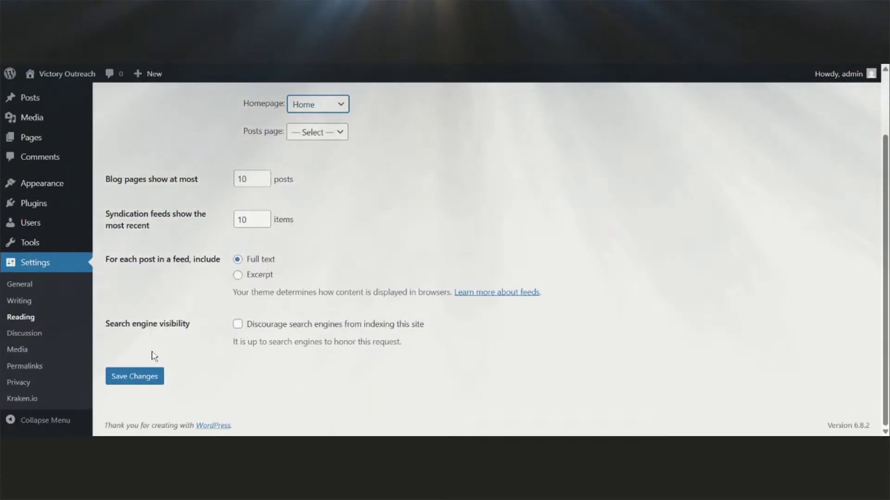
click(143, 378)
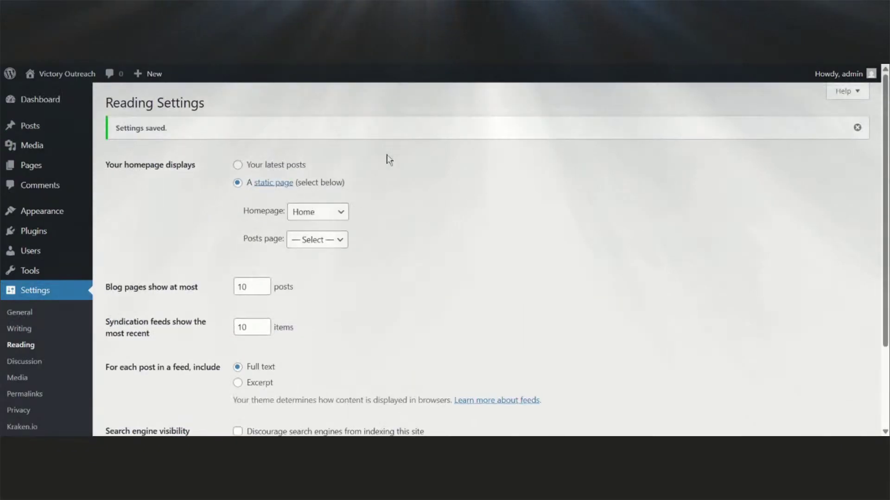
Add a new page titled Blog, publish it, and return to the list of pages.
mouse_move(44, 168)
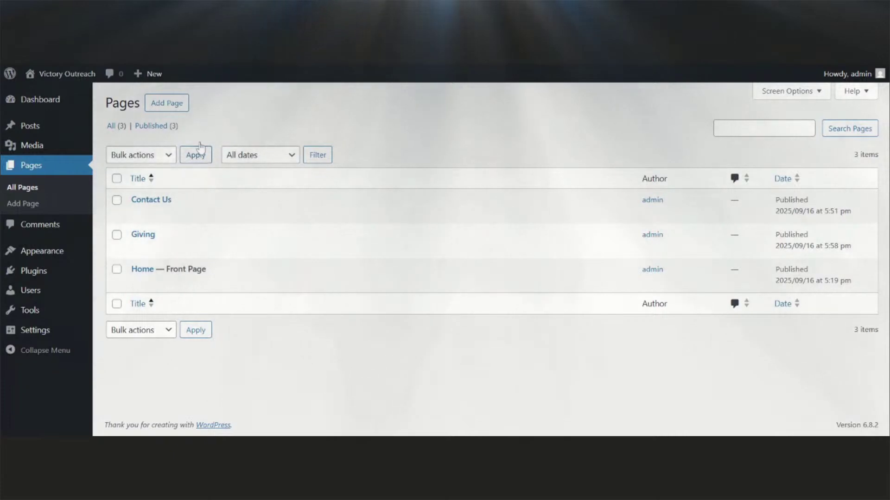
click(169, 111)
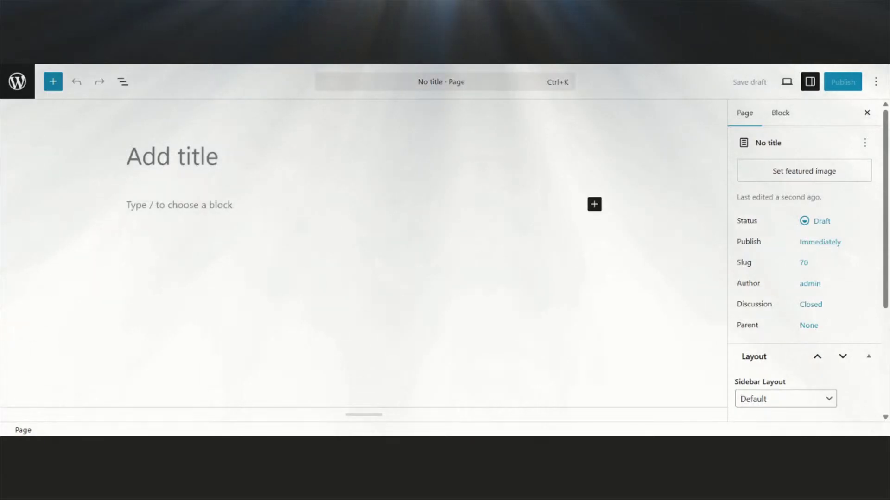
text(Bo)
key(BackSpace)
text(log)
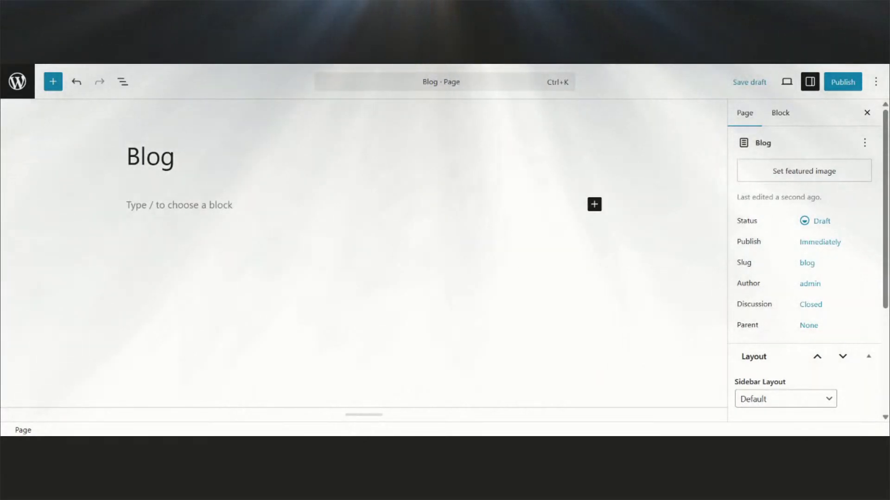
click(842, 87)
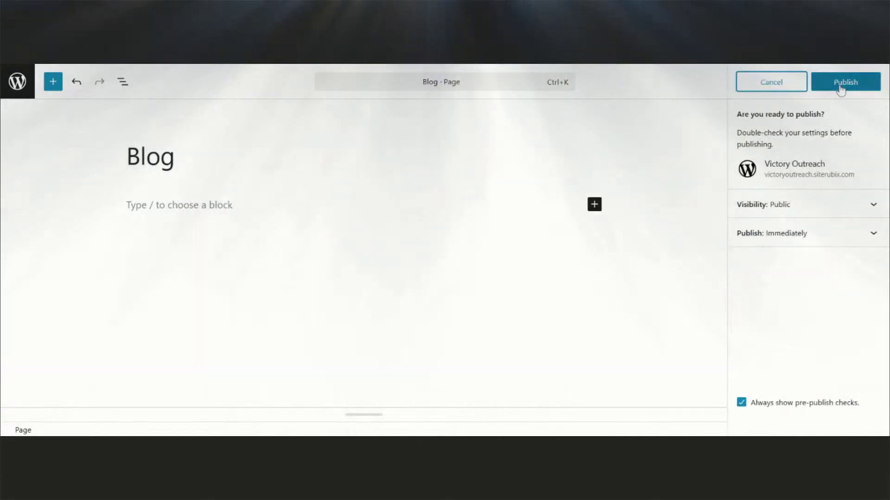
click(836, 84)
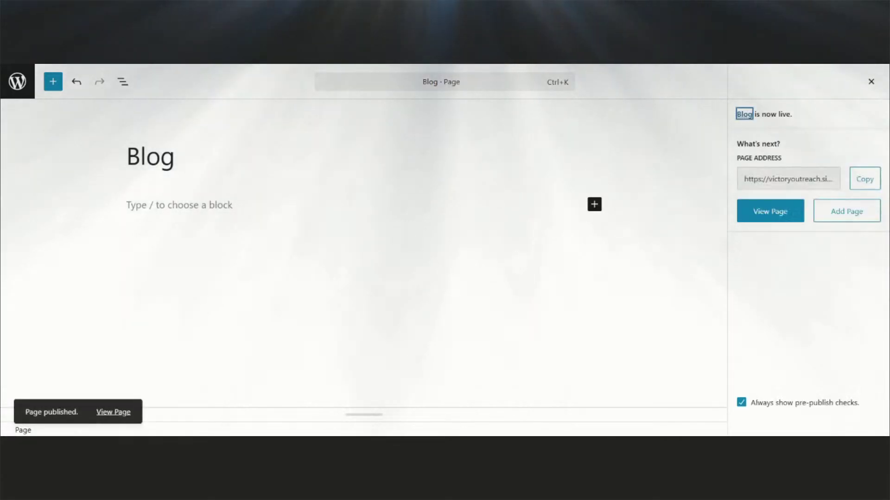
click(18, 83)
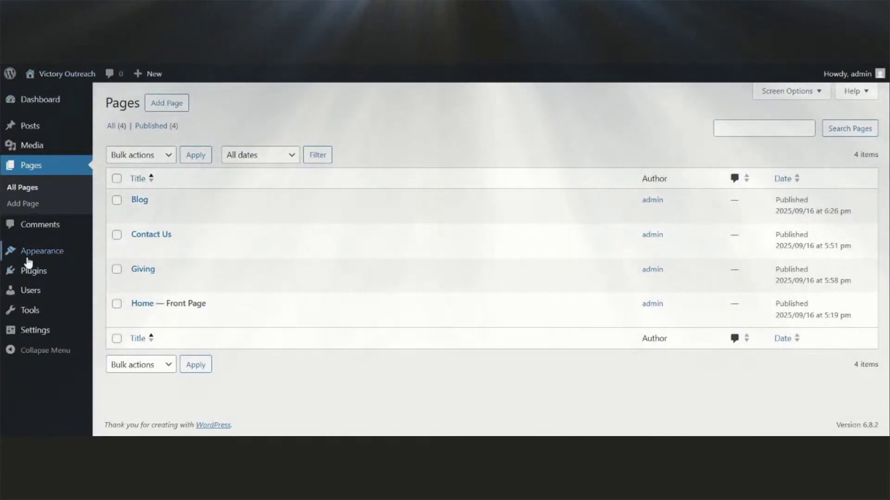
Set Blog as the posts page in the reading settings and save the changes.
mouse_move(39, 332)
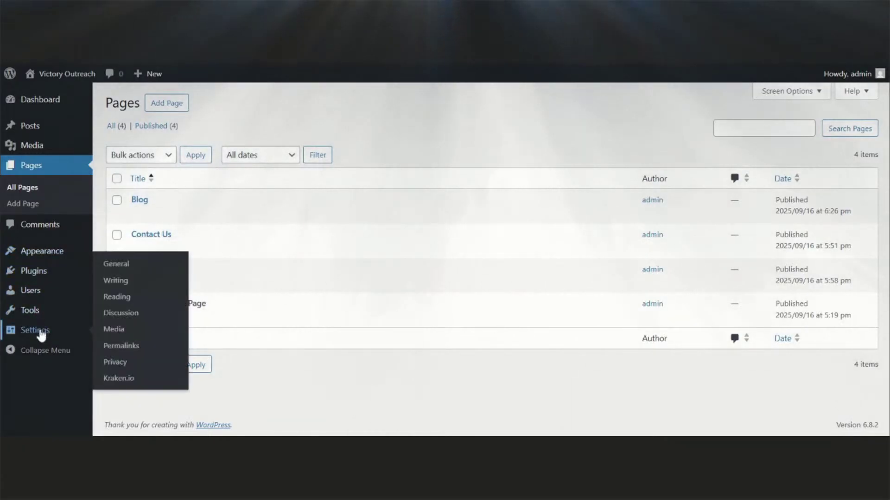
click(116, 301)
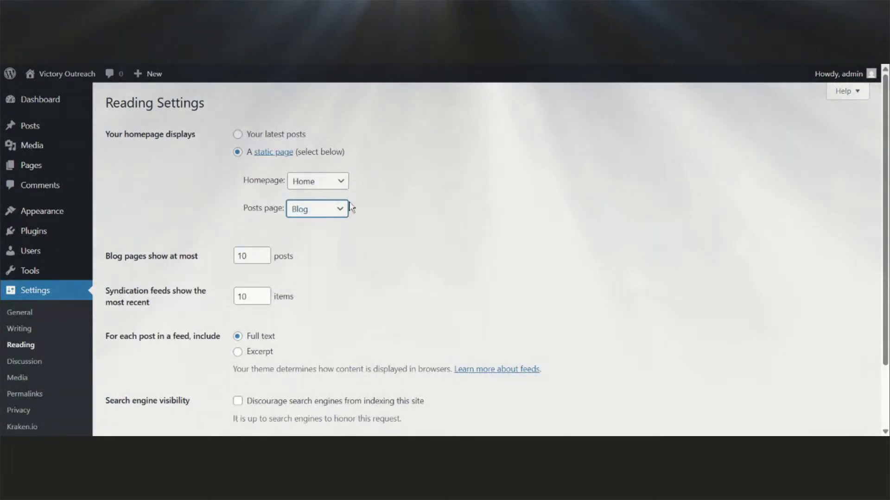
scroll(314, 236, down, 2)
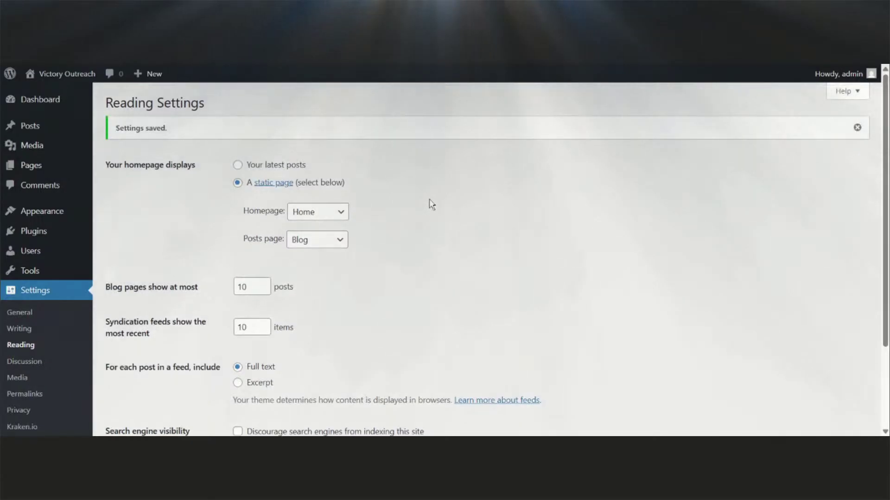
Open the live Victory Outreach site and test the Services link in the header menu.
mouse_move(59, 102)
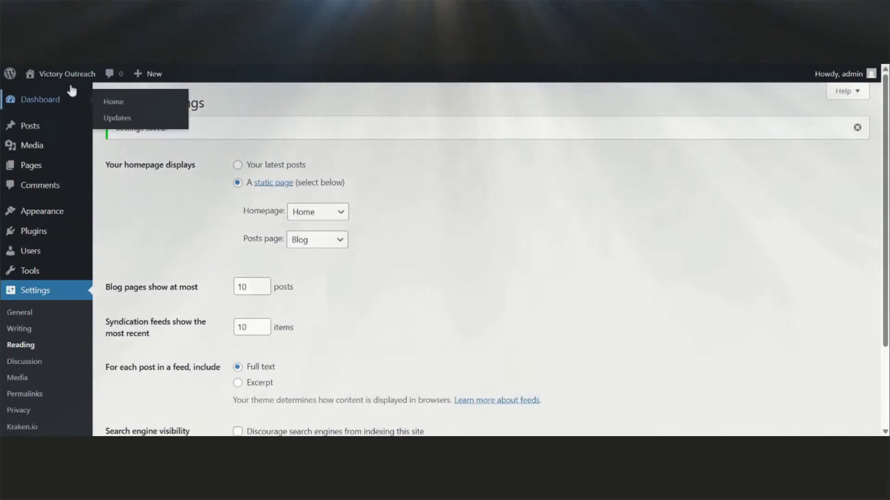
click(84, 74)
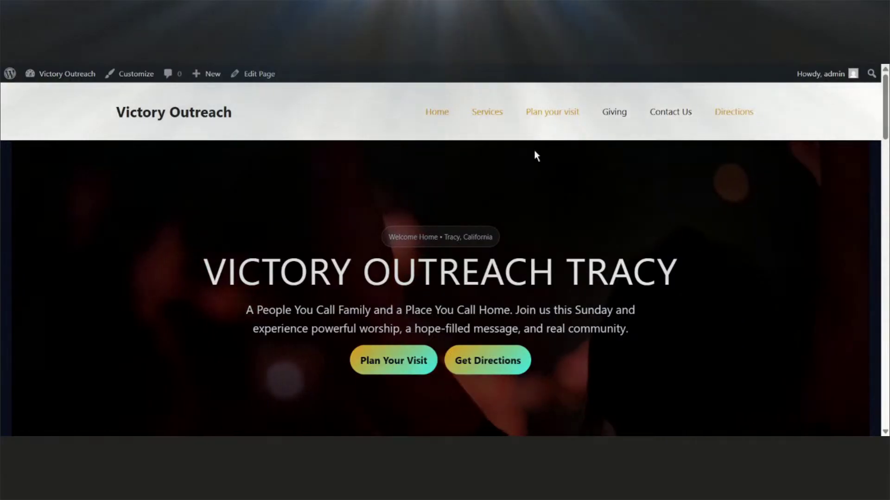
click(495, 114)
scroll(552, 135, up, 10)
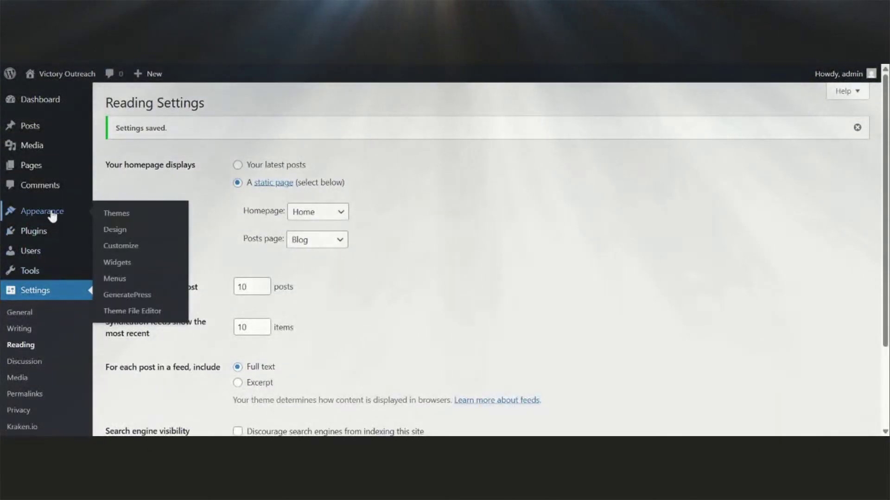
Open the Header menu for editing and add the Blog page to it from the full list of pages.
click(52, 214)
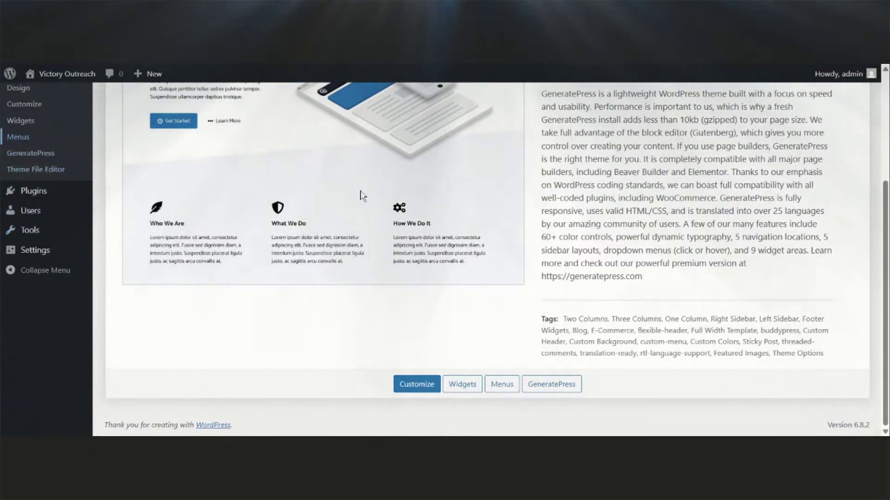
scroll(371, 268, down, 5)
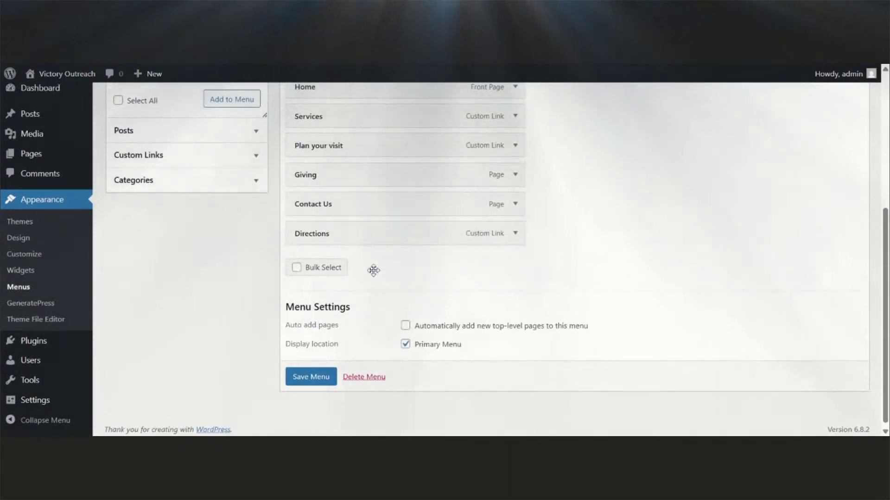
scroll(371, 268, up, 4)
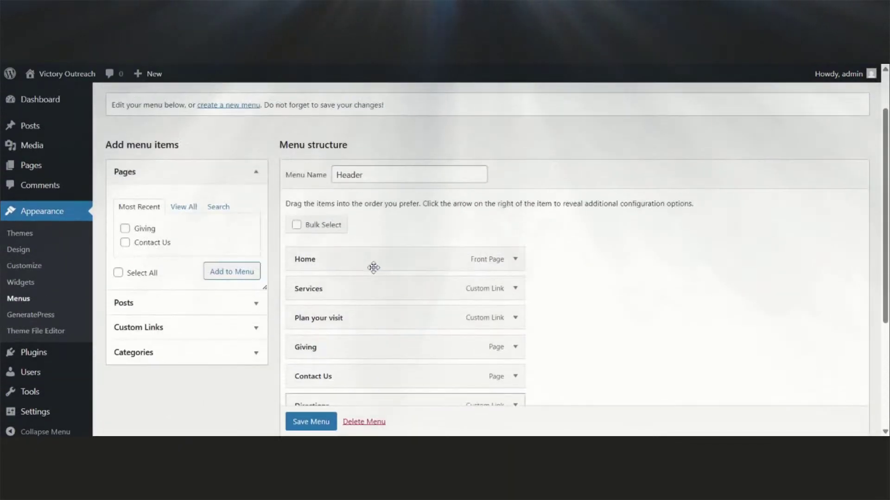
click(184, 208)
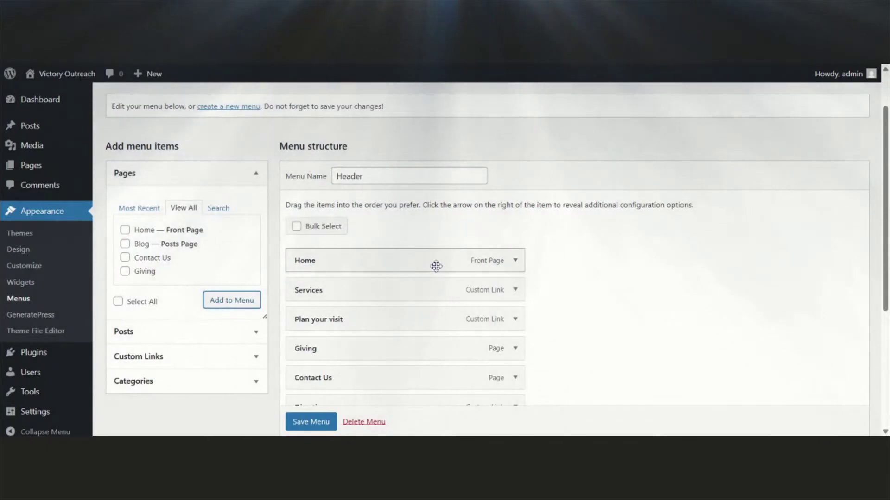
scroll(425, 291, down, 5)
scroll(426, 293, up, 3)
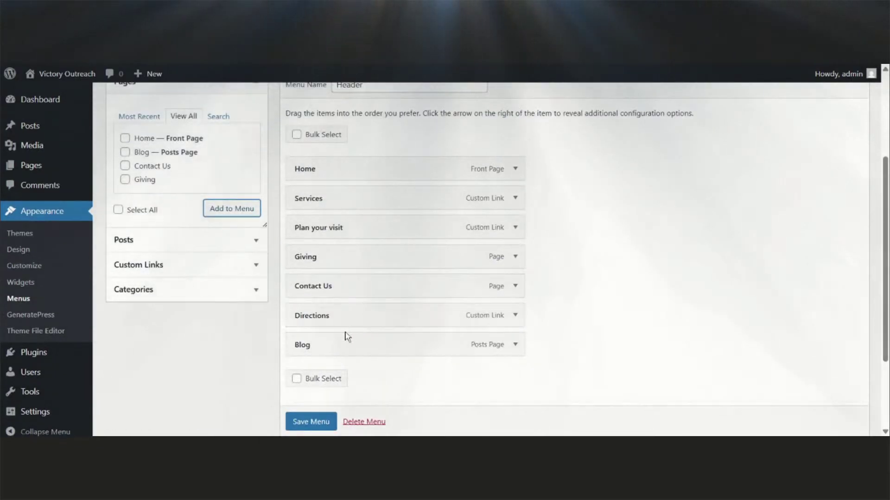
Move Blog between Plan your visit and Giving in the Header menu, save the menu, and reload the live homepage.
drag(348, 295, 336, 259)
click(311, 421)
scroll(311, 419, down, 1)
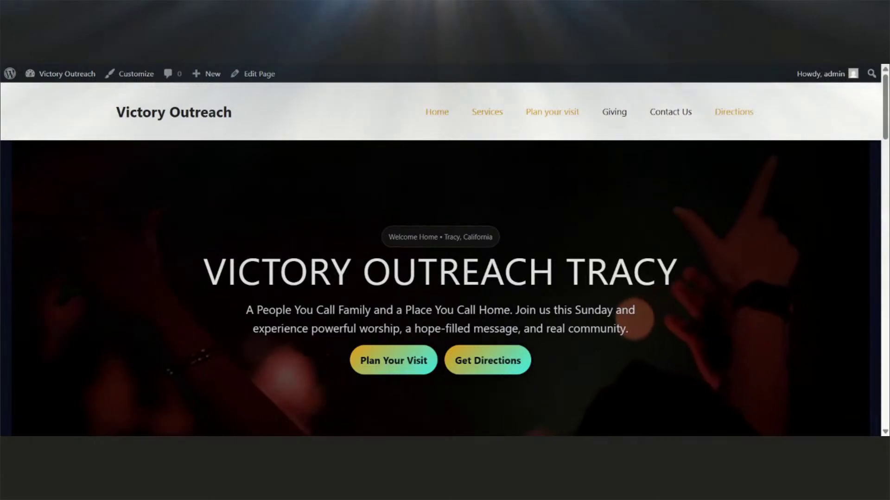
key(F5)
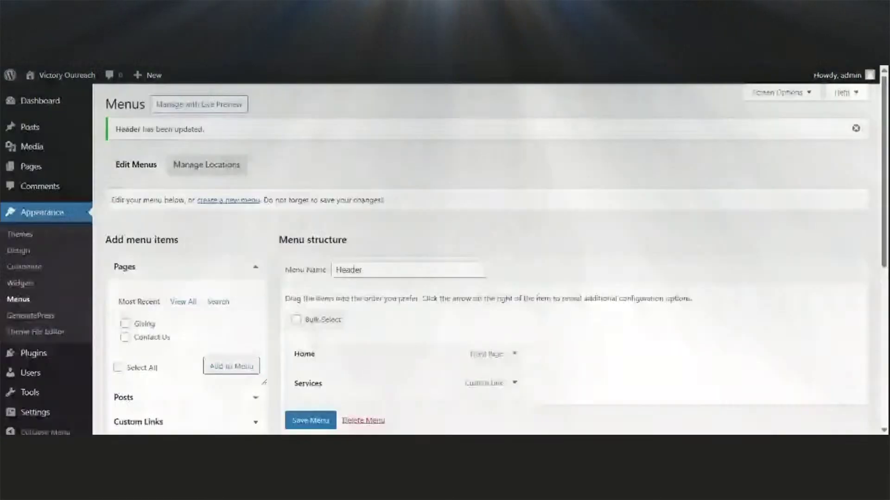
Move Directions directly after Plan your visit in the Header menu, save the menu, and reload the live homepage.
scroll(379, 323, down, 5)
drag(362, 307, 330, 228)
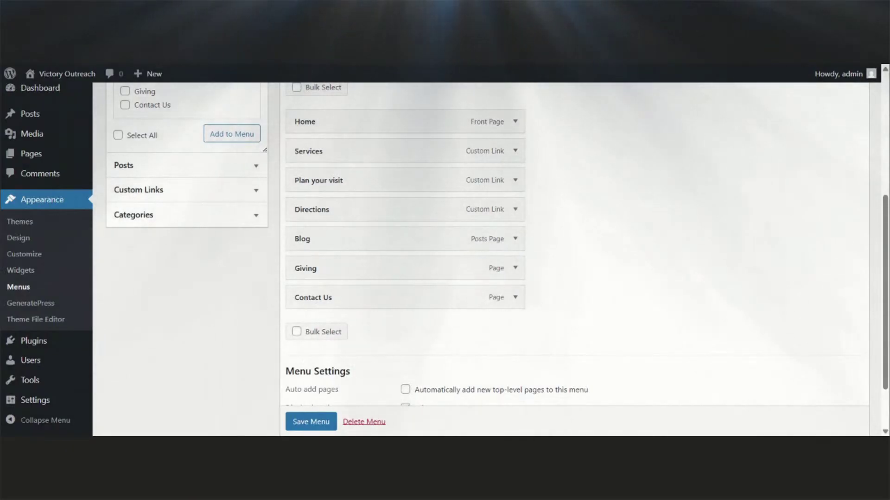
click(311, 423)
scroll(313, 425, down, 1)
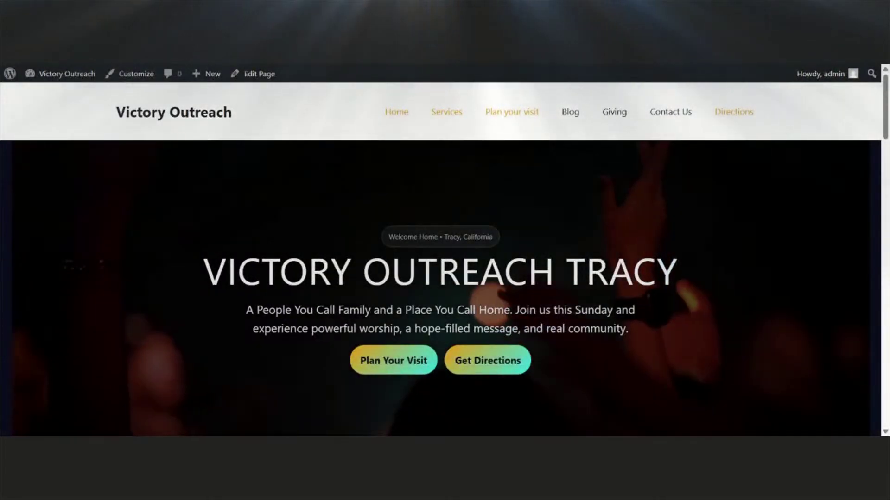
key(F5)
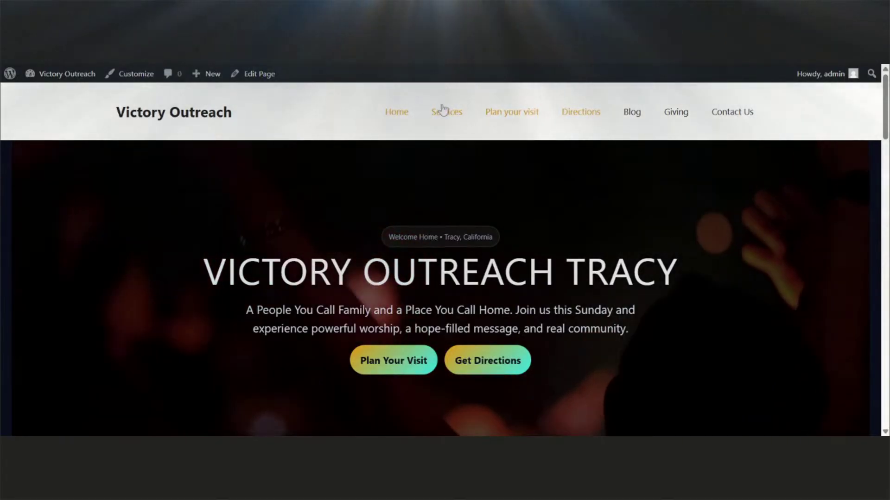
Look through the homepage sections and test the Services link in the header menu, returning to the top of the page.
scroll(456, 204, down, 20)
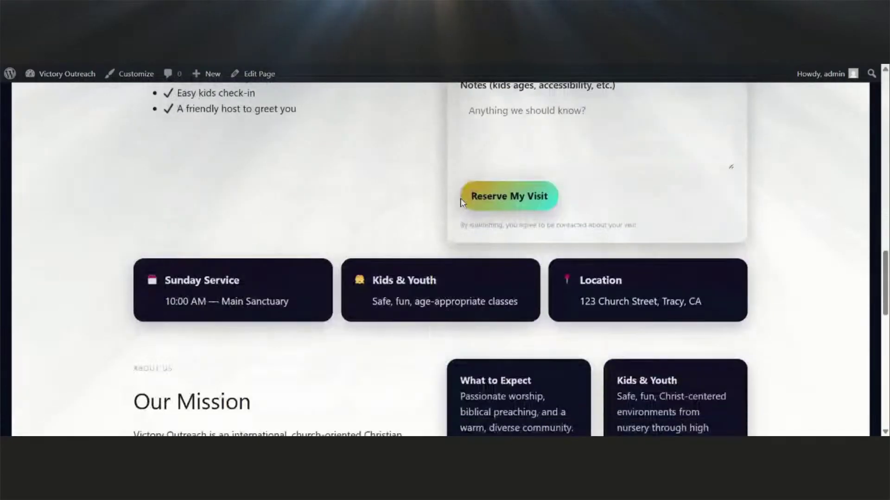
scroll(462, 197, down, 5)
scroll(466, 198, up, 12)
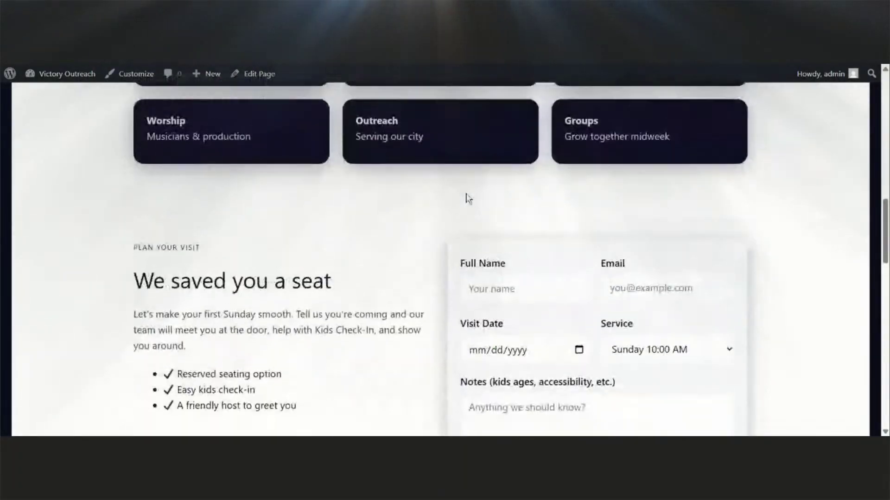
scroll(466, 198, up, 15)
click(455, 117)
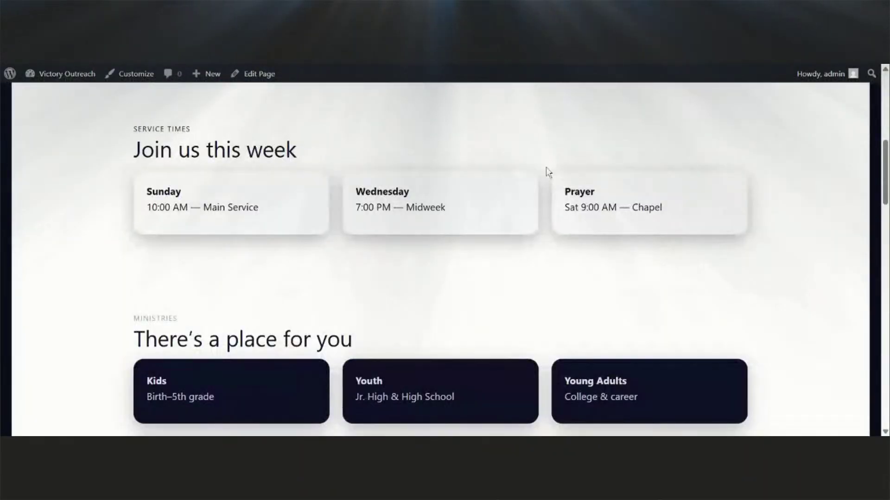
scroll(557, 173, up, 5)
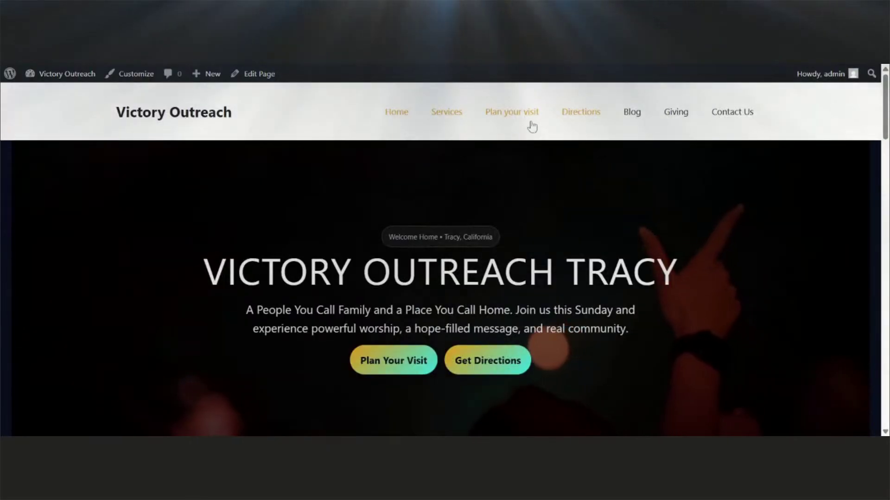
Test the Plan your visit and Directions header links, returning to the top of the homepage after each.
click(527, 116)
scroll(605, 218, up, 10)
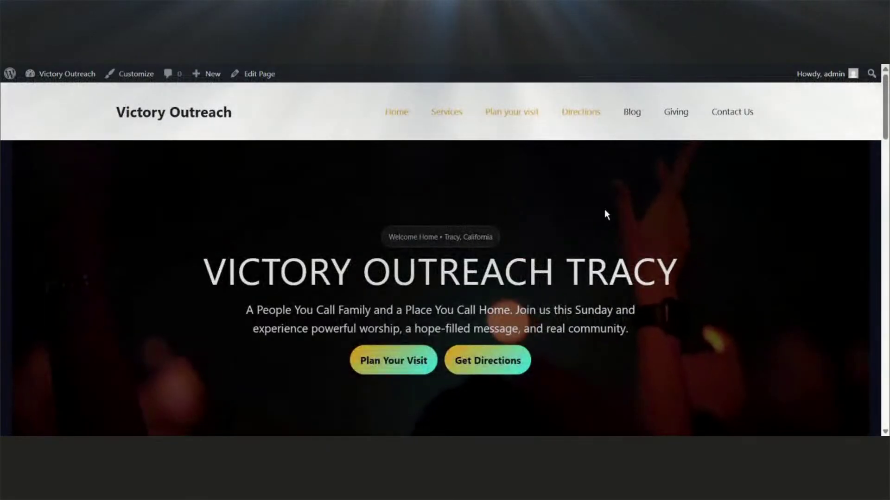
click(587, 115)
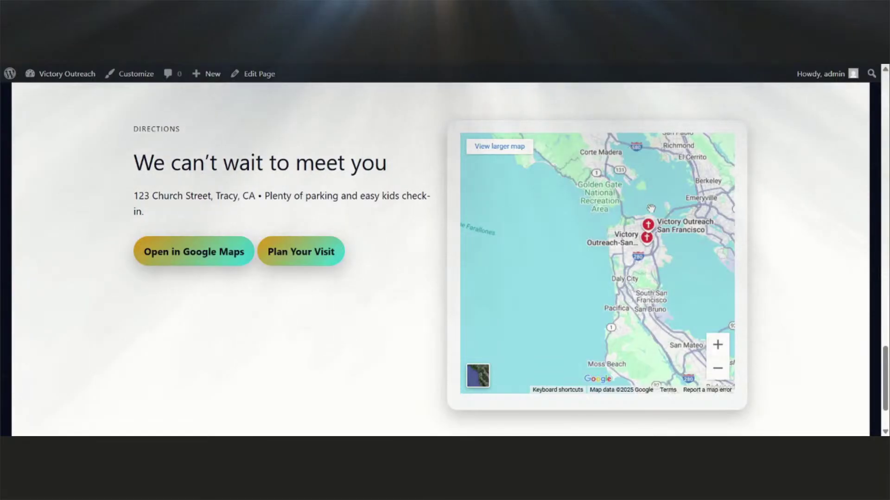
scroll(654, 209, up, 5)
scroll(653, 209, up, 15)
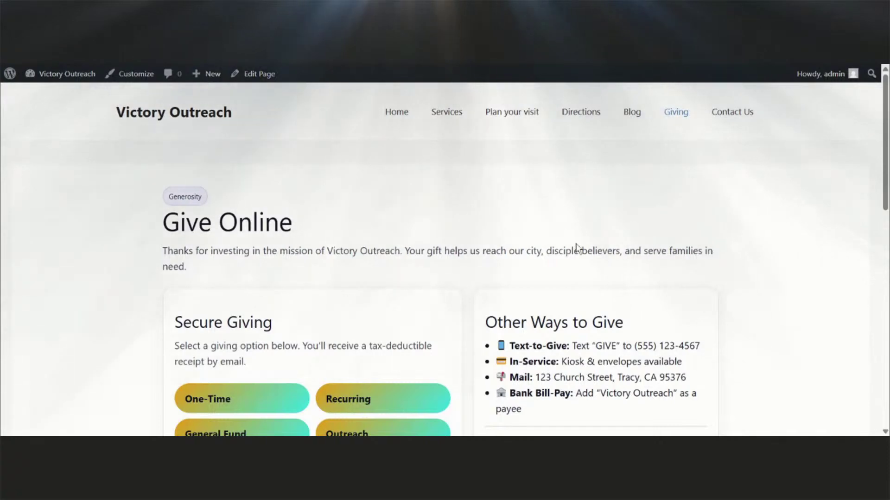
Review the Giving and Contact Us pages through the header menu and return to the Home page.
scroll(572, 250, down, 5)
scroll(648, 185, up, 5)
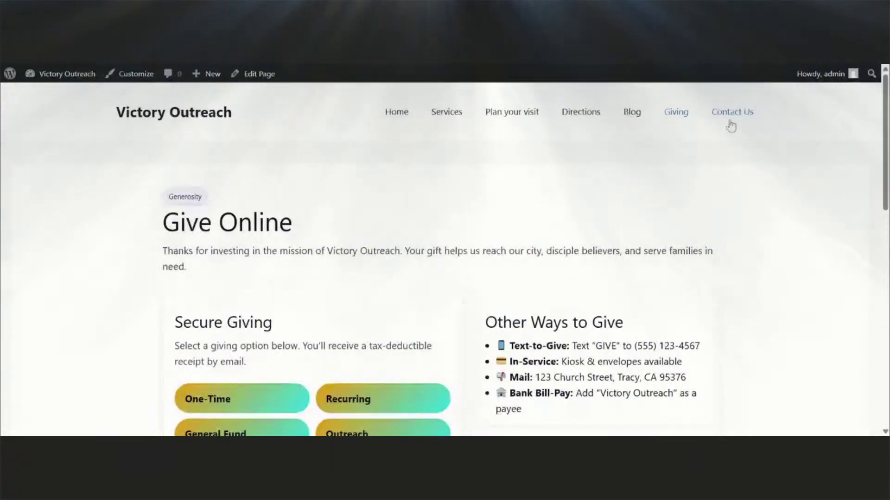
click(729, 115)
scroll(546, 254, down, 3)
scroll(551, 259, up, 3)
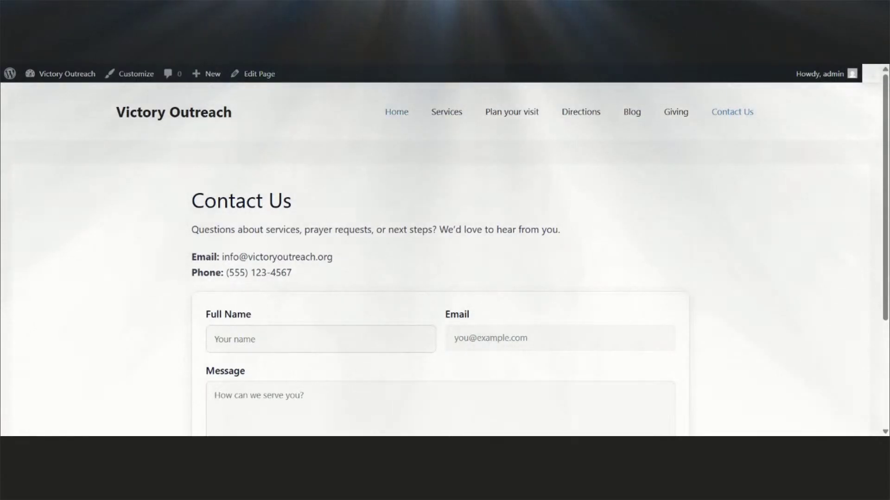
click(396, 112)
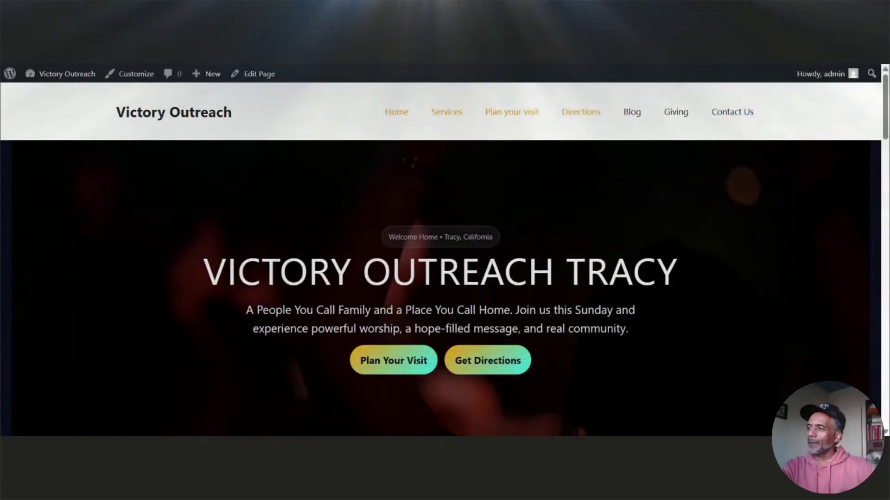